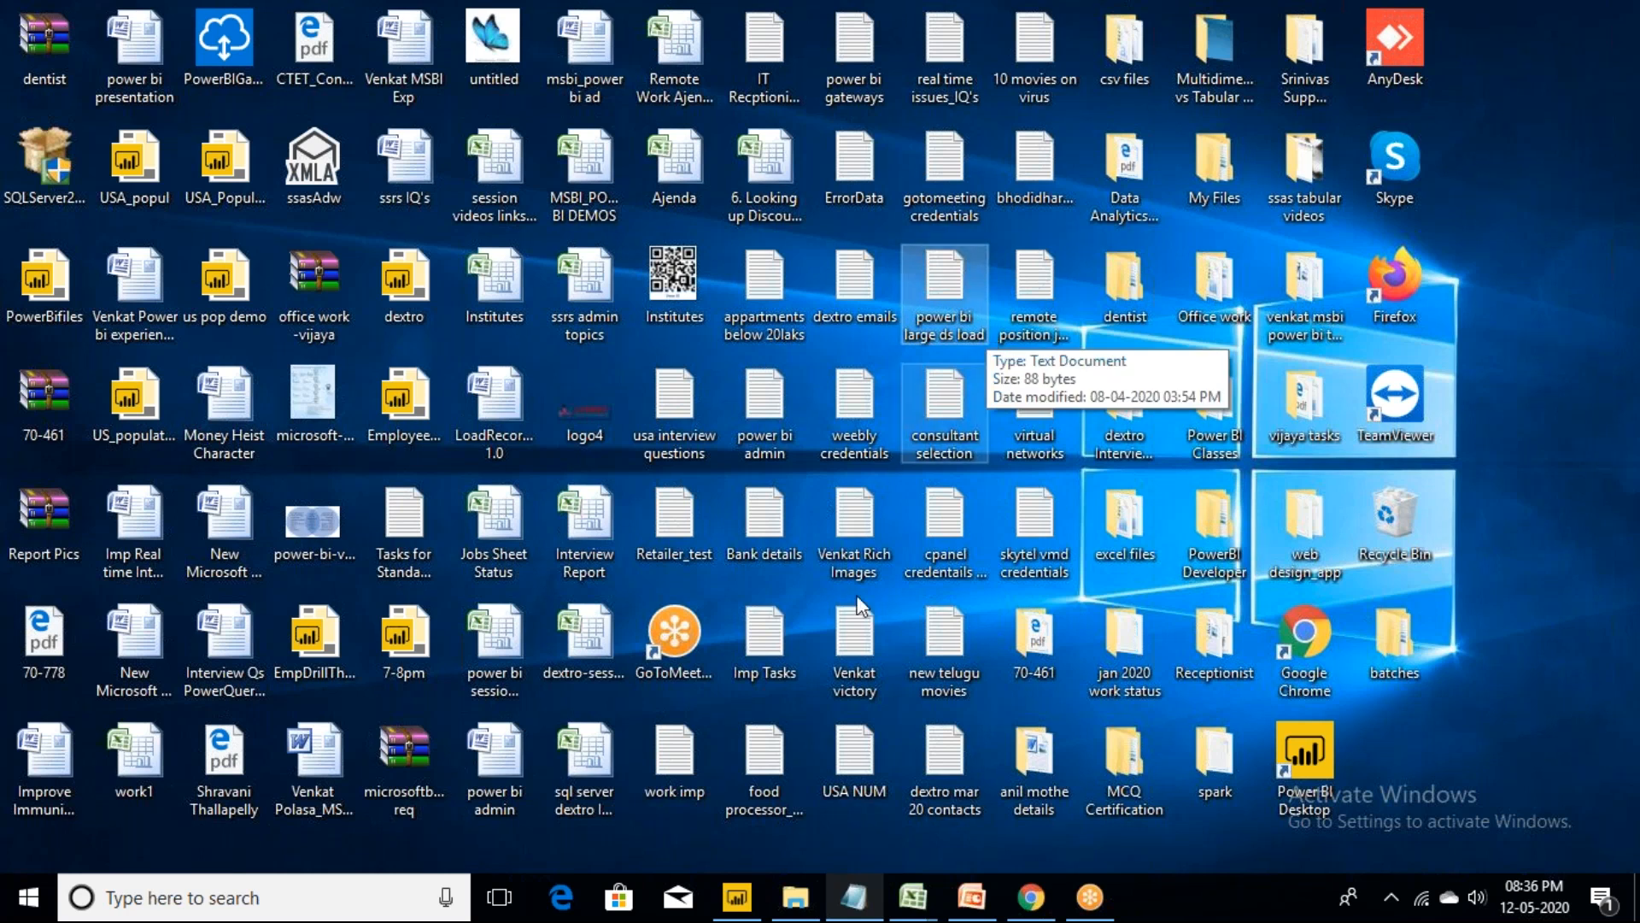
- Switch to File Explorer and open the 7. Case Studies Simple folder under power bi notes, QueryEditor_Power Query, Supporting-Power-BI-Files
click(802, 906)
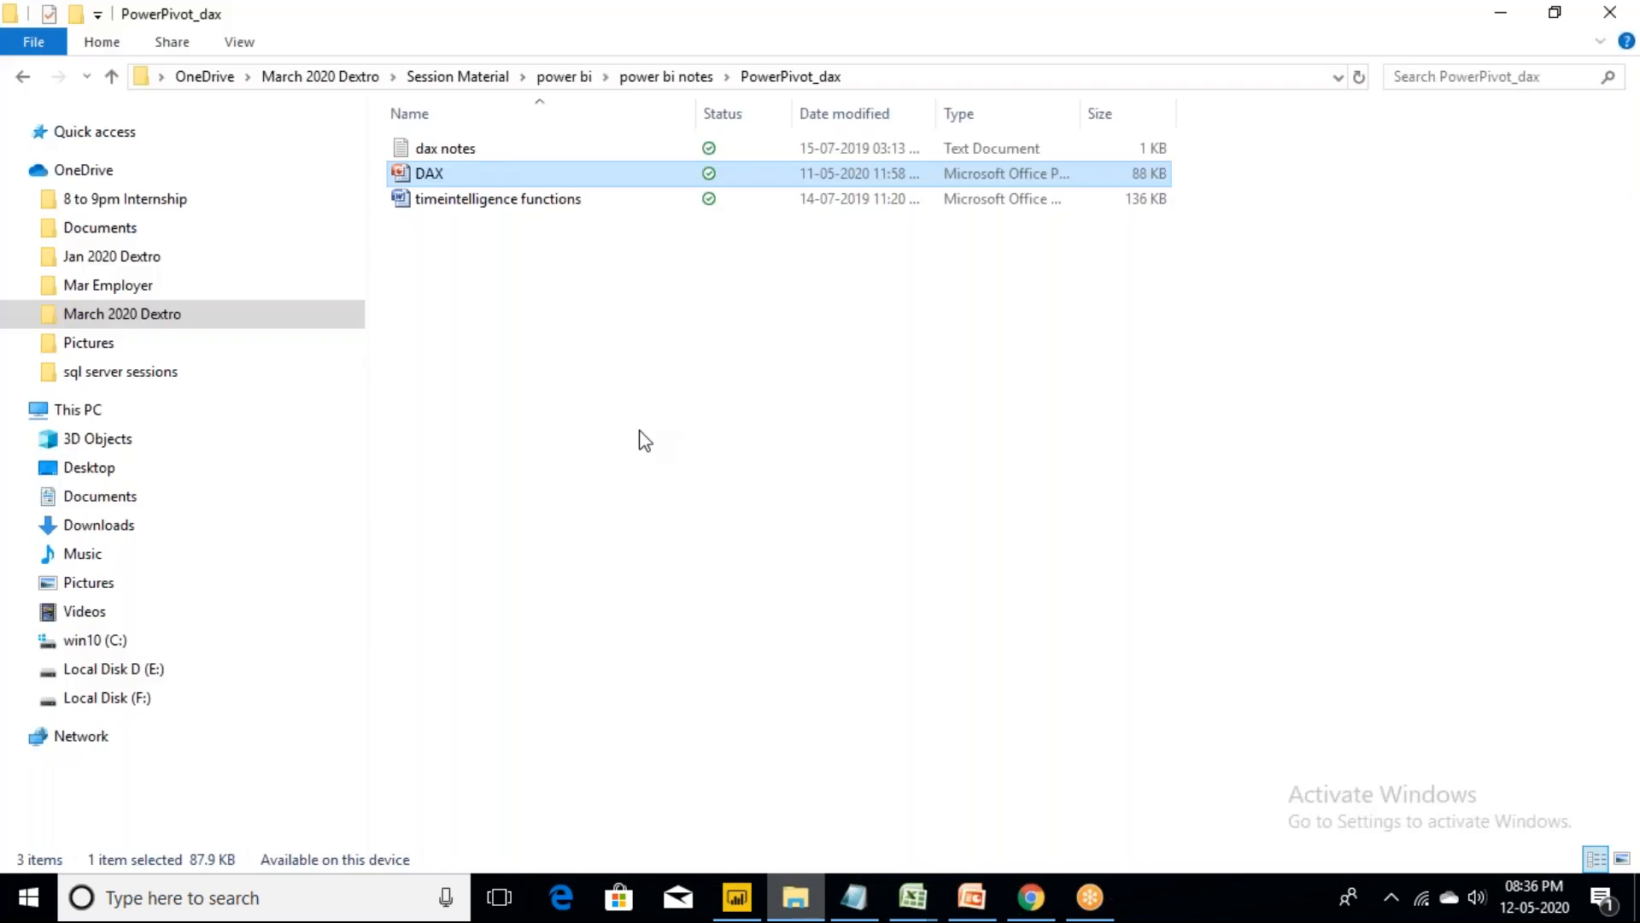
key(BackSpace)
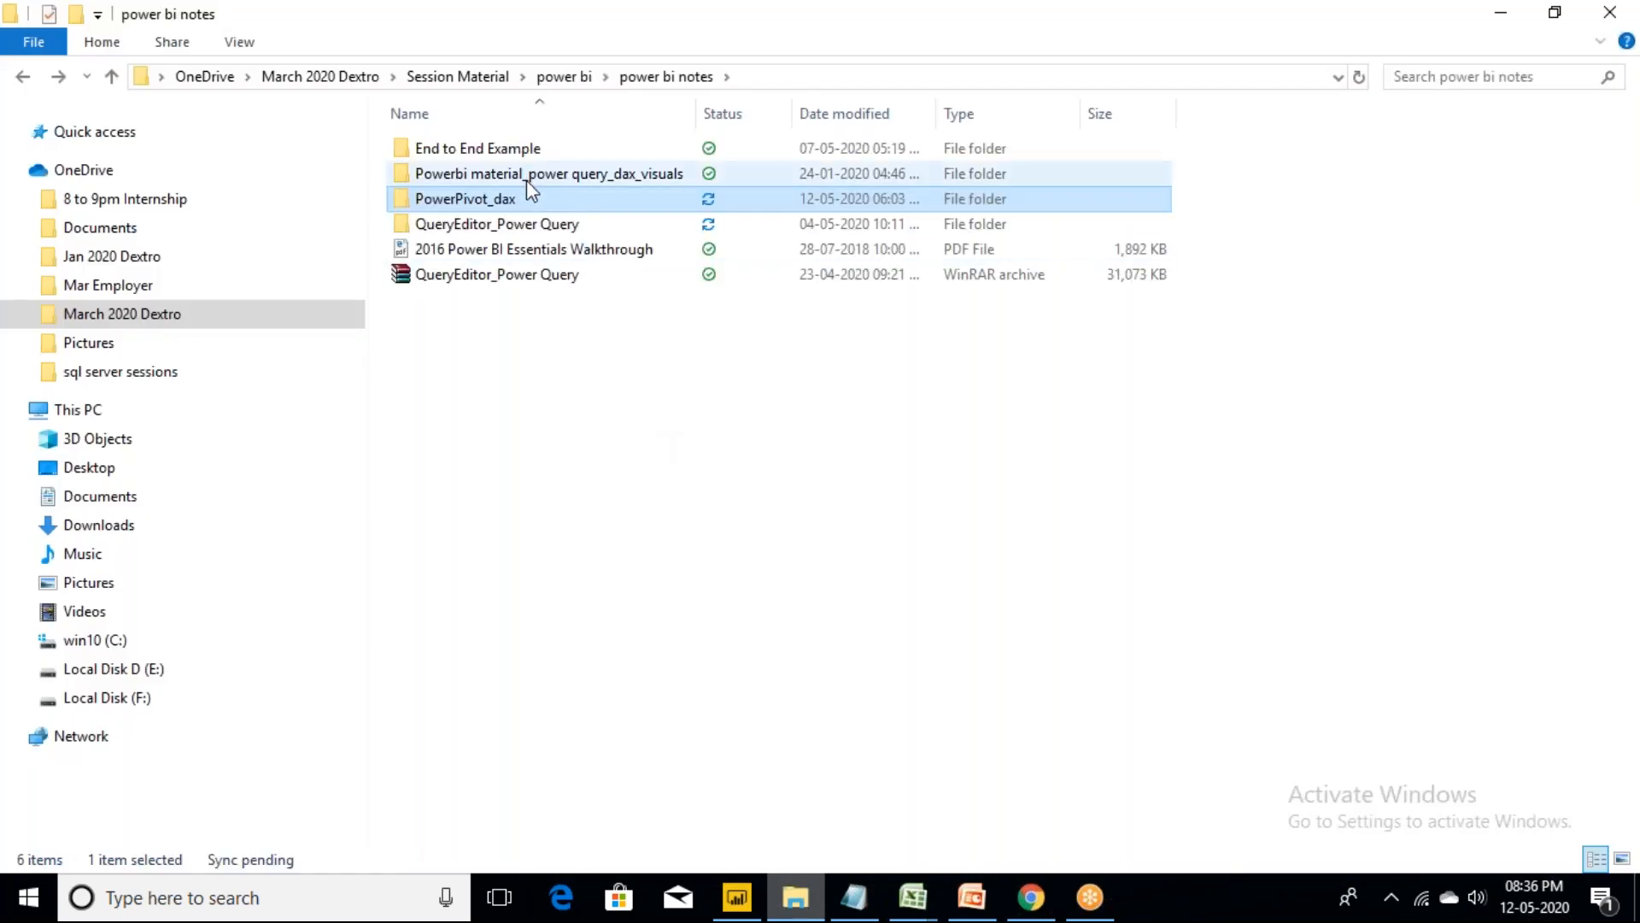
click(497, 229)
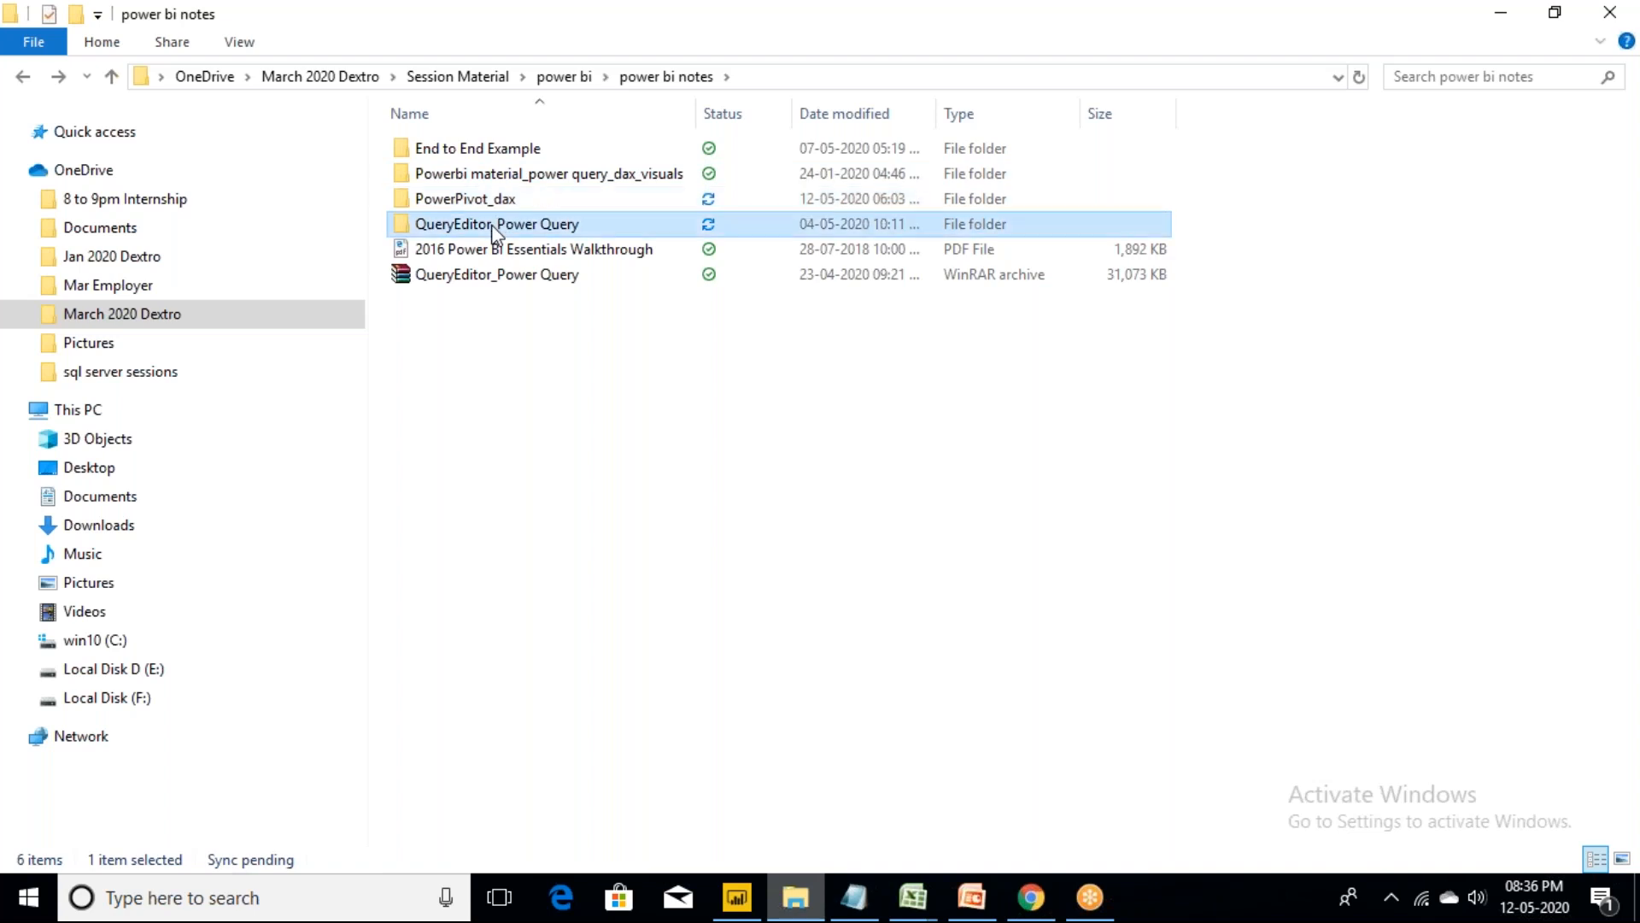
double_click(497, 229)
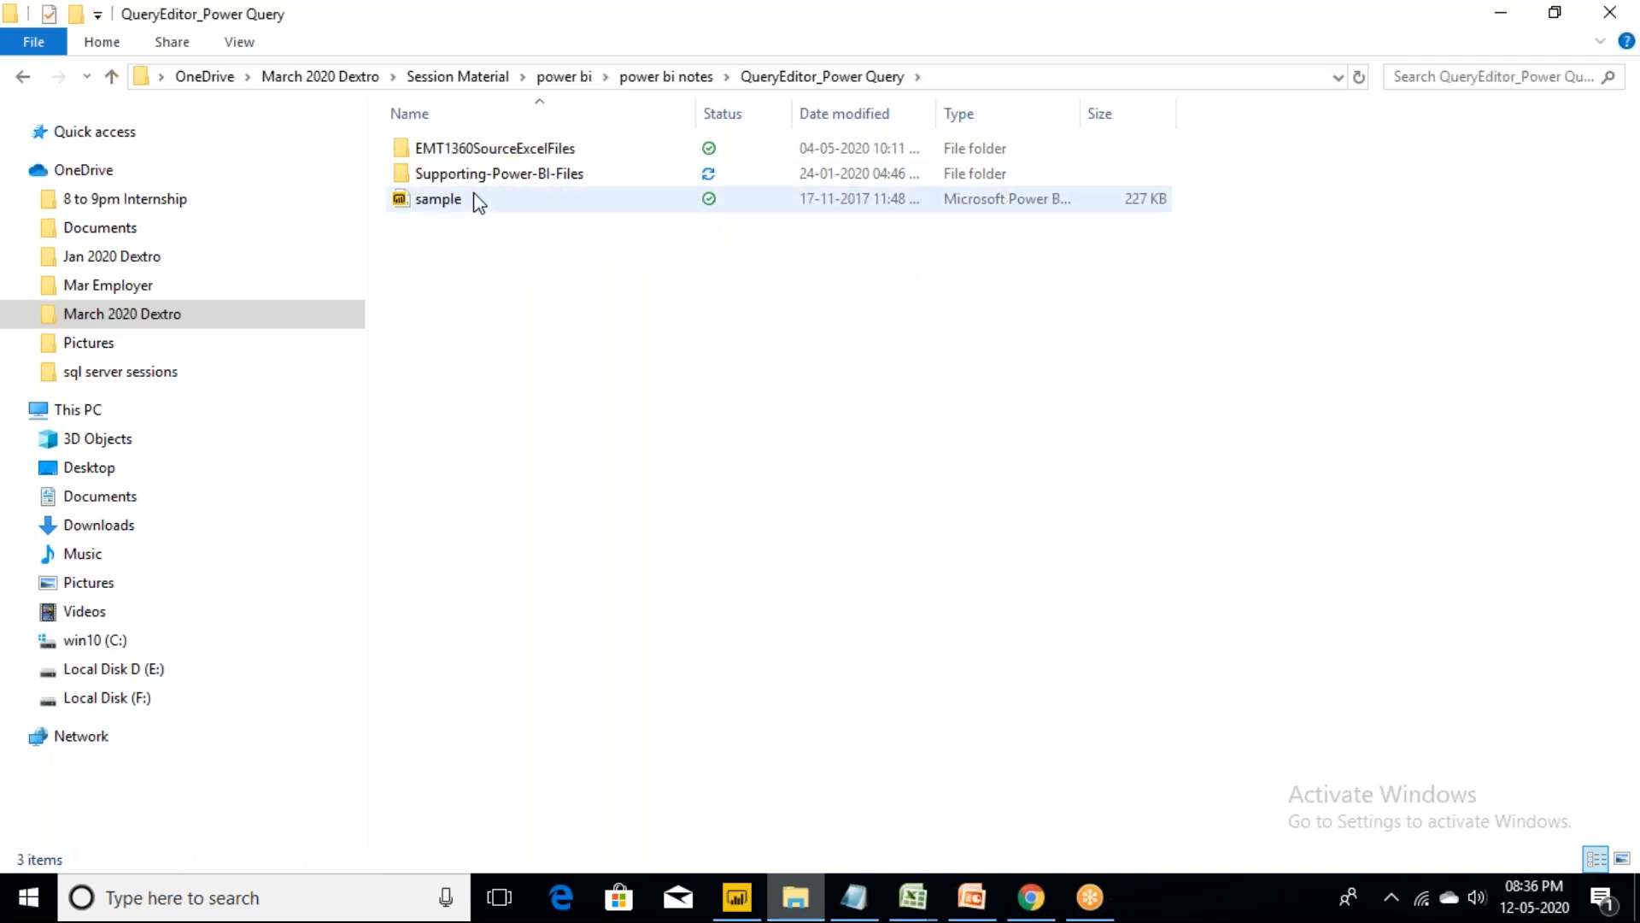
click(465, 181)
double_click(466, 175)
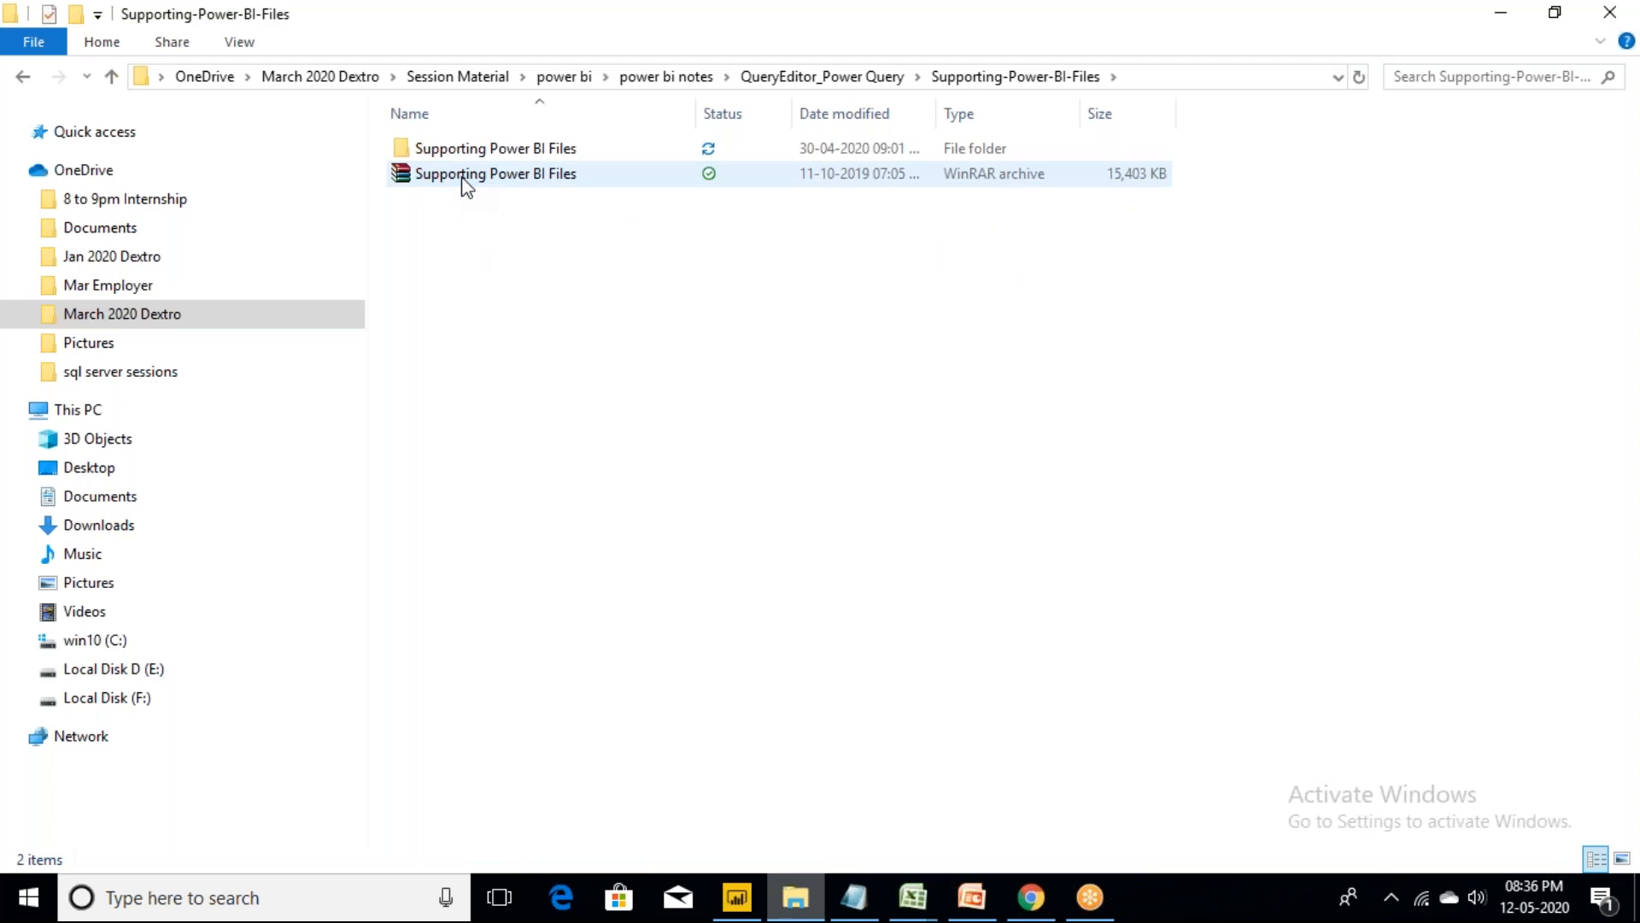
click(448, 149)
double_click(447, 149)
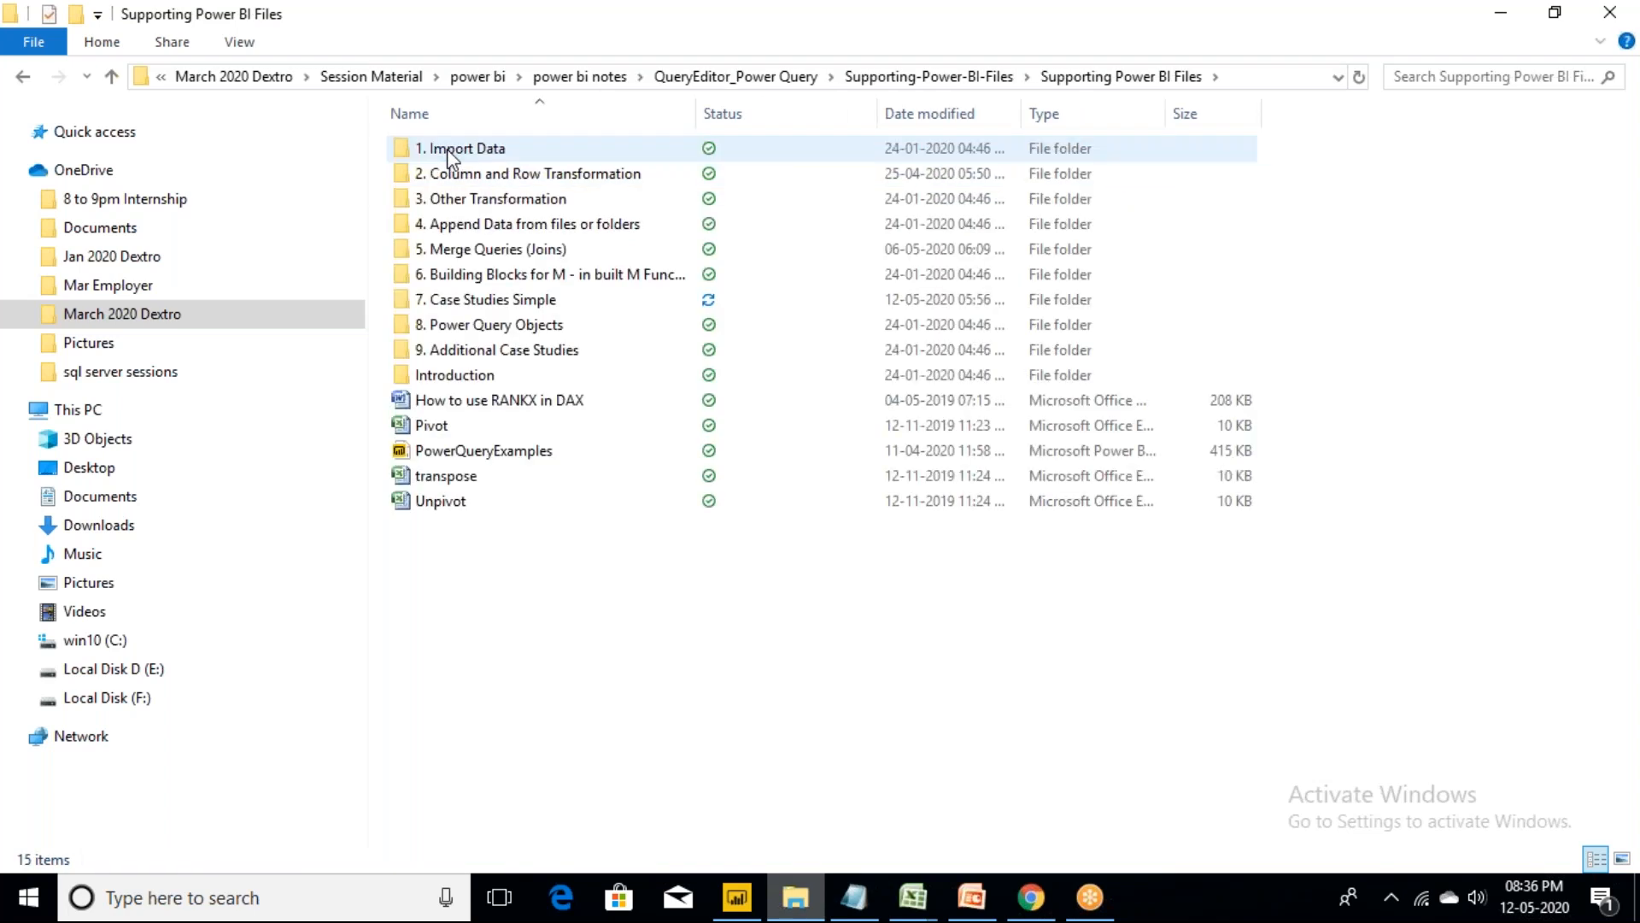
click(490, 301)
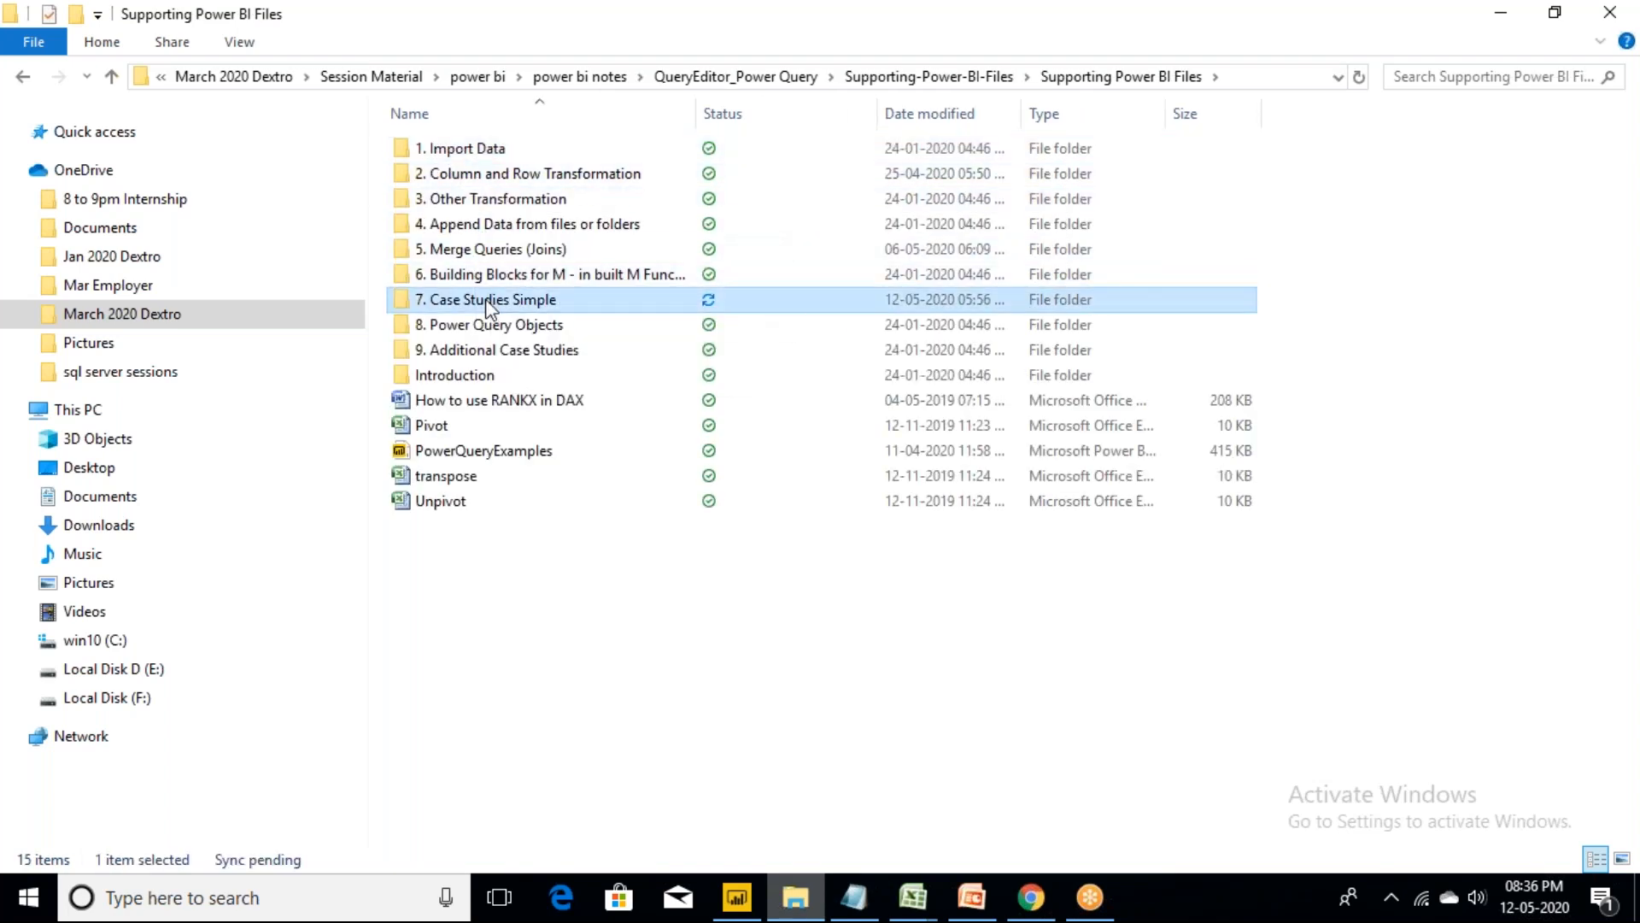
double_click(487, 301)
key(alt+Left)
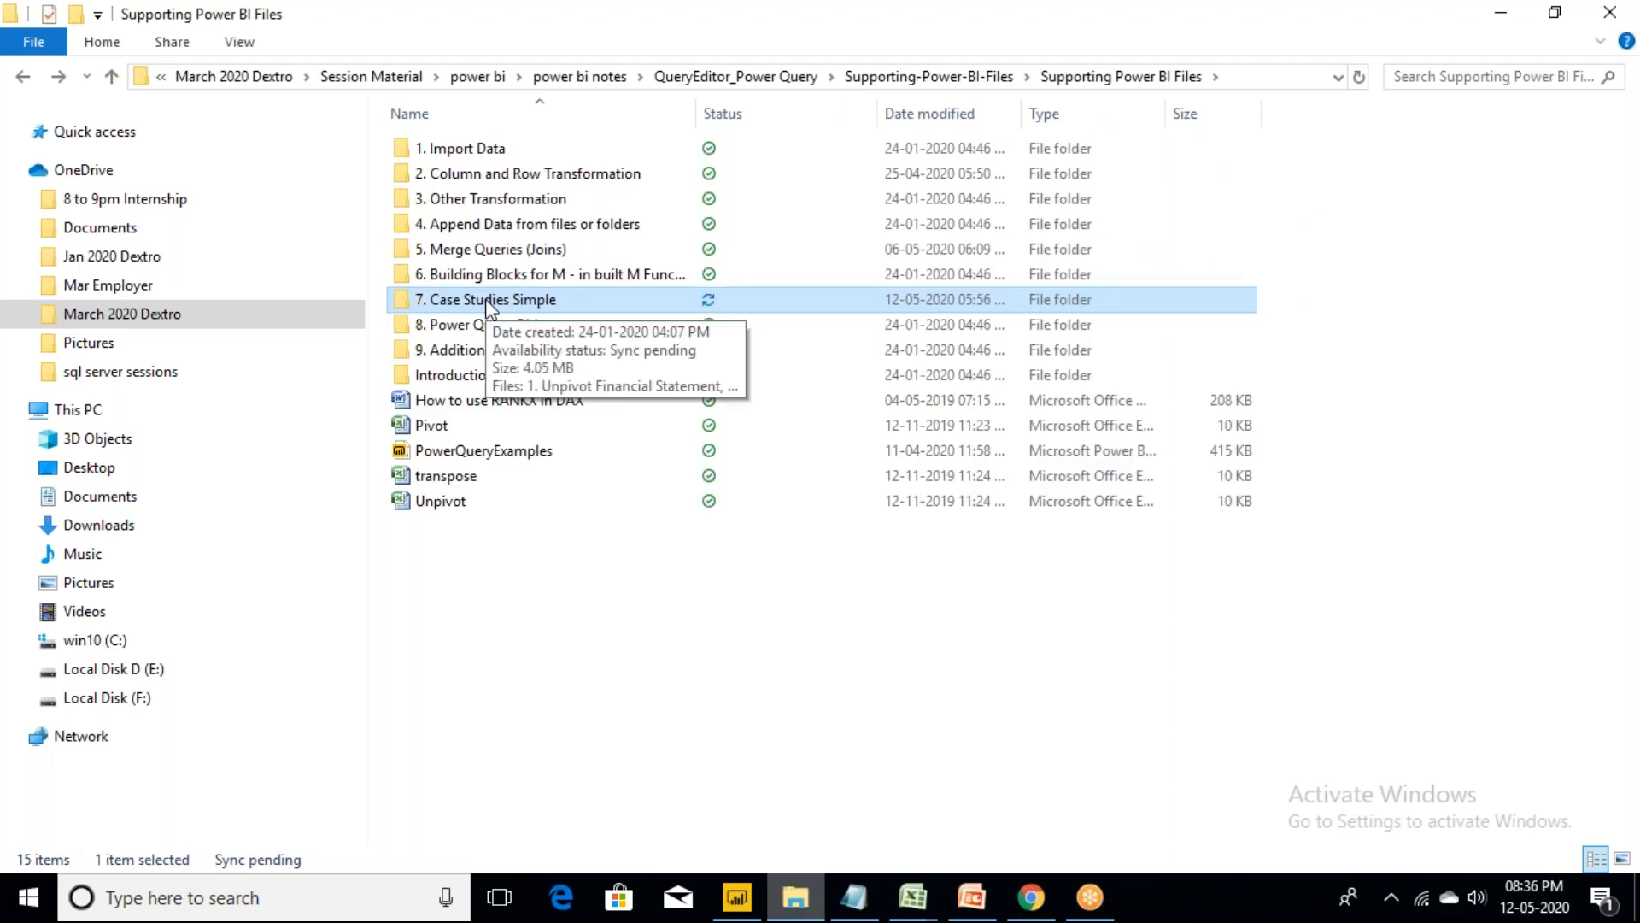
double_click(490, 301)
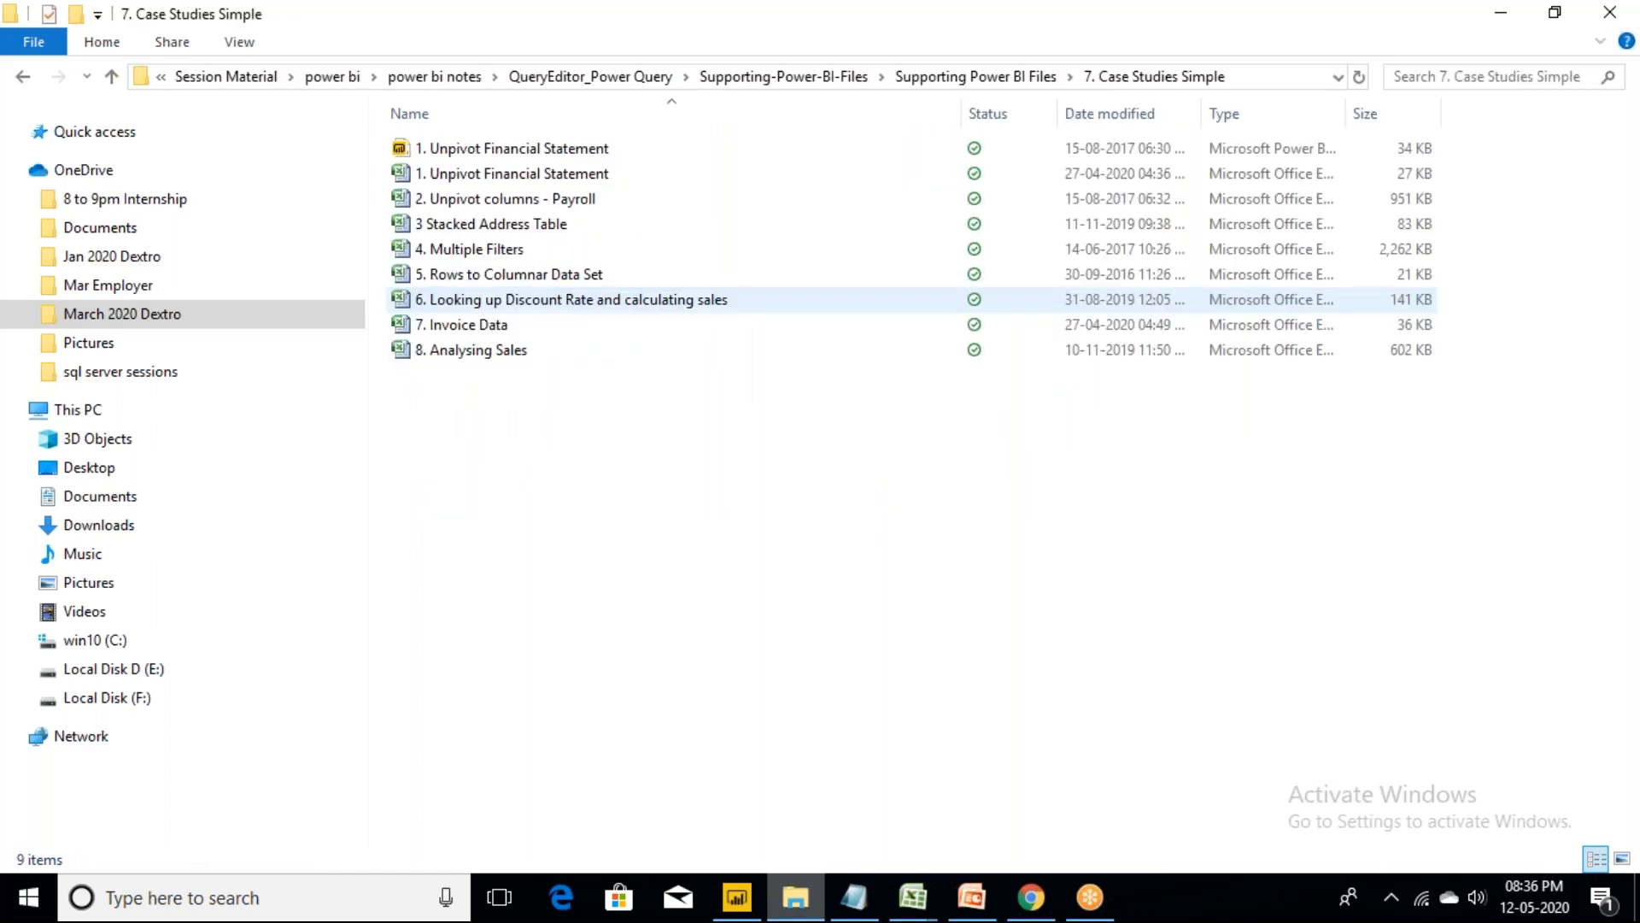
- Open the Excel workbook 6. Looking up Discount Rate and calculating sales from the case studies folder
key(Down)
key(Down)
key(Down)
key(Down)
key(Down)
key(Down)
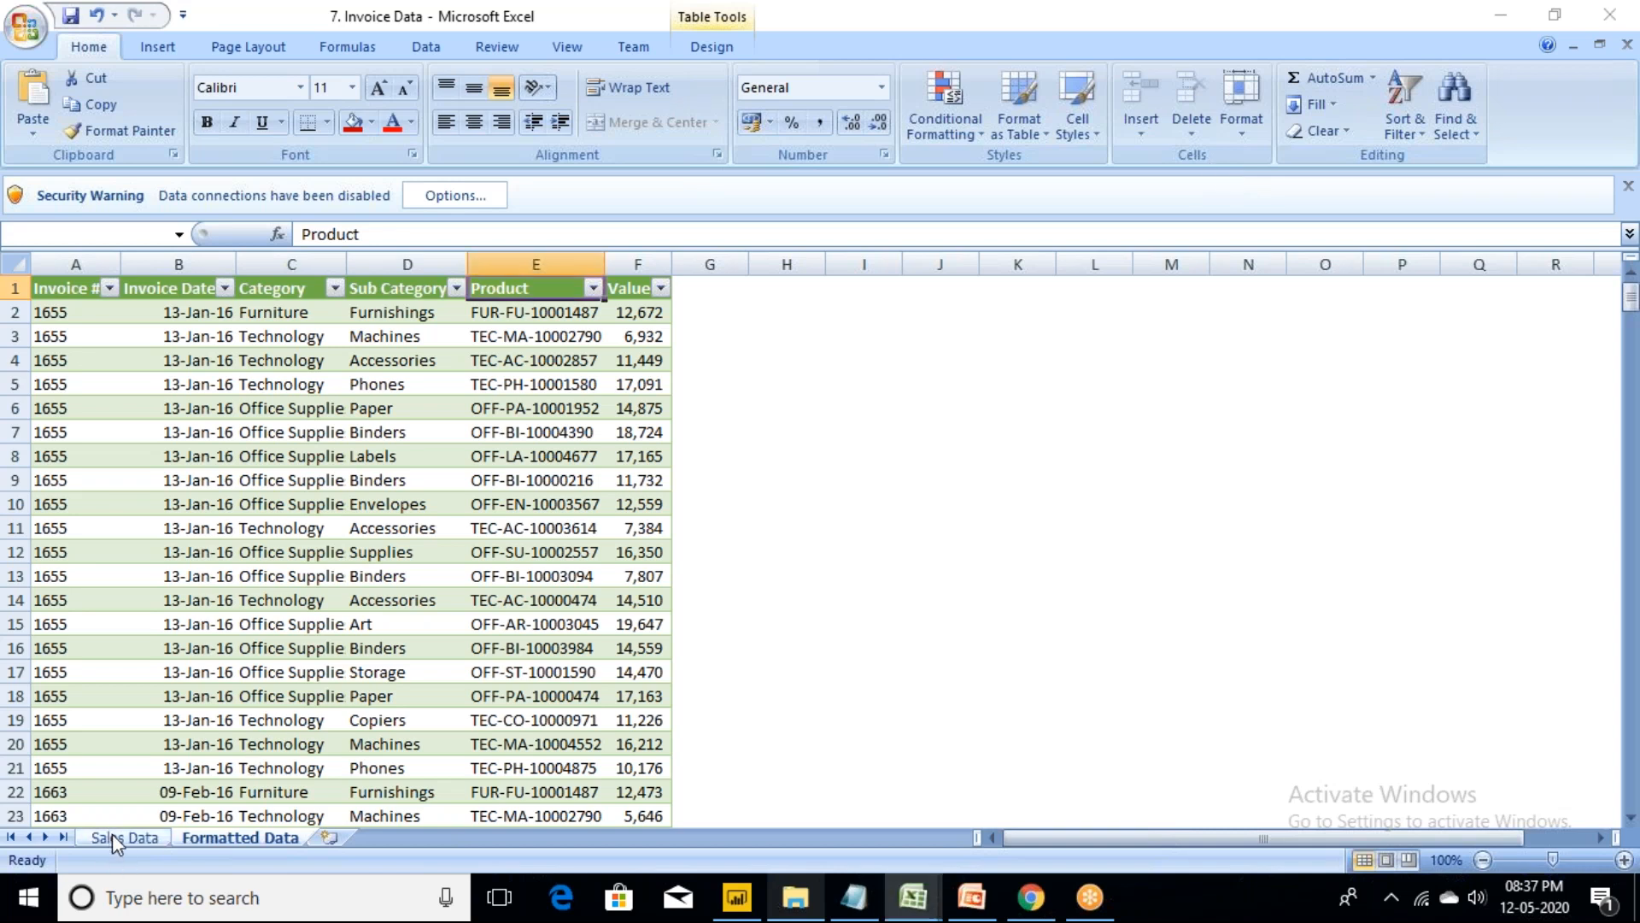
key(Return)
- View the Sales Data sheet of the 7. Invoice Data workbook and close that workbook
click(142, 837)
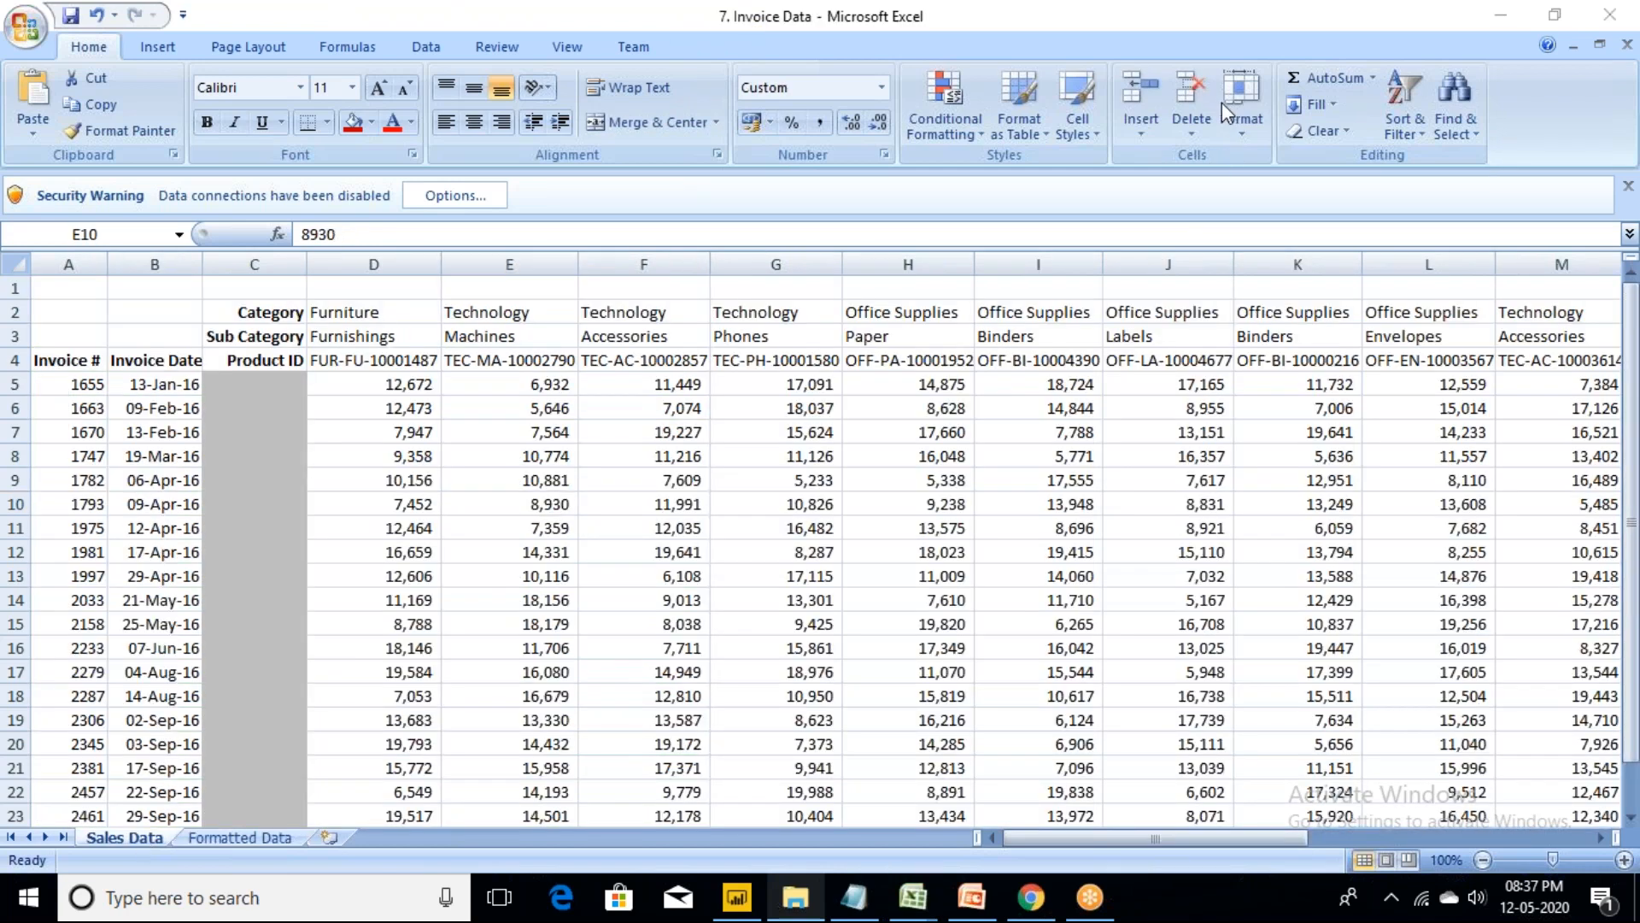
click(1097, 17)
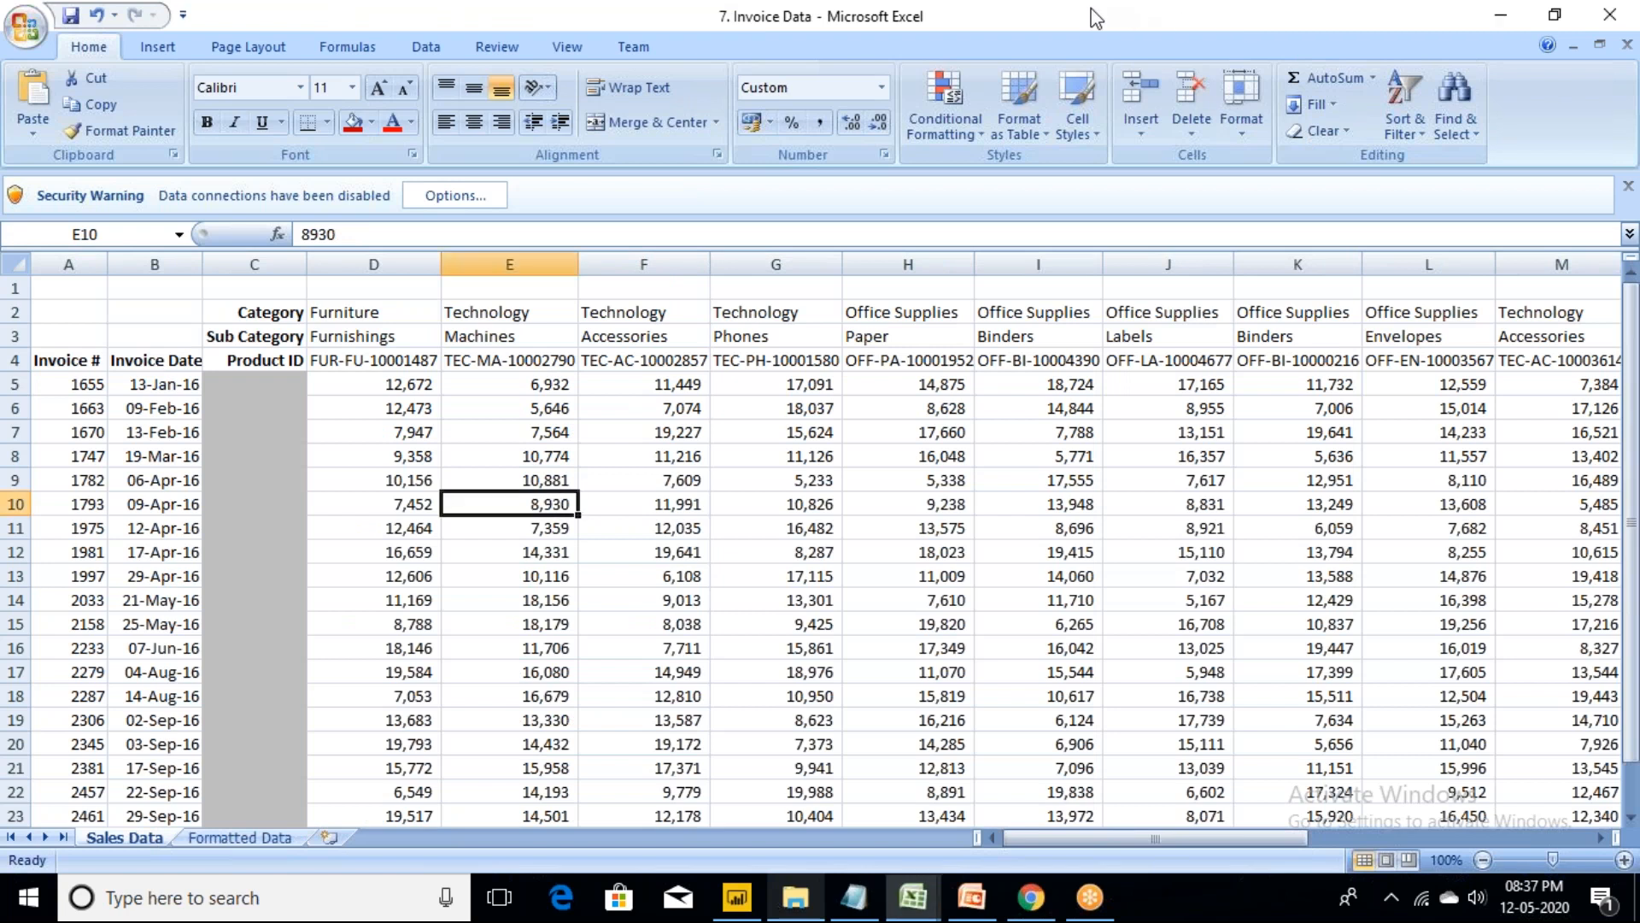
double_click(1097, 17)
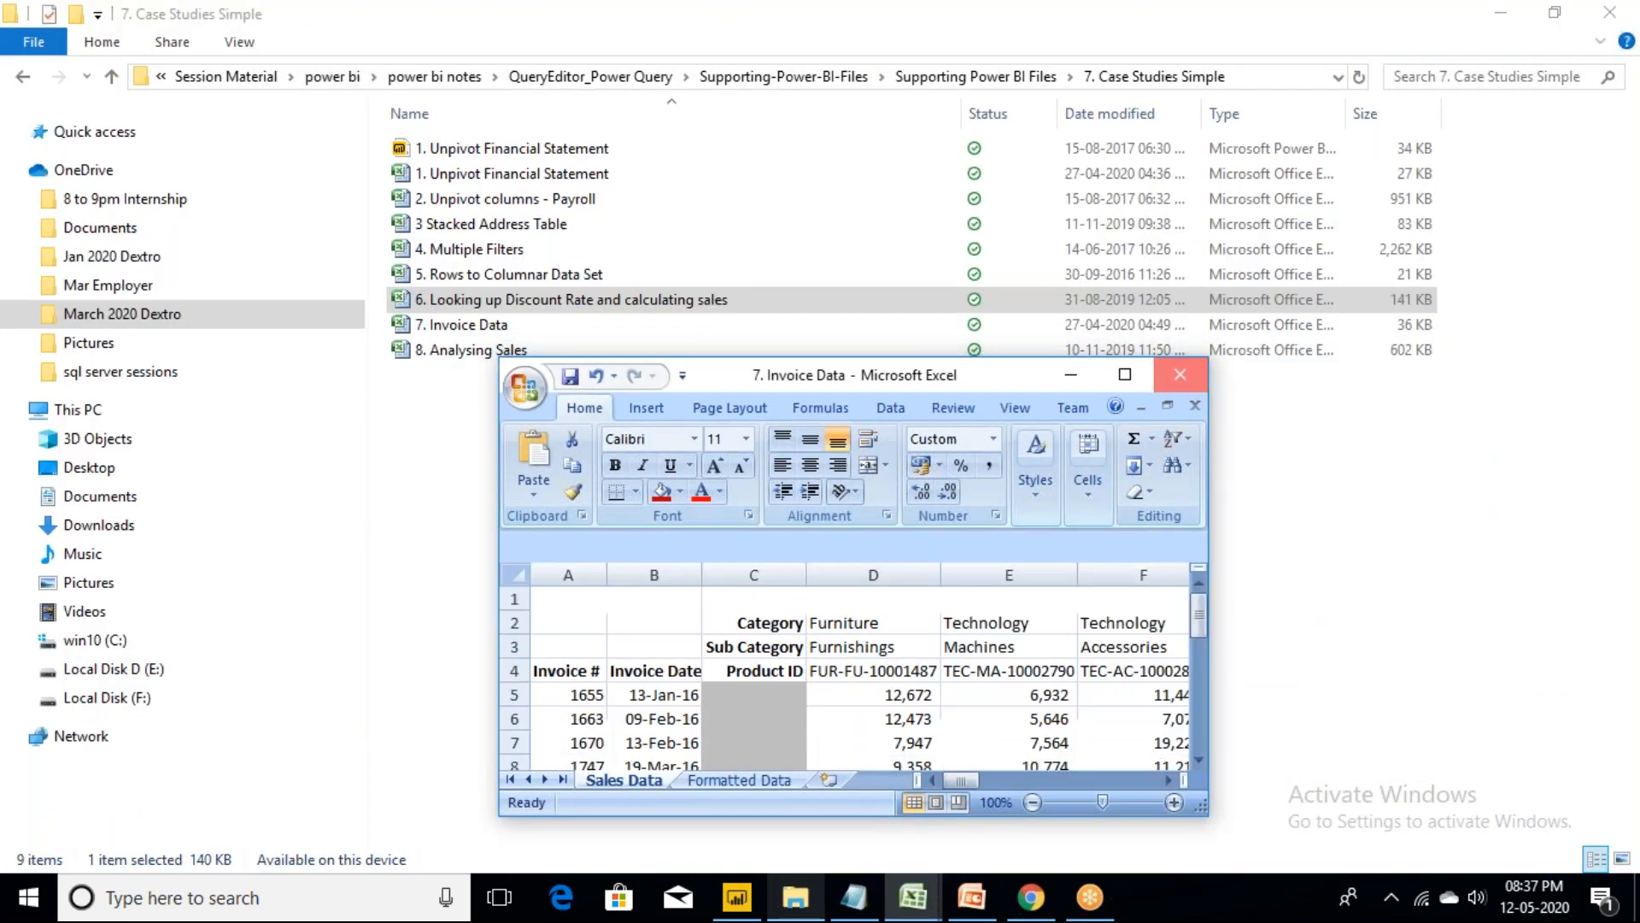
click(1179, 374)
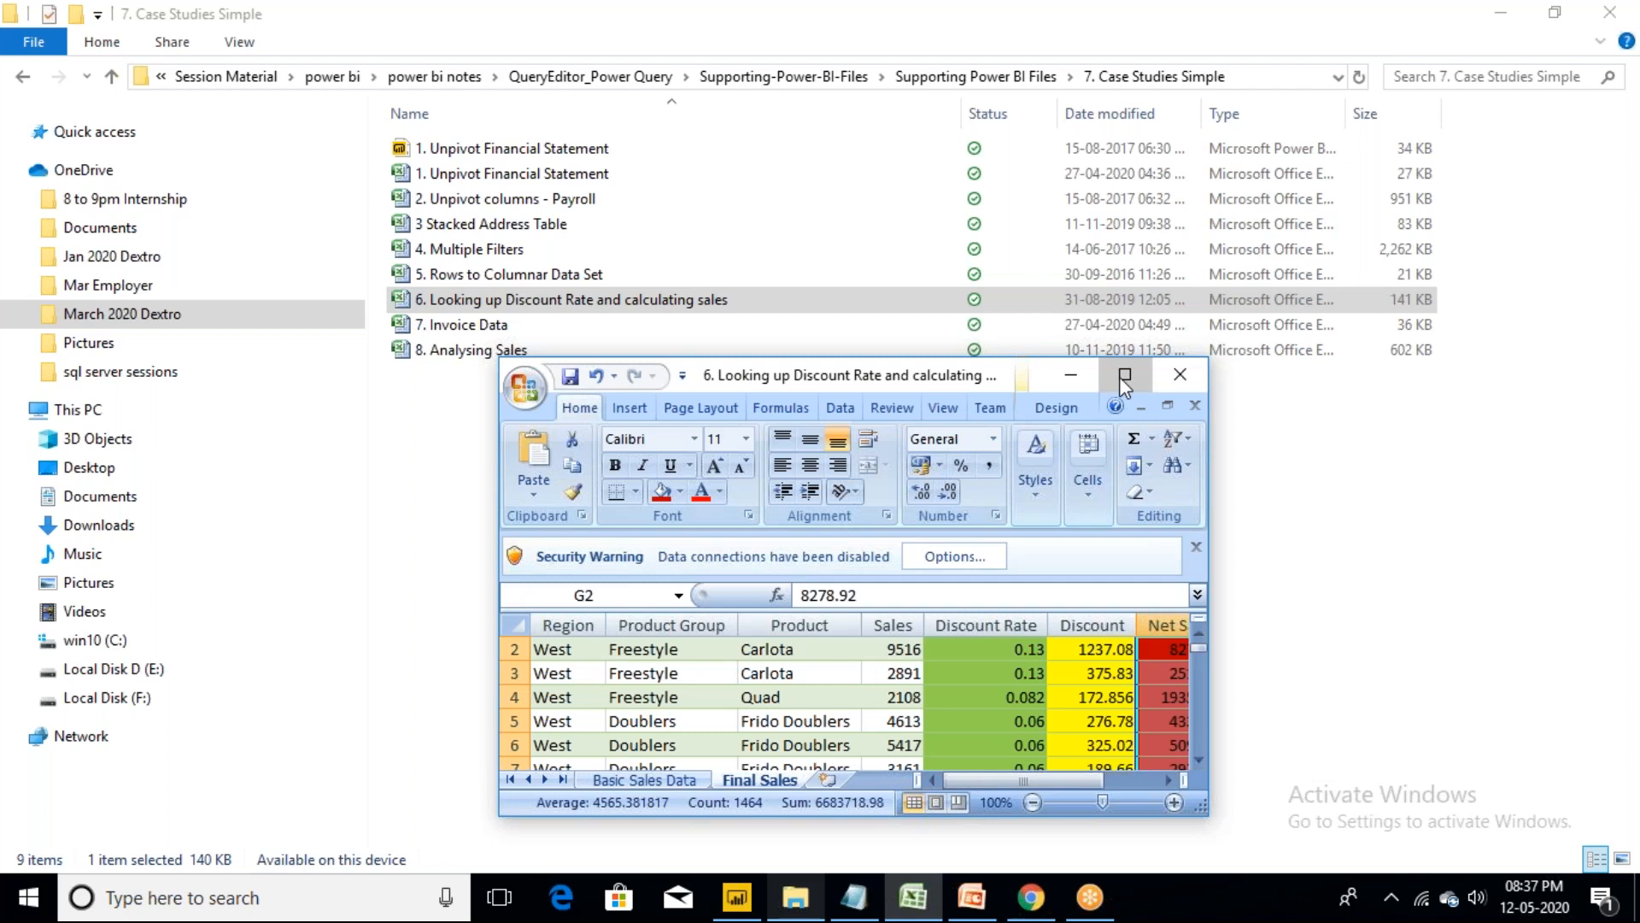
- Maximize the discount rate workbook and examine the product lookup tables on the Basic Sales Data sheet, from West_Freestyle to West_BeginnerGroup
click(1124, 376)
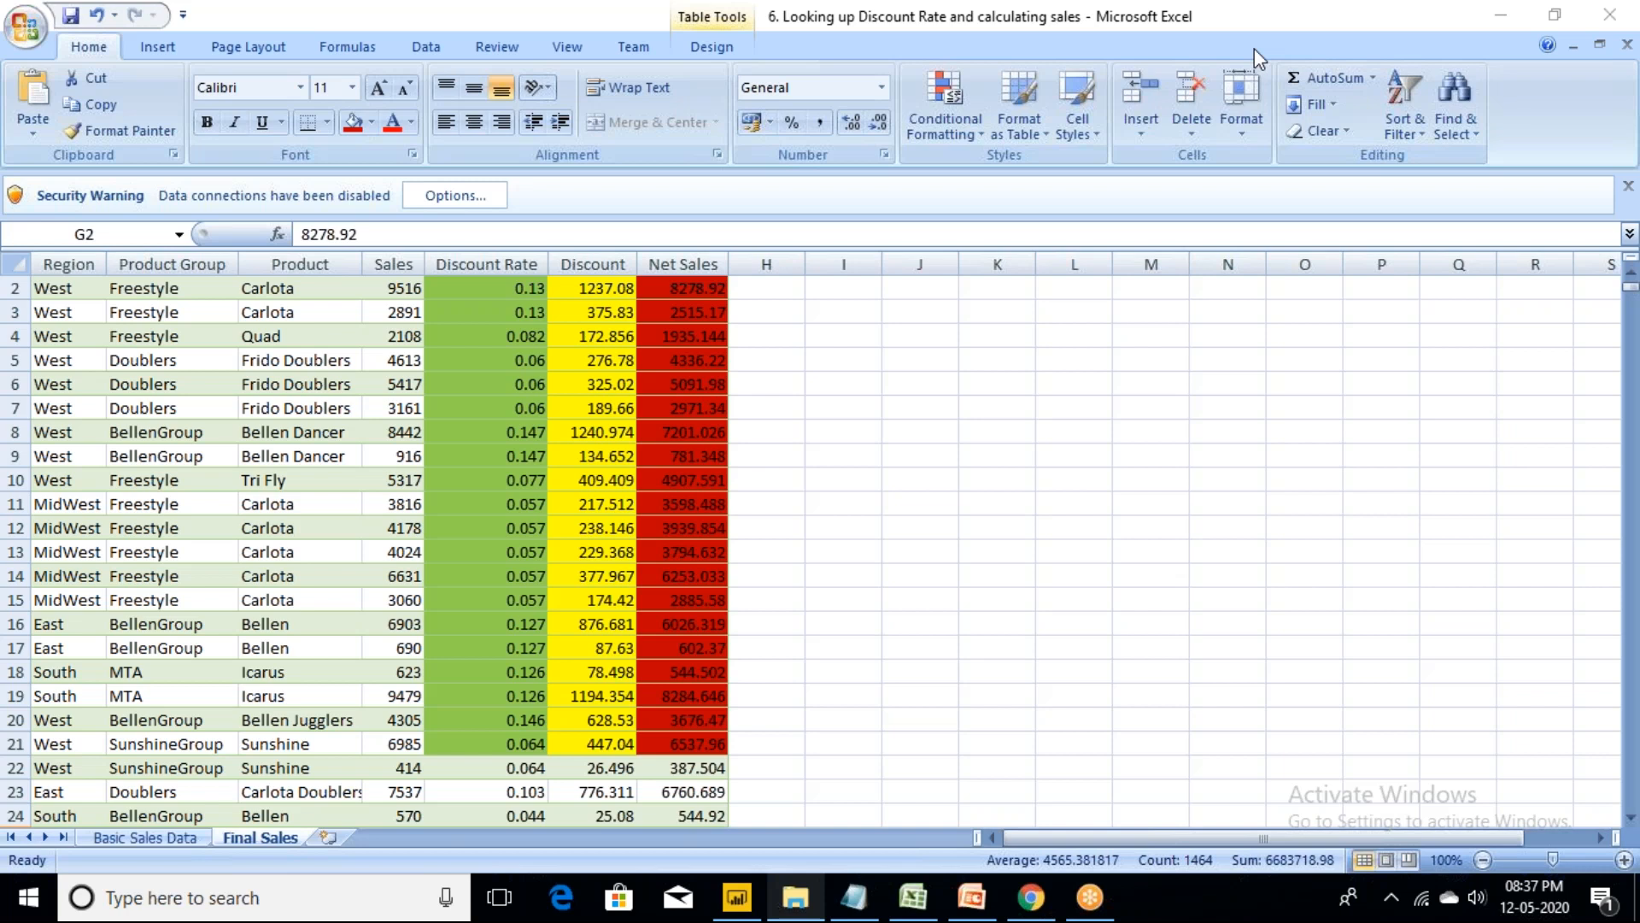
click(135, 838)
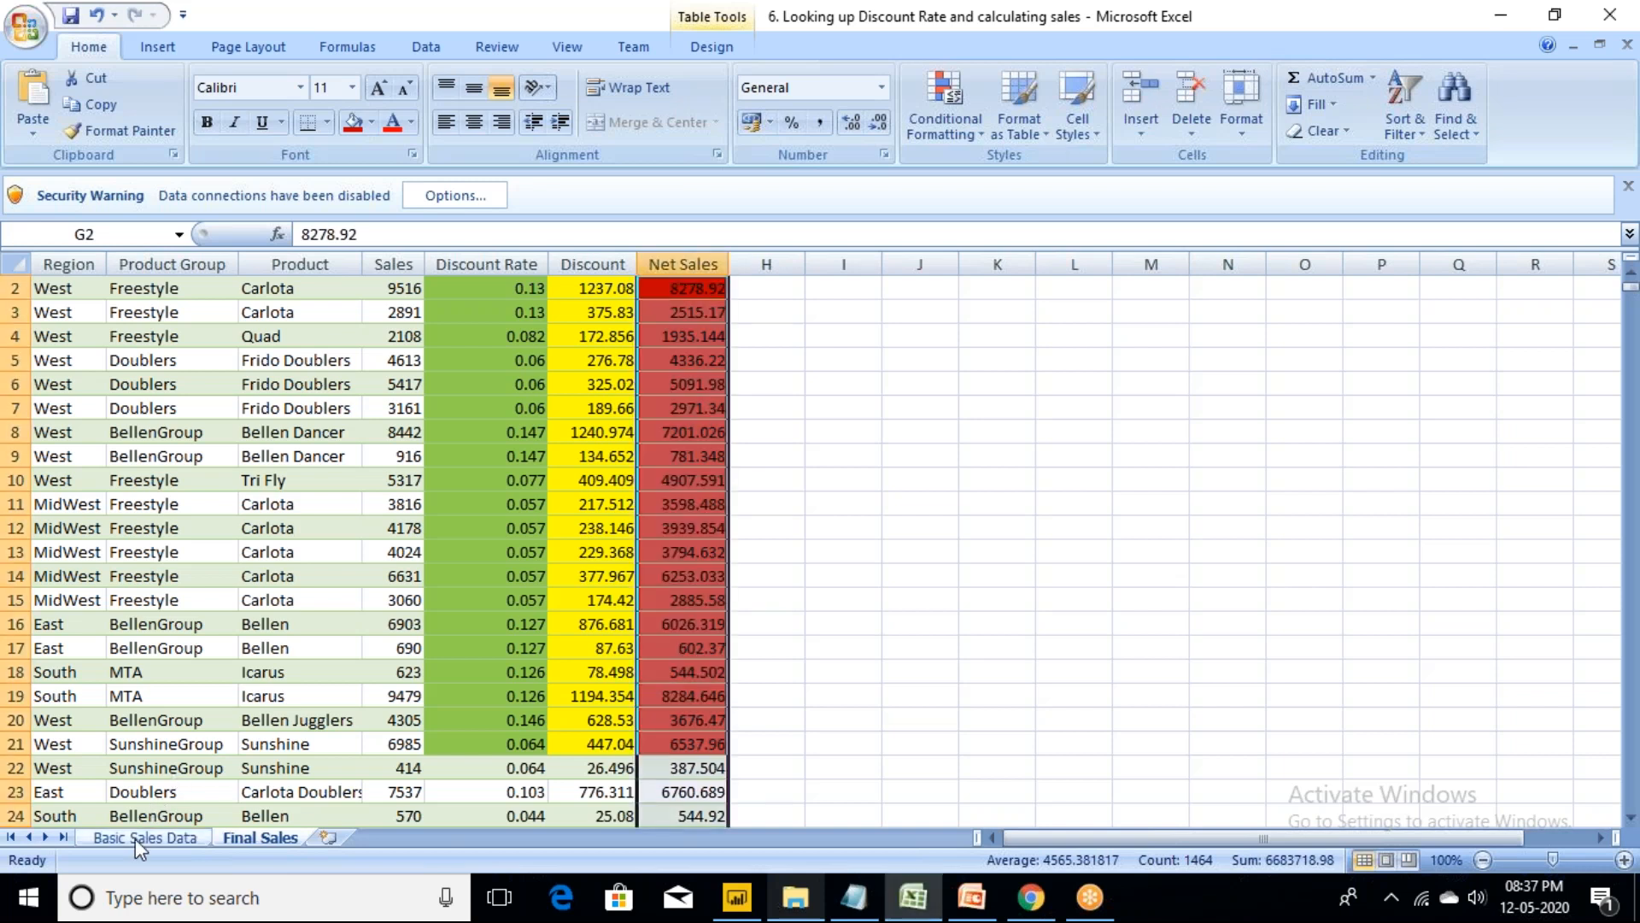
click(135, 838)
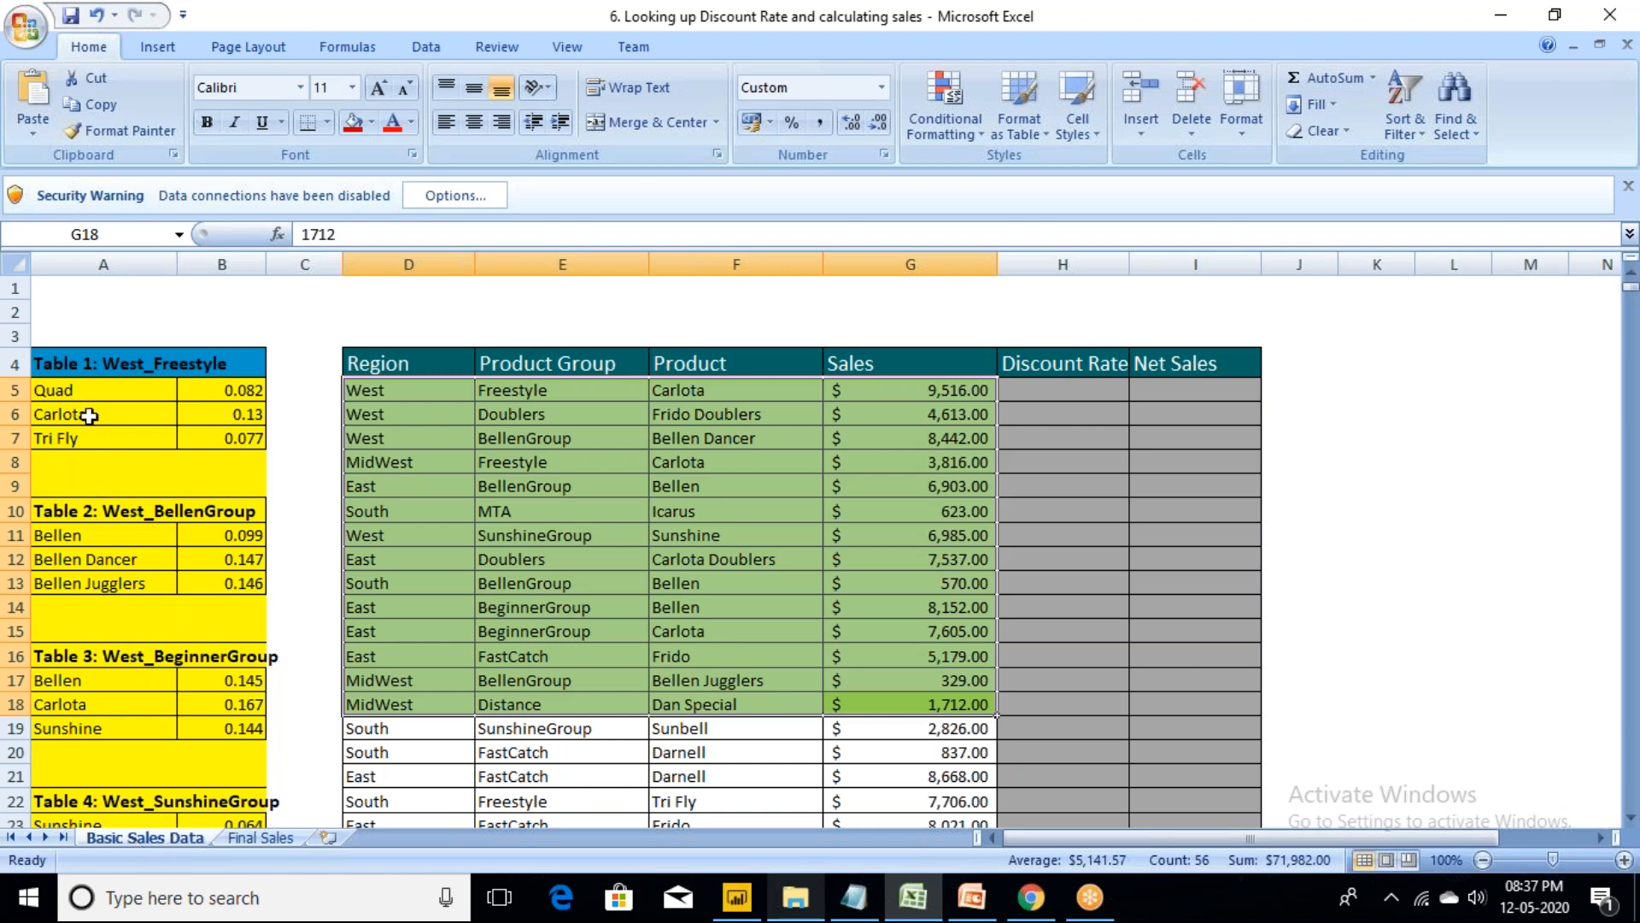
click(69, 394)
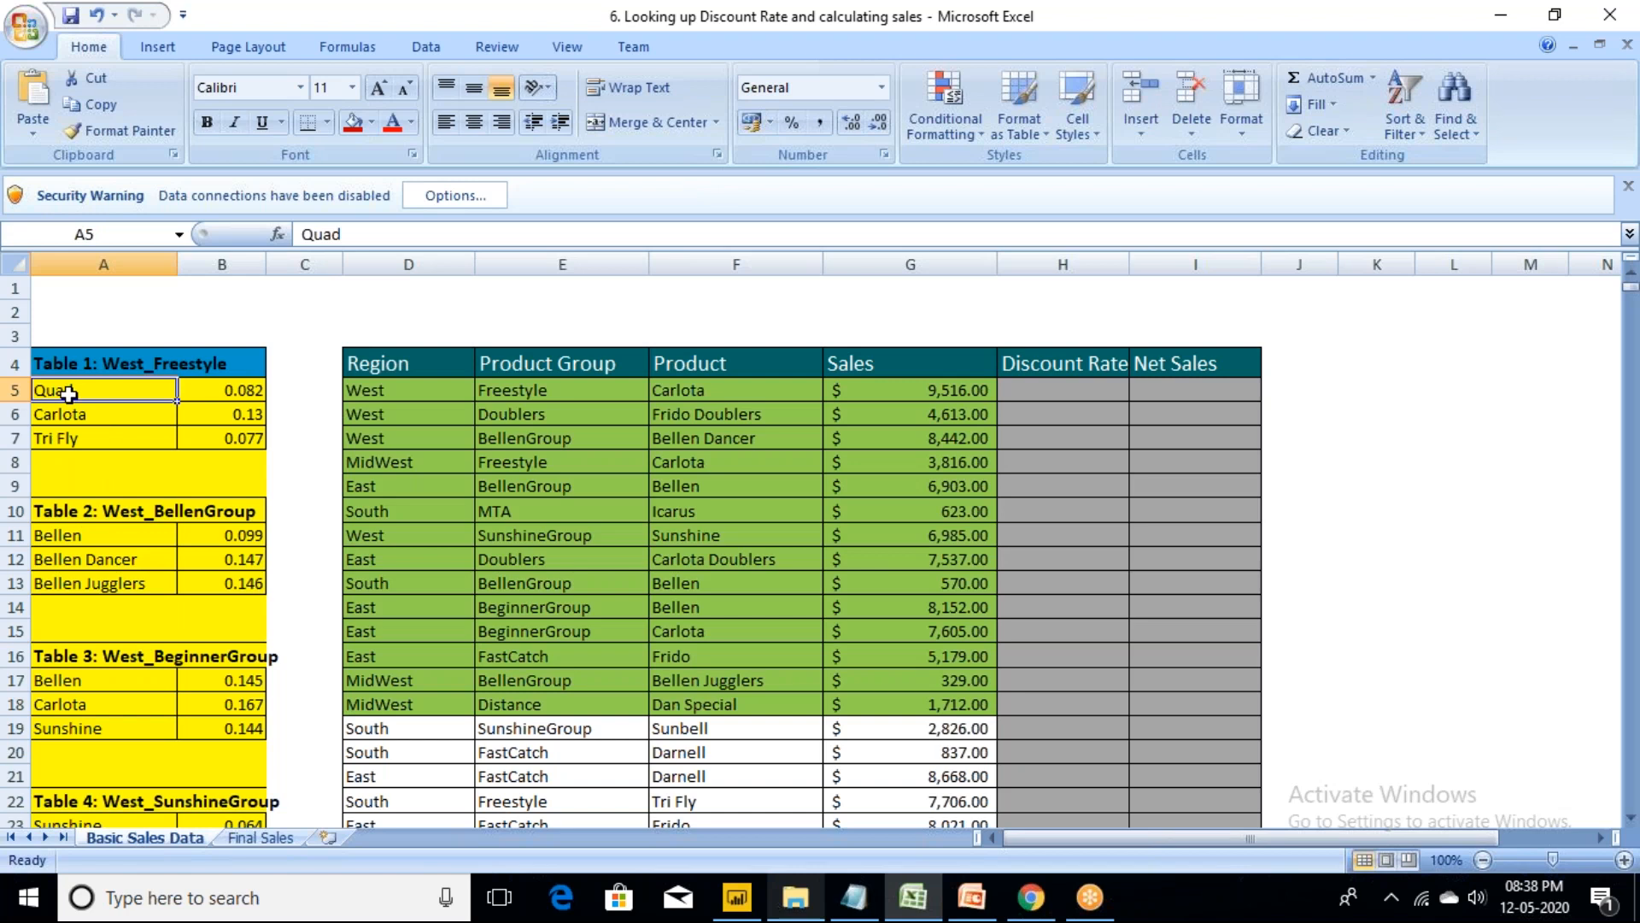
click(72, 416)
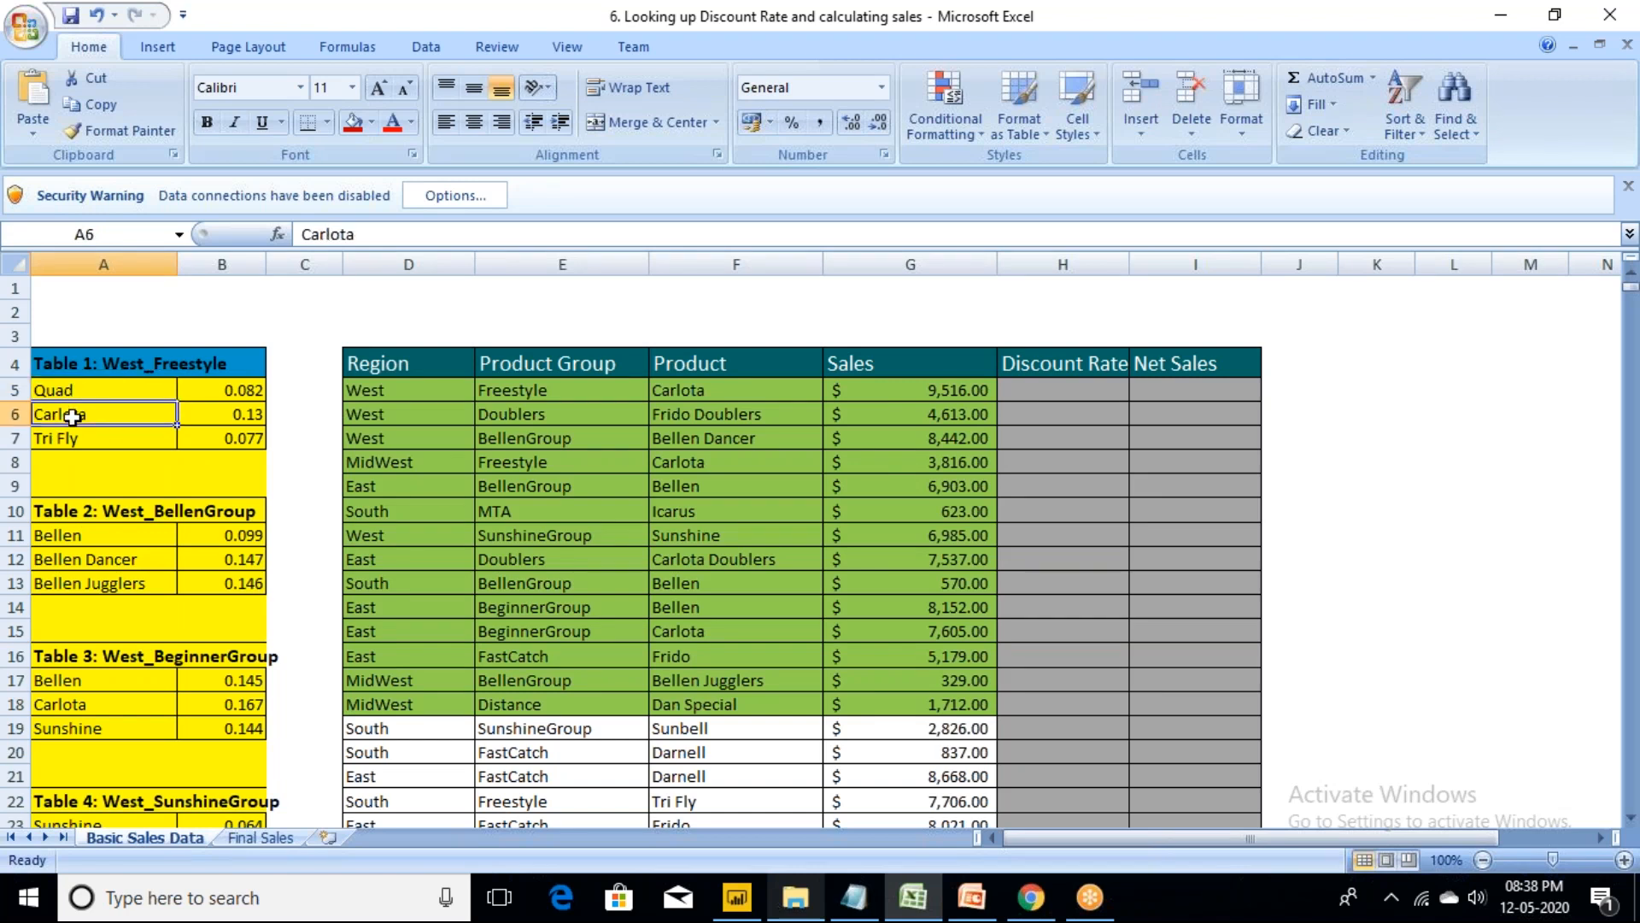
click(85, 442)
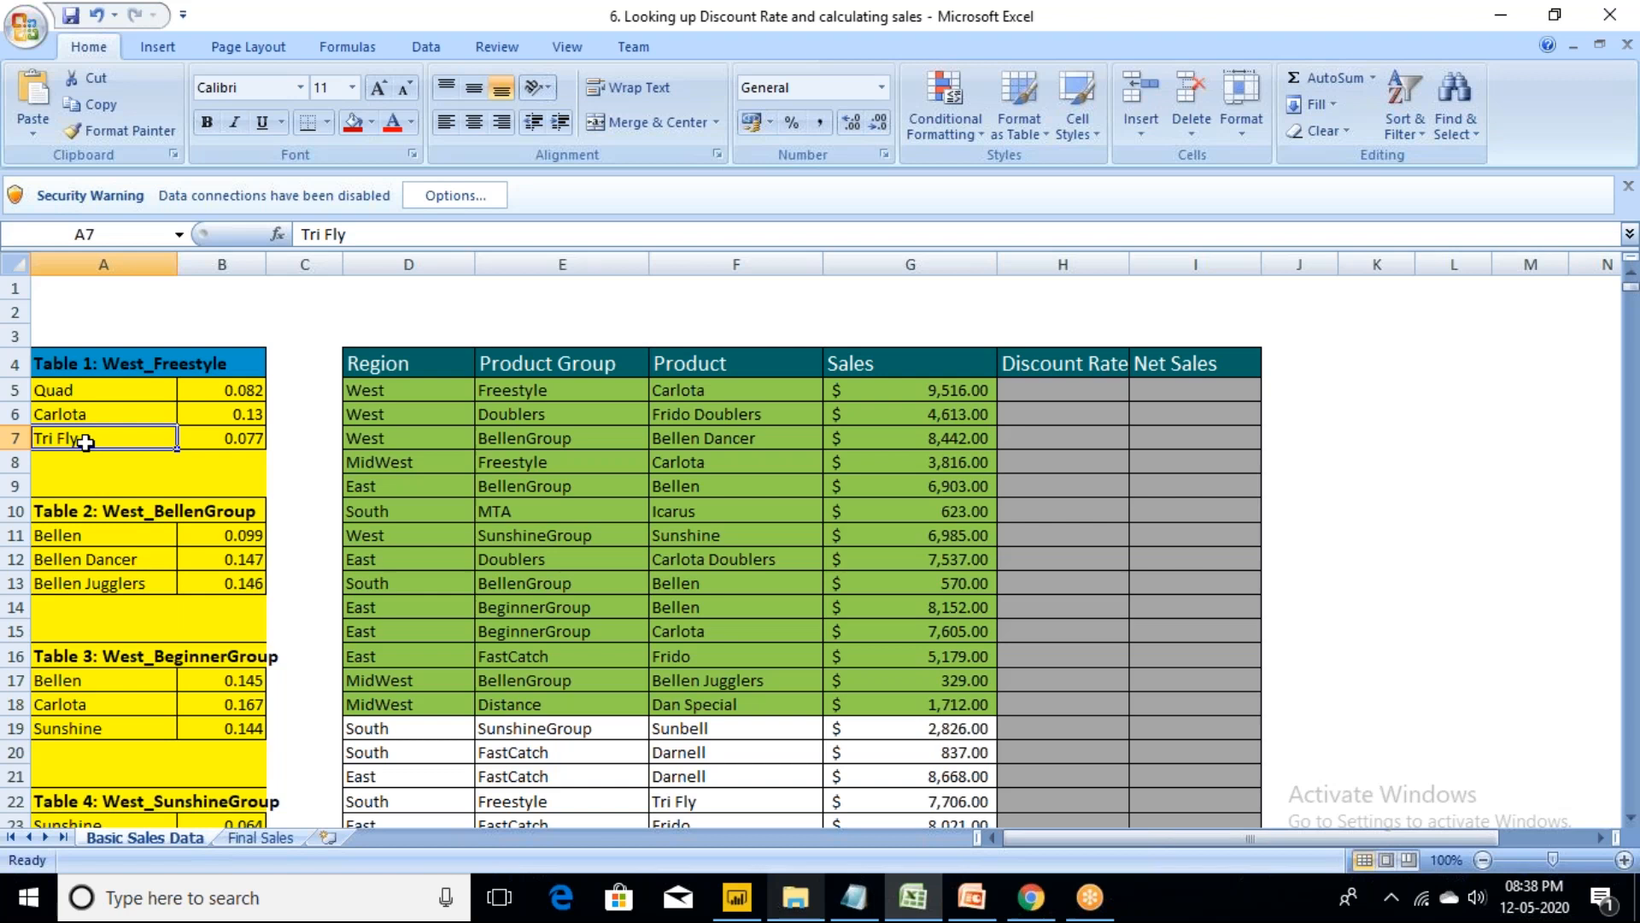
click(1268, 20)
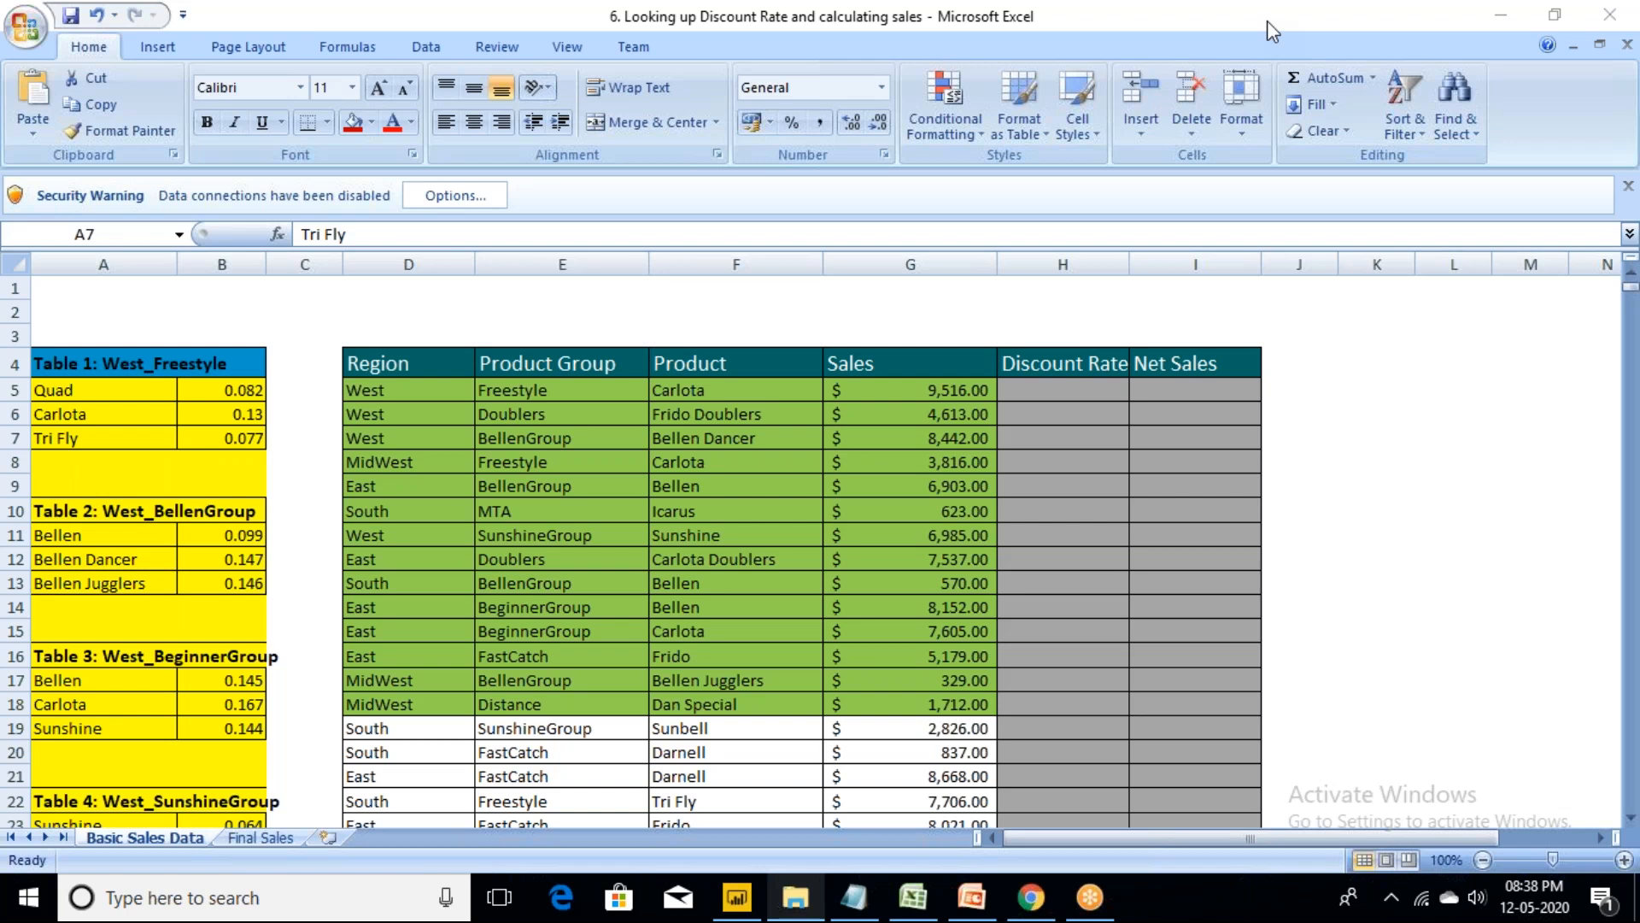
click(88, 363)
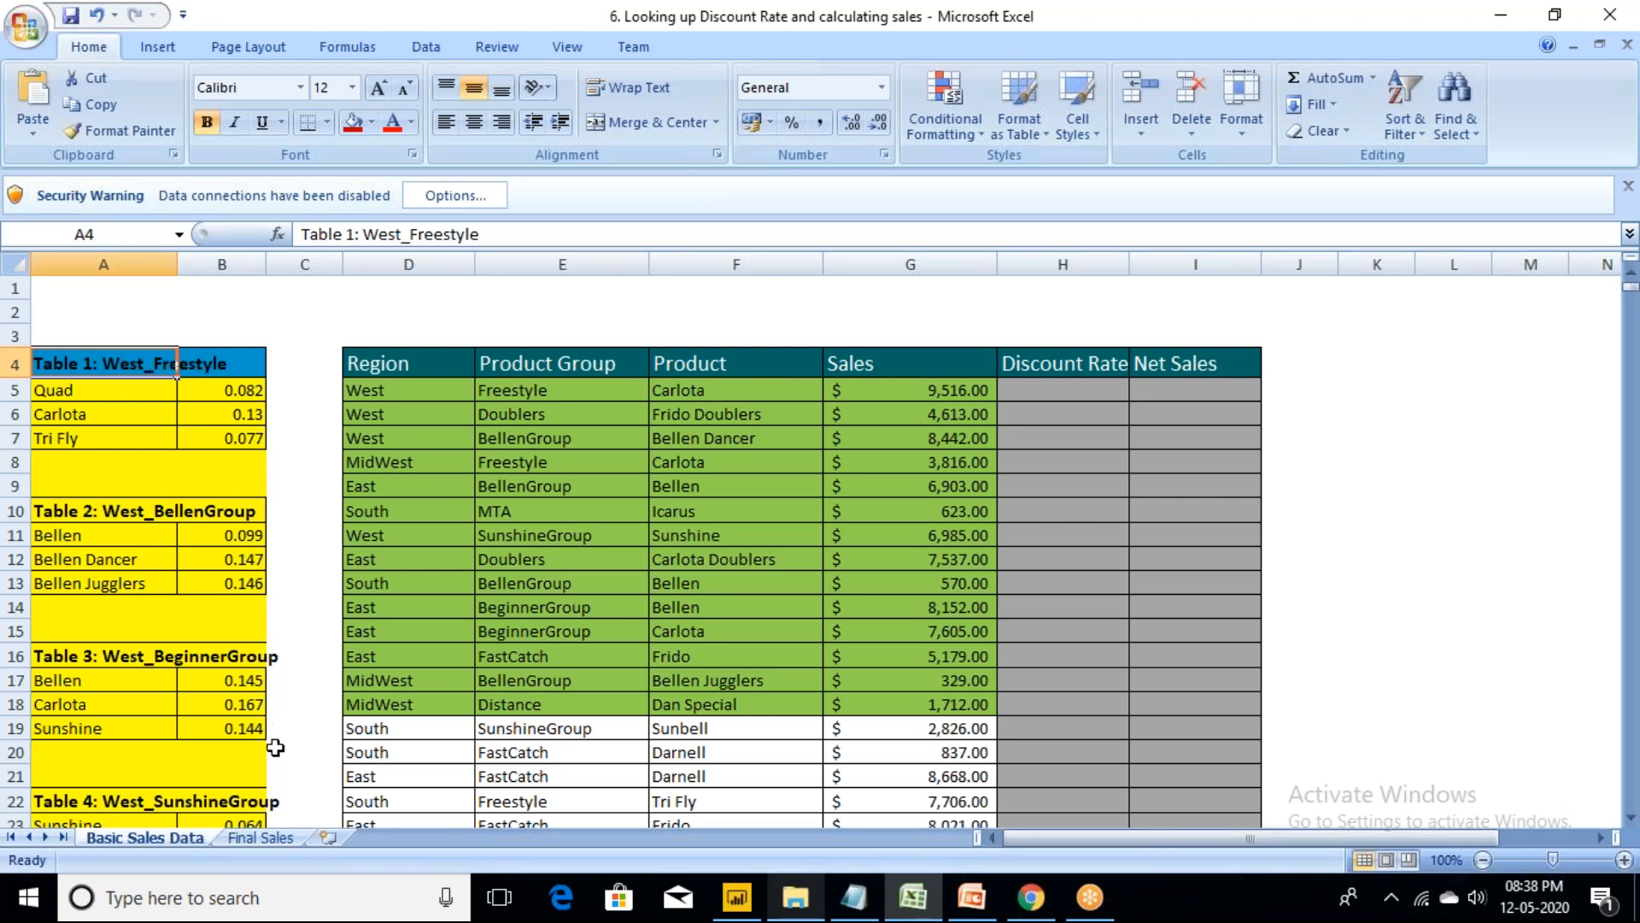
drag(240, 780, 125, 385)
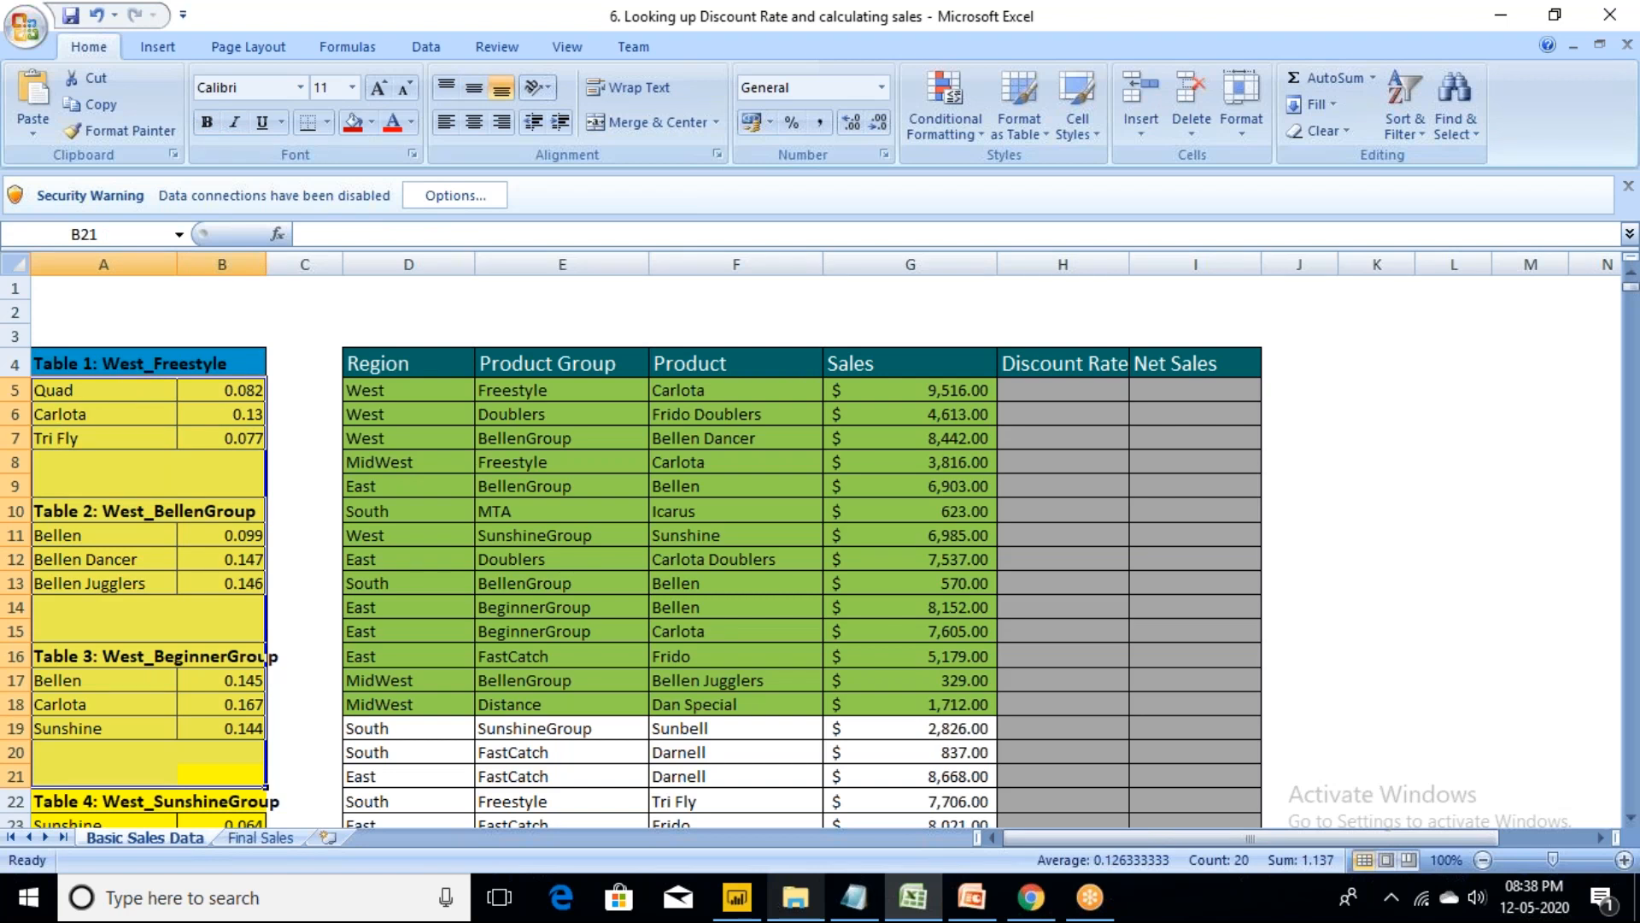
- Examine the Discount Rate, Discount and Net Sales columns on the Final Sales sheet
click(254, 841)
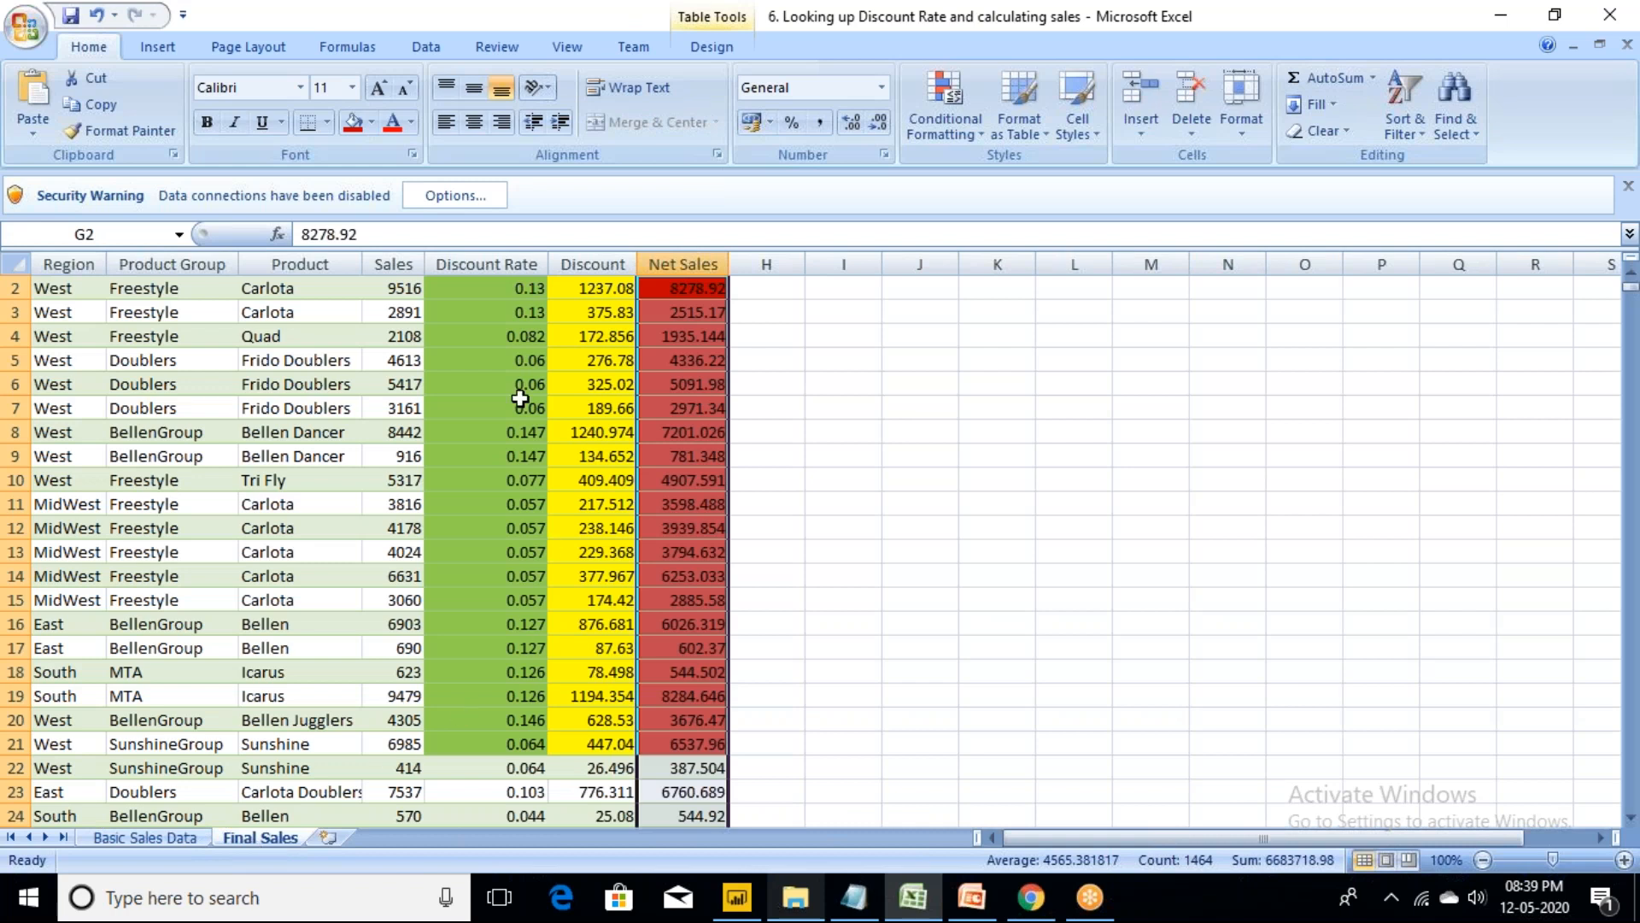
click(489, 264)
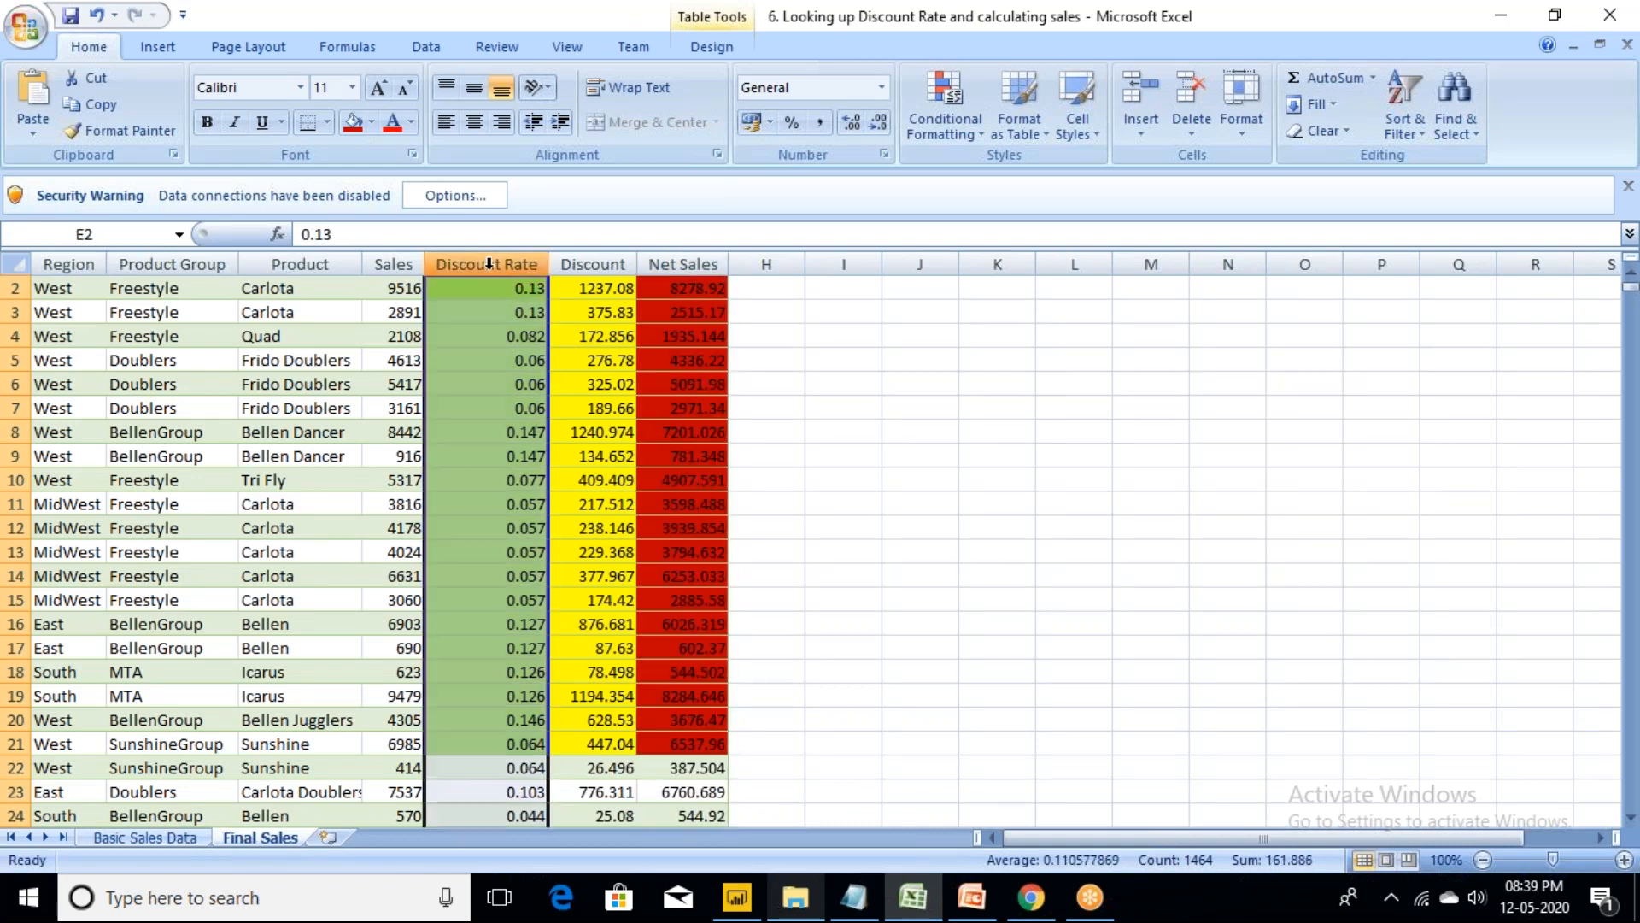
click(595, 264)
click(683, 264)
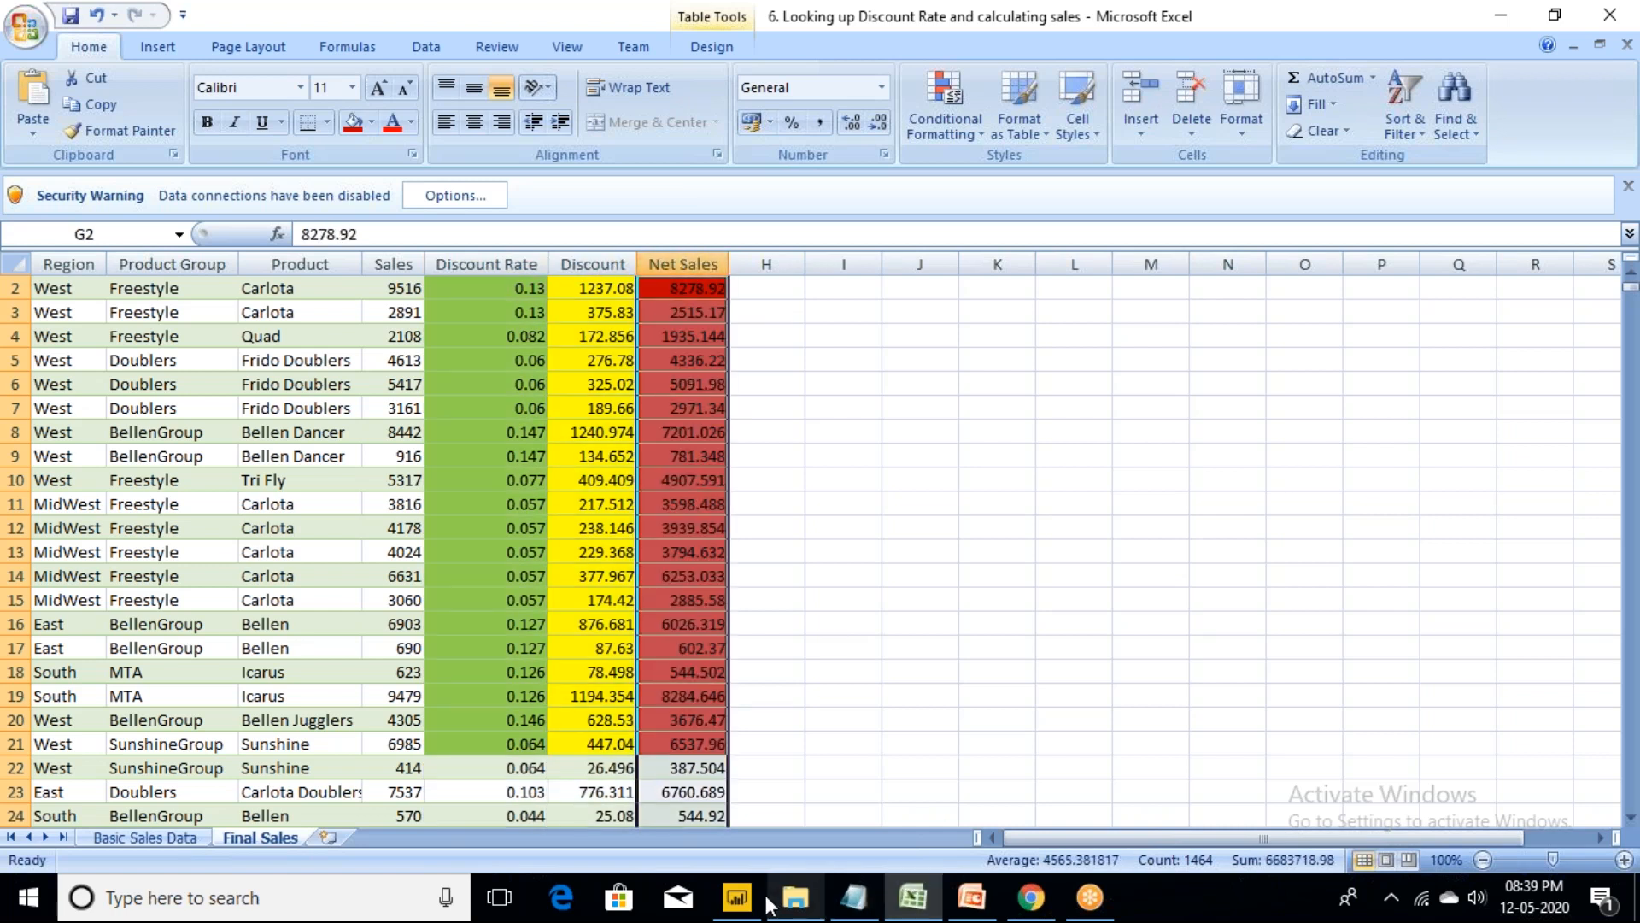
- Switch to the EmployeeReports file in Power BI Desktop and open the Power Query Editor
click(737, 897)
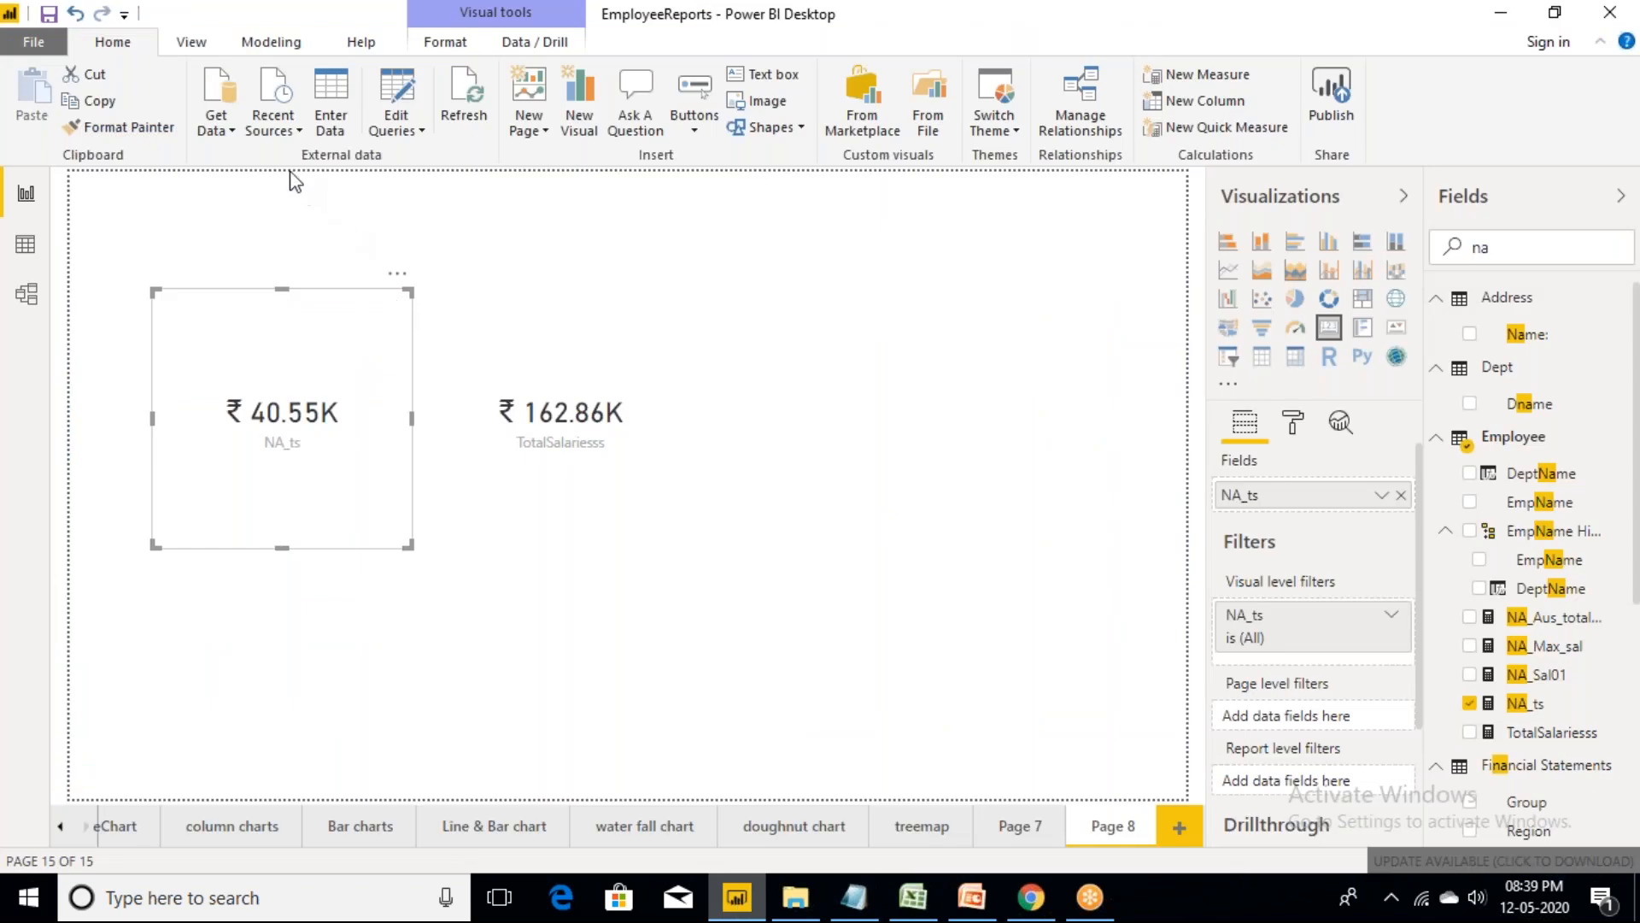
click(422, 133)
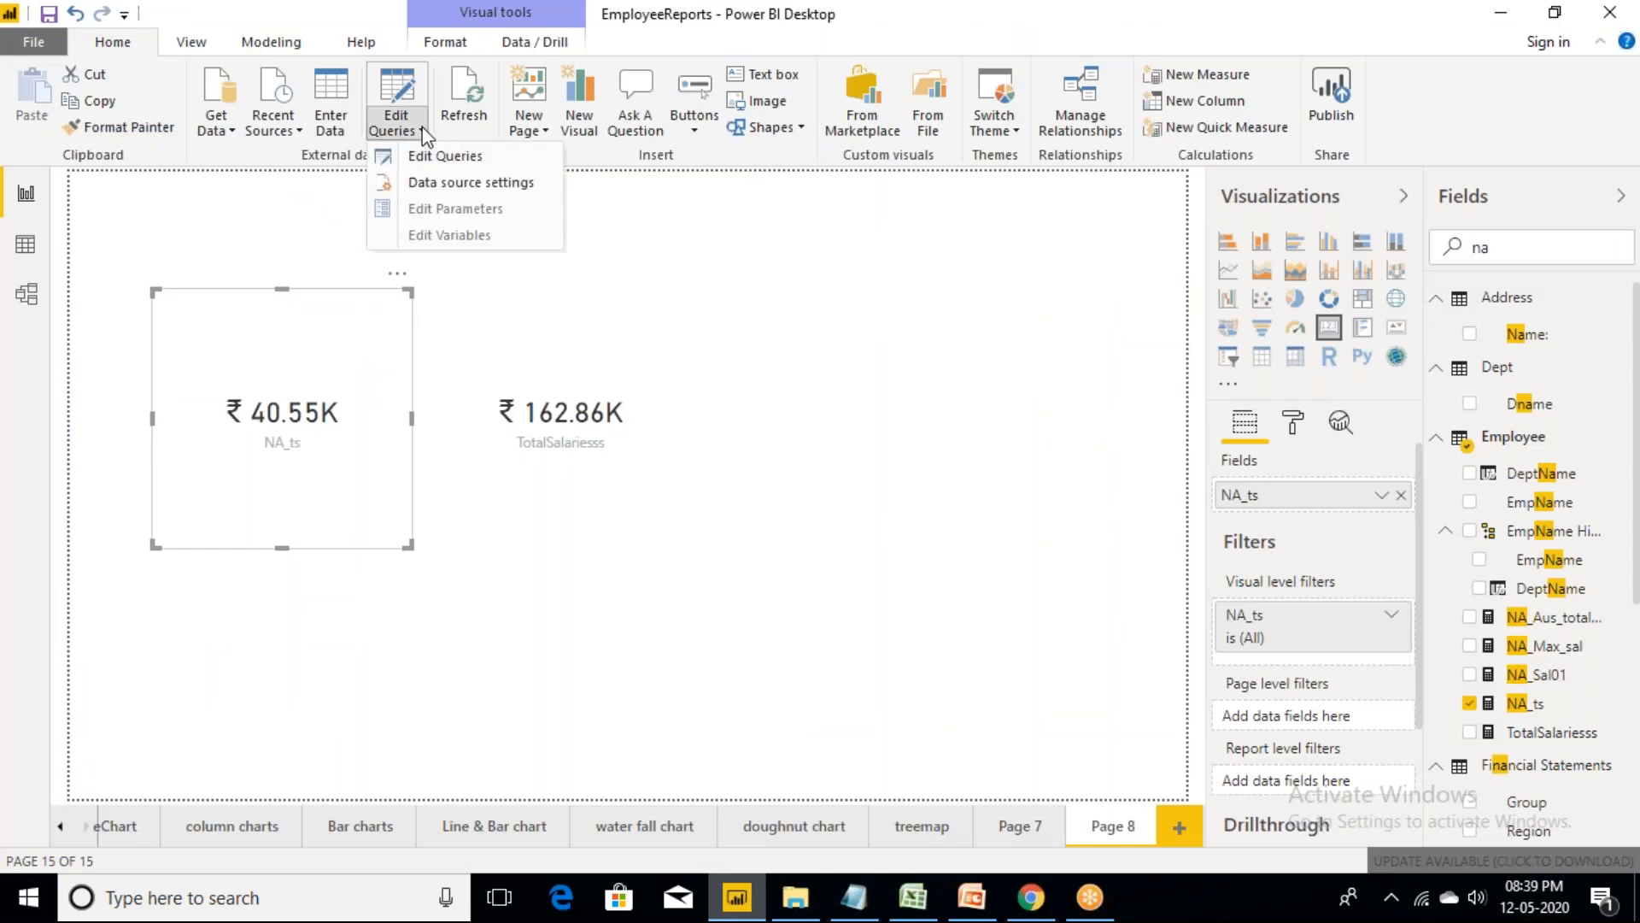
click(449, 162)
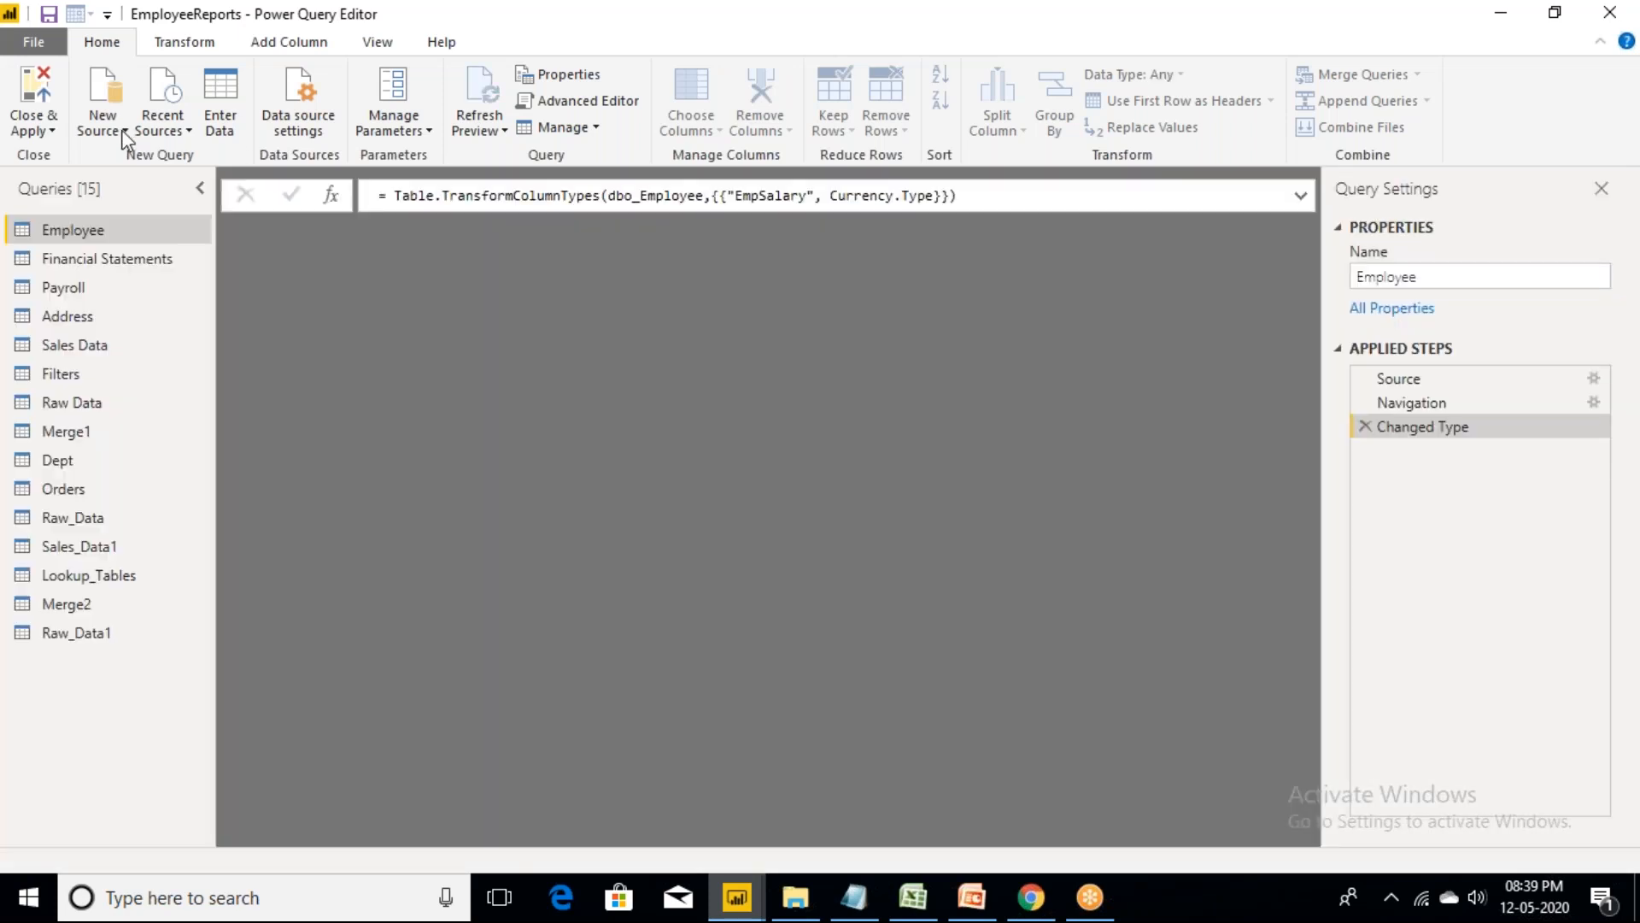
- Import the Lookup_Tables and Sales_Data1 ranges from the Excel workbook "6. Looking up Discount Rate" as new queries
click(123, 132)
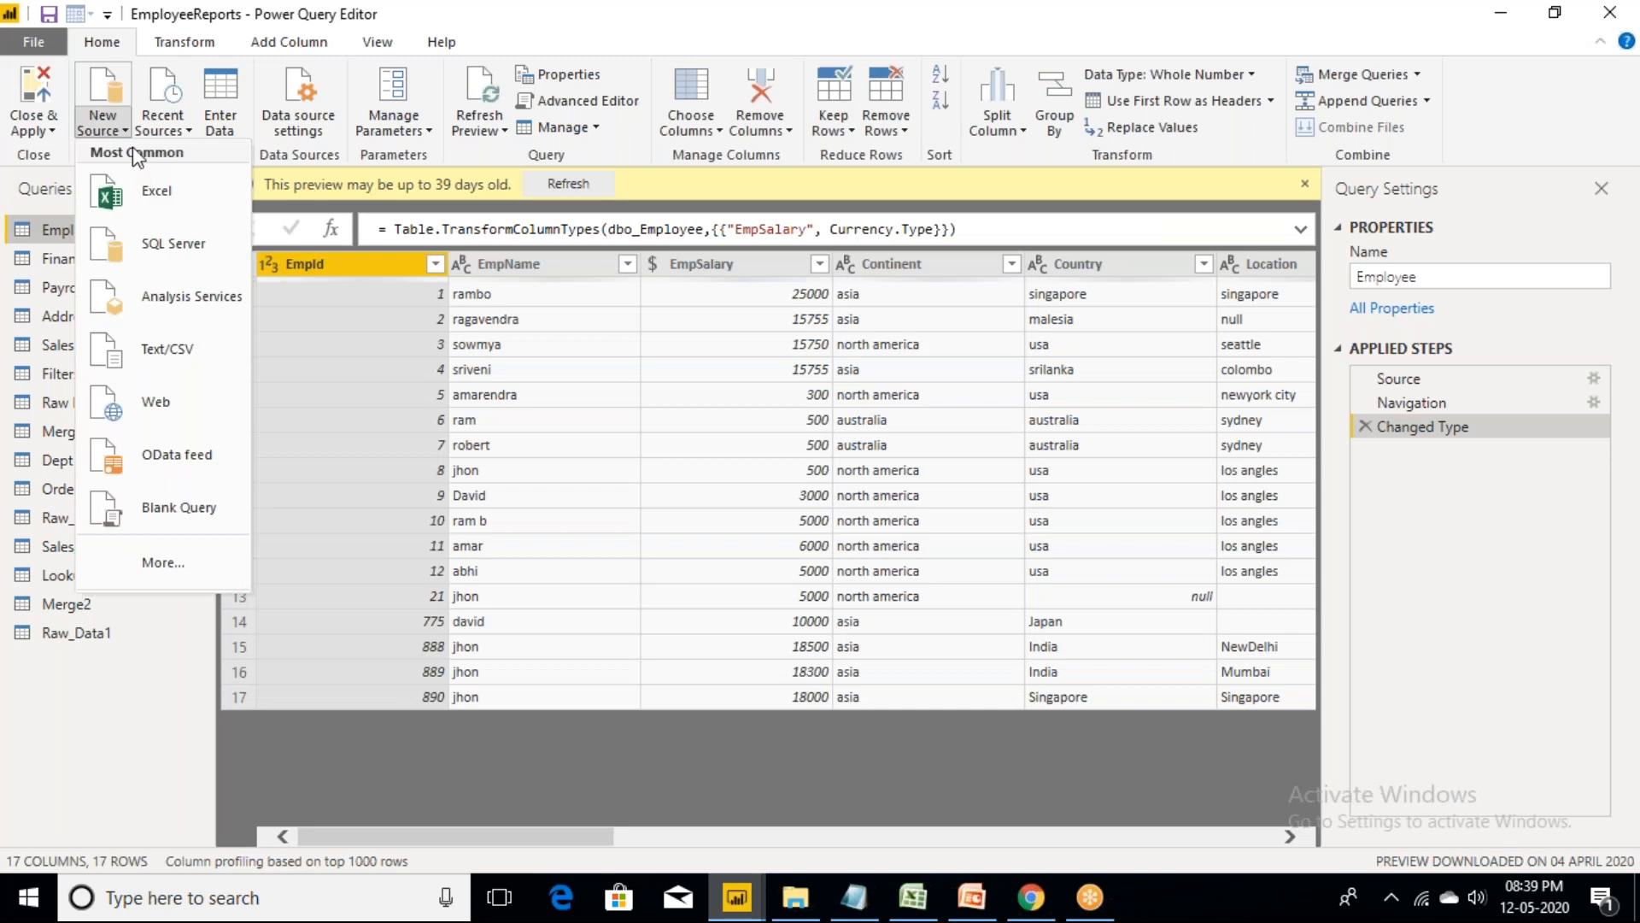
click(152, 195)
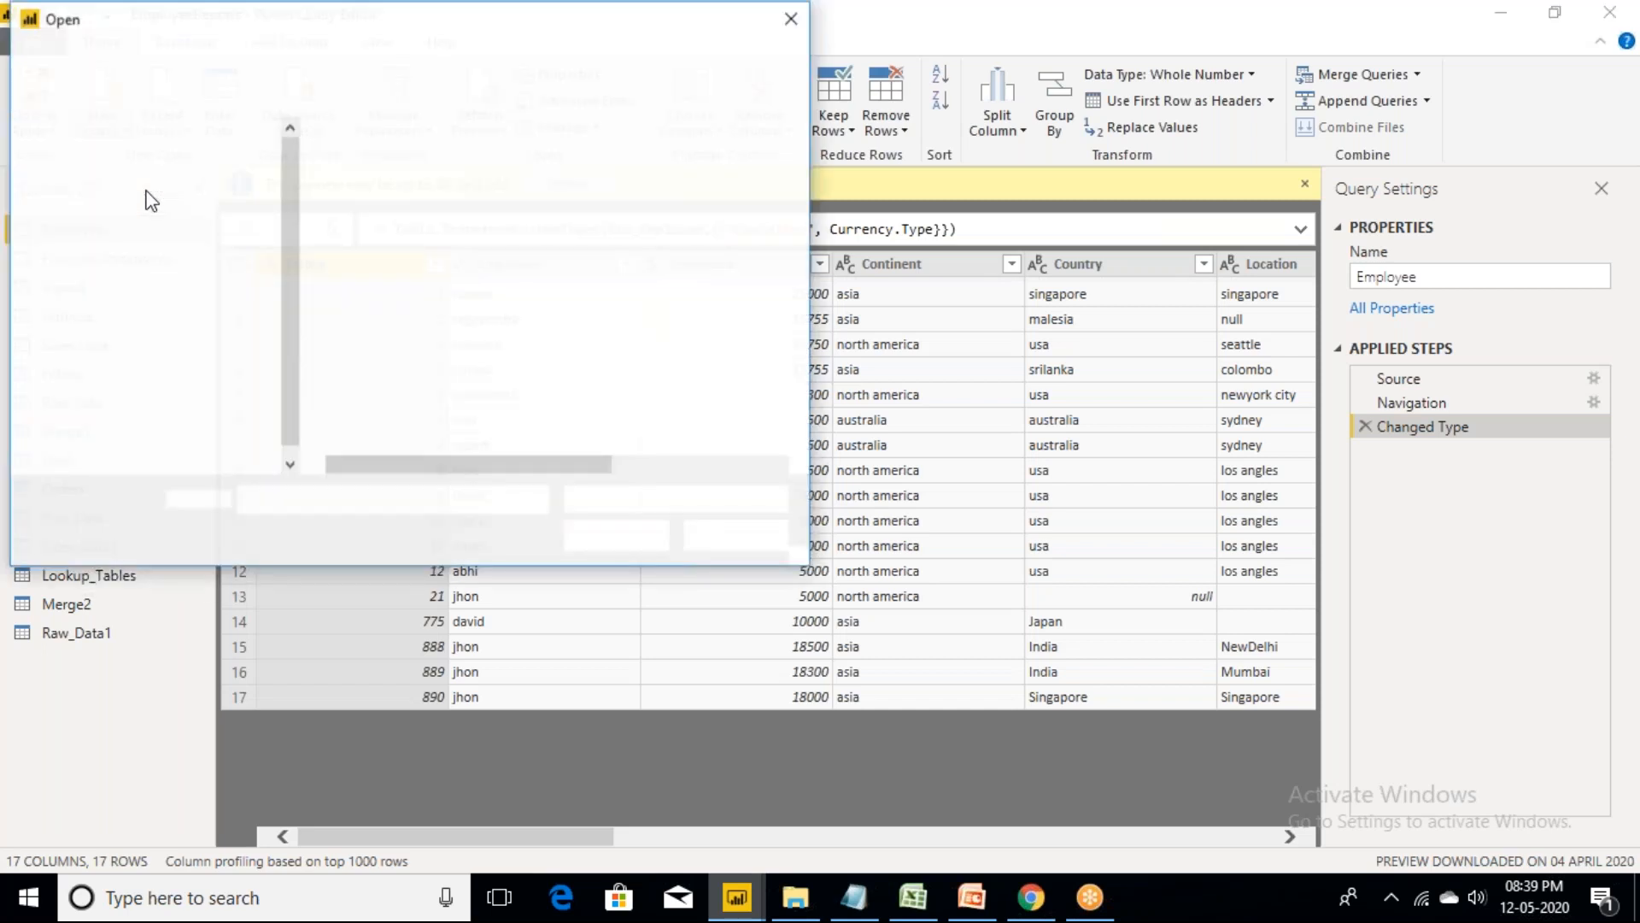
click(505, 296)
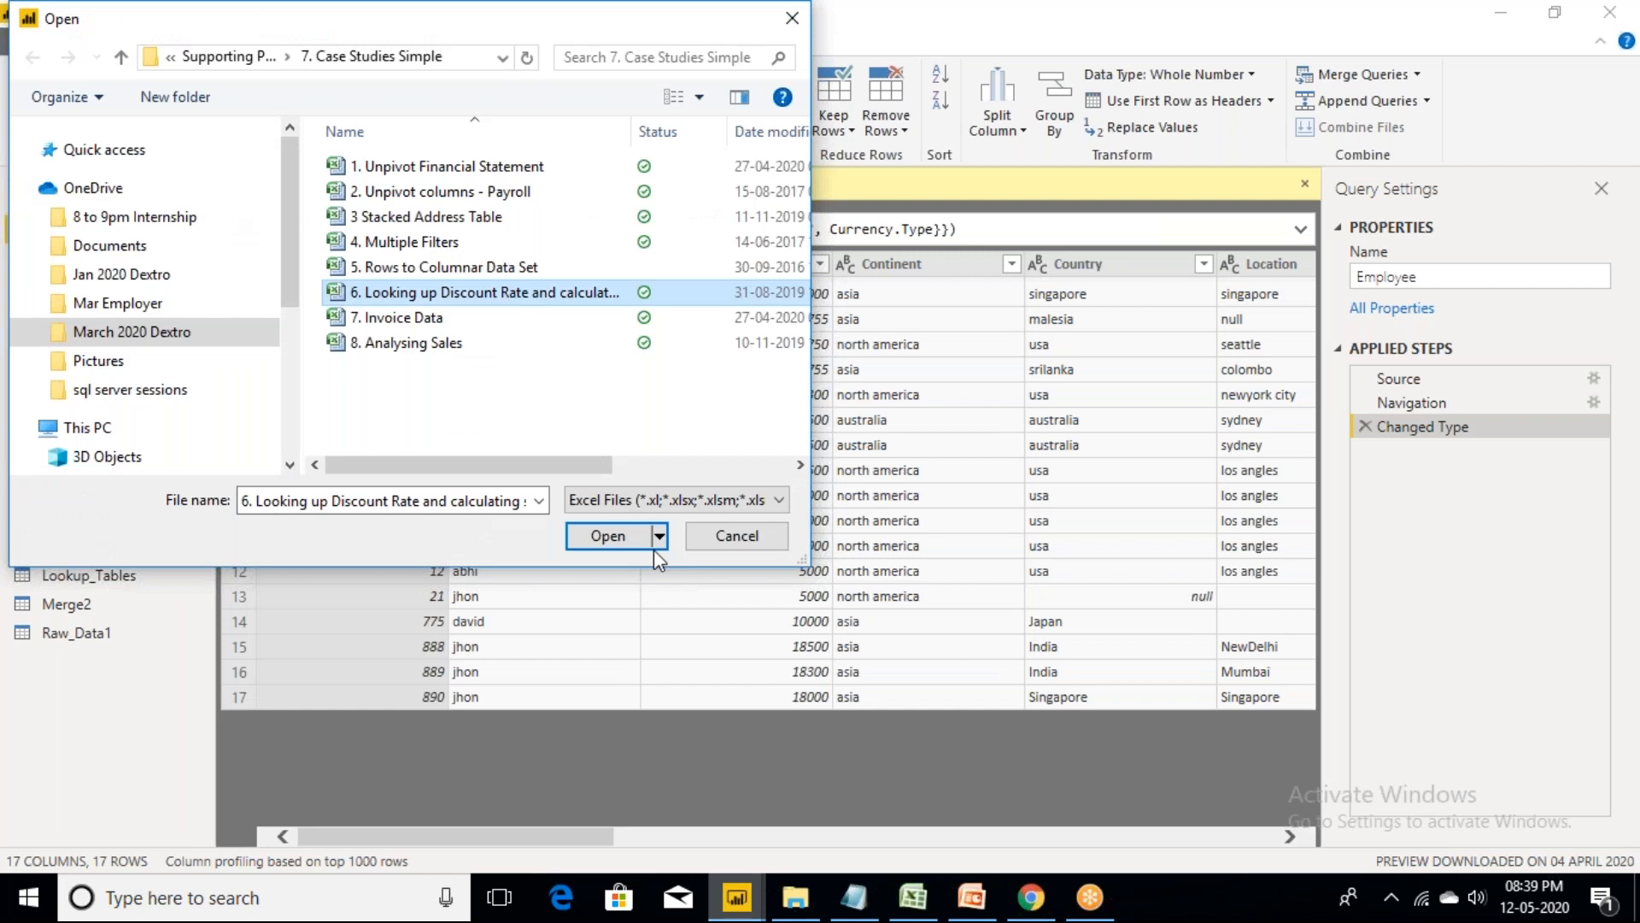
click(604, 538)
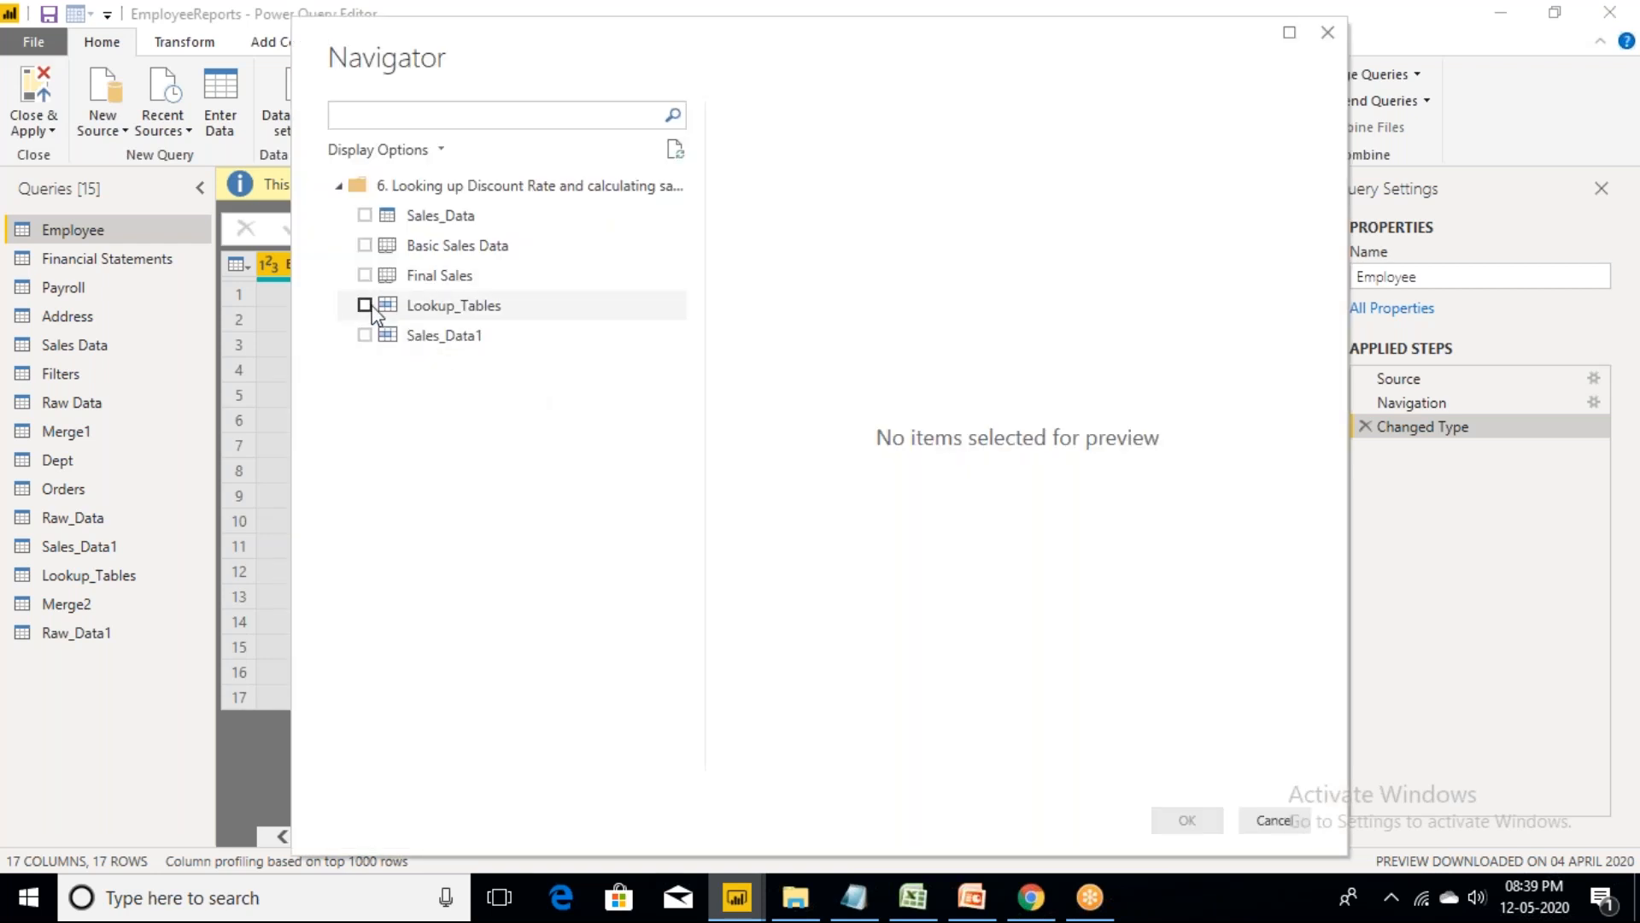
click(365, 306)
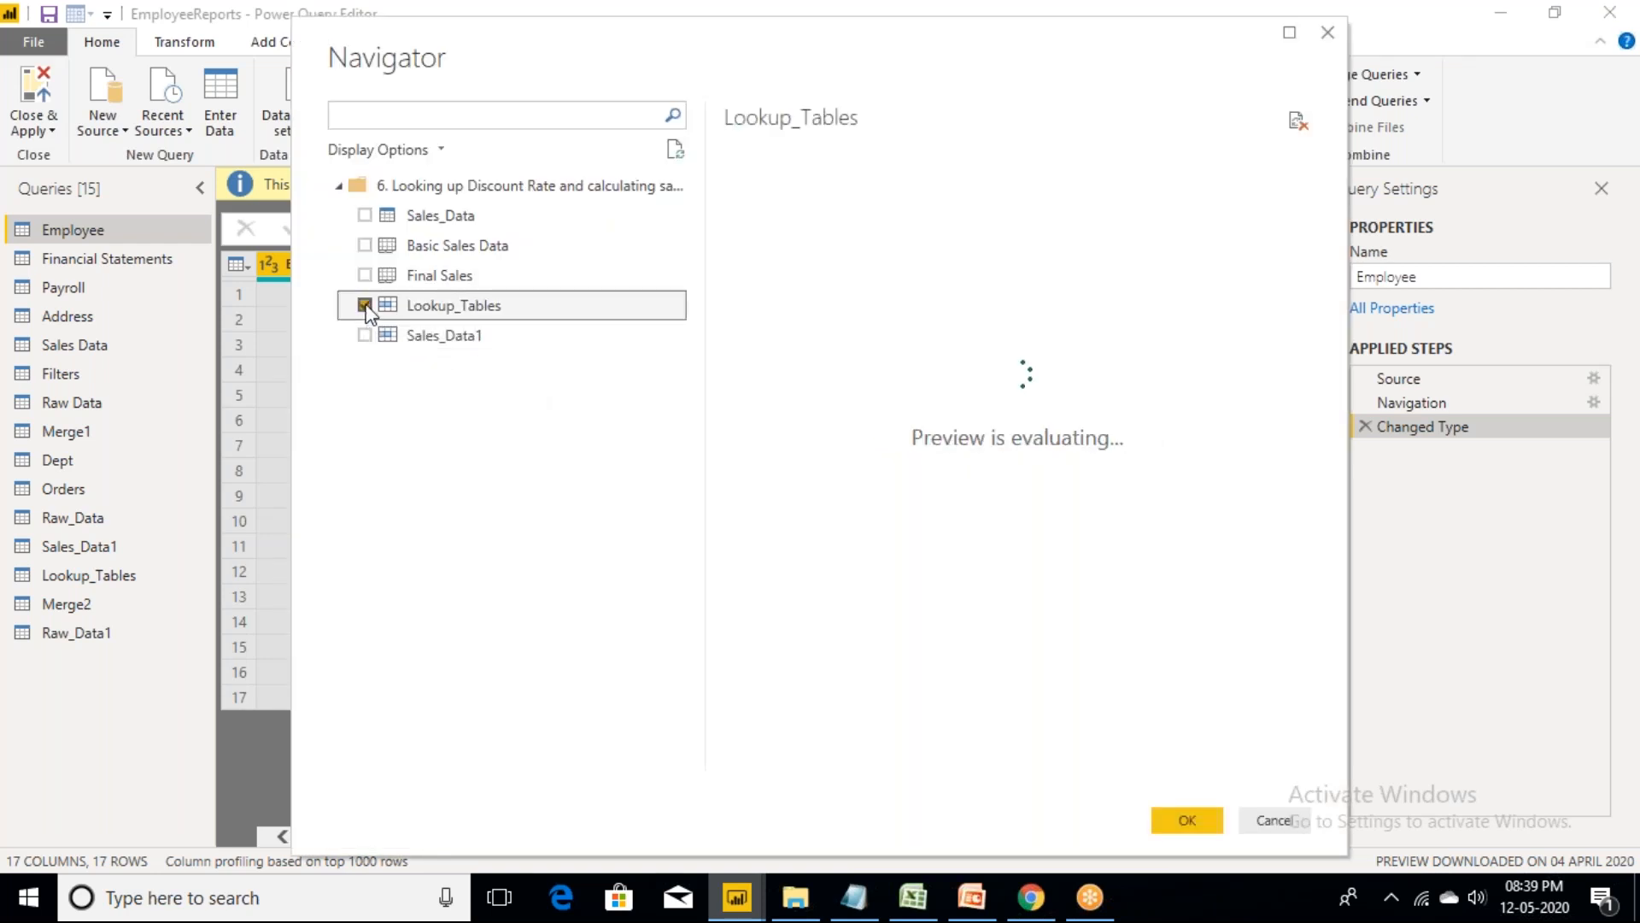
click(365, 336)
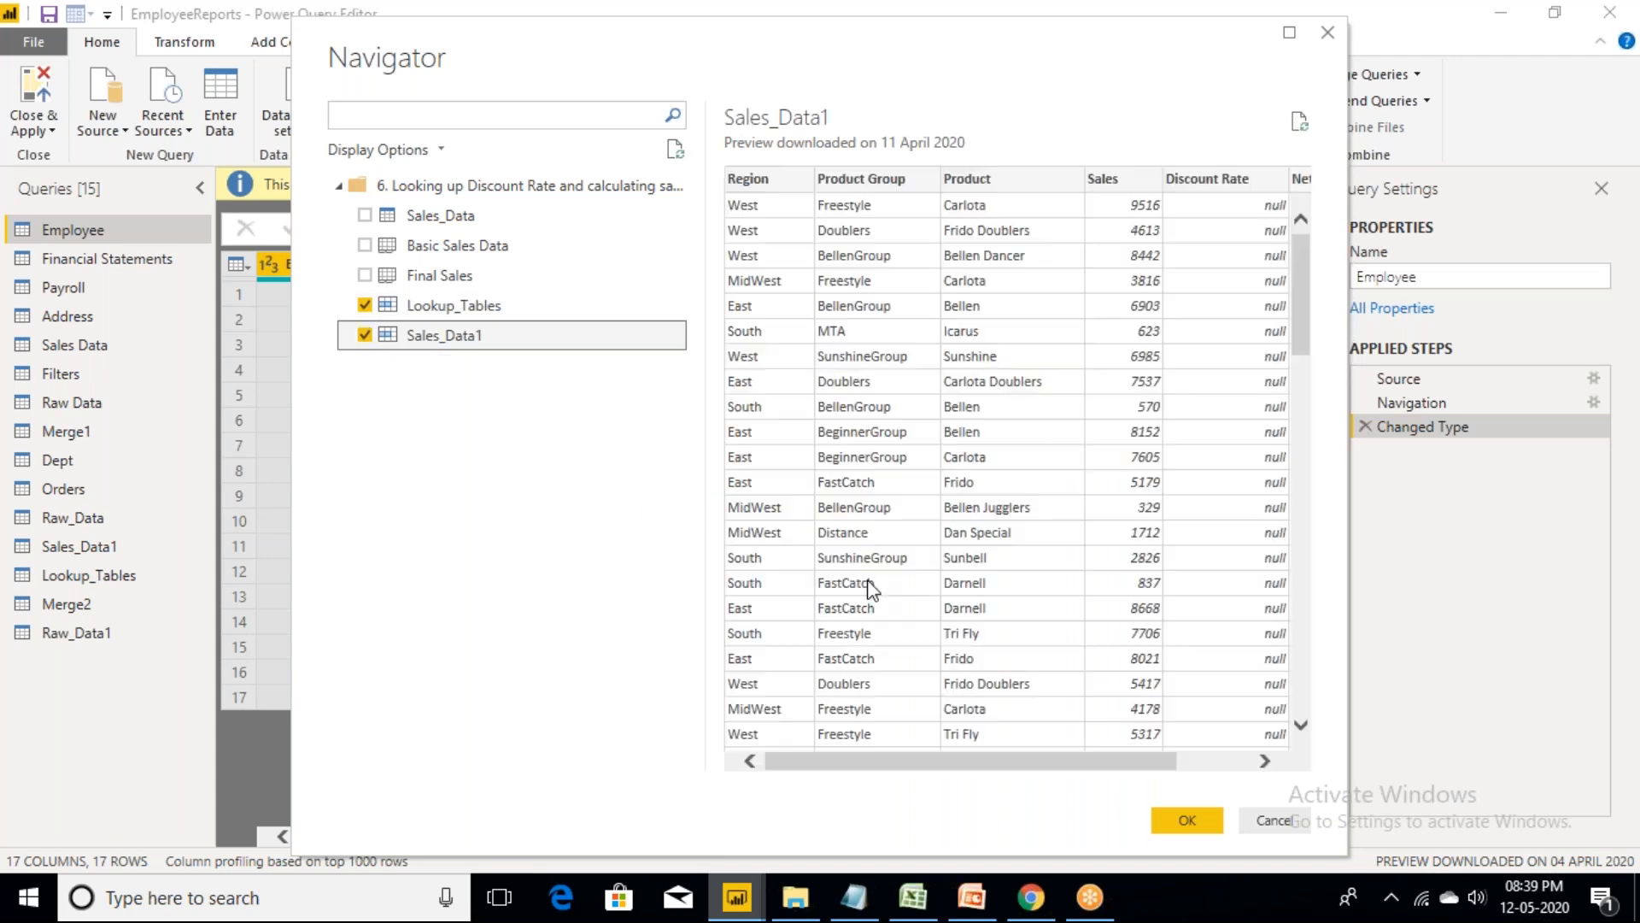
click(1189, 820)
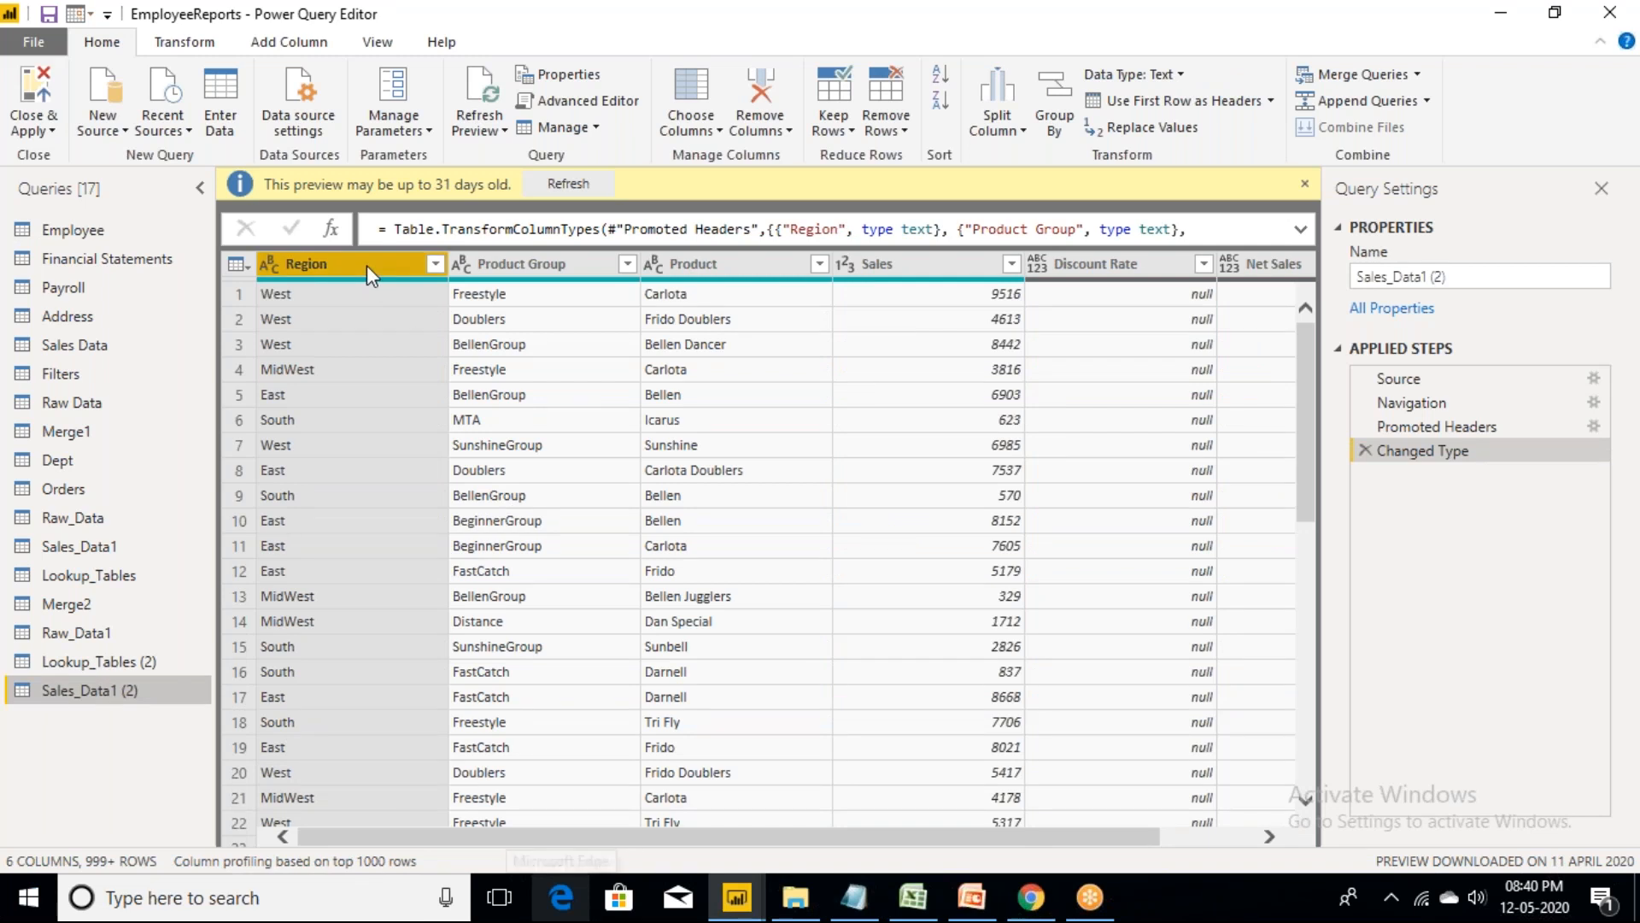
- Examine the Product Group, Product, Sales, Discount Rate and Net Sales columns of the Sales_Data1 (2) query
click(530, 261)
click(776, 264)
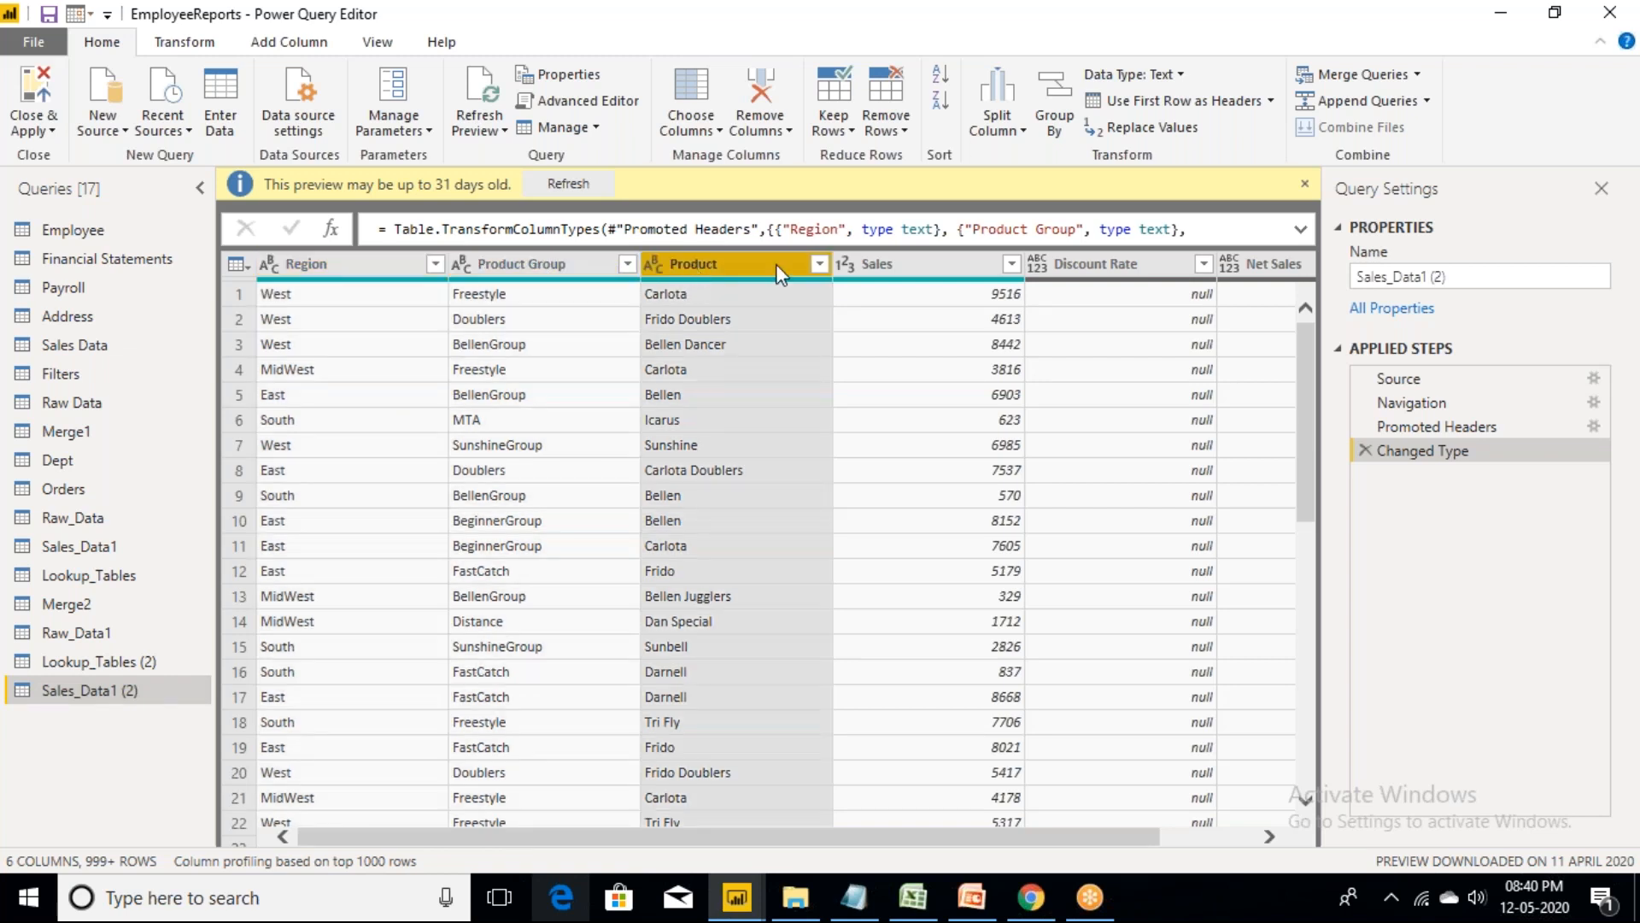
click(884, 267)
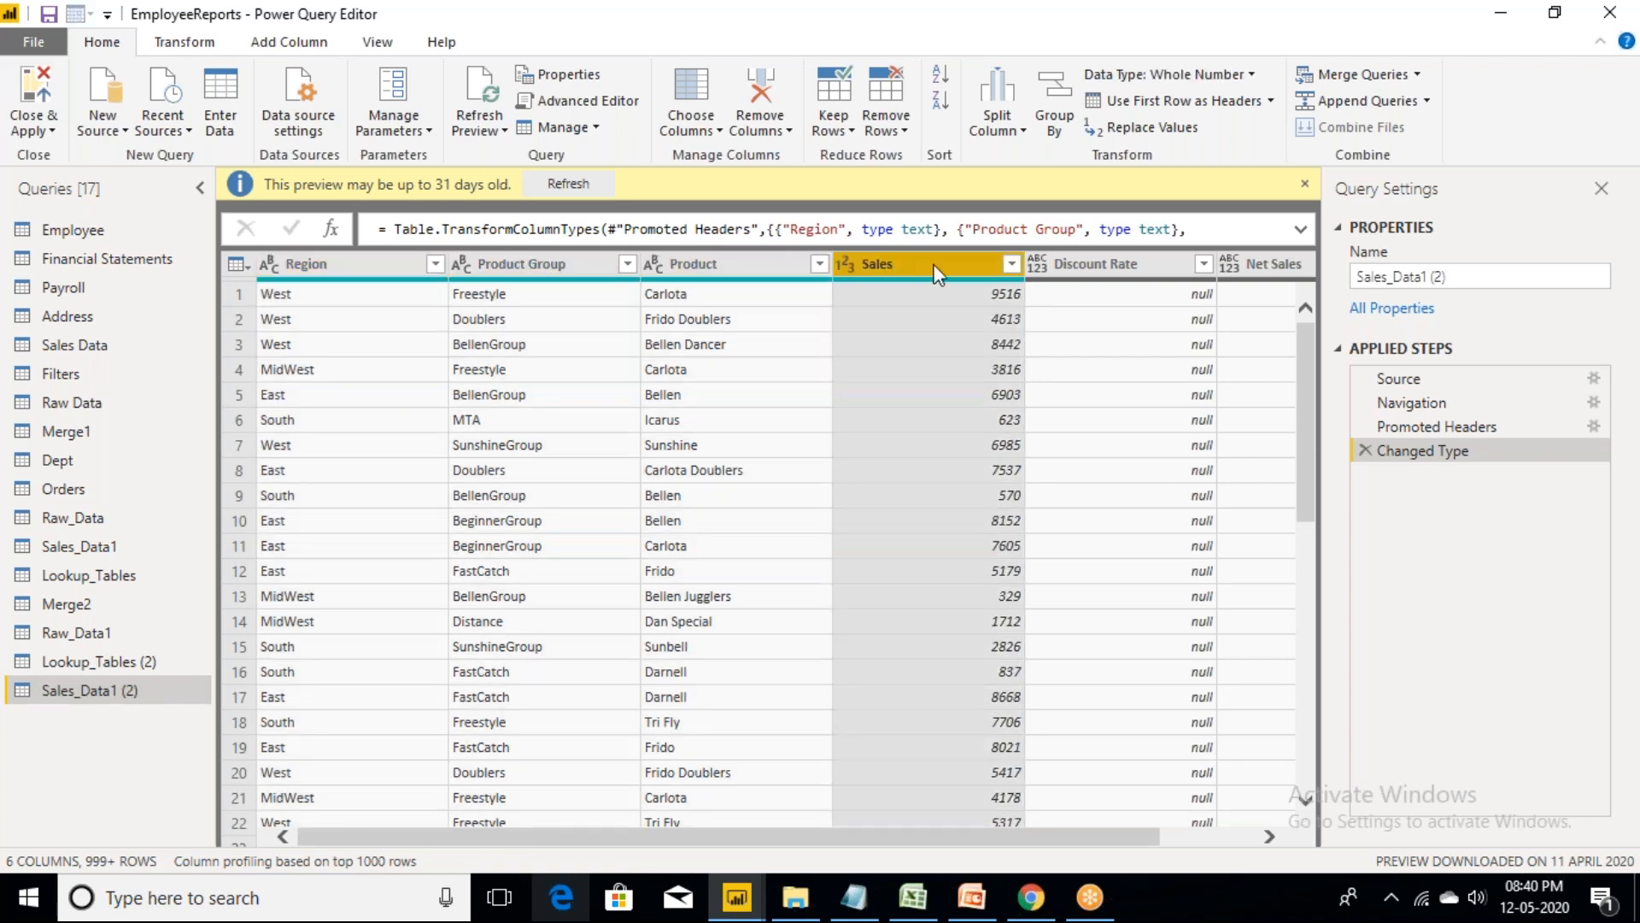
click(1102, 265)
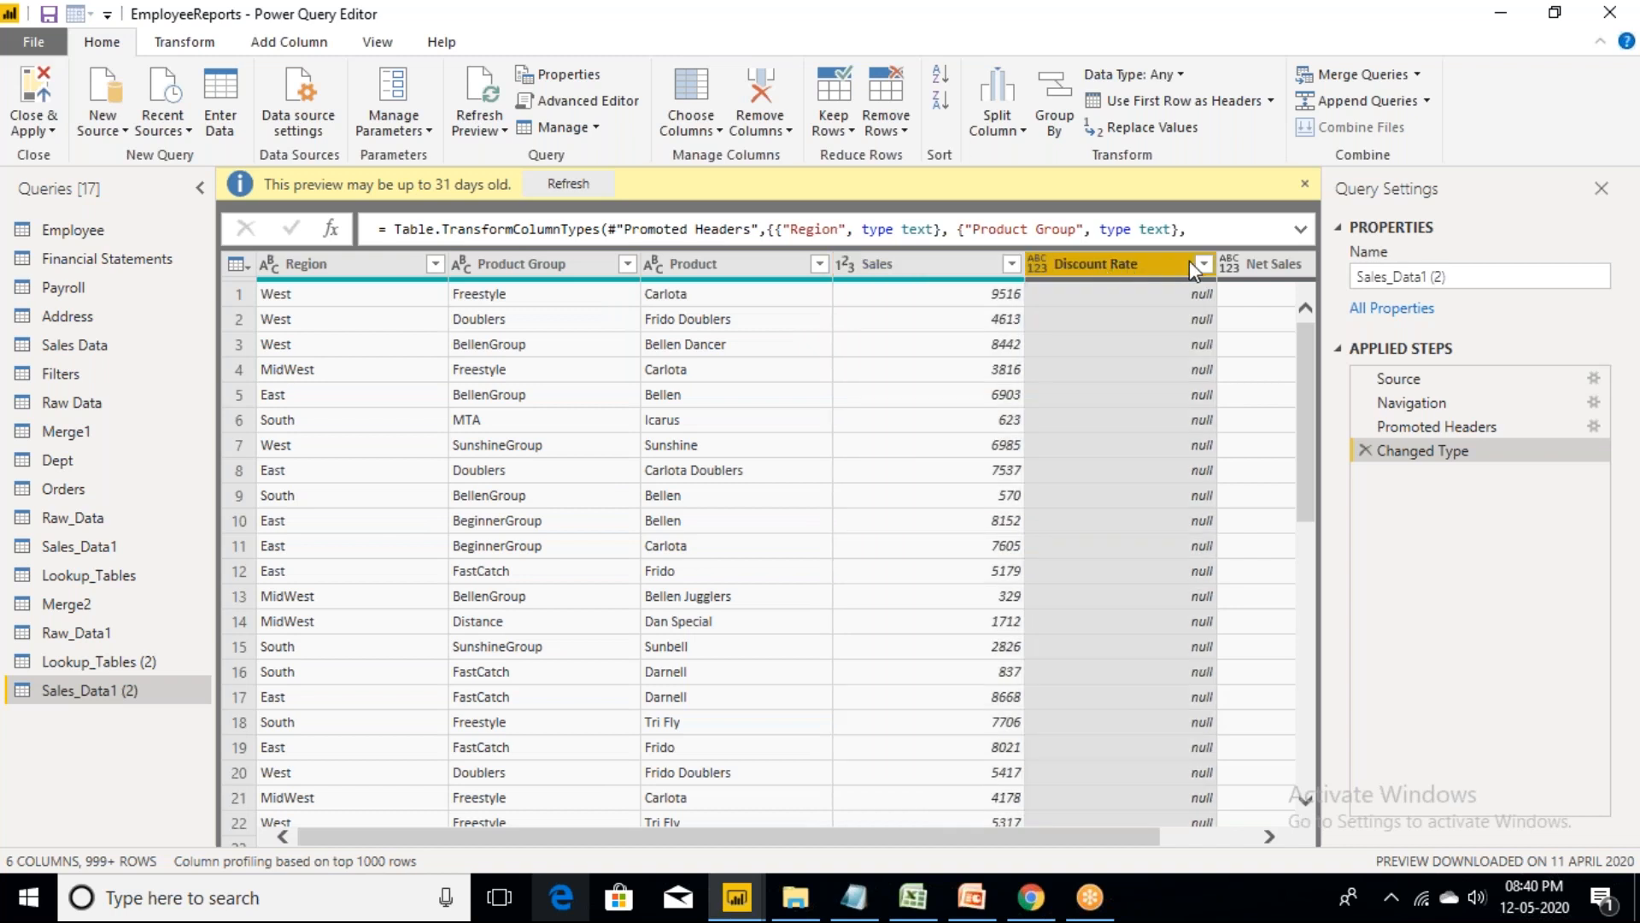
click(1263, 263)
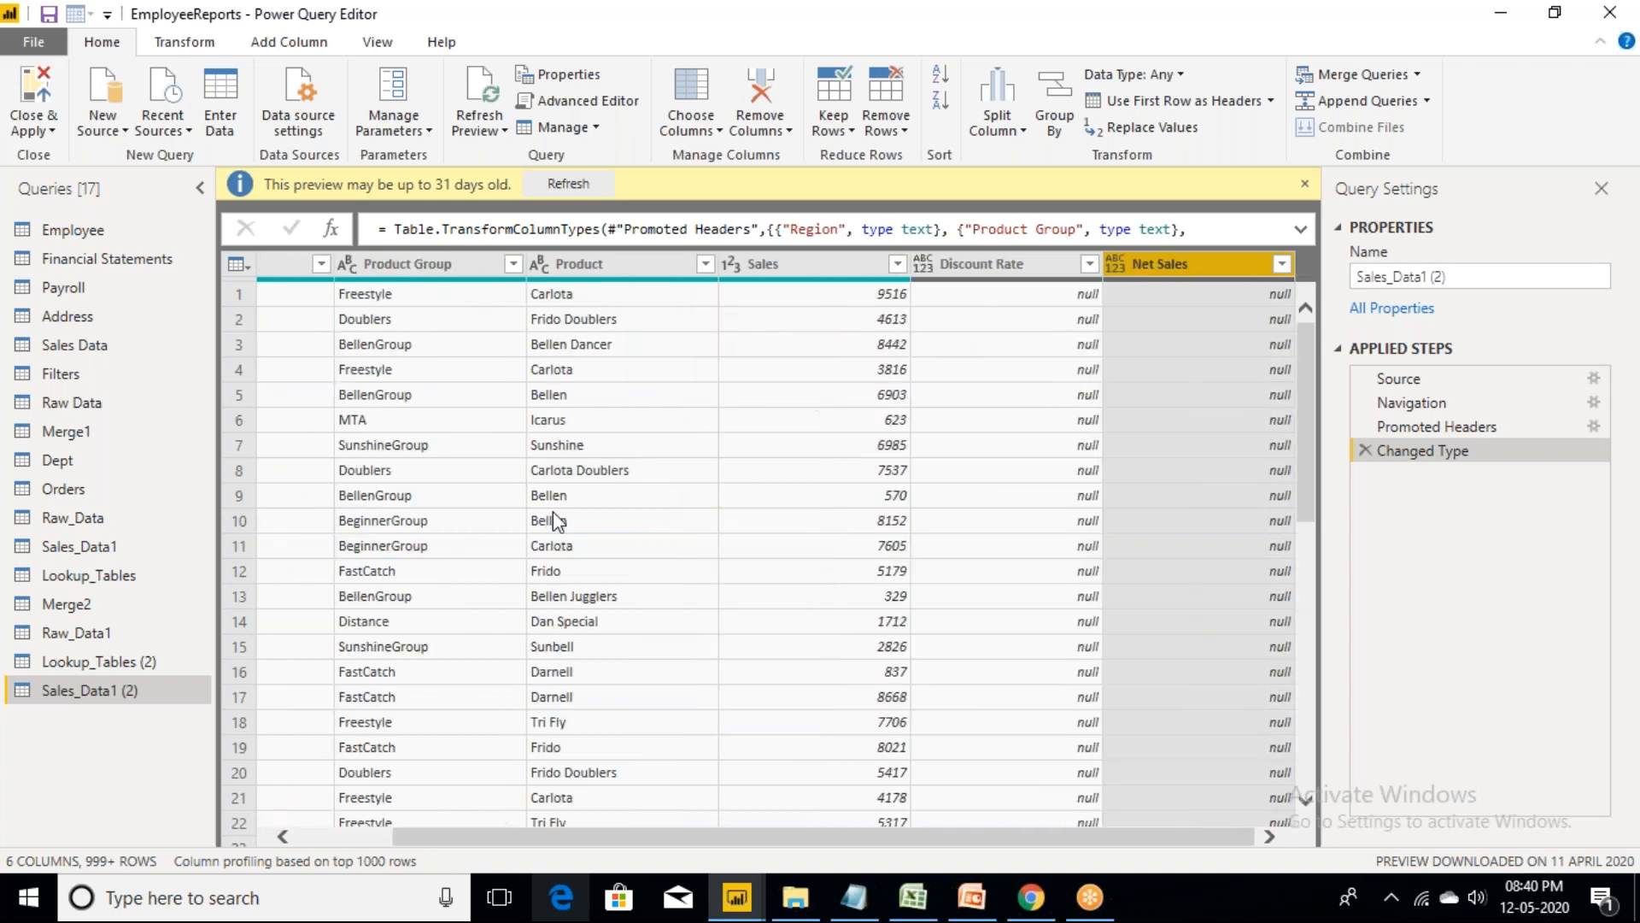
- Filter the null rows out of the Table 1: West_Freestyle column in the Lookup_Tables (2) query
click(101, 660)
click(101, 659)
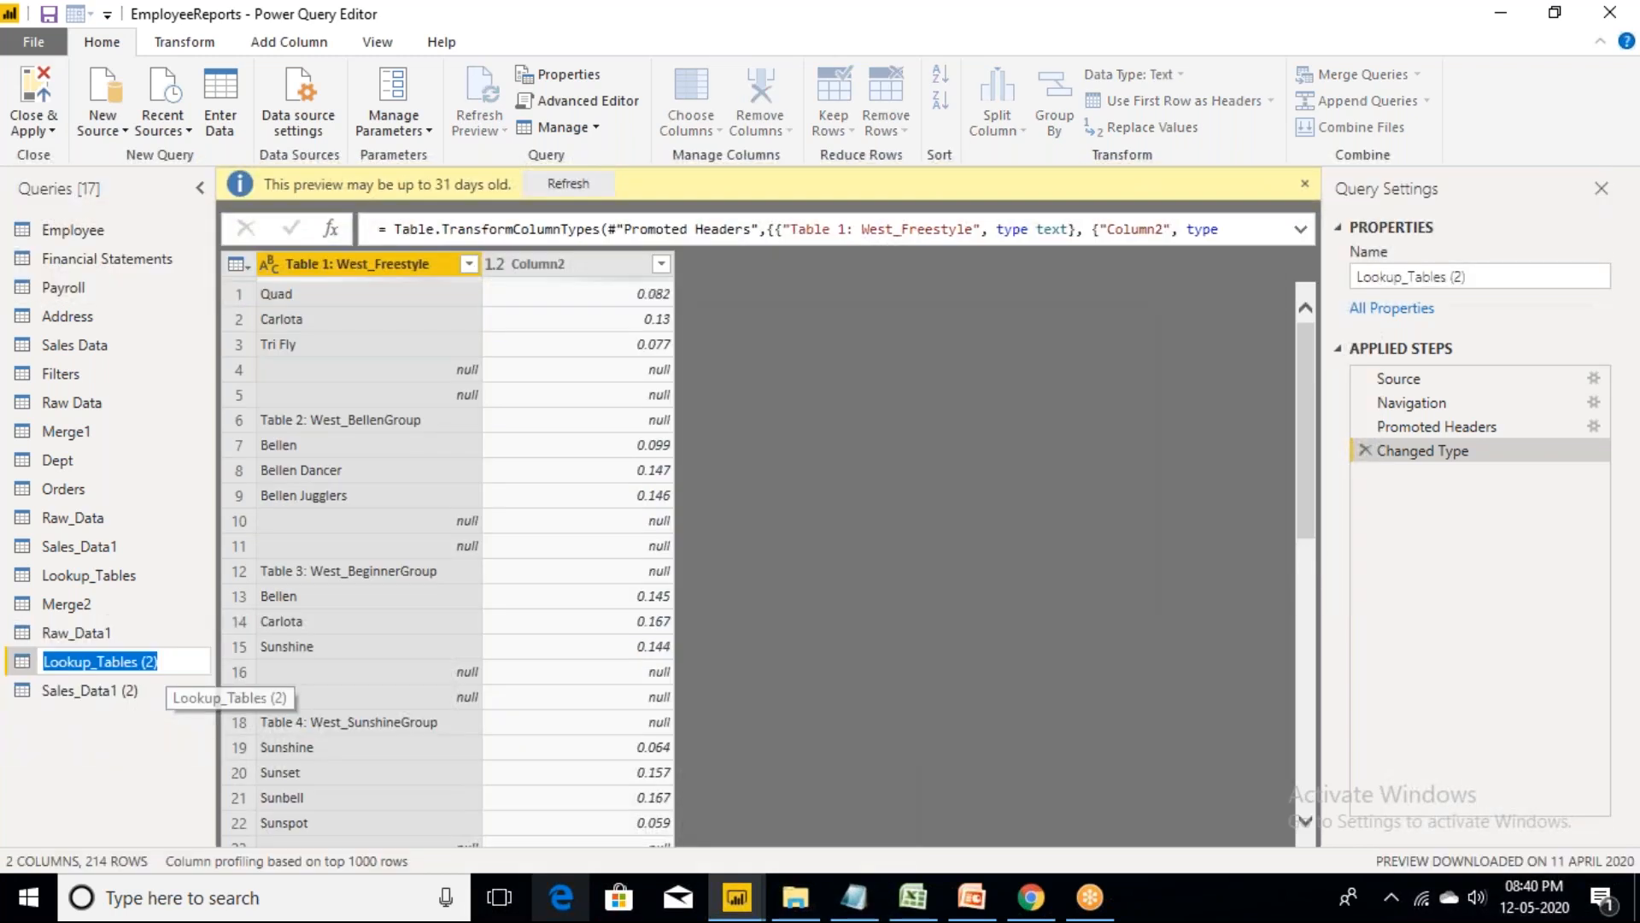
key(Return)
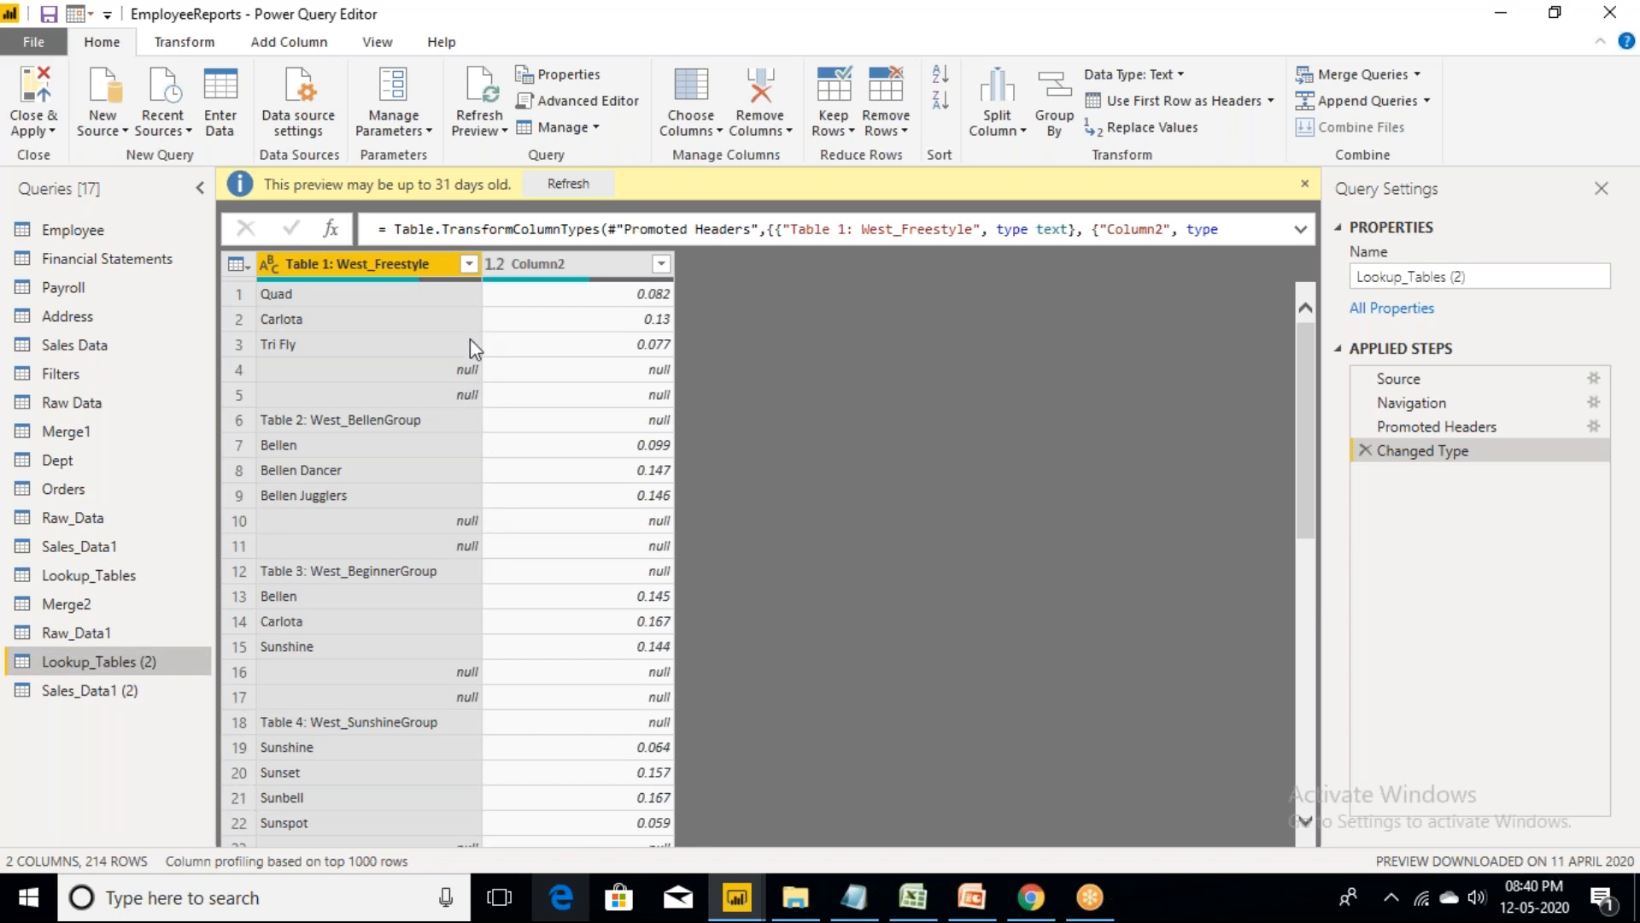
click(468, 264)
click(131, 545)
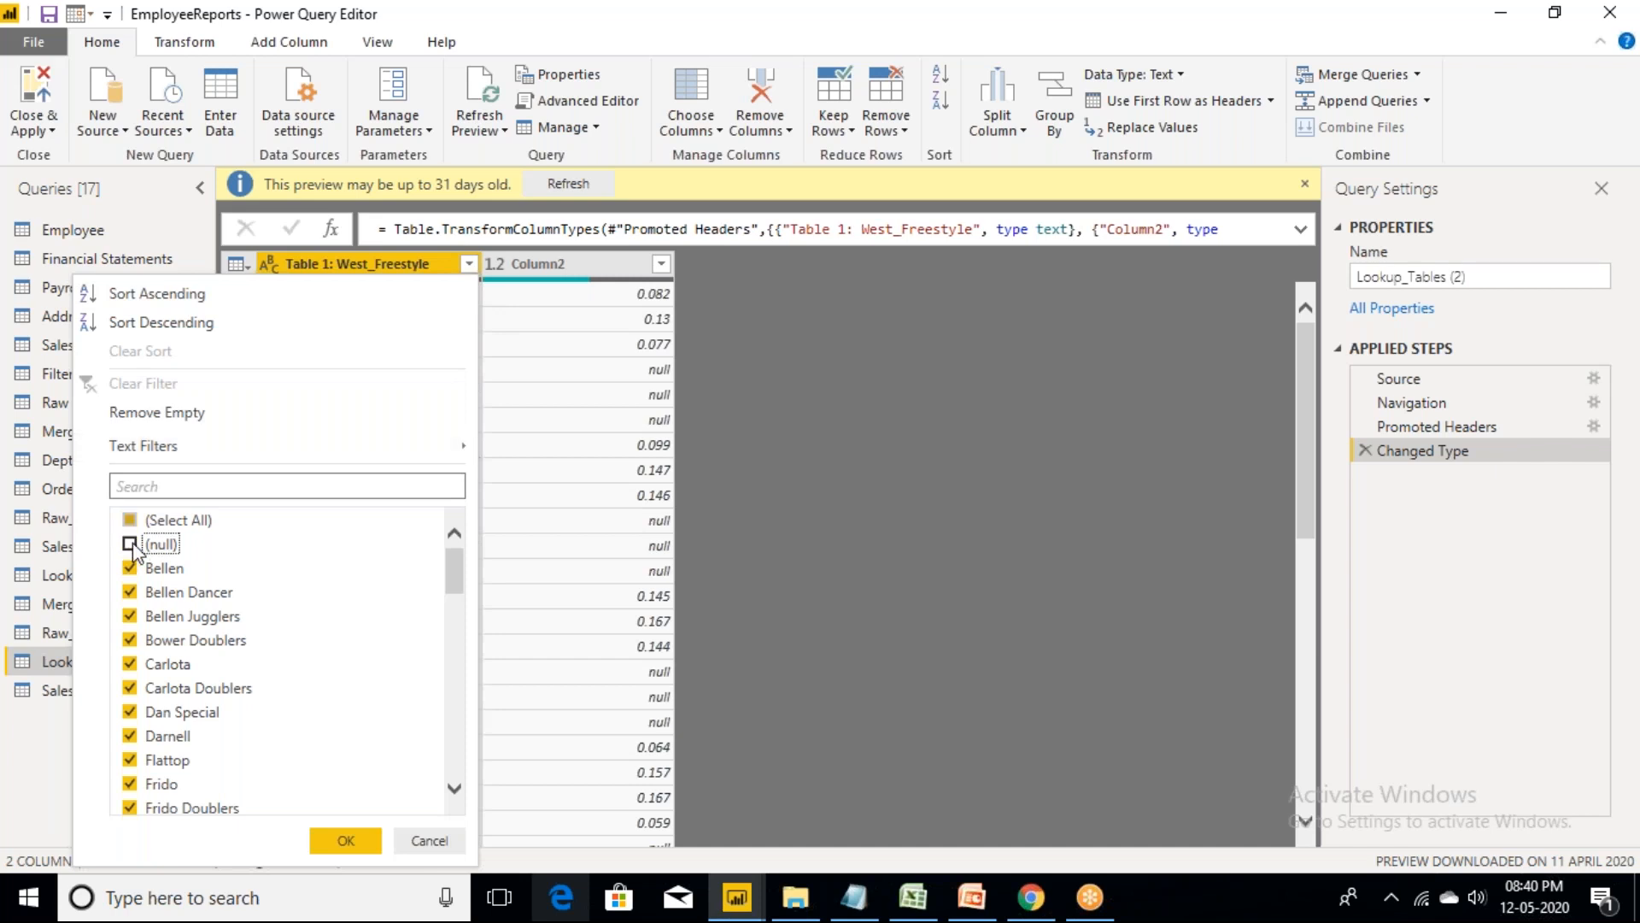
click(363, 842)
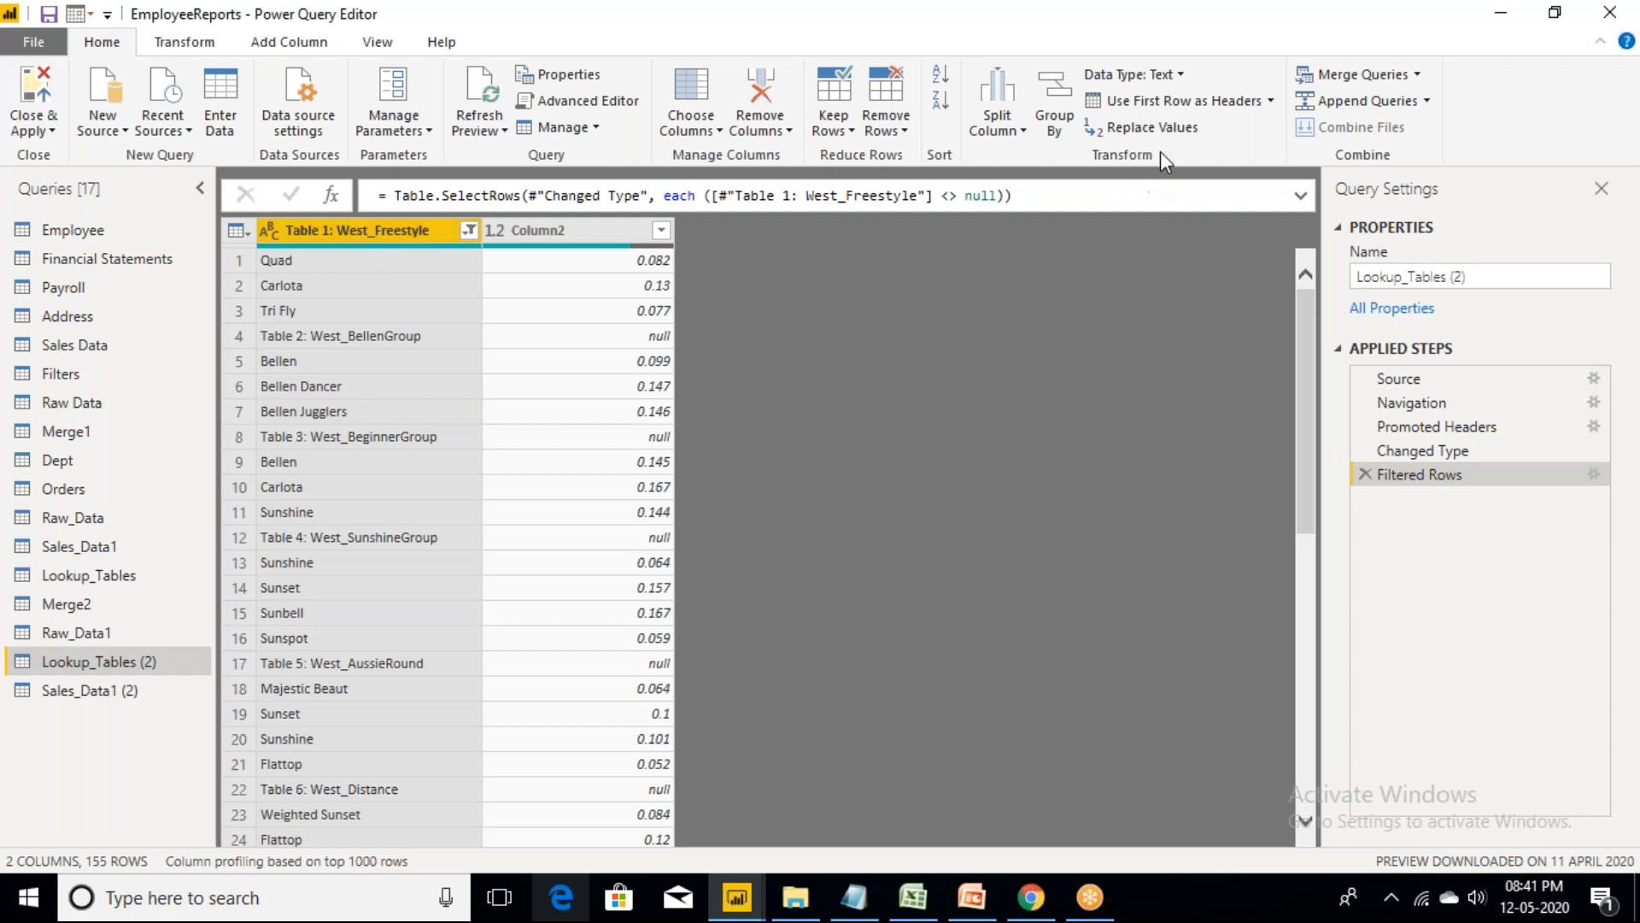
- Demote the Lookup_Tables (2) headers into the first row and inspect that row
click(1271, 101)
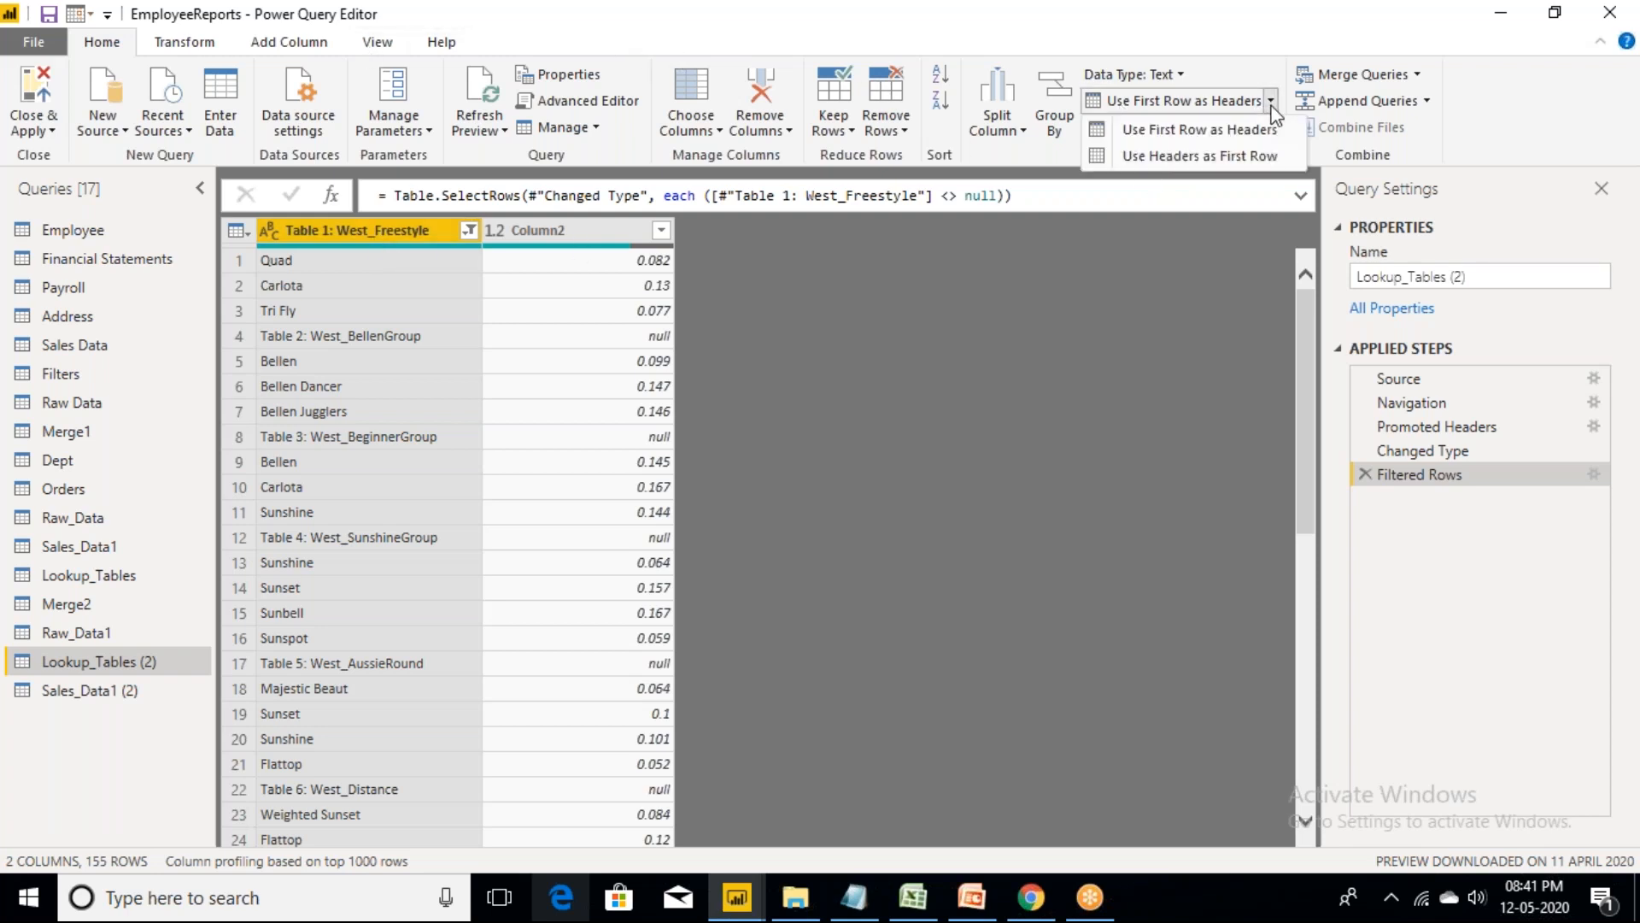
click(1204, 156)
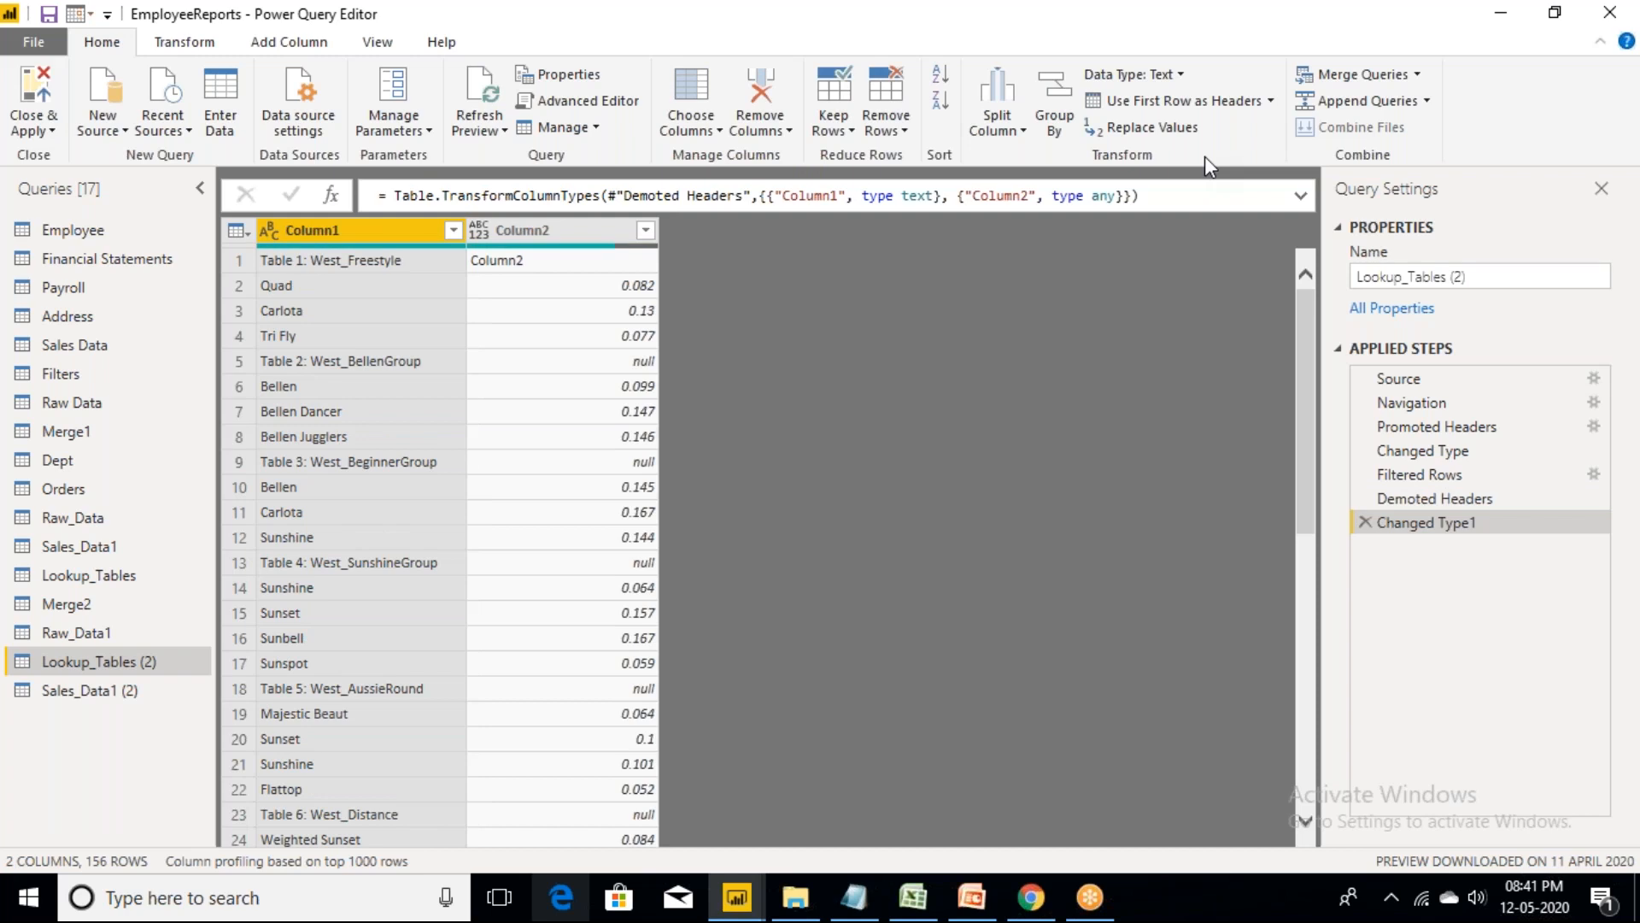
click(337, 258)
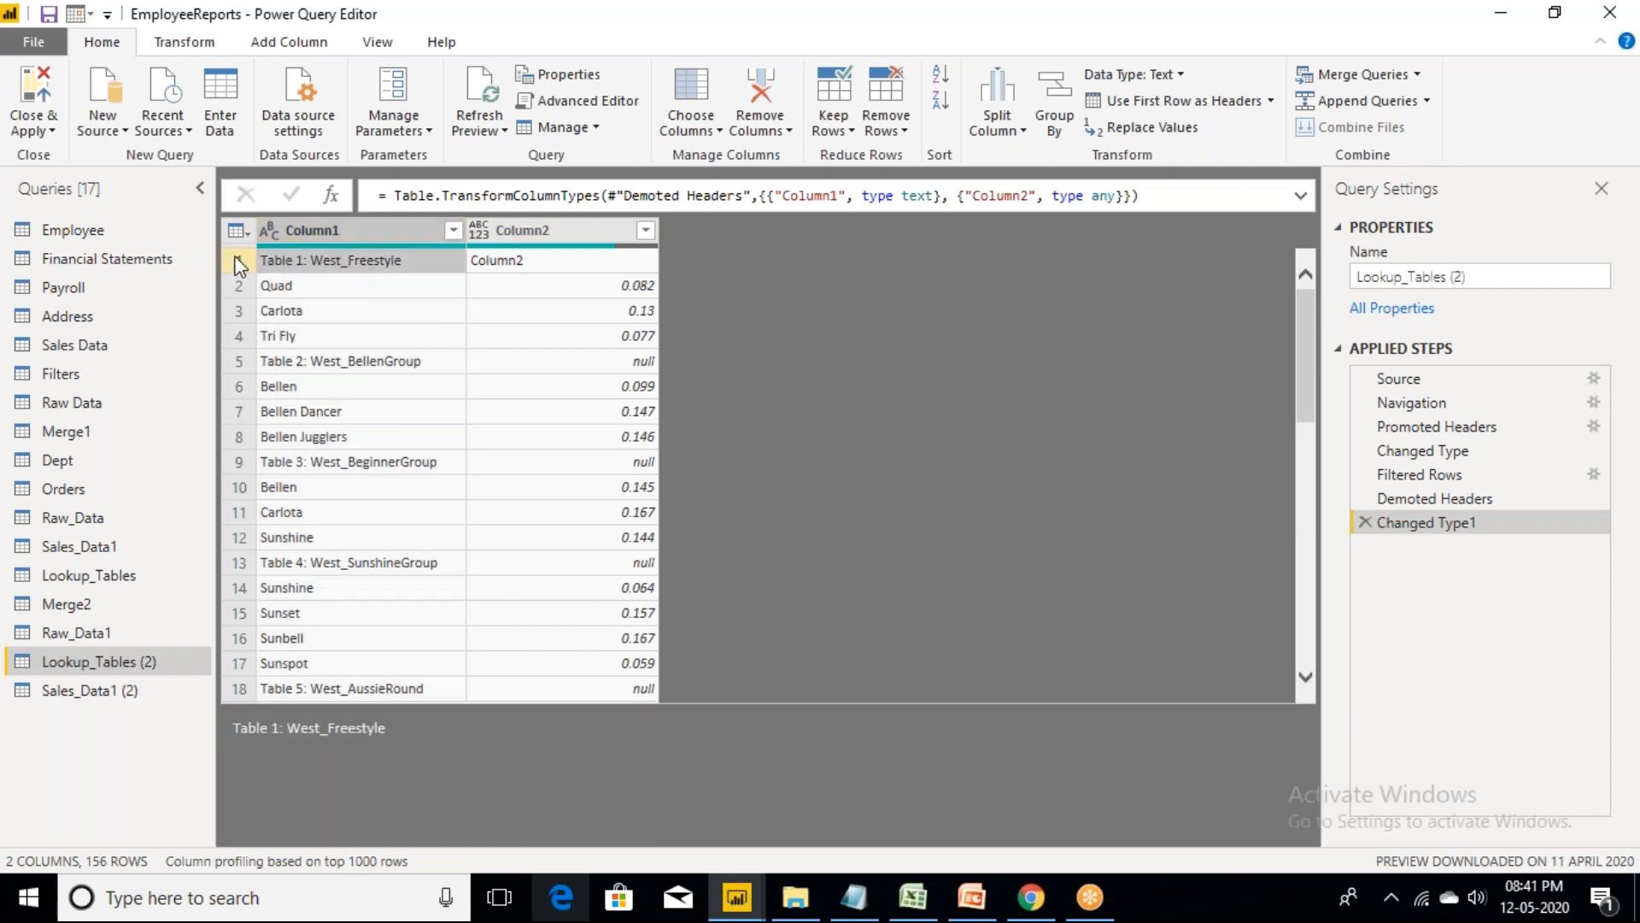
click(239, 262)
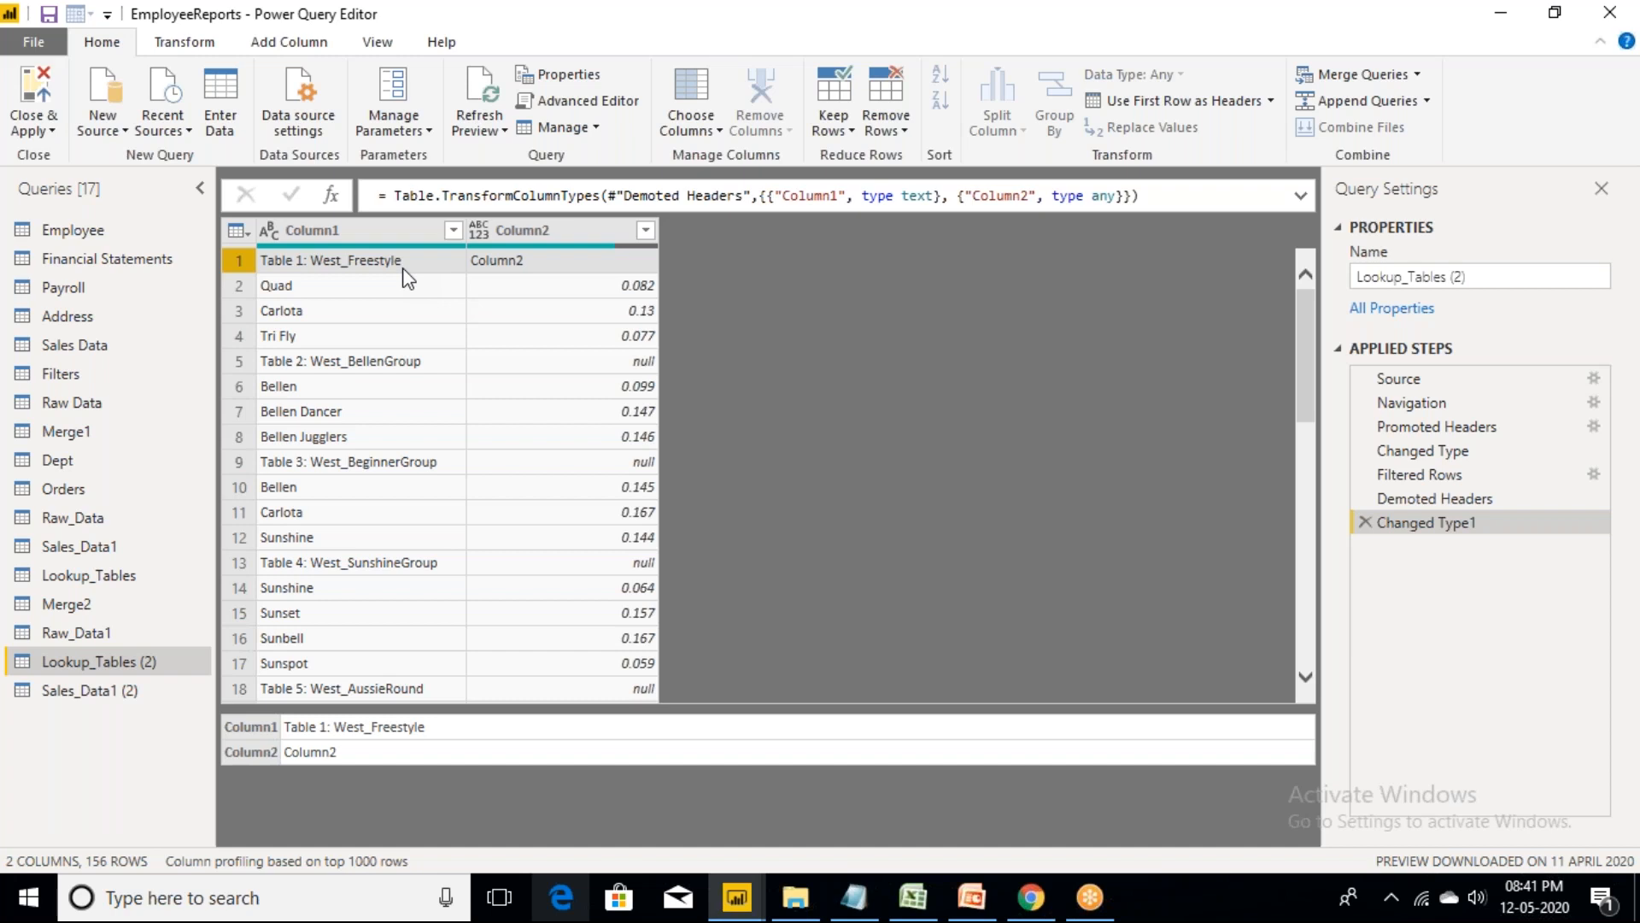
- Start a conditional column in Lookup_Tables (2) with the condition that Column1 contains "Table"
click(284, 45)
click(346, 224)
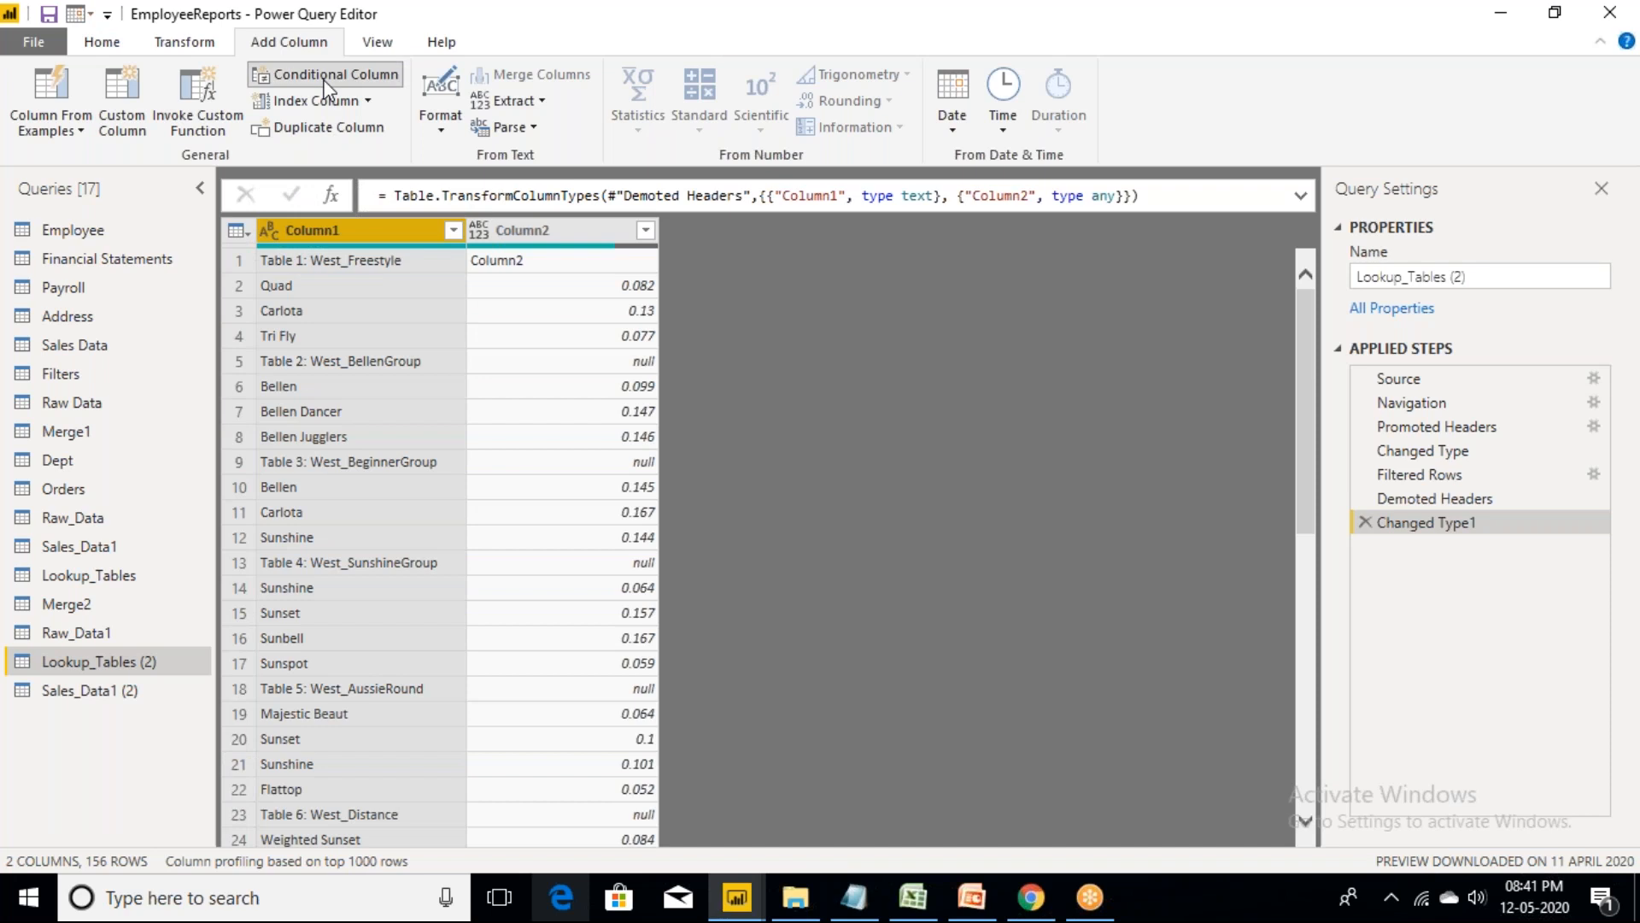
click(325, 78)
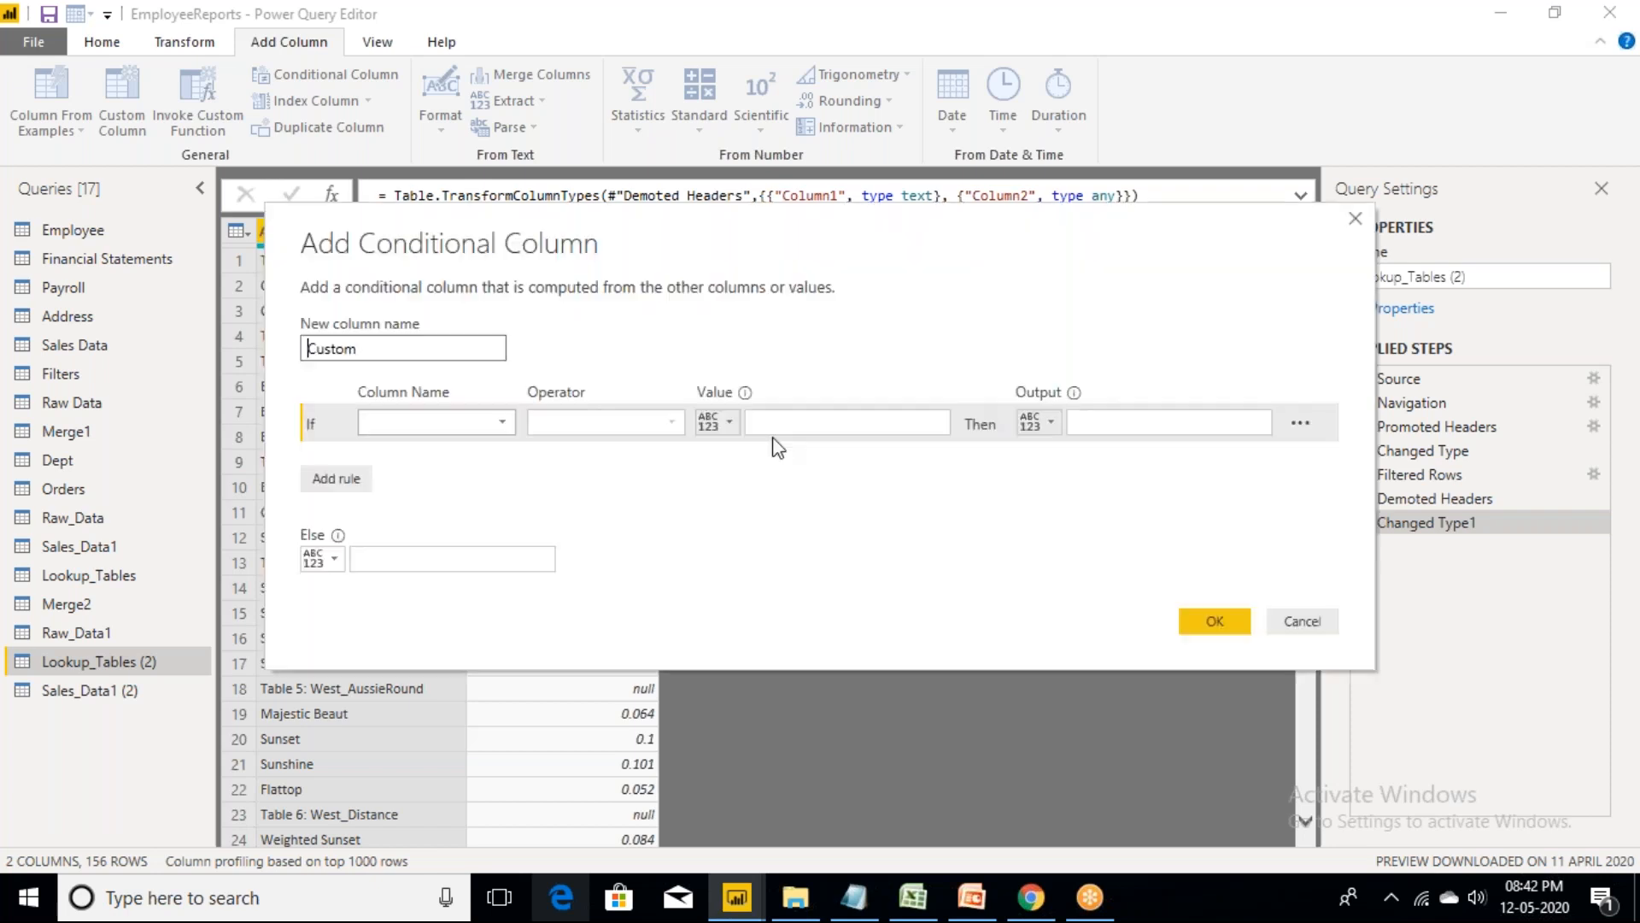
drag(744, 248, 1046, 348)
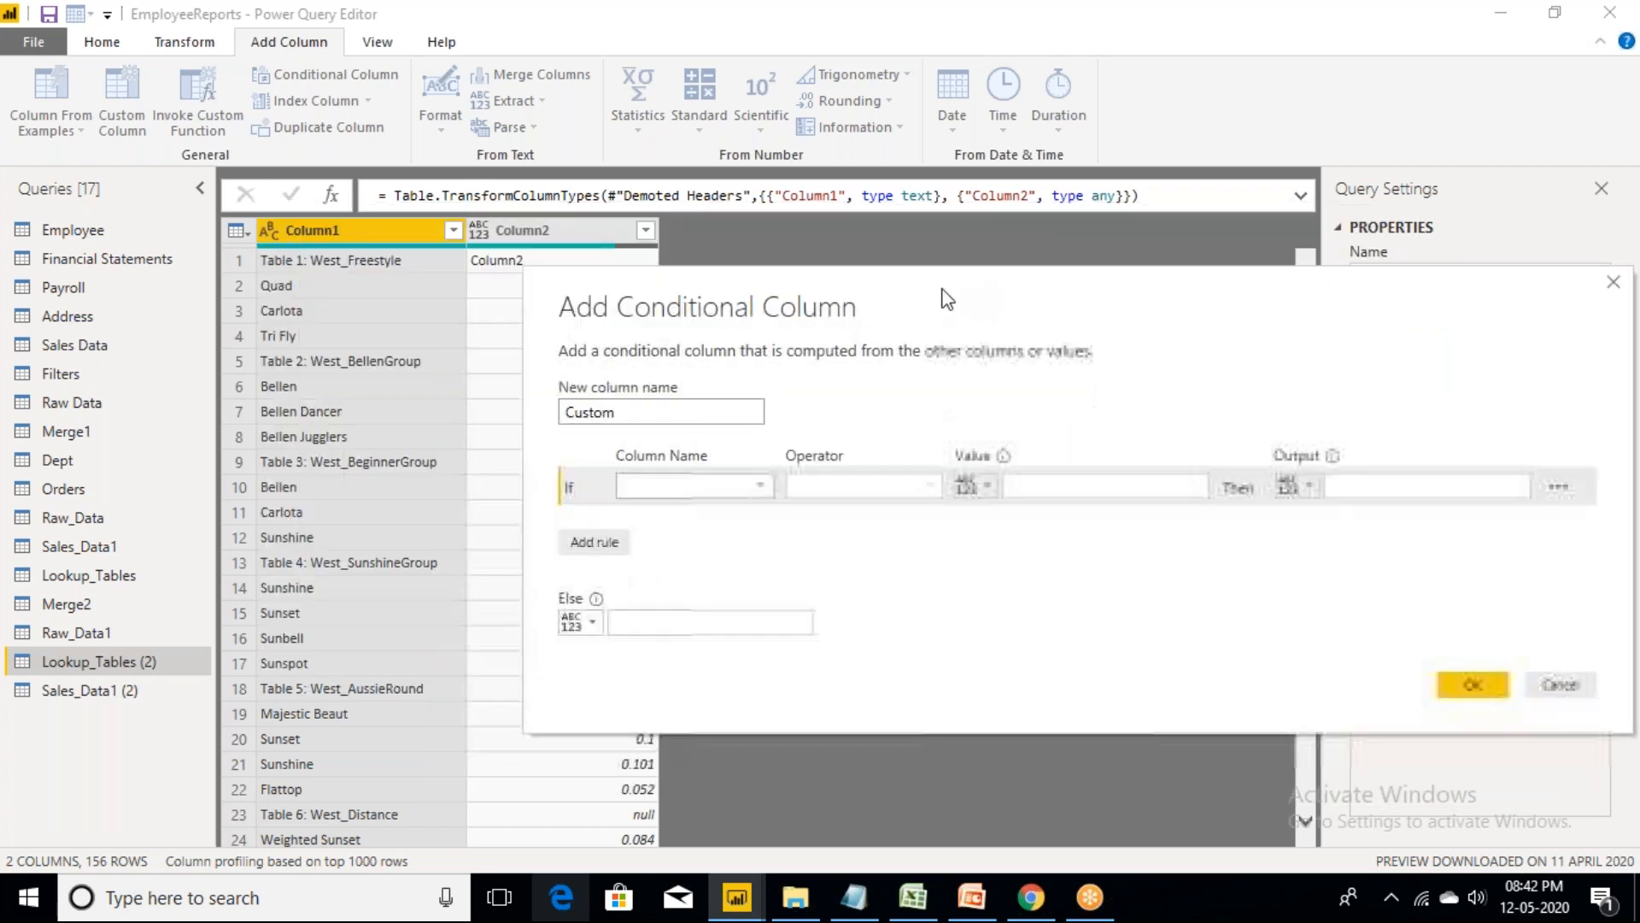
click(759, 487)
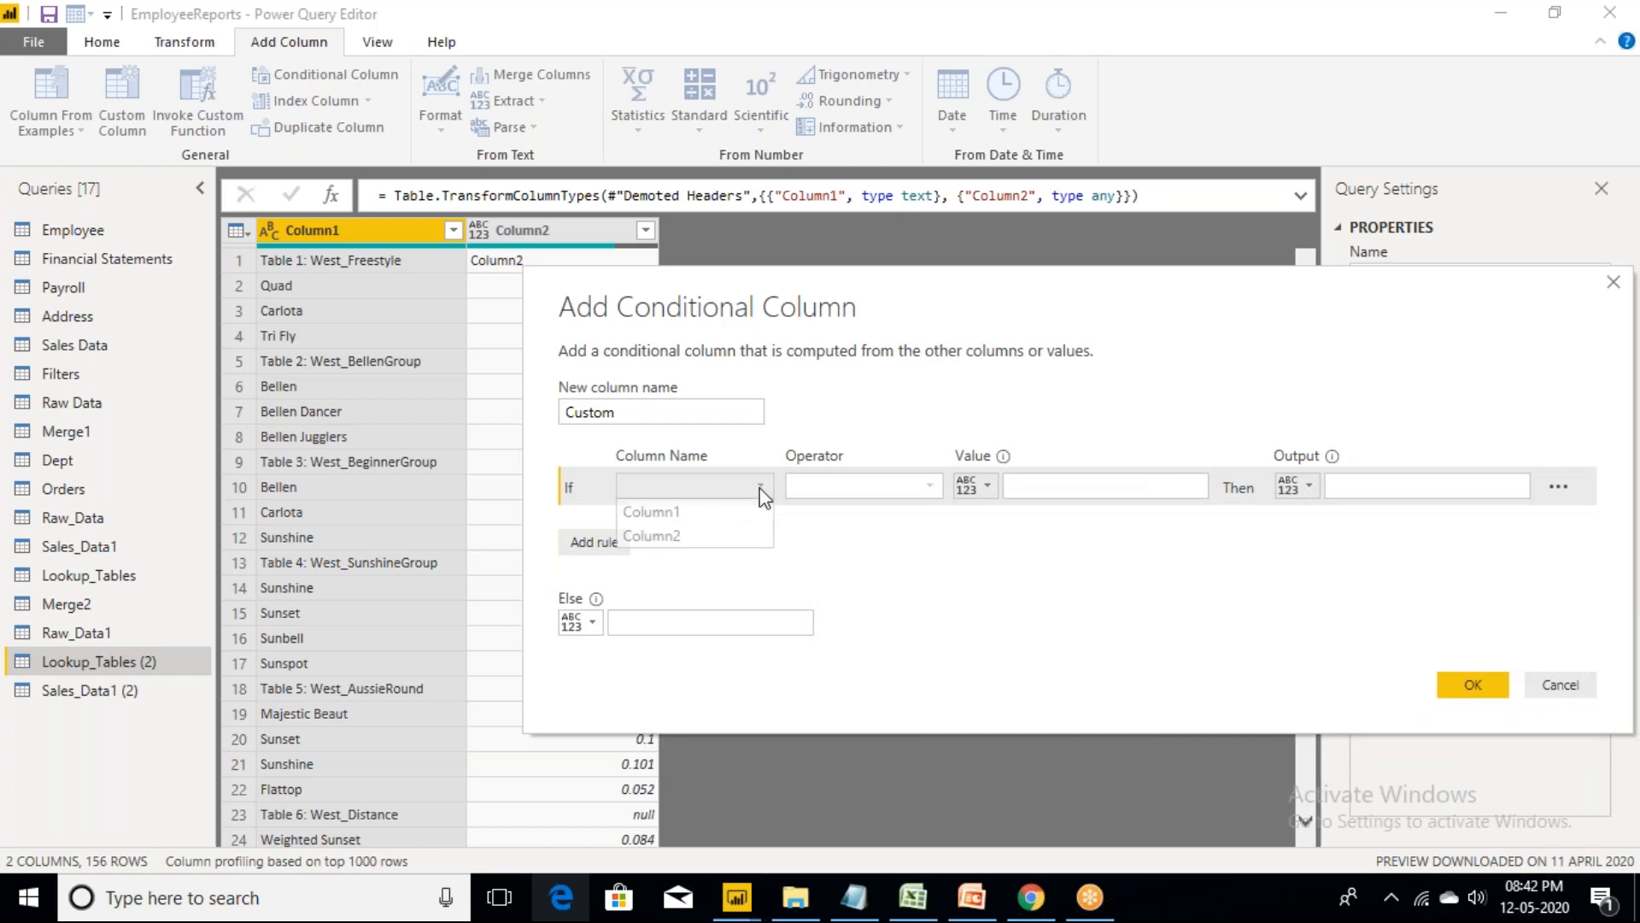
click(714, 514)
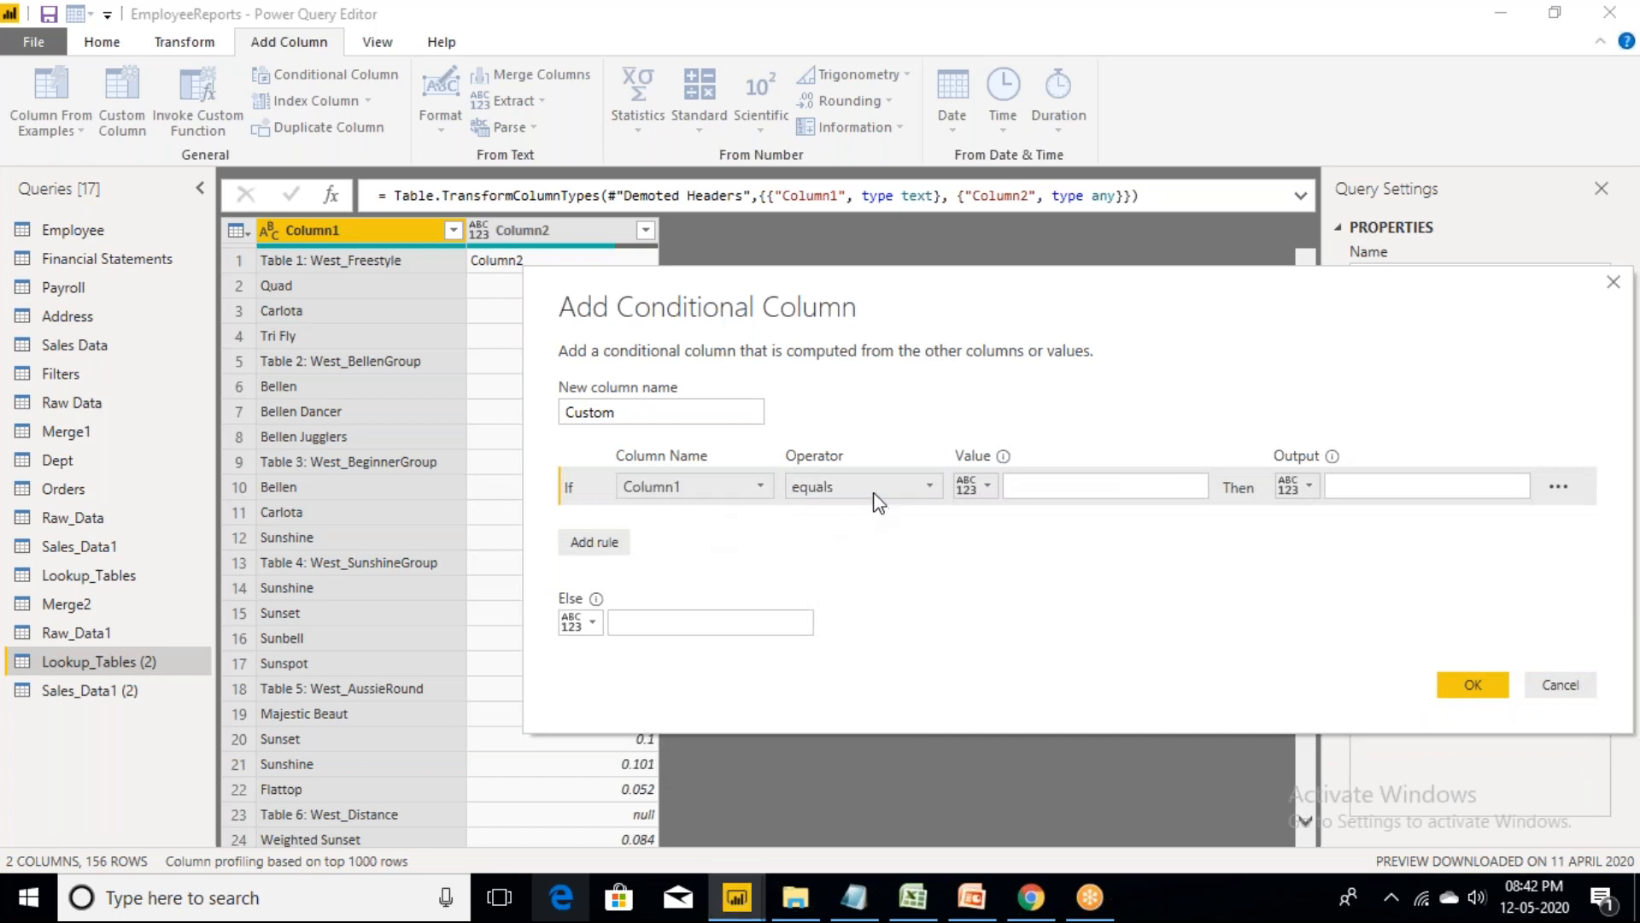
click(875, 494)
click(870, 652)
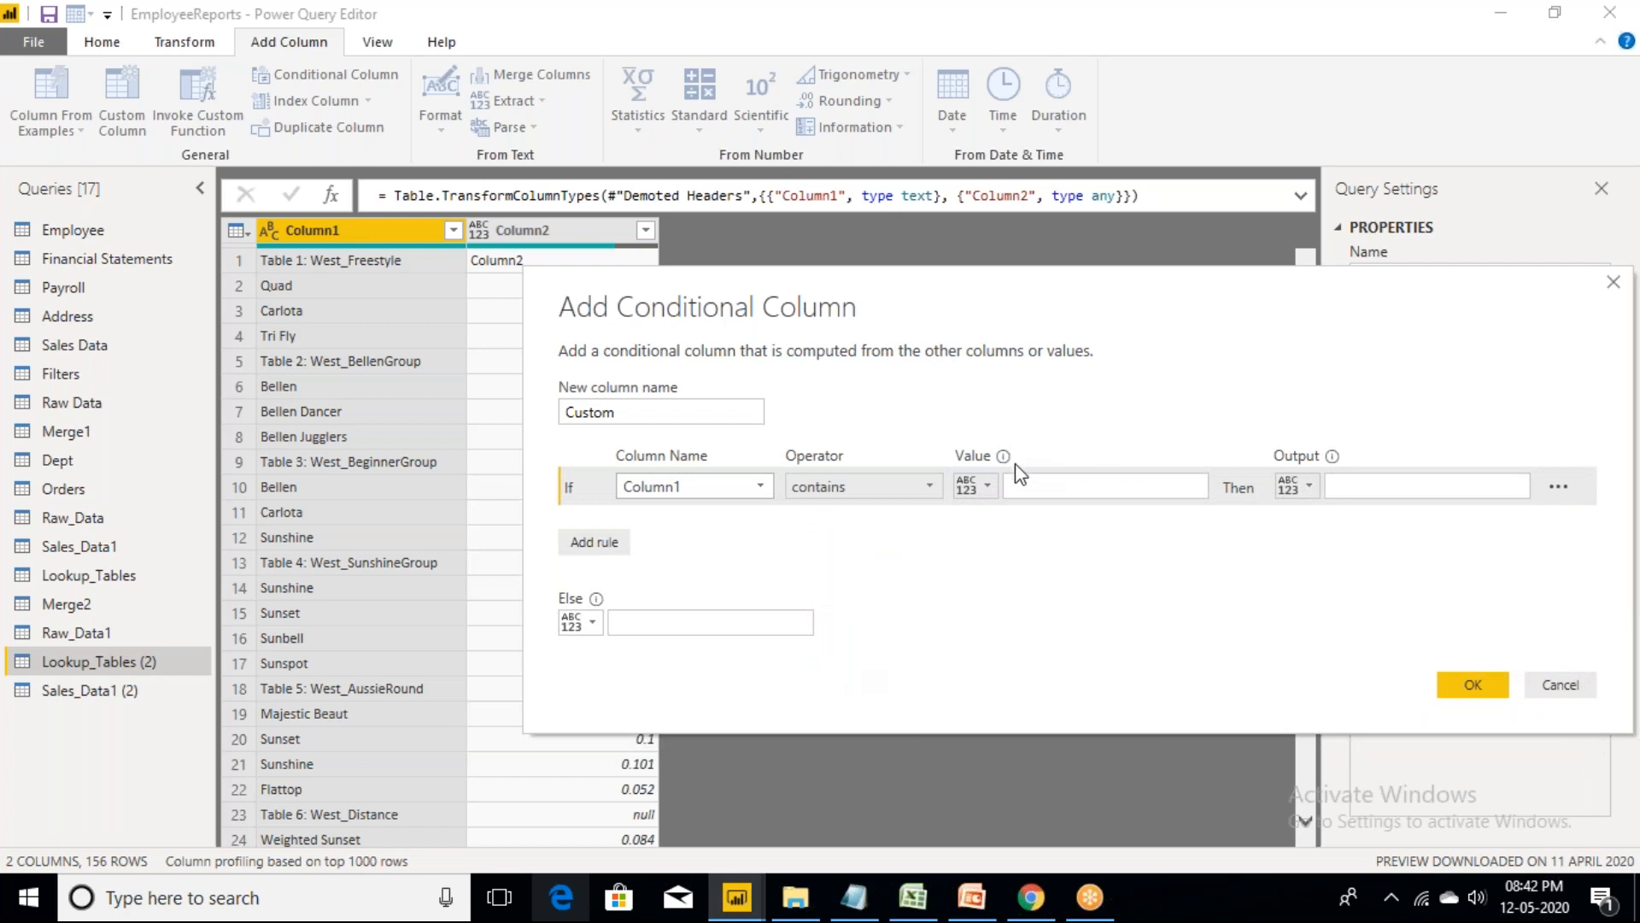
click(1030, 487)
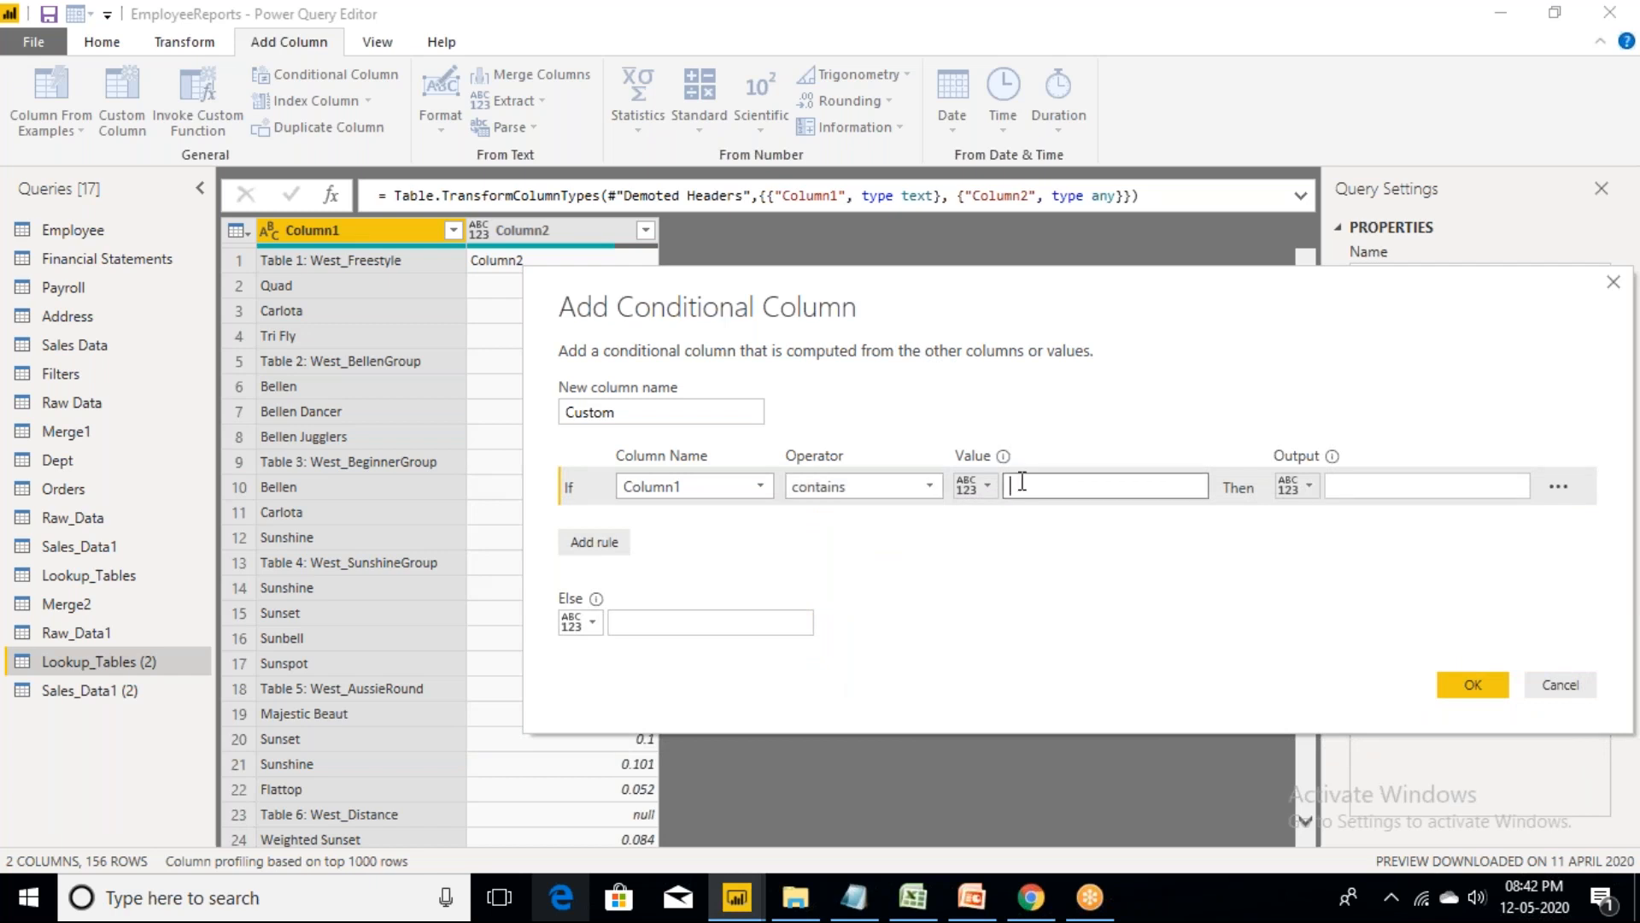
text(Table)
- Have the conditional column return the Column1 value when matched and null otherwise, and add it to the query
click(1310, 489)
click(1336, 545)
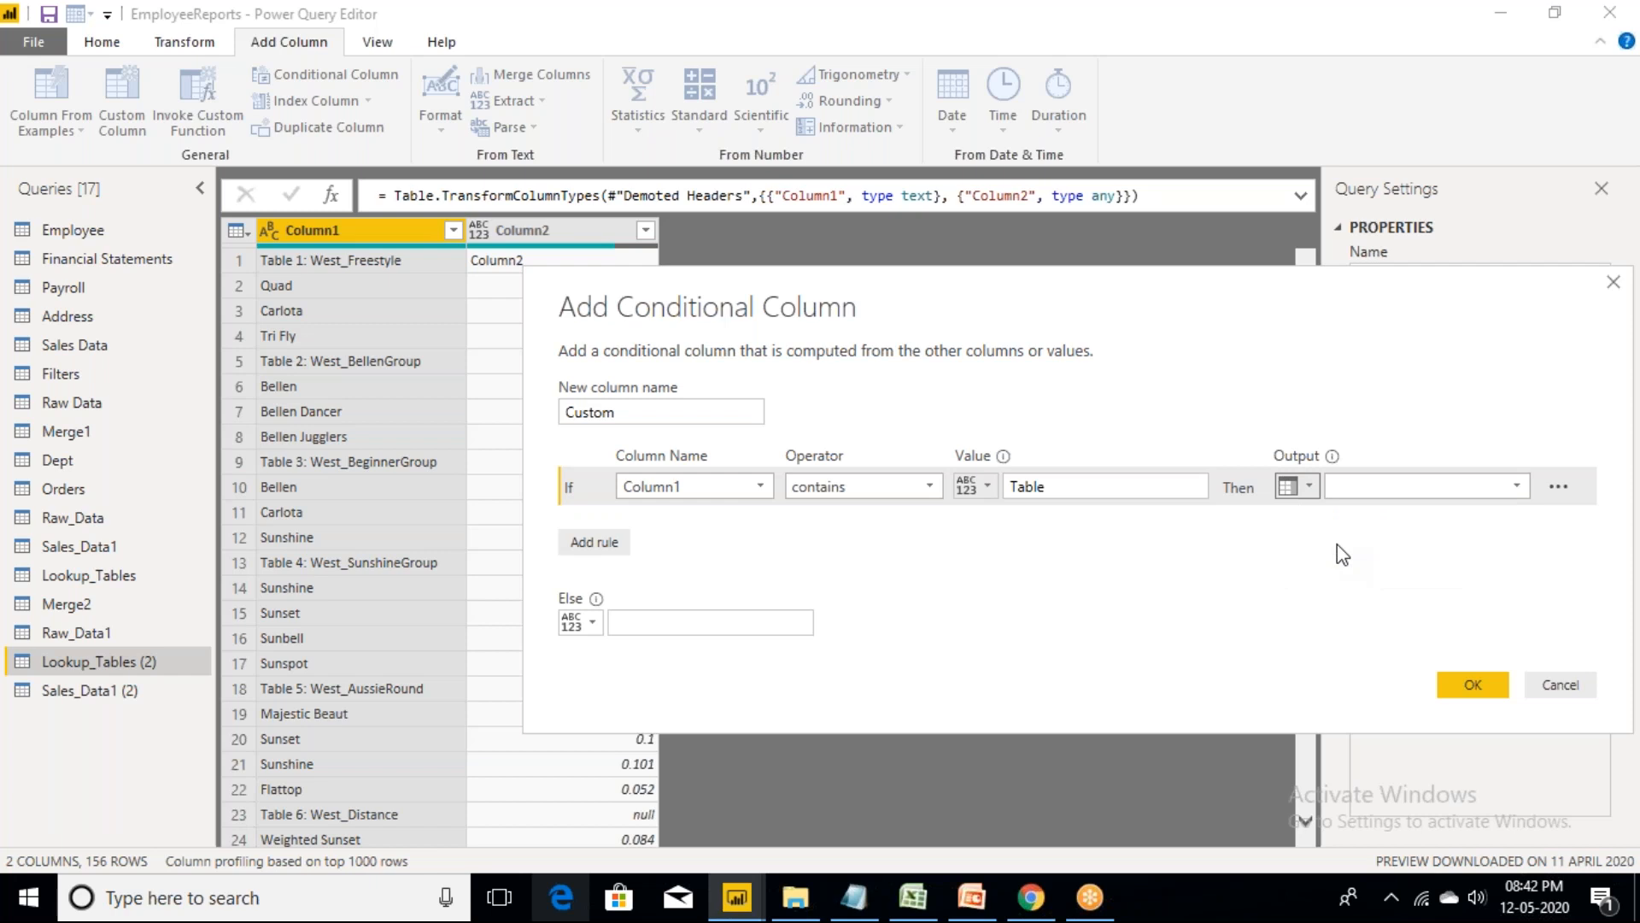
click(1405, 486)
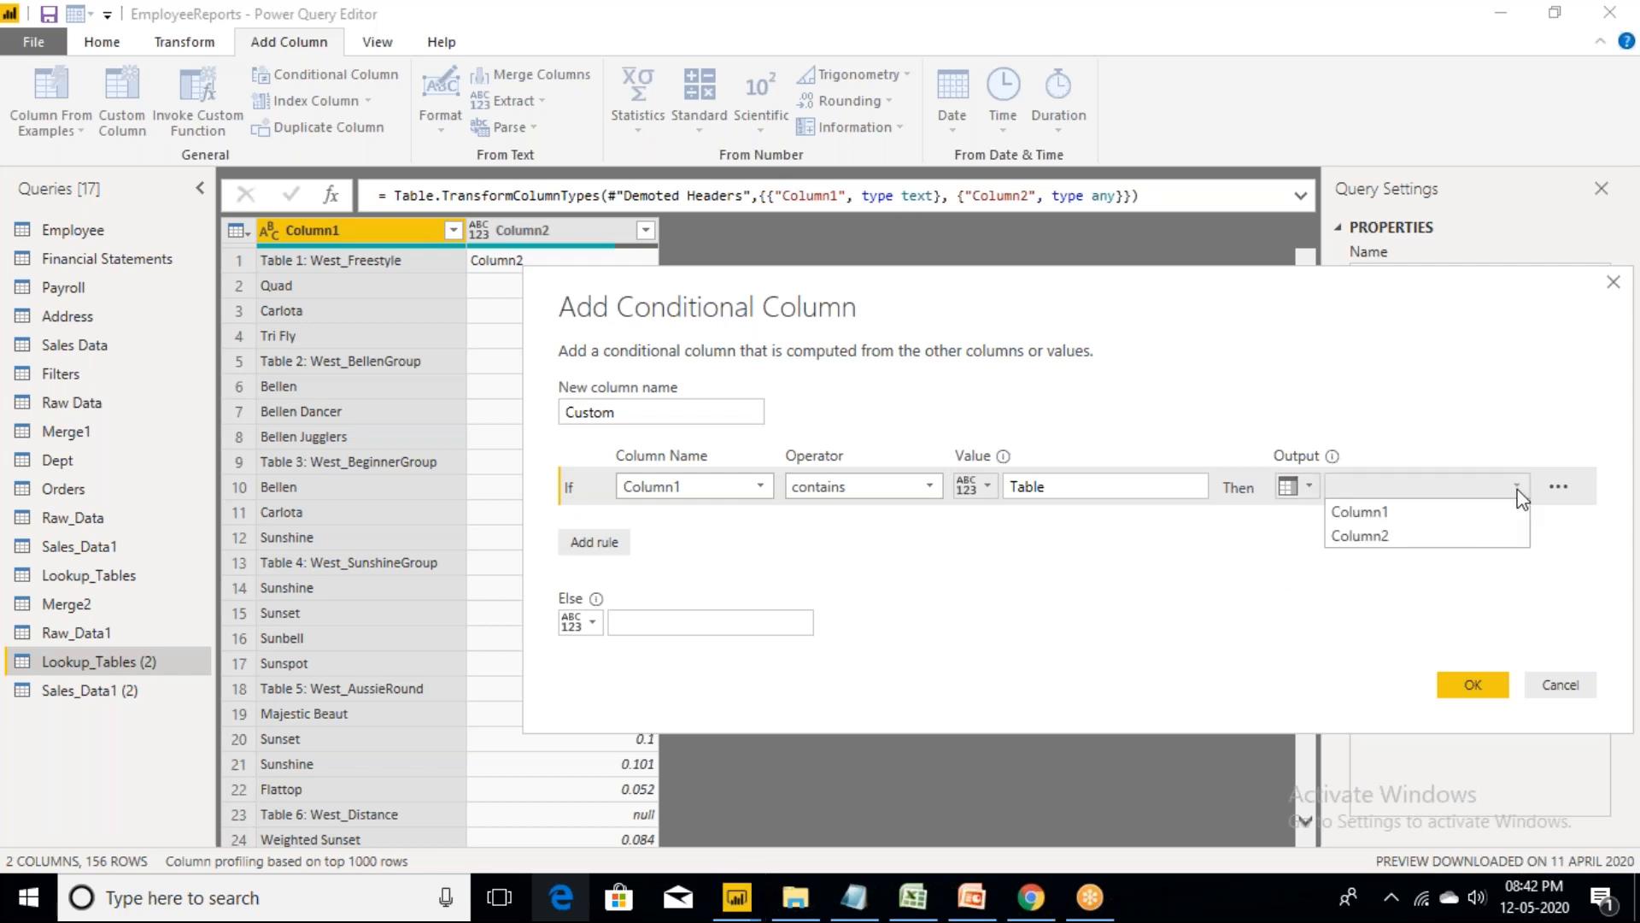
click(1404, 514)
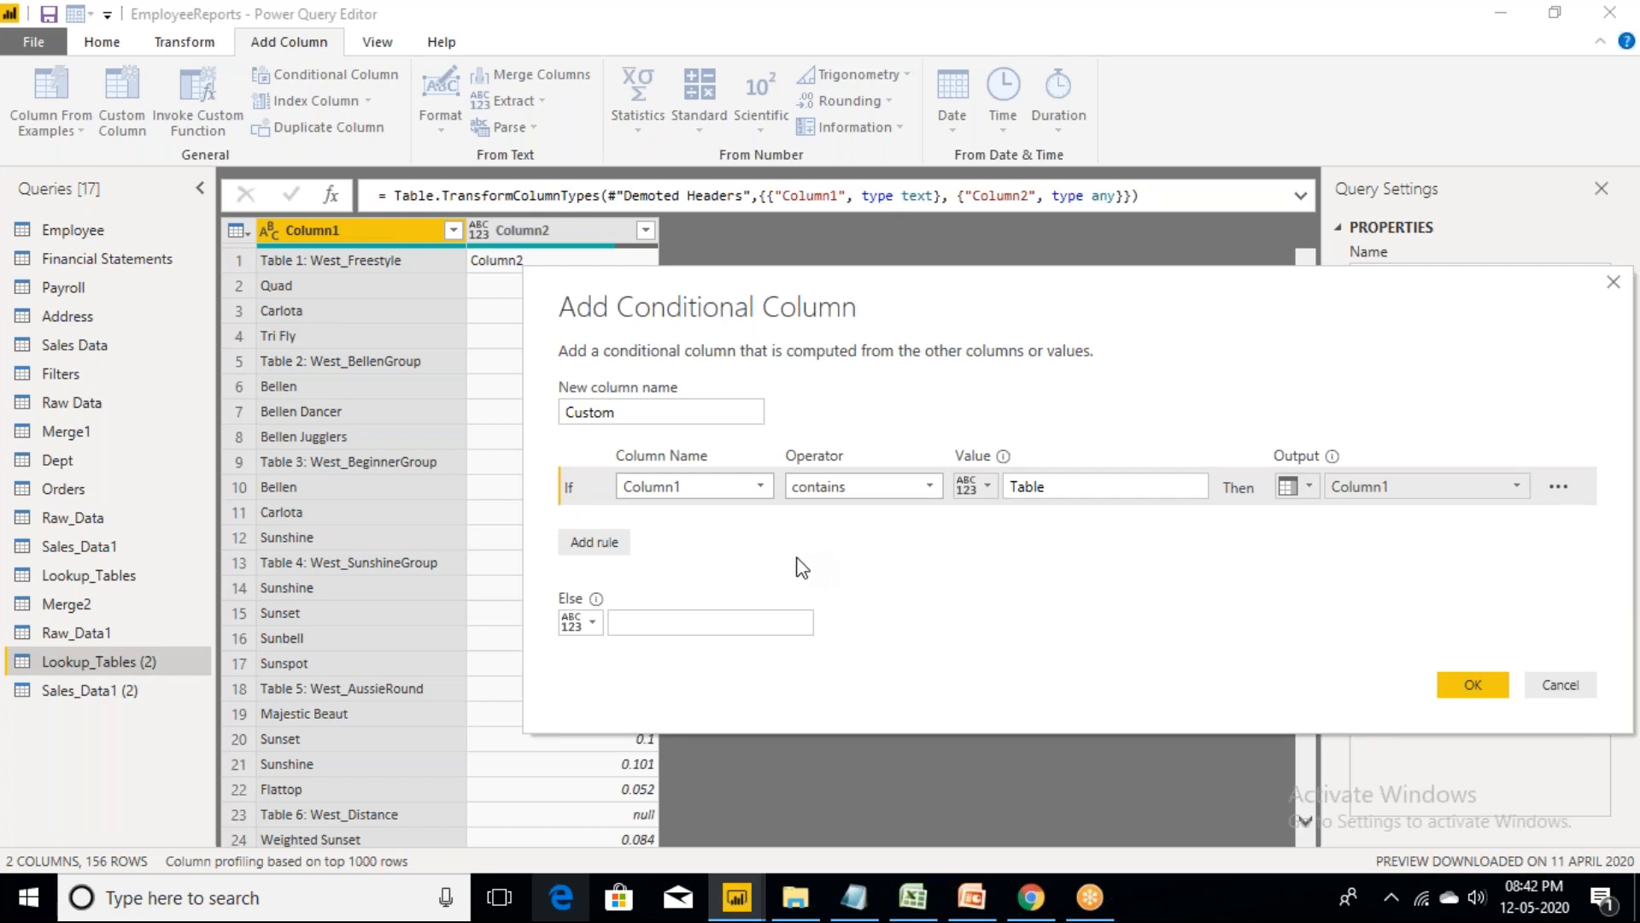
click(673, 629)
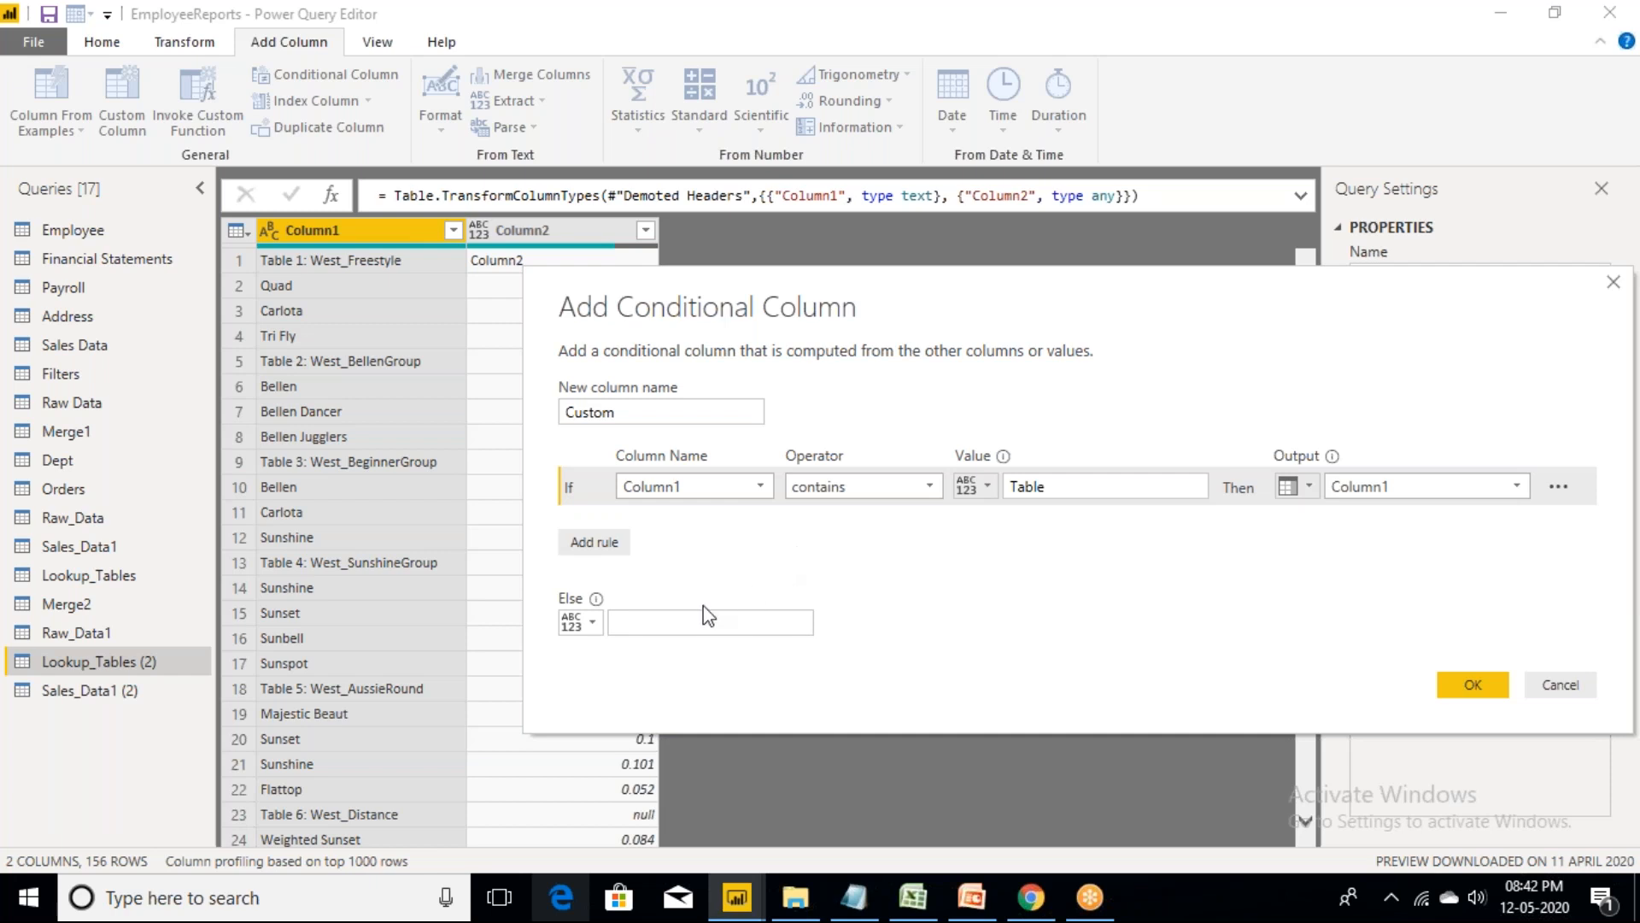
click(673, 623)
text(null)
key(Return)
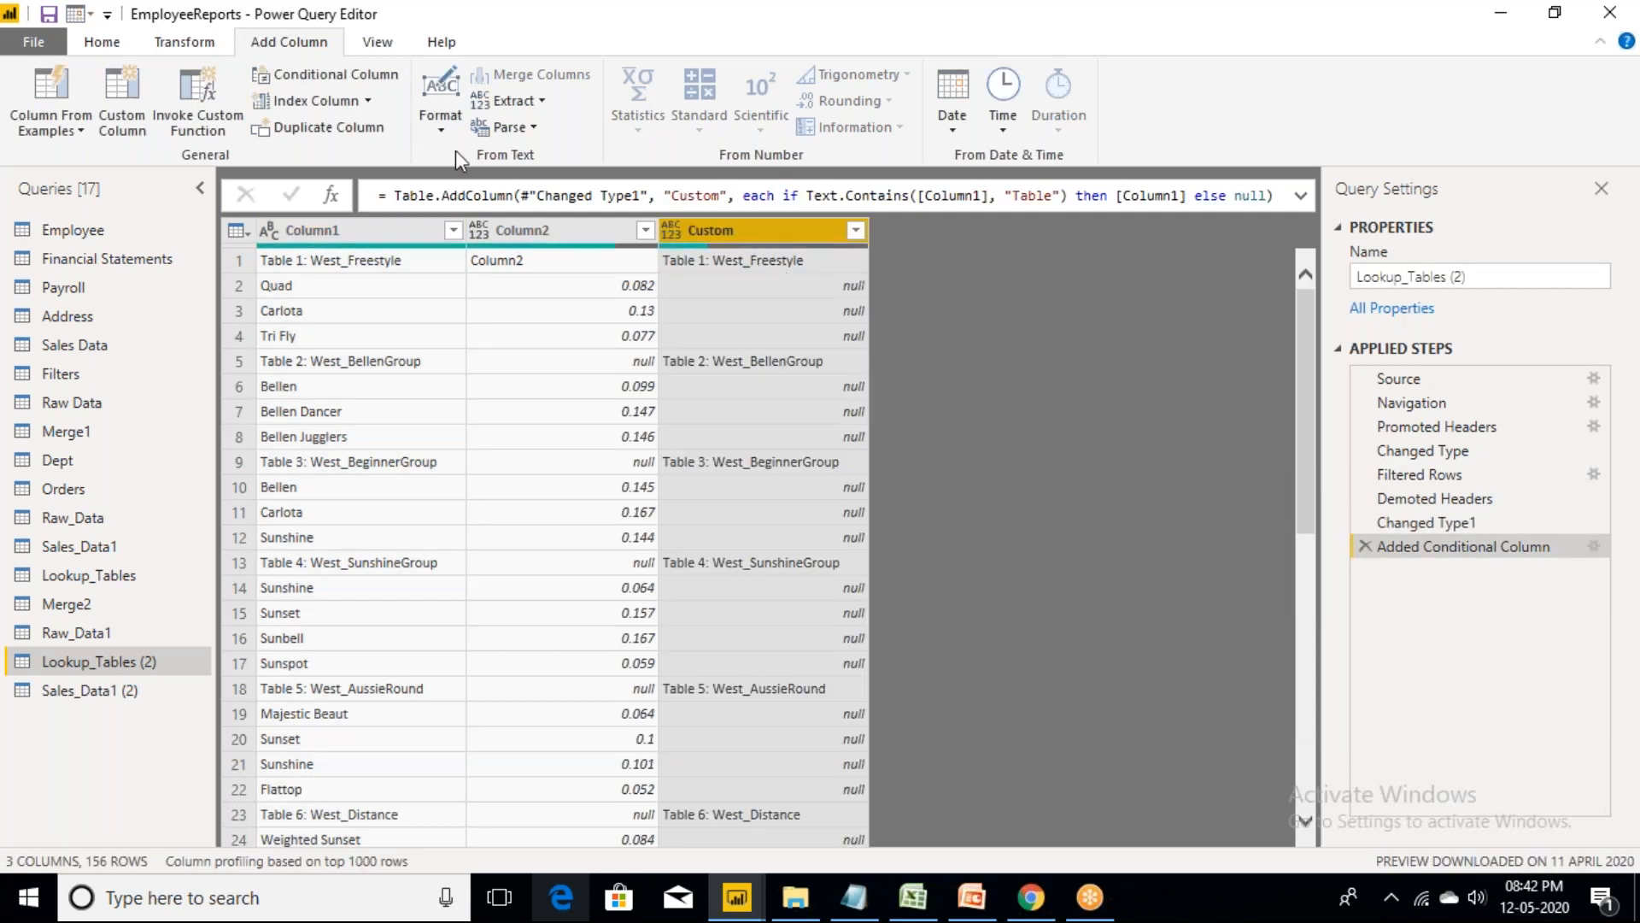
- Fill the table names down through the null cells of the Custom column
click(193, 45)
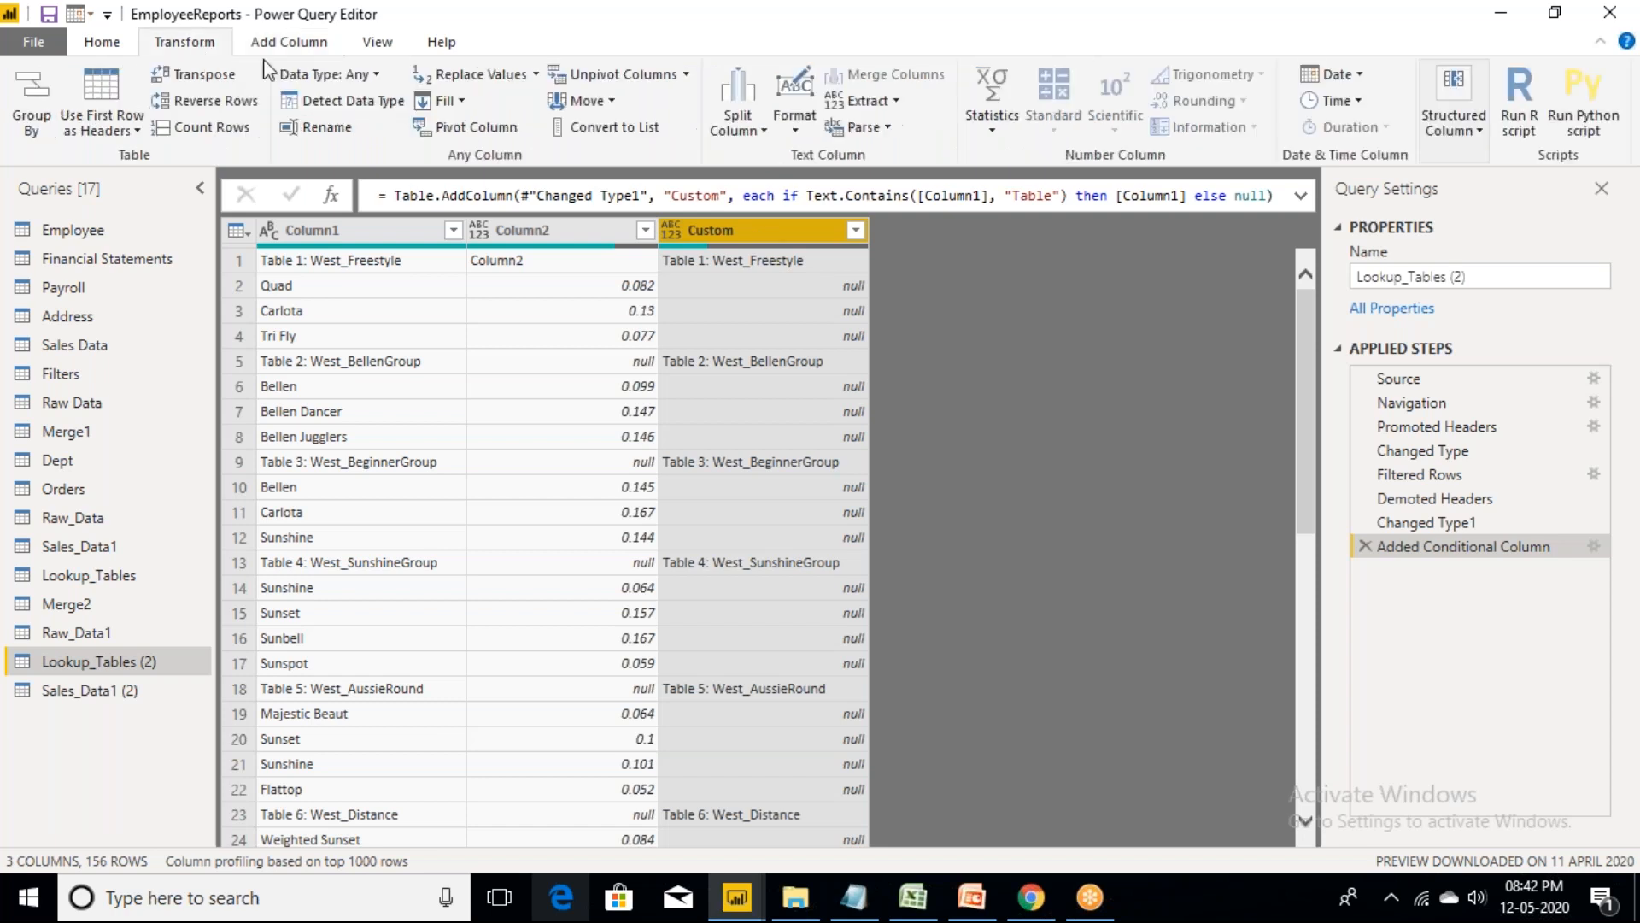
click(453, 100)
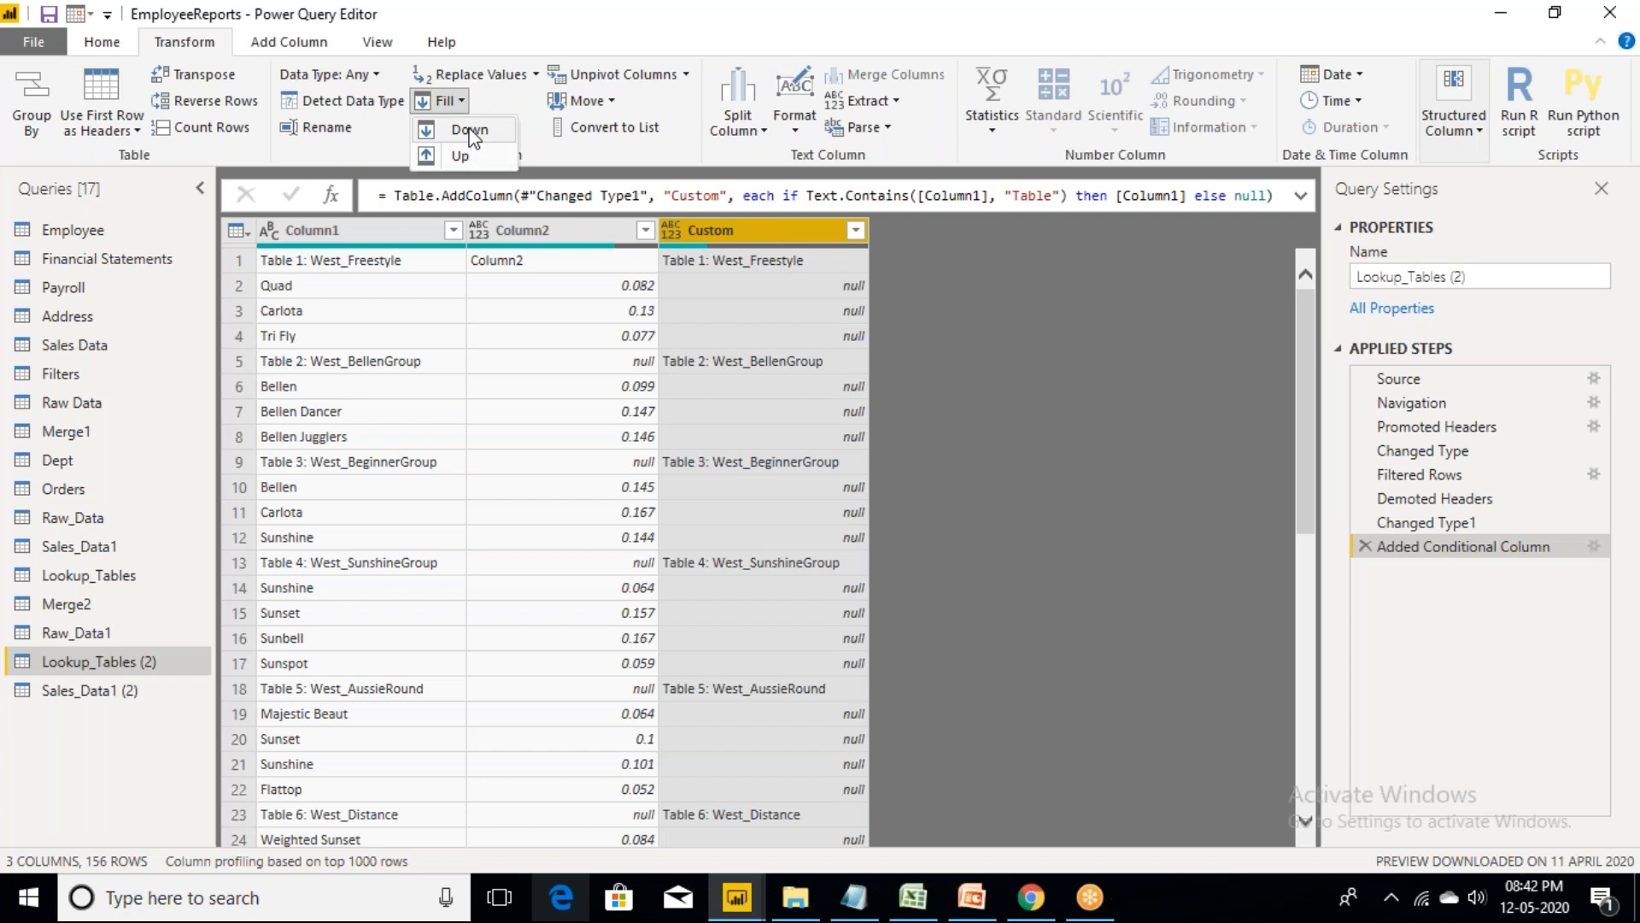
click(469, 131)
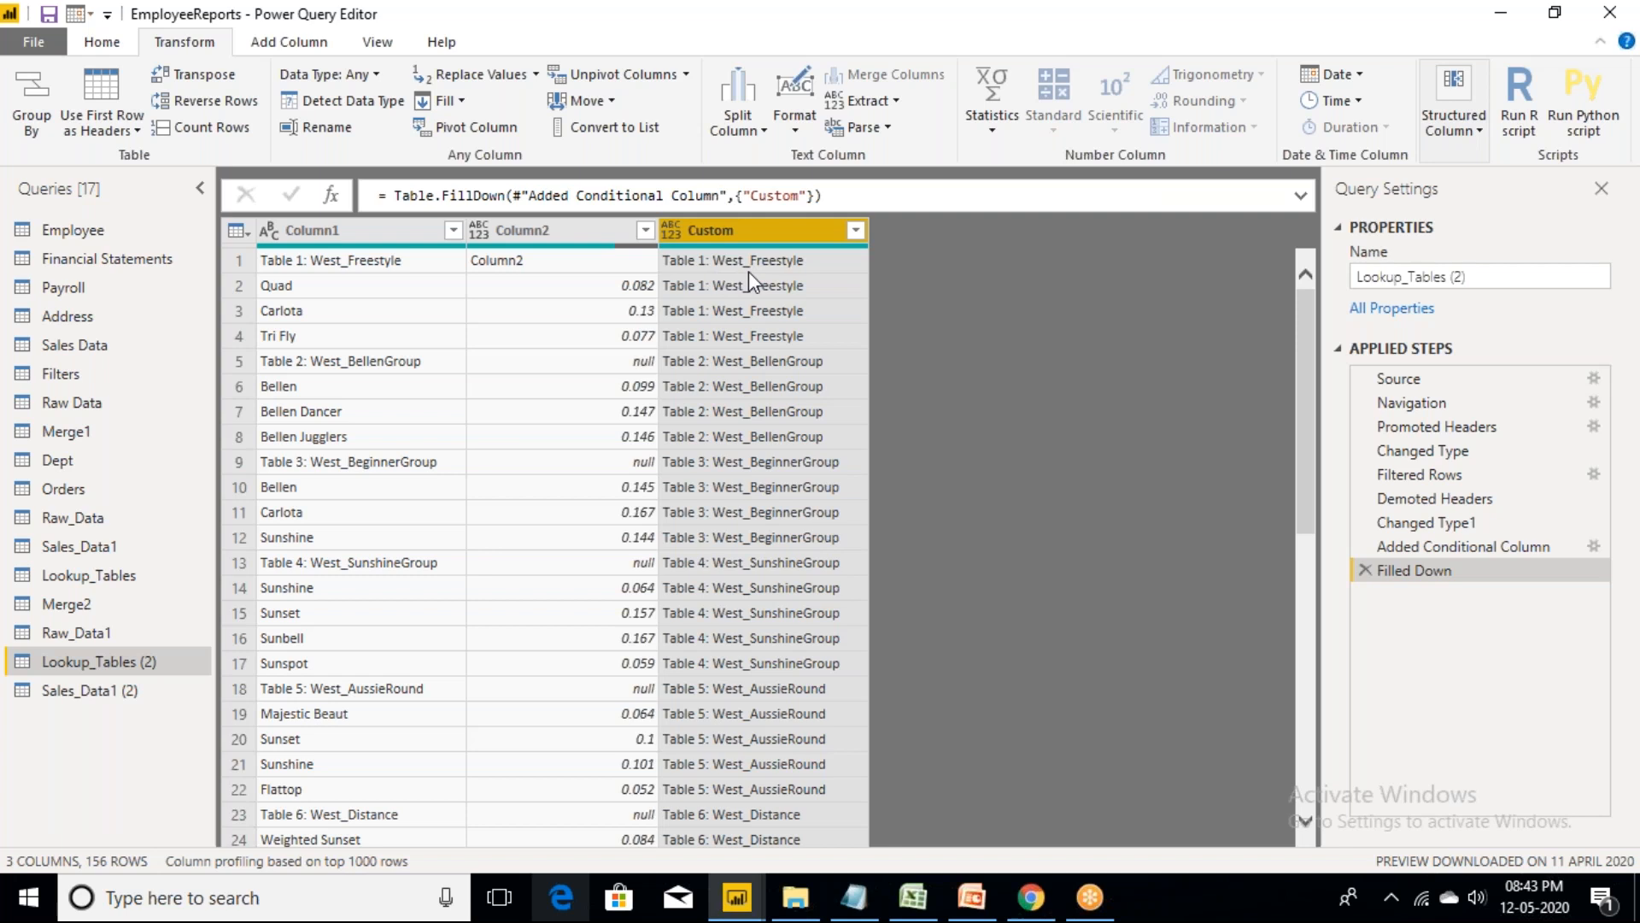
- Split the Custom column at each occurrence of the colon delimiter
right_click(721, 234)
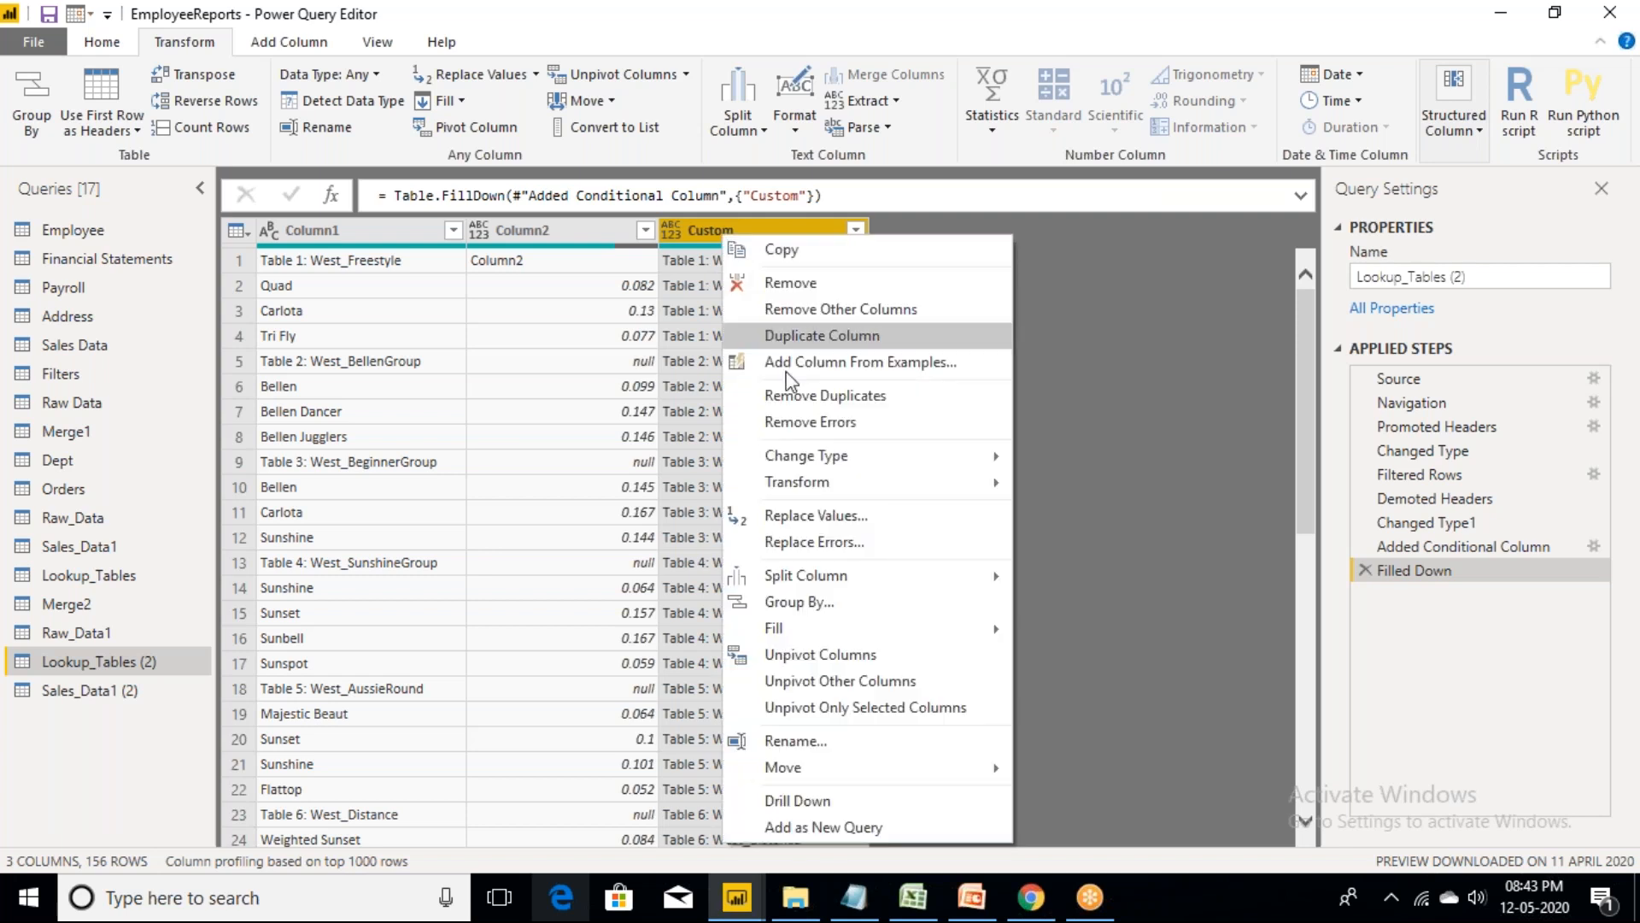
mouse_move(827, 578)
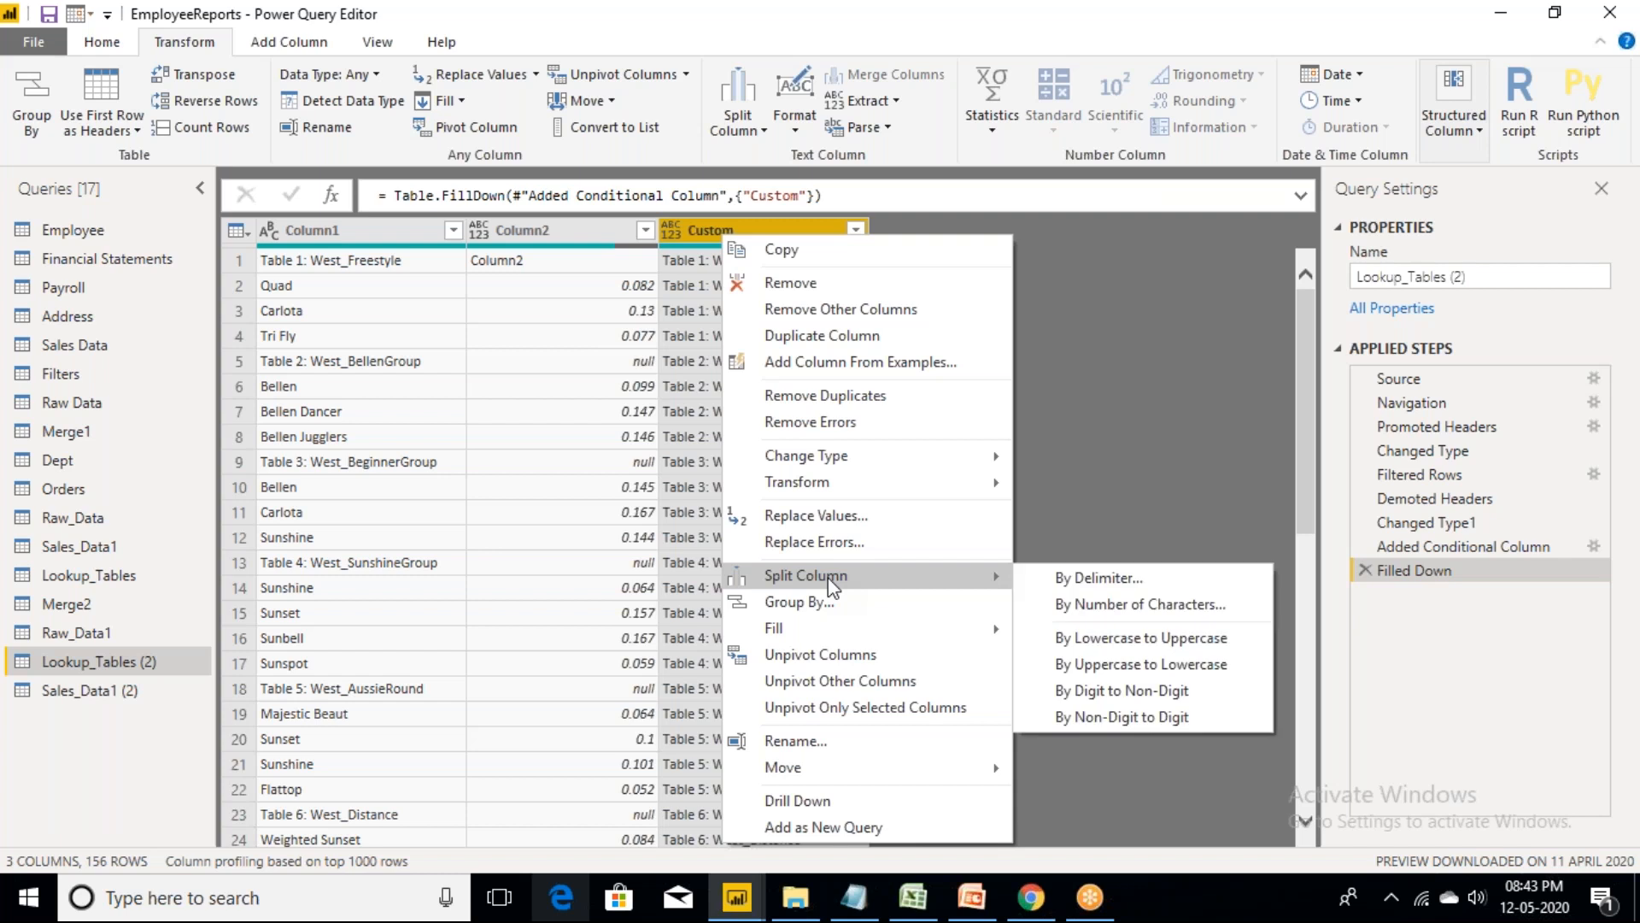
click(1084, 582)
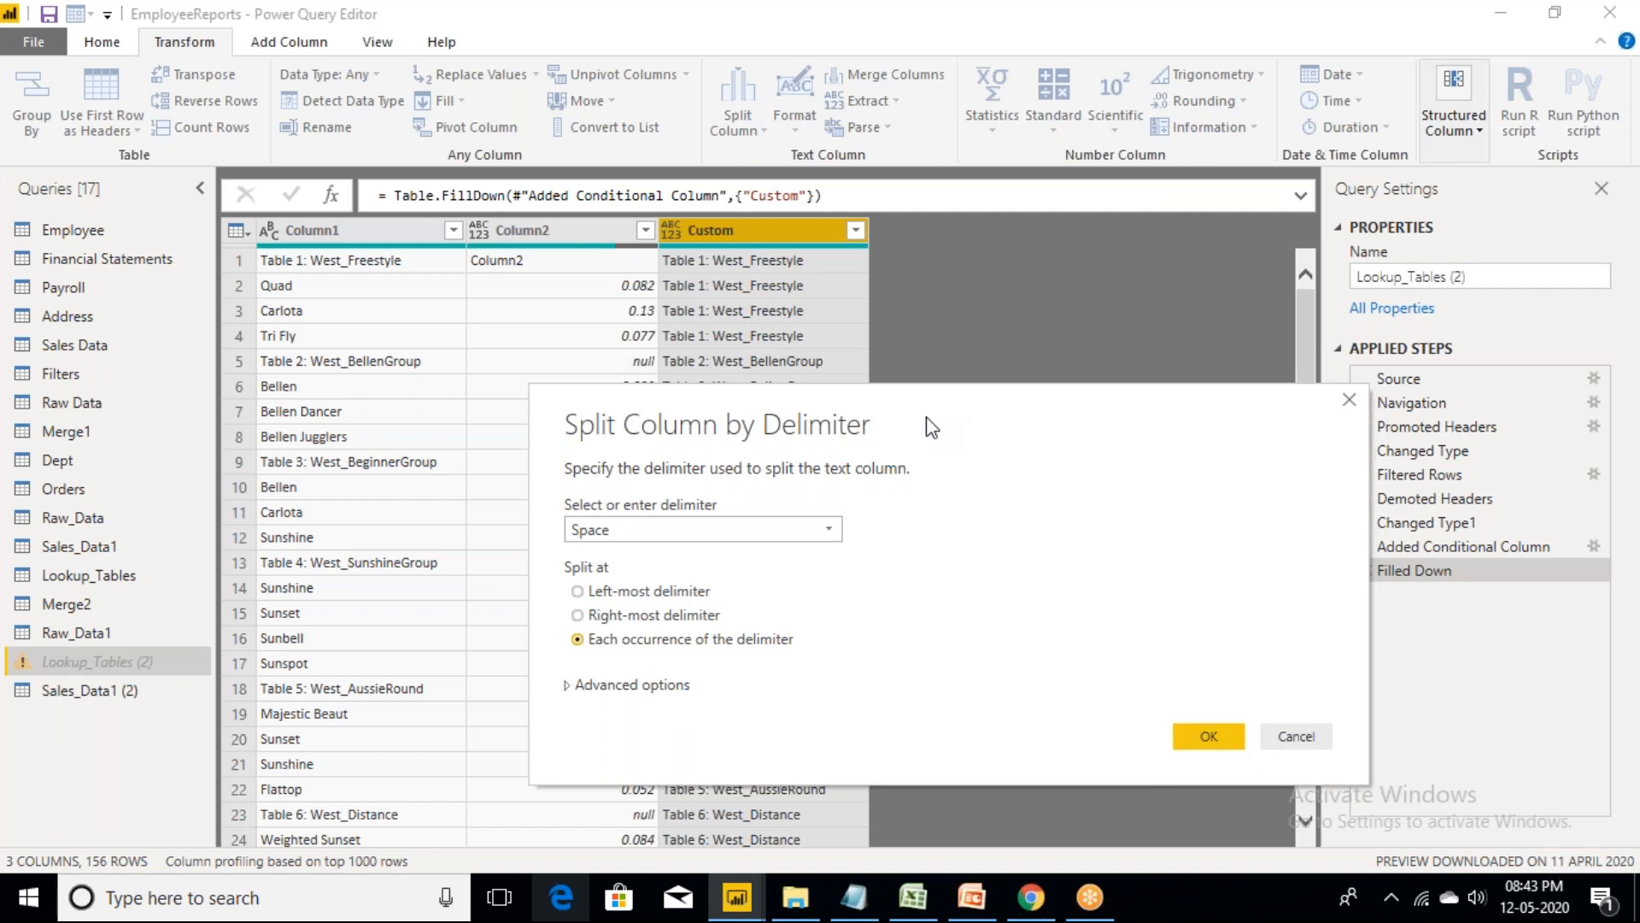
click(831, 536)
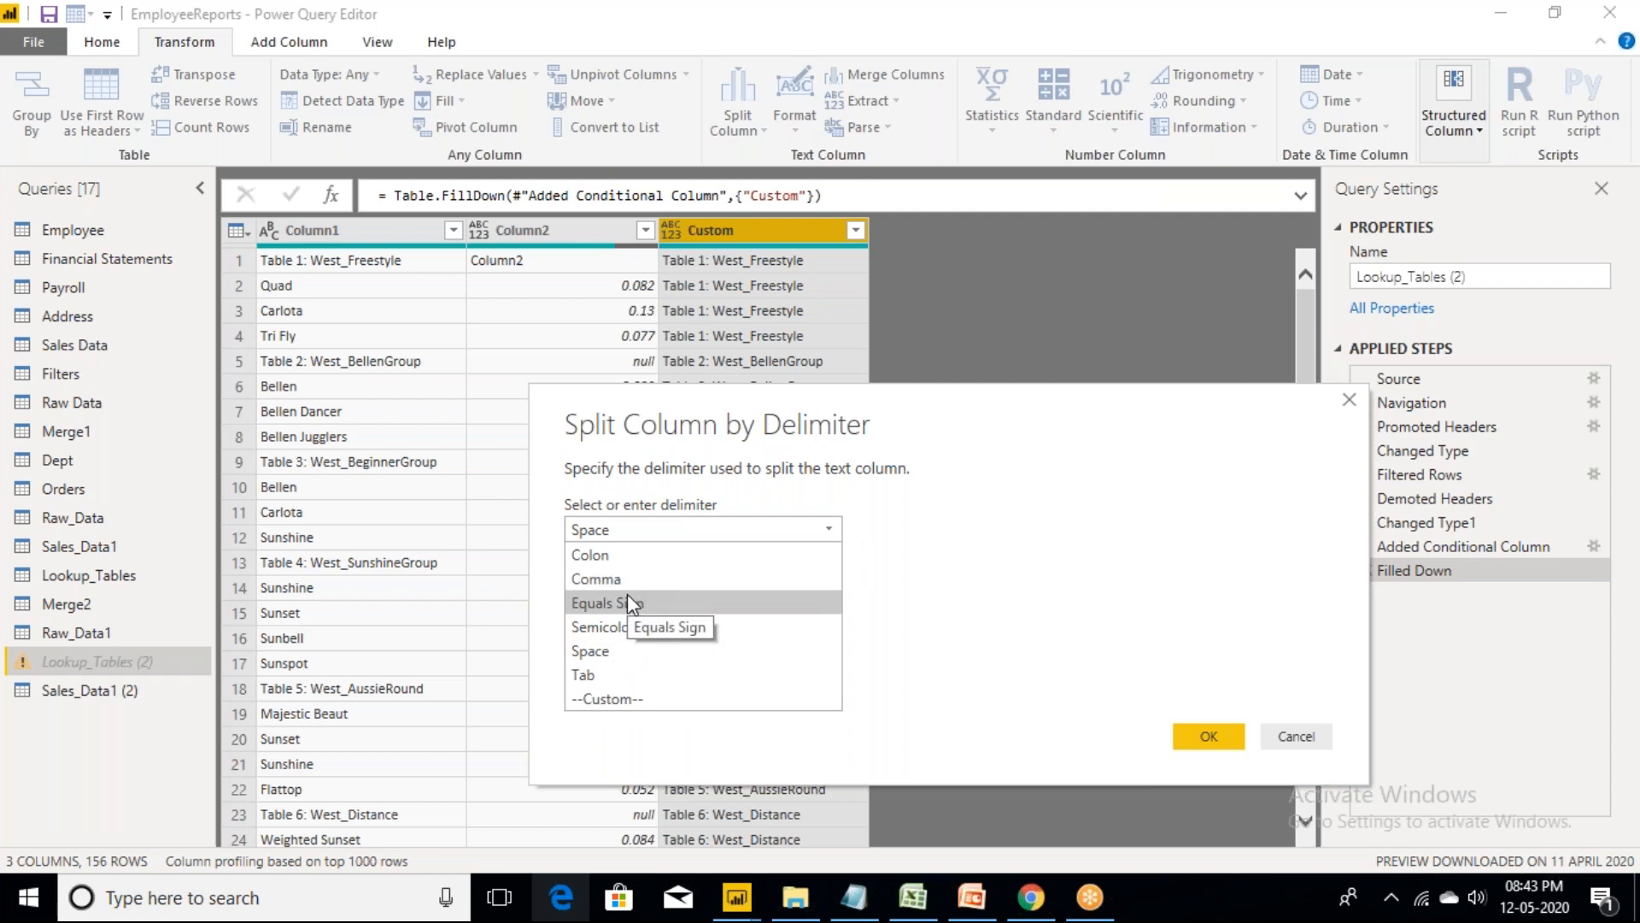
click(607, 554)
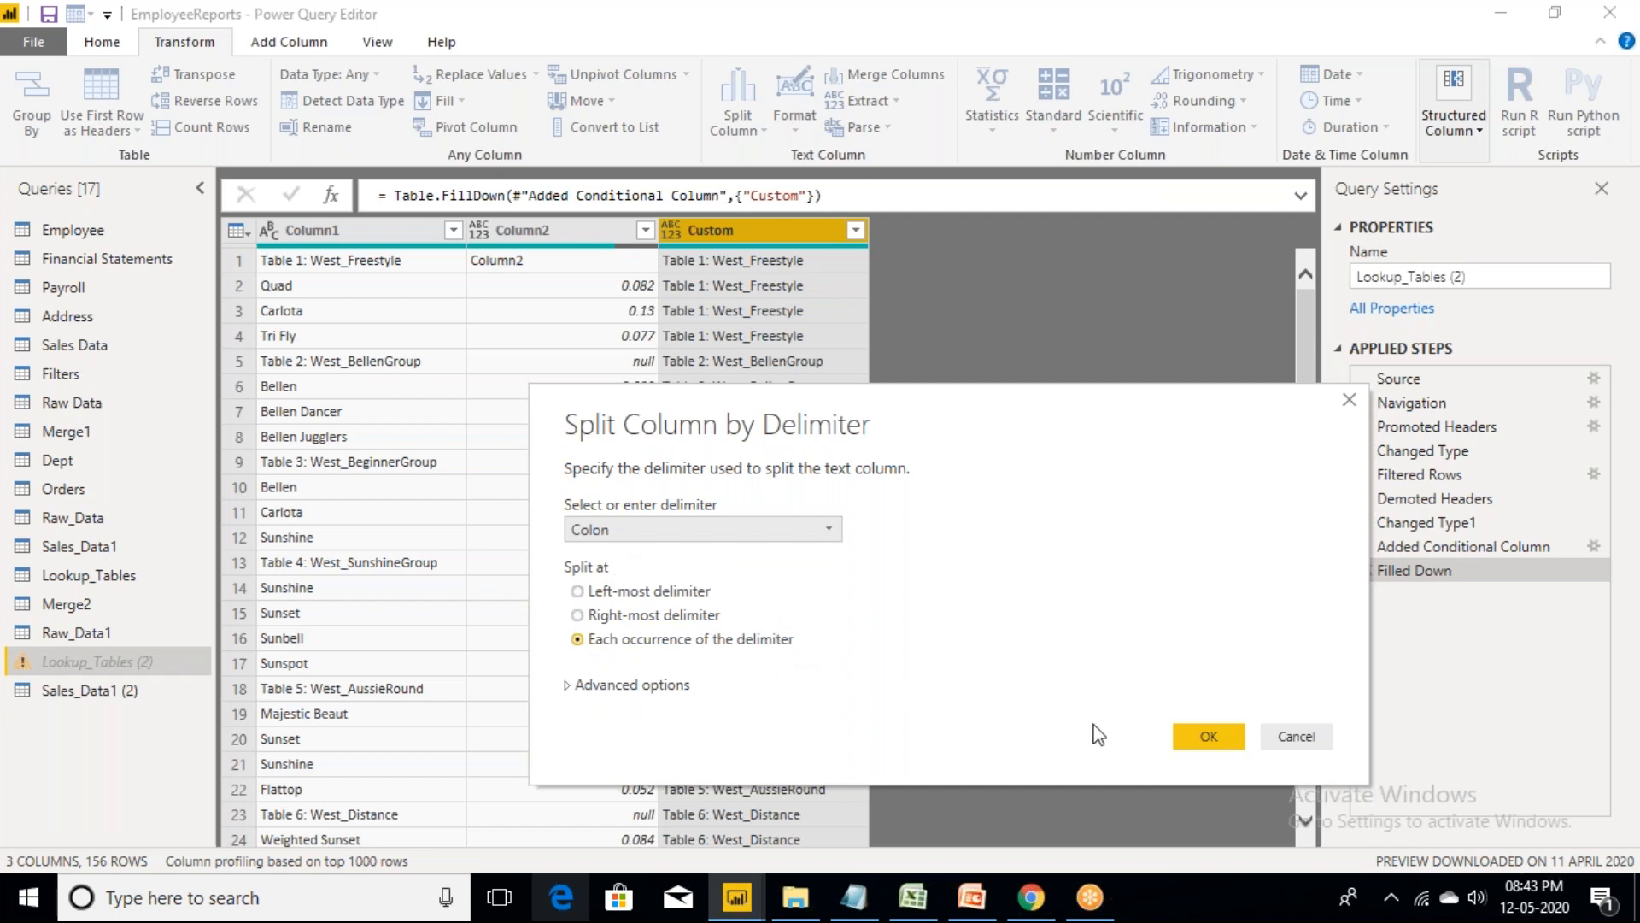
click(1212, 740)
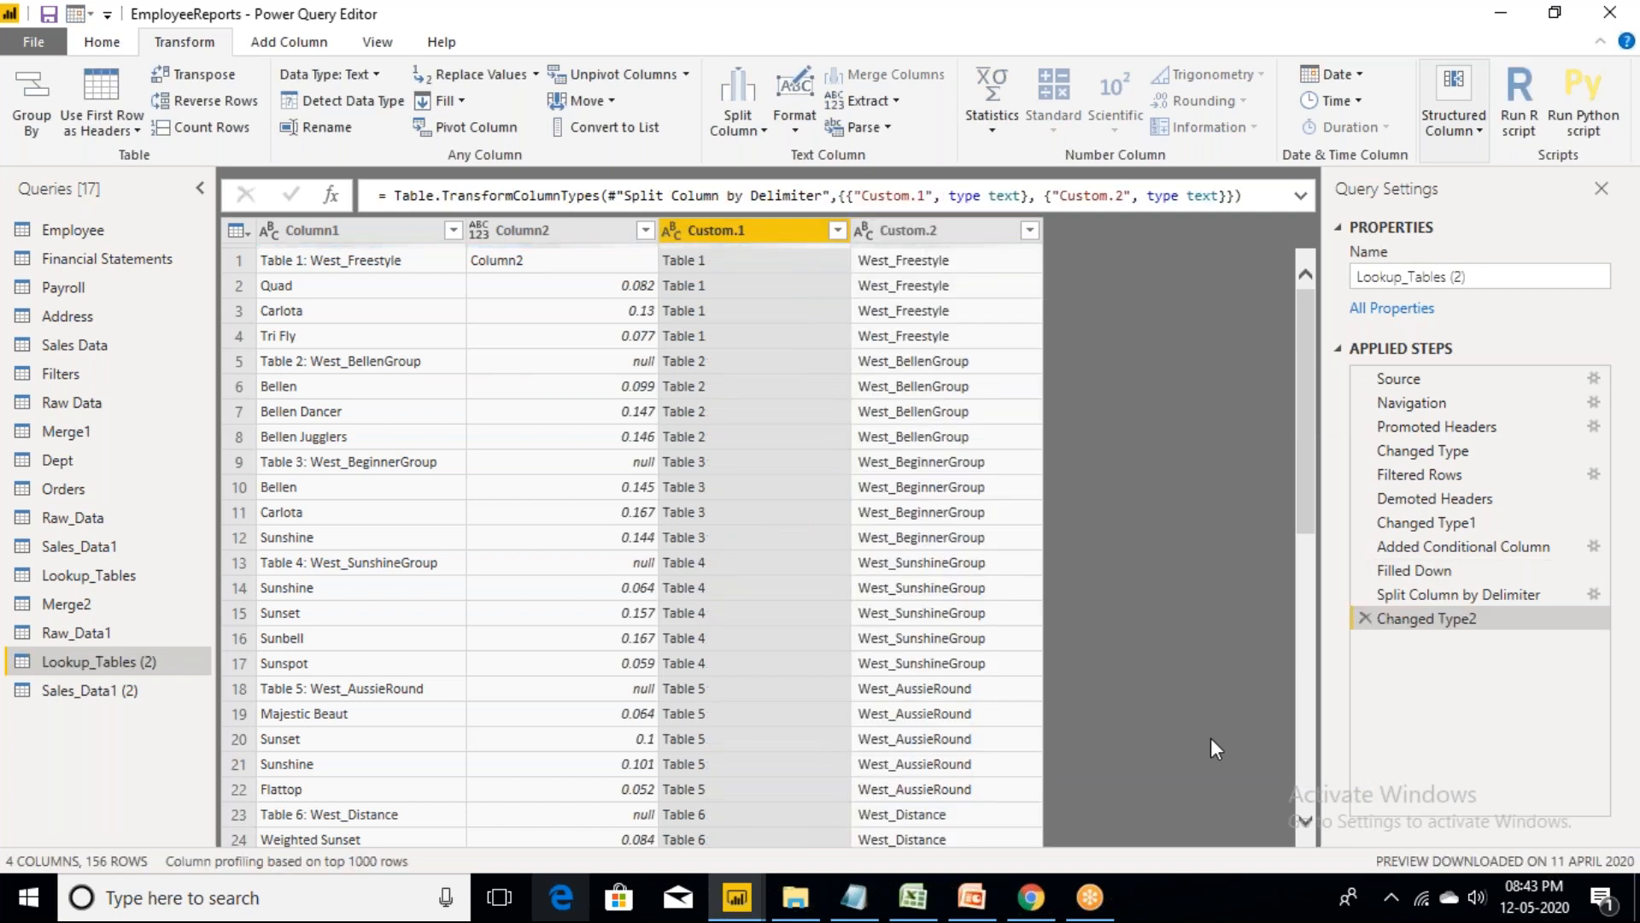
- Split the Custom.2 column at each occurrence of the custom delimiter "_"
click(937, 239)
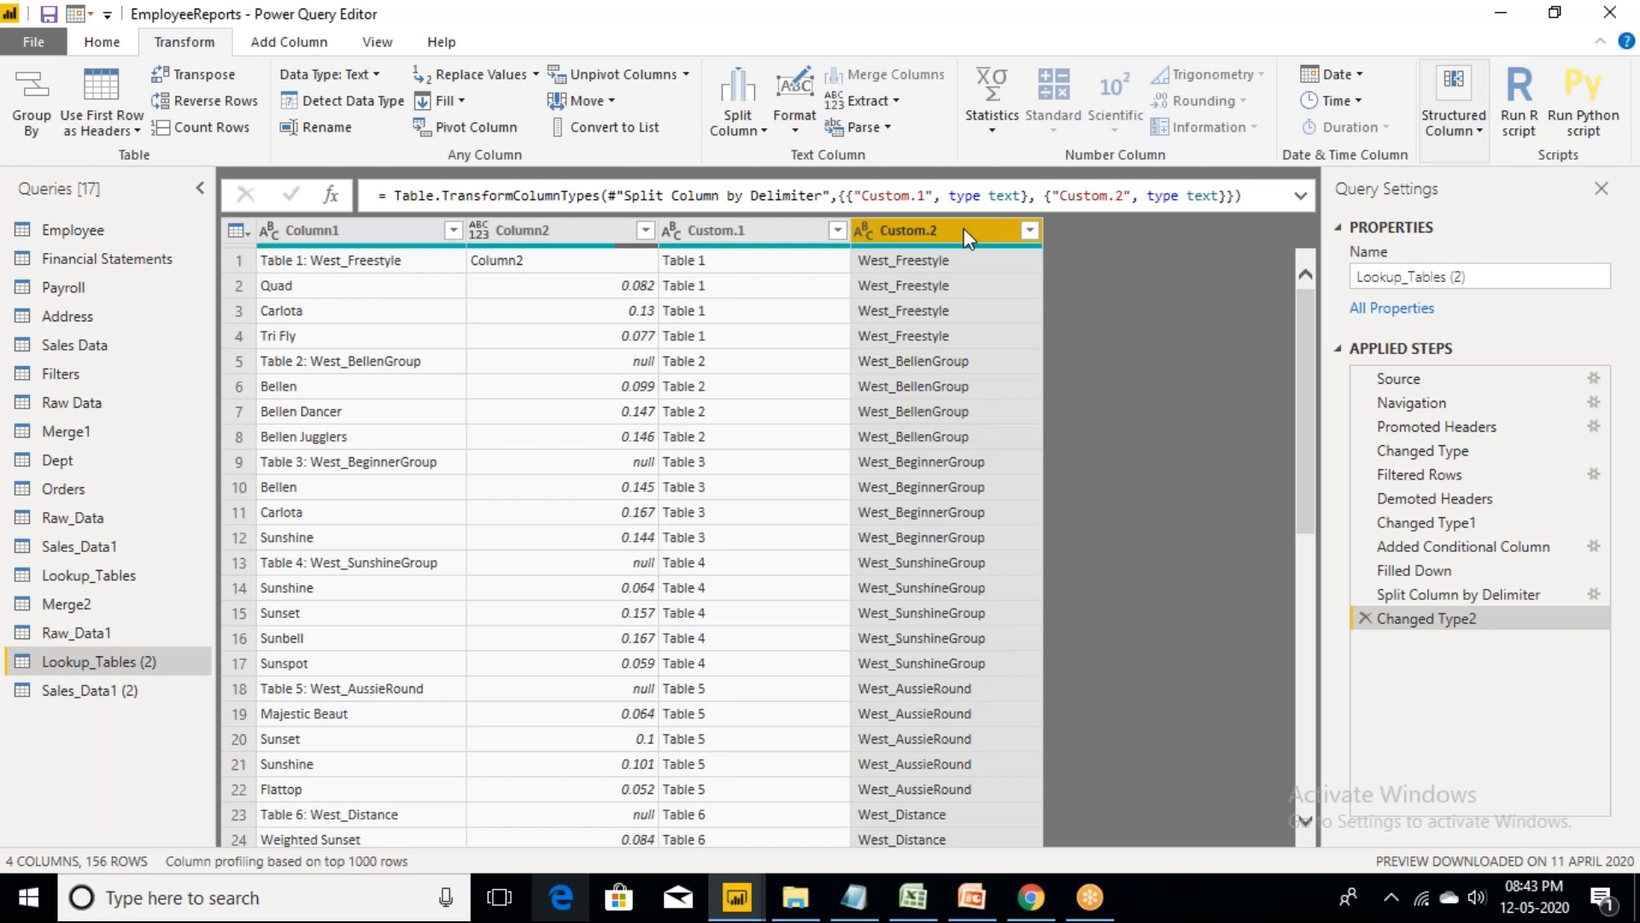
right_click(964, 228)
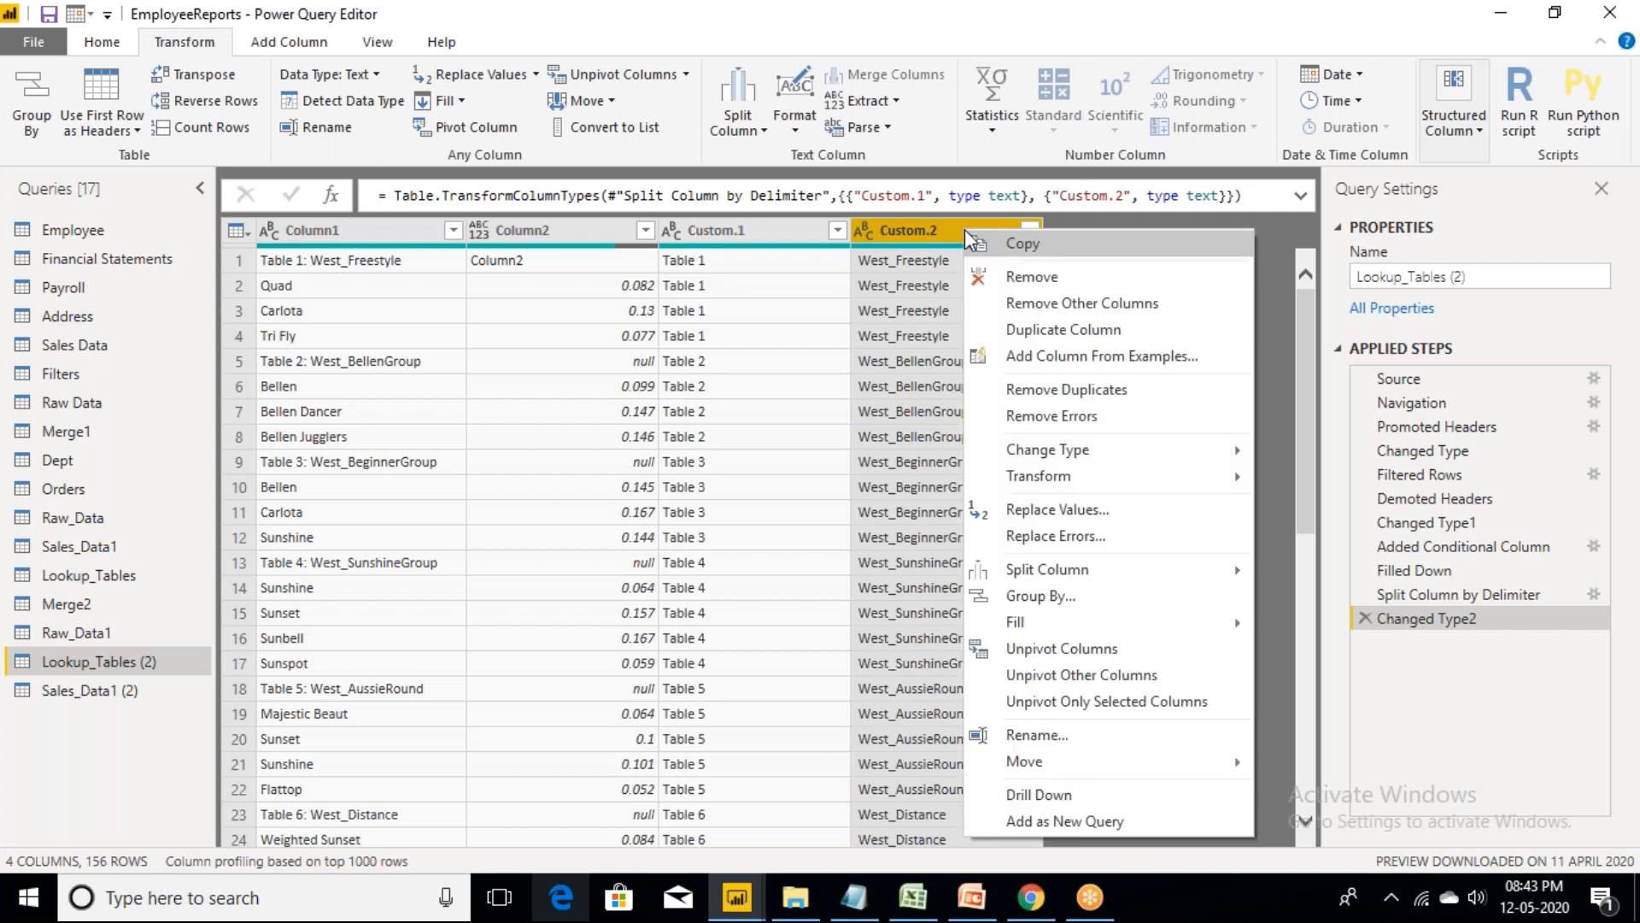
mouse_move(1073, 571)
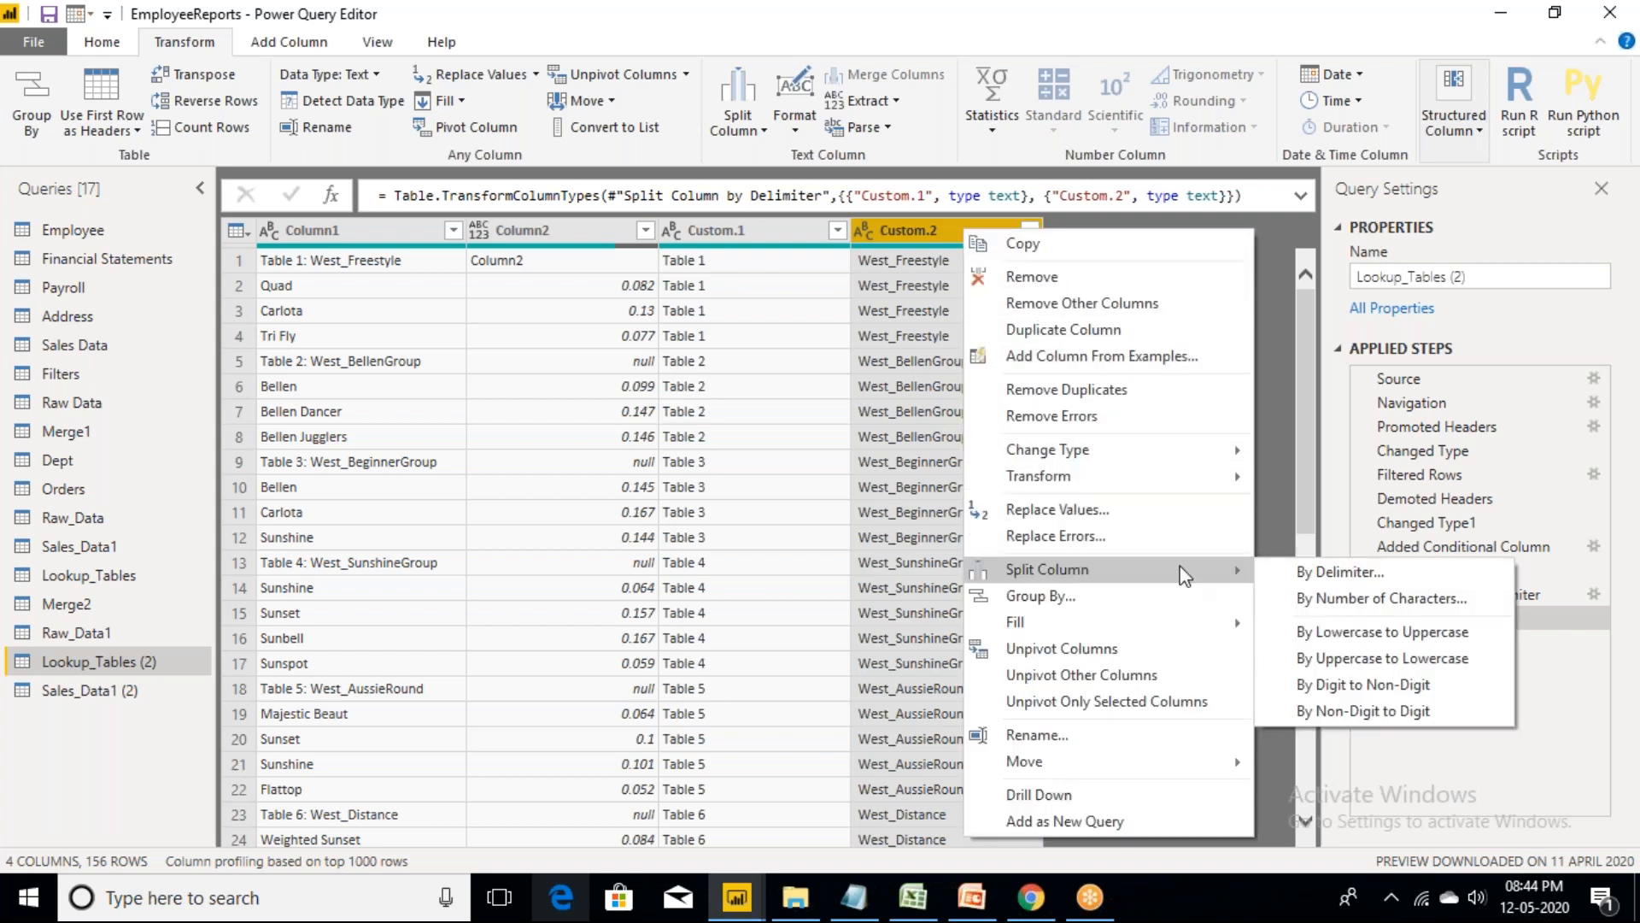
click(1330, 574)
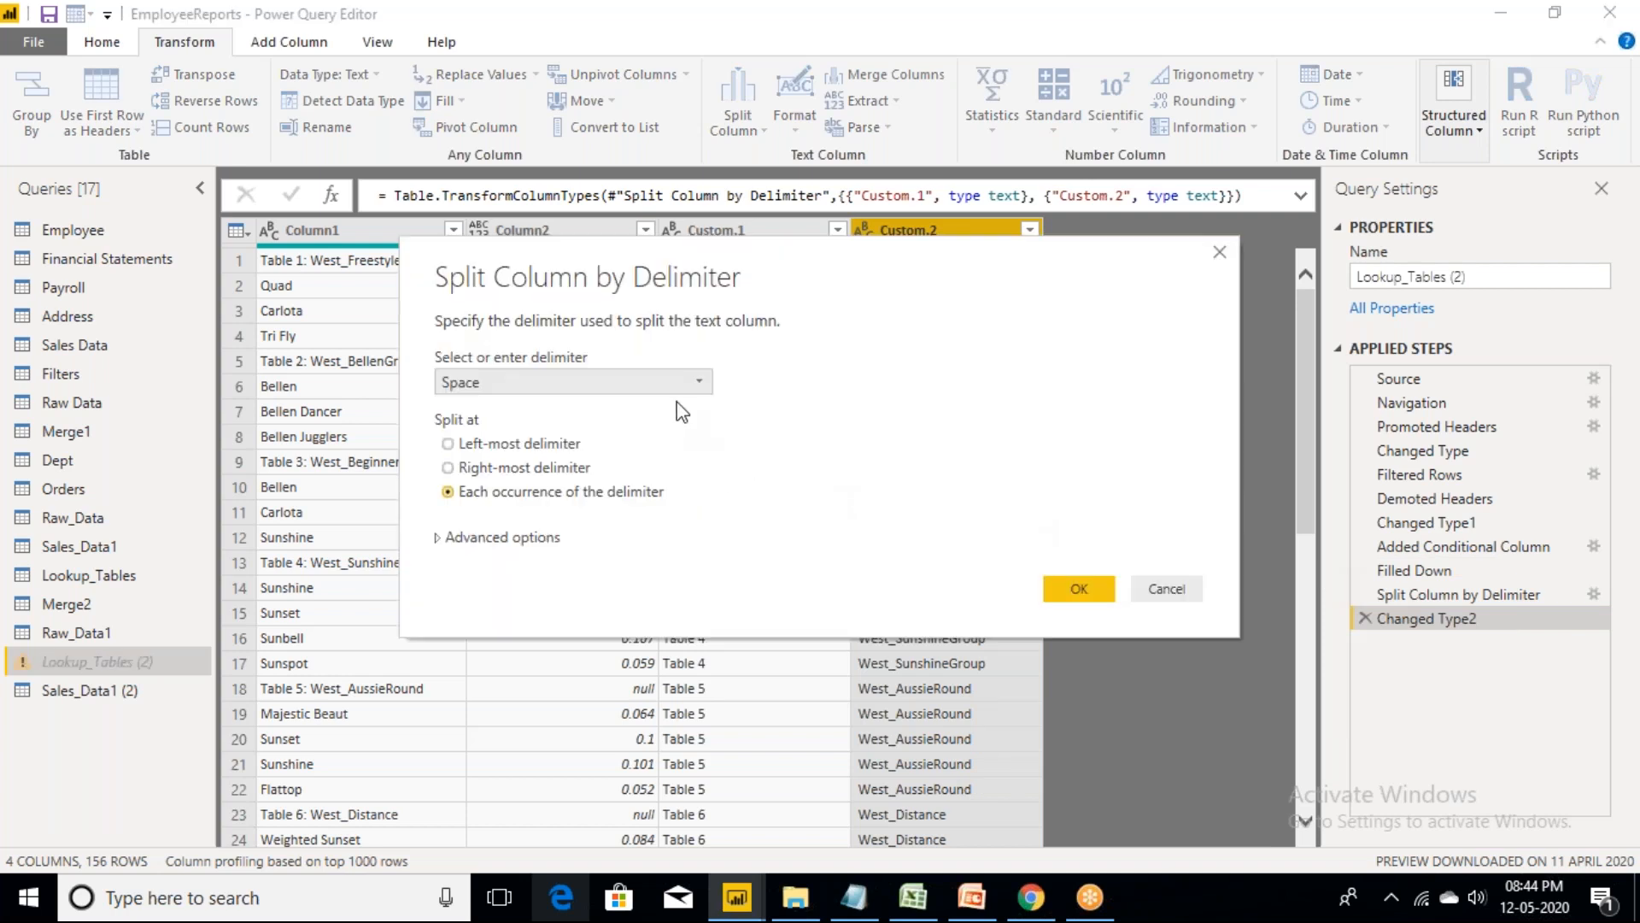
click(699, 386)
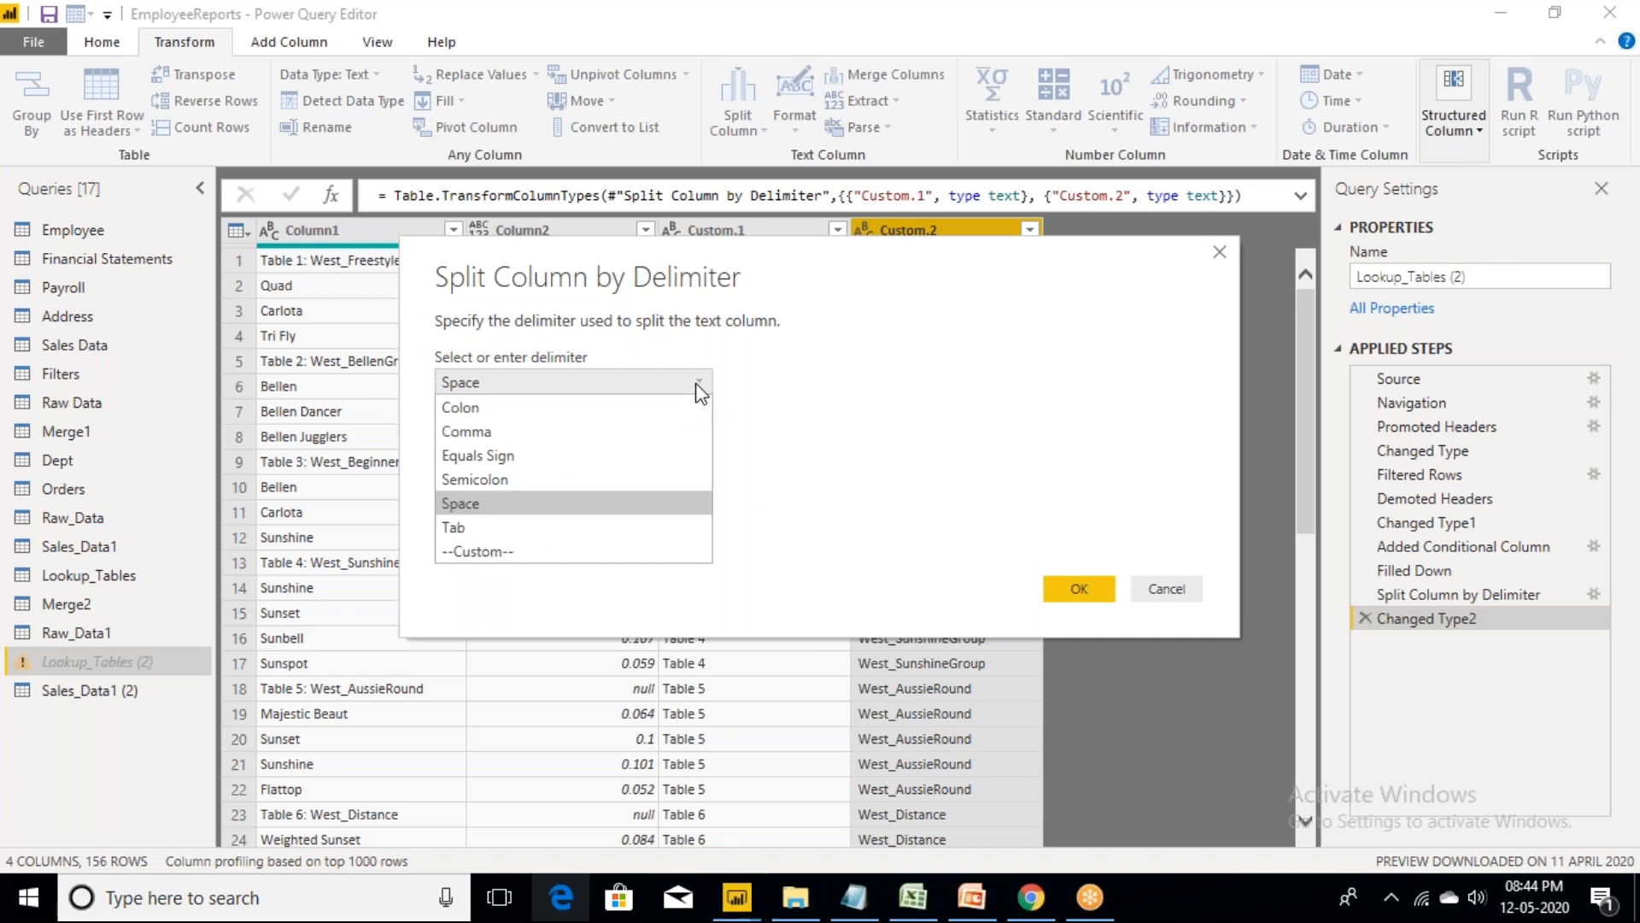
click(486, 571)
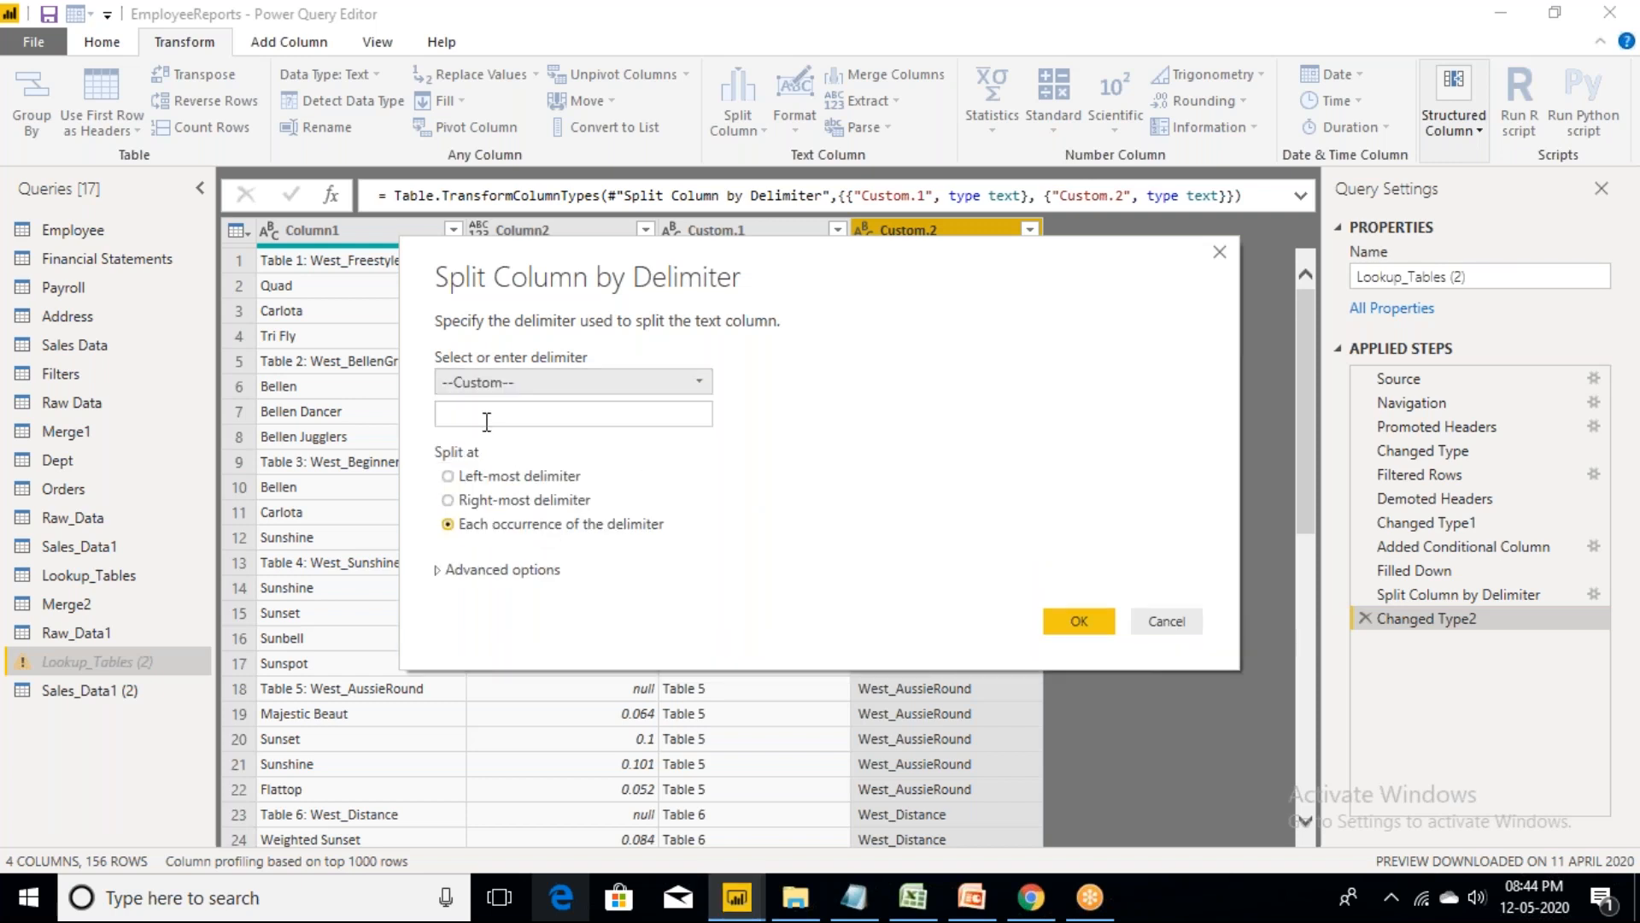
text(_)
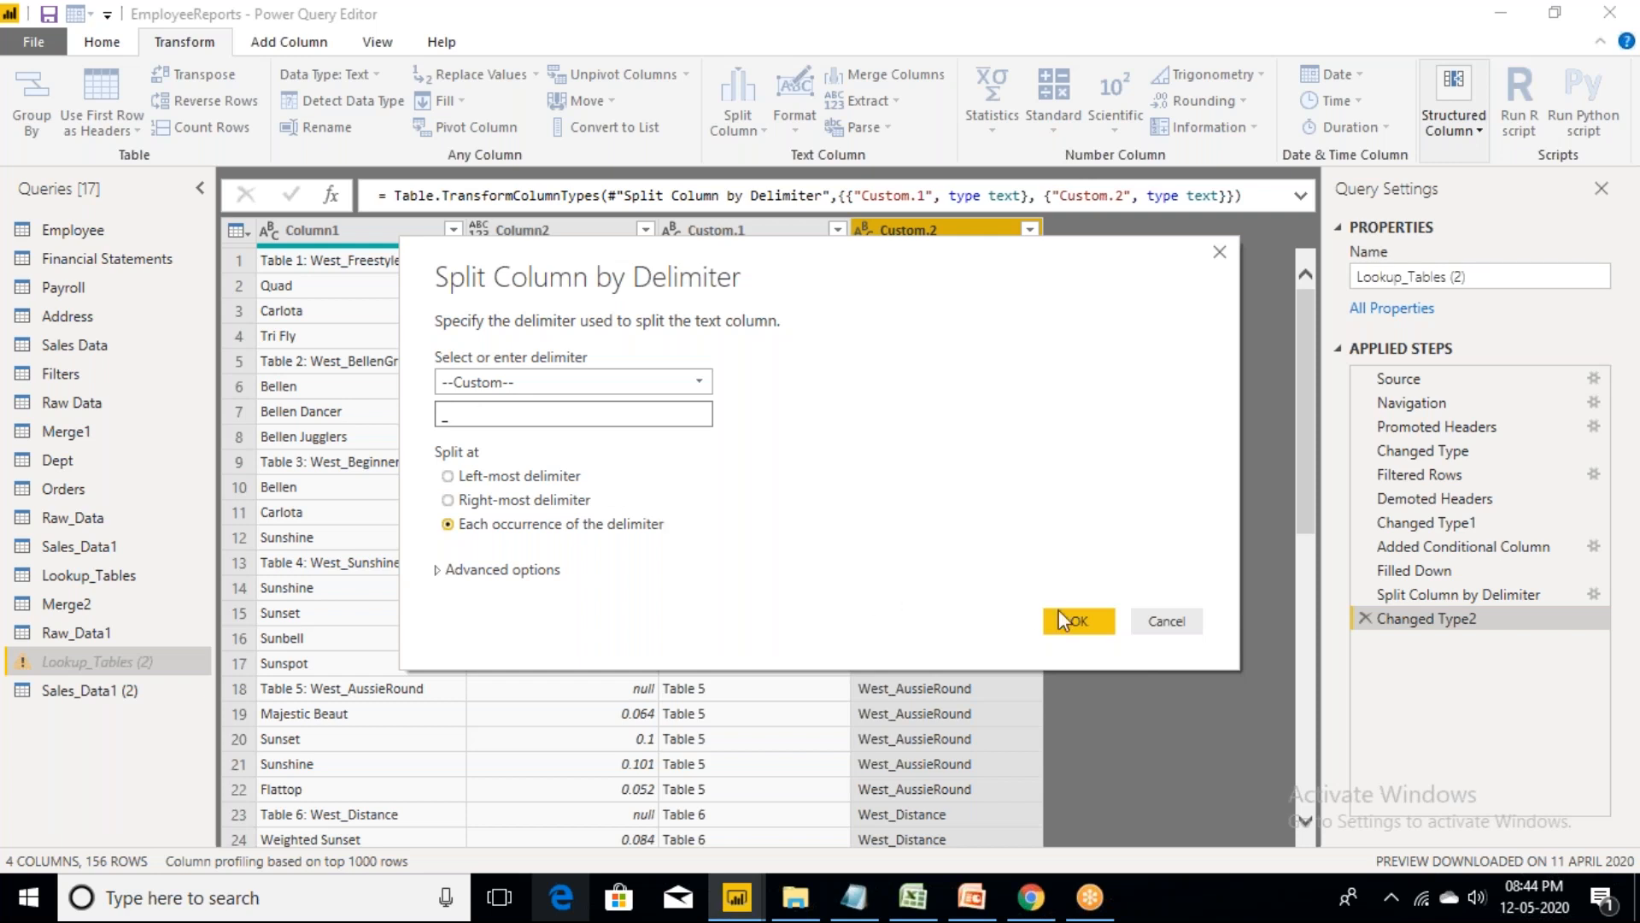
click(1078, 620)
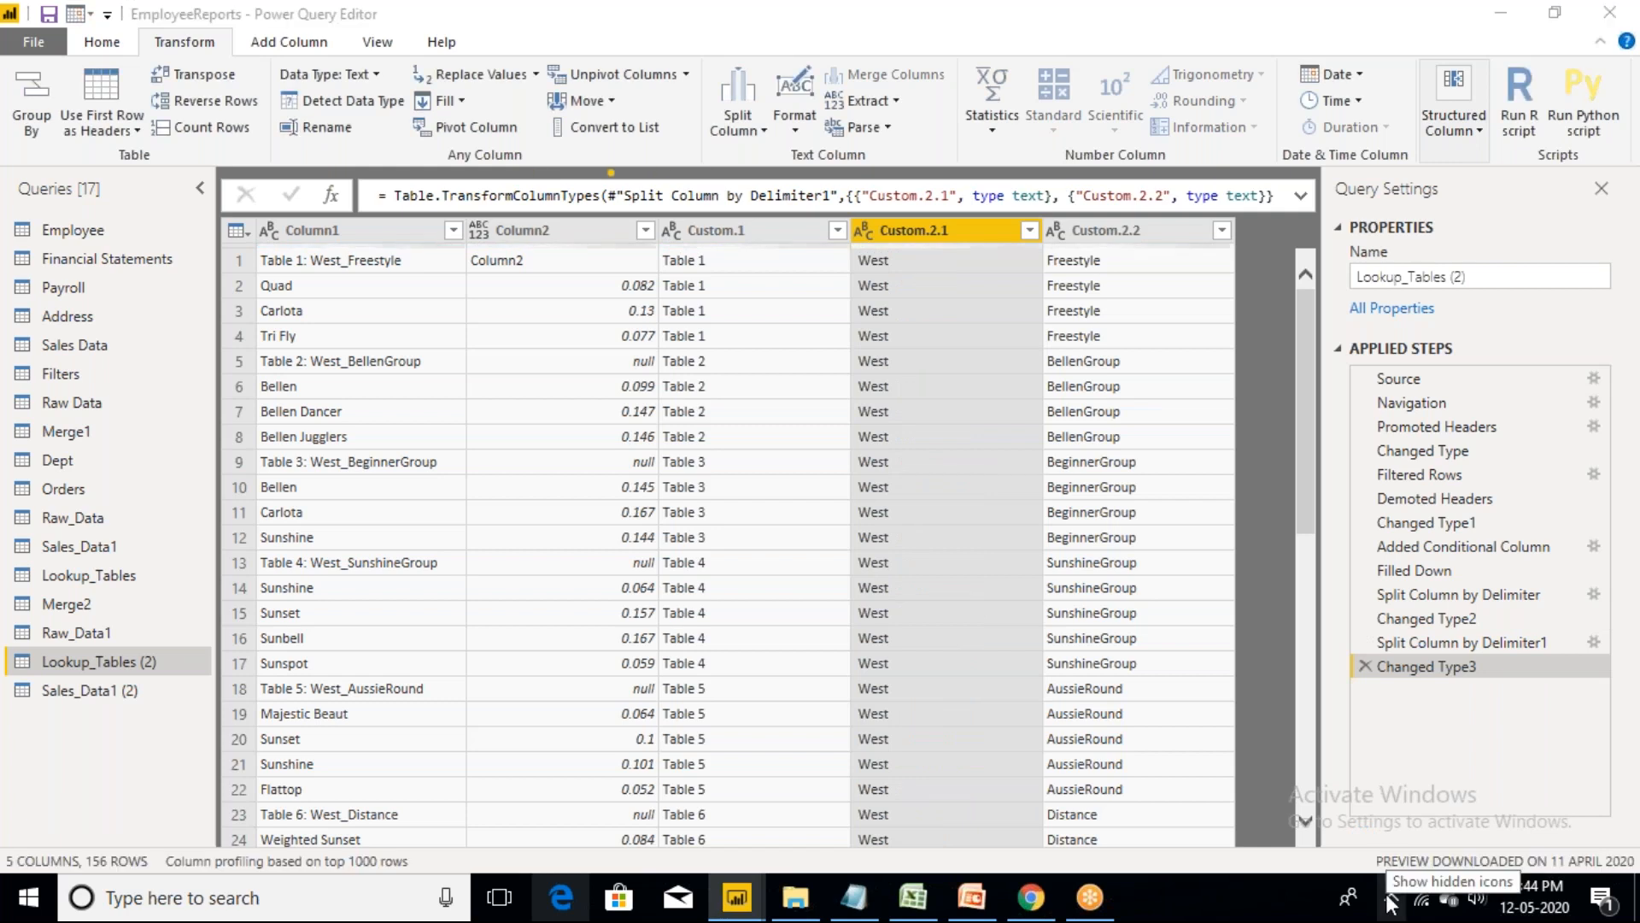
- Rename the Custom.2.1 column to Region
click(1389, 897)
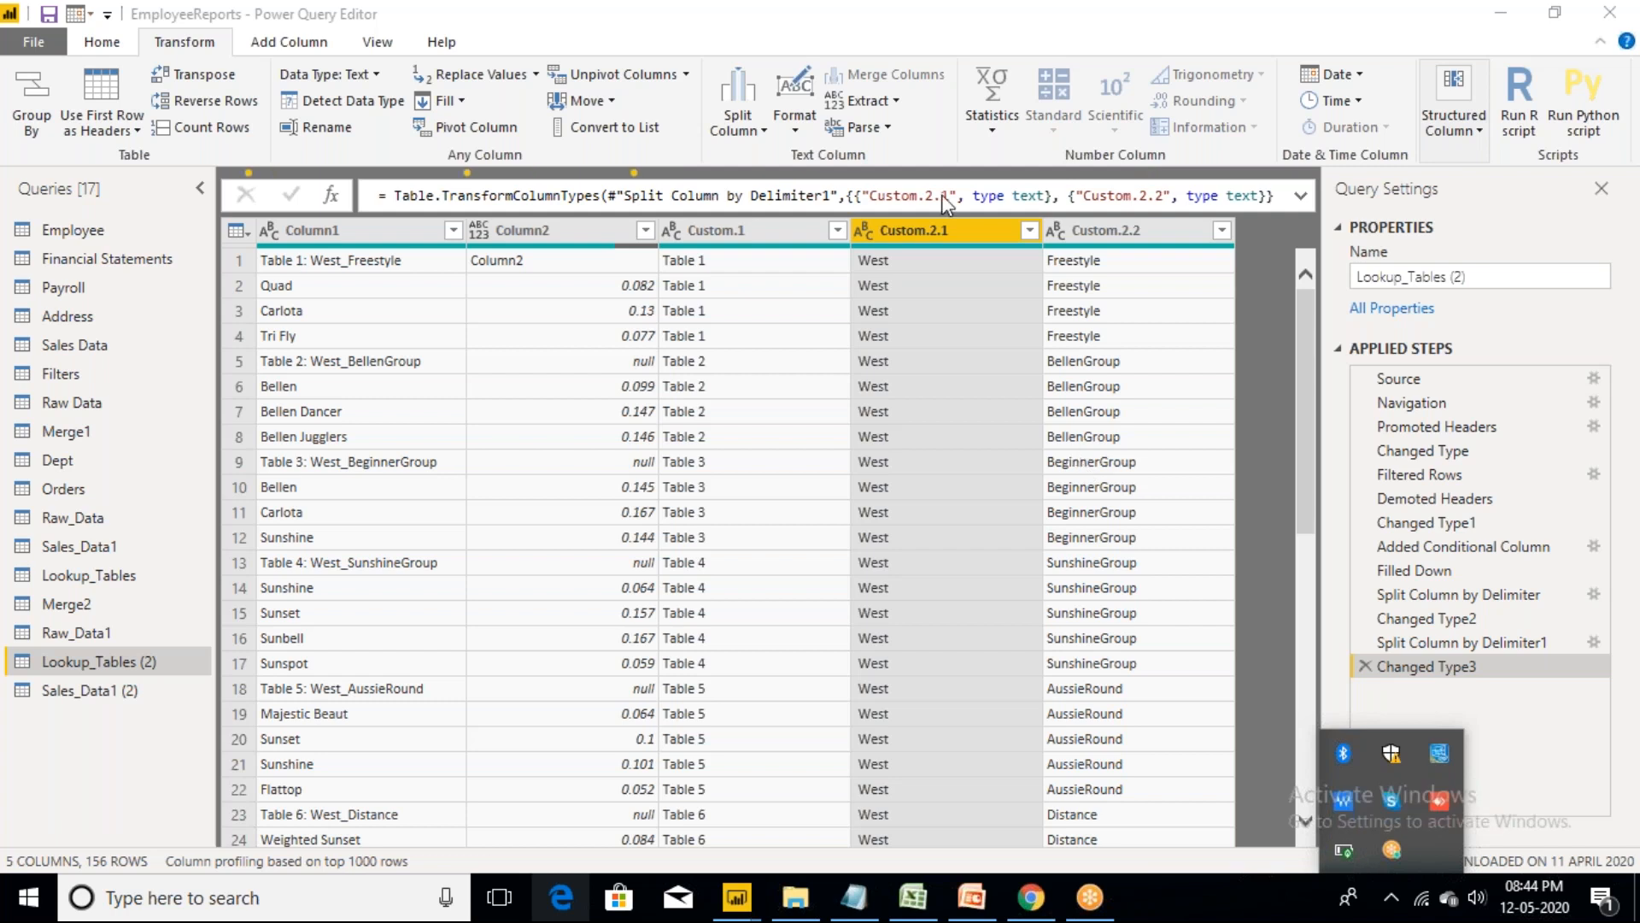
double_click(945, 234)
key(BackSpace)
text(R)
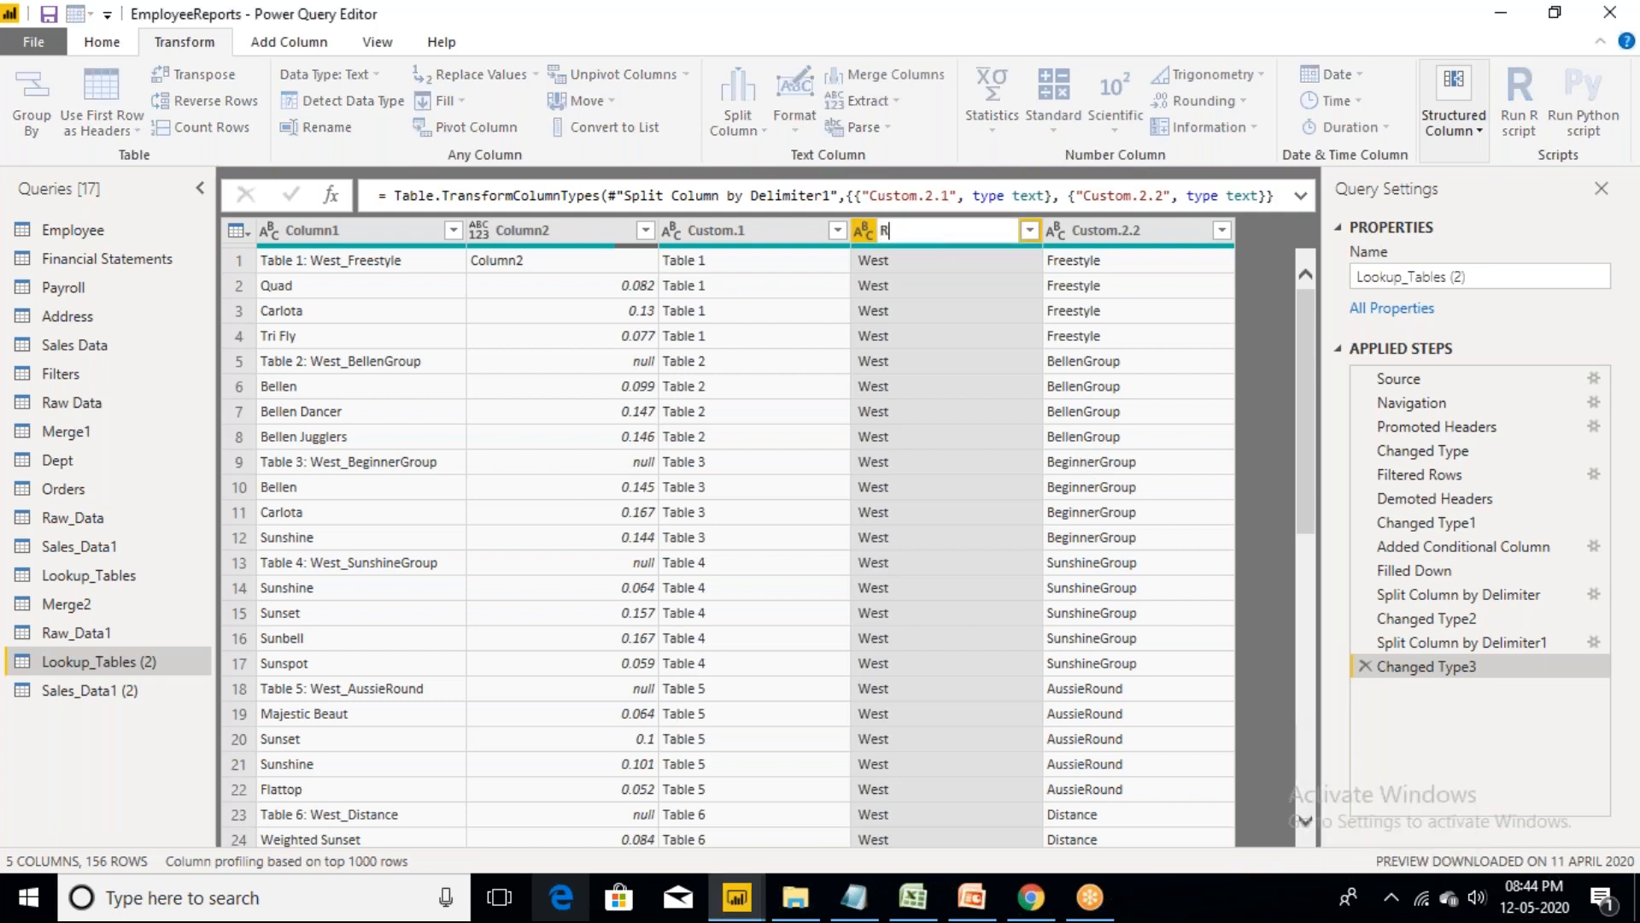
text(egion)
key(Return)
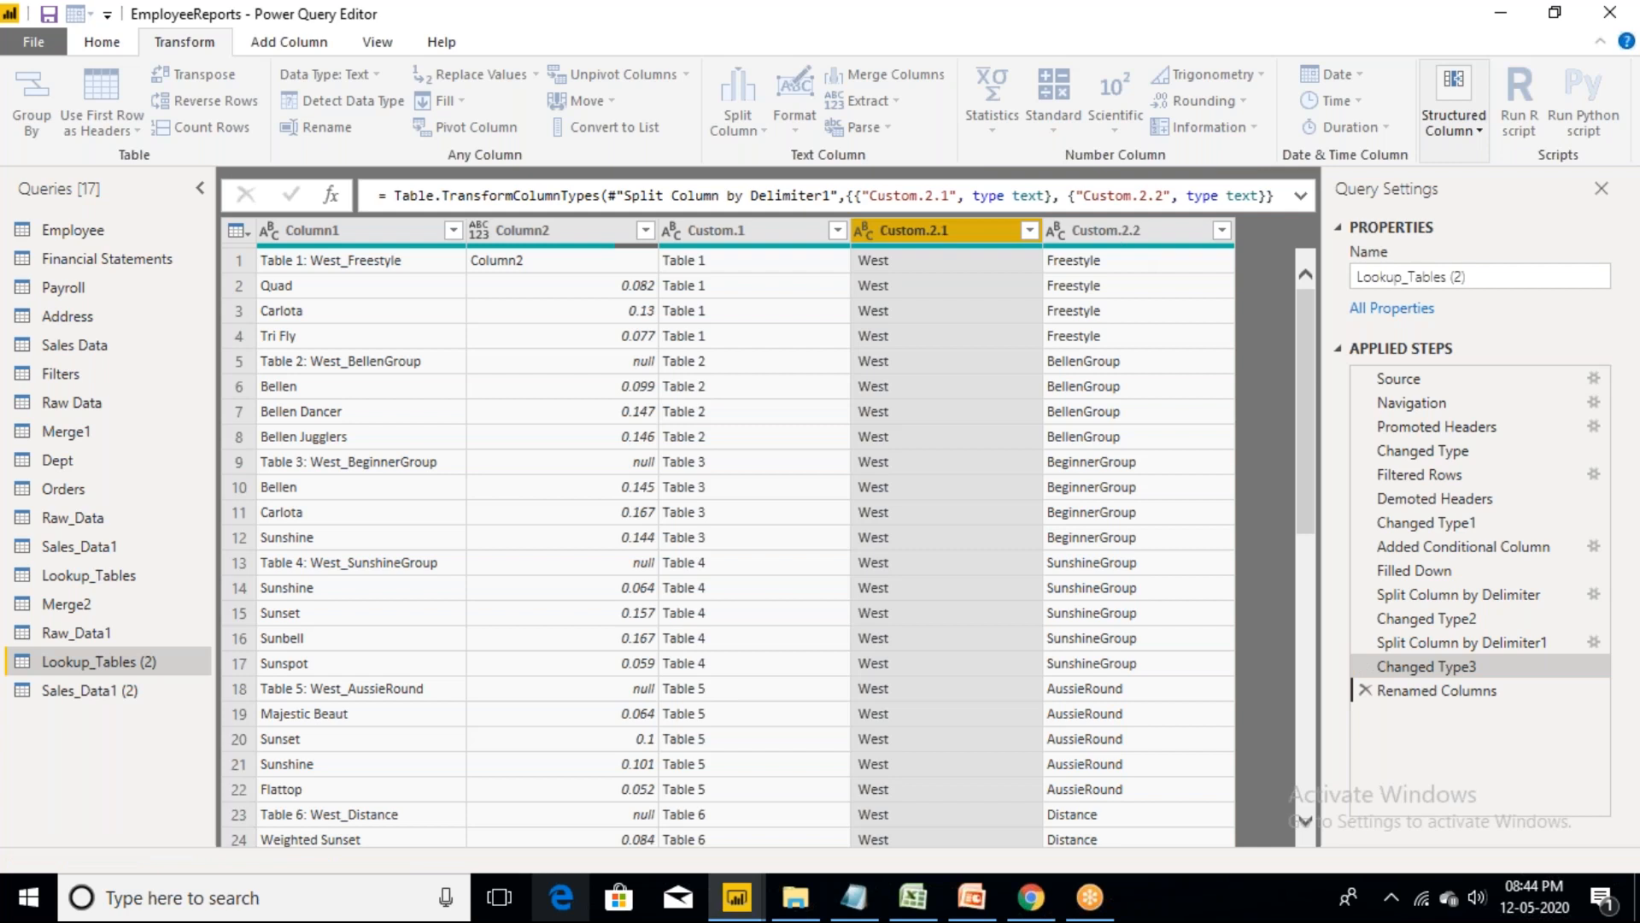
- Rename the Custom.2.2 column to ProductCategory
double_click(1120, 230)
key(BackSpace)
key(BackSpace)
key(BackSpace)
key(BackSpace)
key(BackSpace)
key(BackSpace)
key(BackSpace)
key(BackSpace)
key(BackSpace)
key(BackSpace)
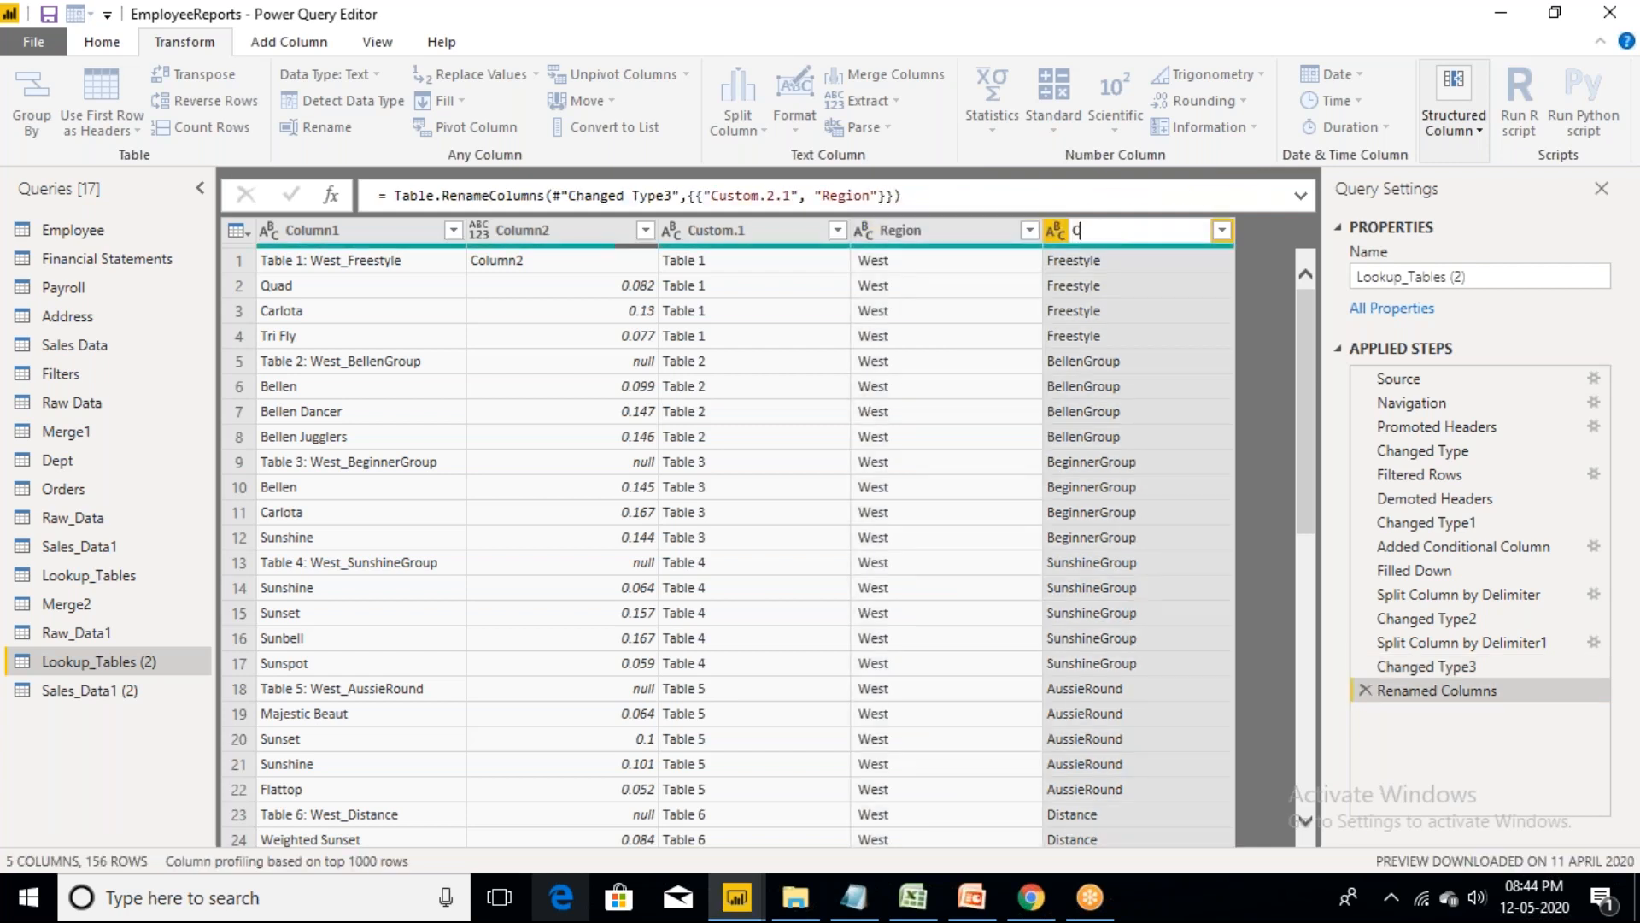
text(ProductCategory)
key(Escape)
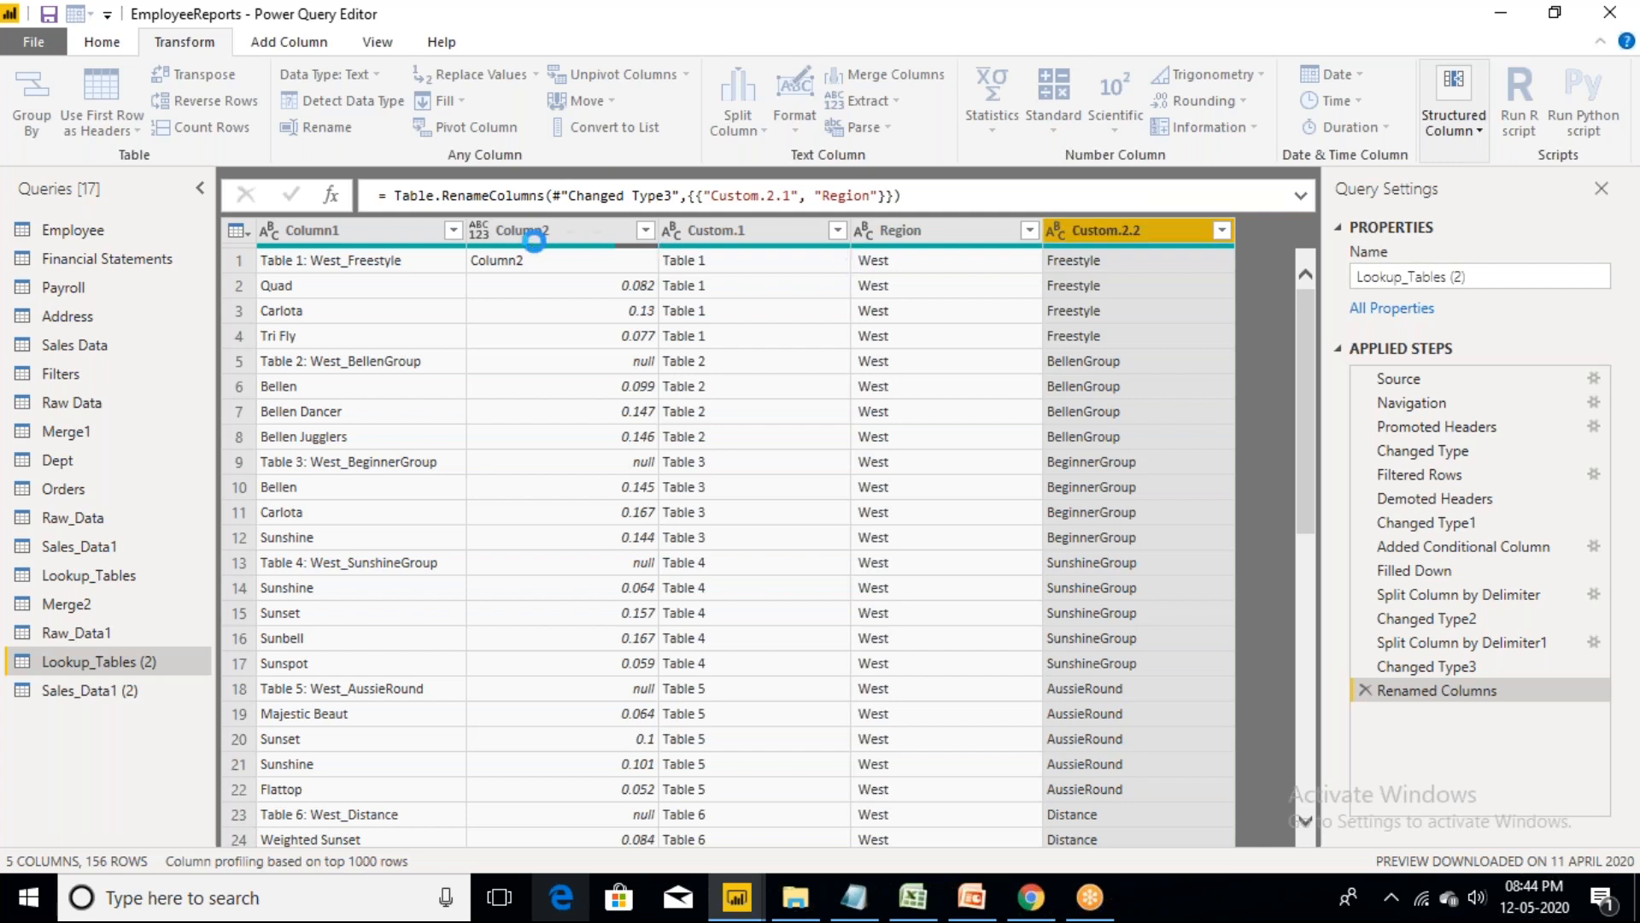
- Filter the null rows out of Column2
click(476, 236)
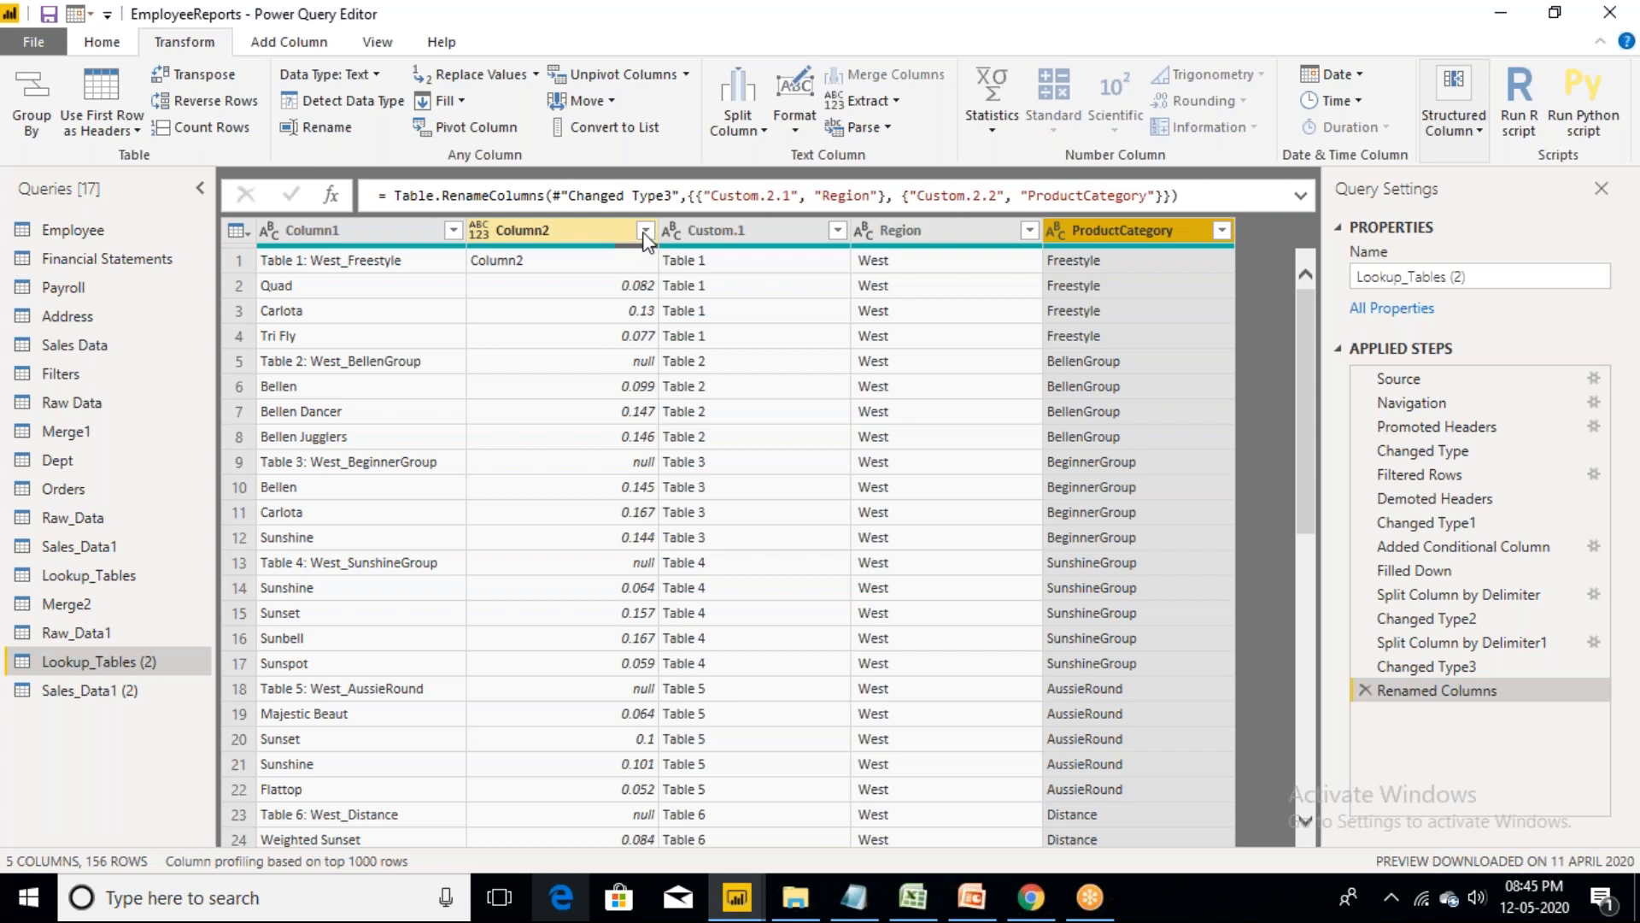
click(645, 230)
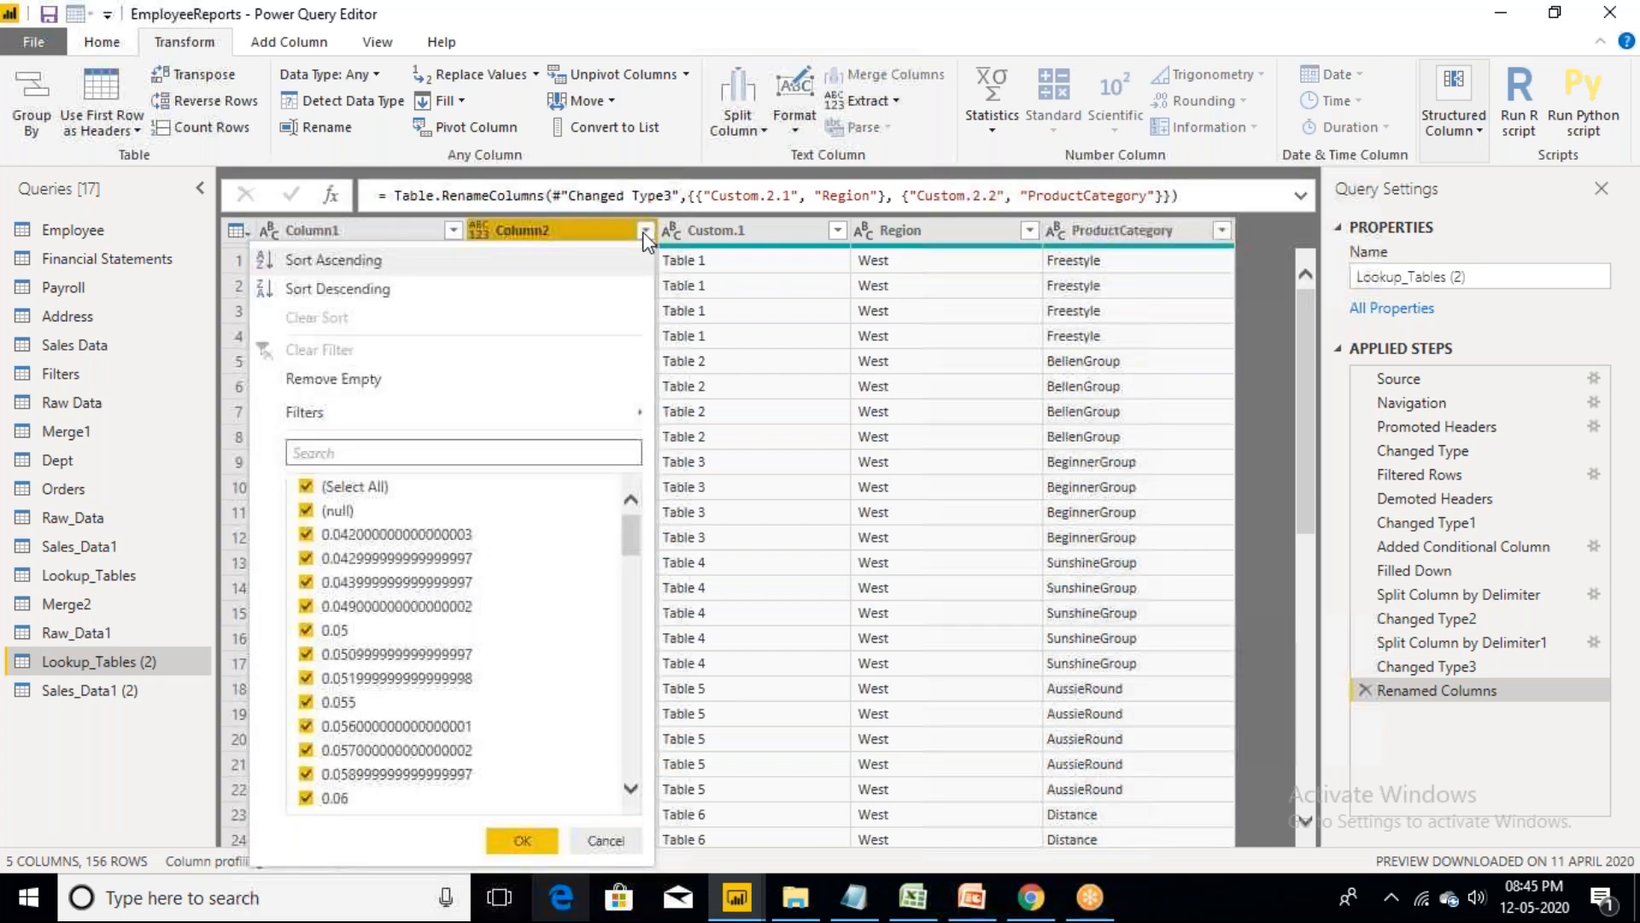
click(306, 510)
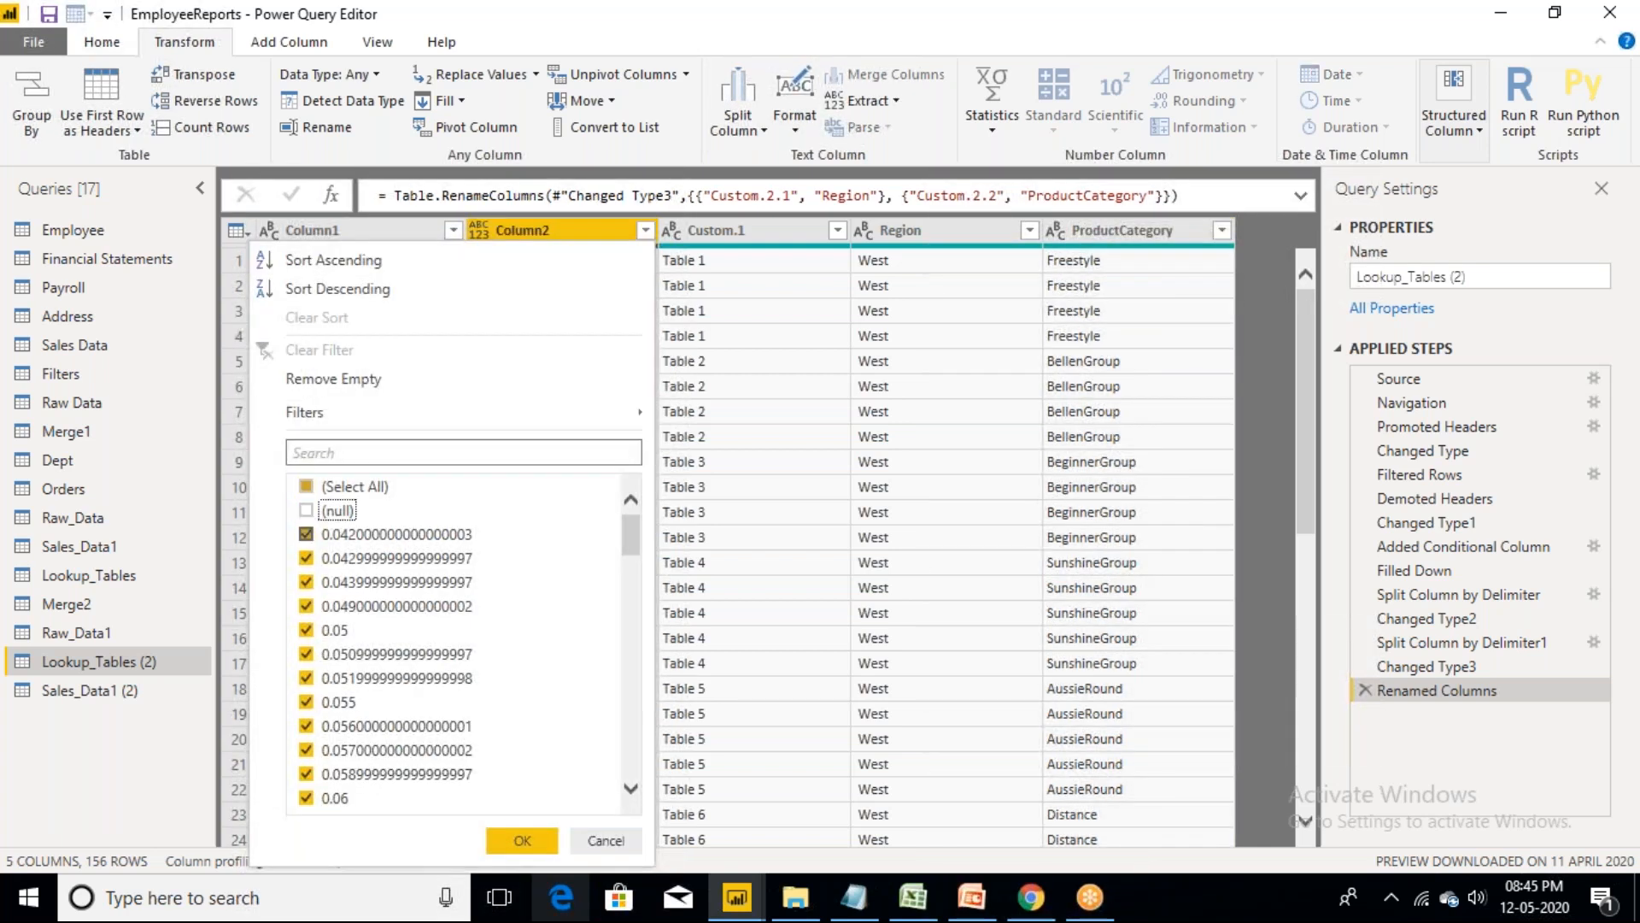
click(521, 840)
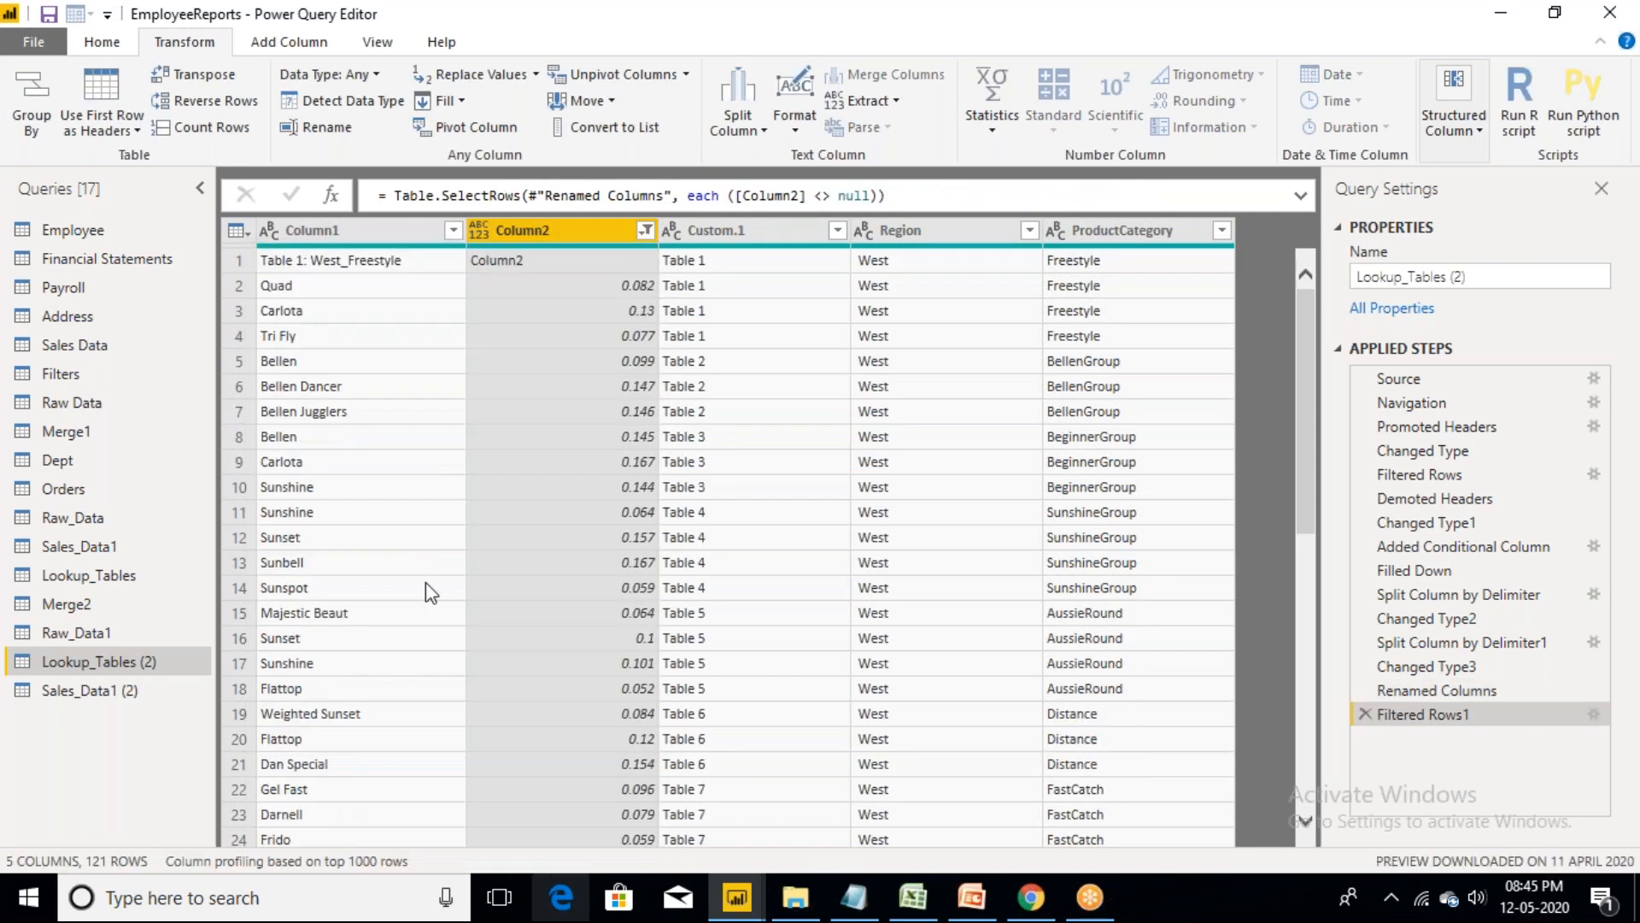
click(577, 267)
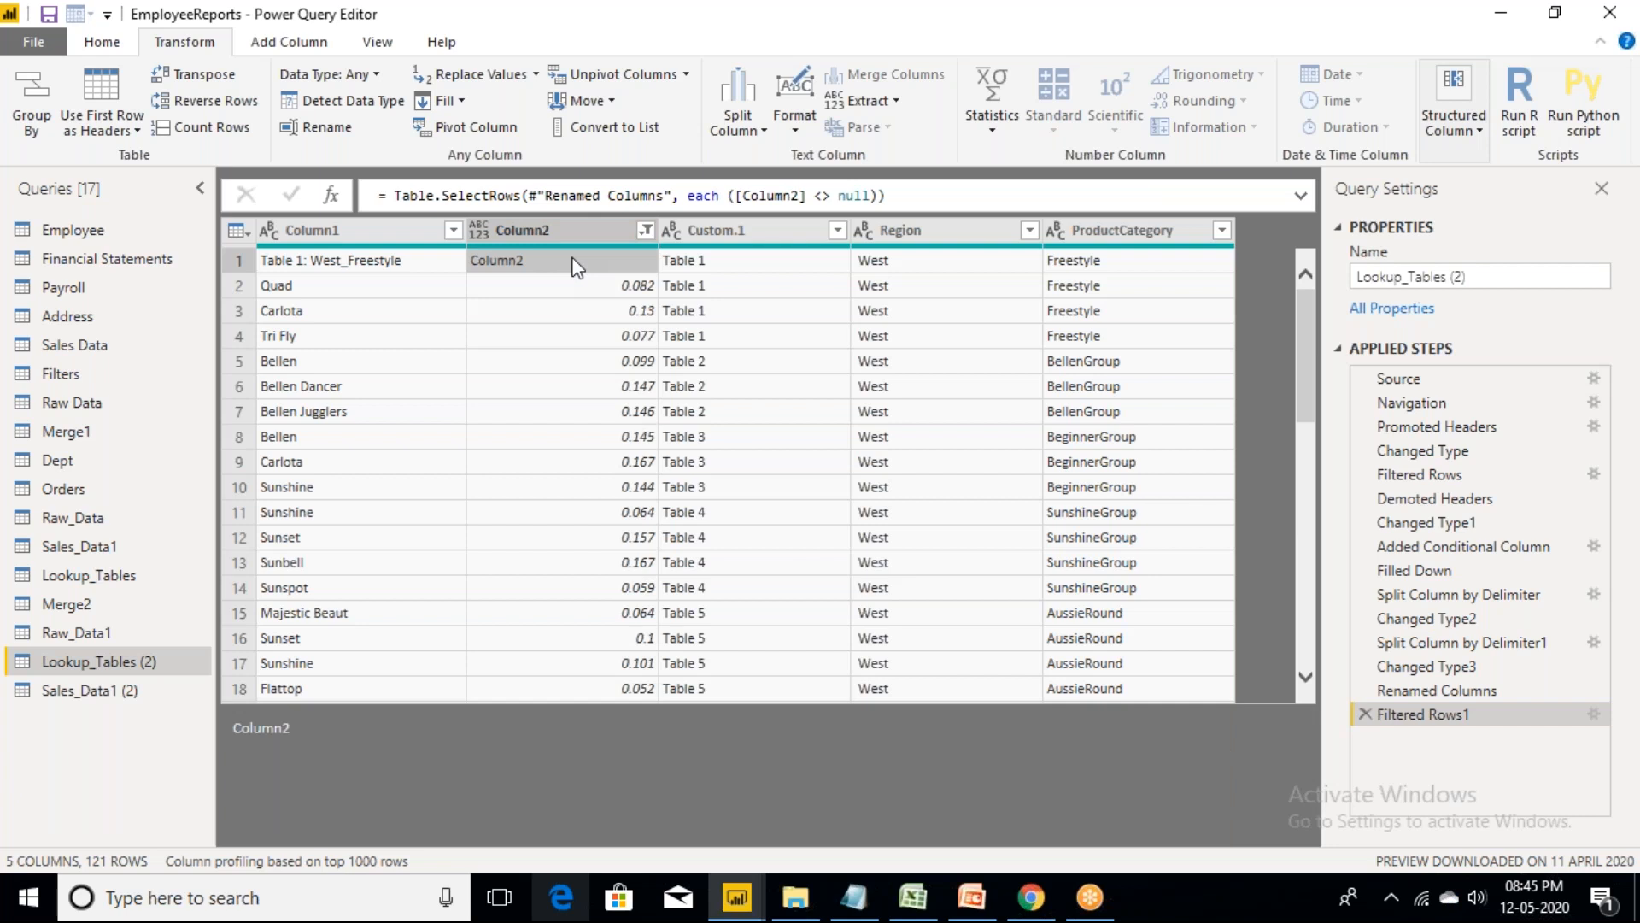
click(451, 230)
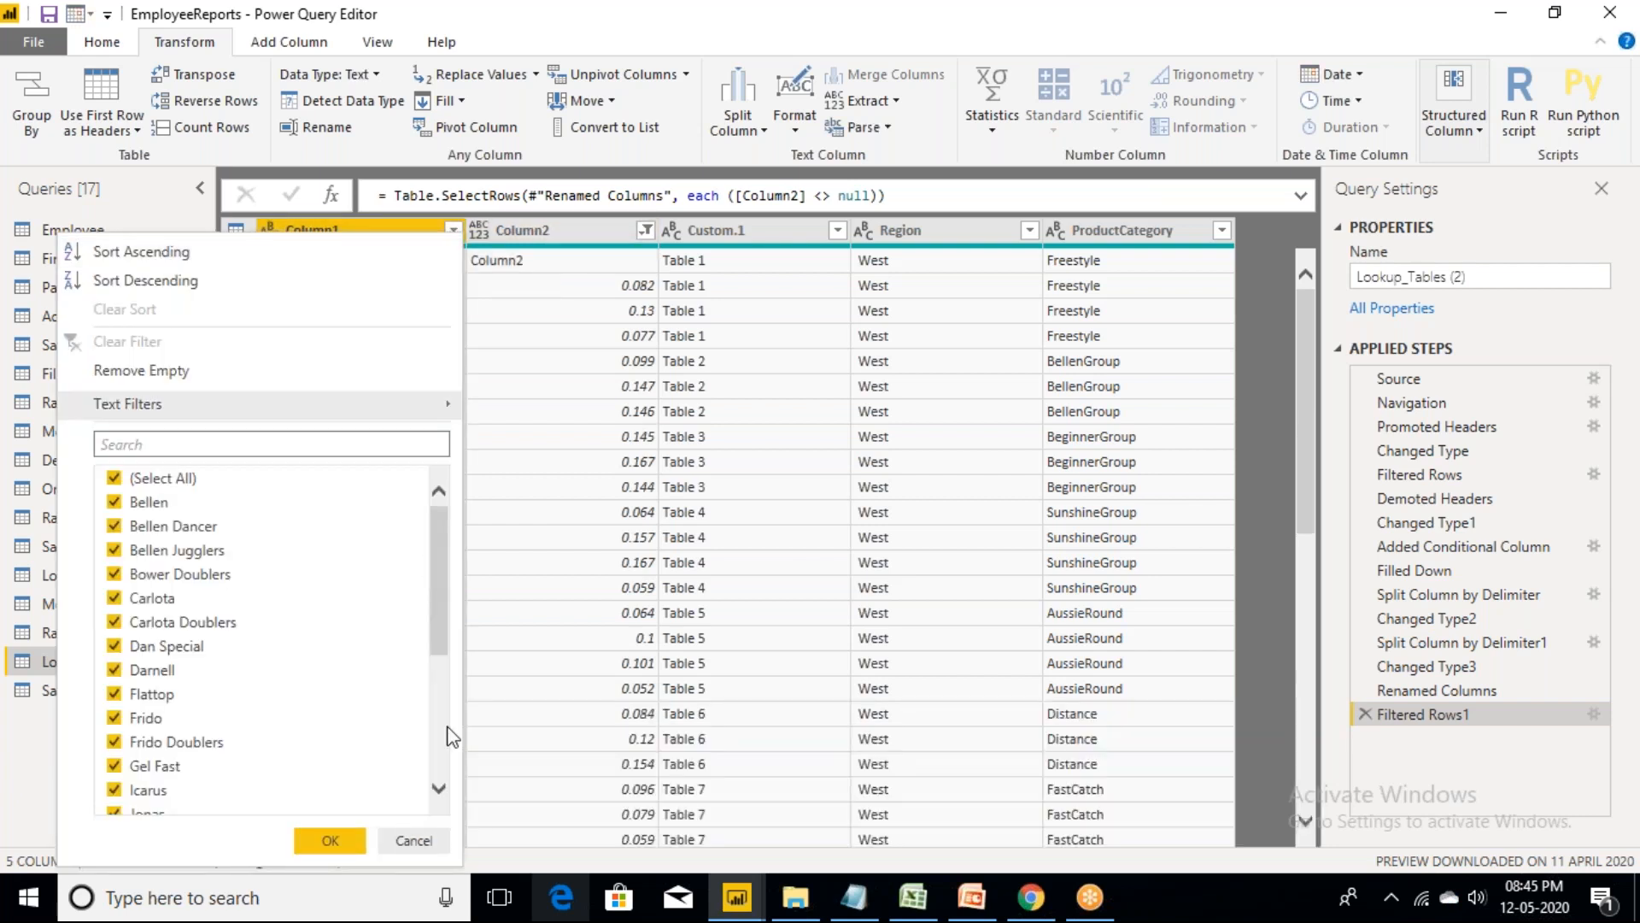
scroll(450, 752, down, 7)
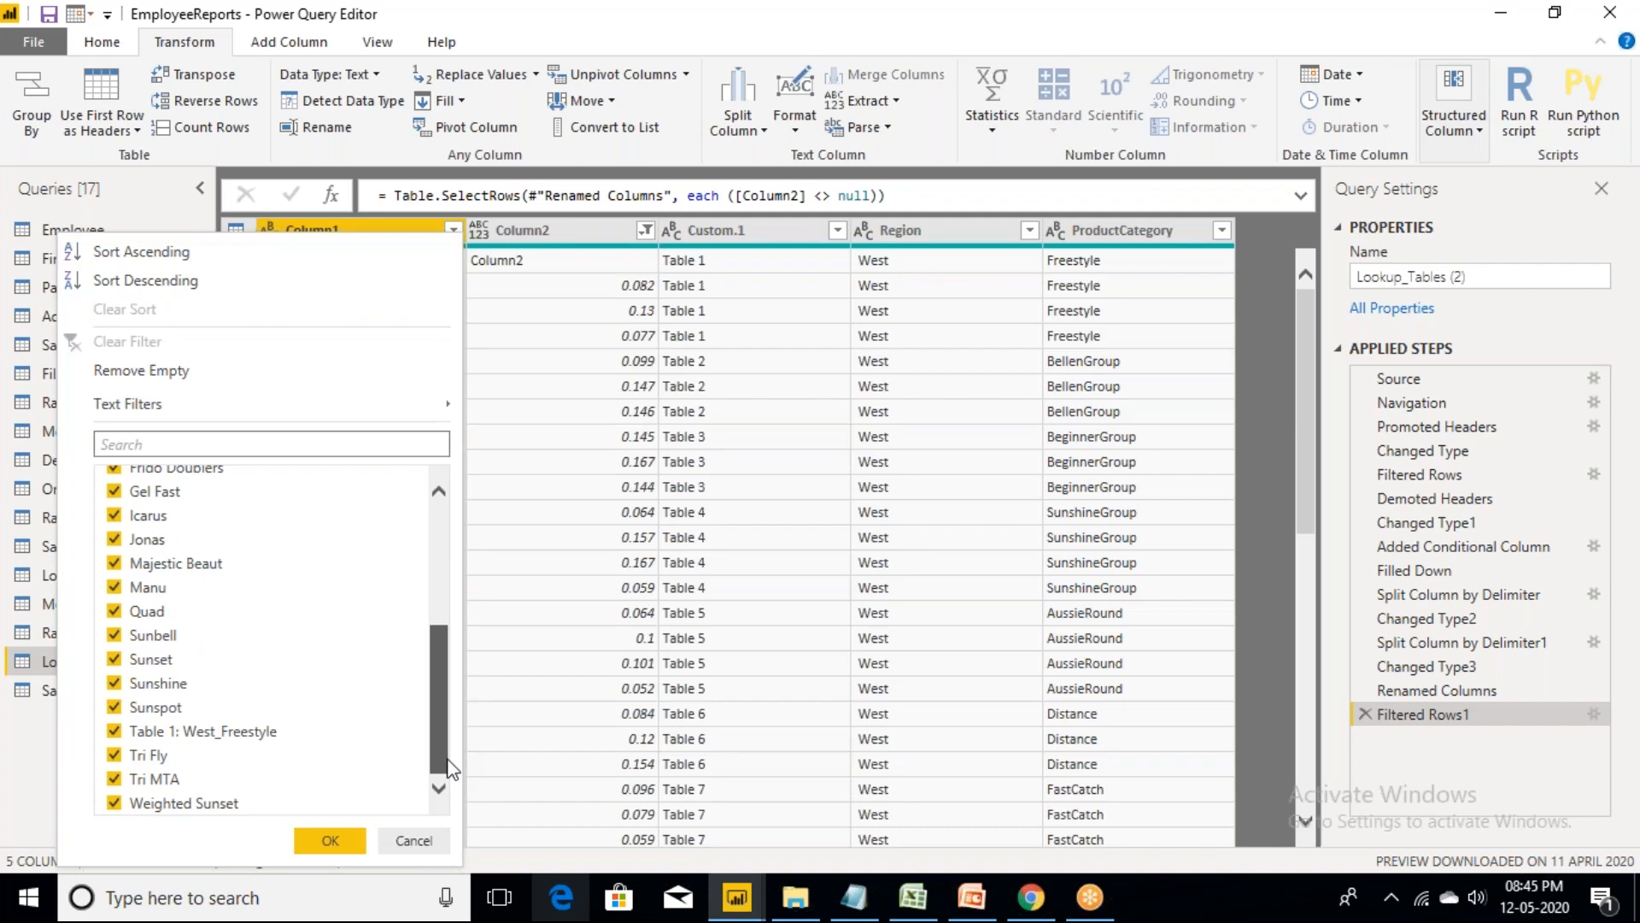
click(403, 844)
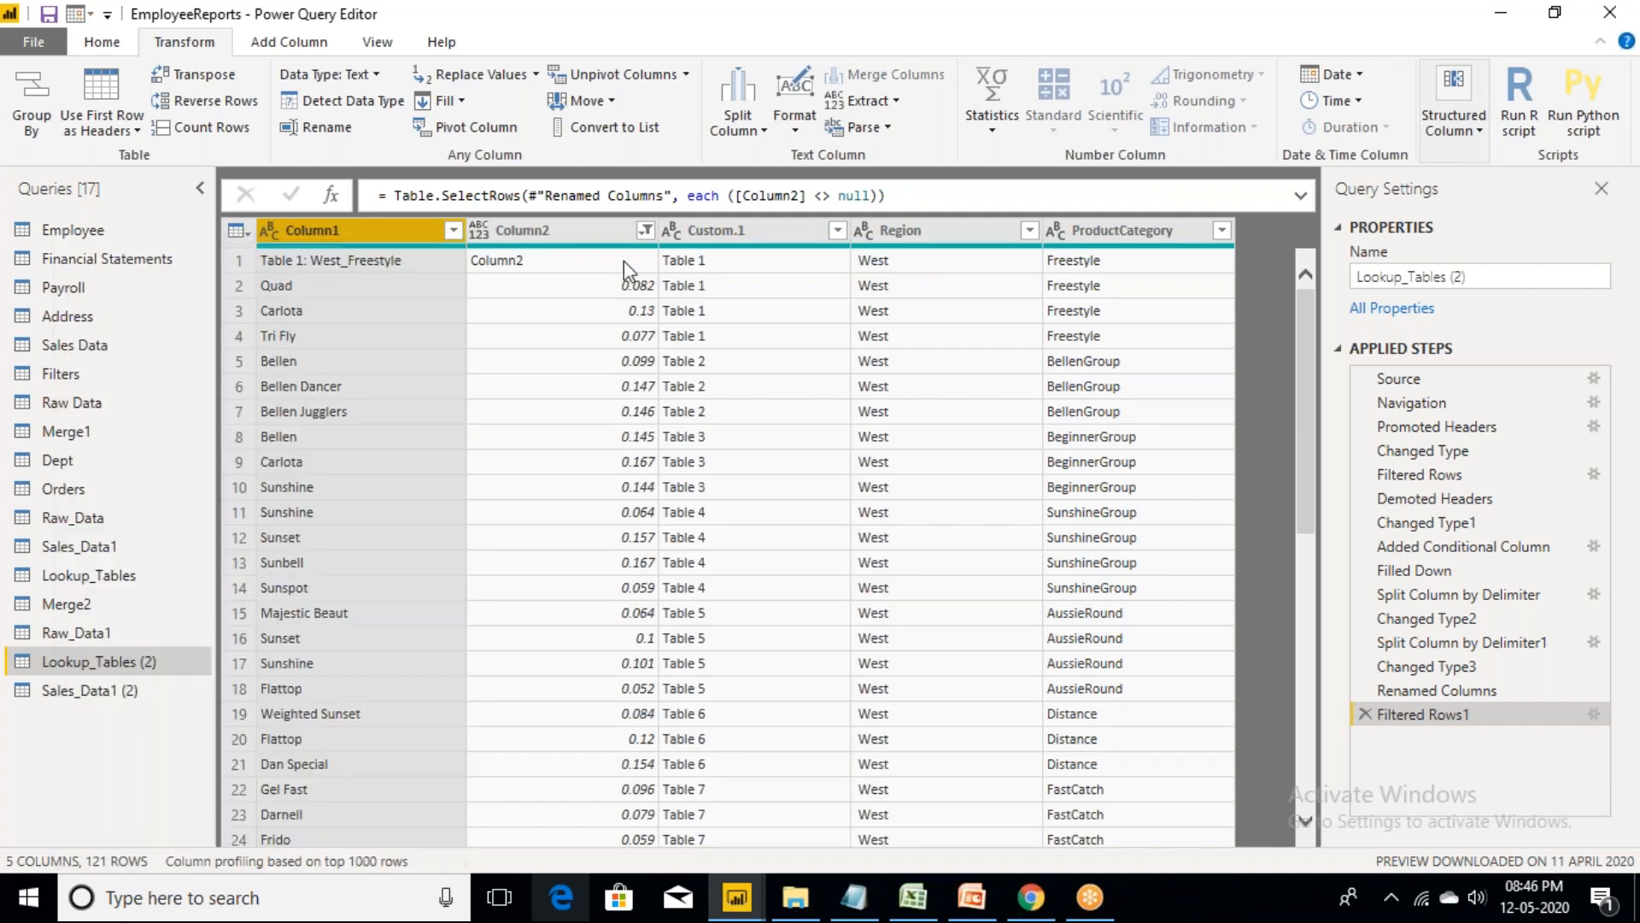
- Extend the Column2 filter to exclude the row holding the leftover header text "Column2"
click(645, 230)
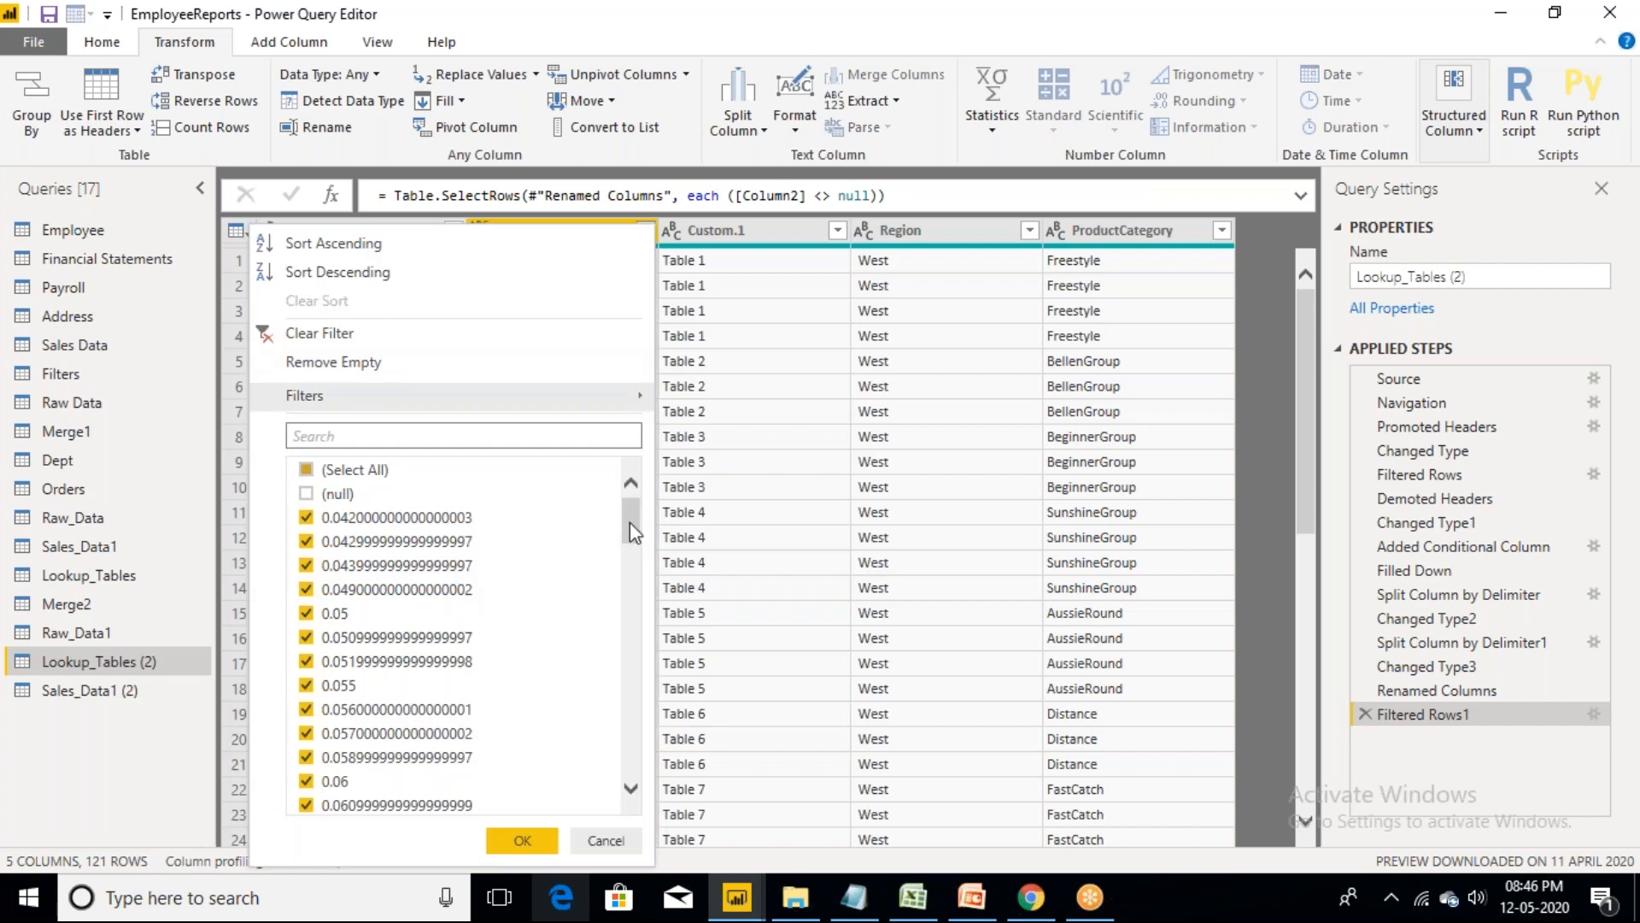
drag(630, 522, 434, 803)
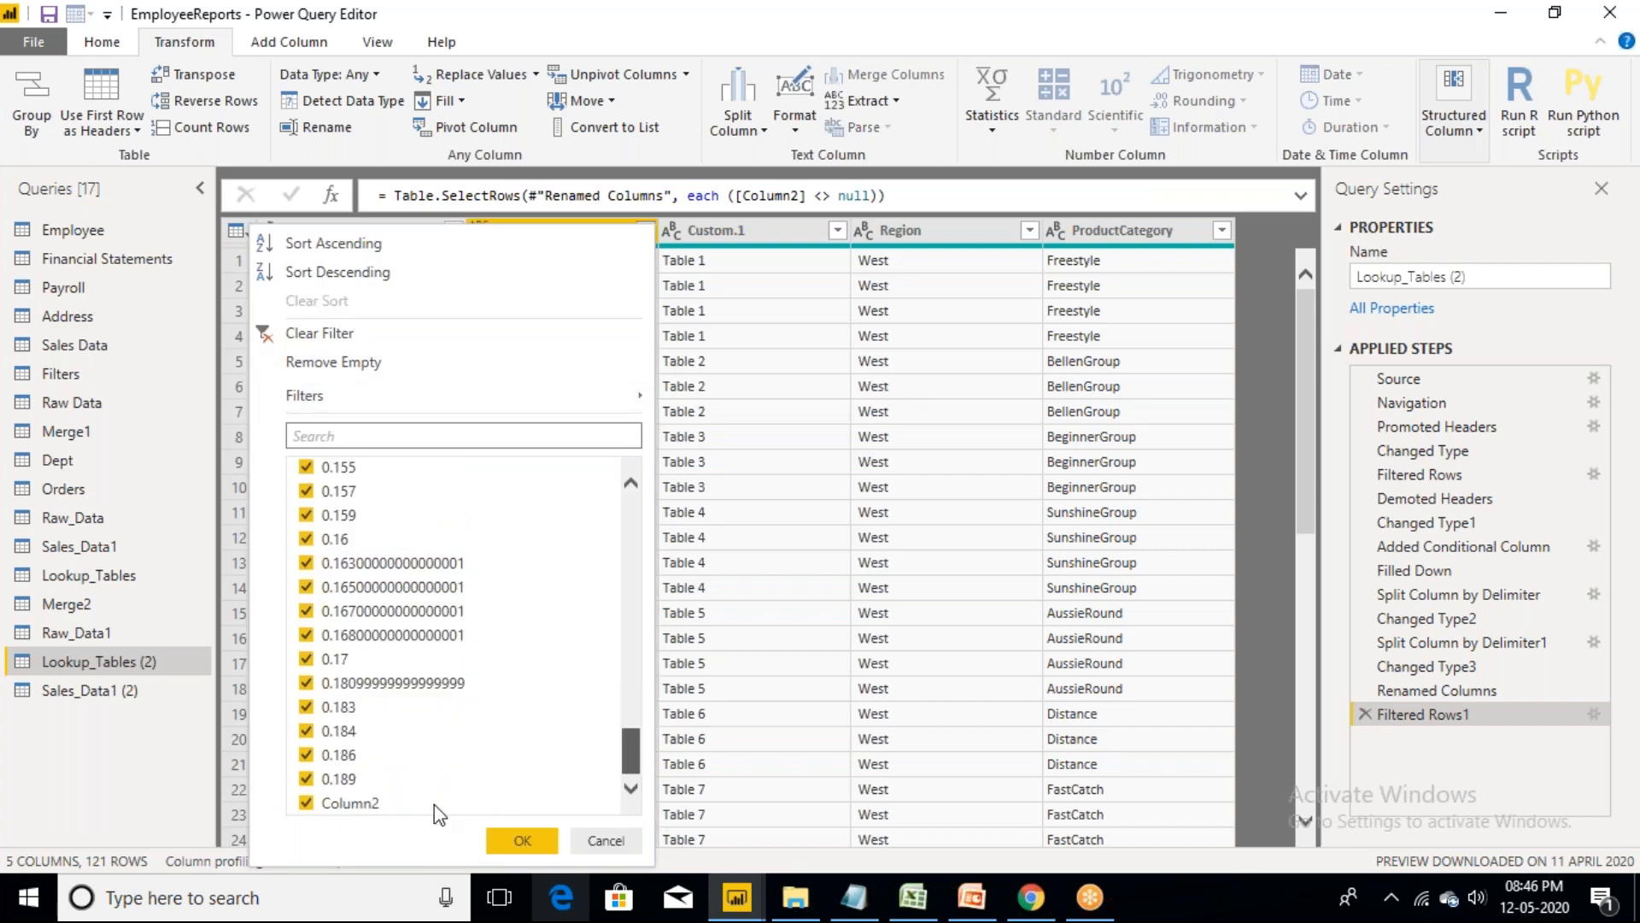
click(307, 803)
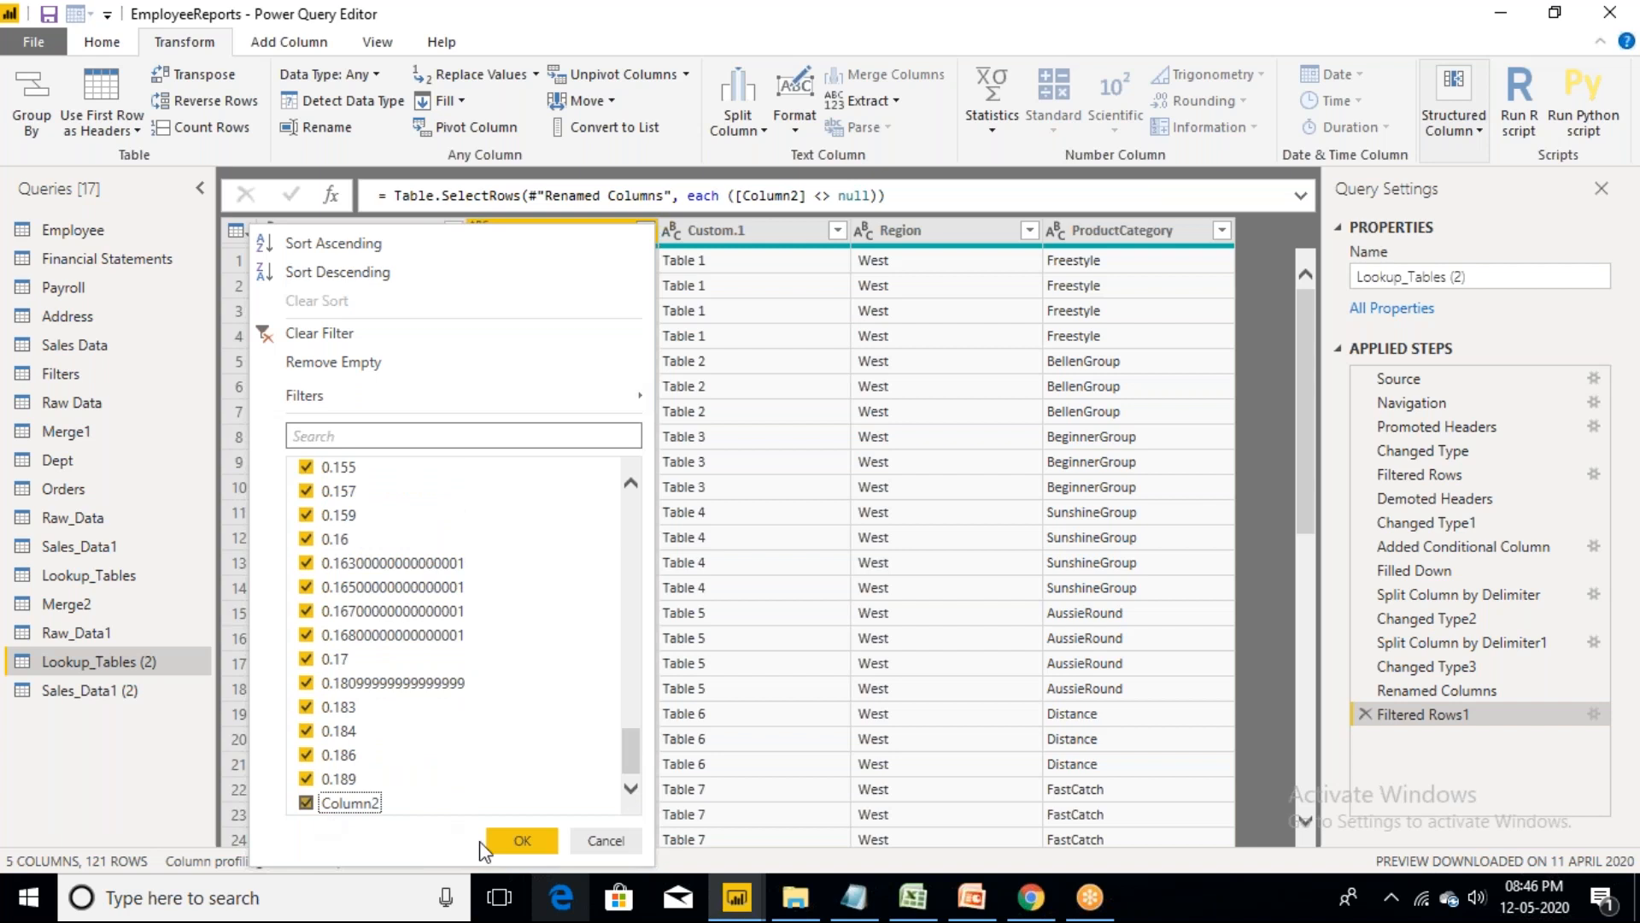
click(523, 842)
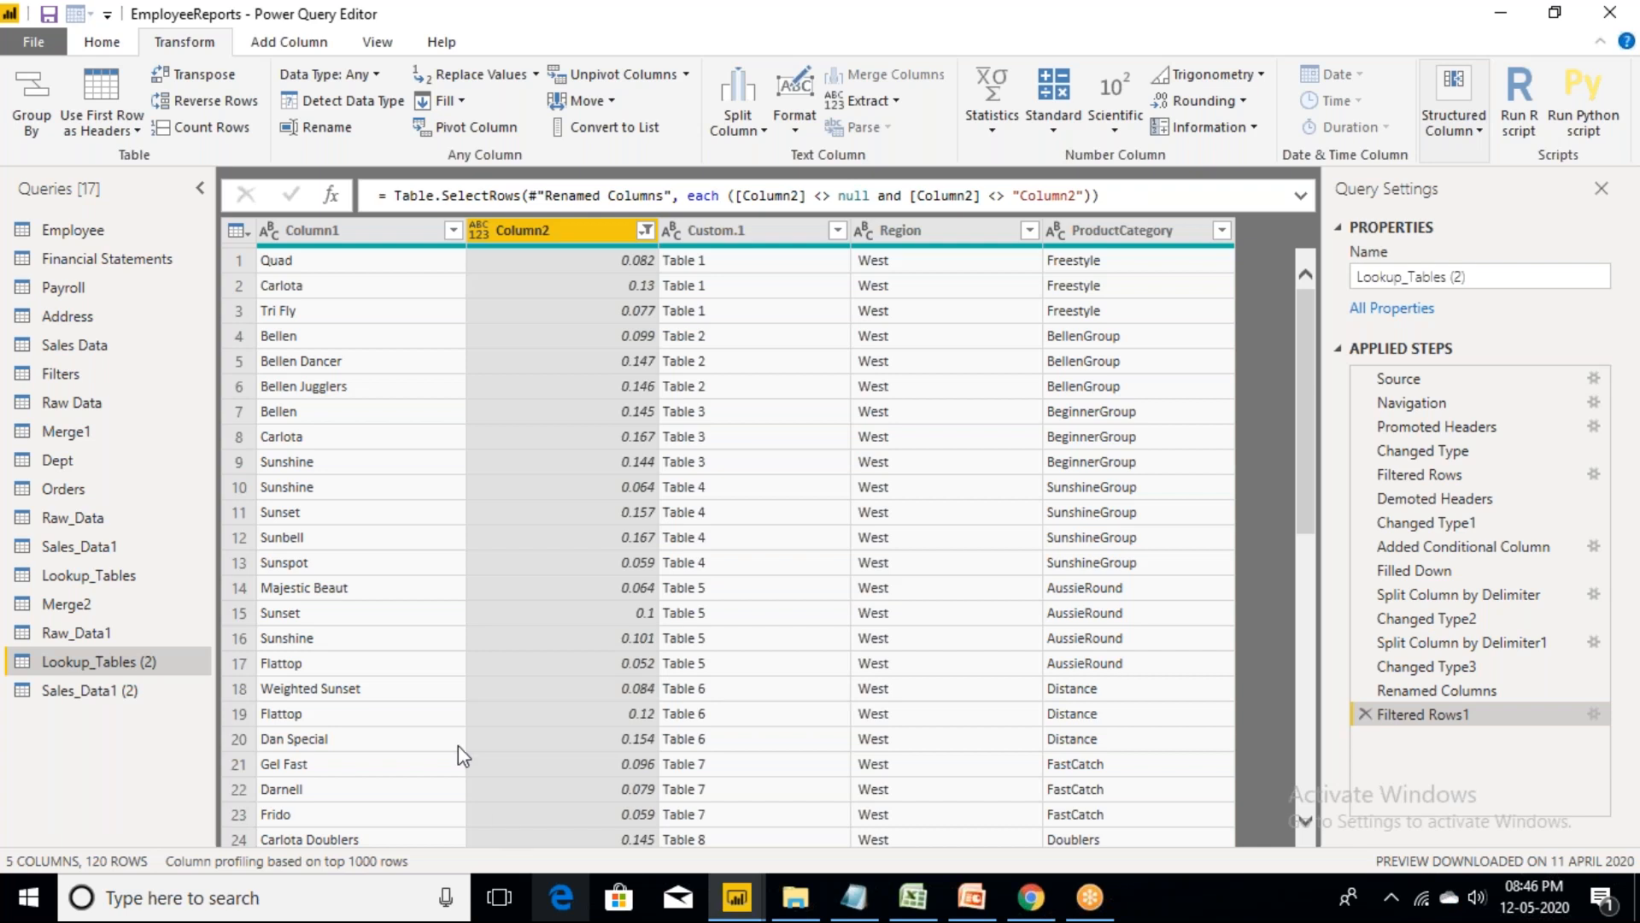
- Rename Column1 to Product
double_click(340, 234)
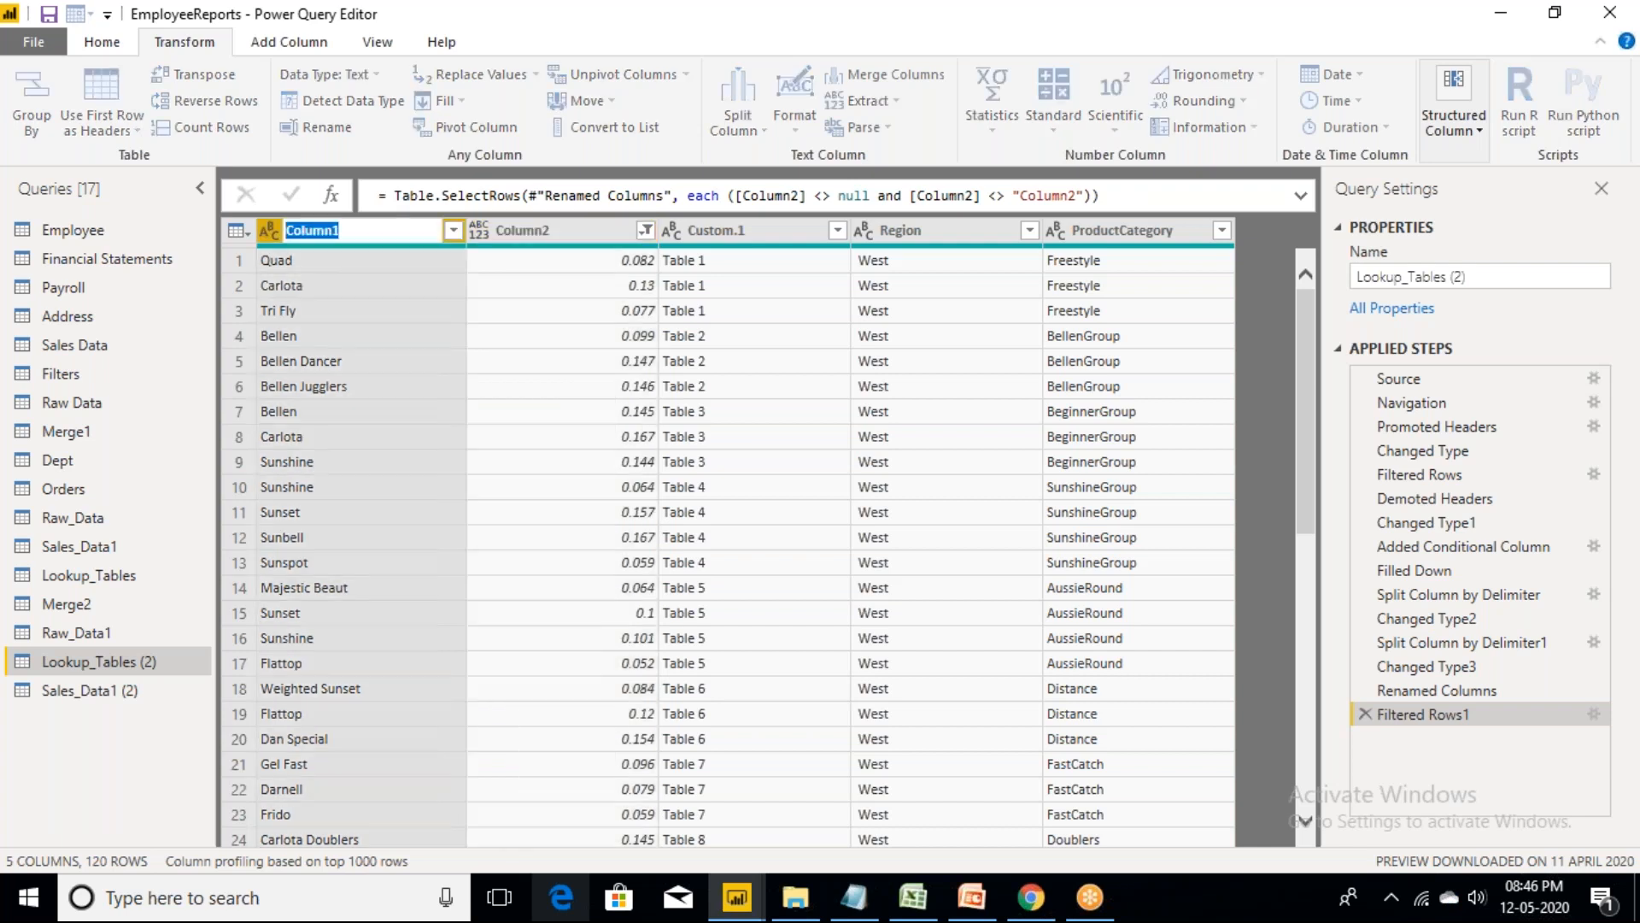
key(BackSpace)
text(Product)
key(Return)
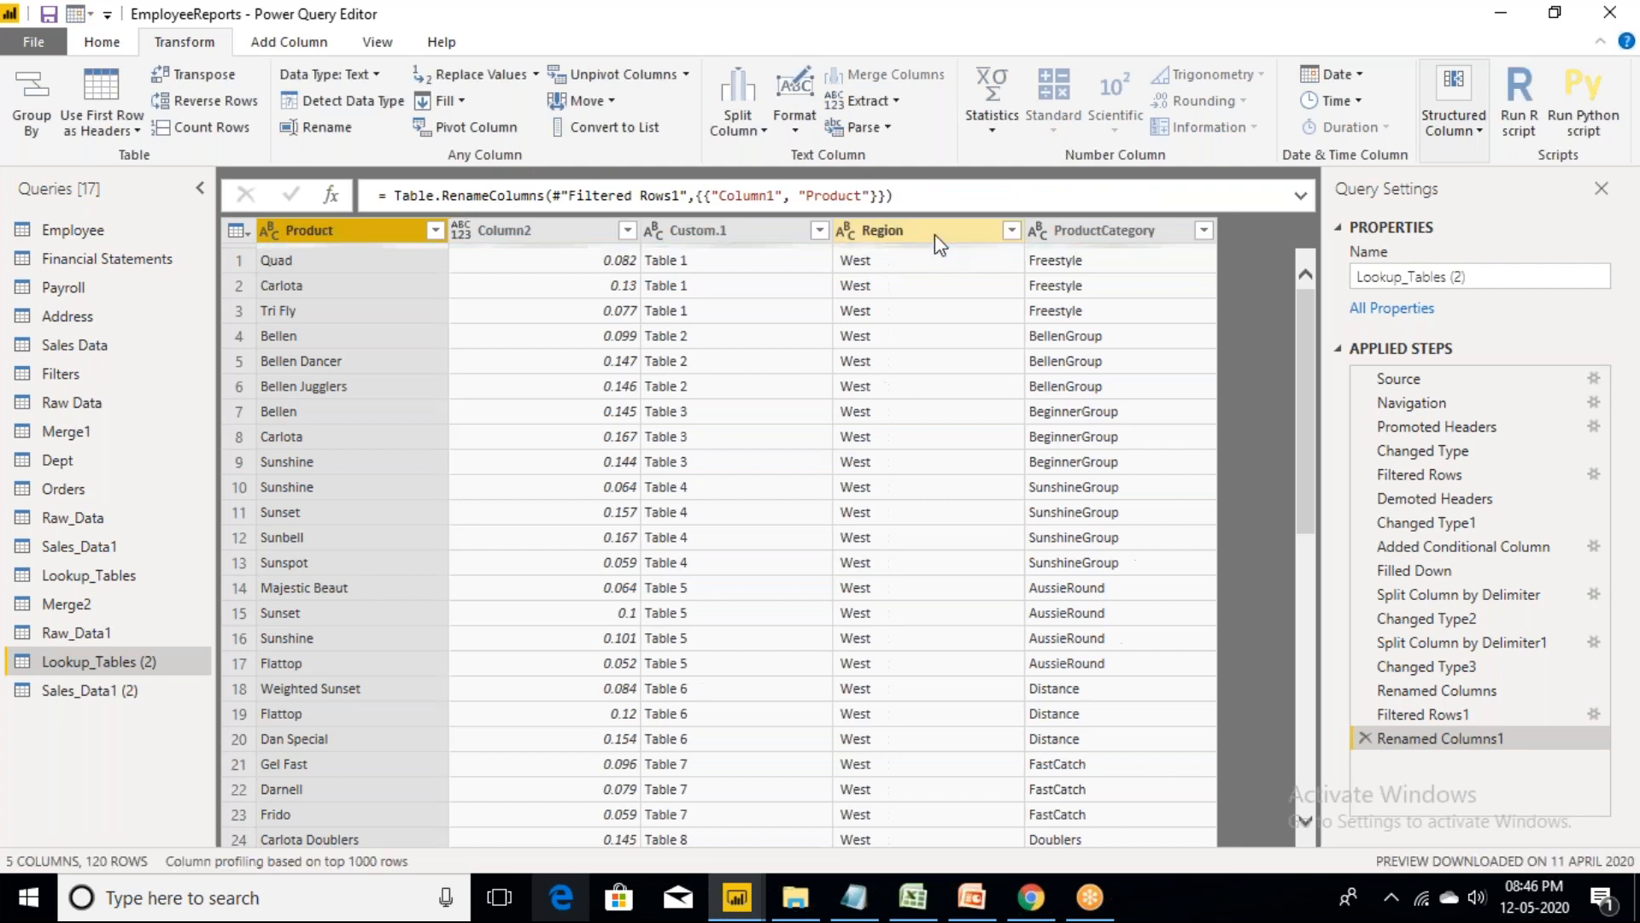
- Reorder the columns so Region comes first and ProductCategory second, ahead of Product
click(935, 232)
drag(560, 245, 363, 248)
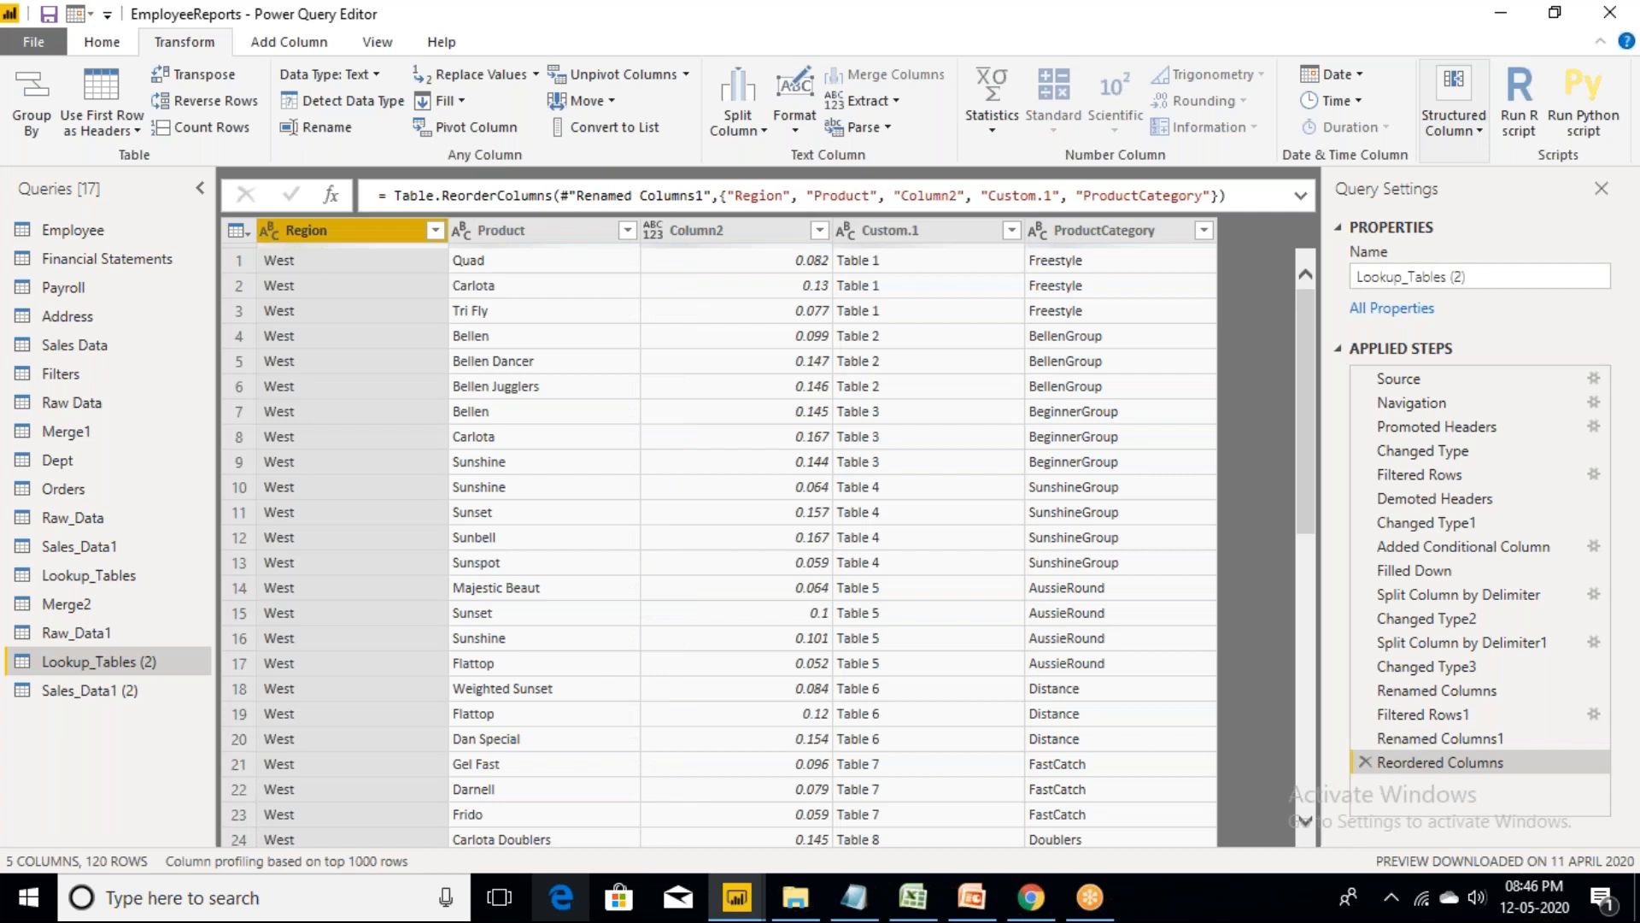
drag(1096, 240, 521, 248)
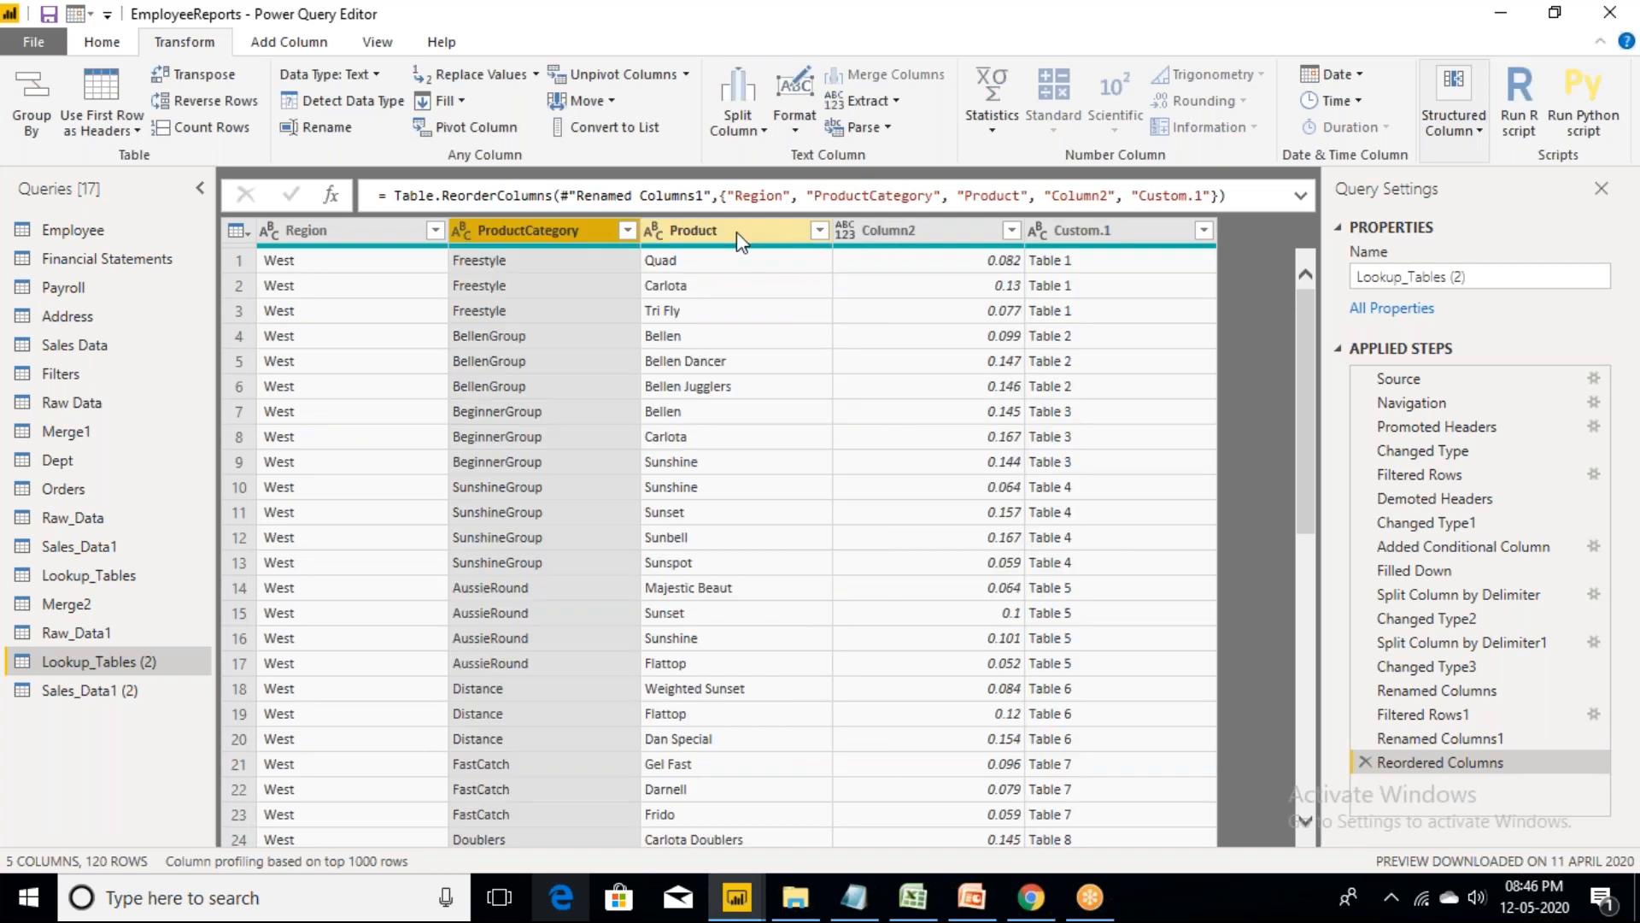
- Rename Column2 to discount
click(736, 232)
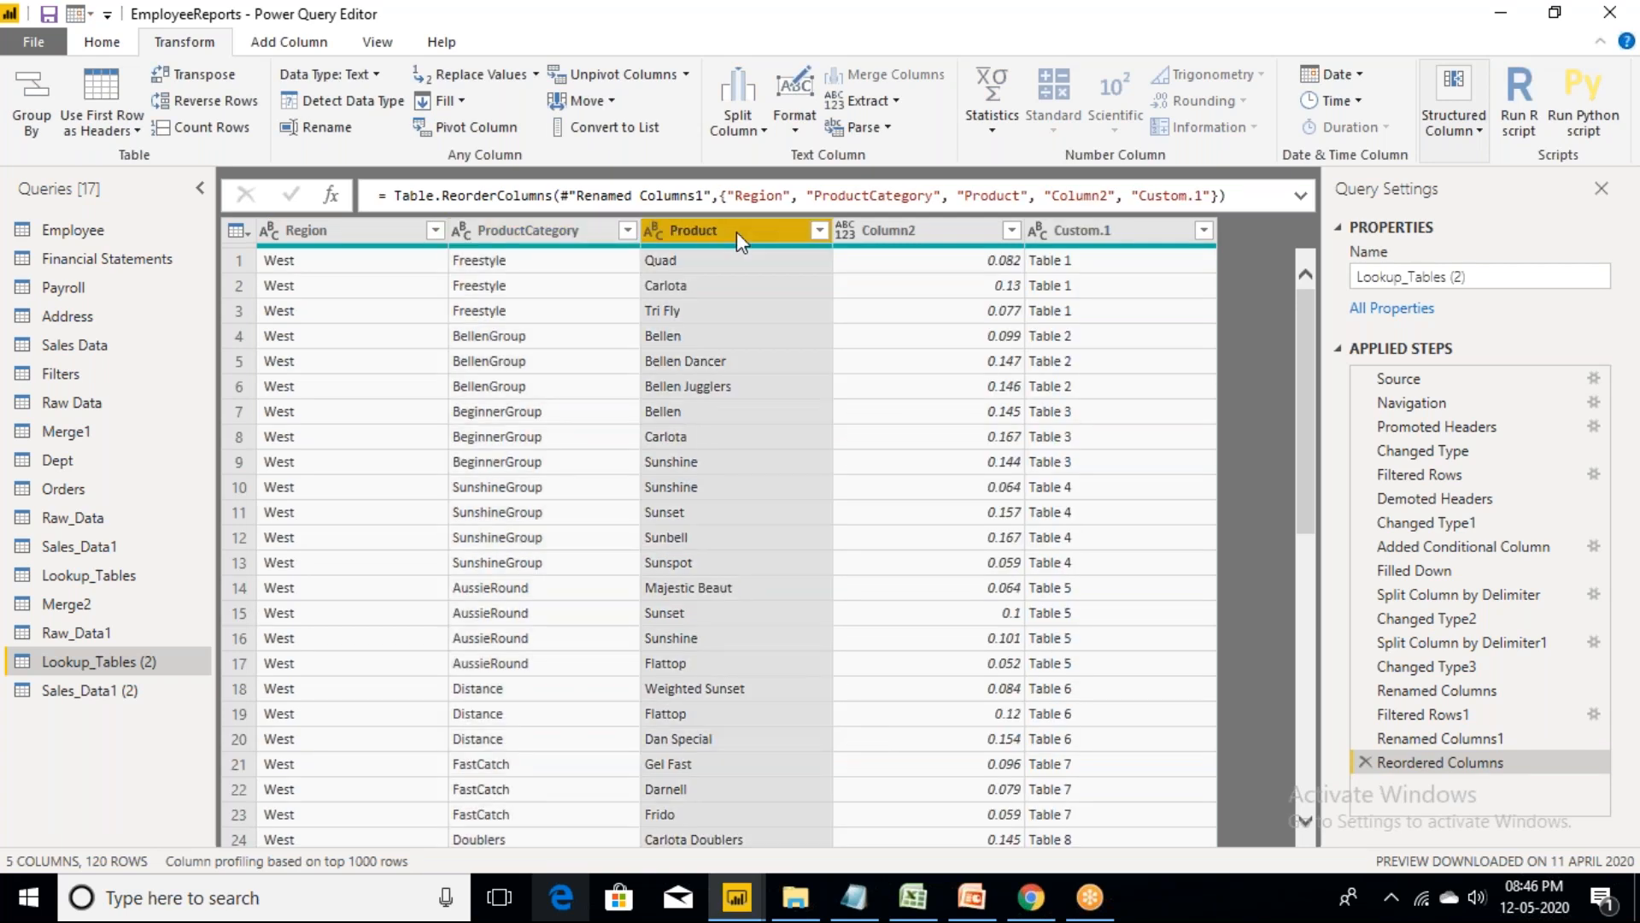
double_click(925, 225)
key(BackSpace)
text(d)
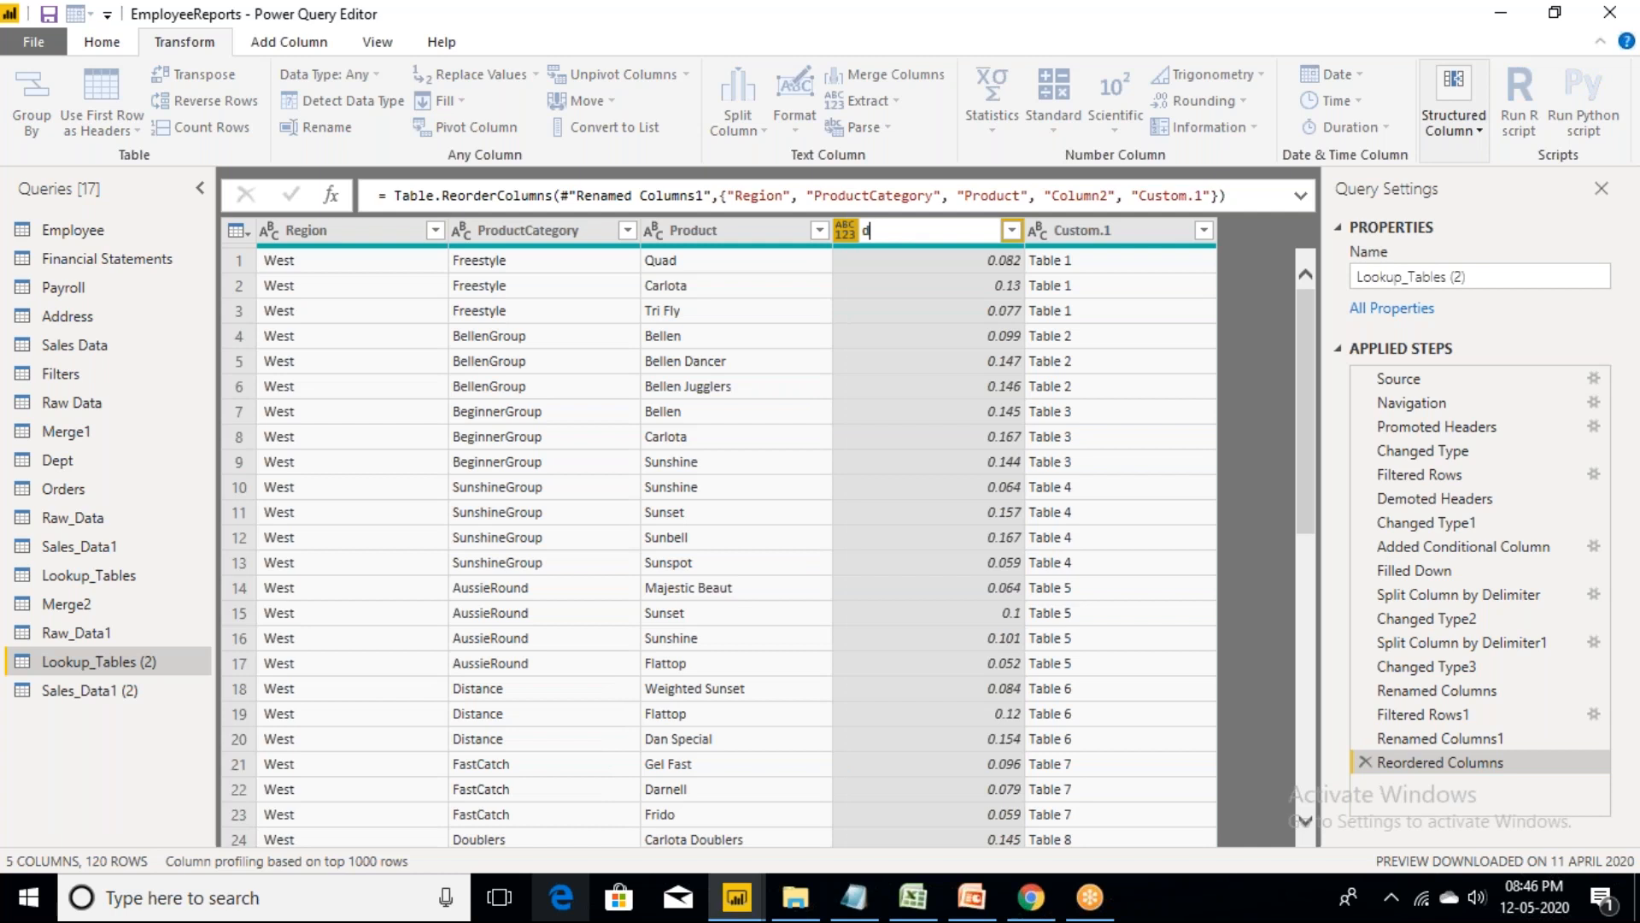
text(iscount)
key(Return)
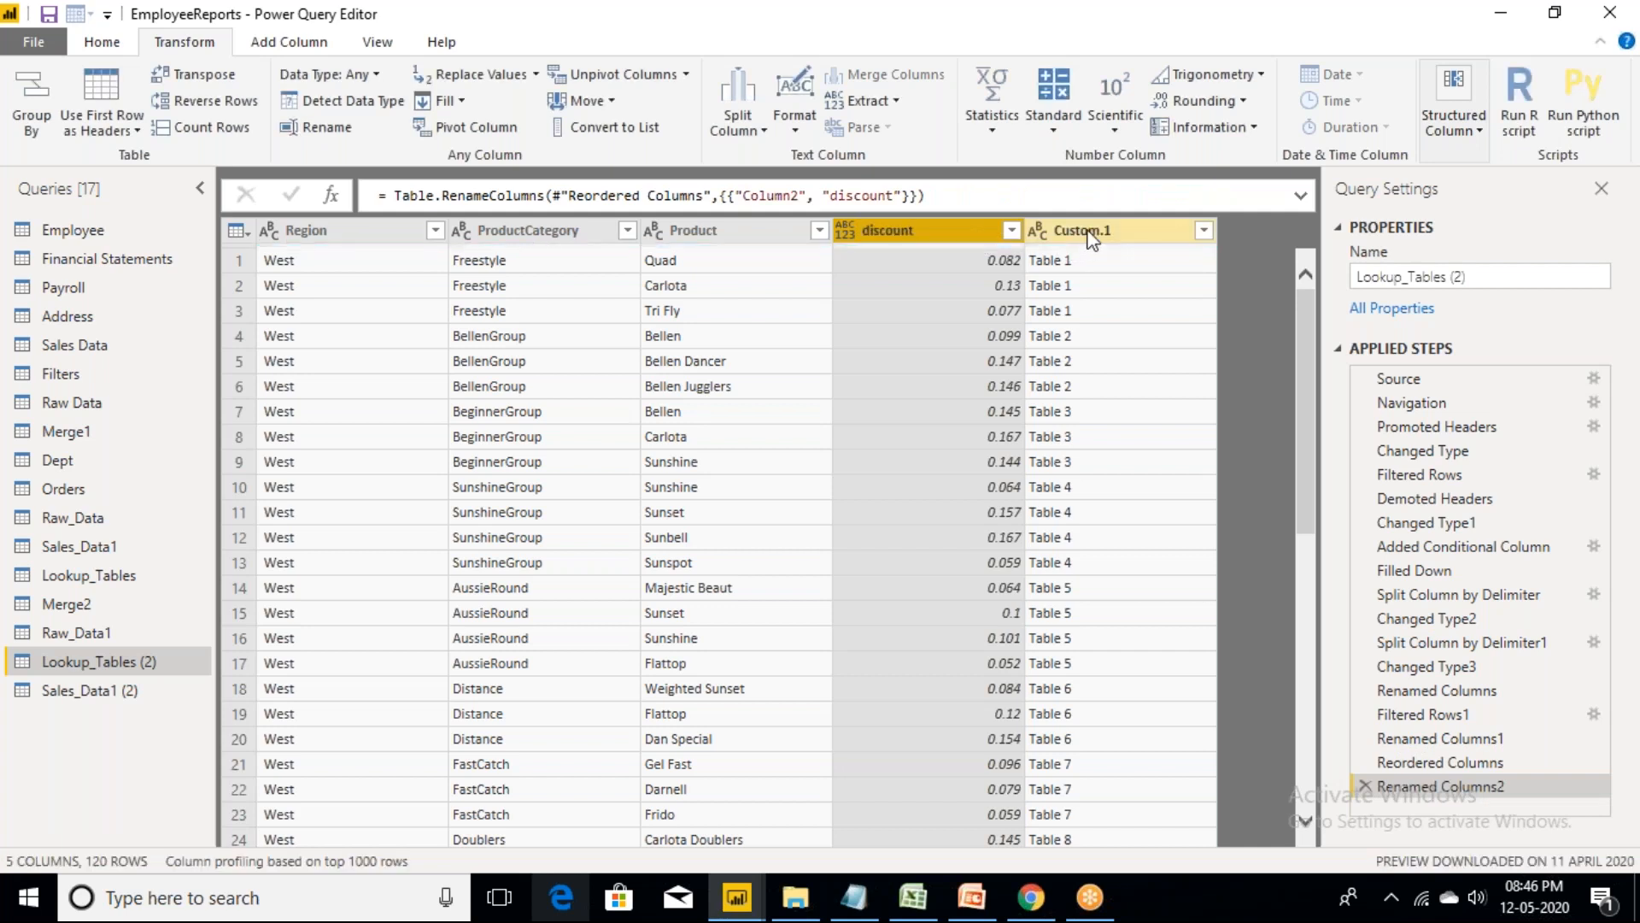
- Remove the Custom.1 column from the lookup table
click(1091, 239)
right_click(1091, 238)
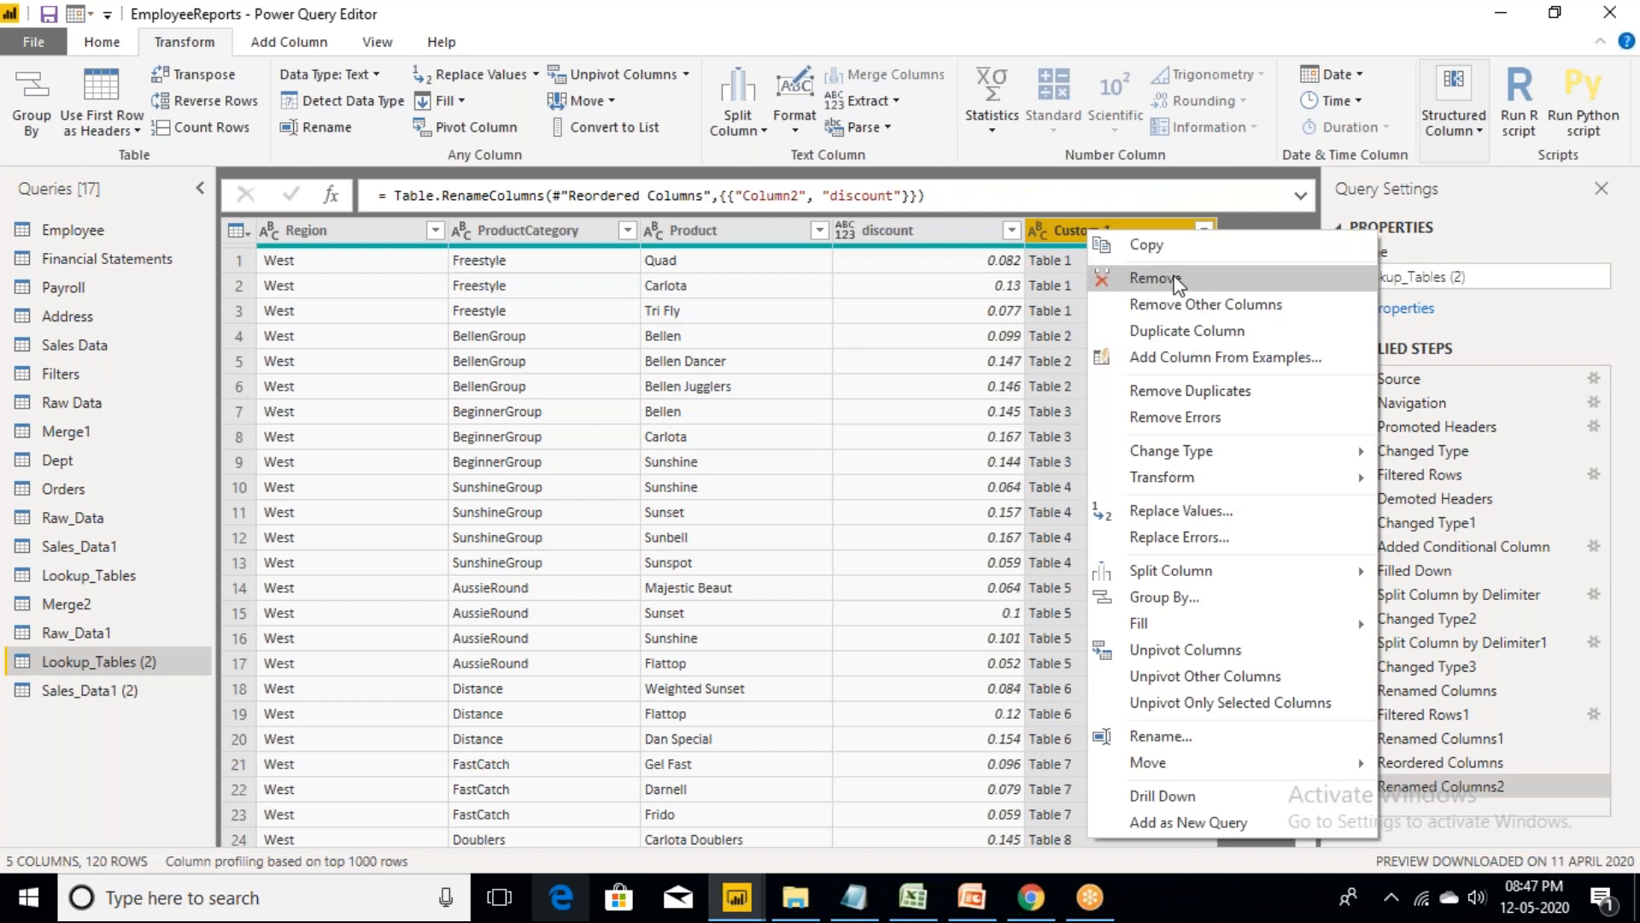
click(1152, 278)
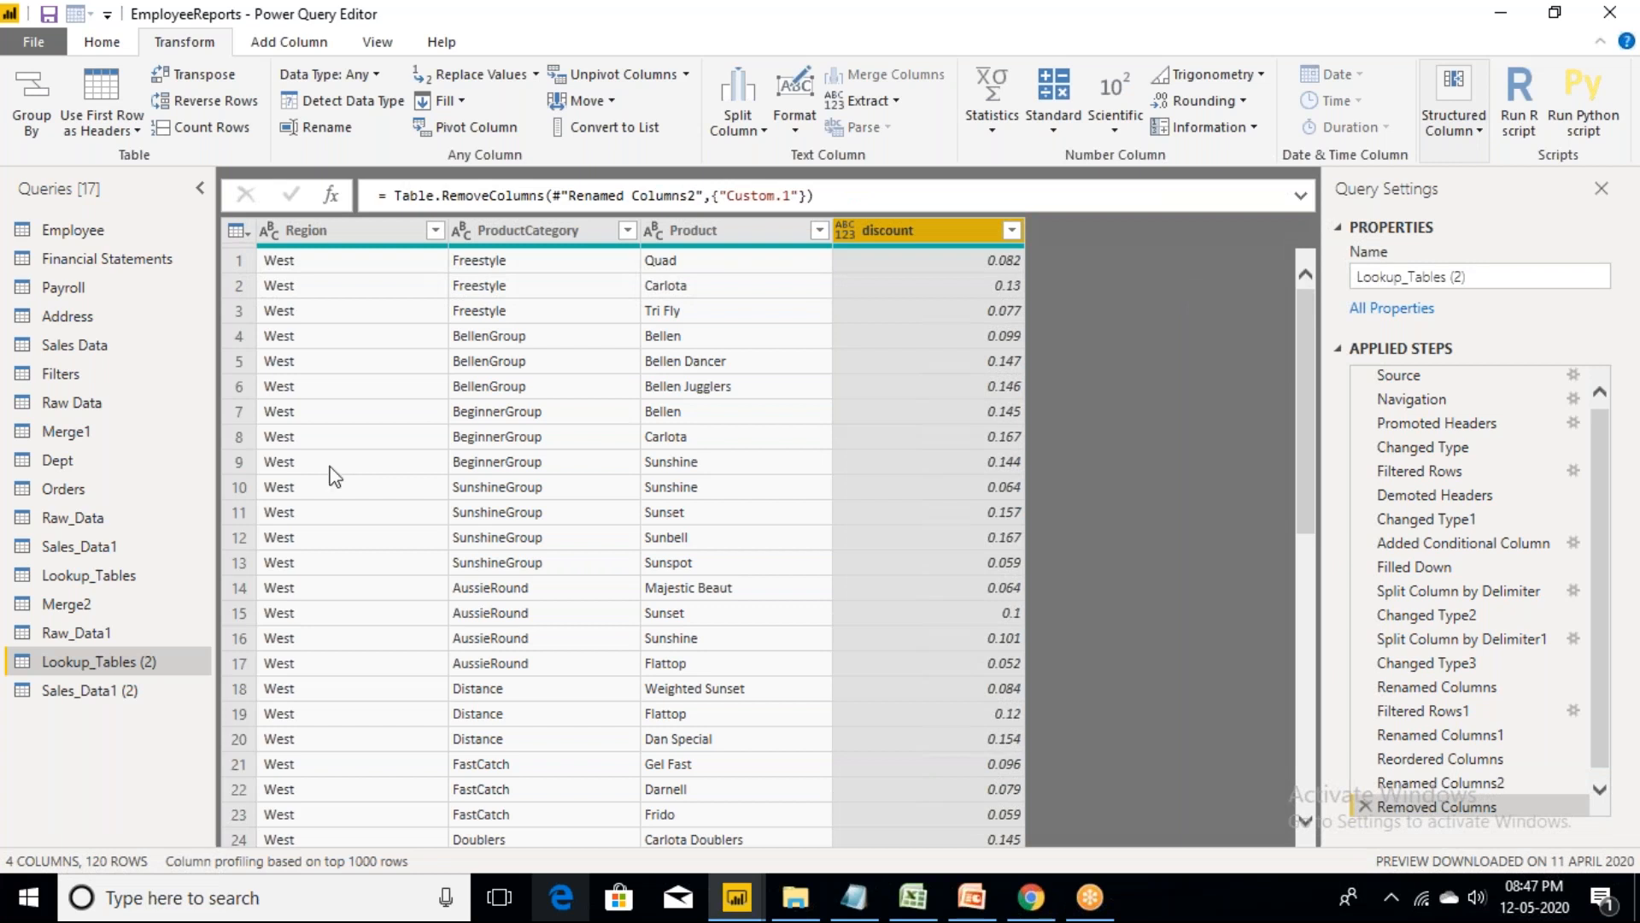
- Open the Sales_Data1 (2) query and review its columns from Region through Discount Rate
click(97, 692)
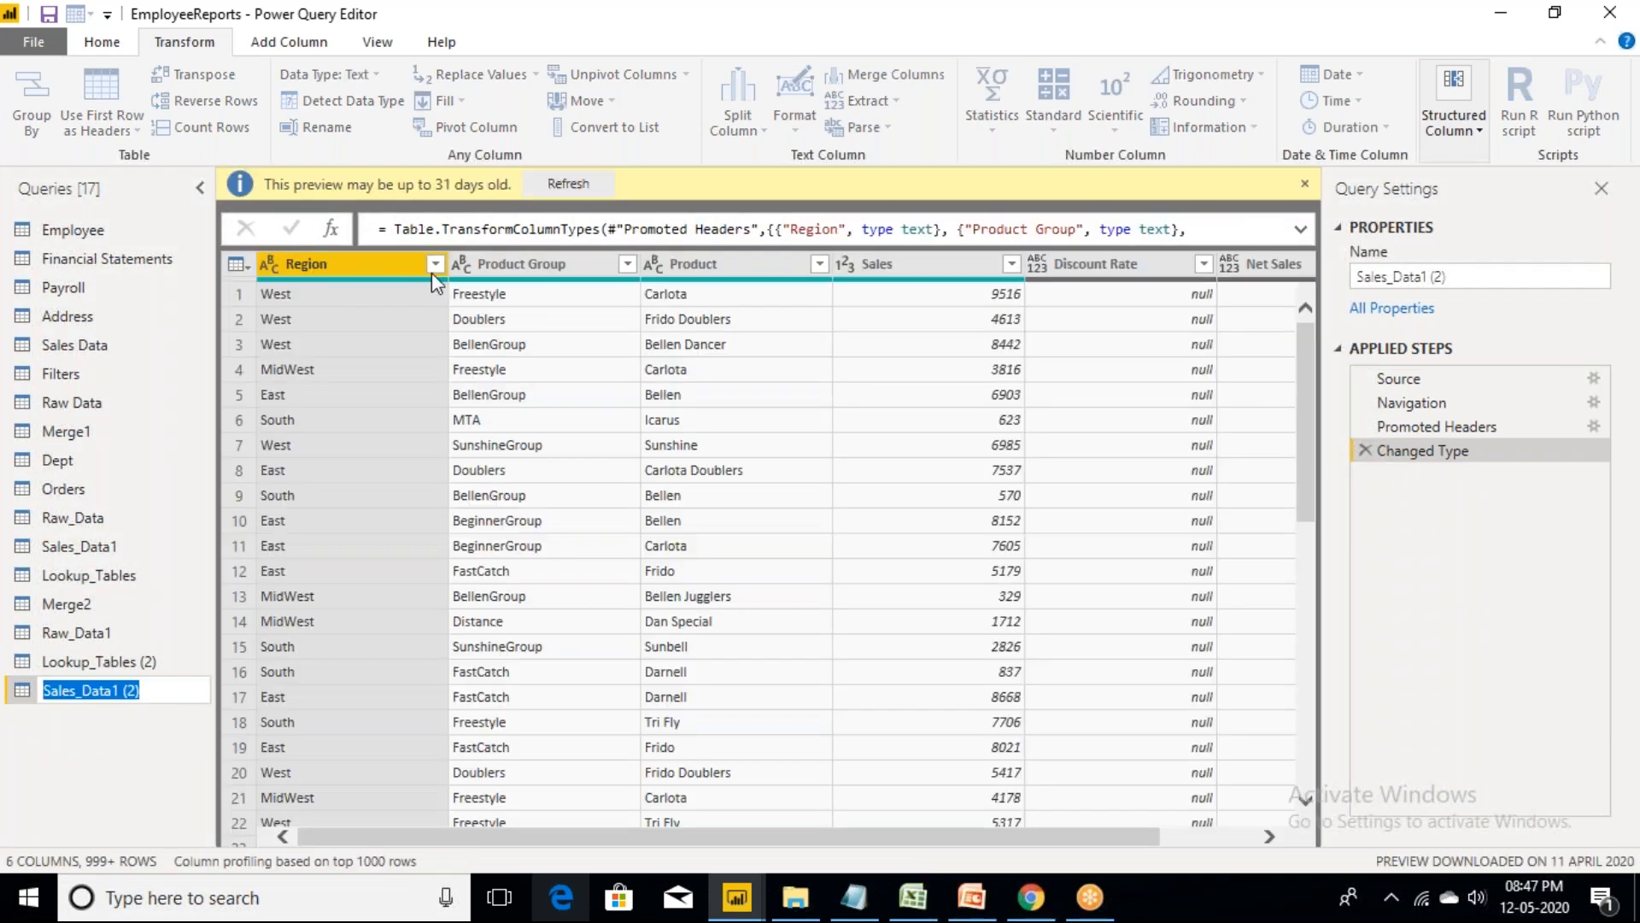
click(529, 265)
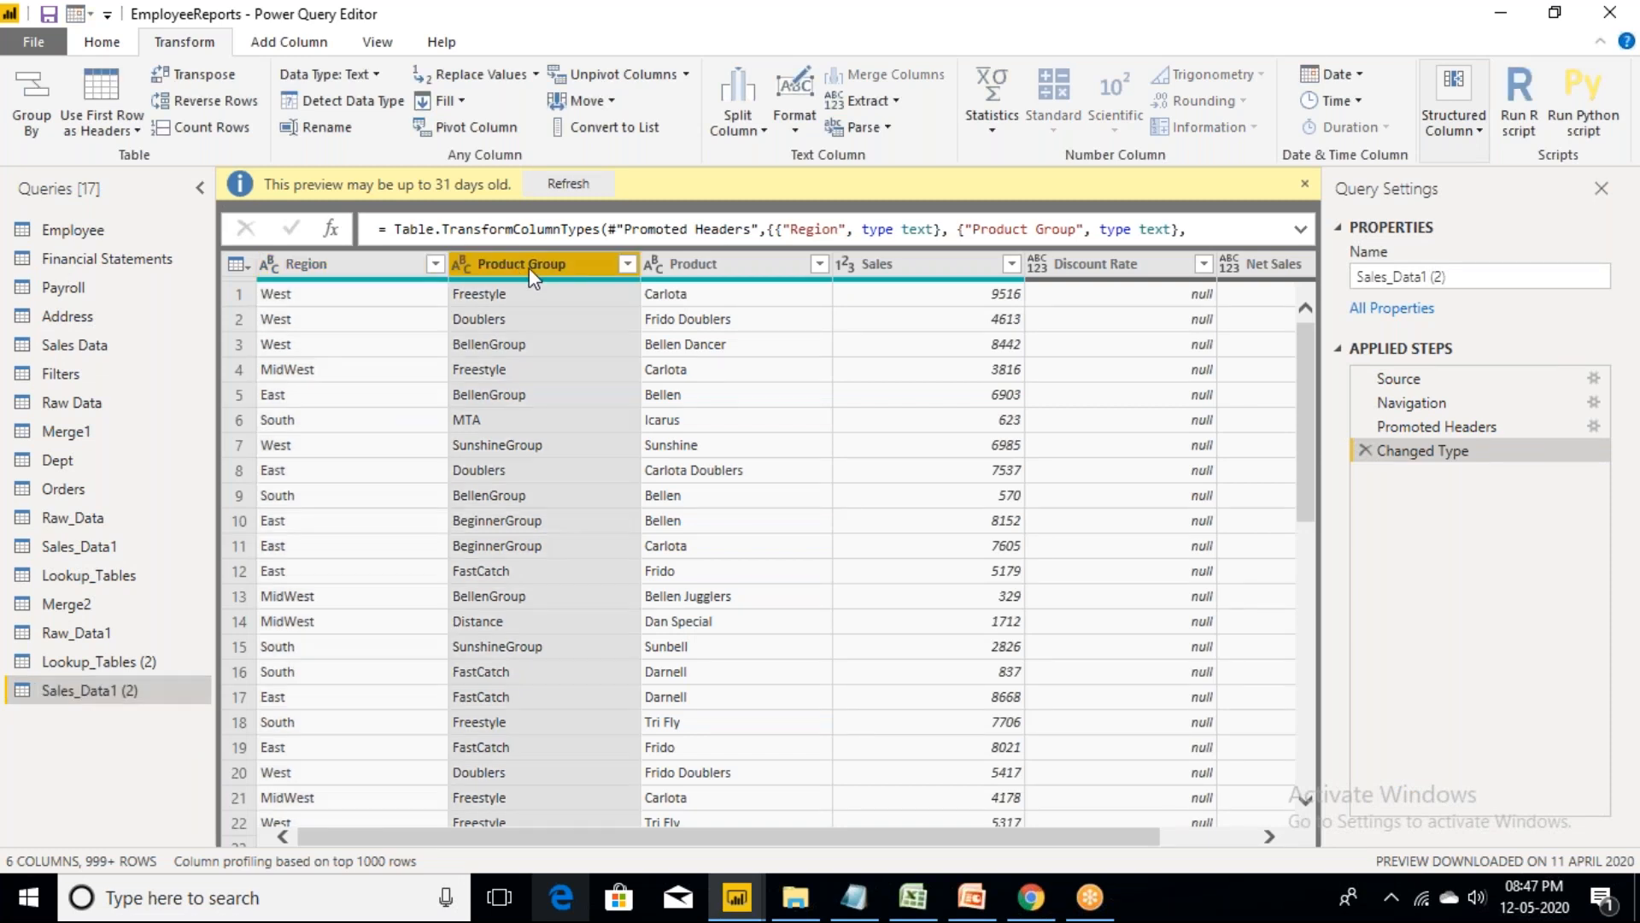
click(699, 264)
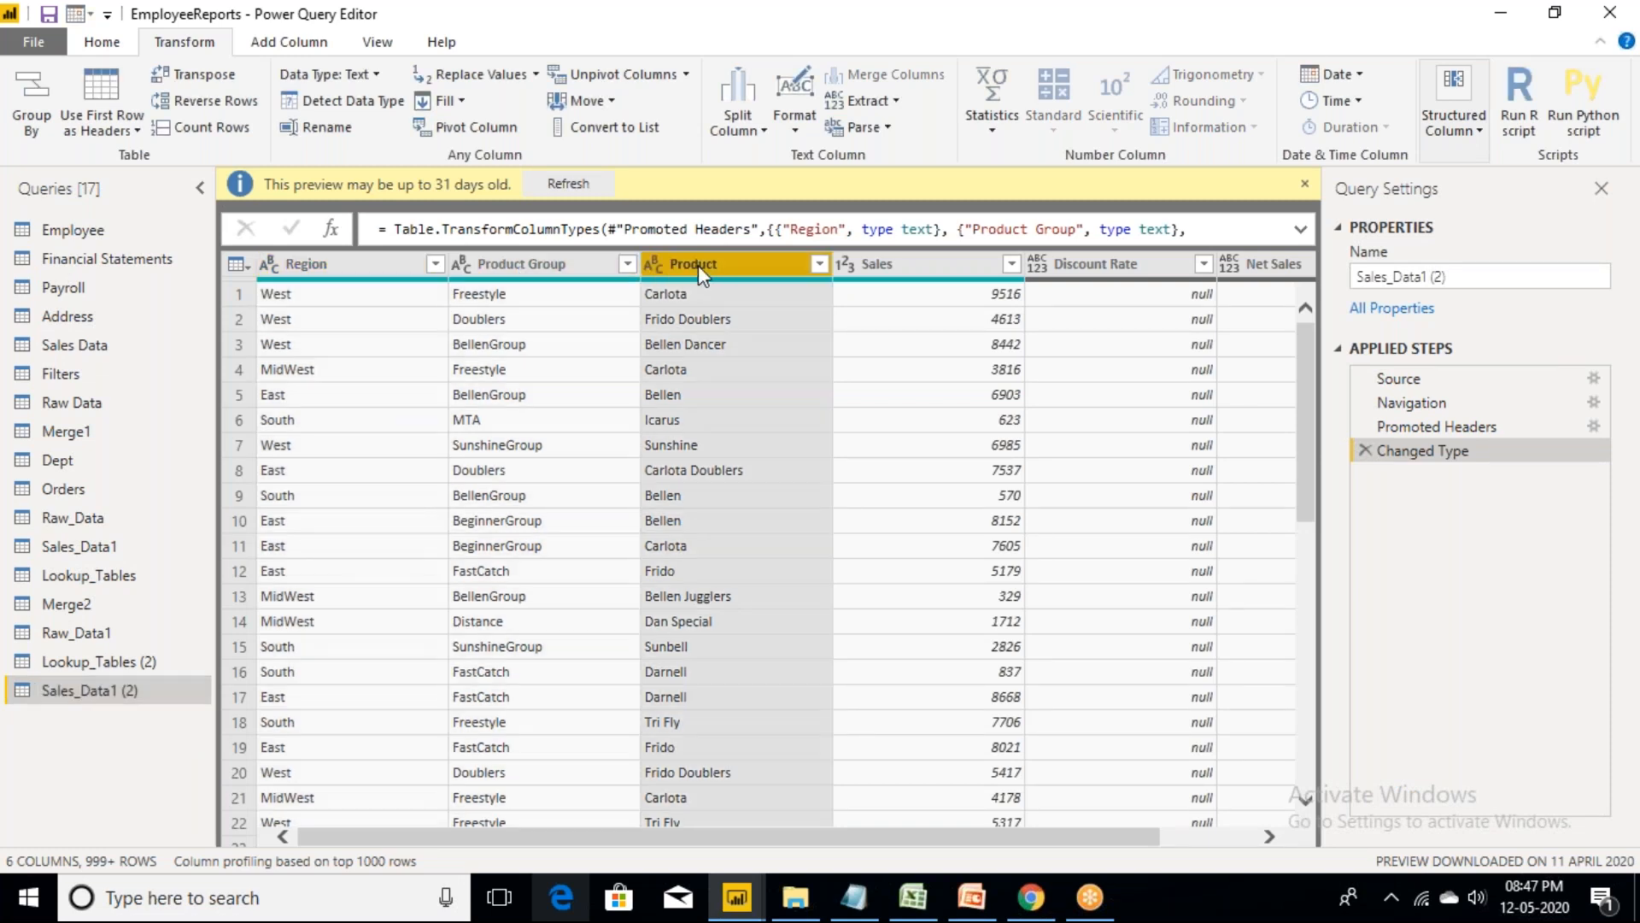
click(891, 266)
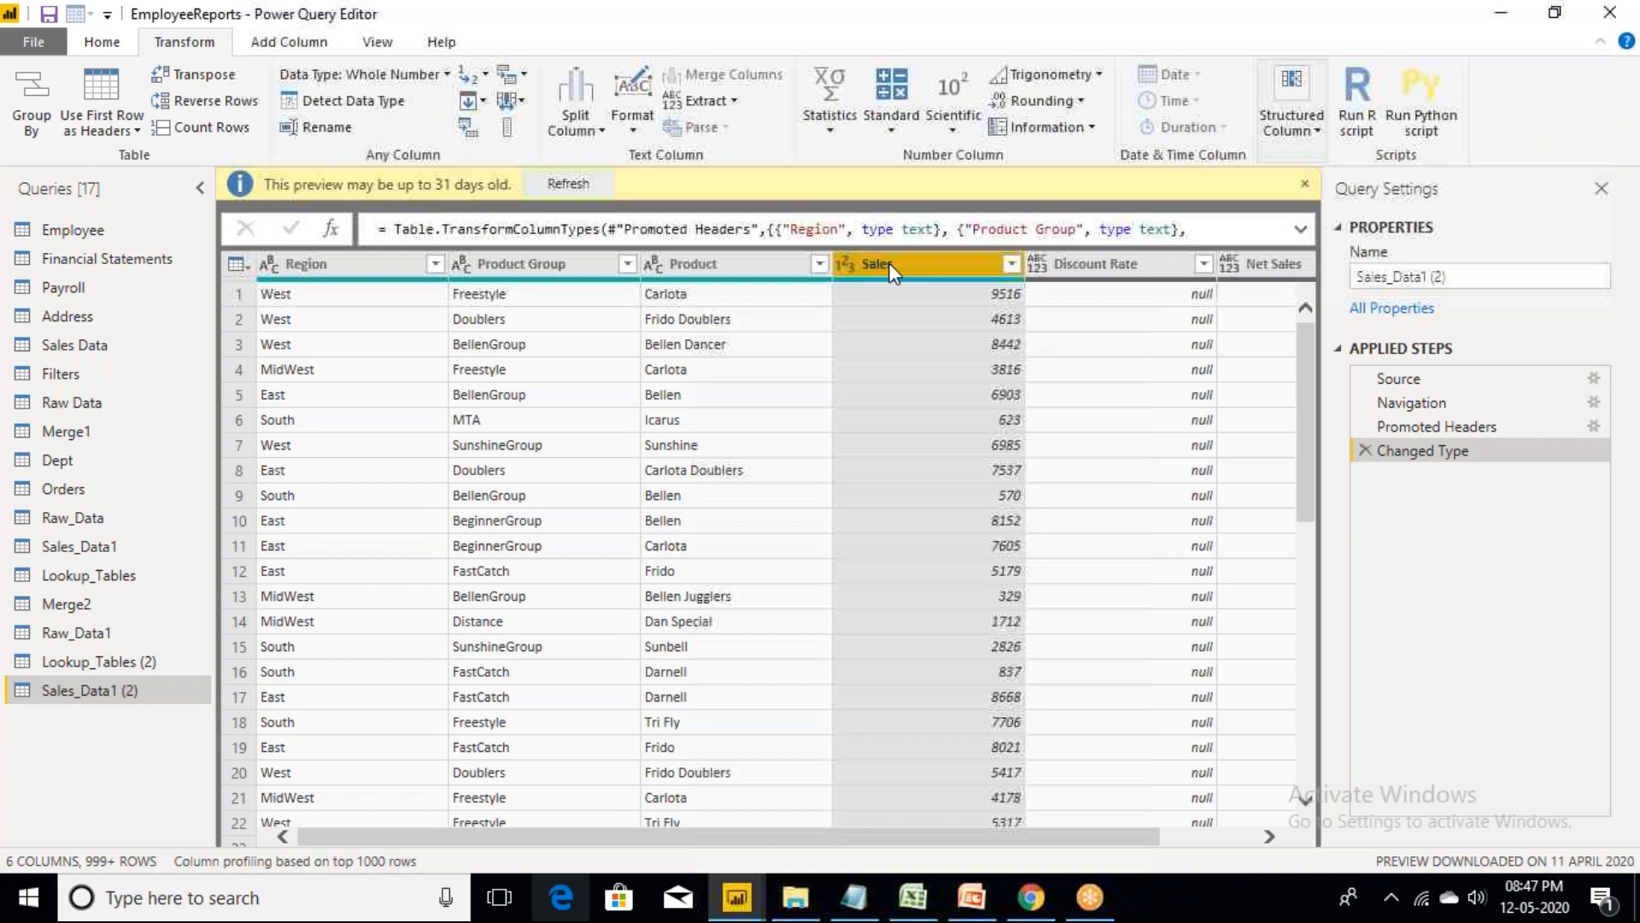
click(1087, 267)
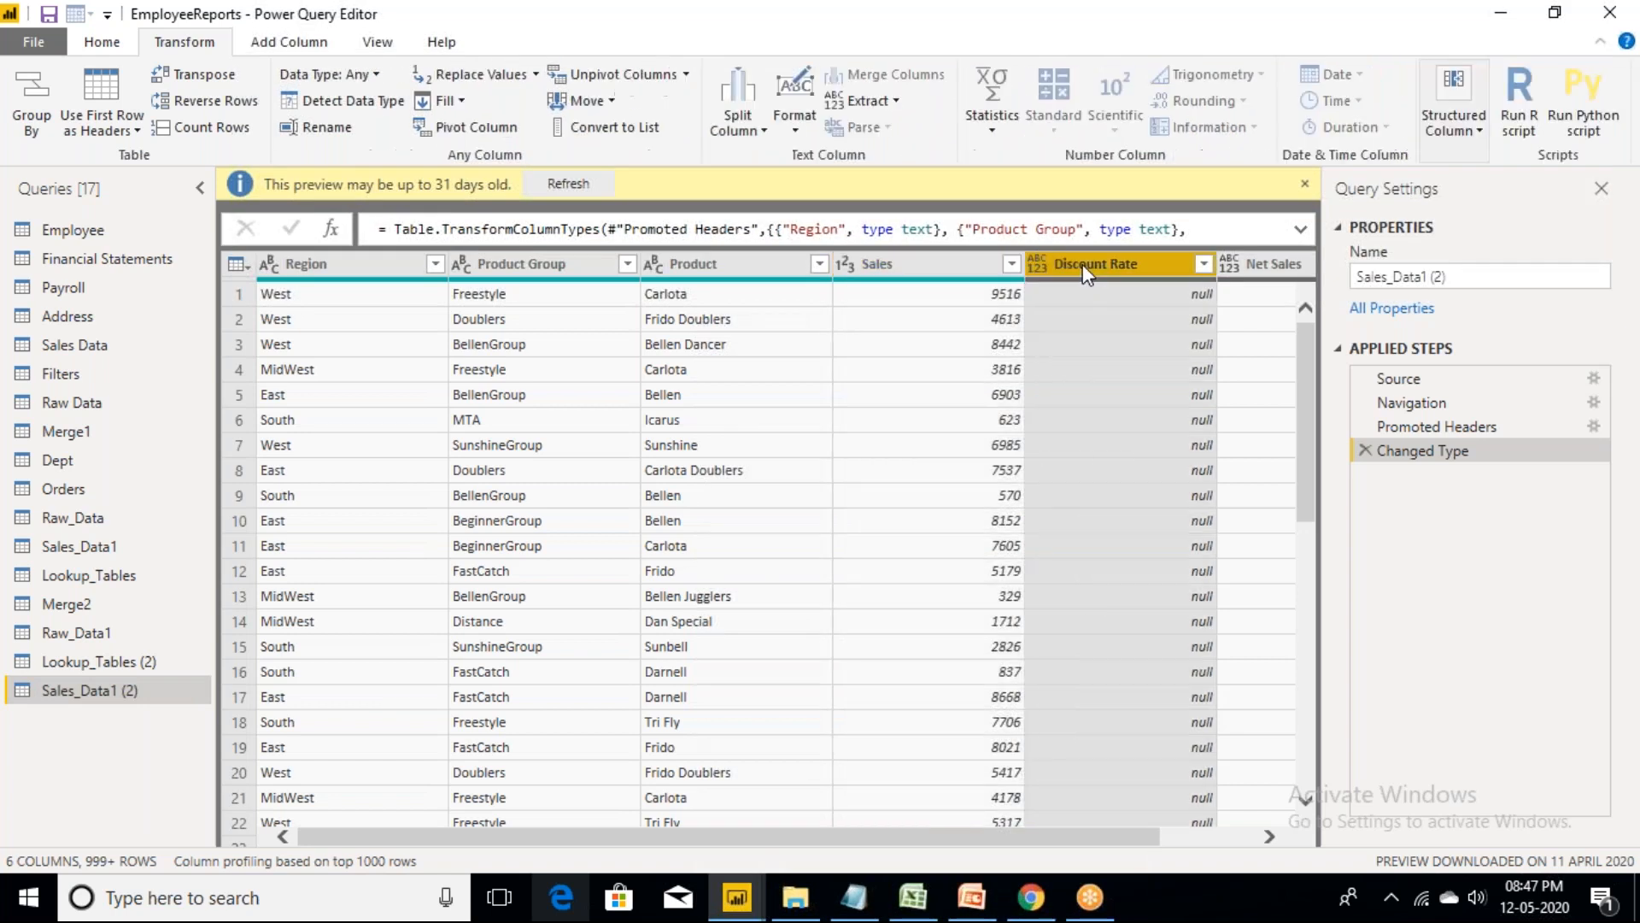
click(381, 271)
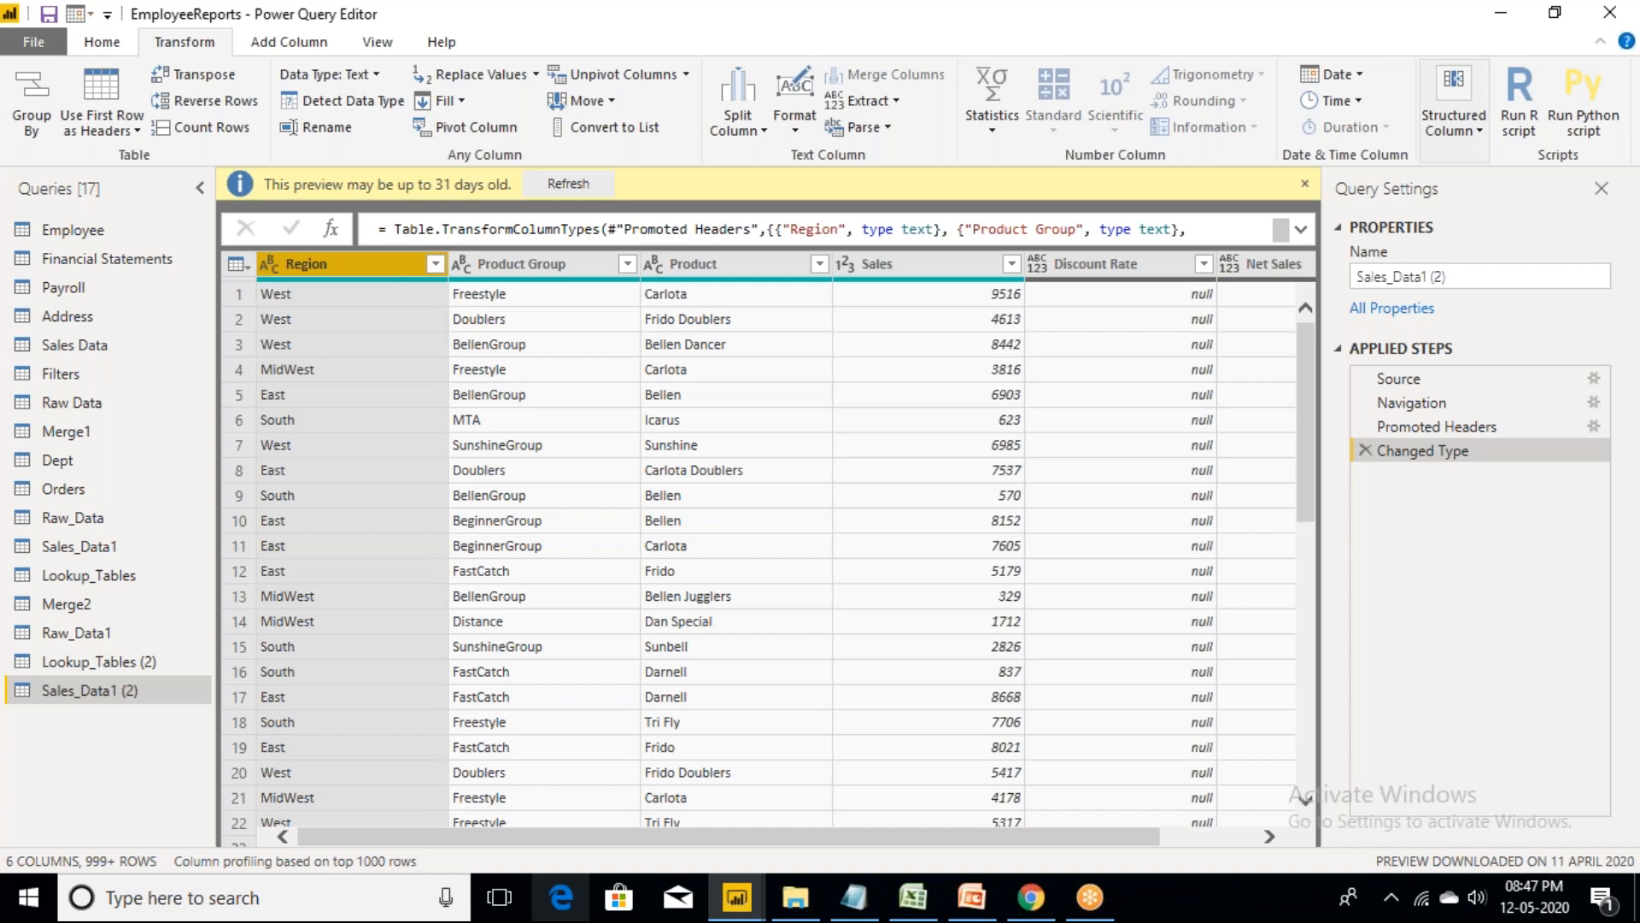
- Start merging Sales_Data1 (2) as a new query, with Lookup_Tables (2) as the second table
click(118, 48)
click(1417, 74)
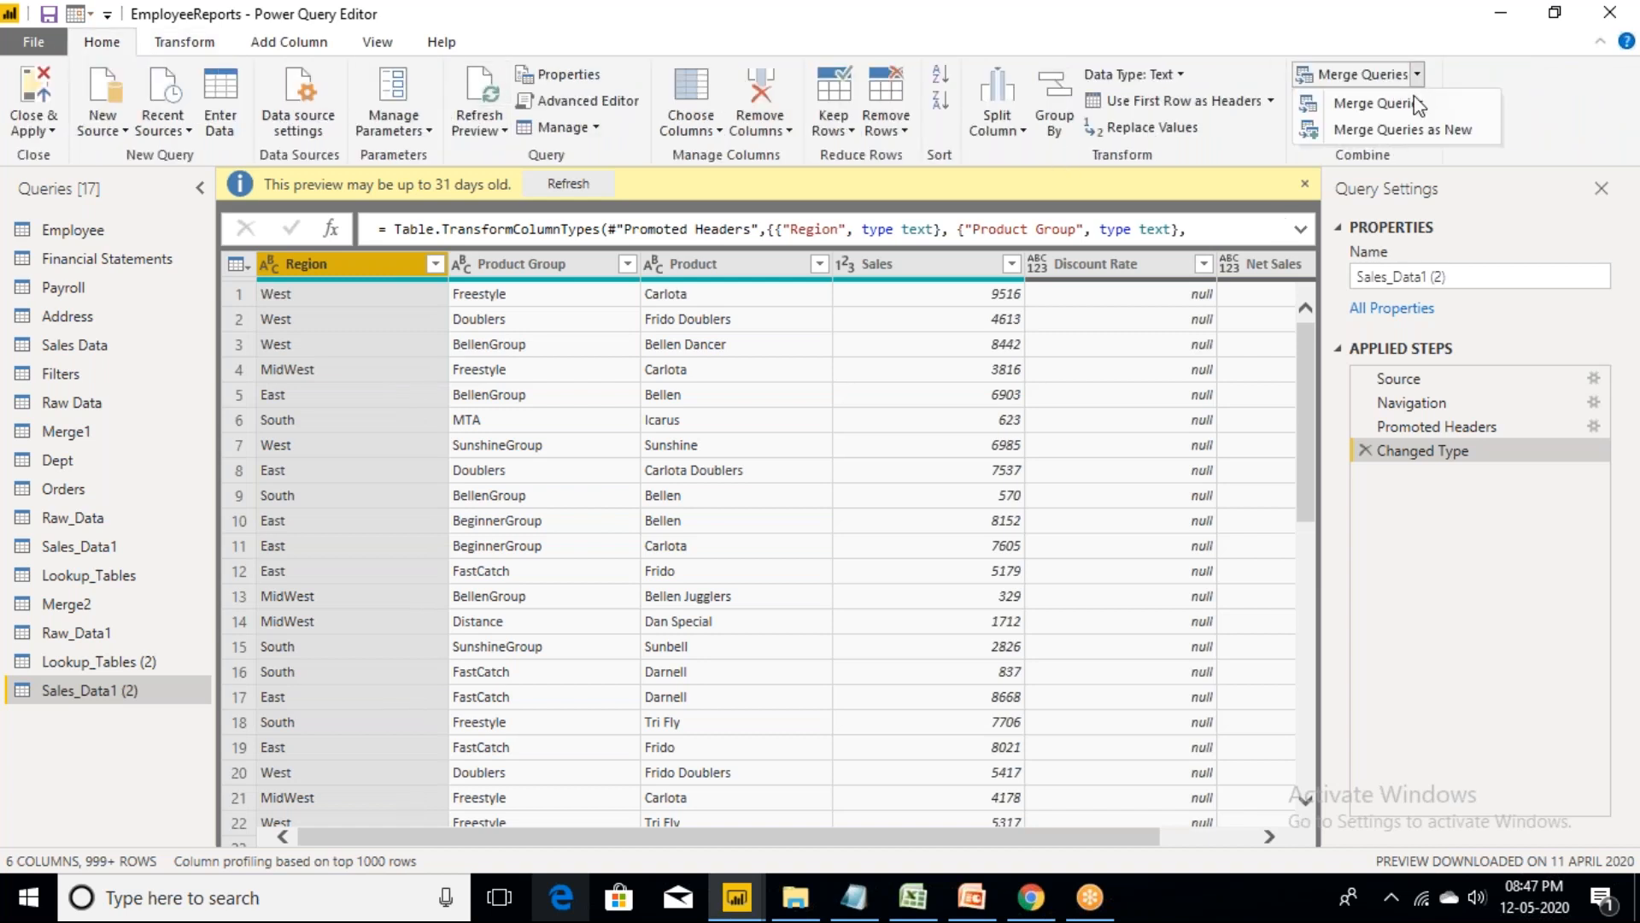
click(1388, 131)
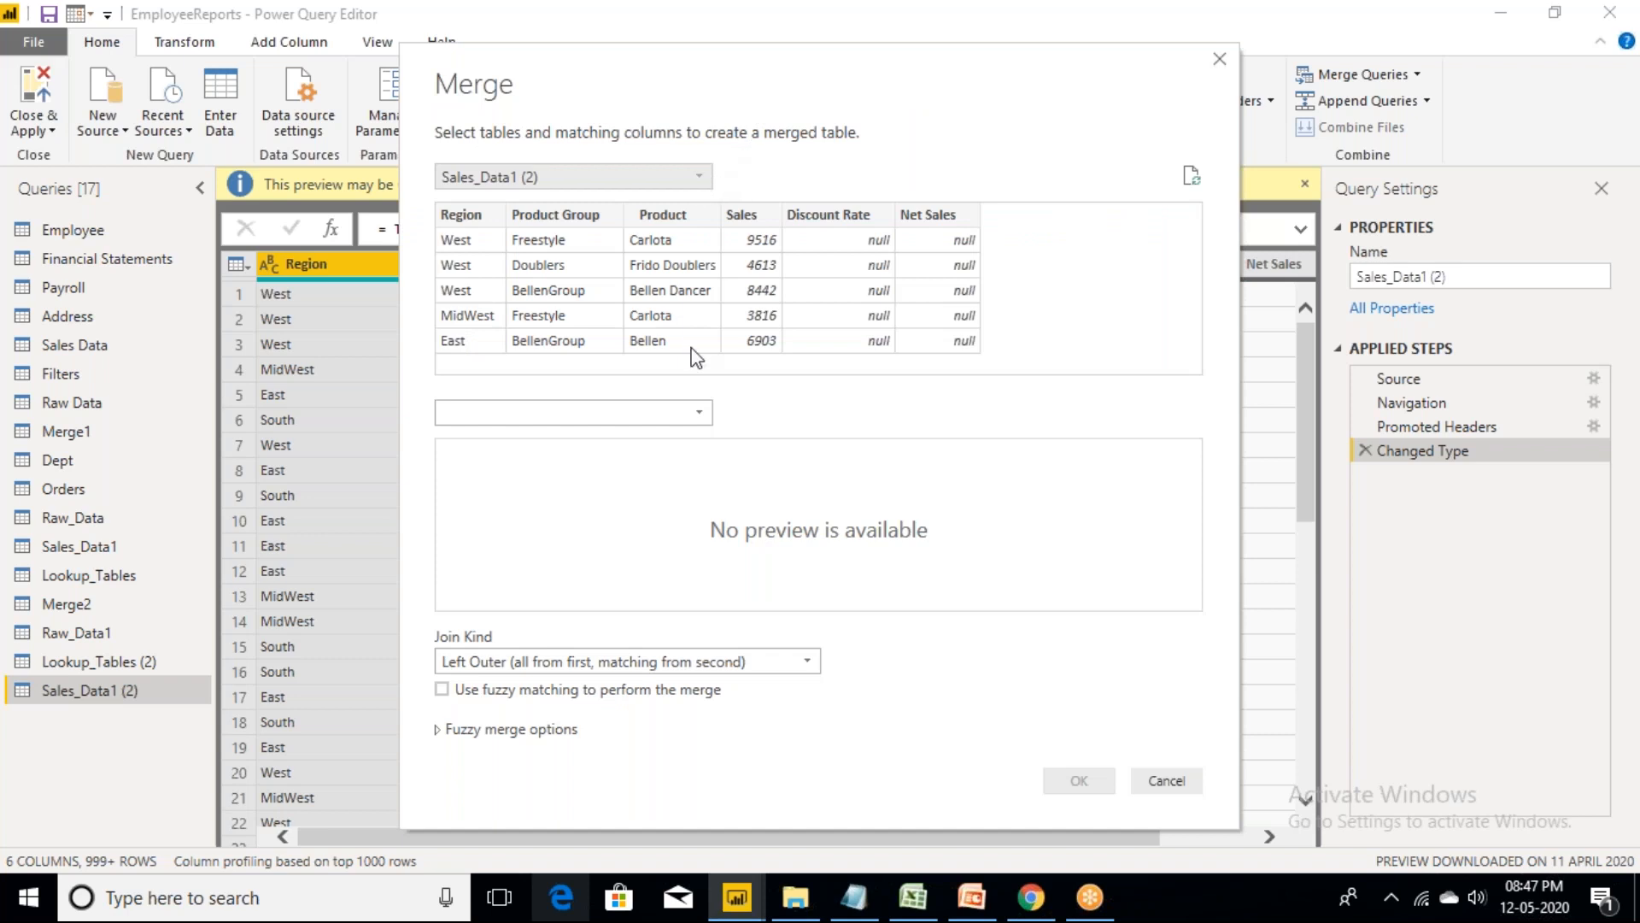
click(700, 413)
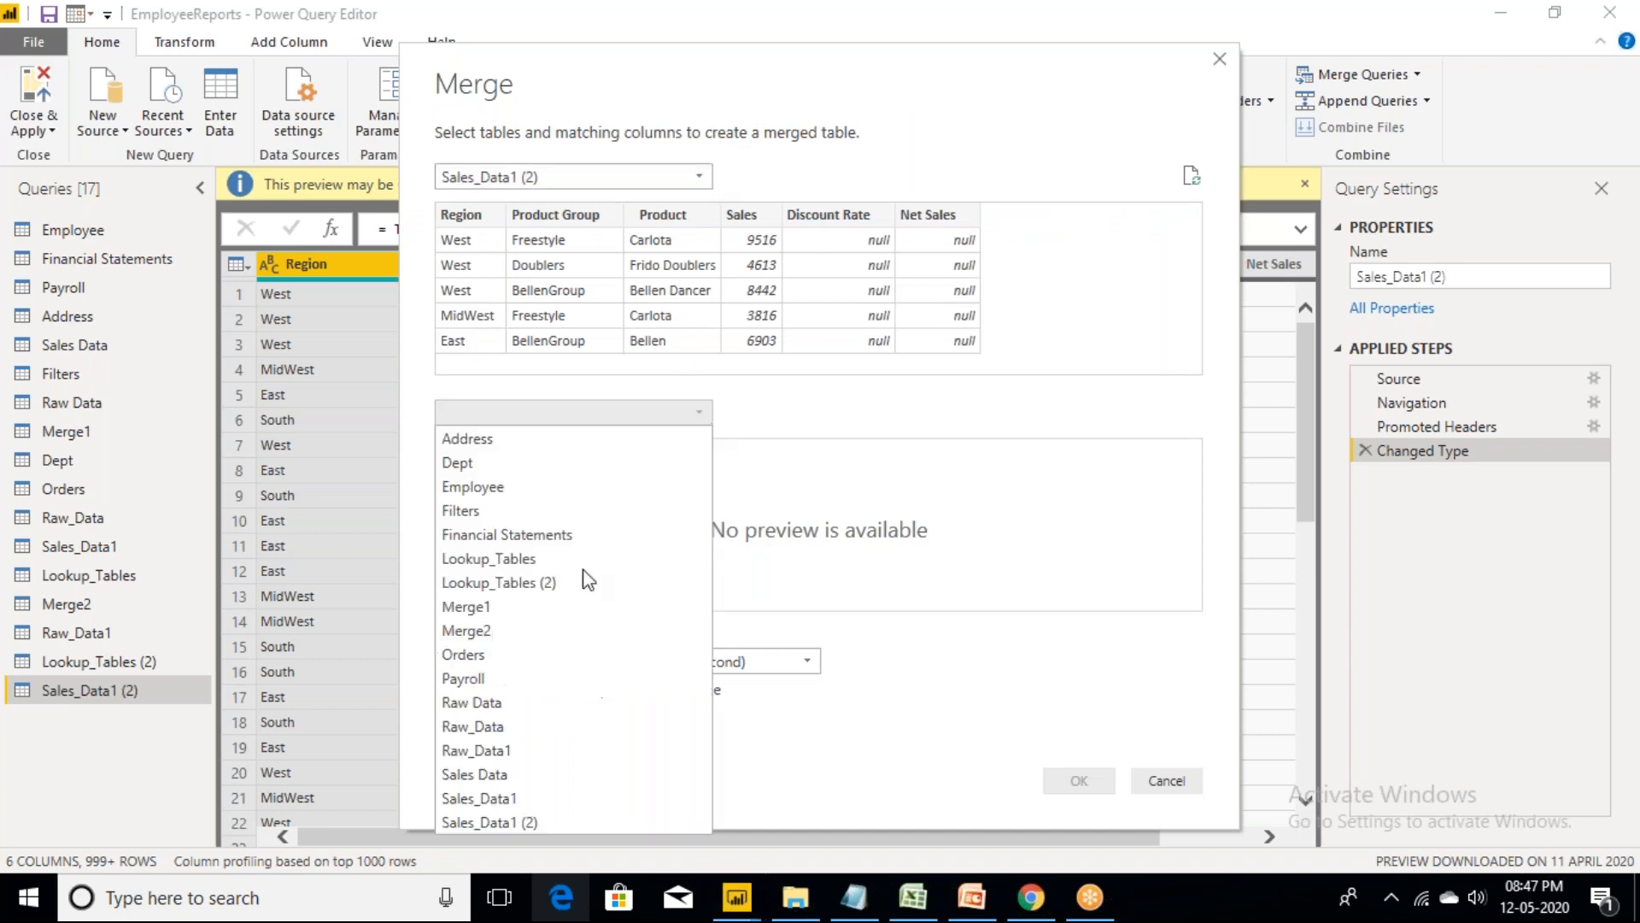
click(544, 589)
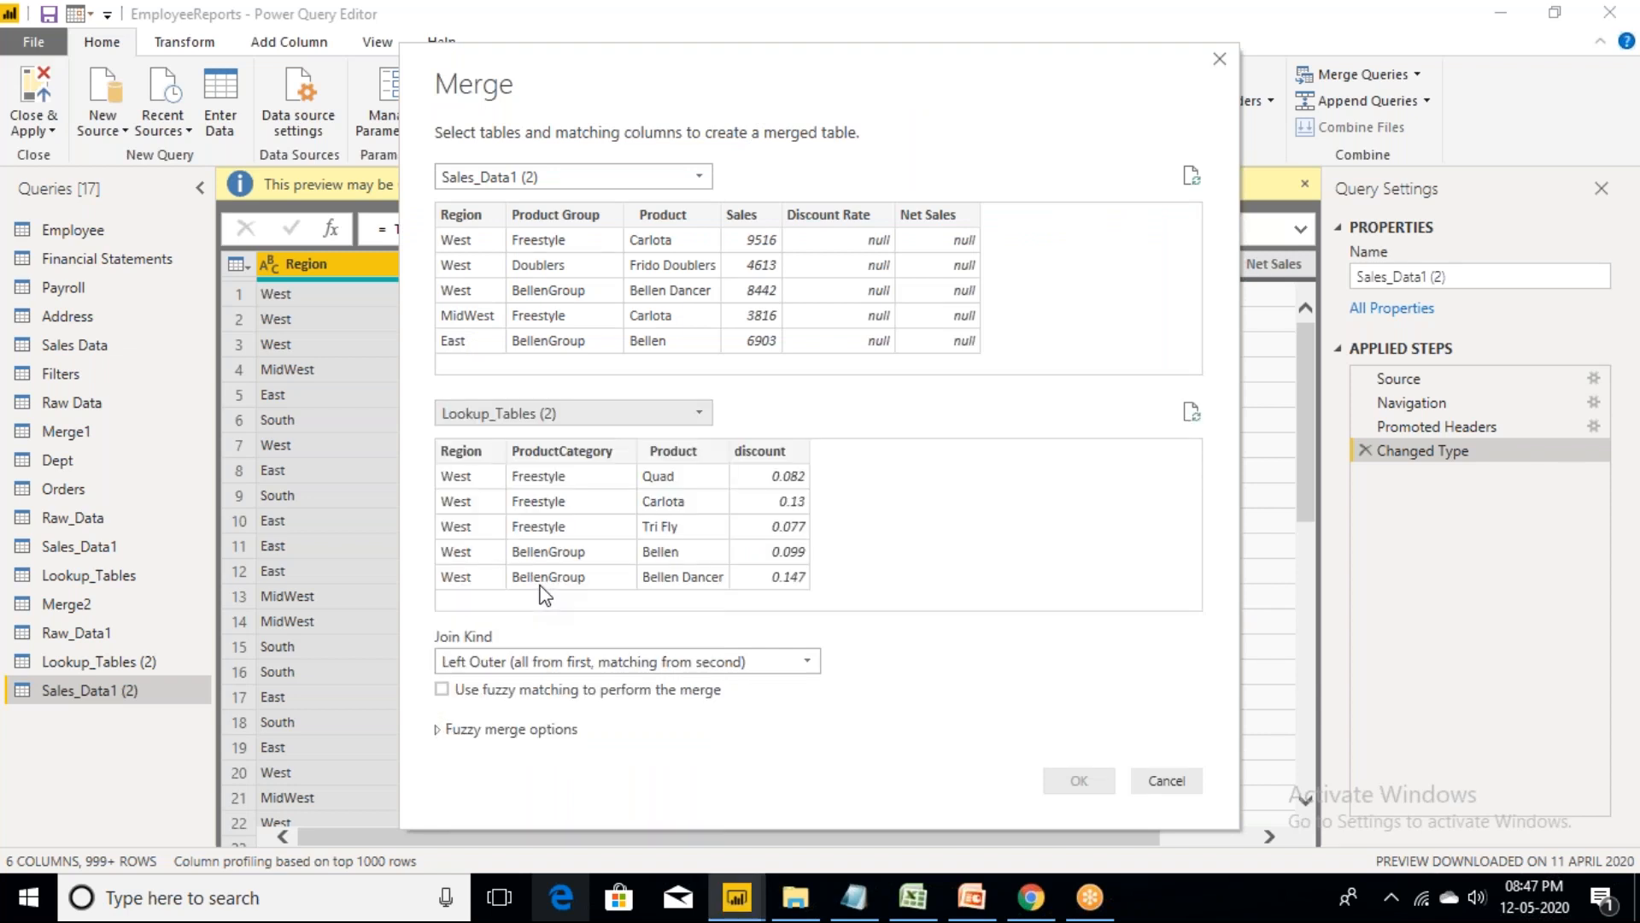
- Try to match the two tables on Region, and on Product Group with ProductCategory
click(470, 223)
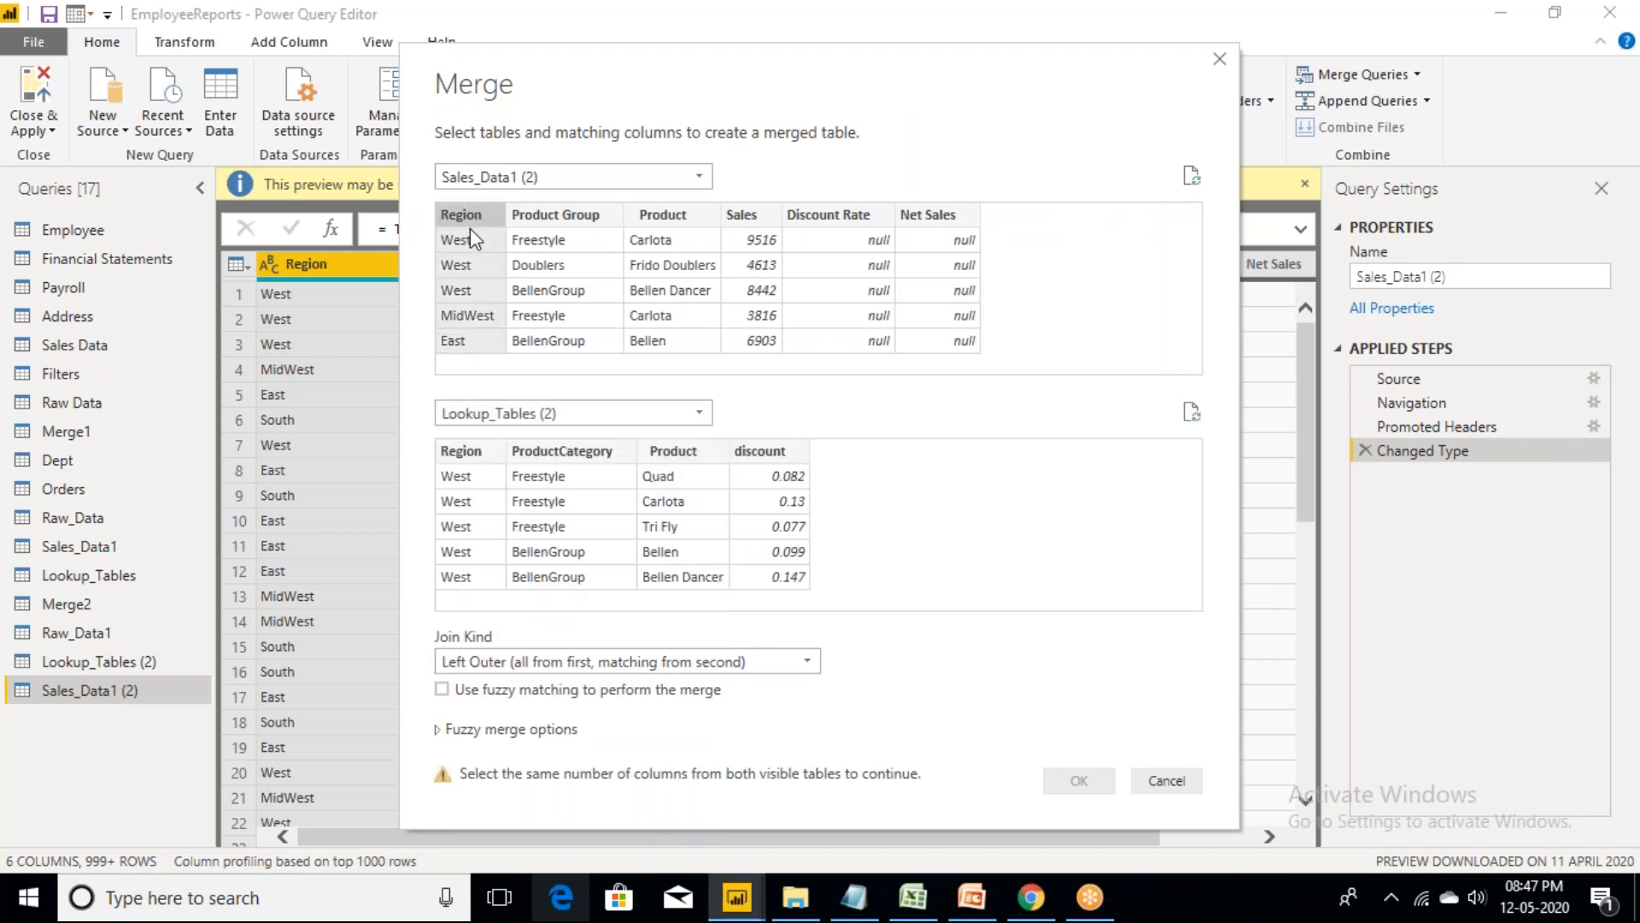
click(461, 451)
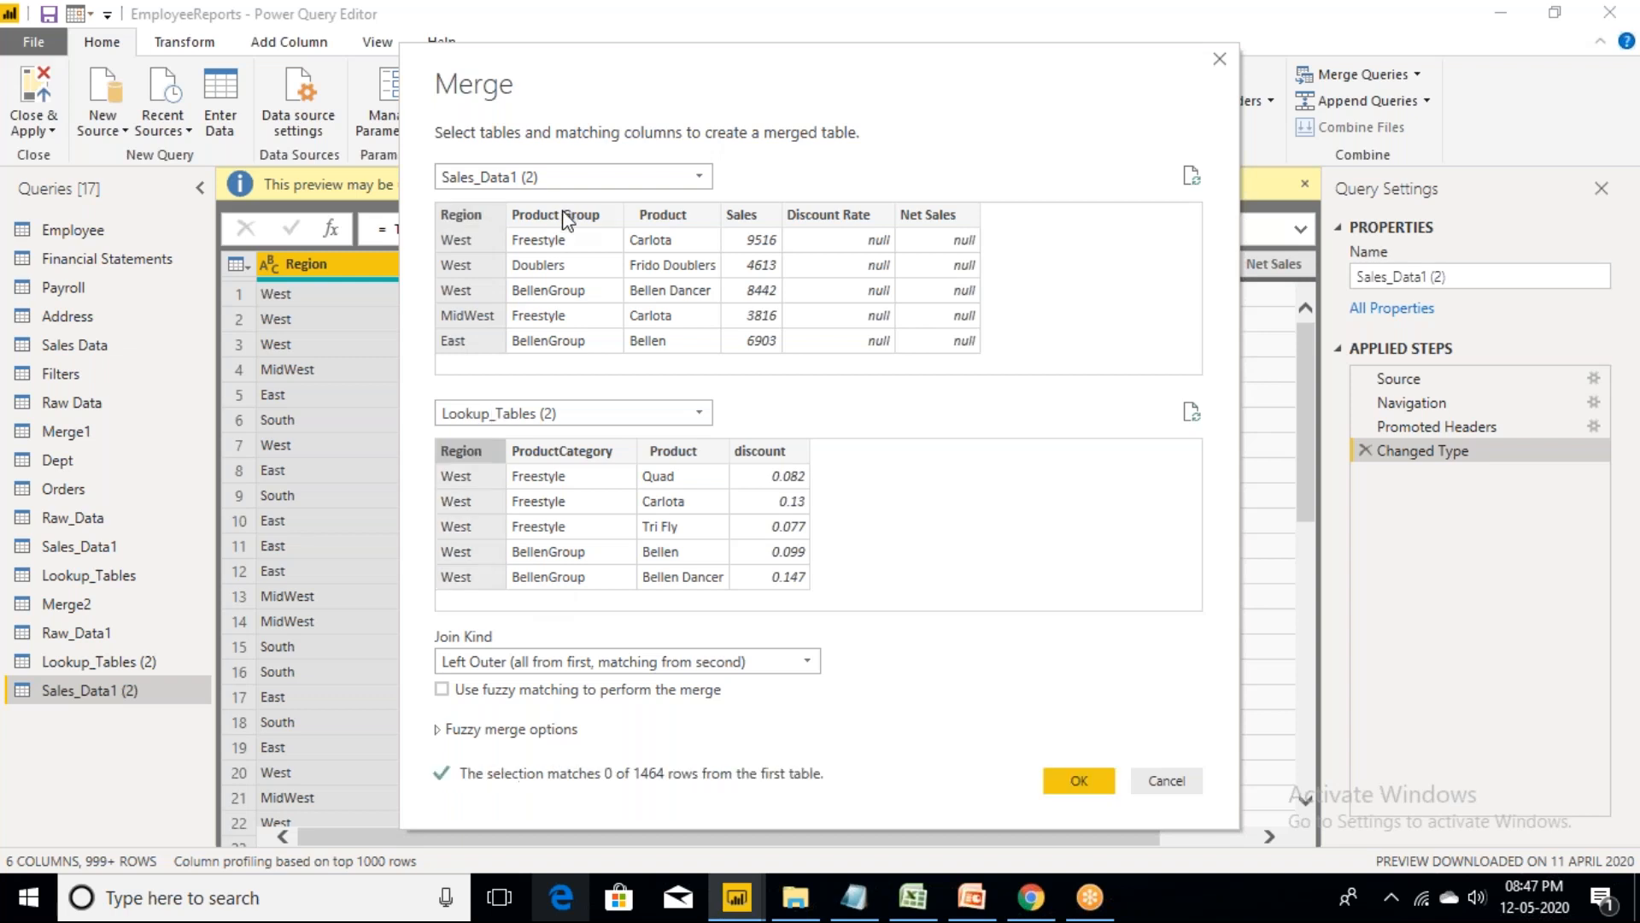
click(562, 214)
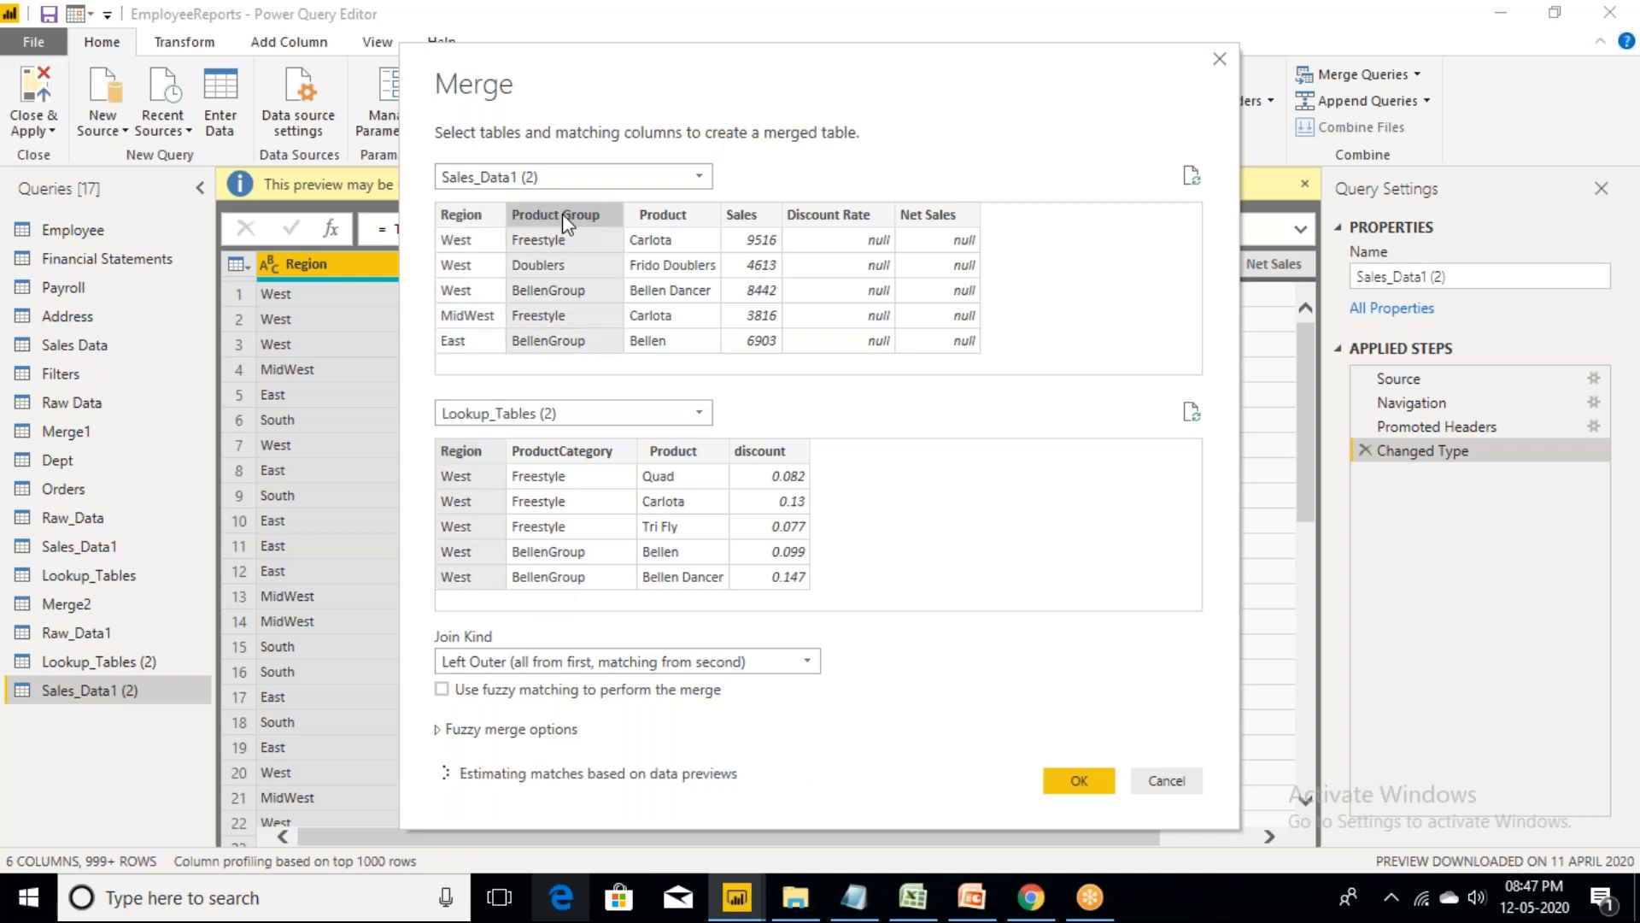
click(560, 454)
- Match the tables on Product and create the merge with an Inner (only matching rows) join
click(673, 220)
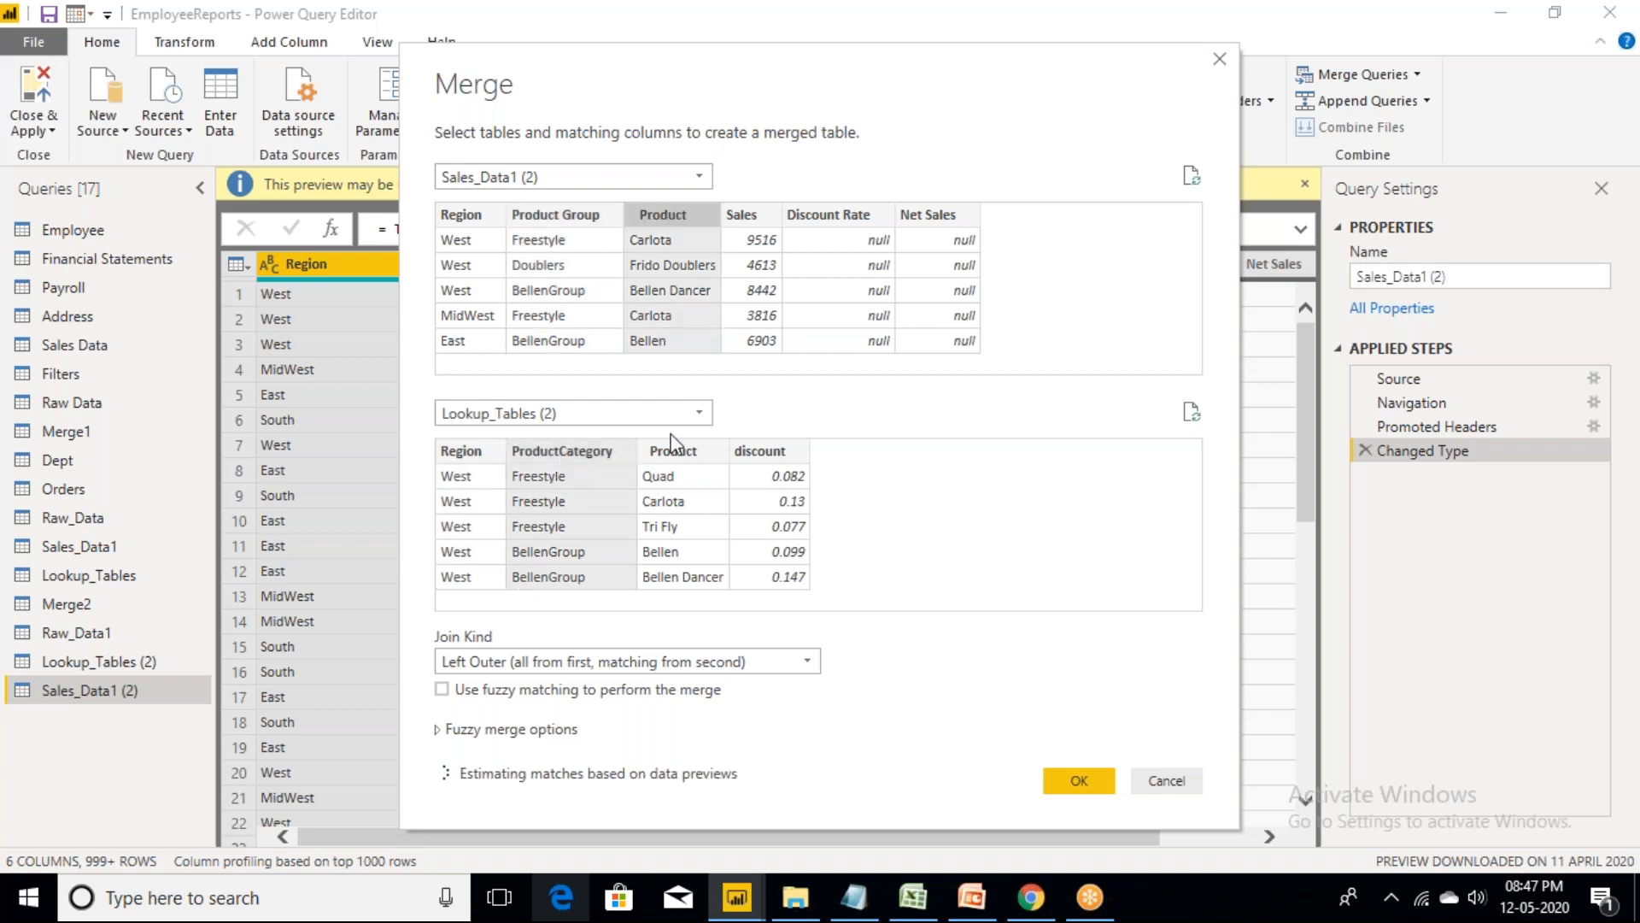
click(673, 450)
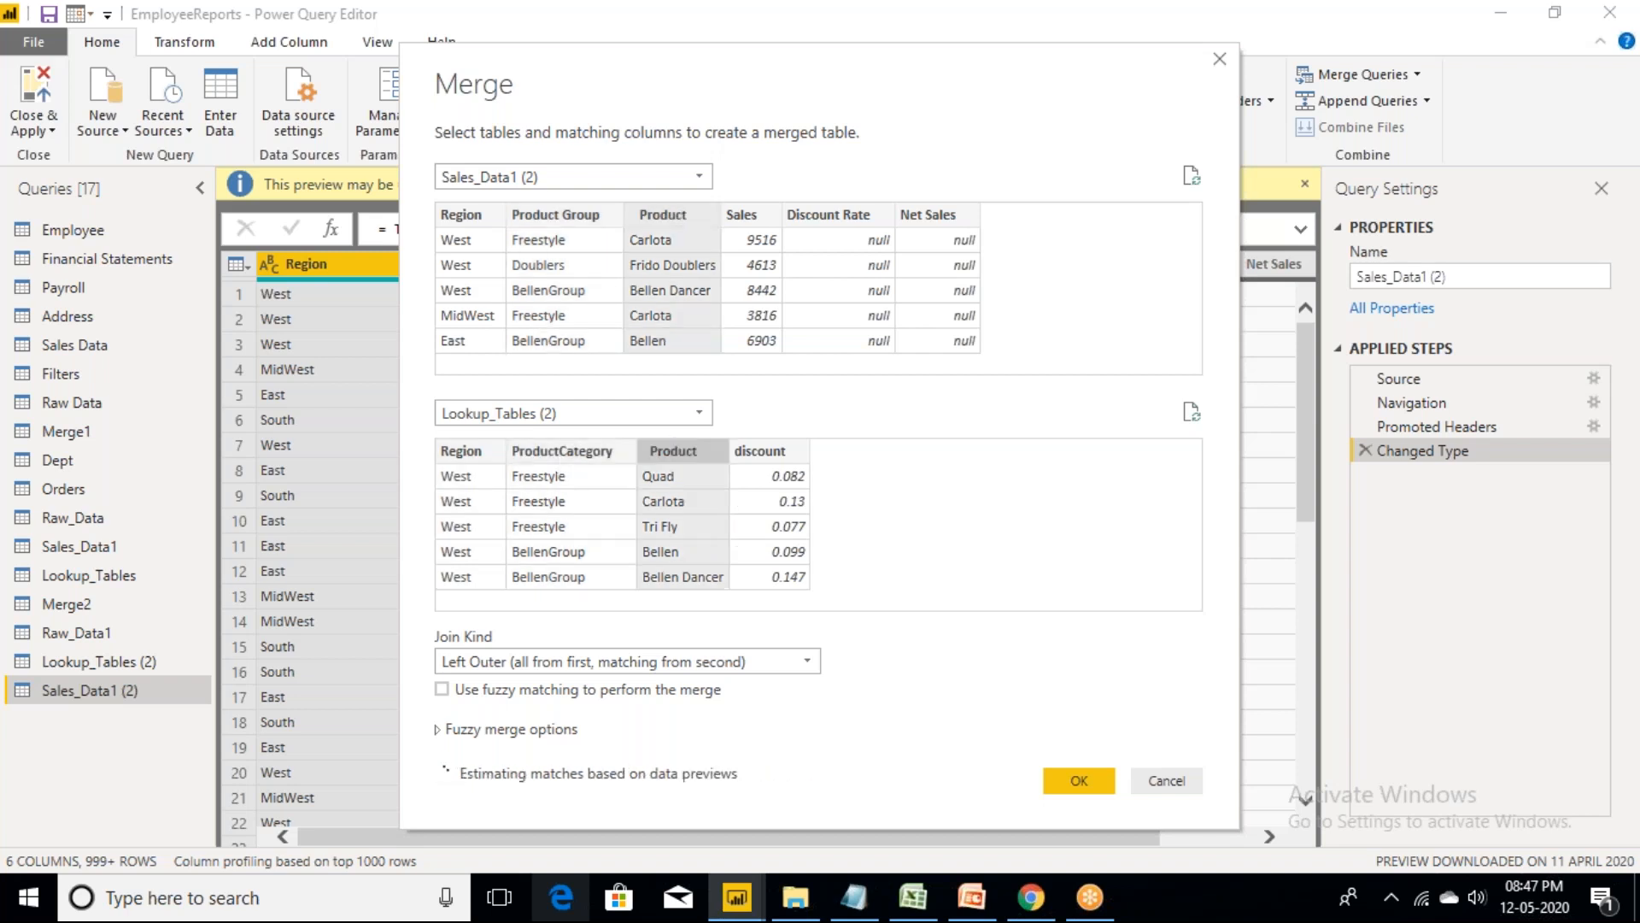
click(810, 663)
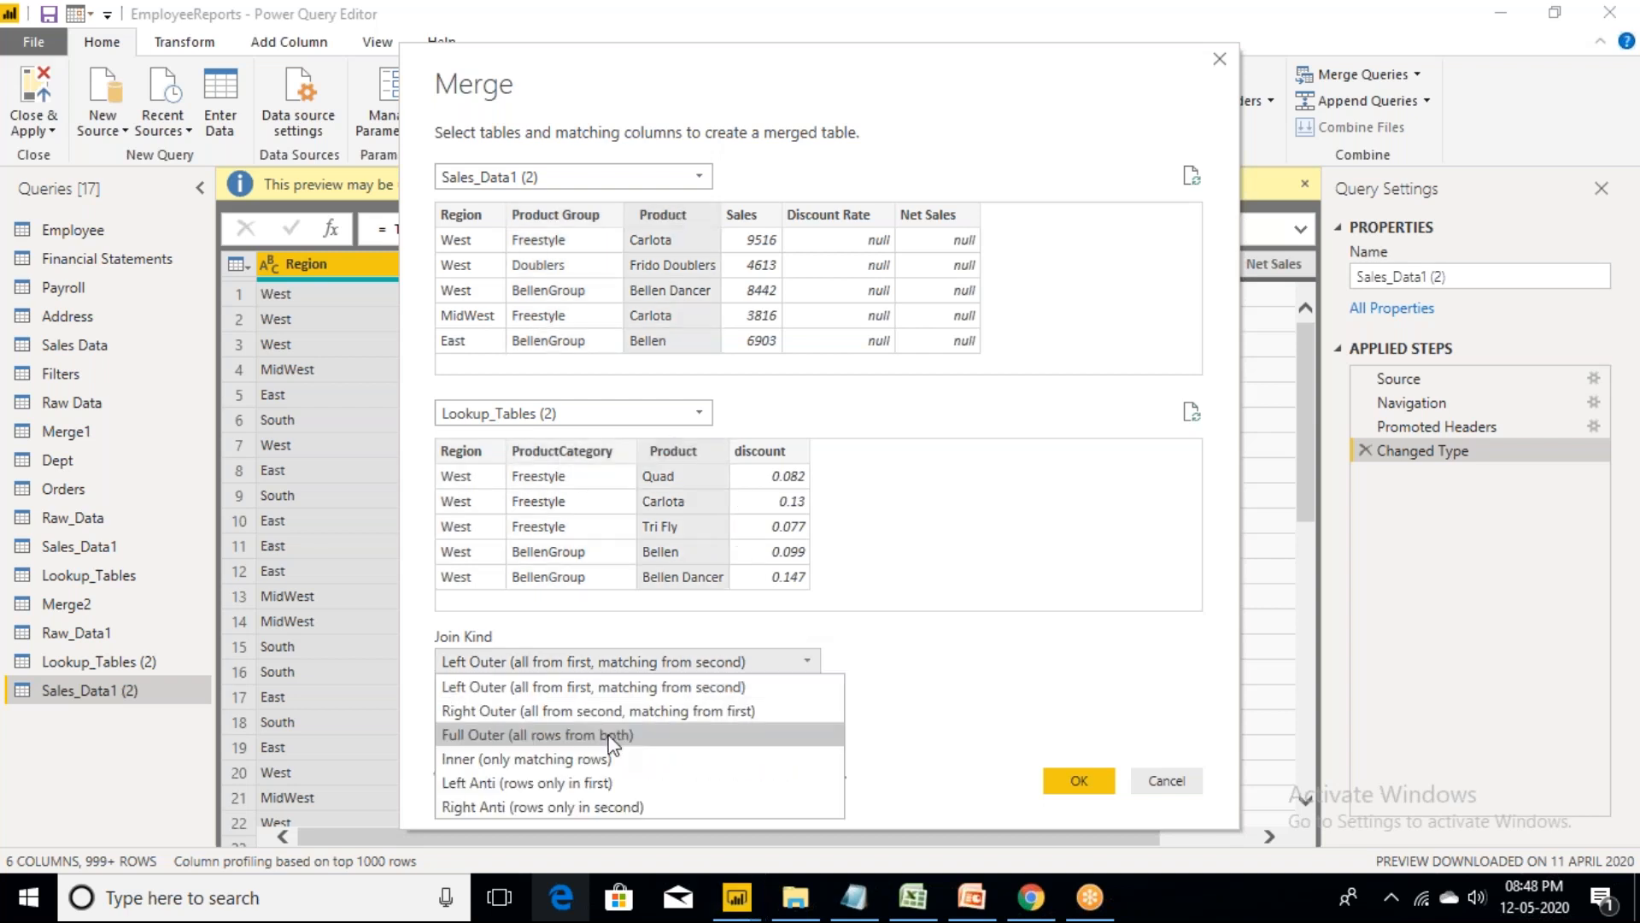
click(572, 759)
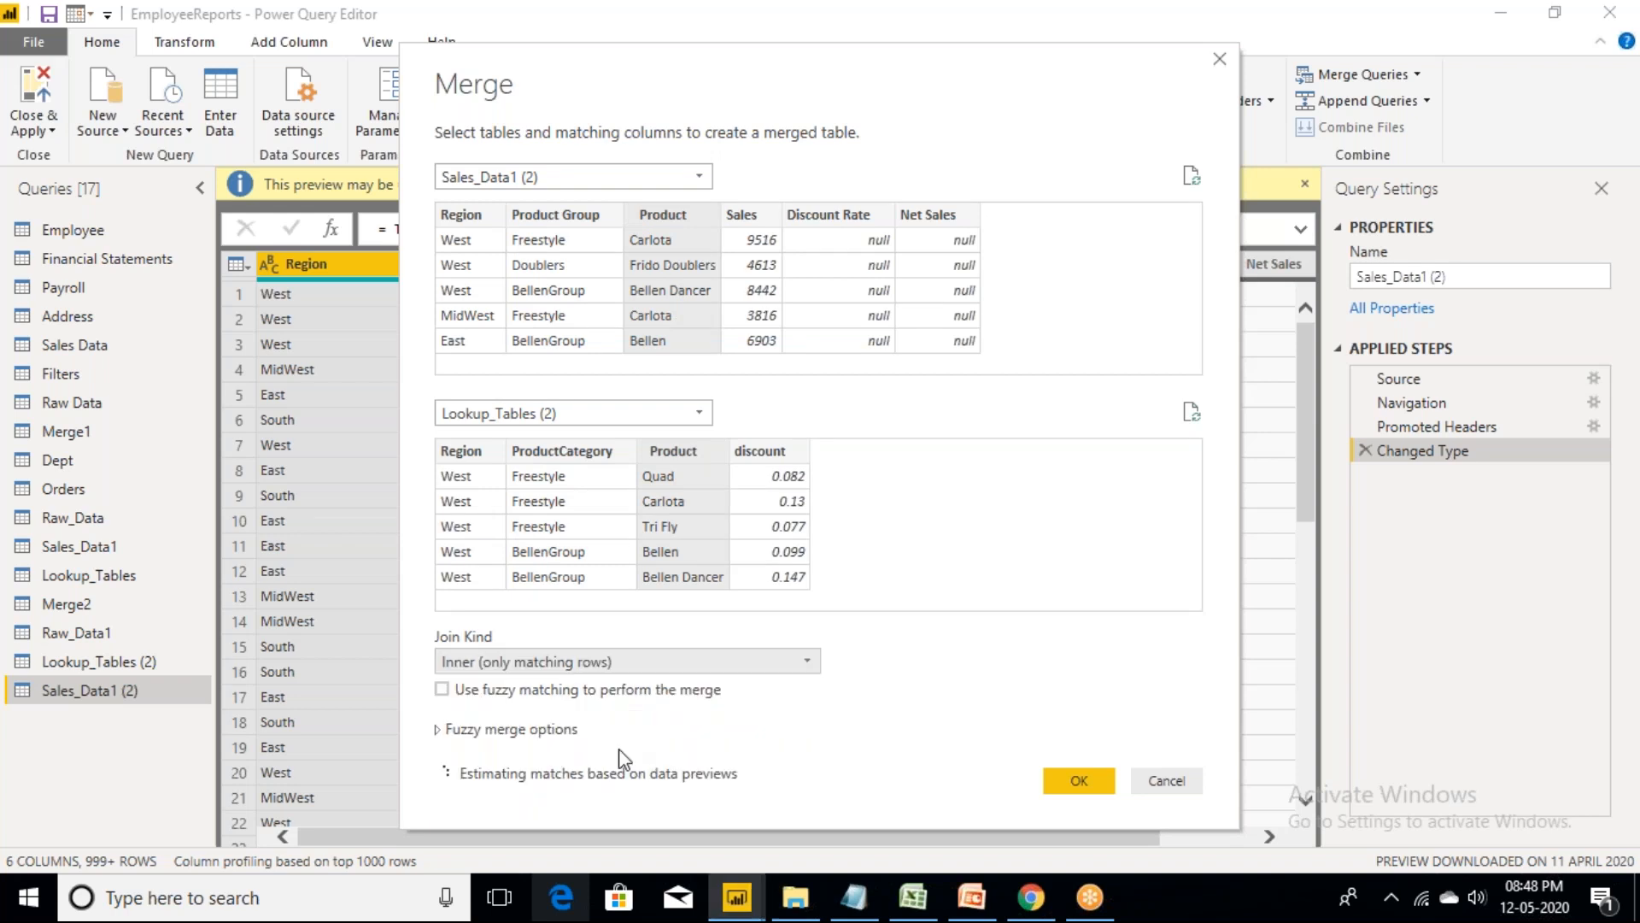
click(1078, 783)
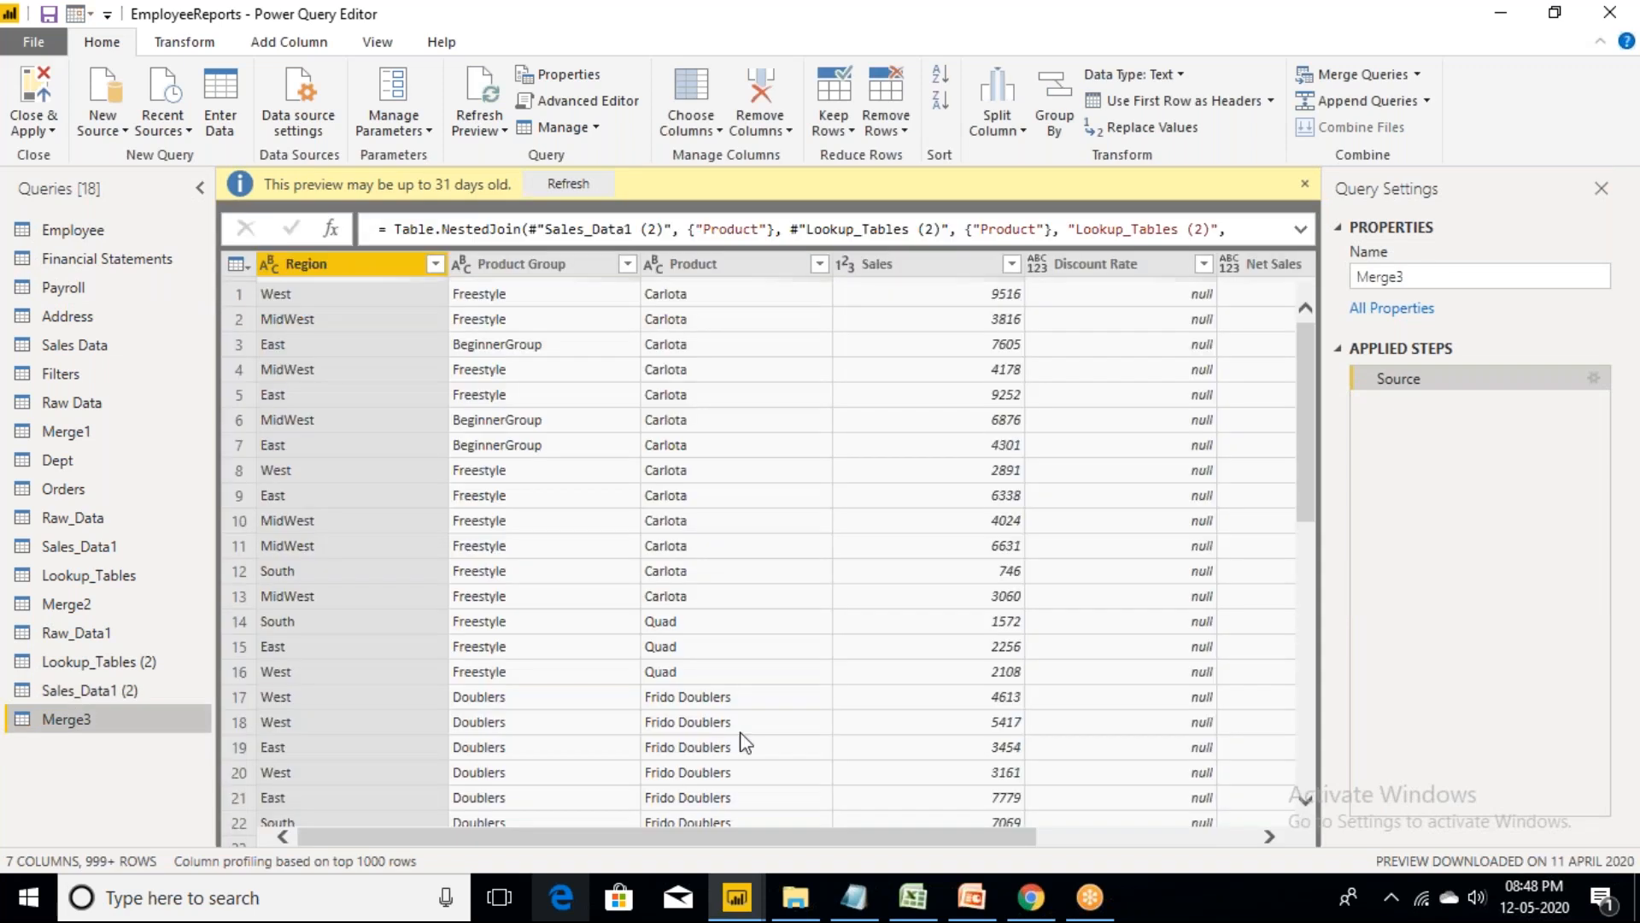
- Expand the Lookup_Tables (2) column in the merged query to only its discount field, keeping the original column name as prefix
drag(575, 844, 1119, 842)
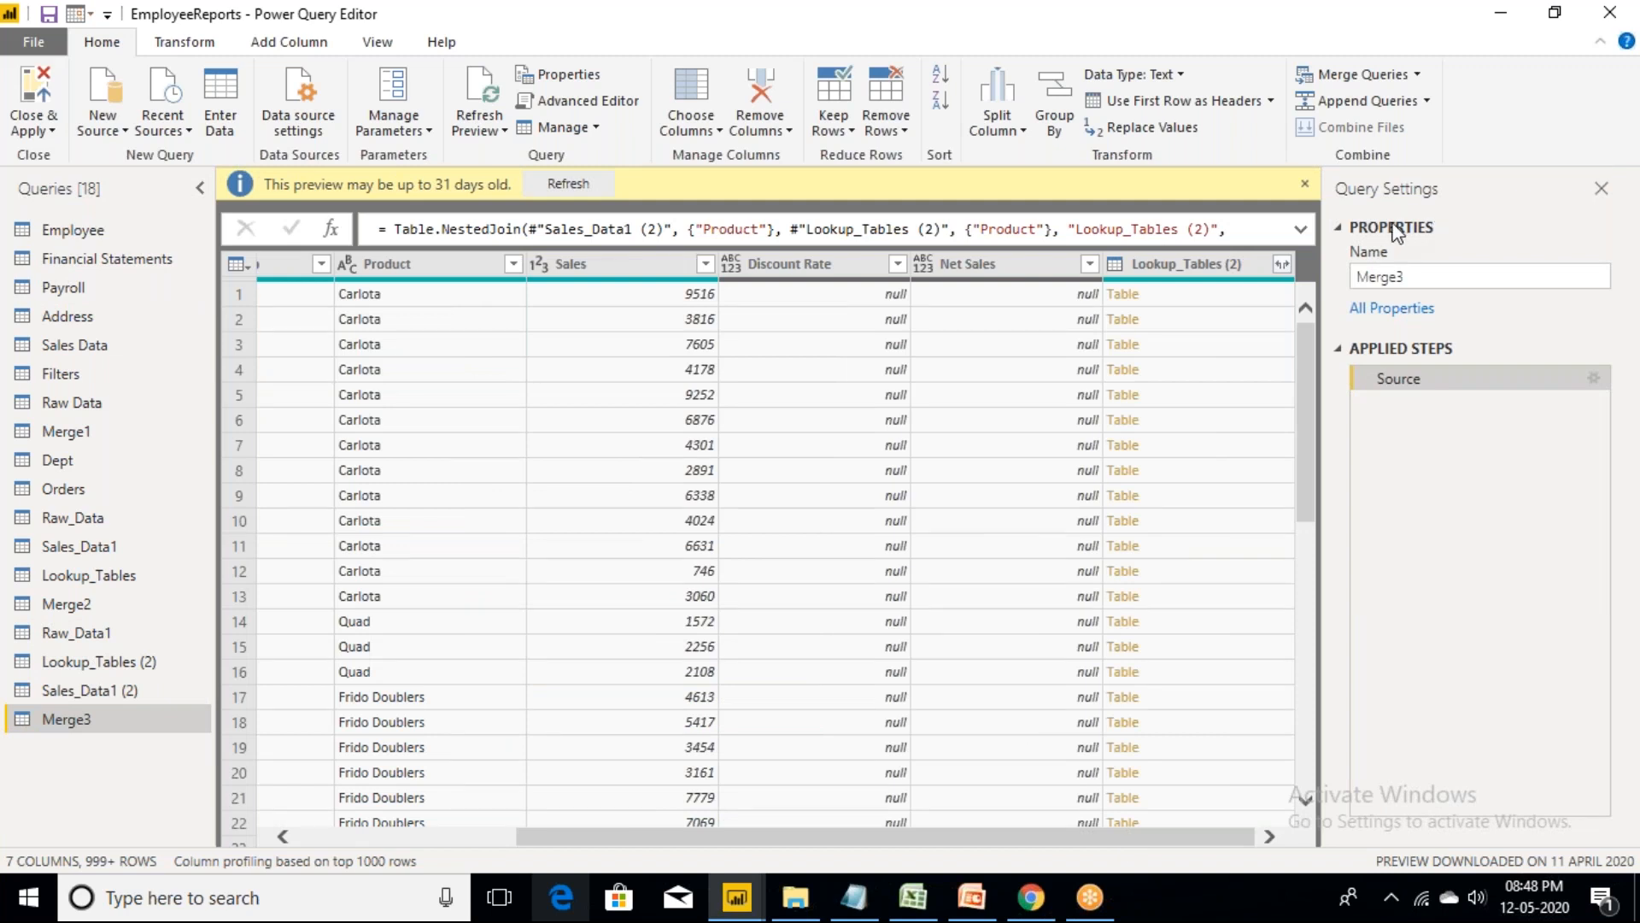
click(1282, 265)
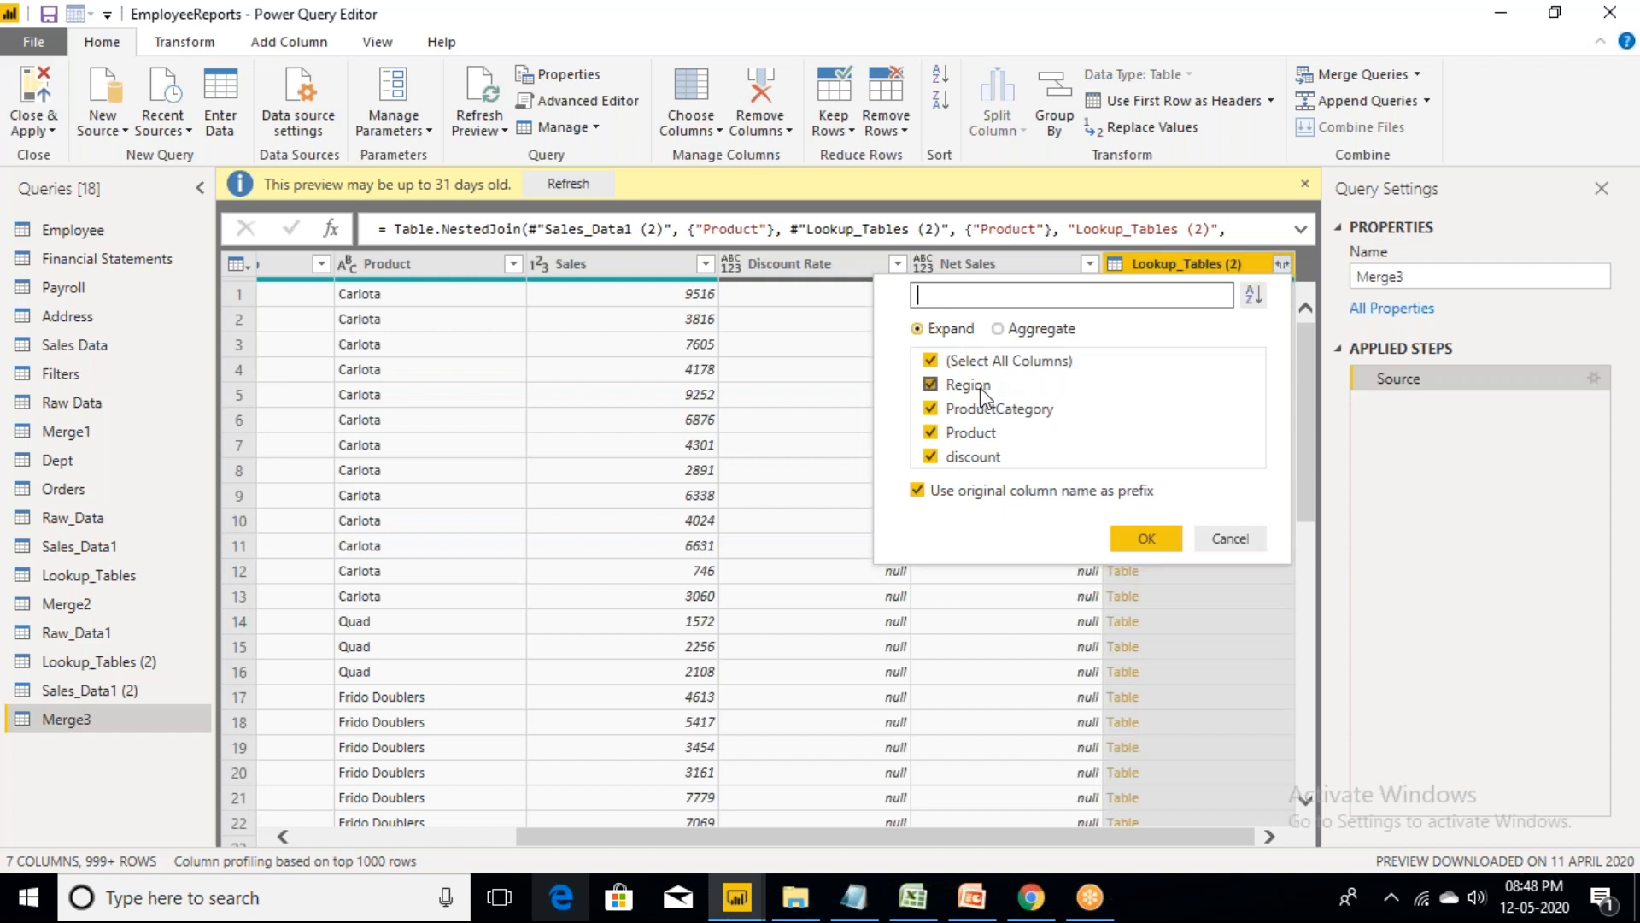
click(931, 386)
click(931, 409)
click(931, 432)
click(932, 458)
click(1145, 539)
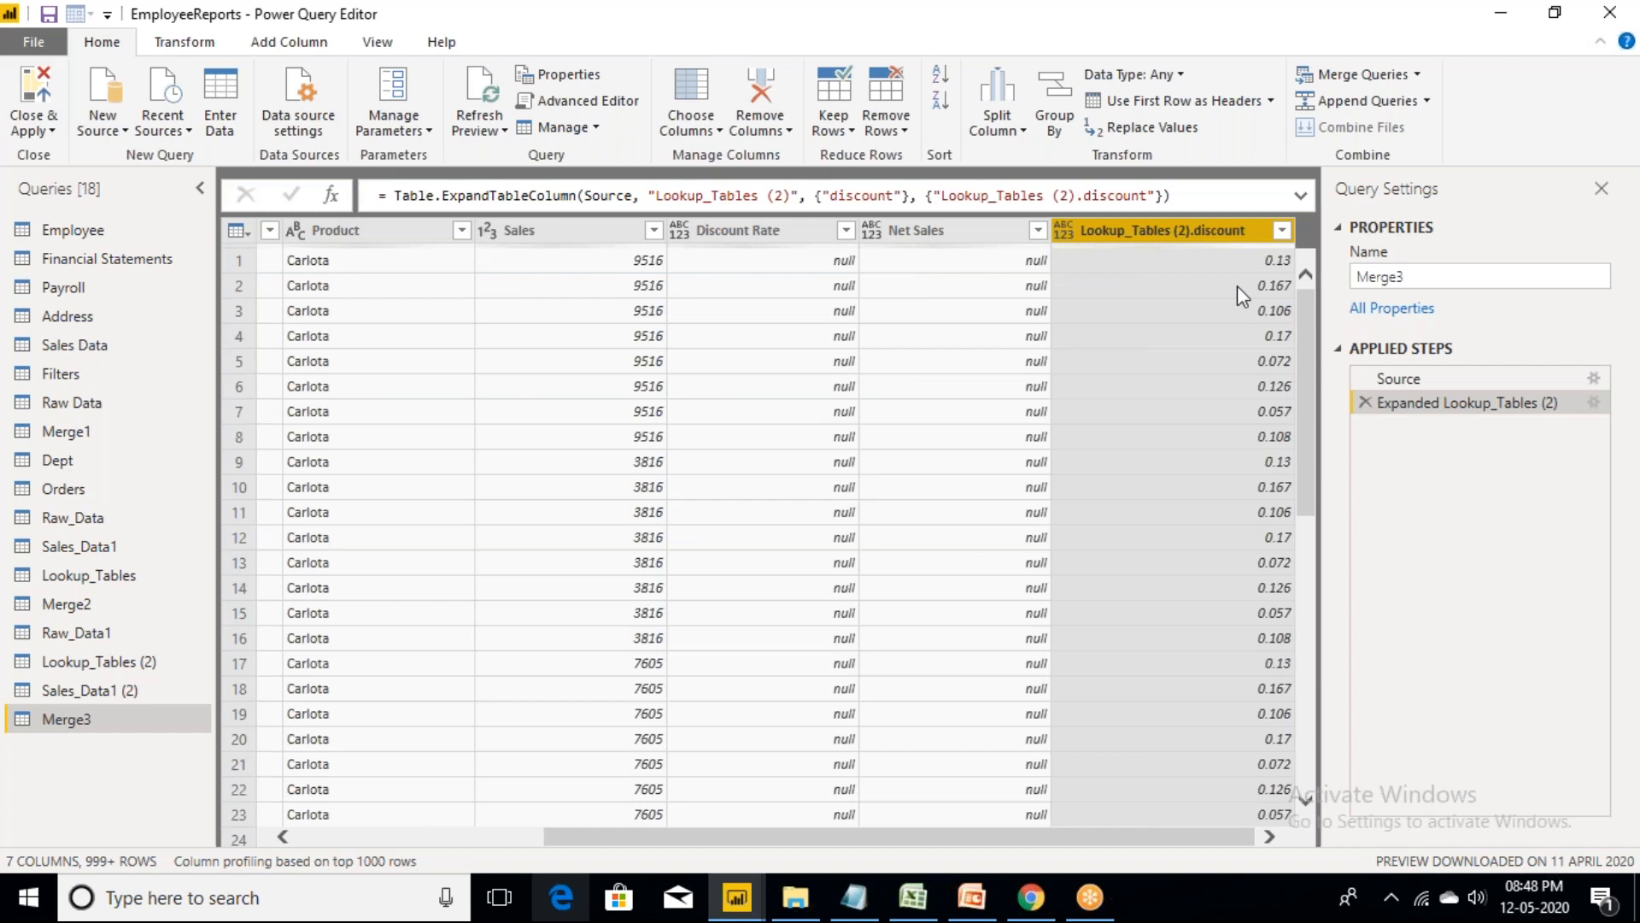
- Rename the expanded Lookup_Tables (2).discount column to discount and move it directly after Sales
double_click(1202, 234)
text(discount)
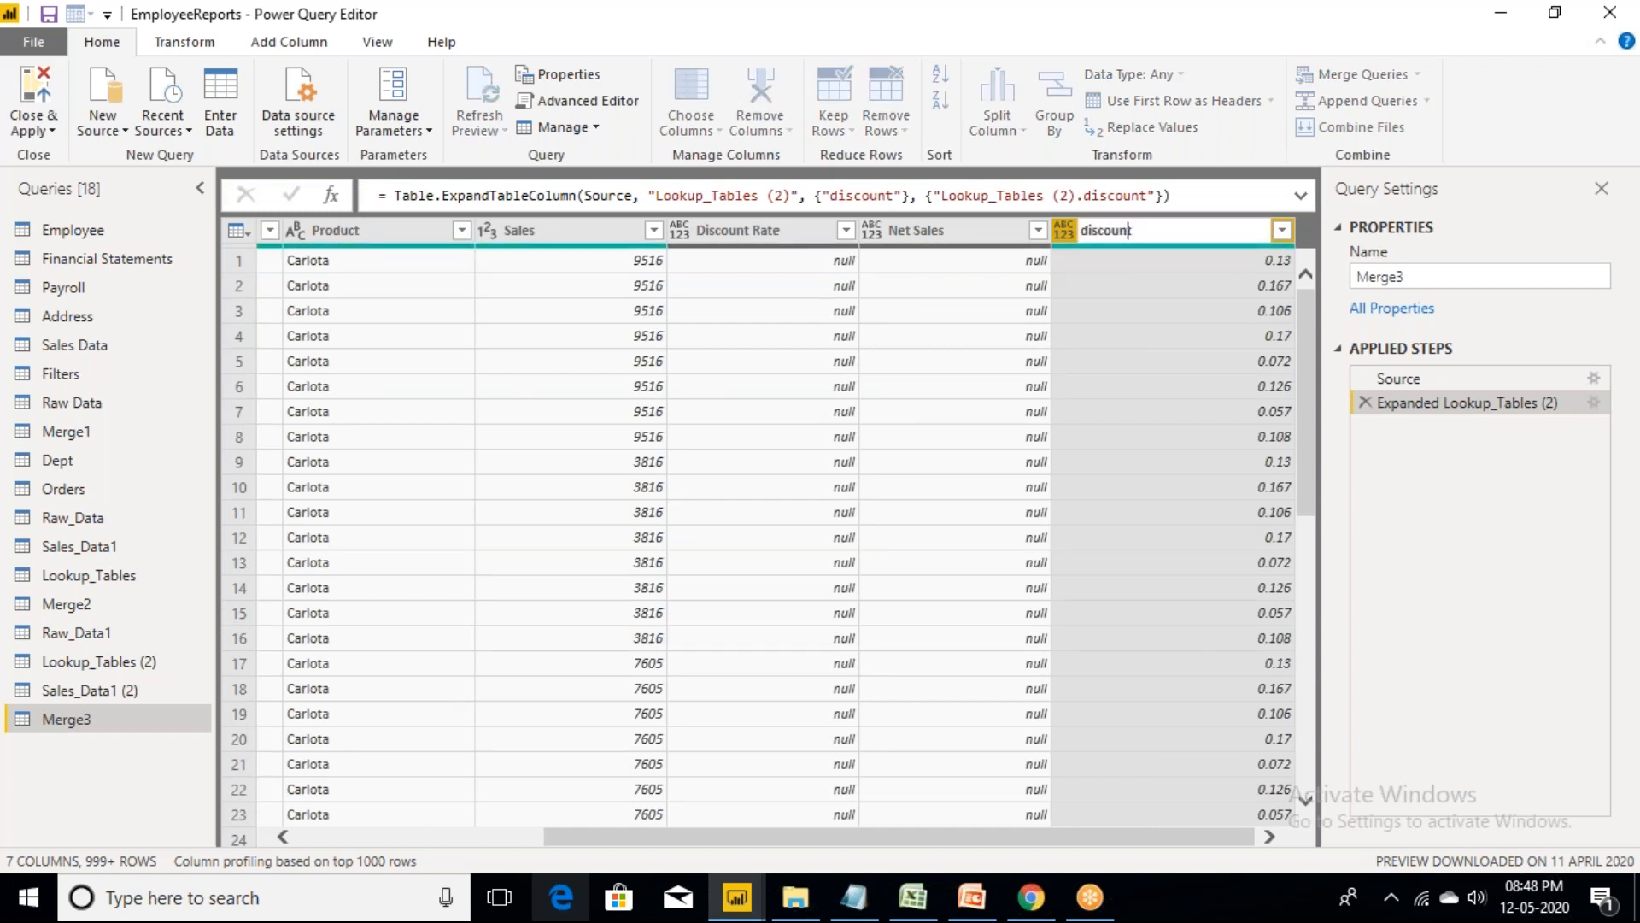
key(Return)
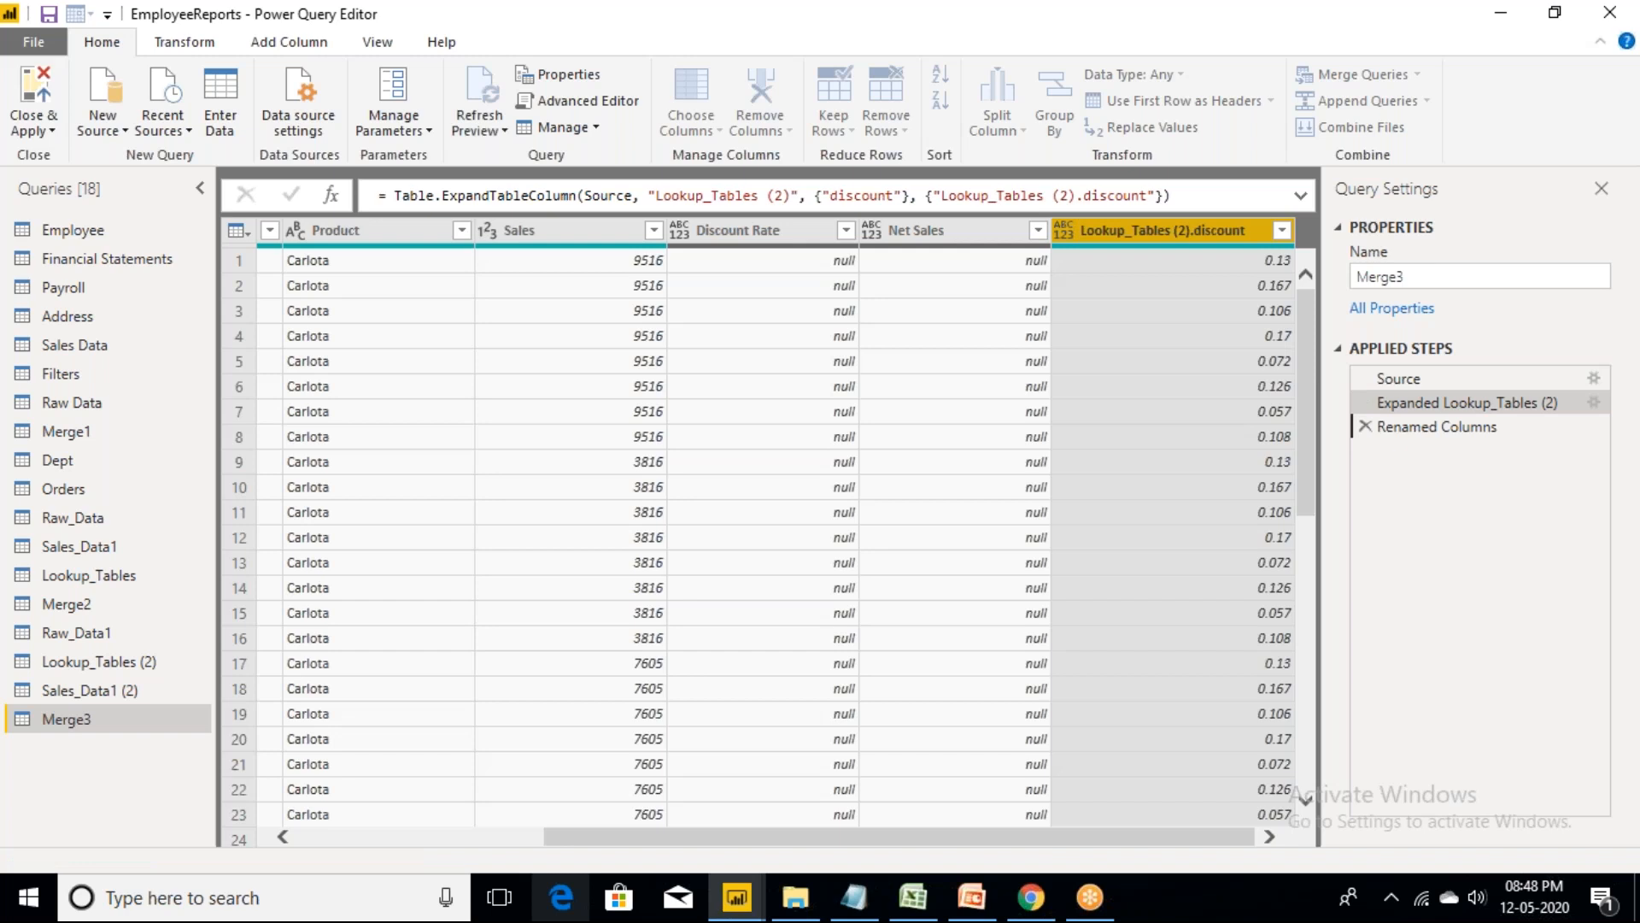
drag(1162, 231, 823, 253)
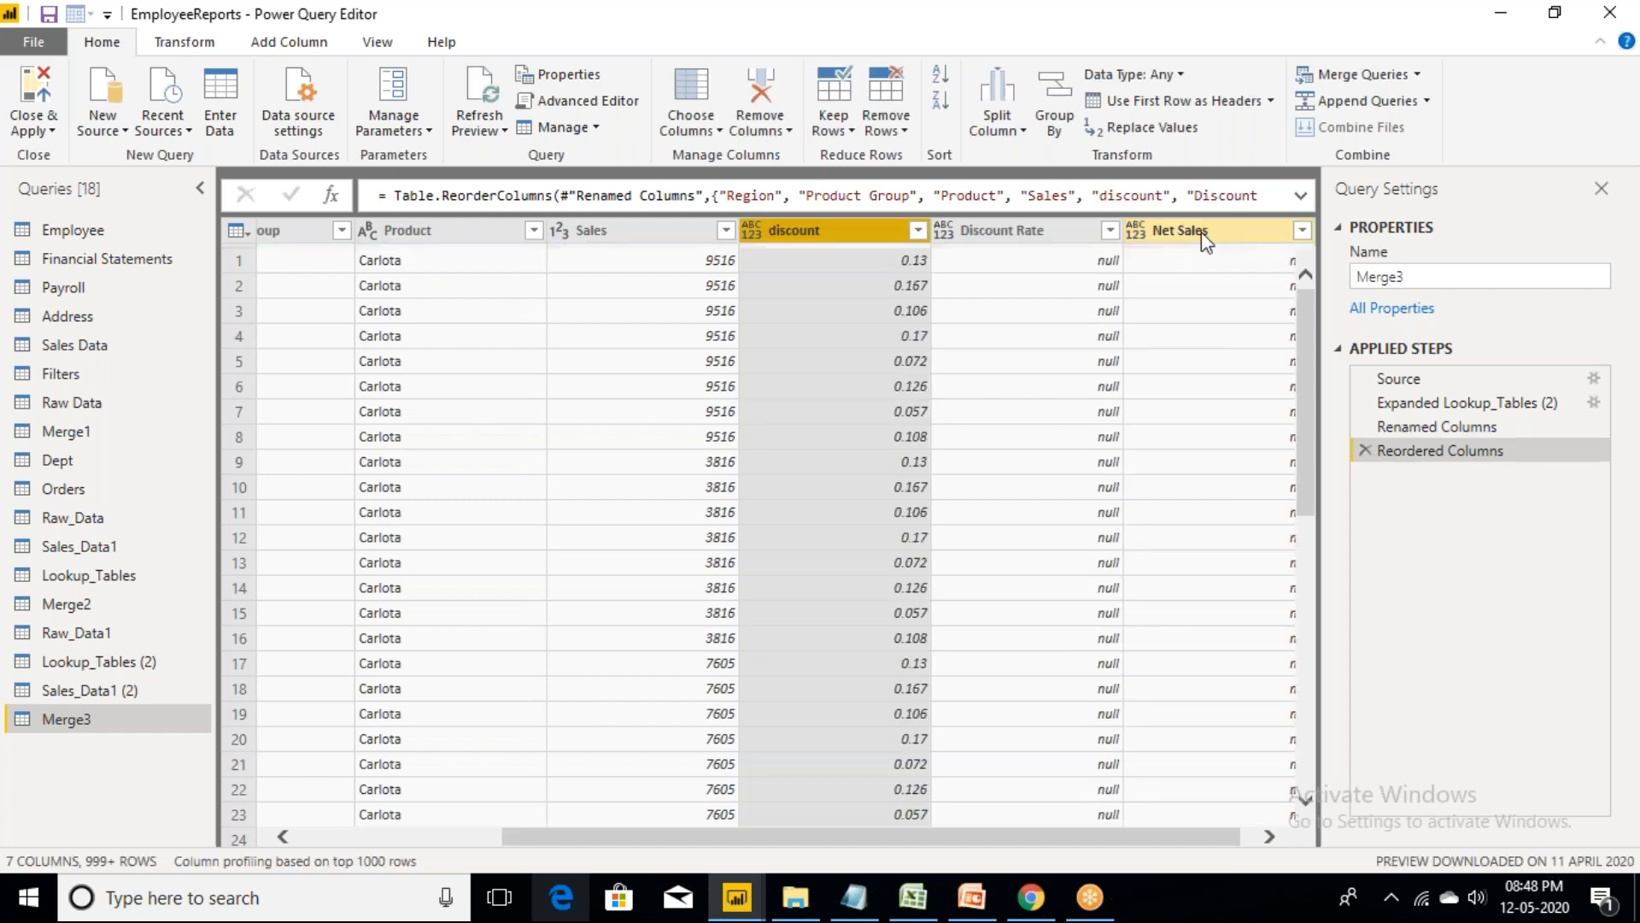
- Remove the empty Discount Rate and Net Sales columns from the merged query
click(1024, 232)
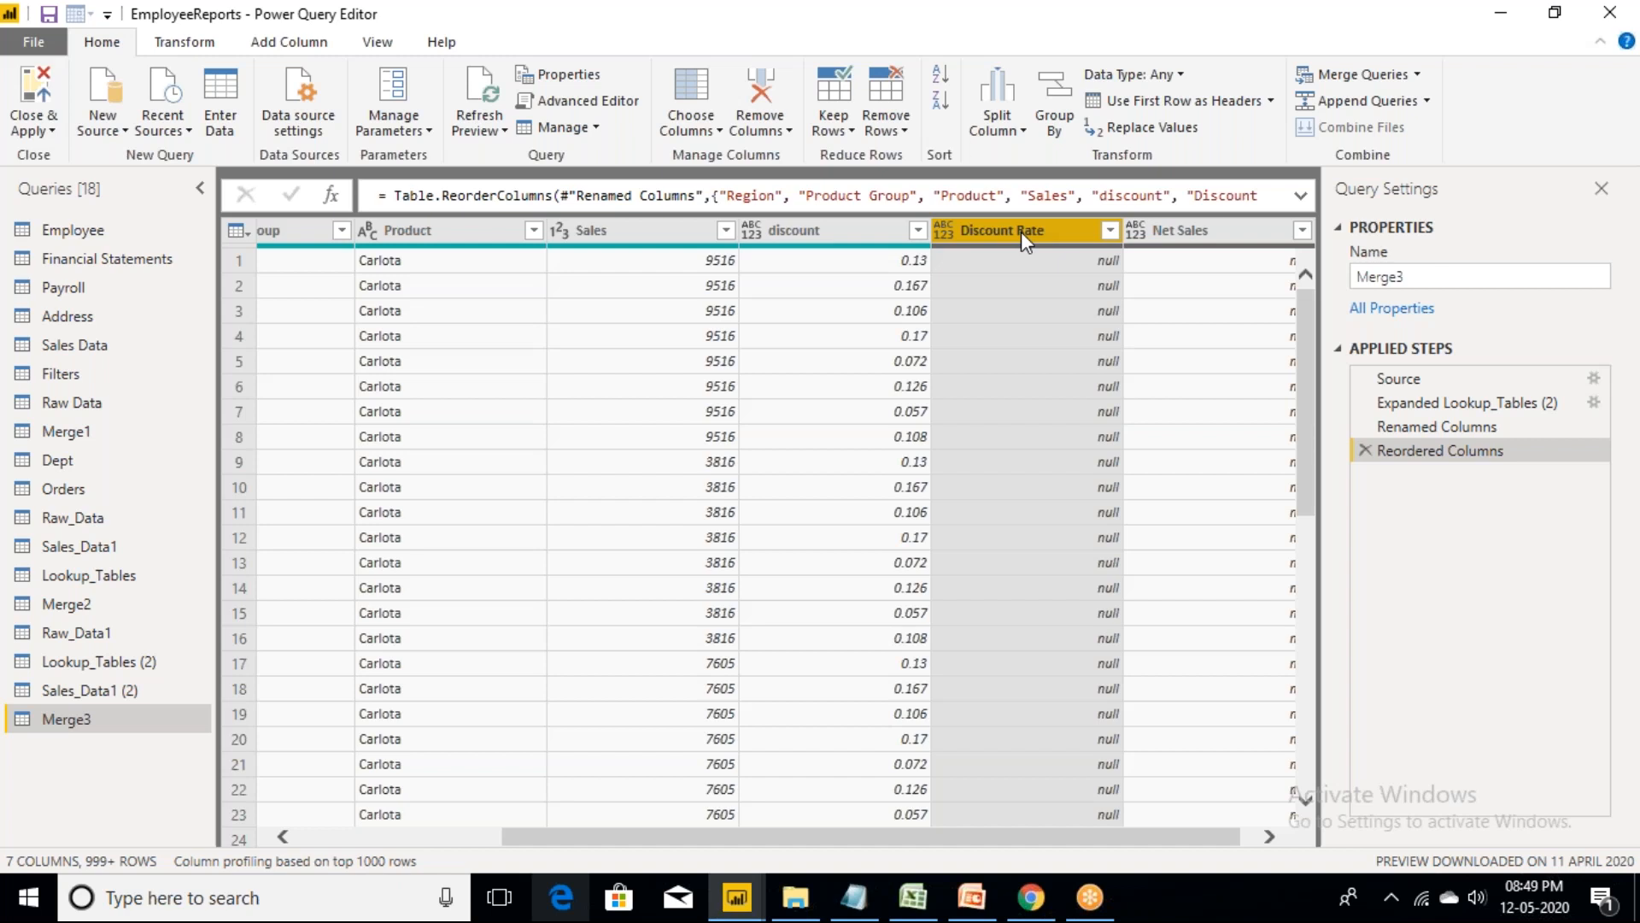
right_click(1023, 232)
click(1115, 284)
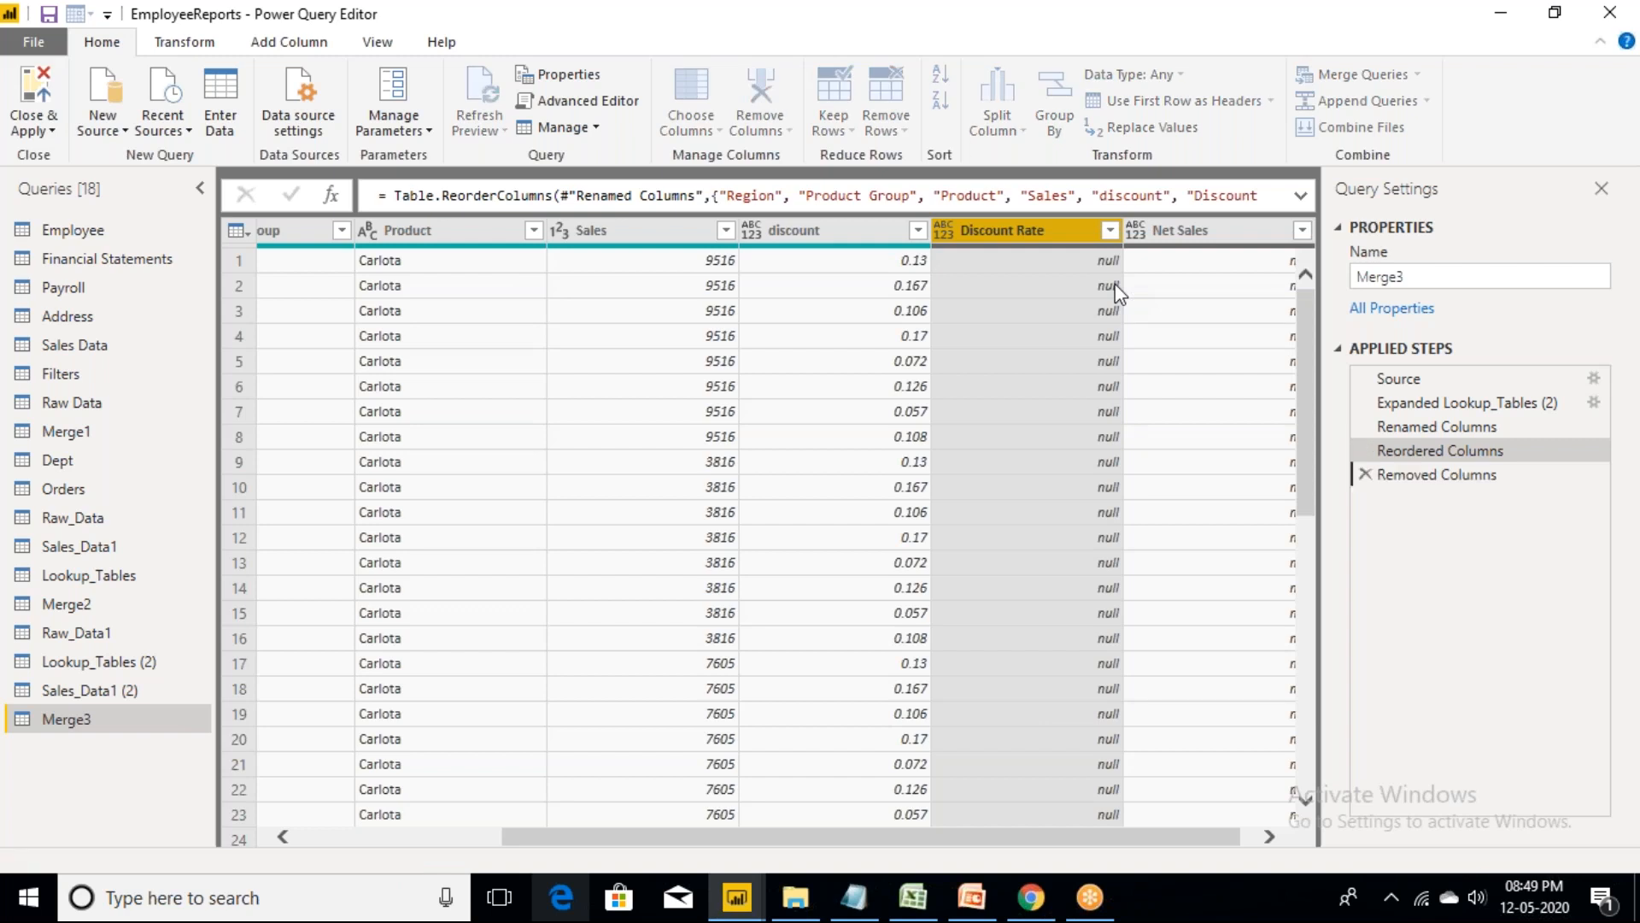
right_click(1160, 235)
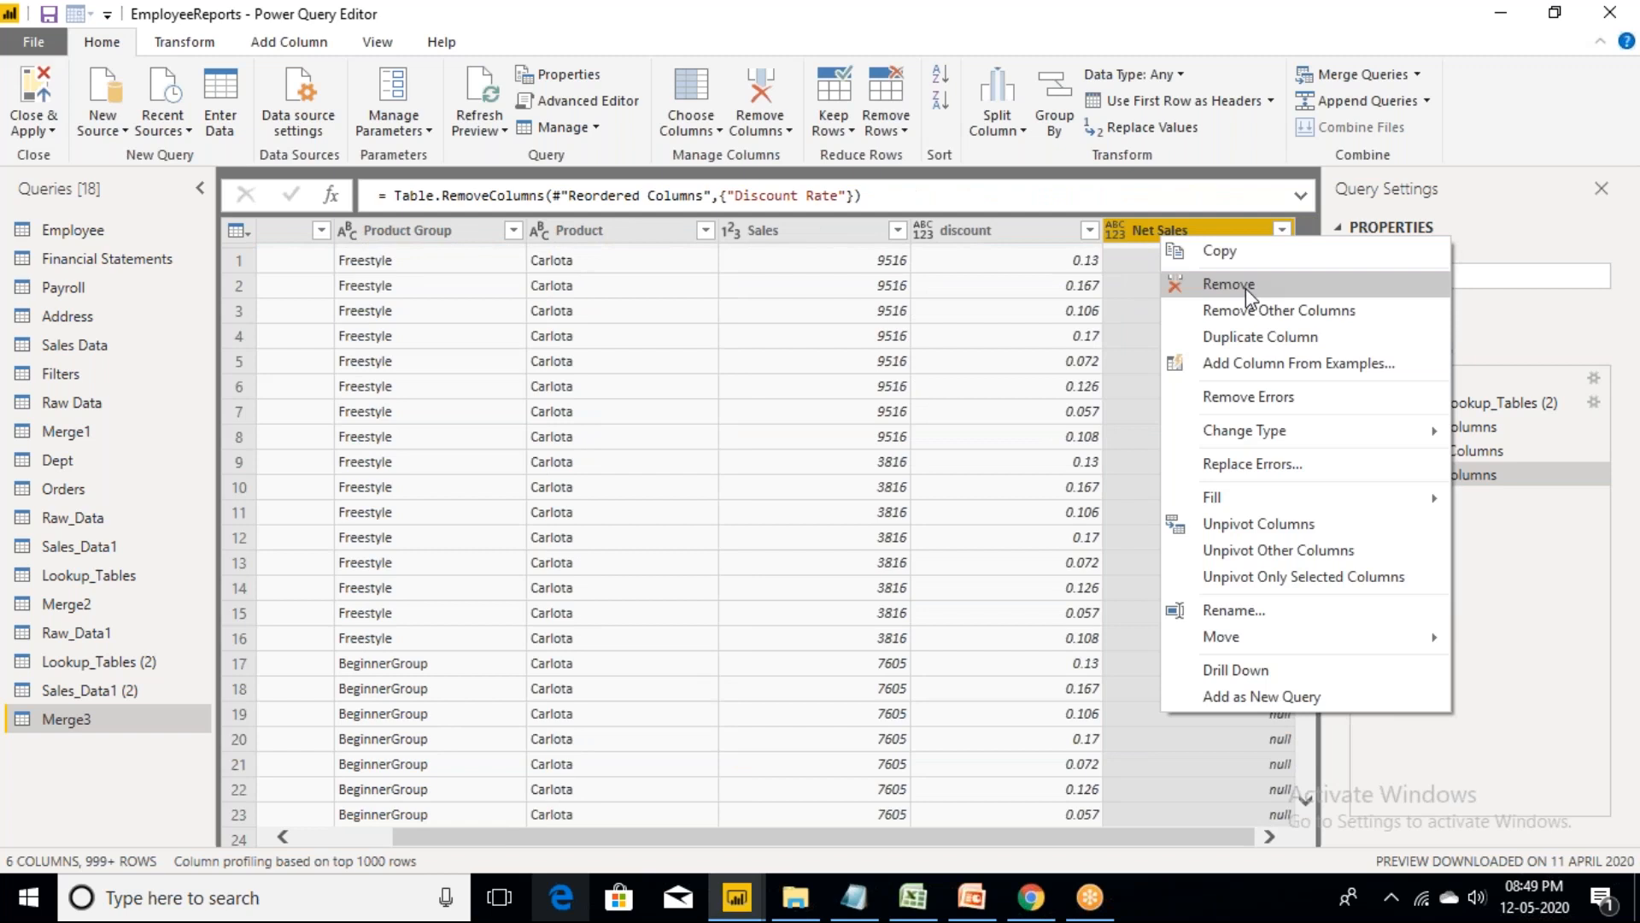
click(1247, 295)
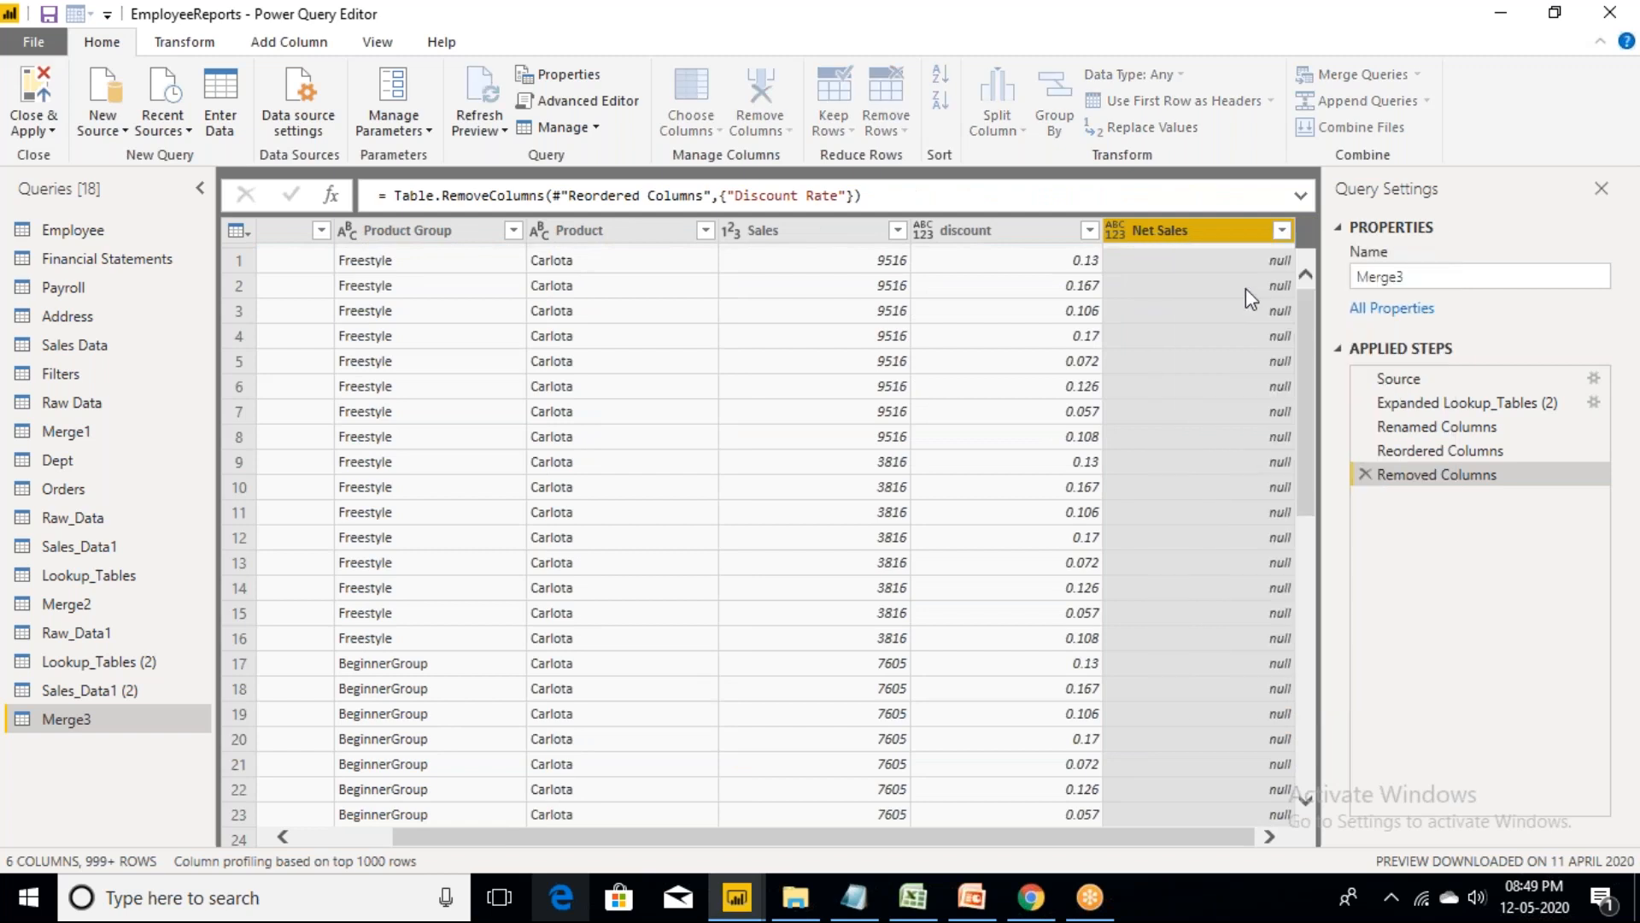
- Start a custom column in the merged query with the formula [Sales]*[discount]
click(296, 45)
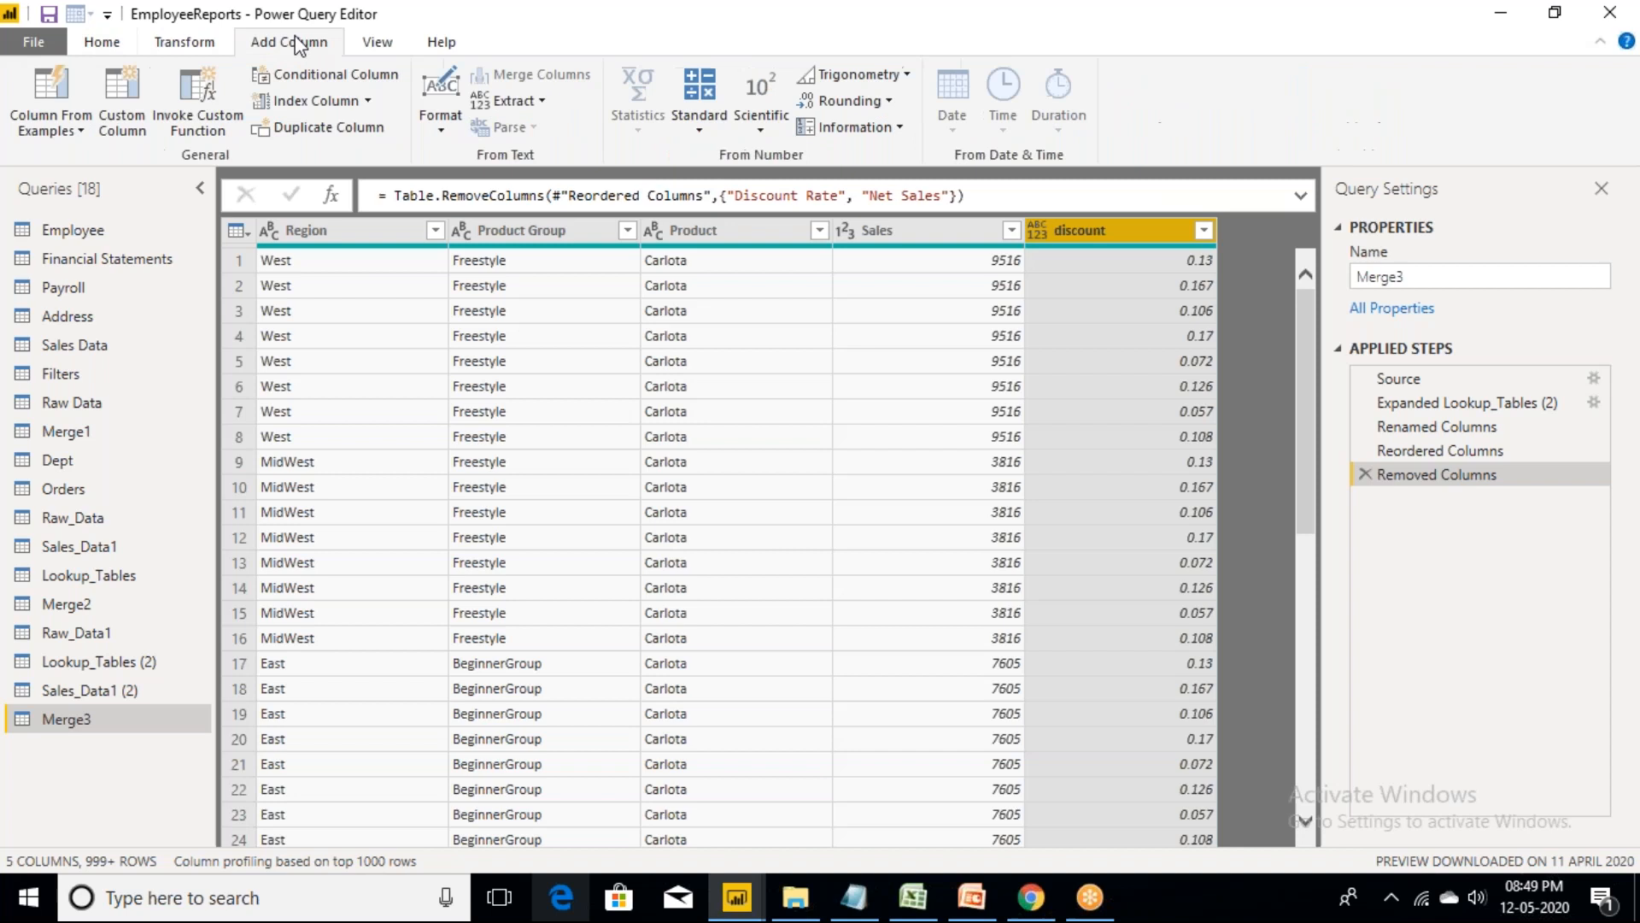
click(122, 103)
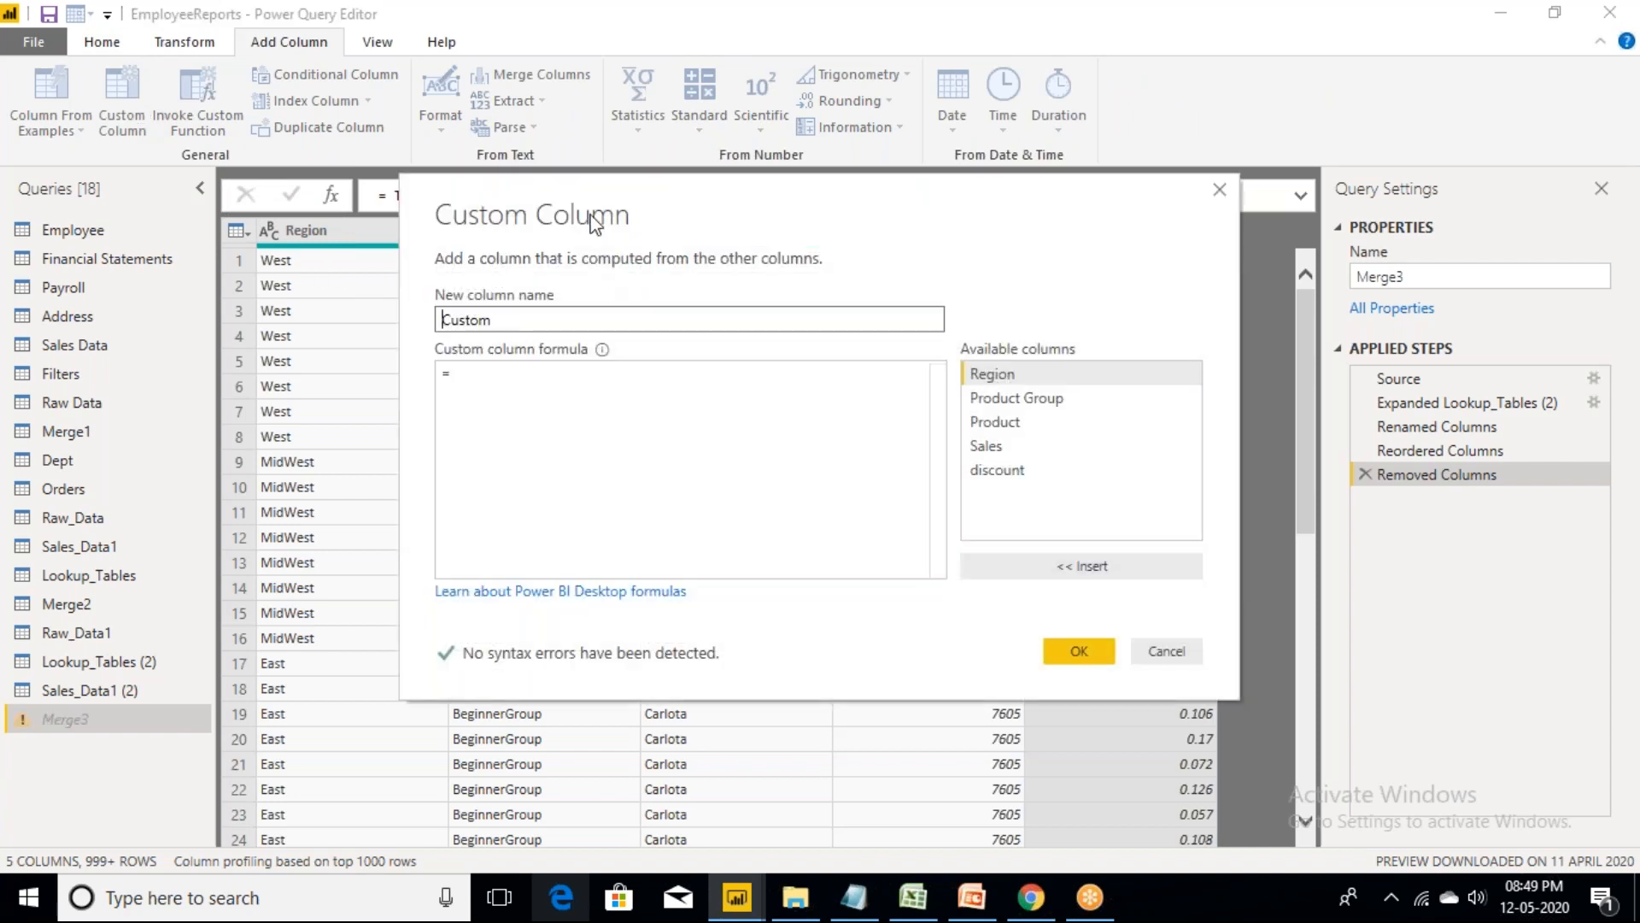
drag(589, 219, 638, 397)
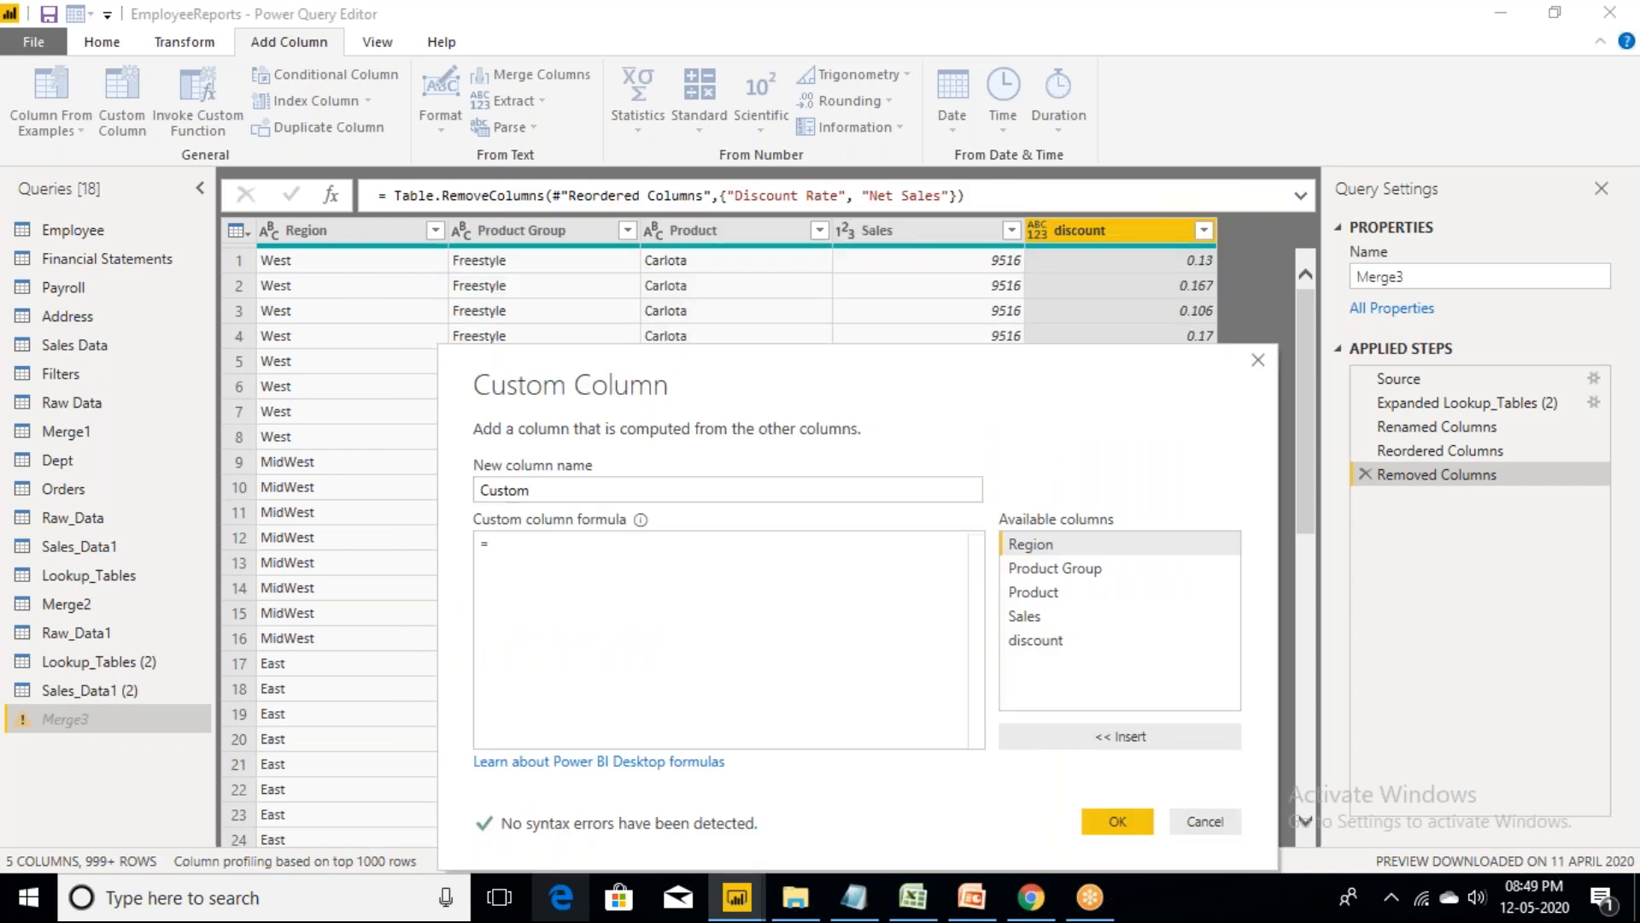
double_click(1028, 617)
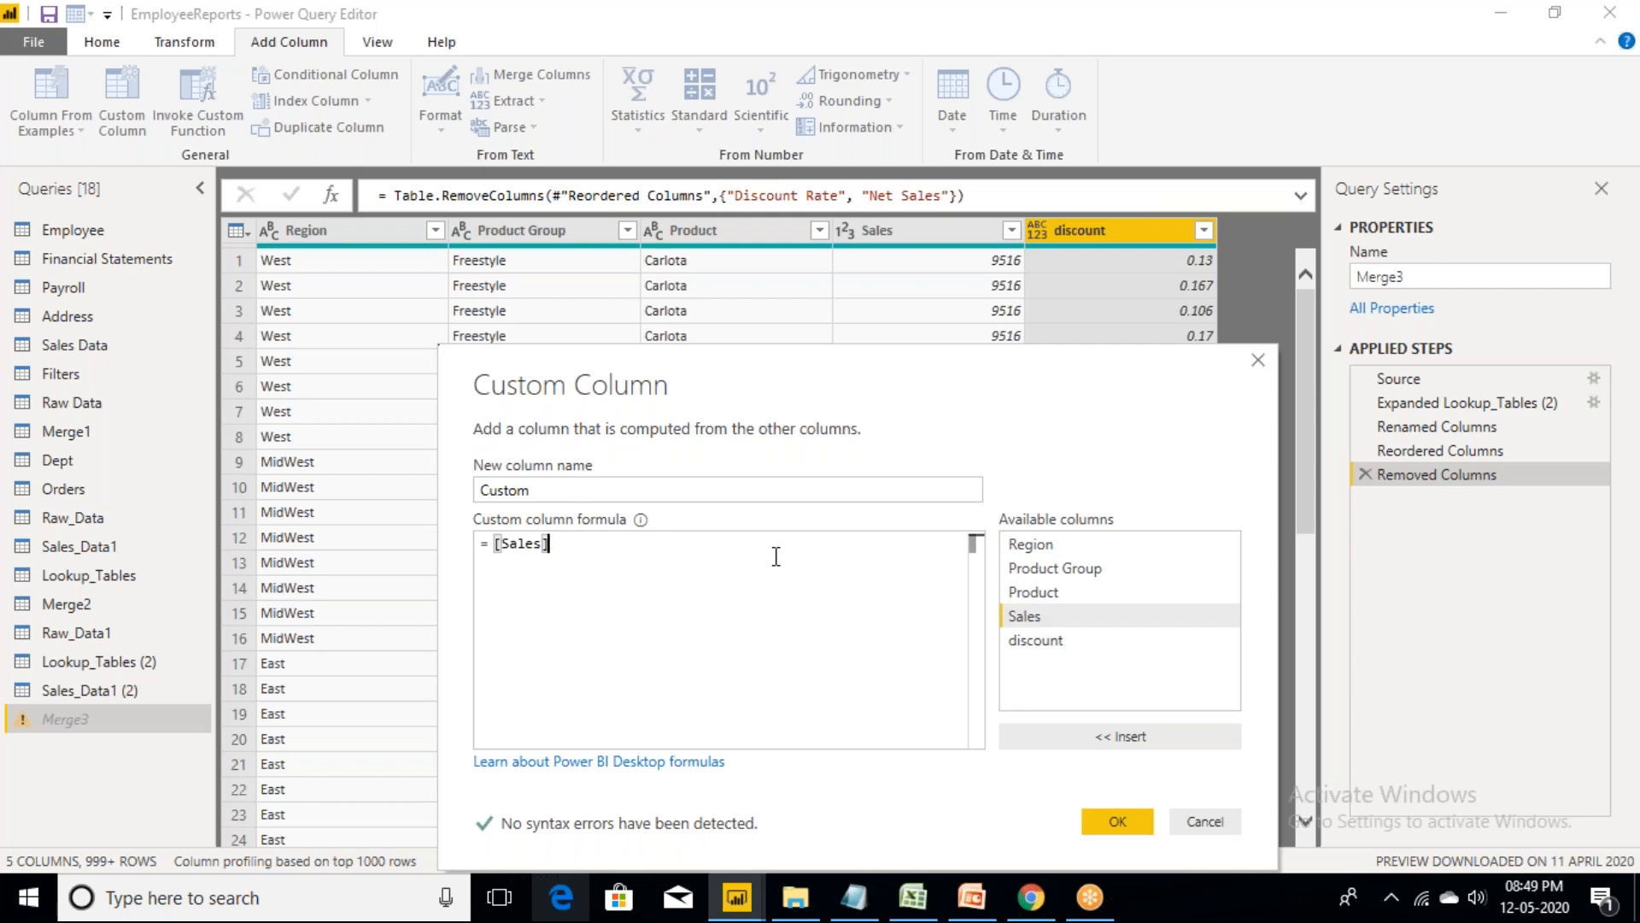
text(*)
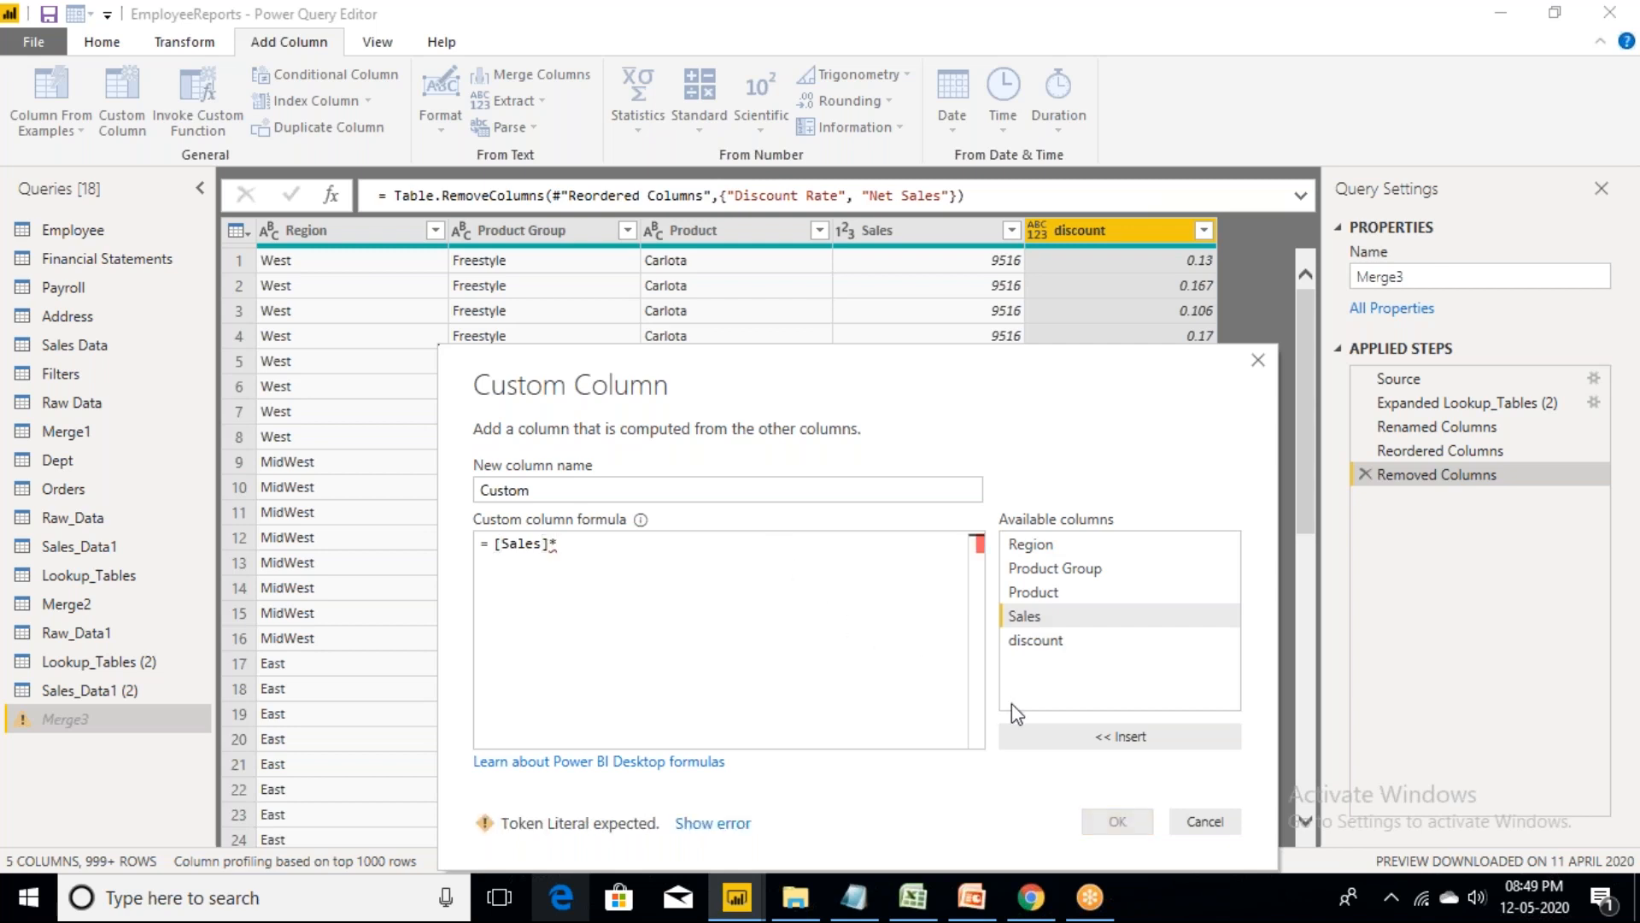
click(1031, 650)
double_click(1033, 641)
- Name the new custom column DiscountRate and create it
click(602, 488)
key(BackSpace)
key(BackSpace)
key(BackSpace)
key(BackSpace)
key(BackSpace)
key(BackSpace)
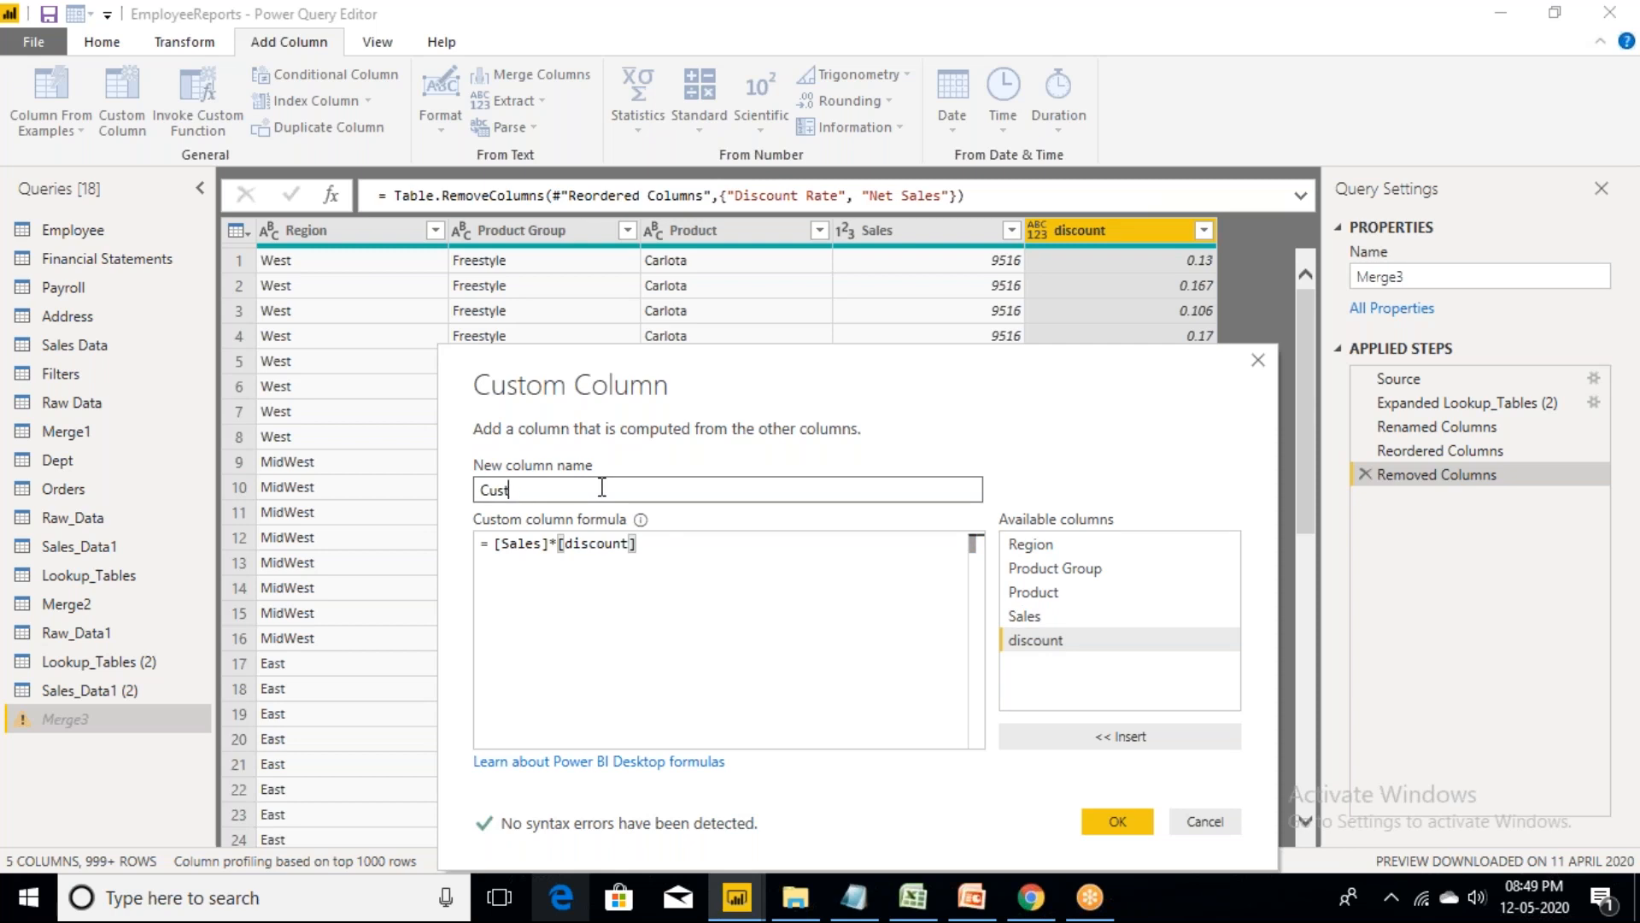
text(DiscountRate)
key(BackSpace)
key(BackSpace)
key(BackSpace)
key(BackSpace)
key(BackSpace)
text(T)
key(BackSpace)
key(BackSpace)
text(ntRate)
click(1124, 833)
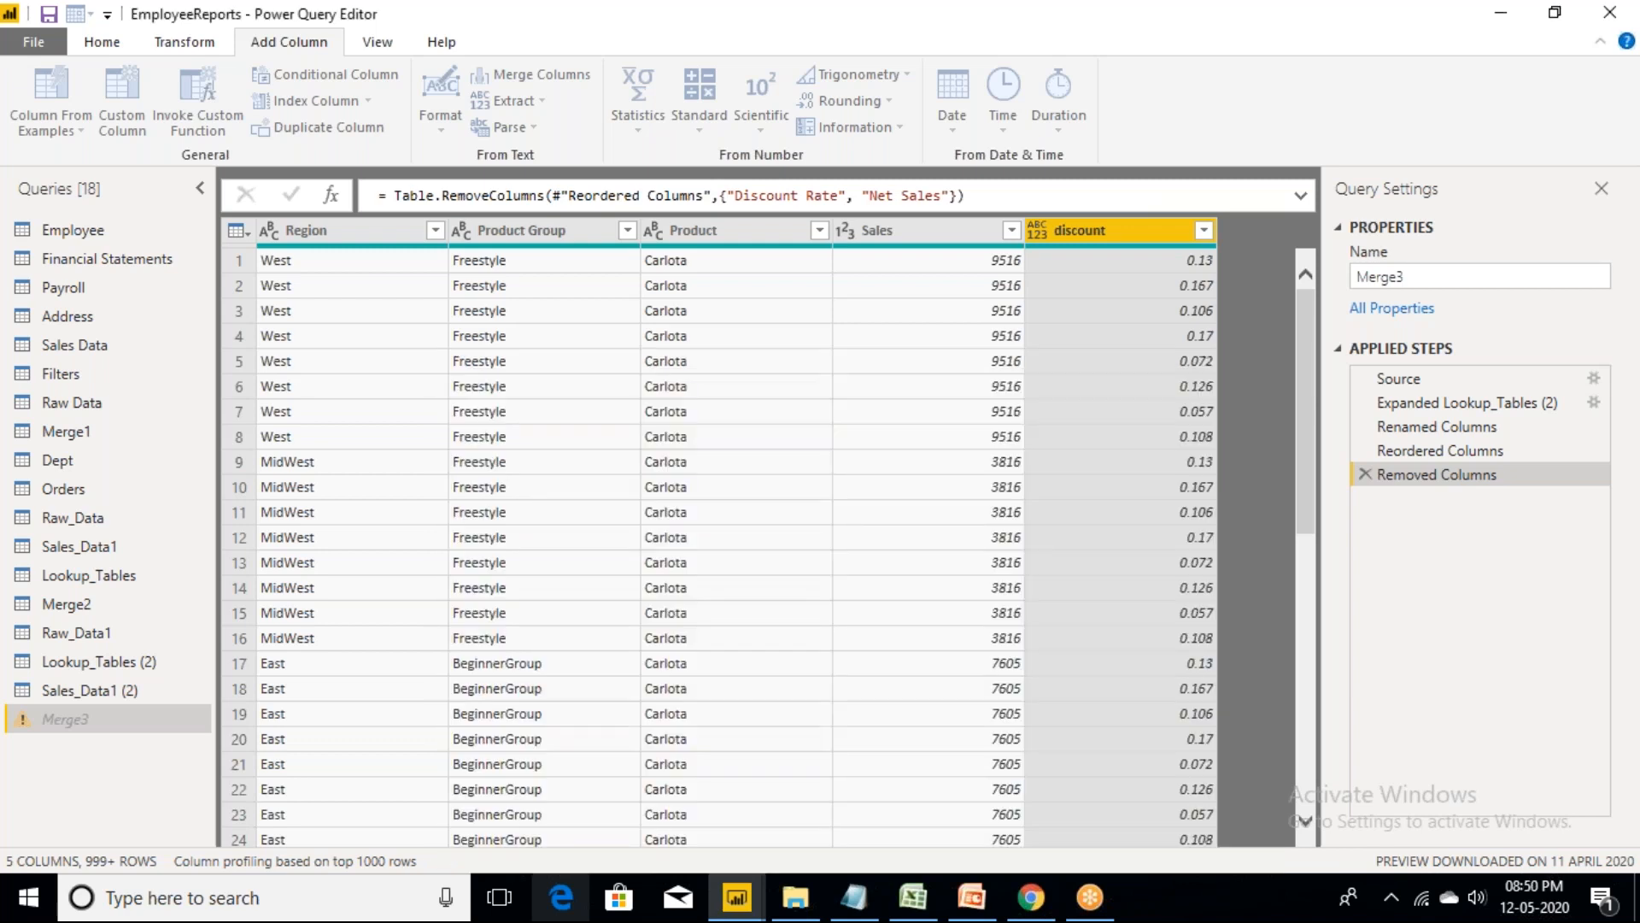
- Compare the calculated column with the Discount Rate and Discount columns of the Final Sales sheet in Excel, returning to the Power Query Editor
click(901, 911)
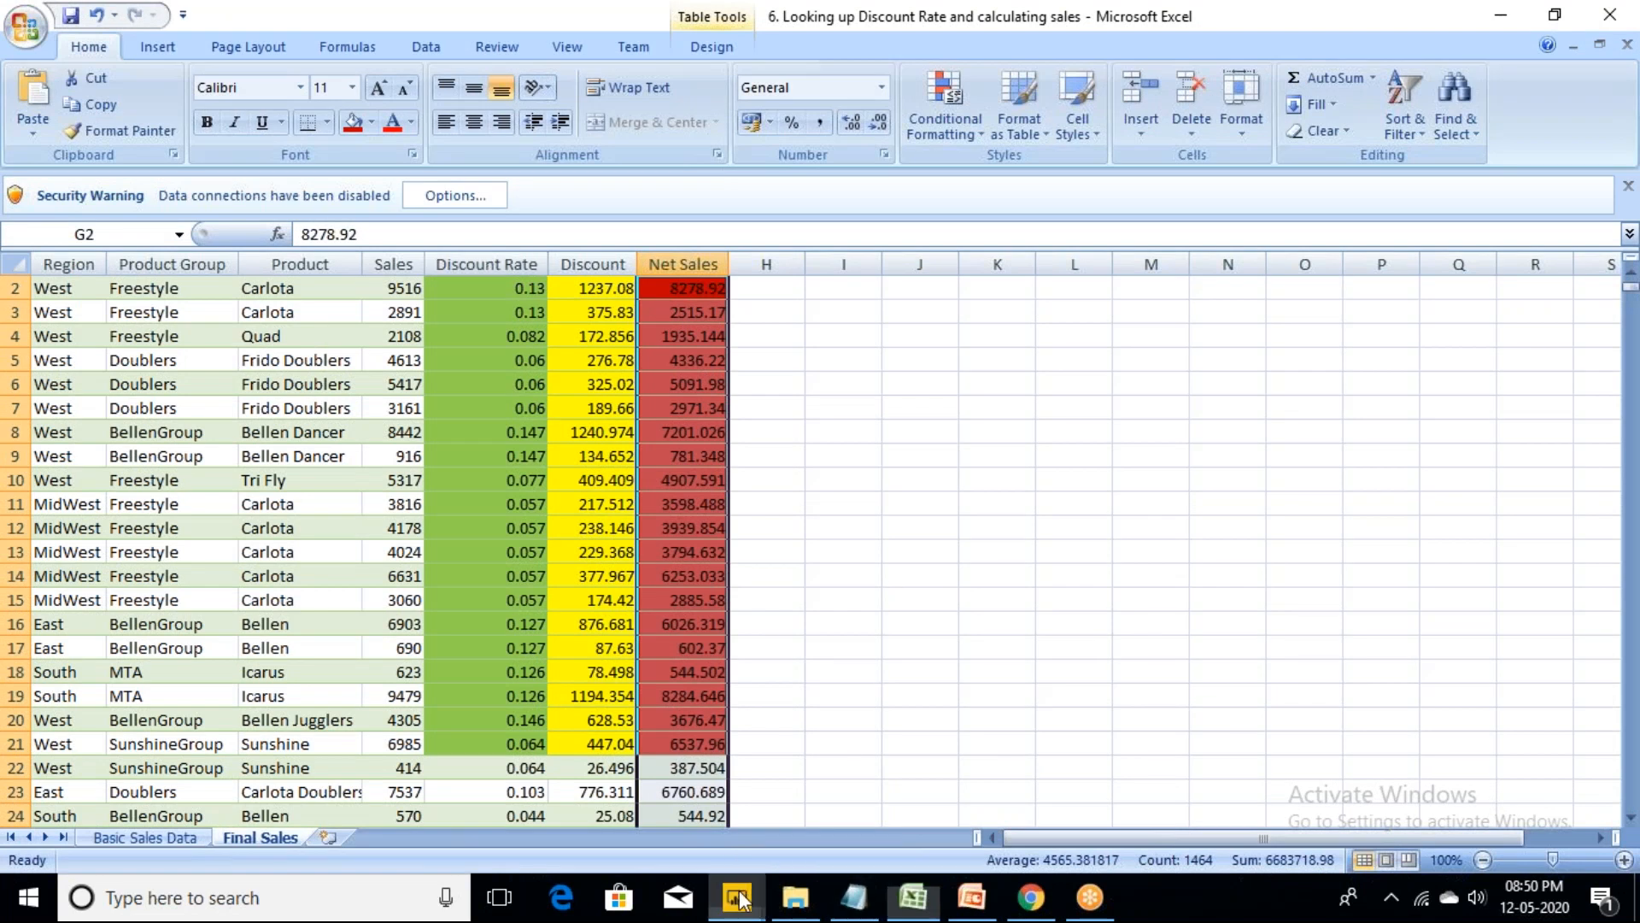
mouse_move(739, 899)
click(860, 795)
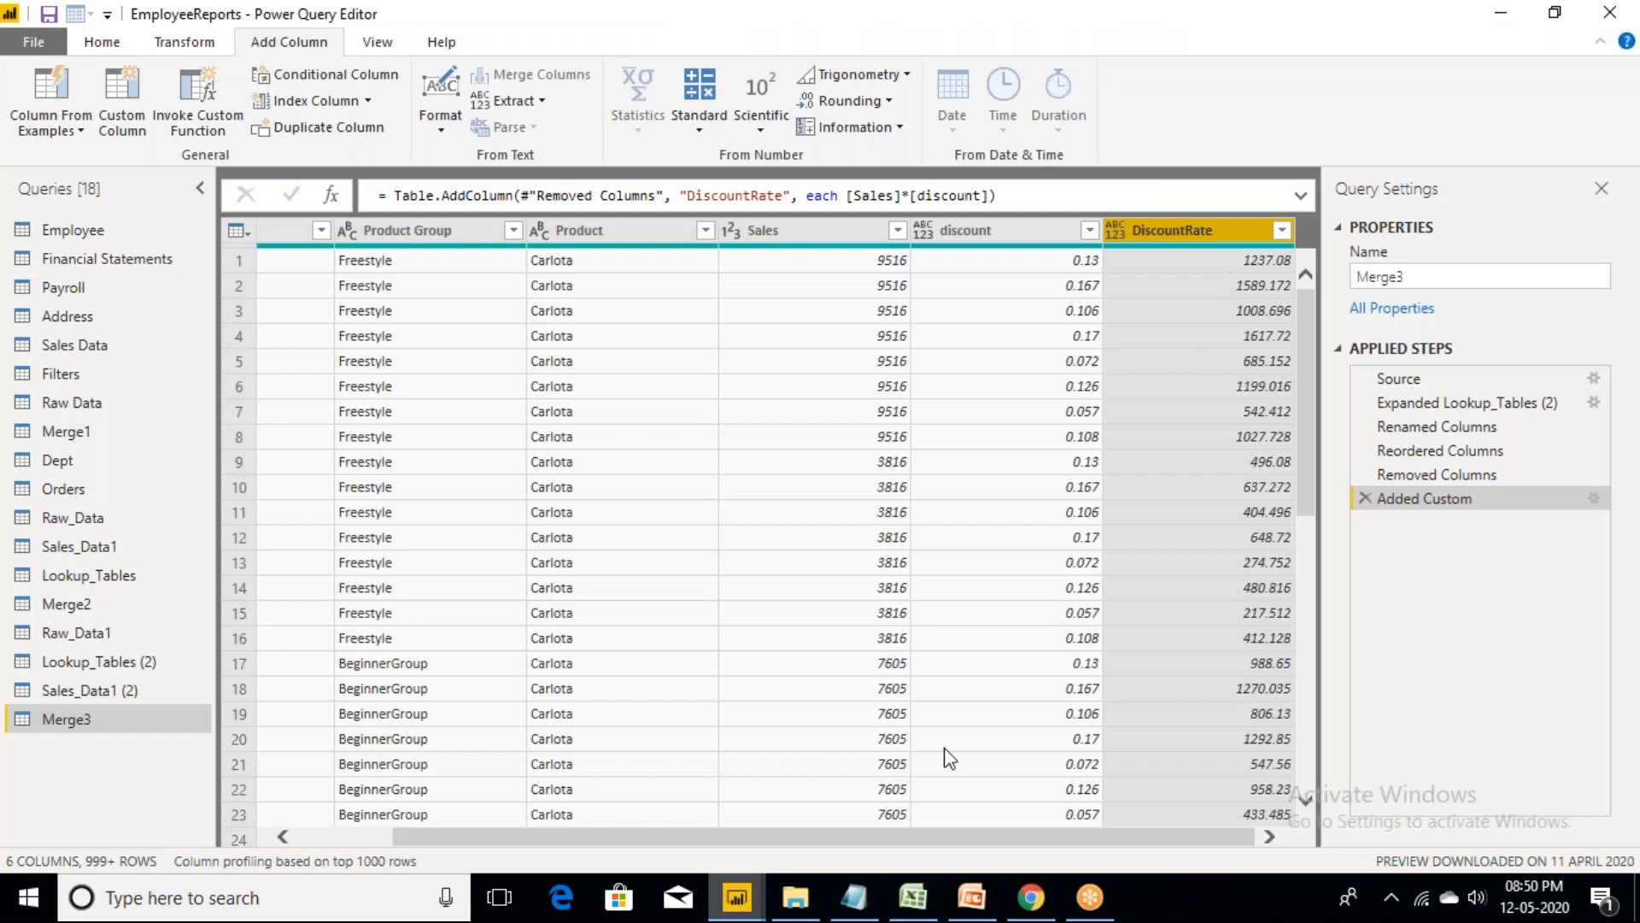
click(914, 907)
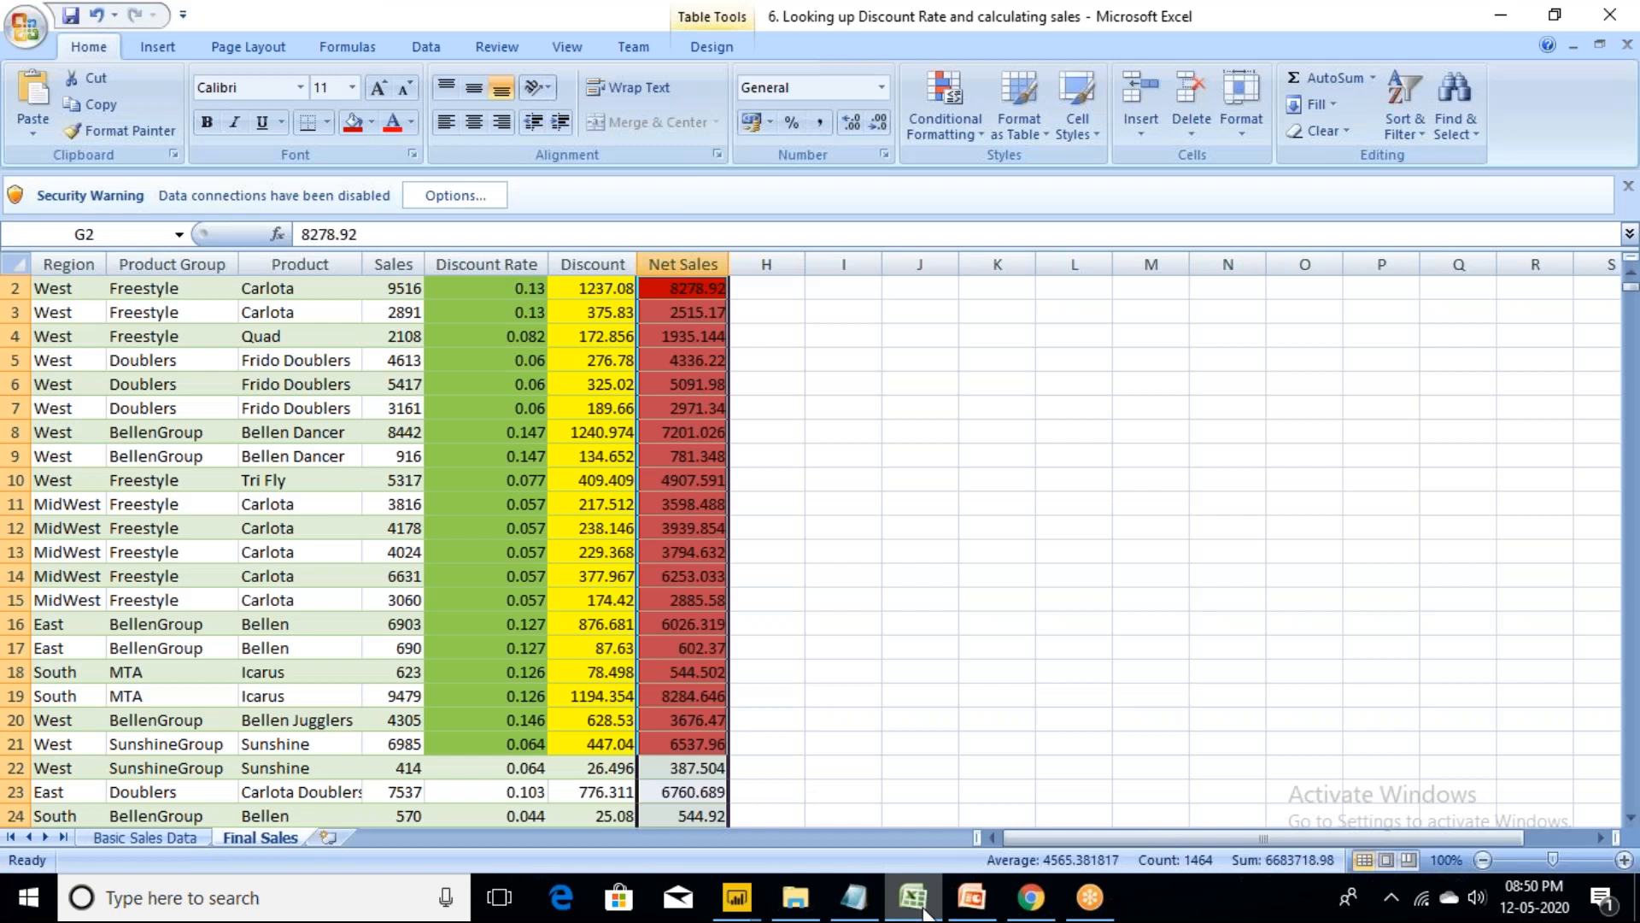
key(alt+Tab)
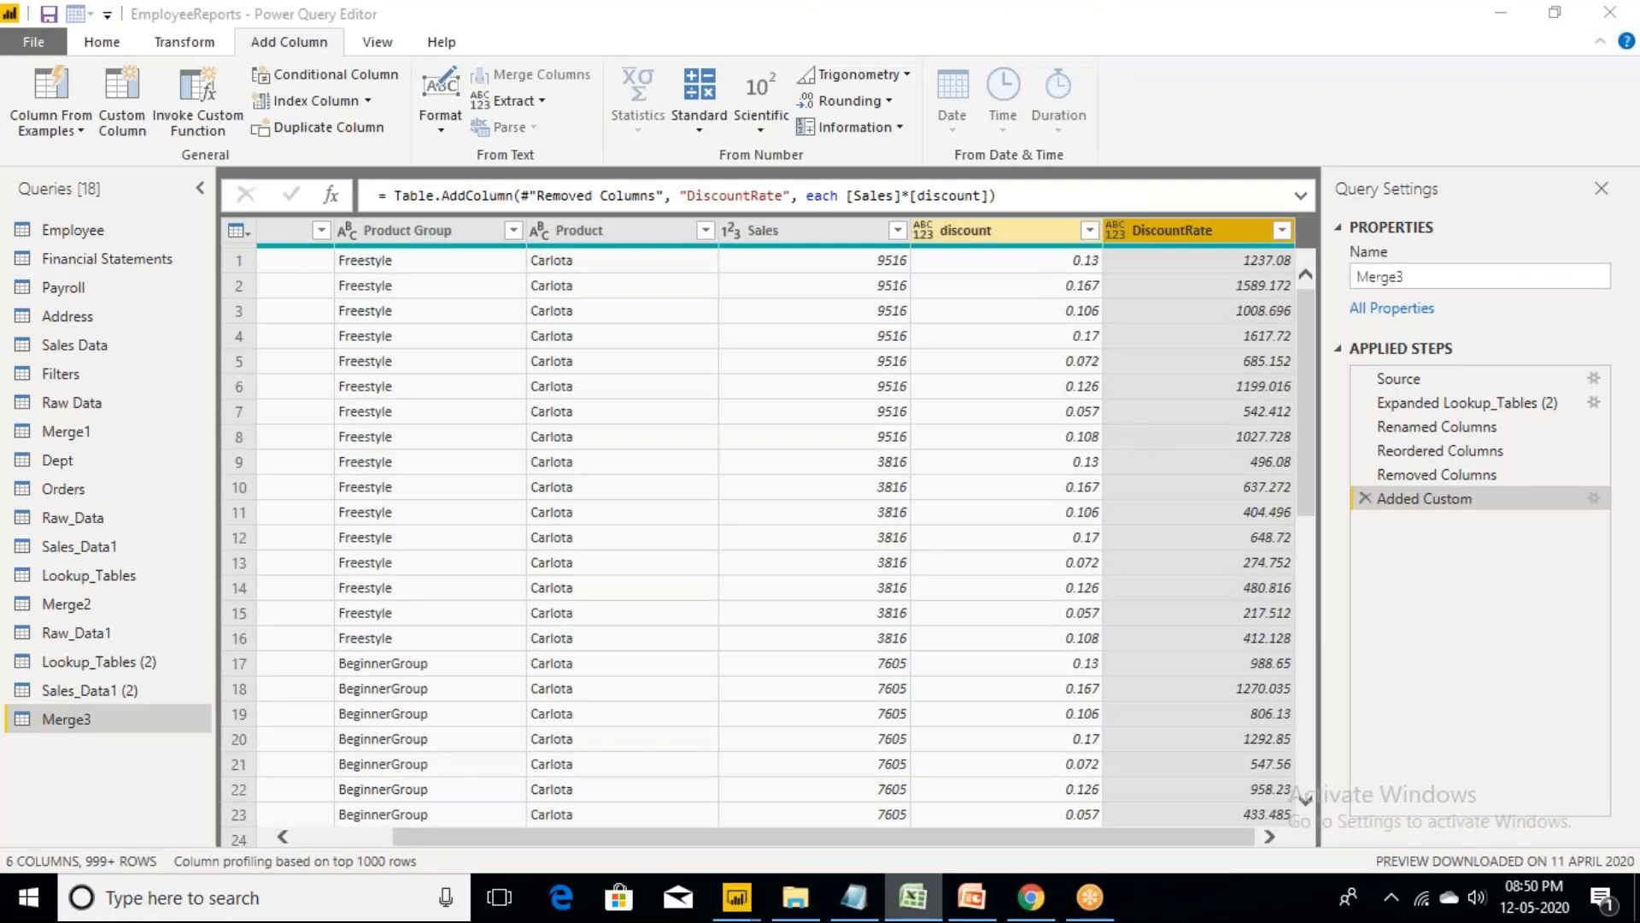
- Rename the discount column of the merged query to discountRate
double_click(974, 230)
key(End)
text(Rate)
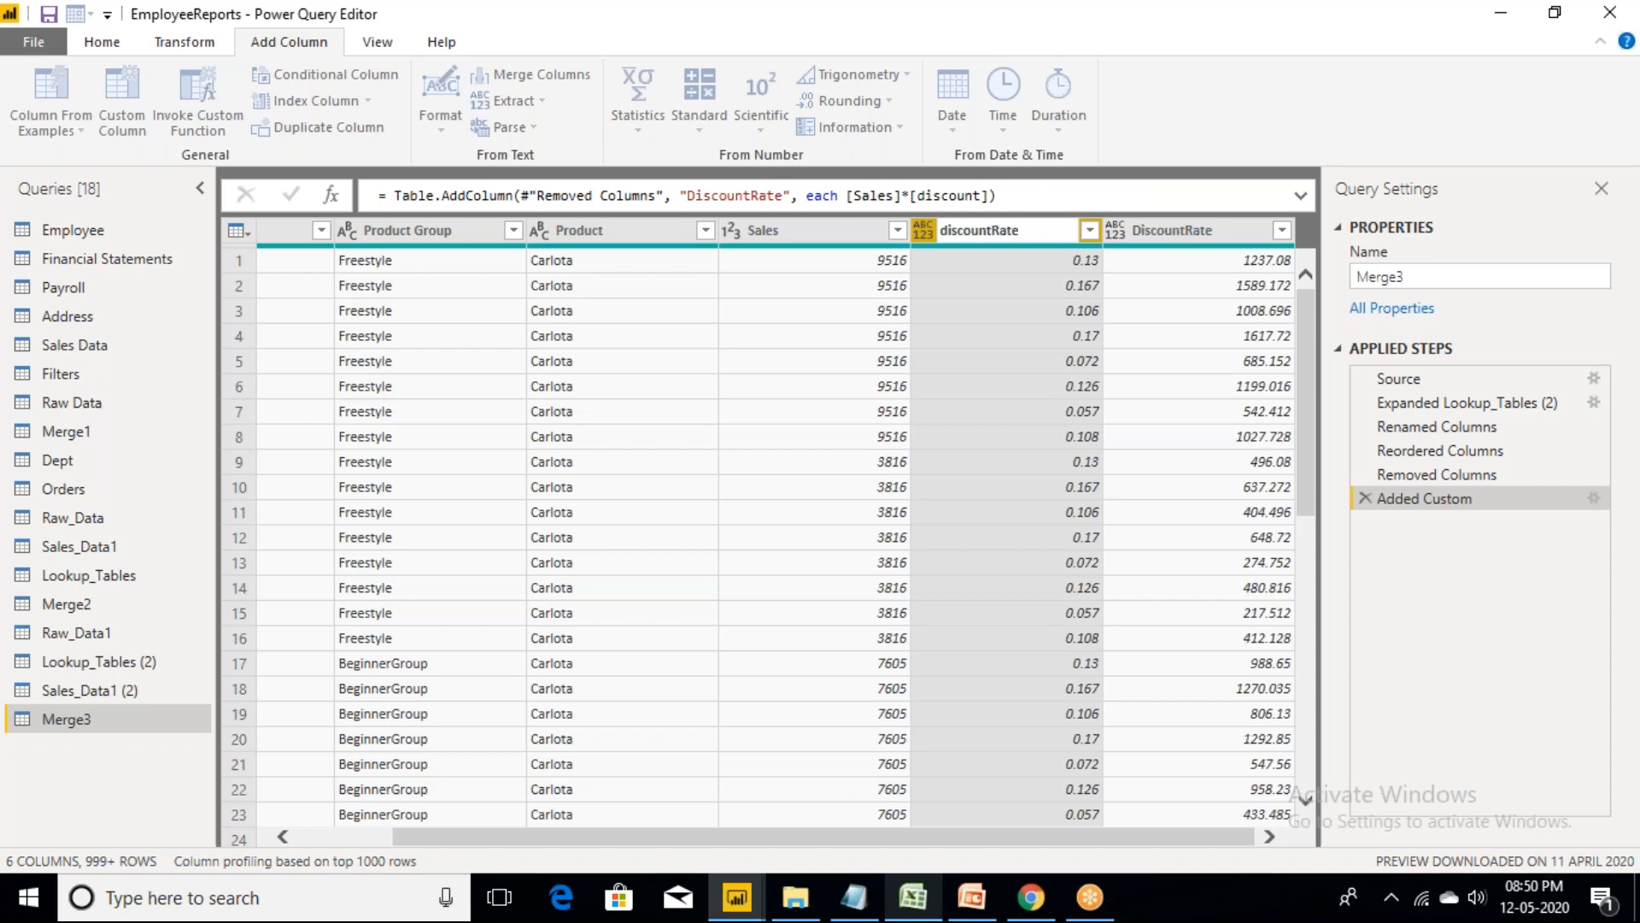
key(Return)
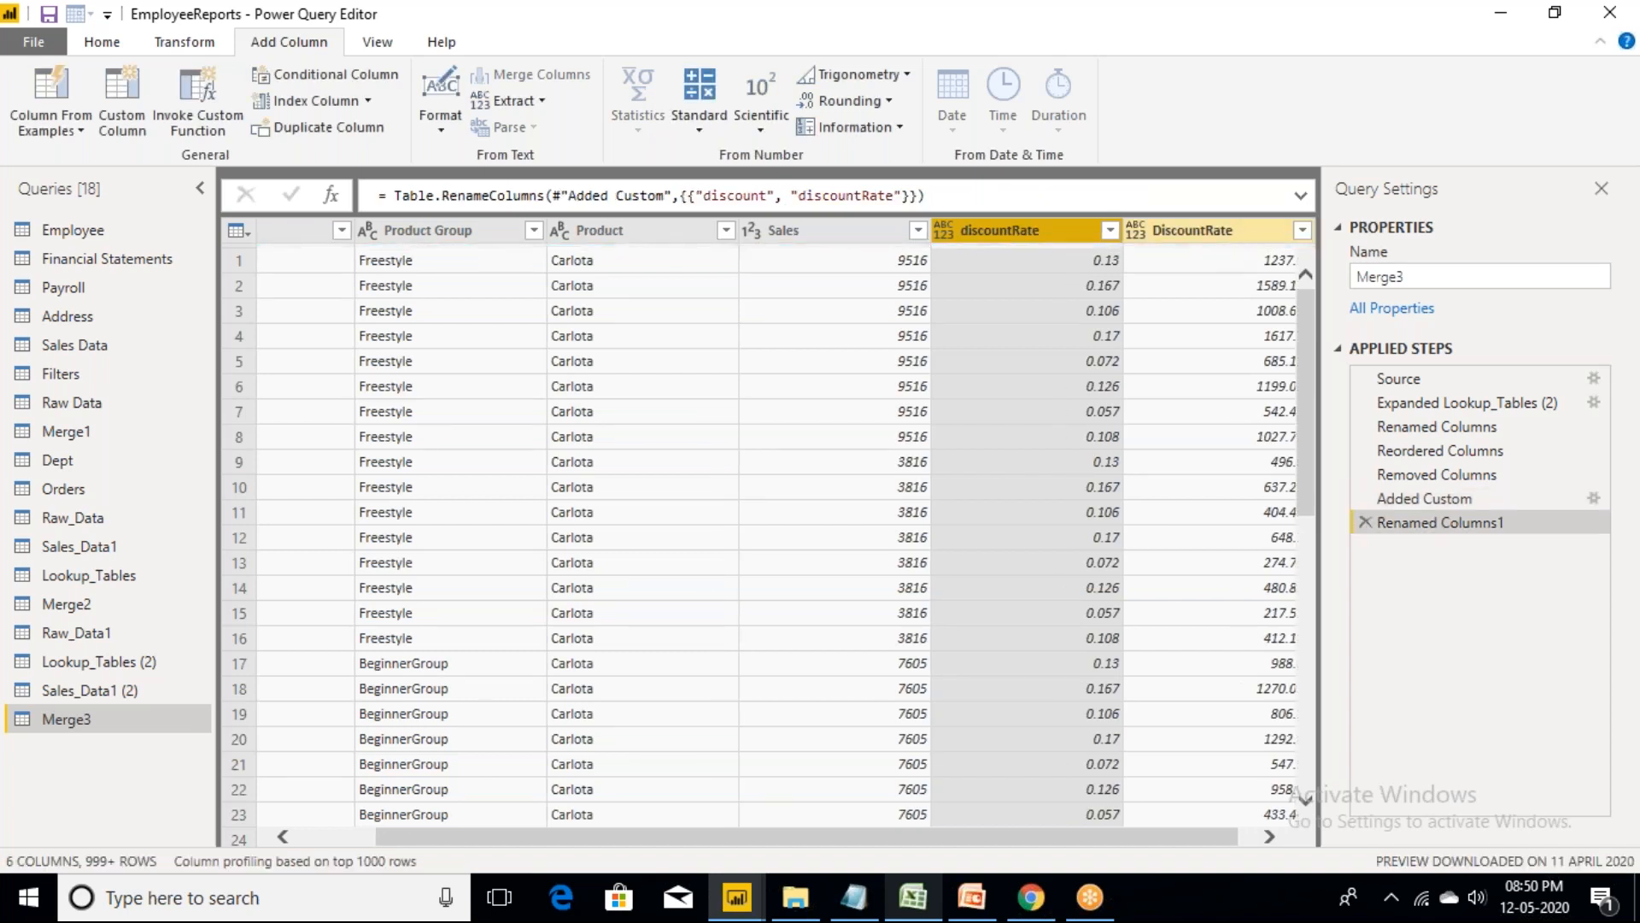
- Rename the calculated DiscountRate column to Discount
double_click(1193, 231)
key(Right)
key(BackSpace)
key(BackSpace)
key(BackSpace)
key(BackSpace)
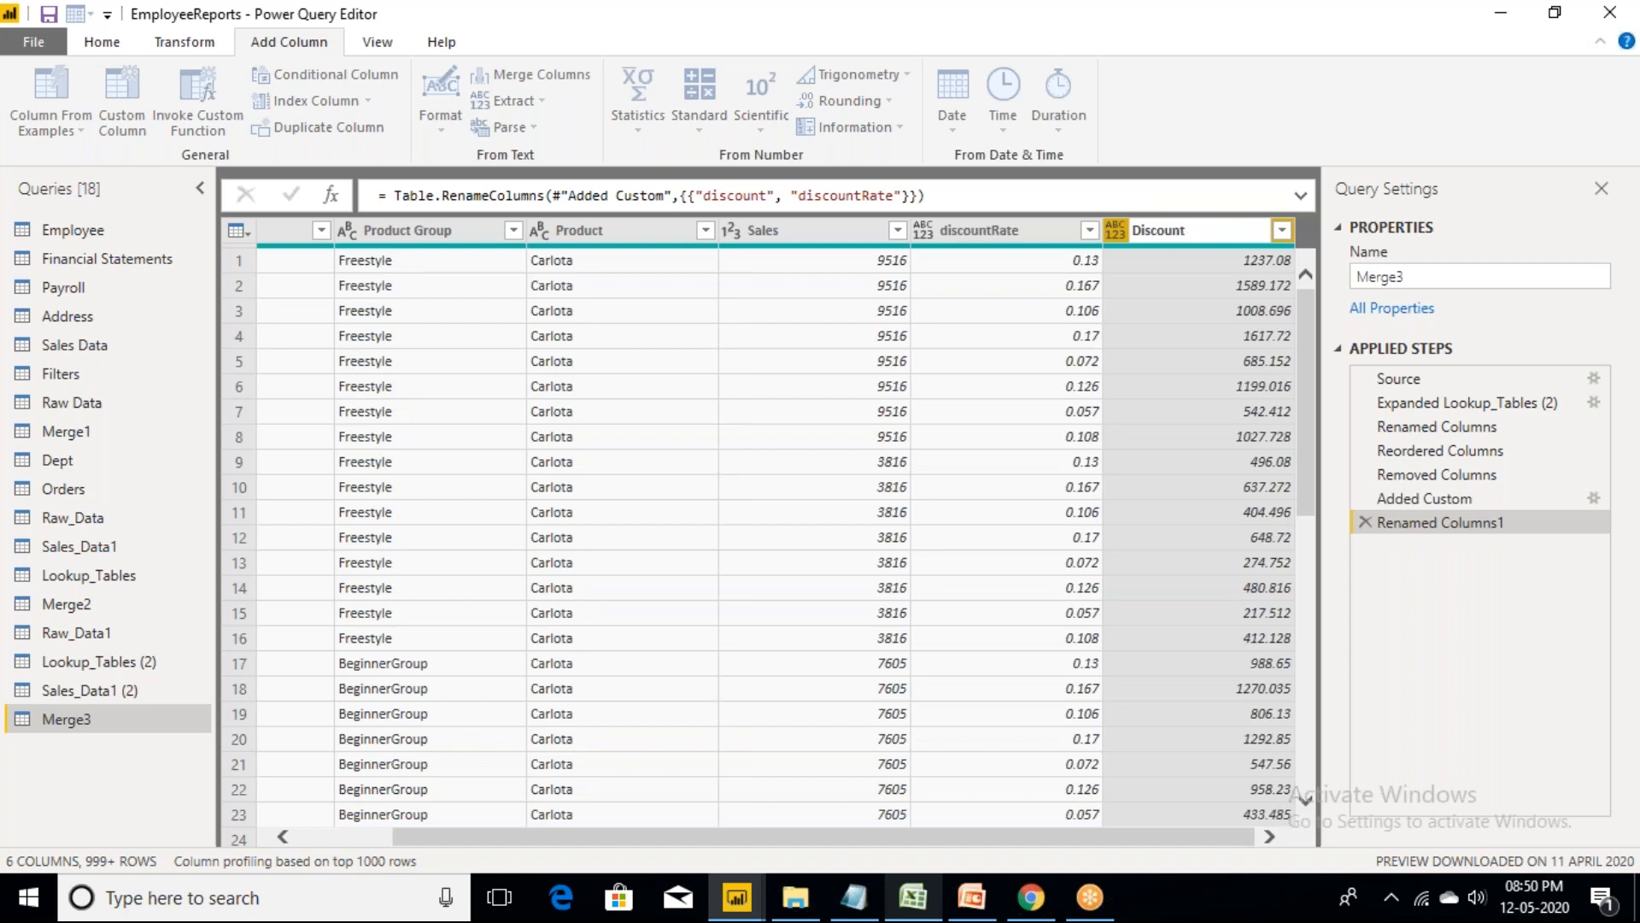
key(Escape)
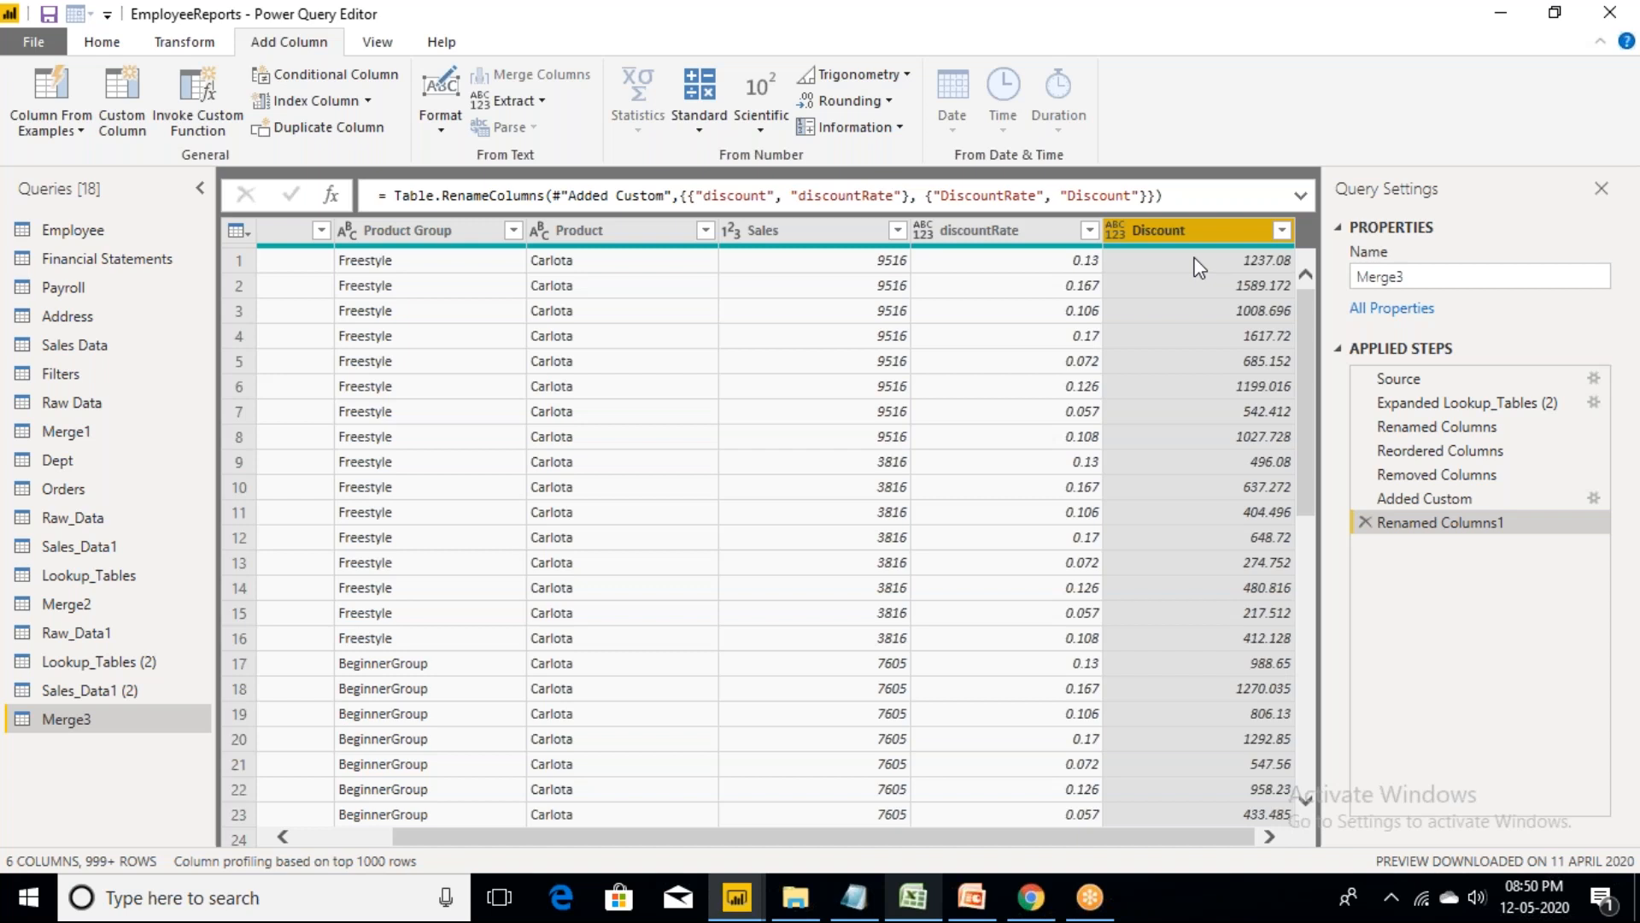
- Start another custom column in the merged query with the formula [Sales]-[Discount]
click(141, 103)
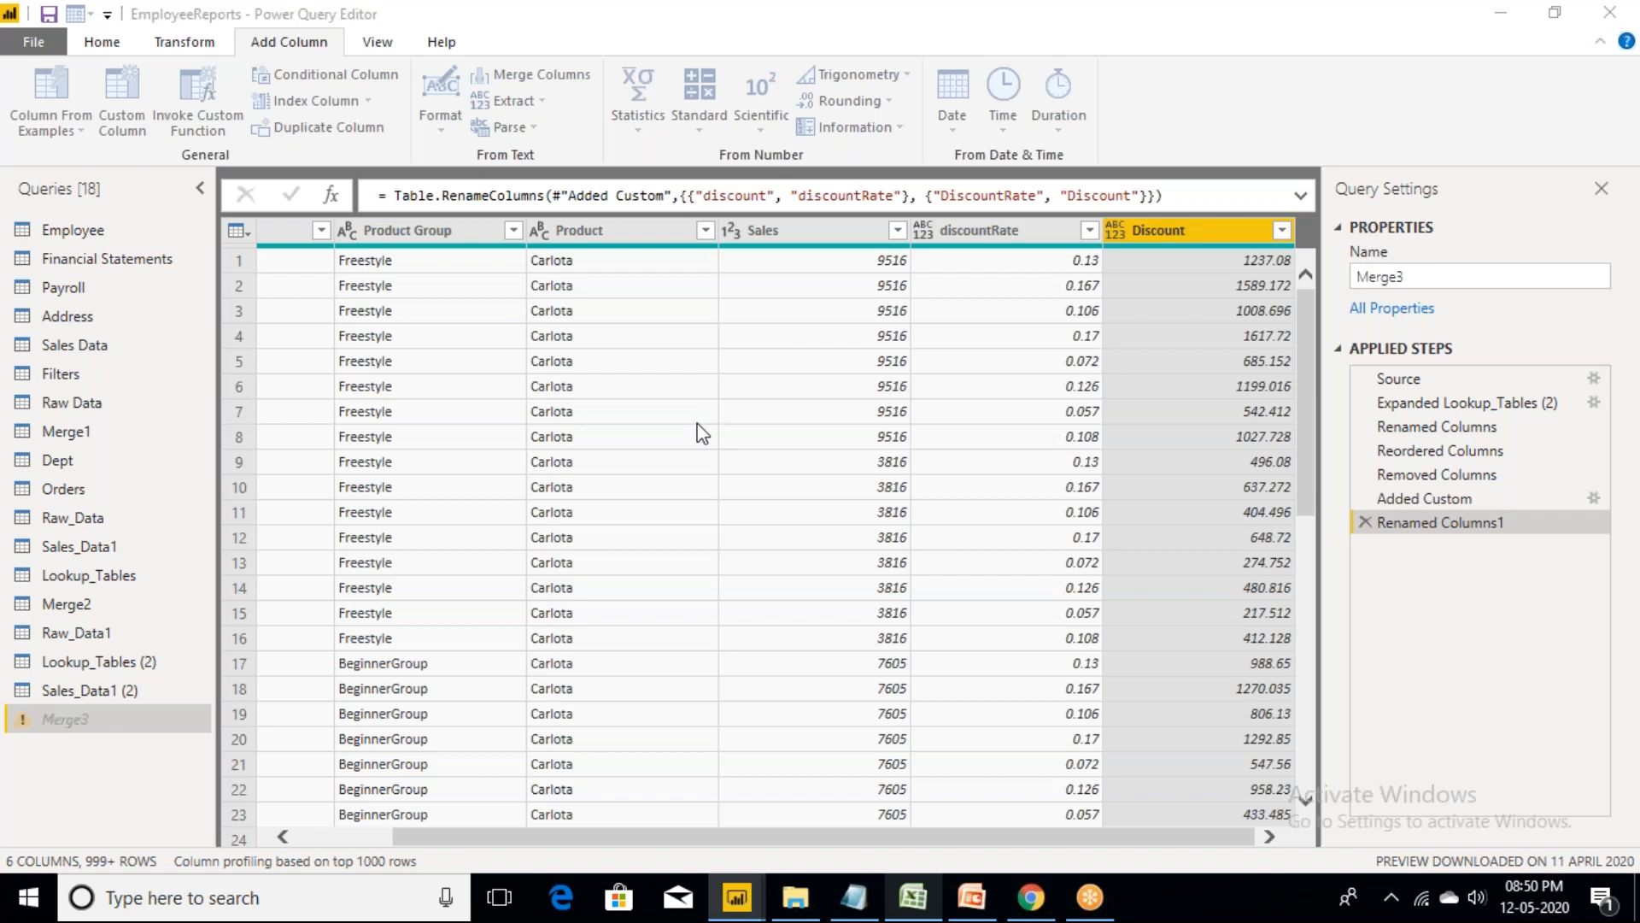
click(685, 383)
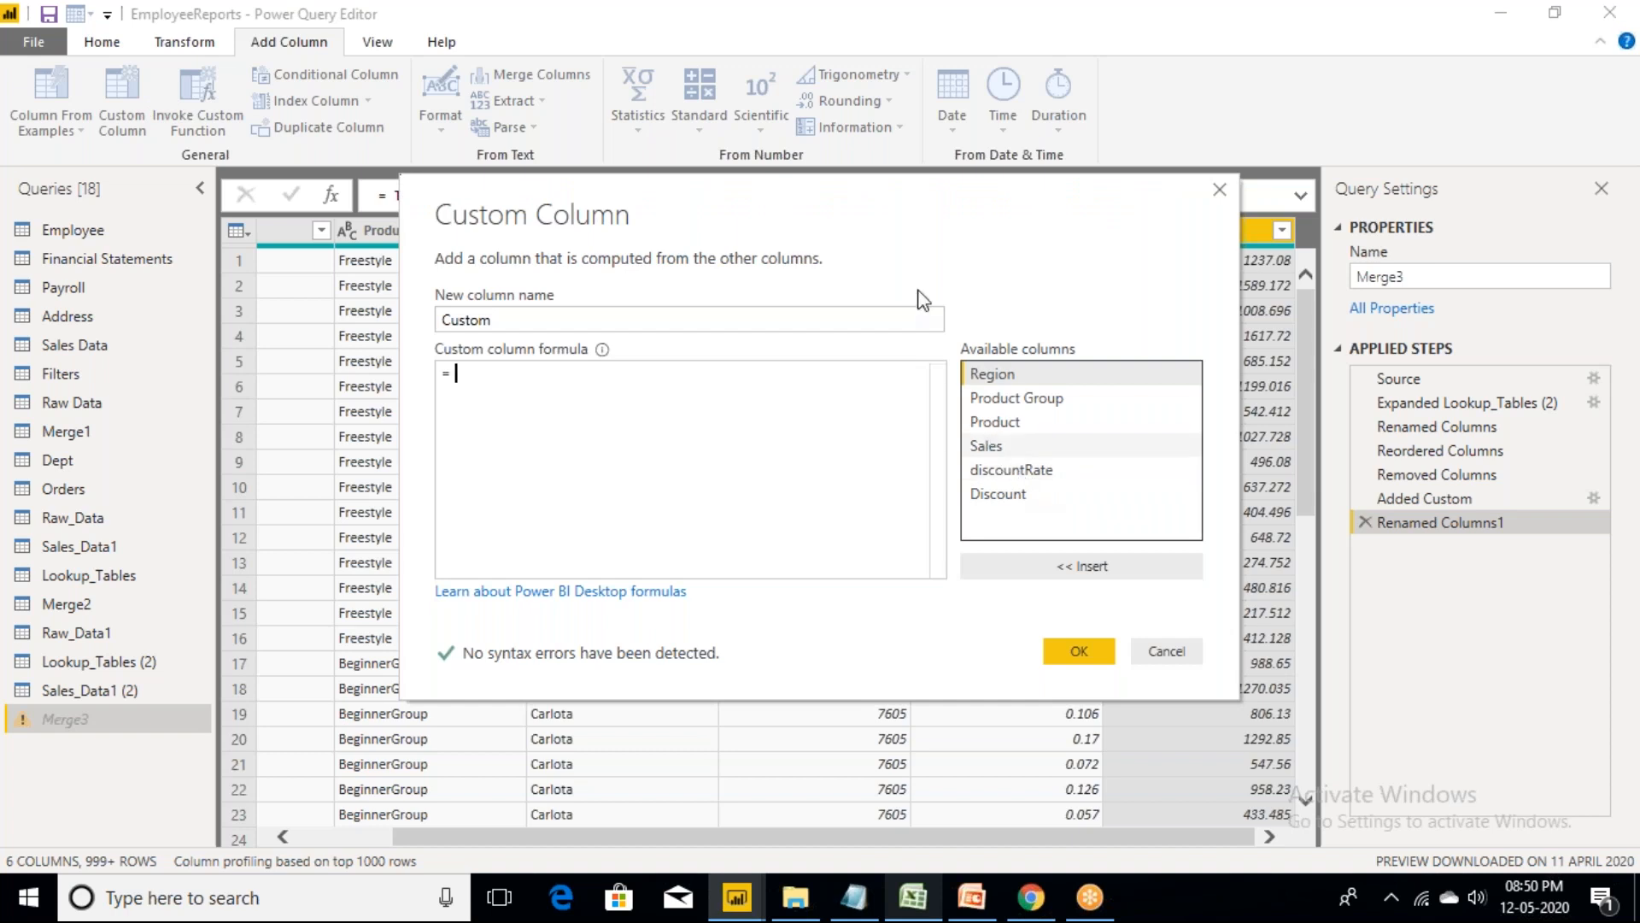
drag(867, 268, 873, 355)
double_click(1006, 616)
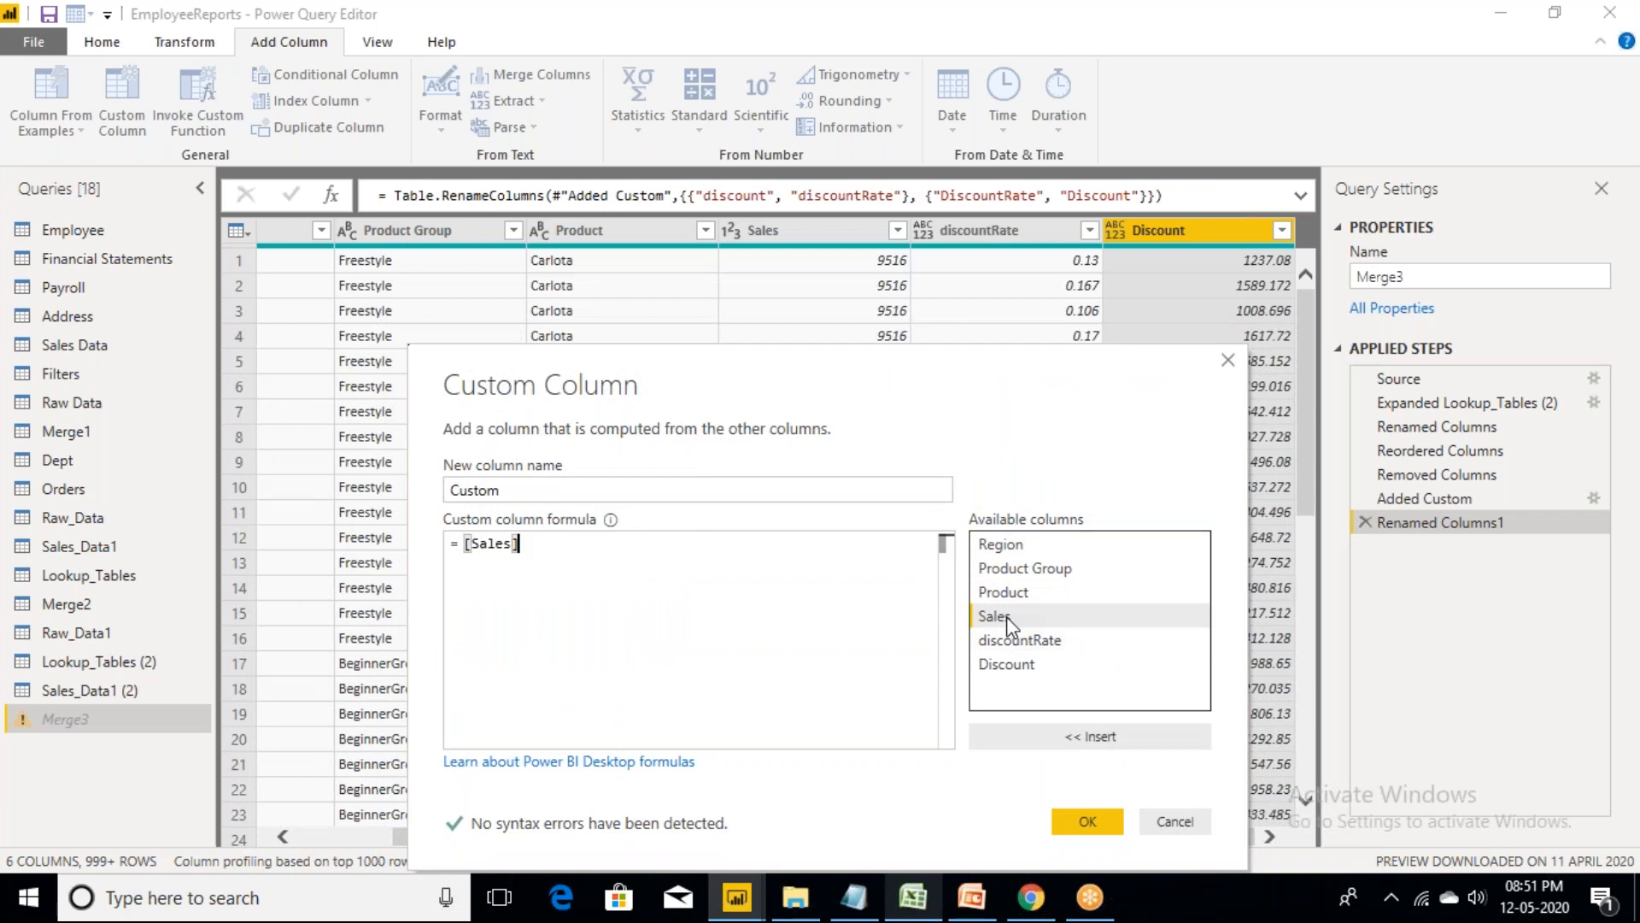
text(-)
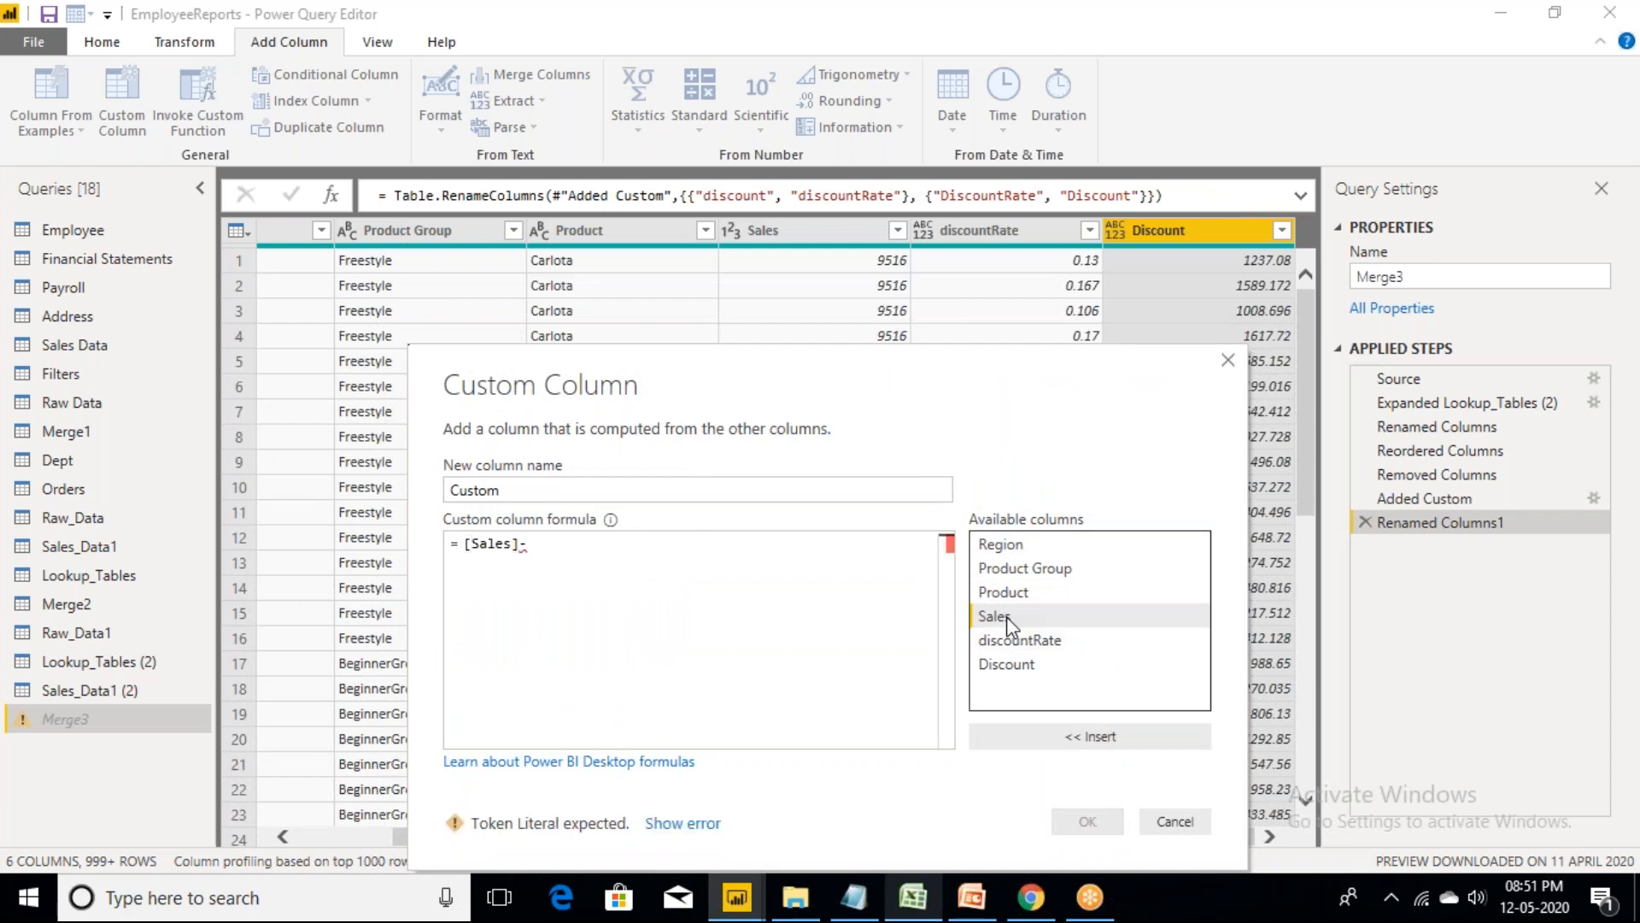
double_click(1017, 664)
- Name the new custom column NetSales and create it
click(507, 494)
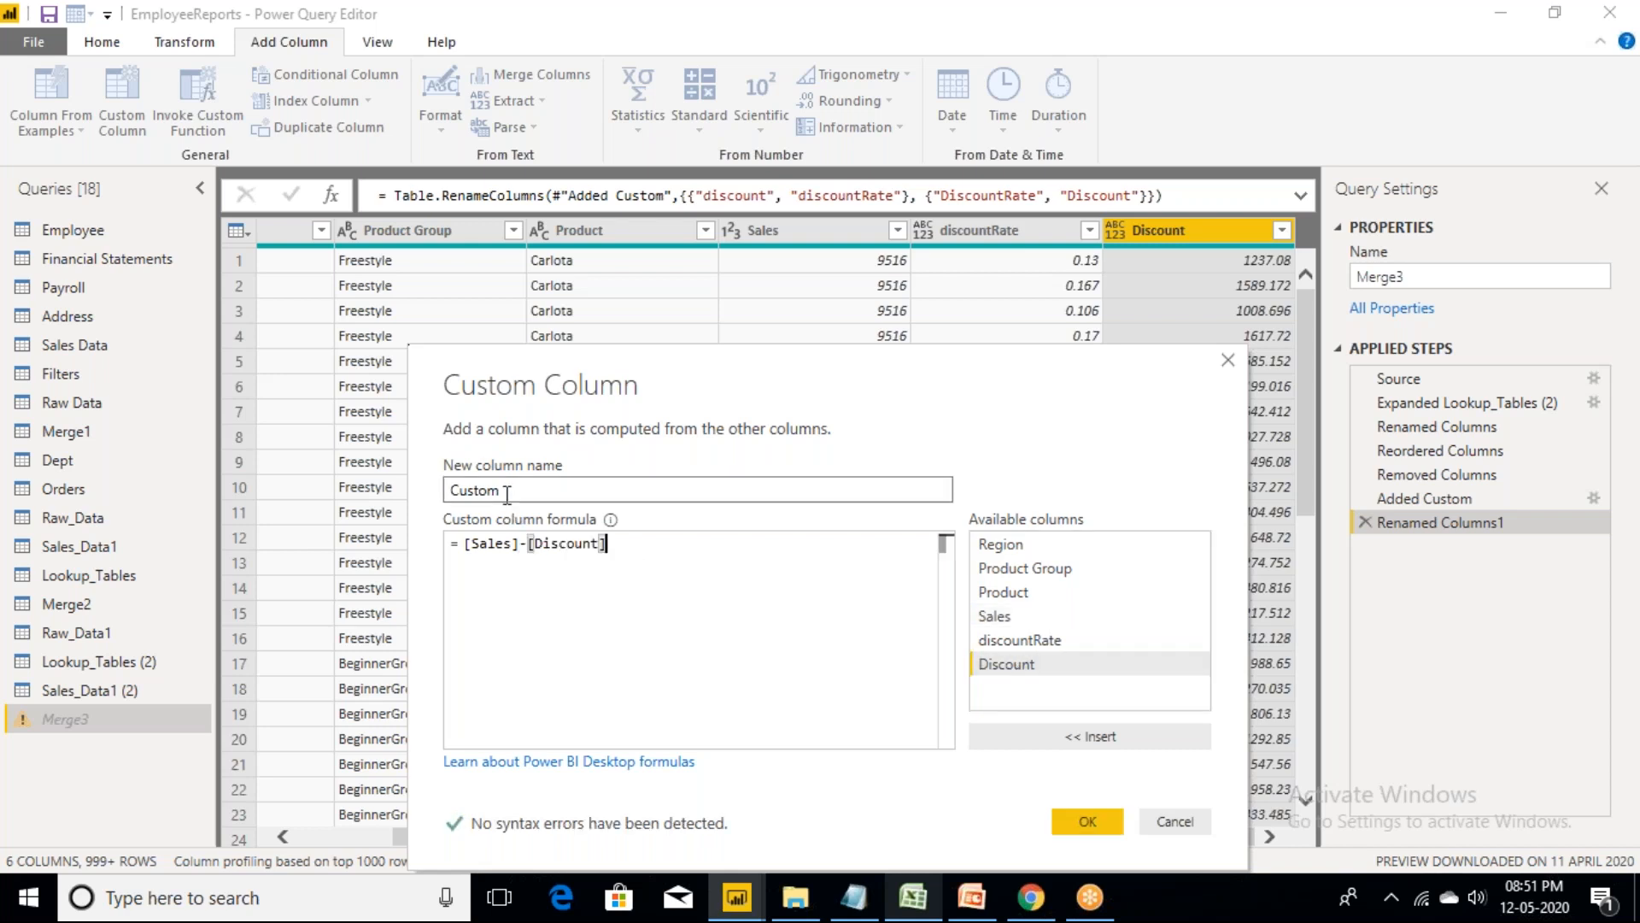
key(BackSpace)
key(BackSpace)
key(BackSpace)
key(BackSpace)
key(BackSpace)
key(BackSpace)
text(NetSales)
key(Return)
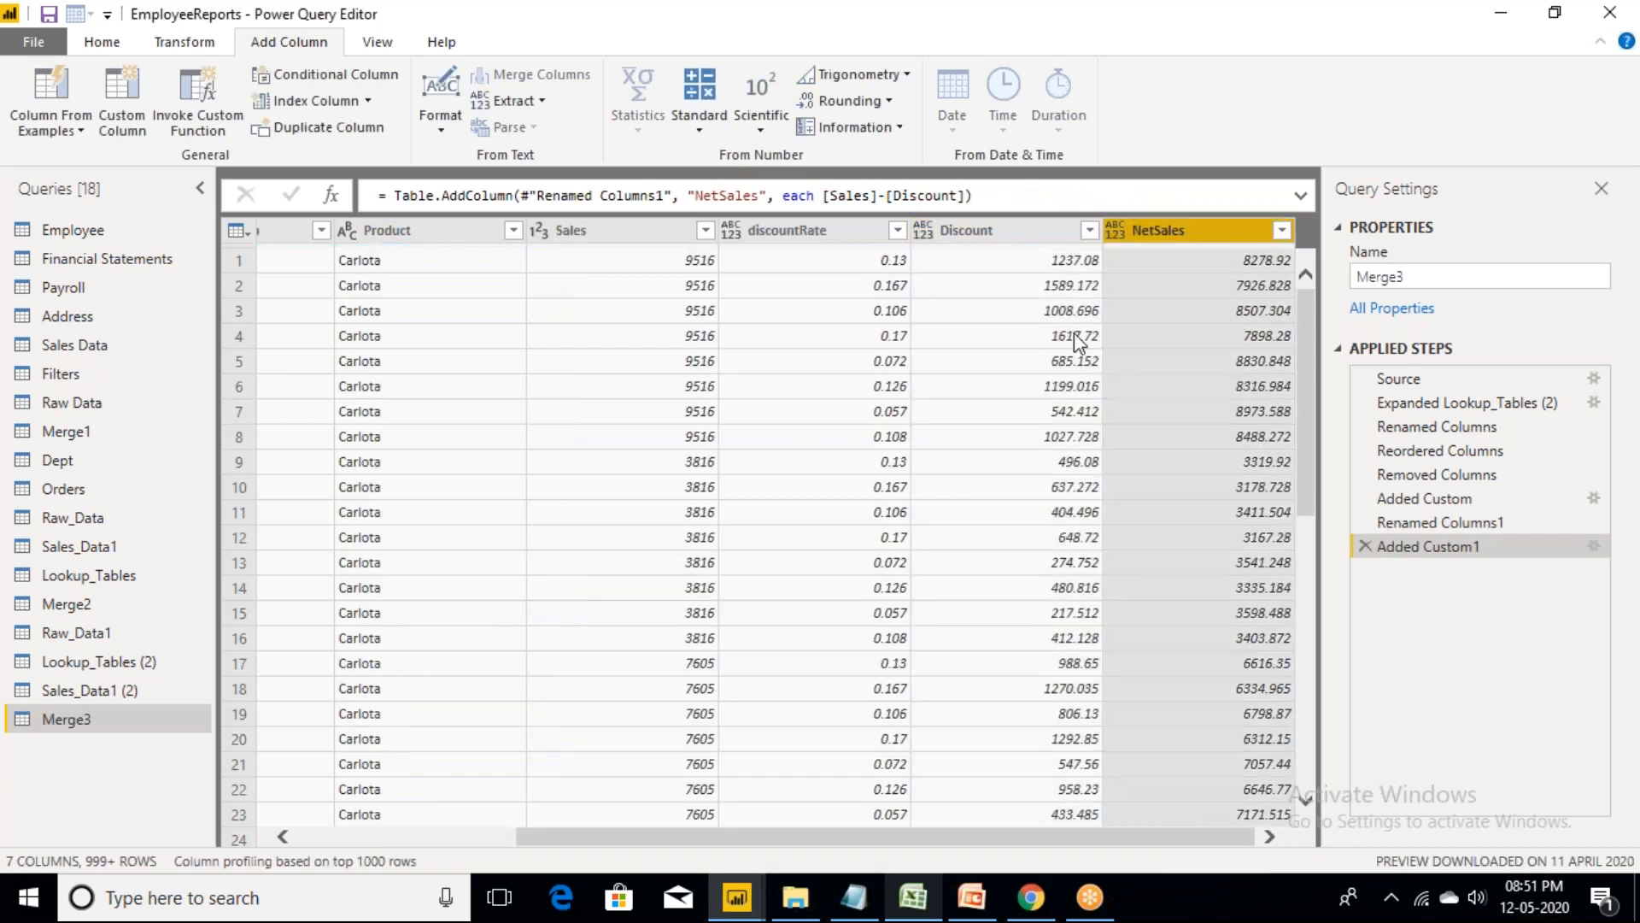
- Compare the first NetSales value with the first Net Sales value on the Final Sales sheet in Excel
click(1254, 261)
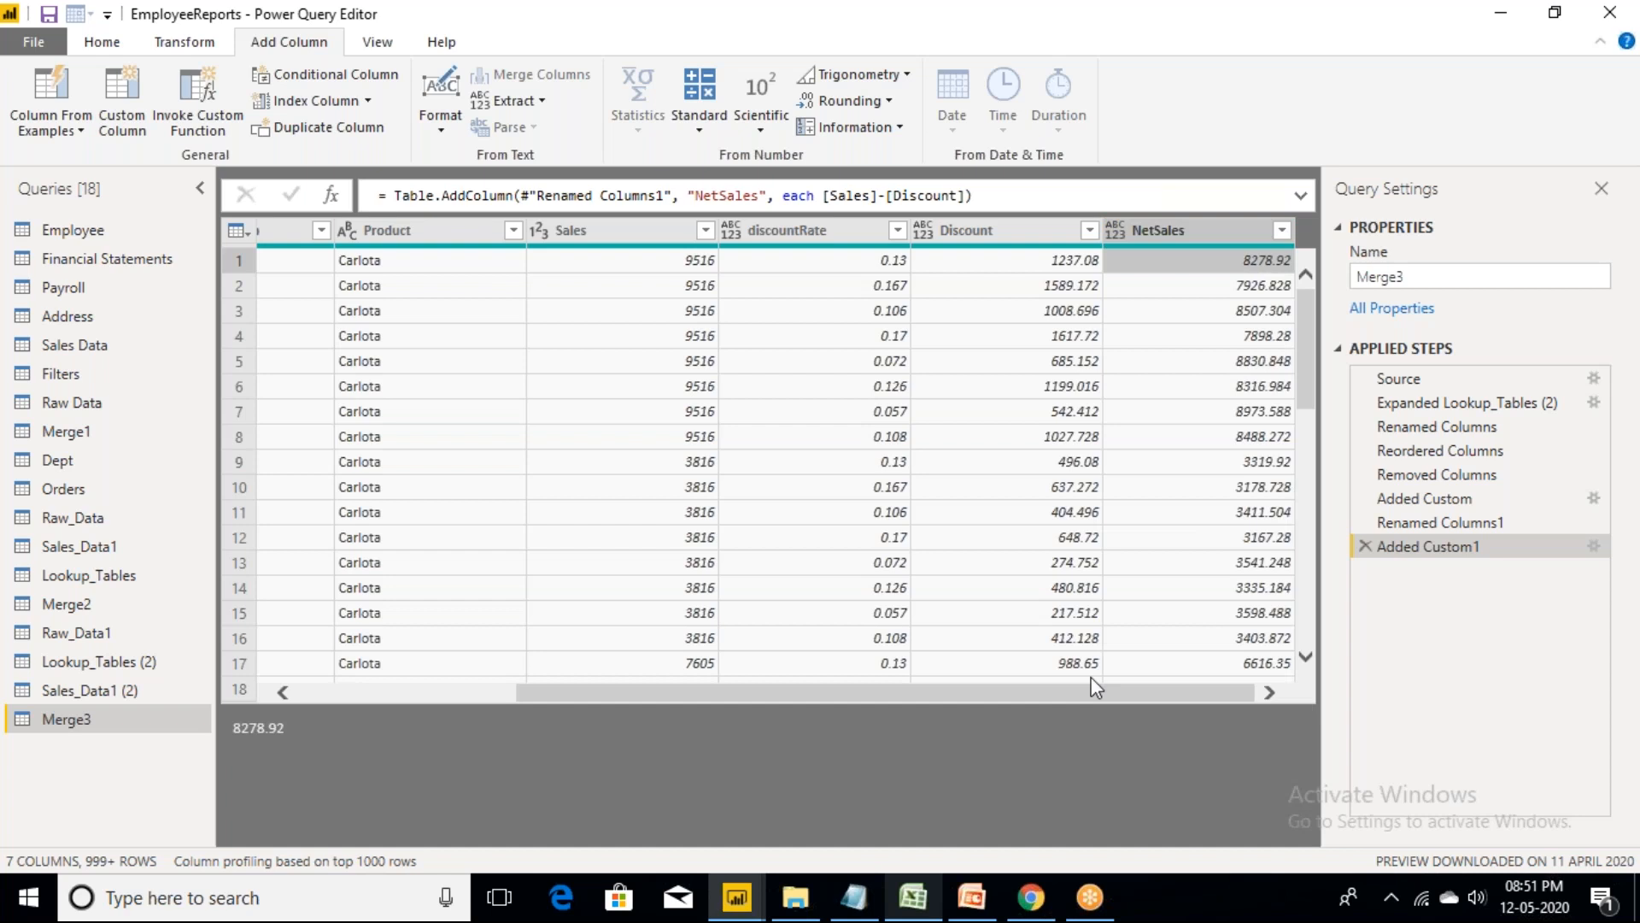
click(914, 894)
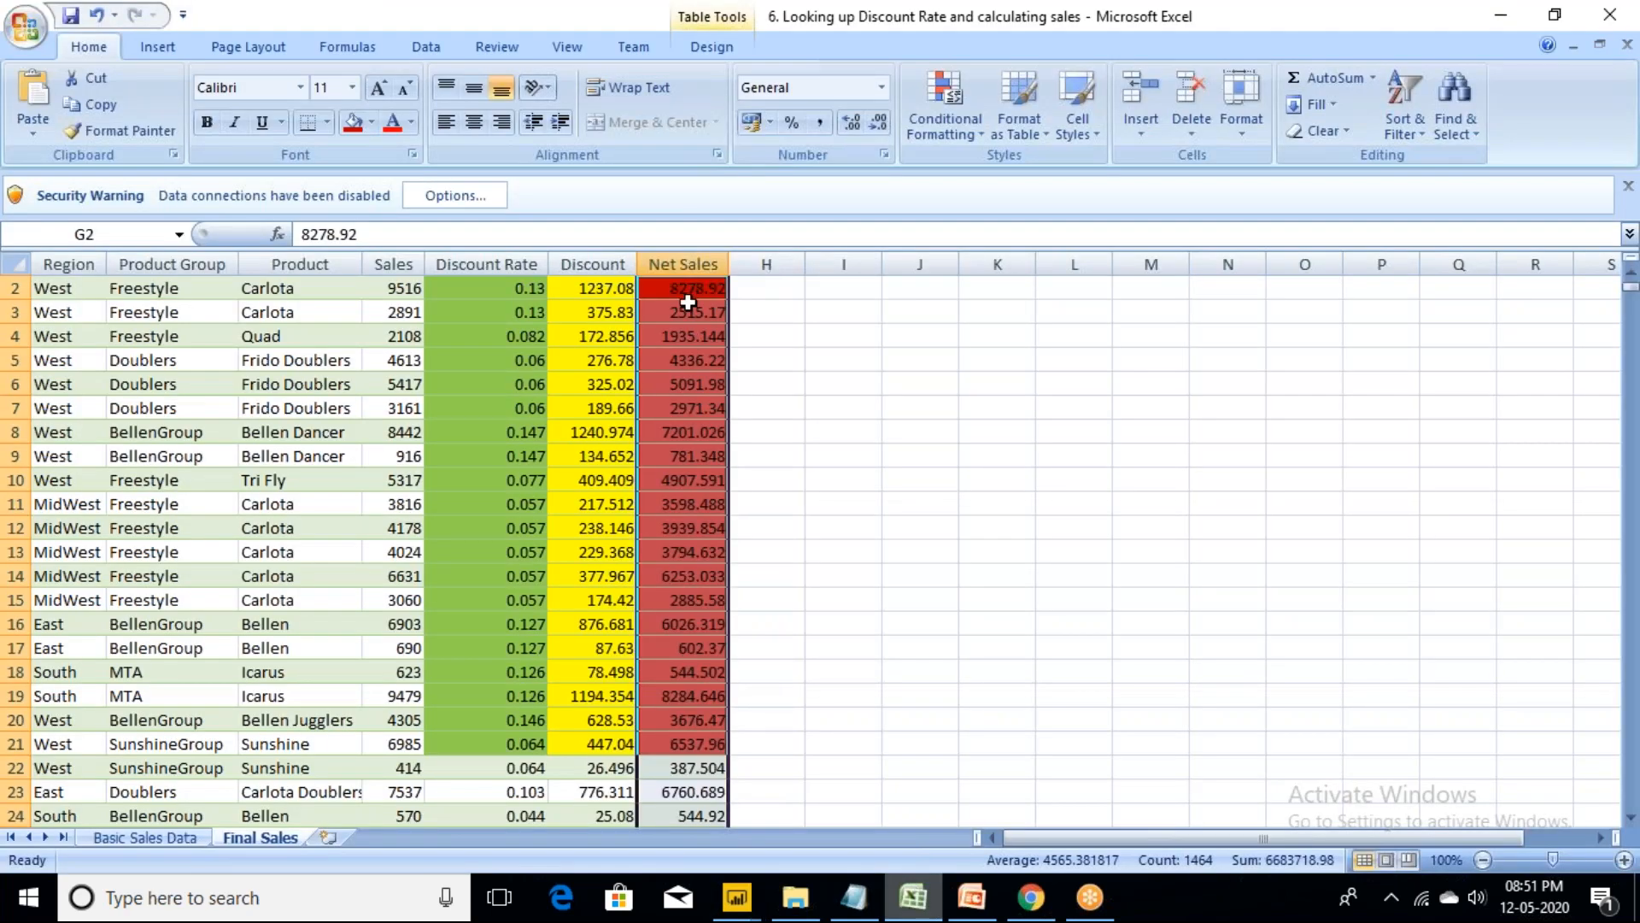
click(688, 288)
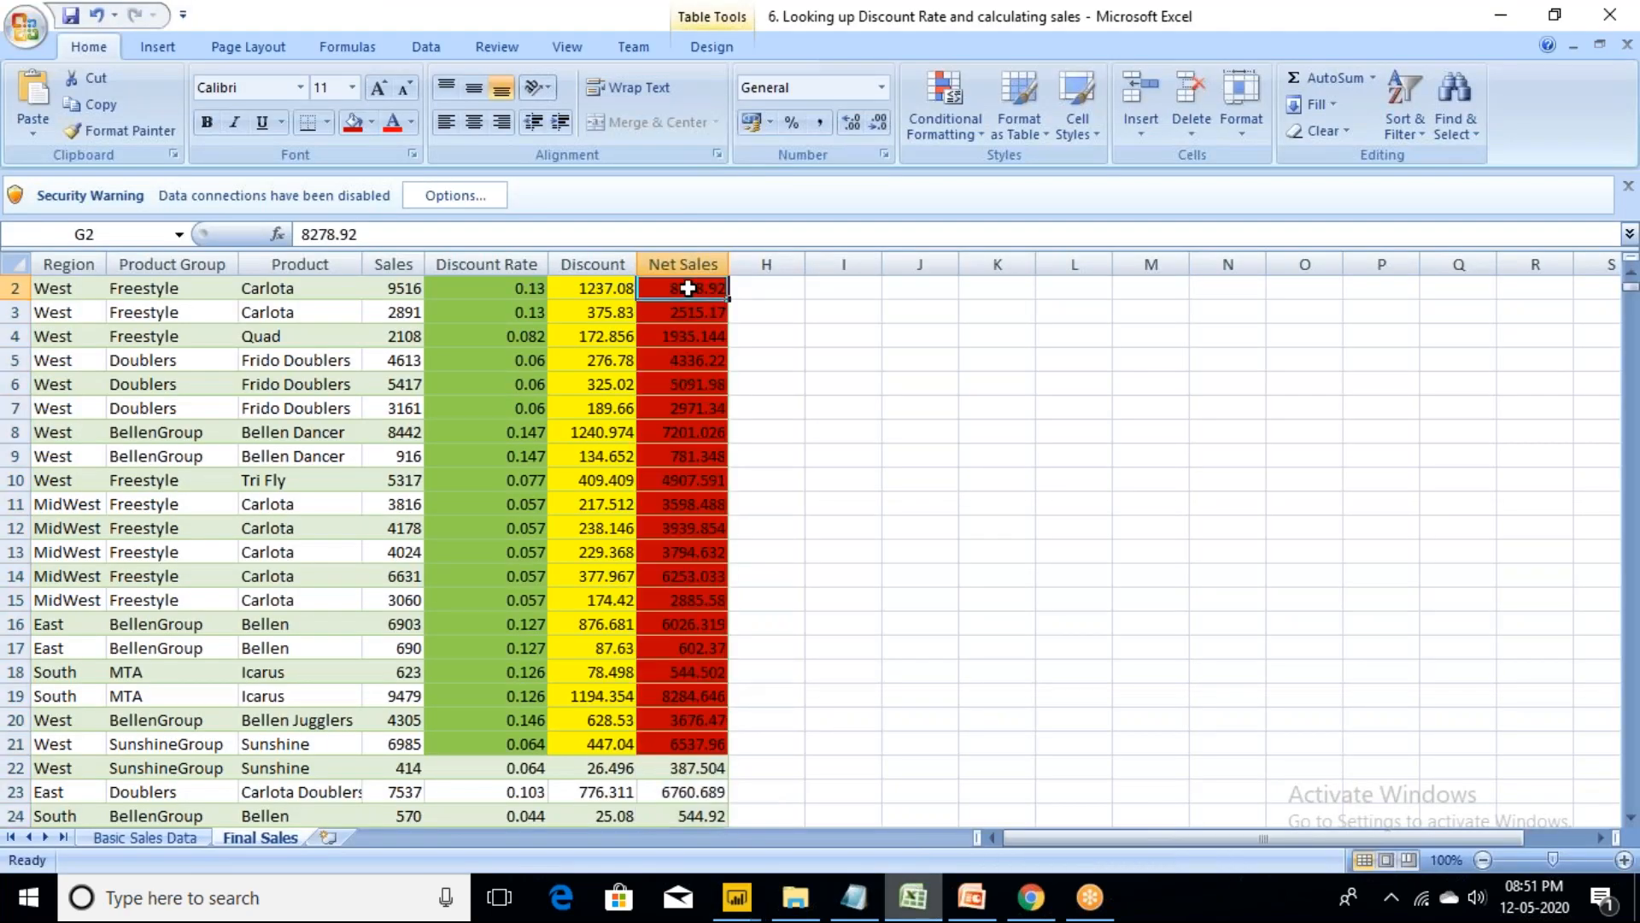
- Open the workbook 5. Rows to Columnar Data Set from the case studies folder and select the source block B2:I23
click(801, 903)
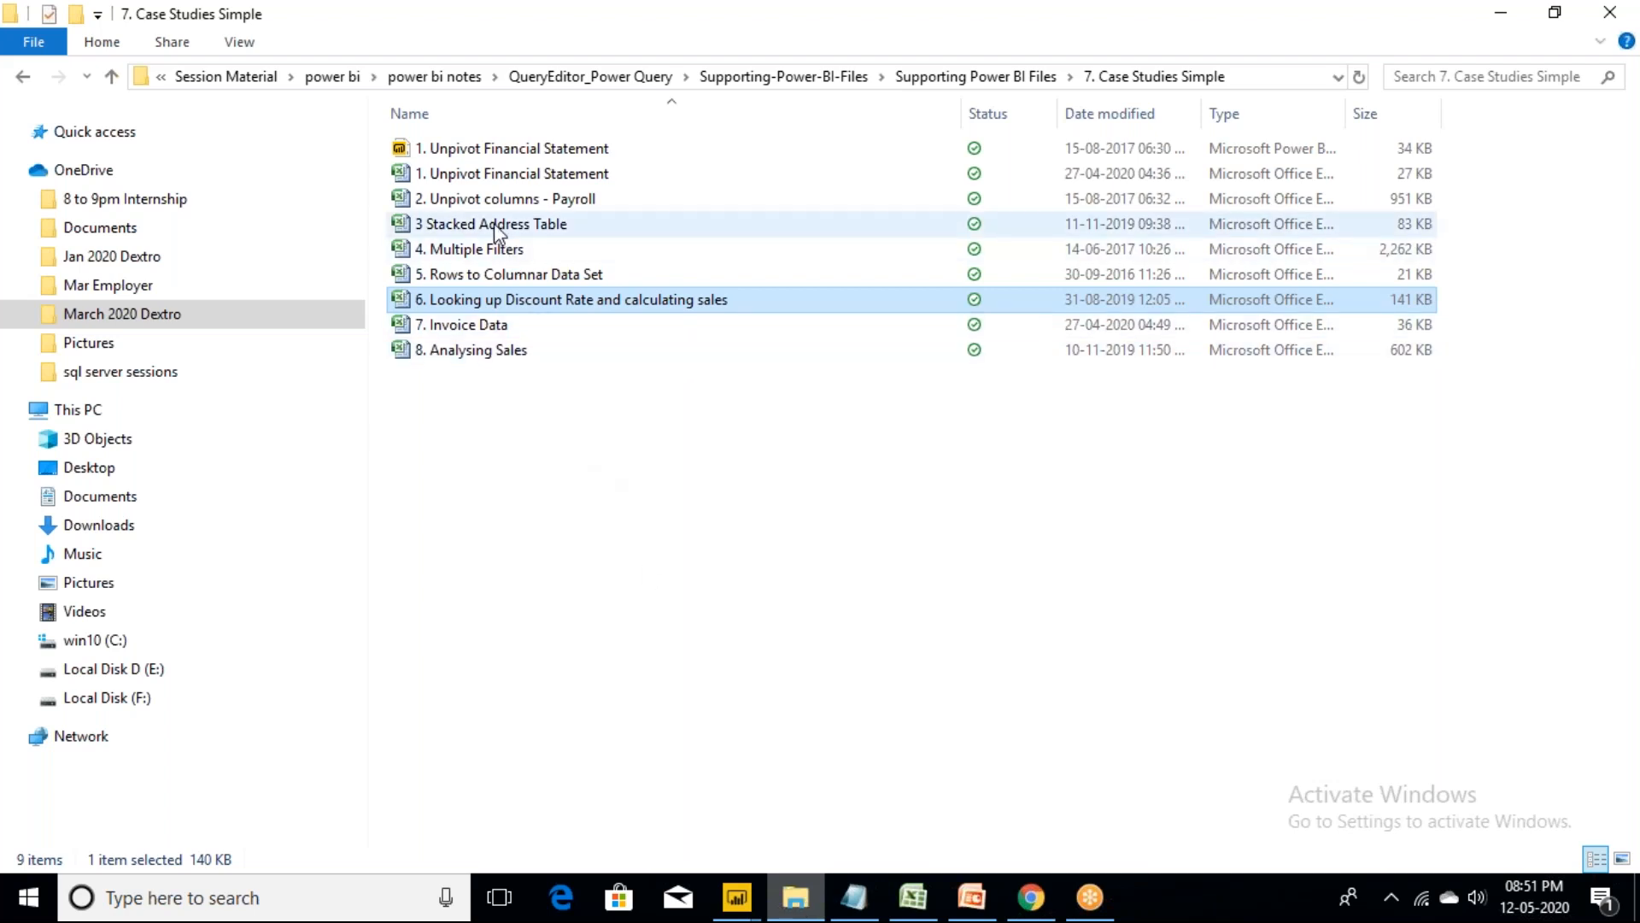
click(475, 278)
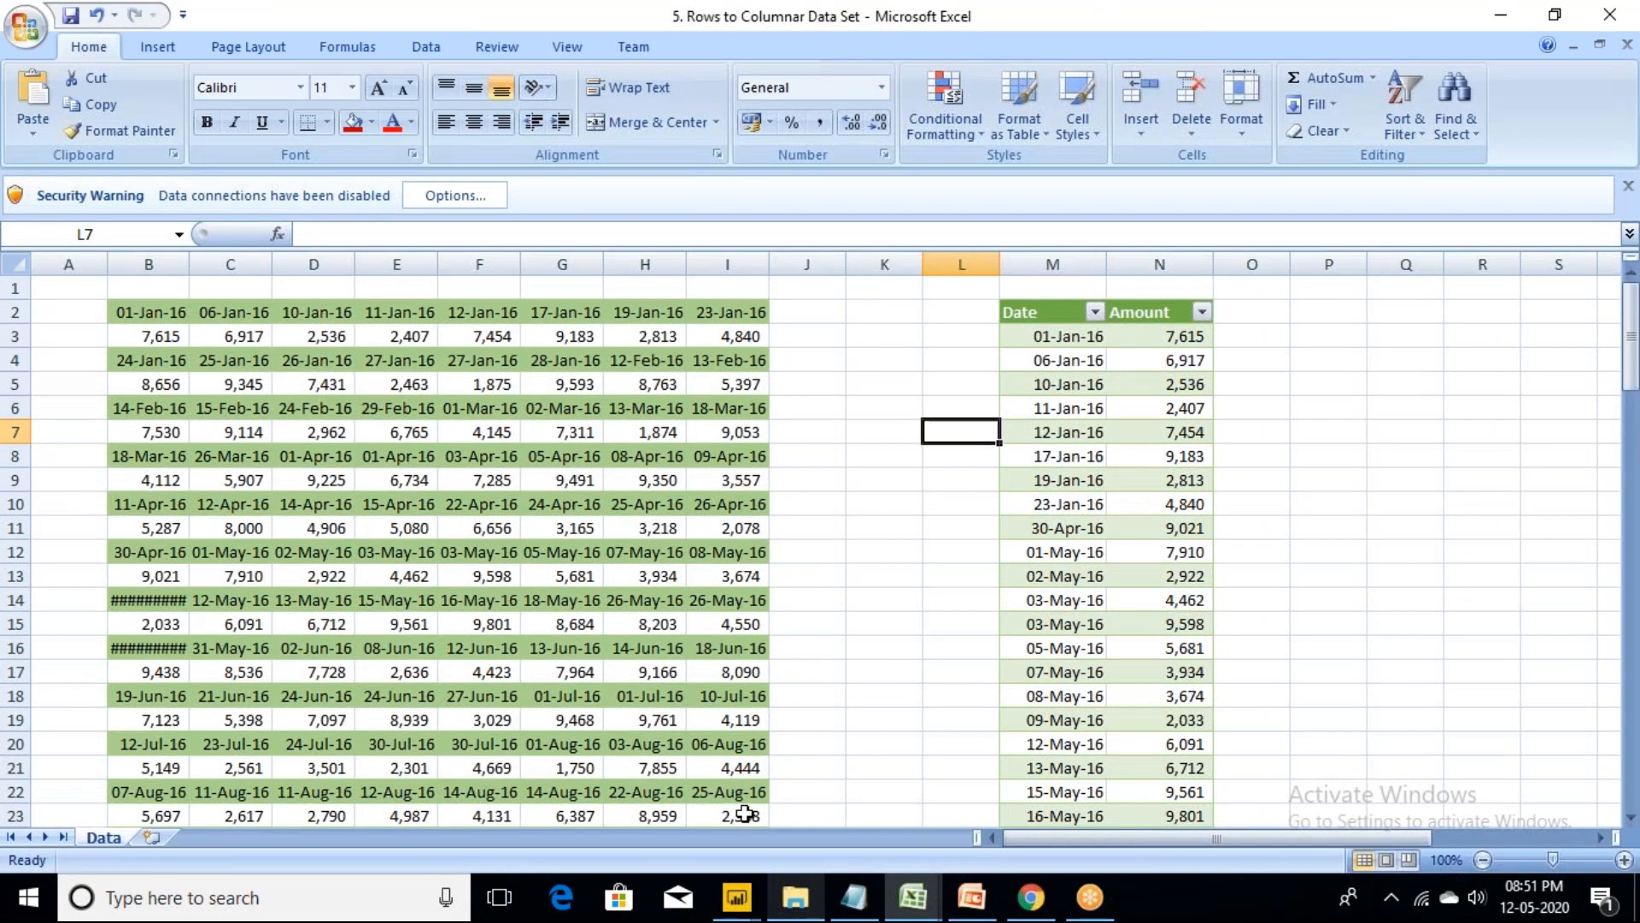
drag(745, 814, 151, 316)
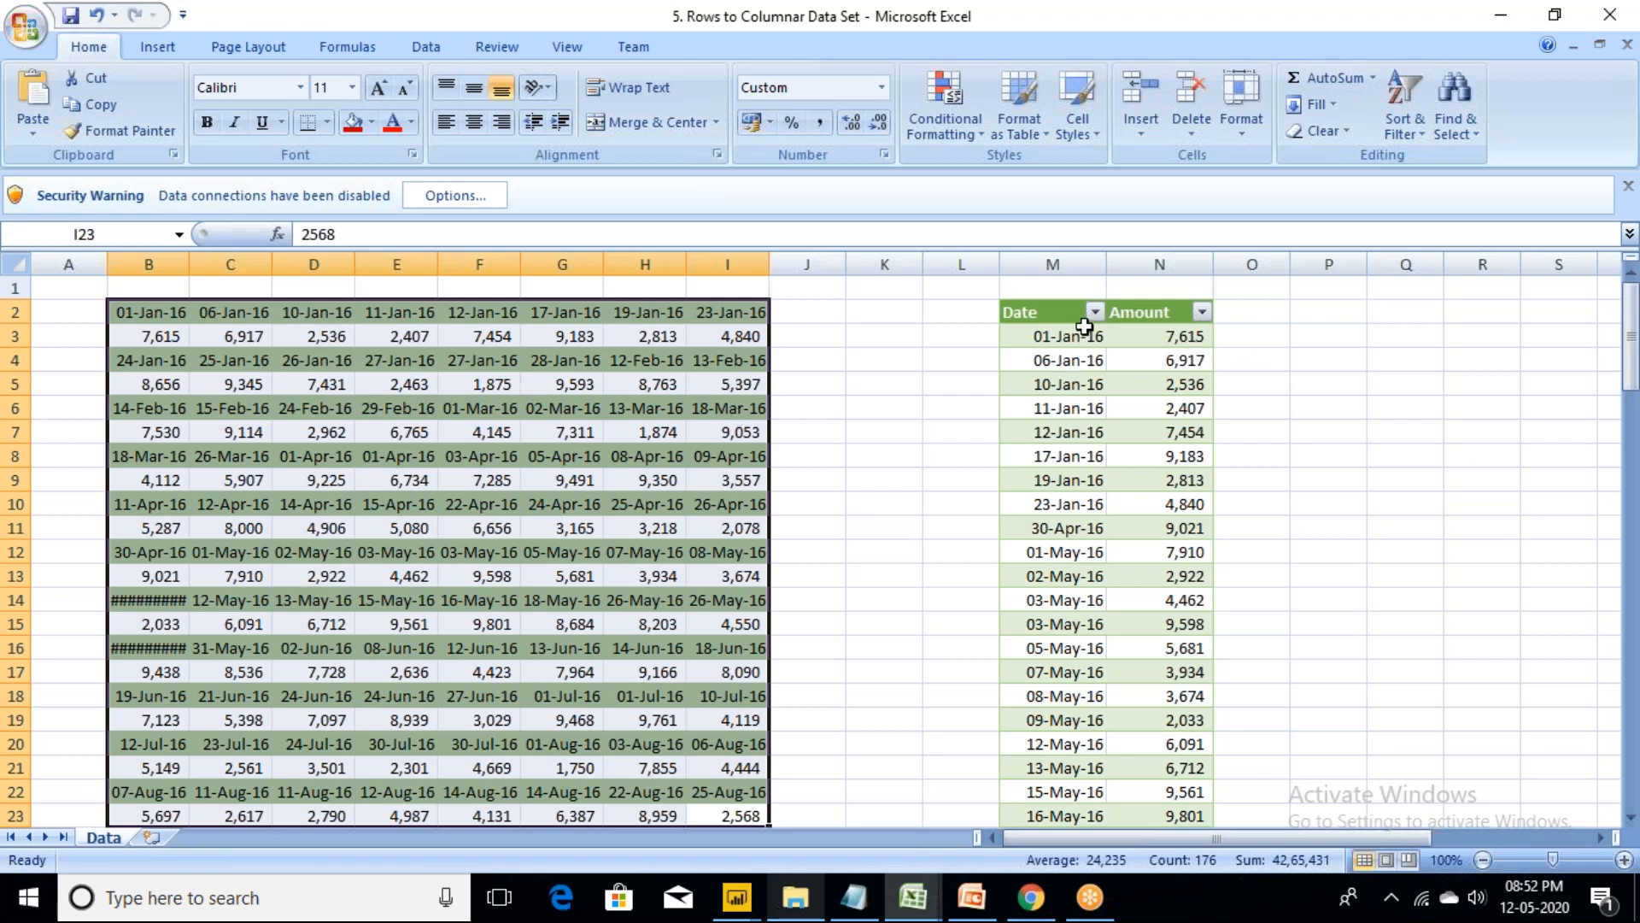
- Fill the Date cells M2:M22 of the sample output table with yellow
drag(1059, 314, 1061, 793)
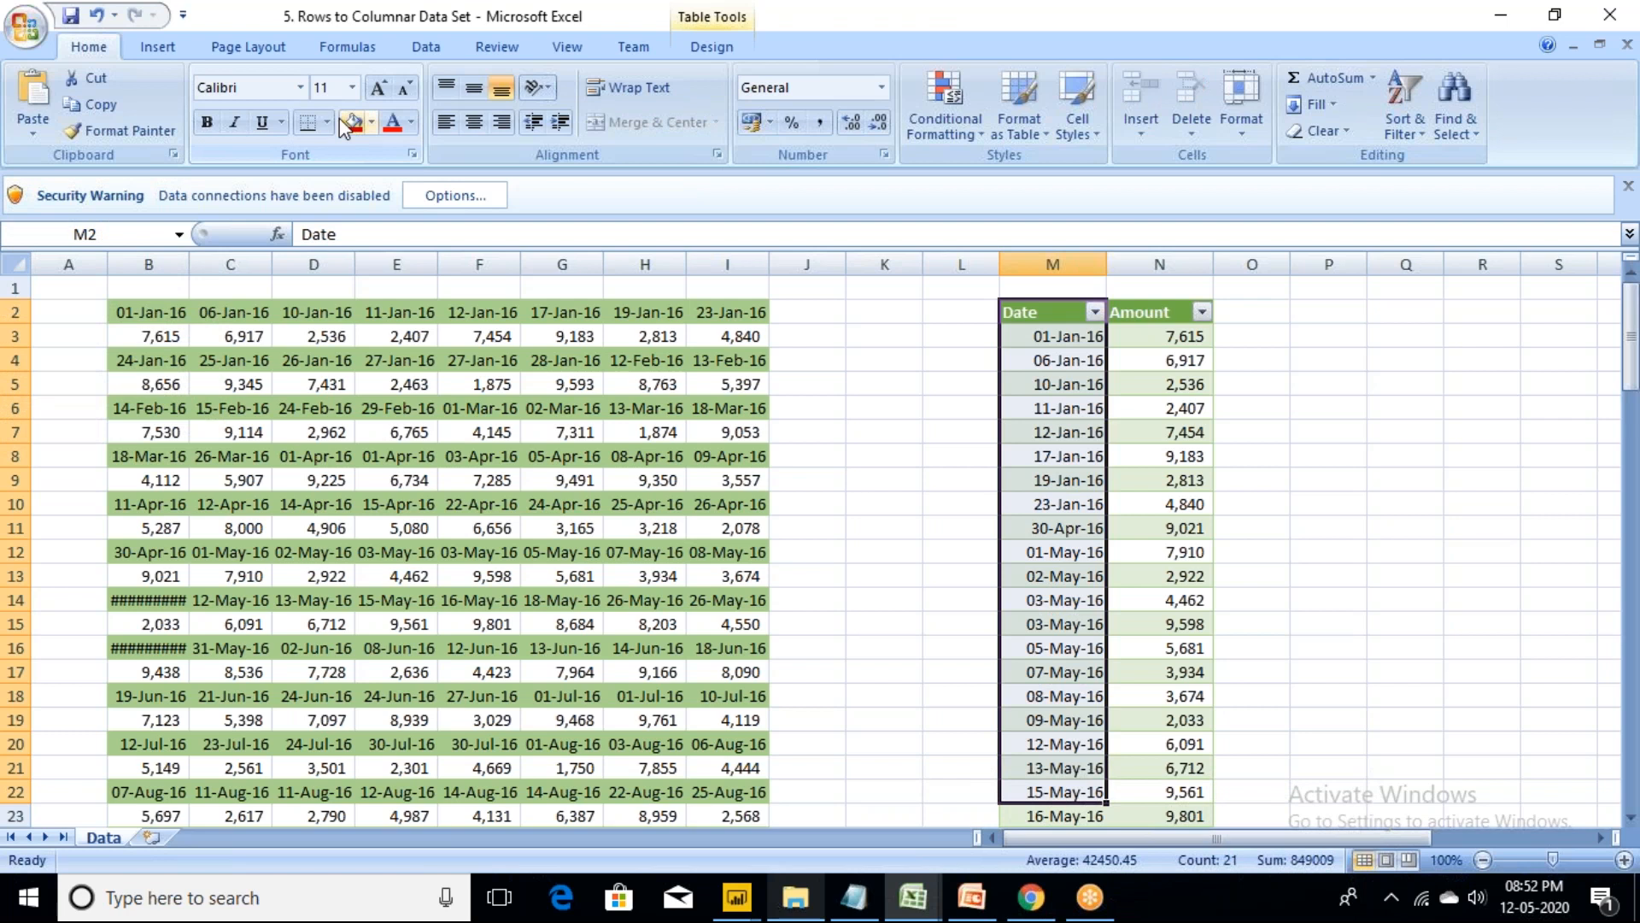
click(367, 124)
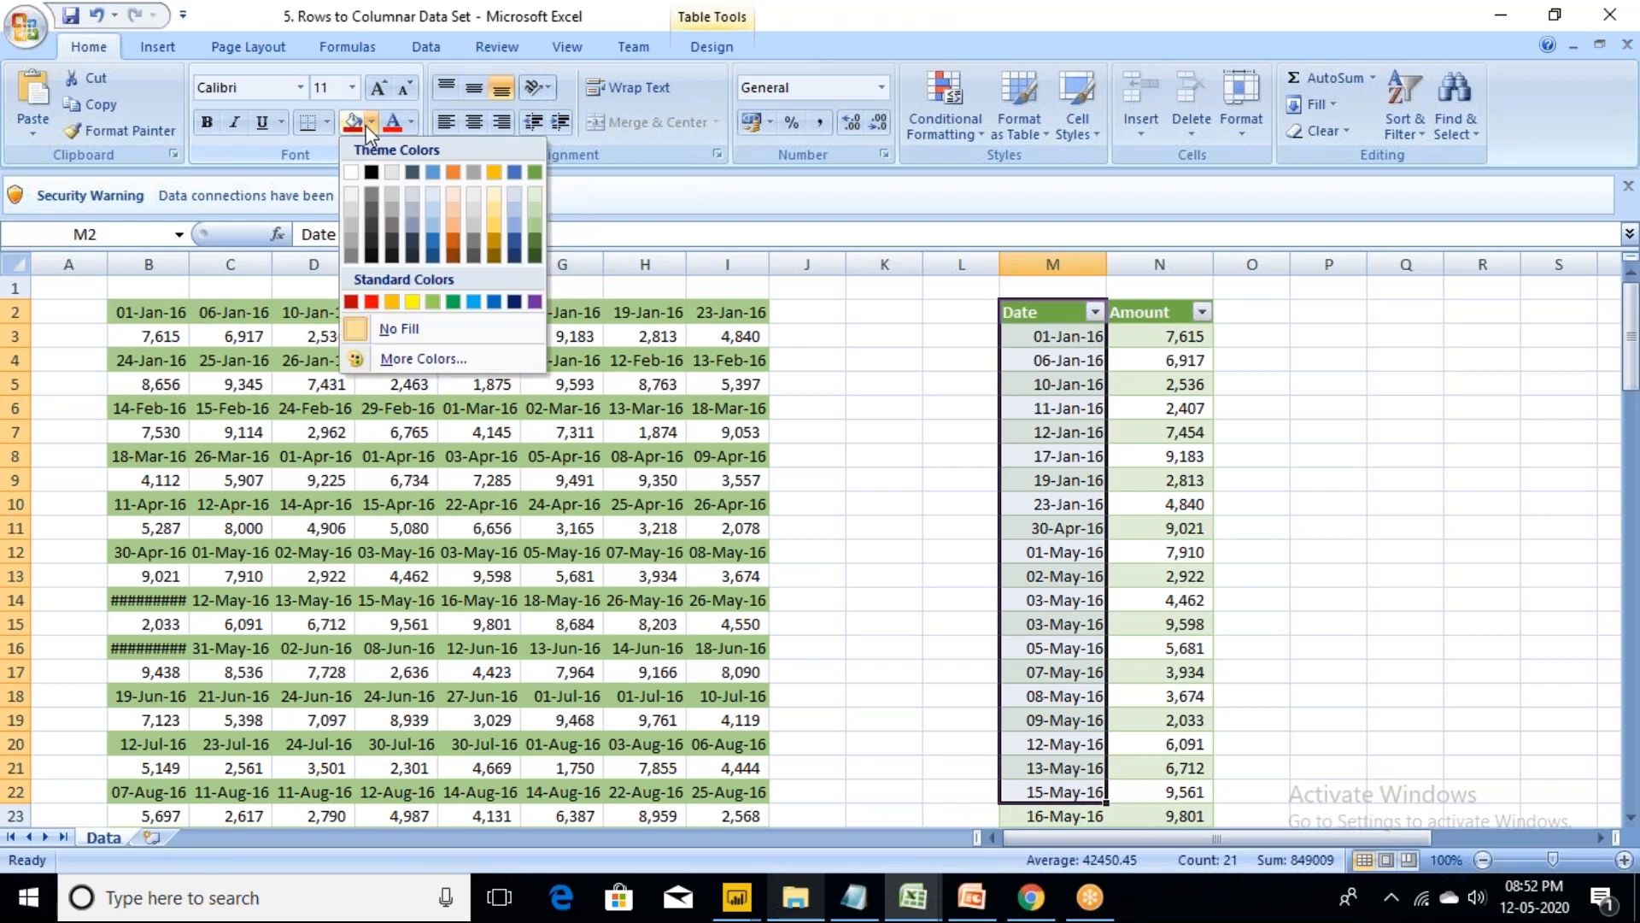
click(414, 302)
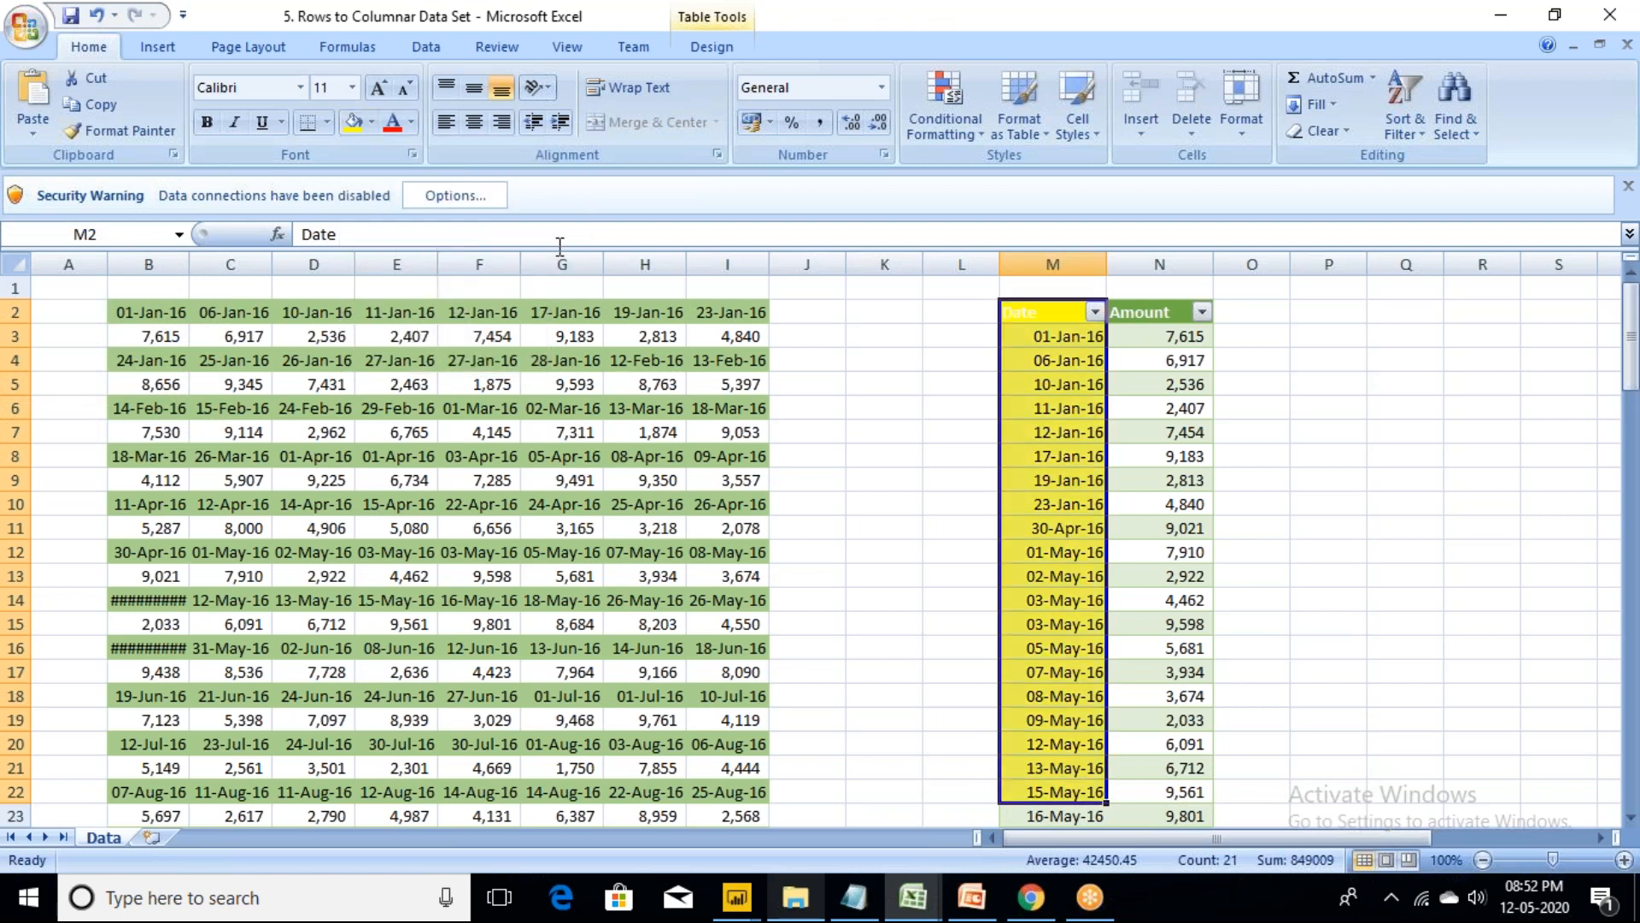
- Fill the Amount cells N3:N22 of the sample output table with light green
drag(1154, 342, 1147, 790)
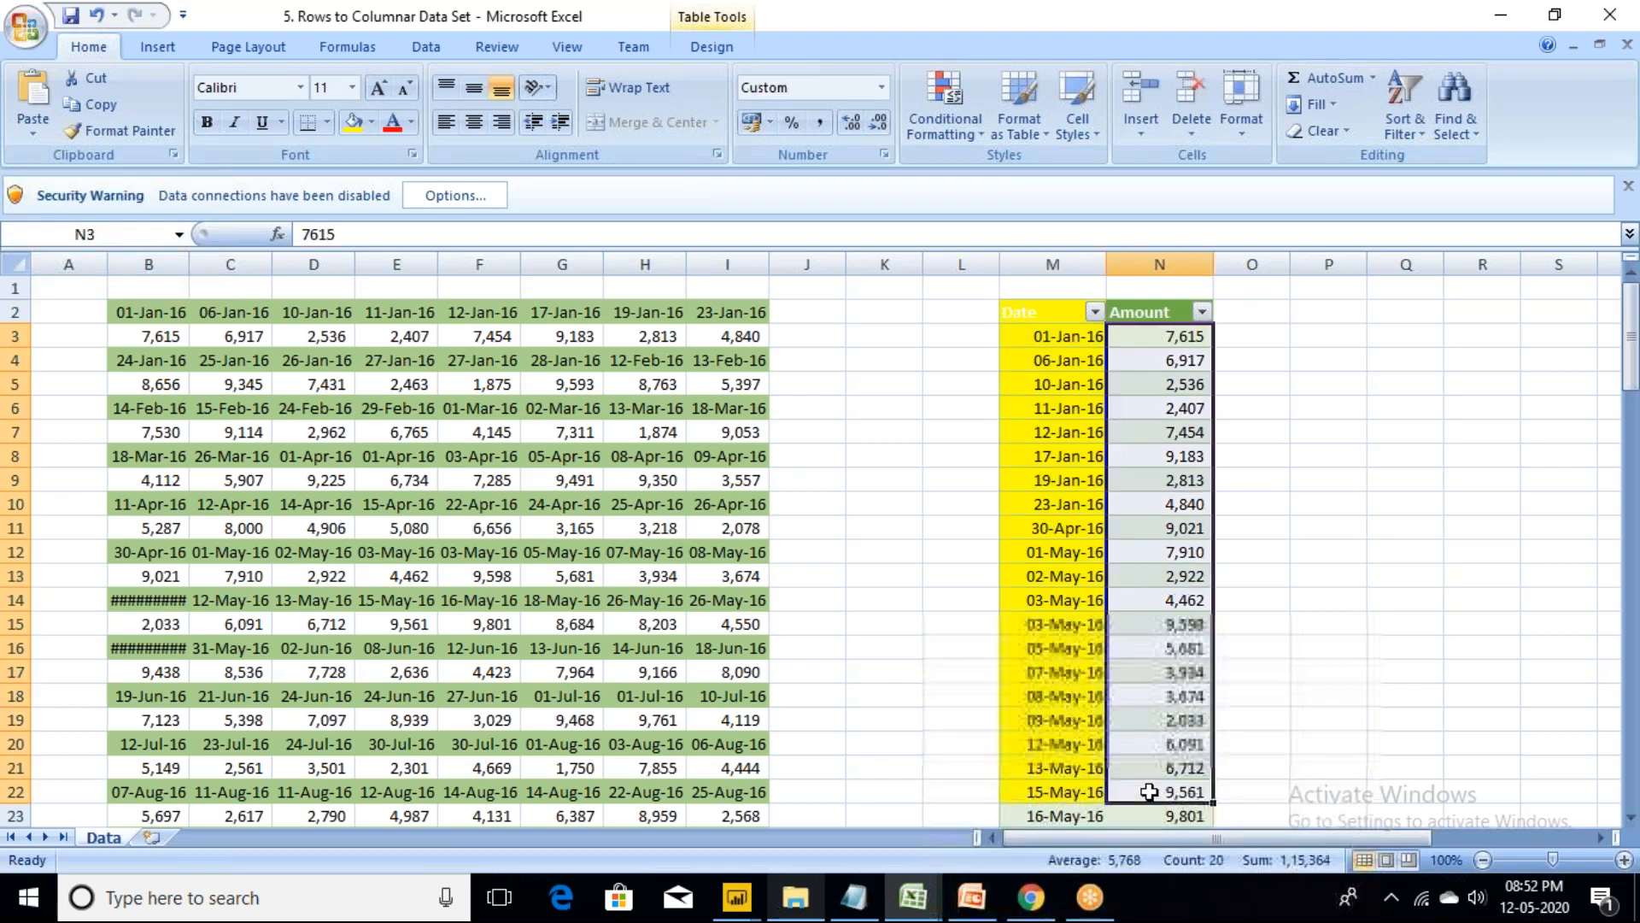
click(371, 127)
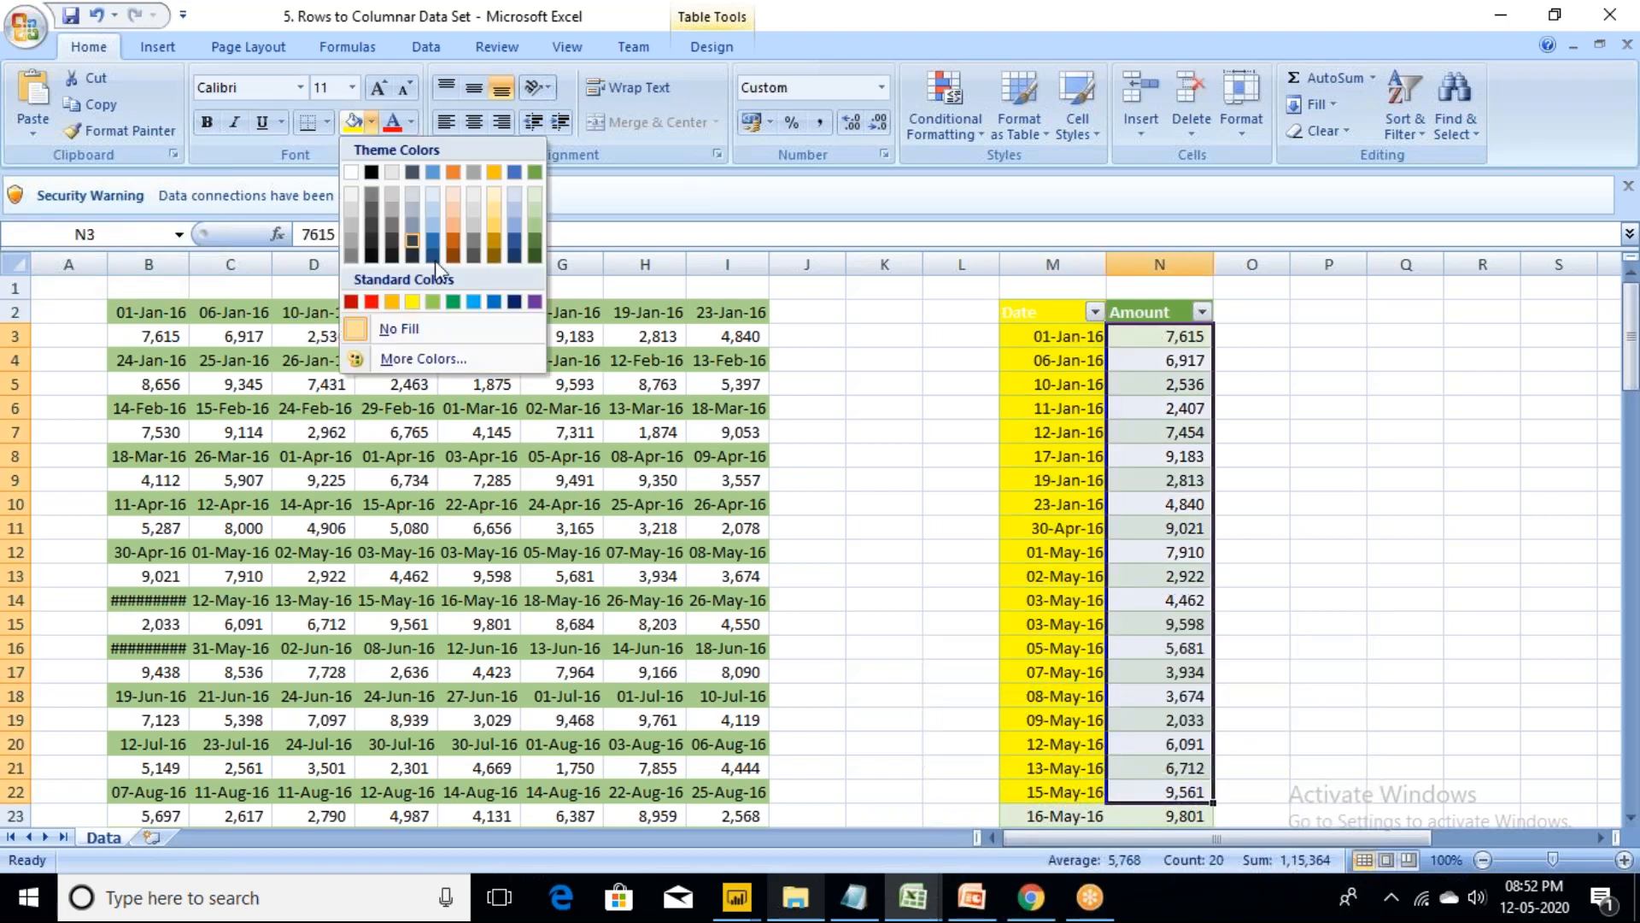
click(433, 302)
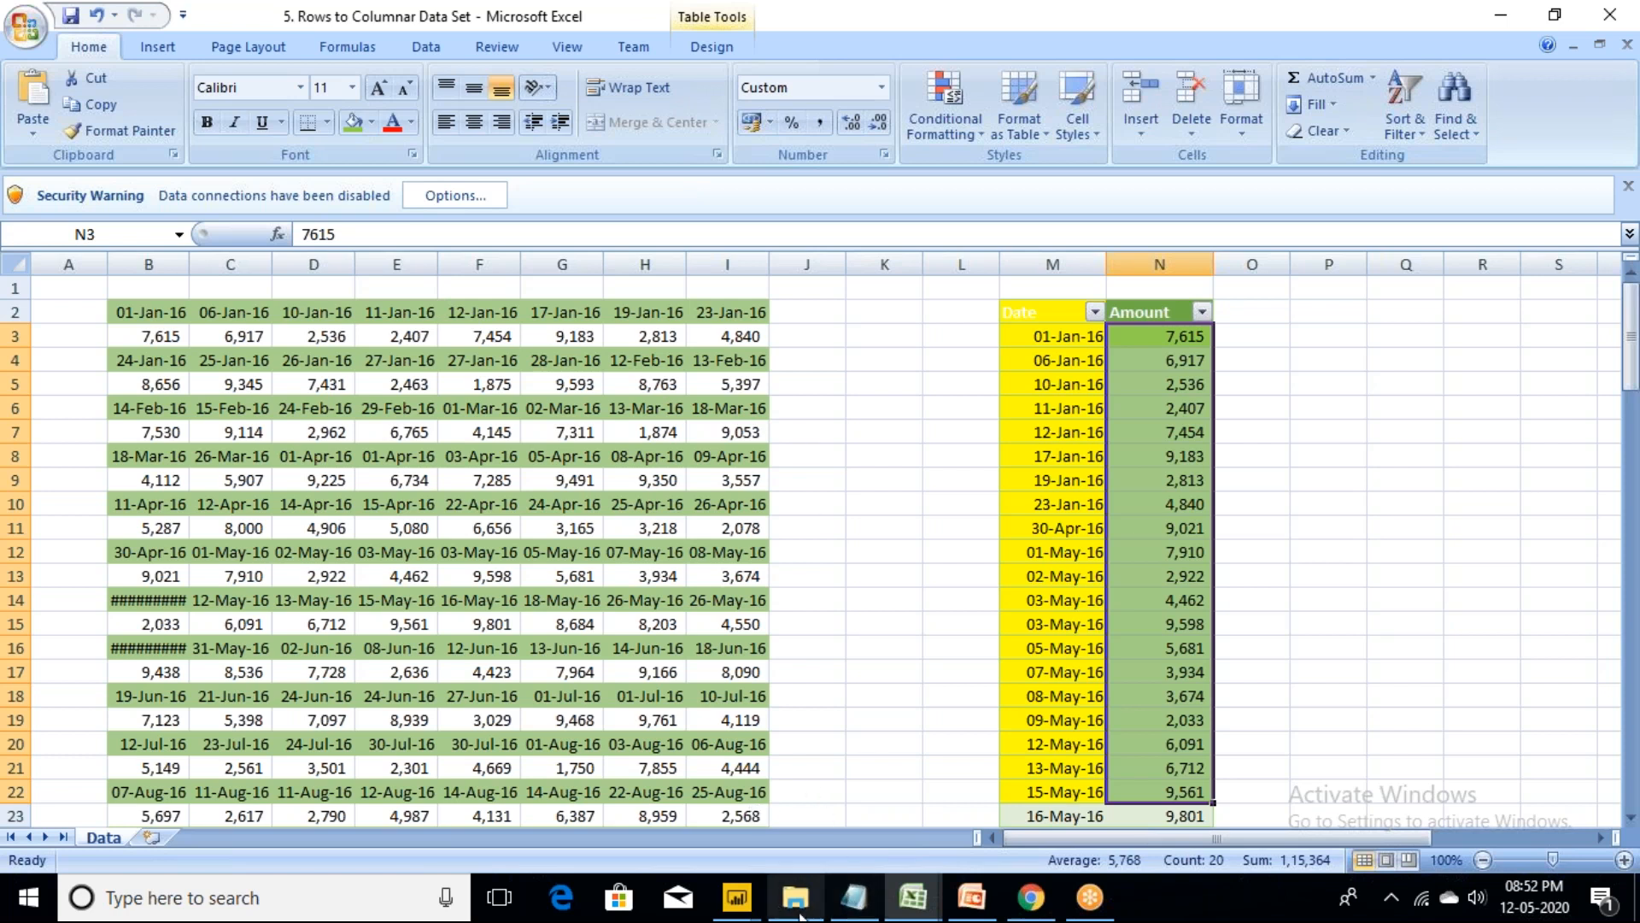
- Switch to the Power Query Editor and load Raw_Data from the Excel workbook 5. Rows to Columnar Data Set as a new source
mouse_move(740, 903)
click(838, 838)
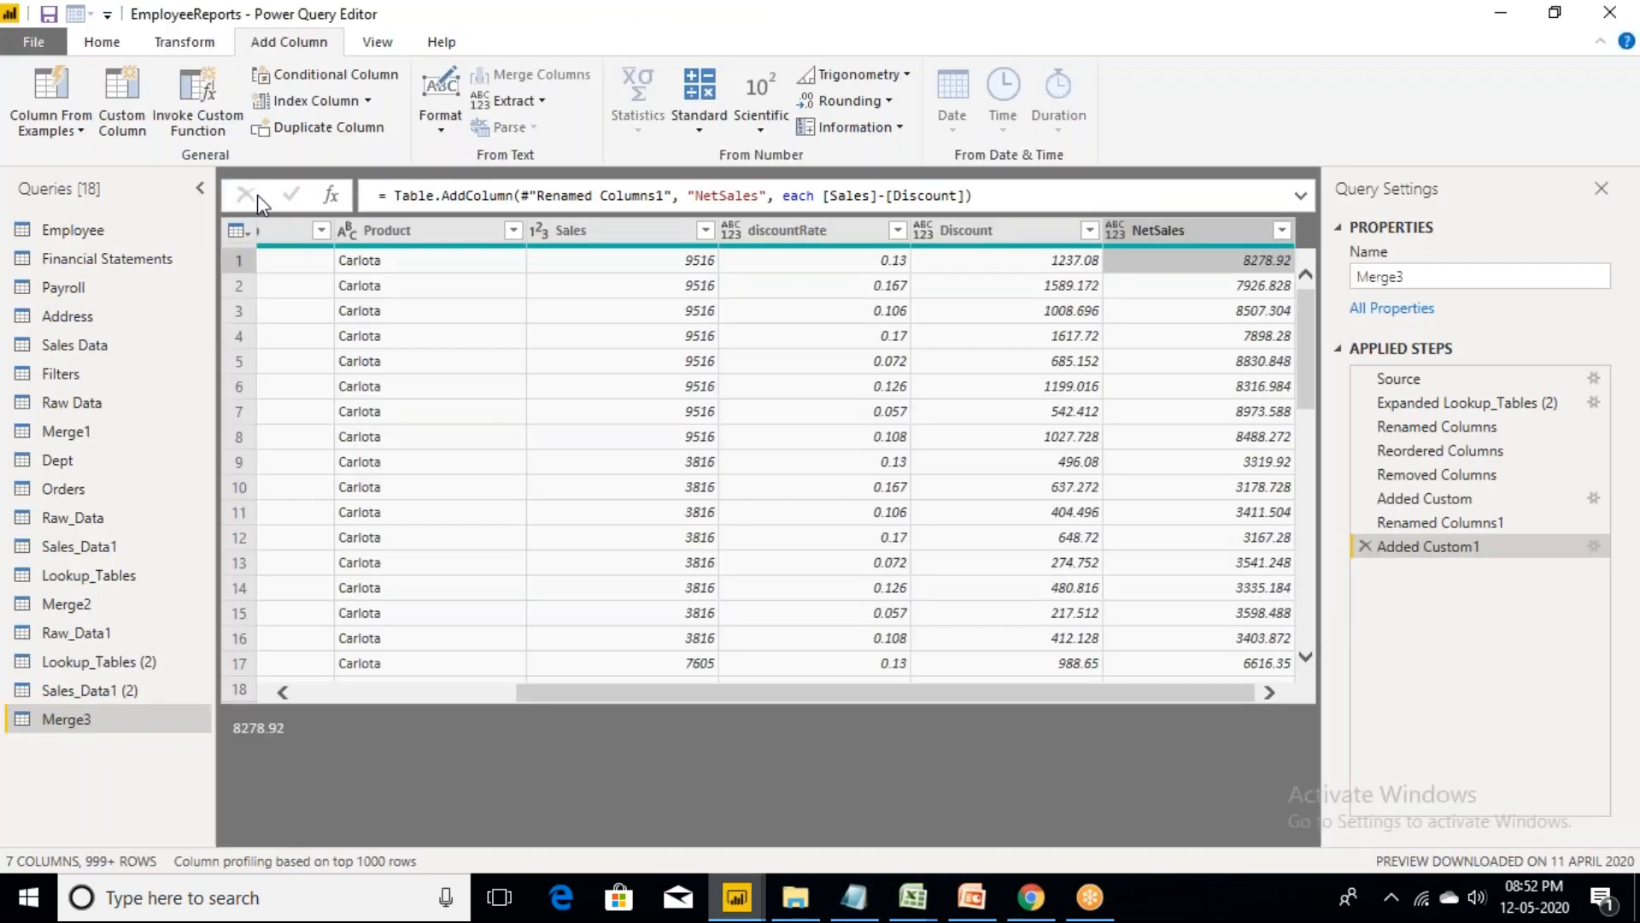
click(104, 41)
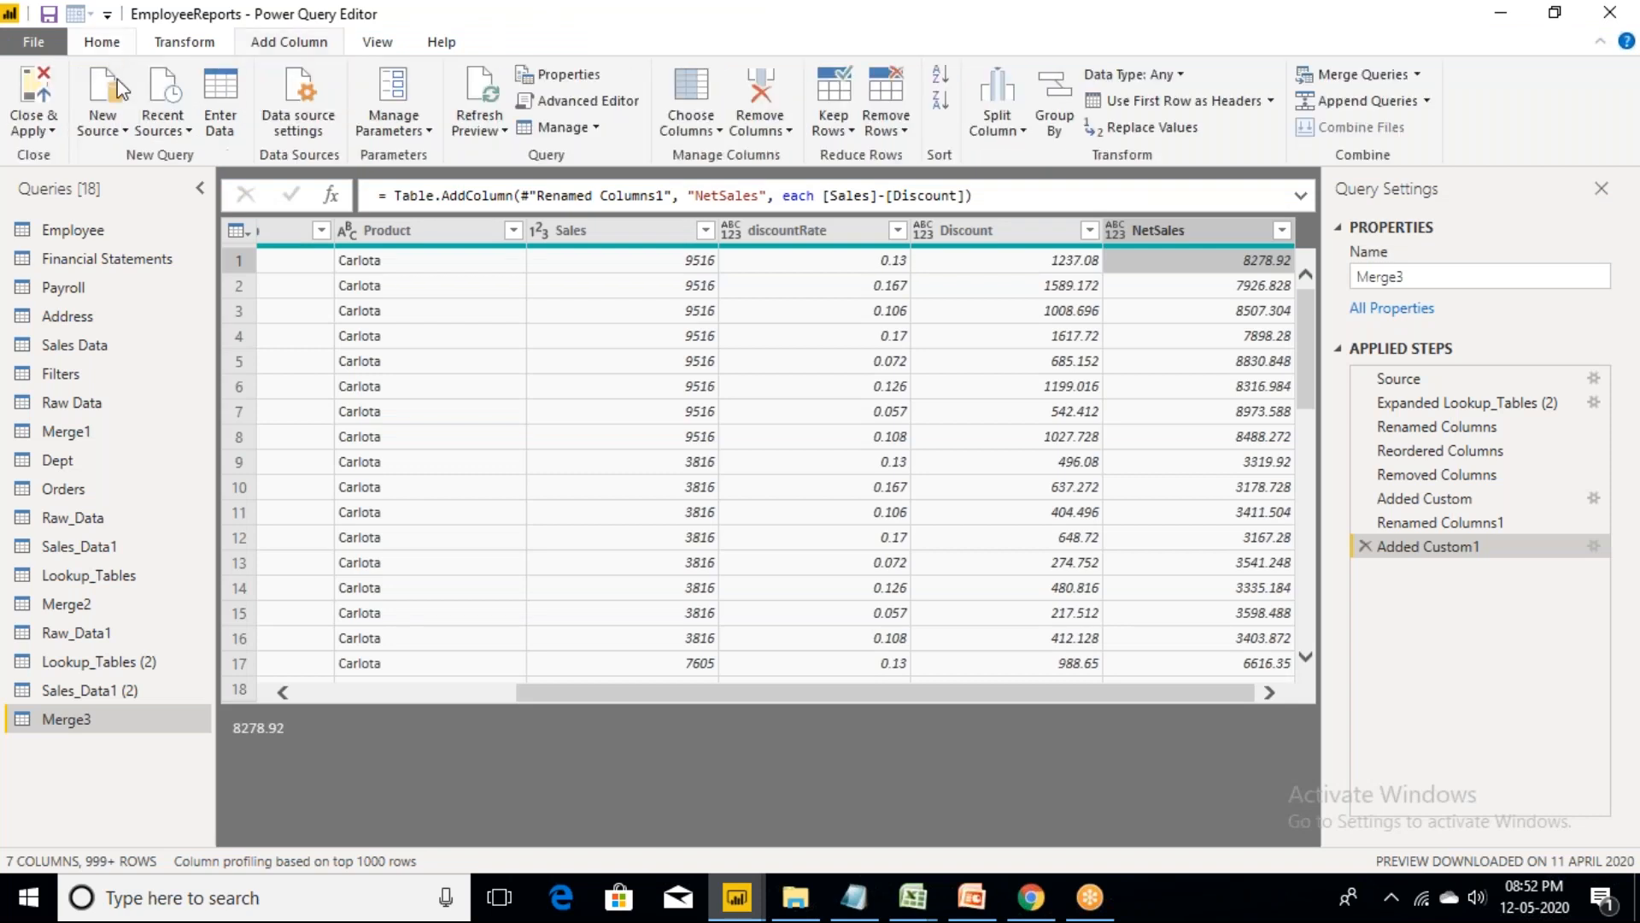
click(119, 129)
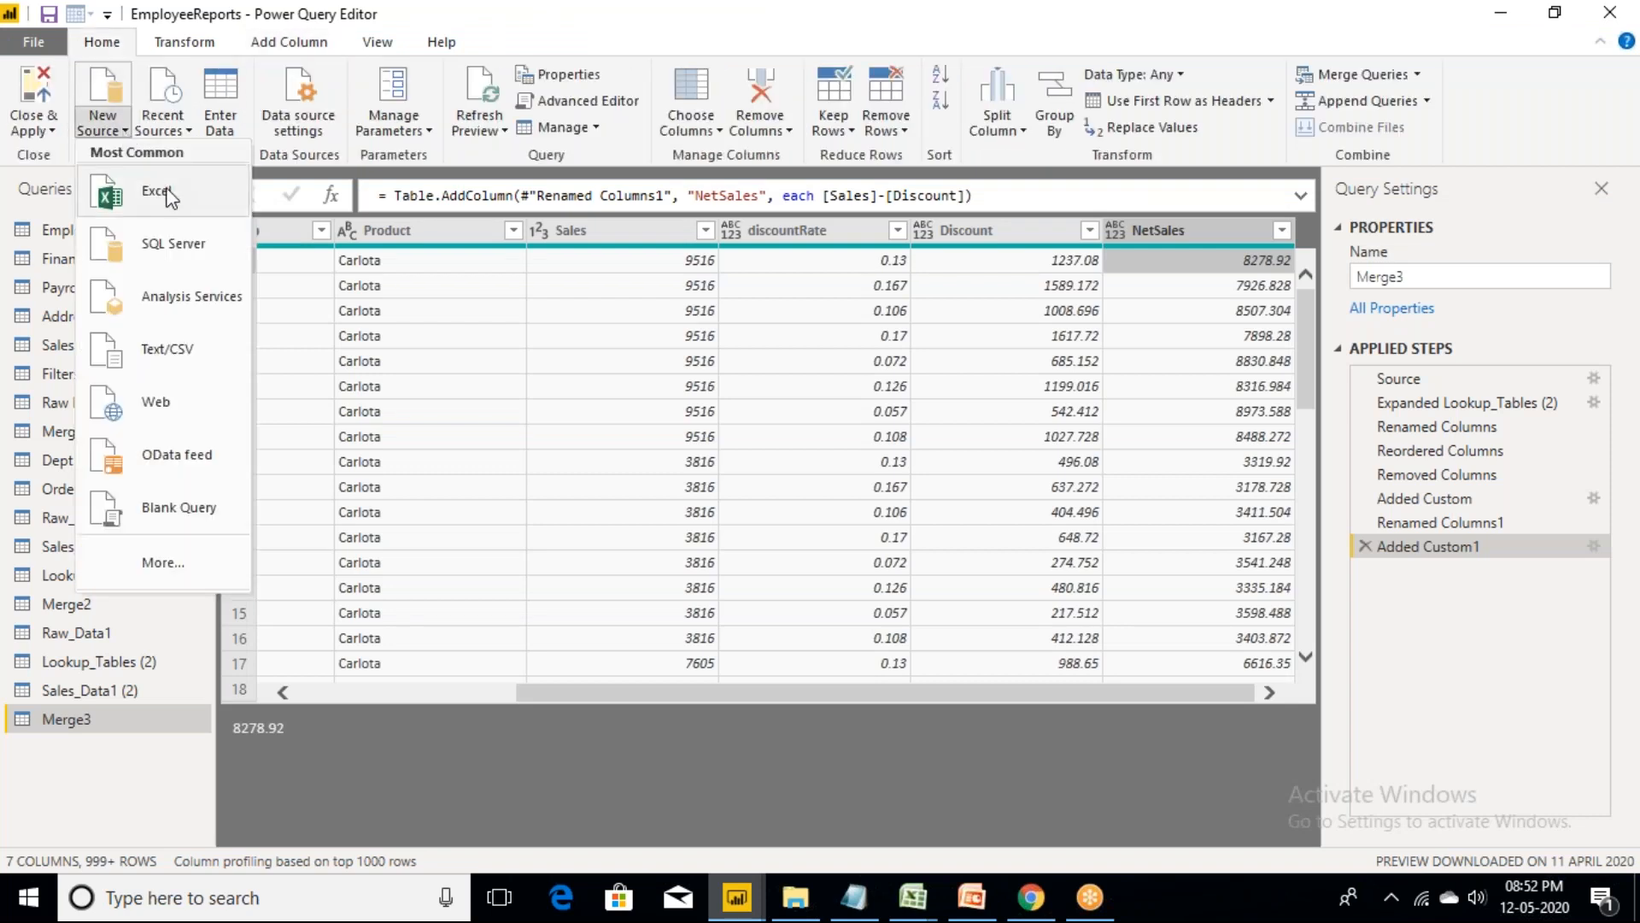
click(170, 195)
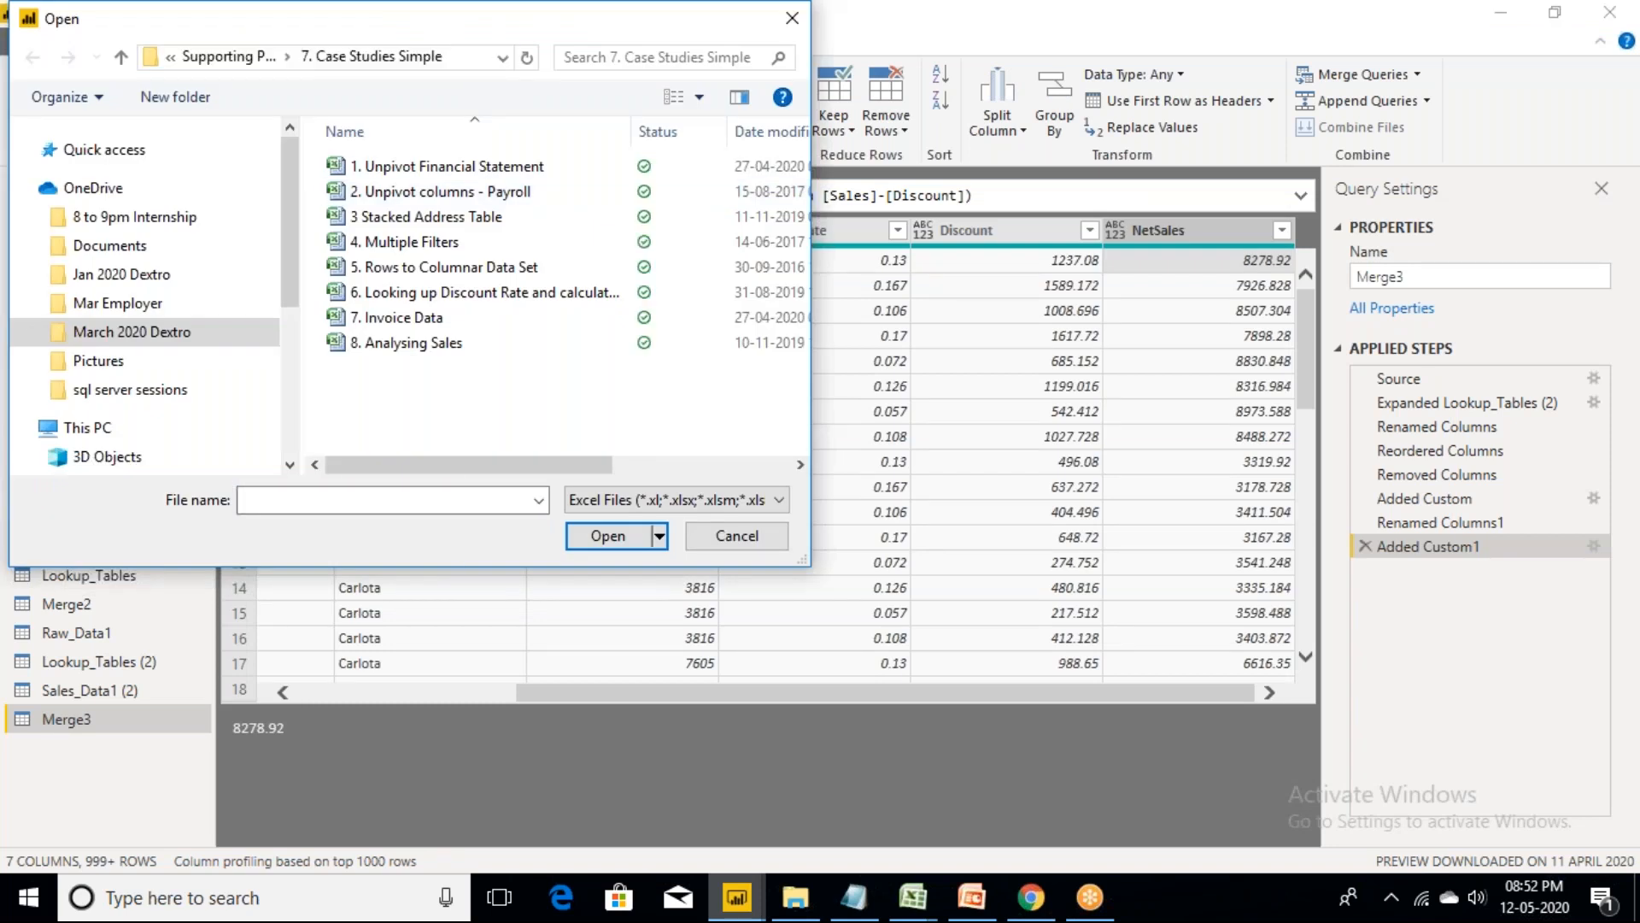
click(437, 268)
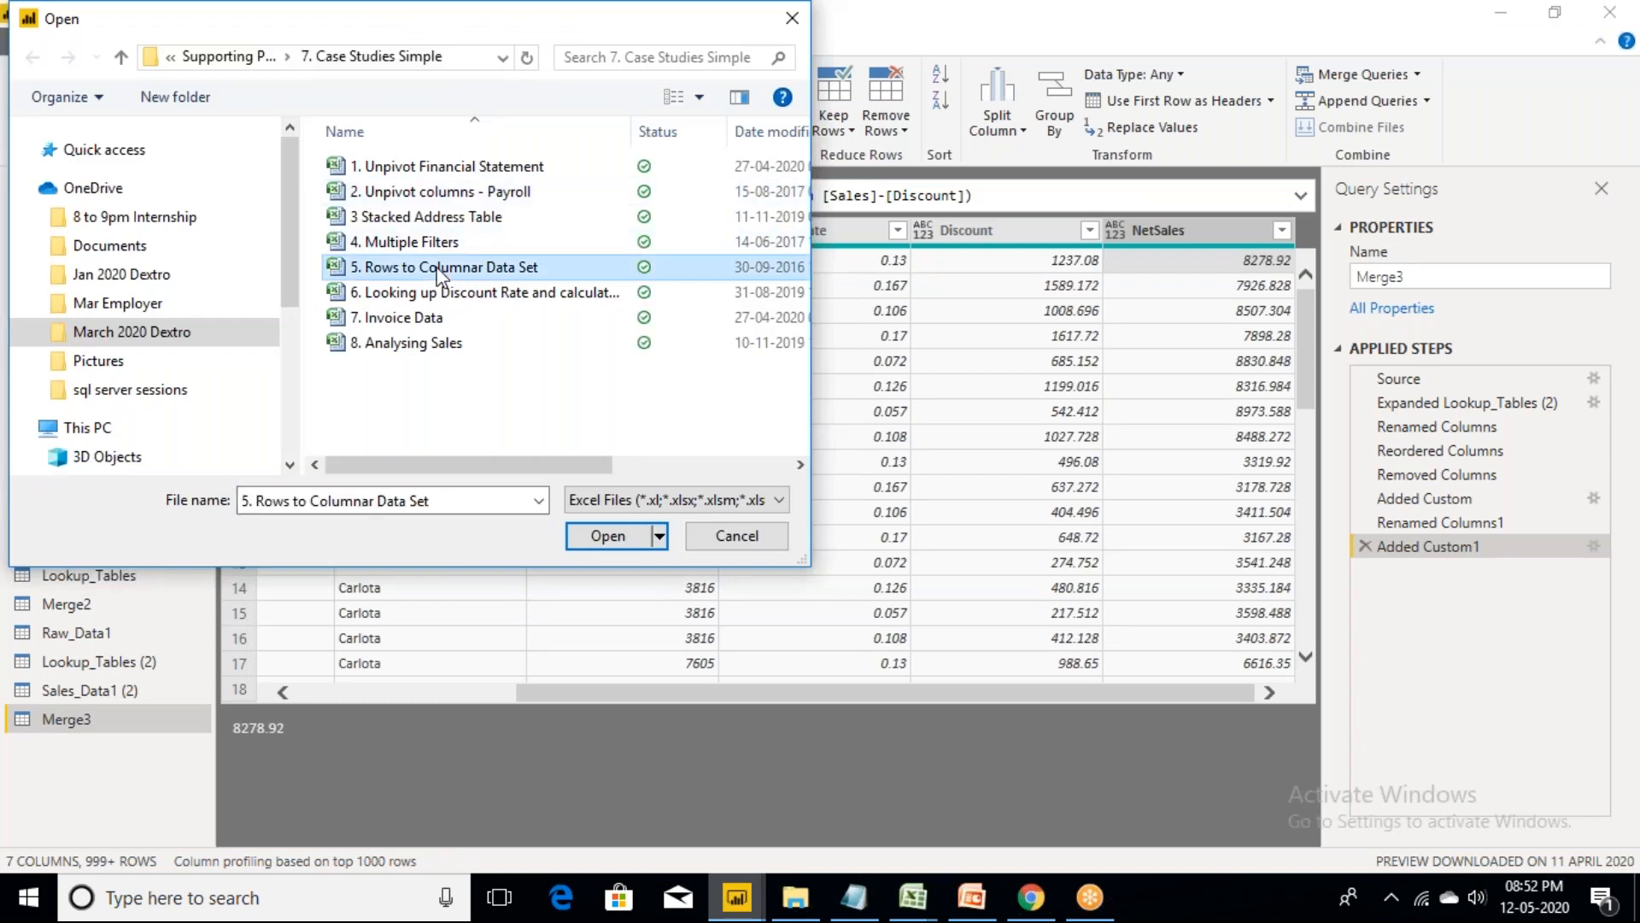
click(609, 536)
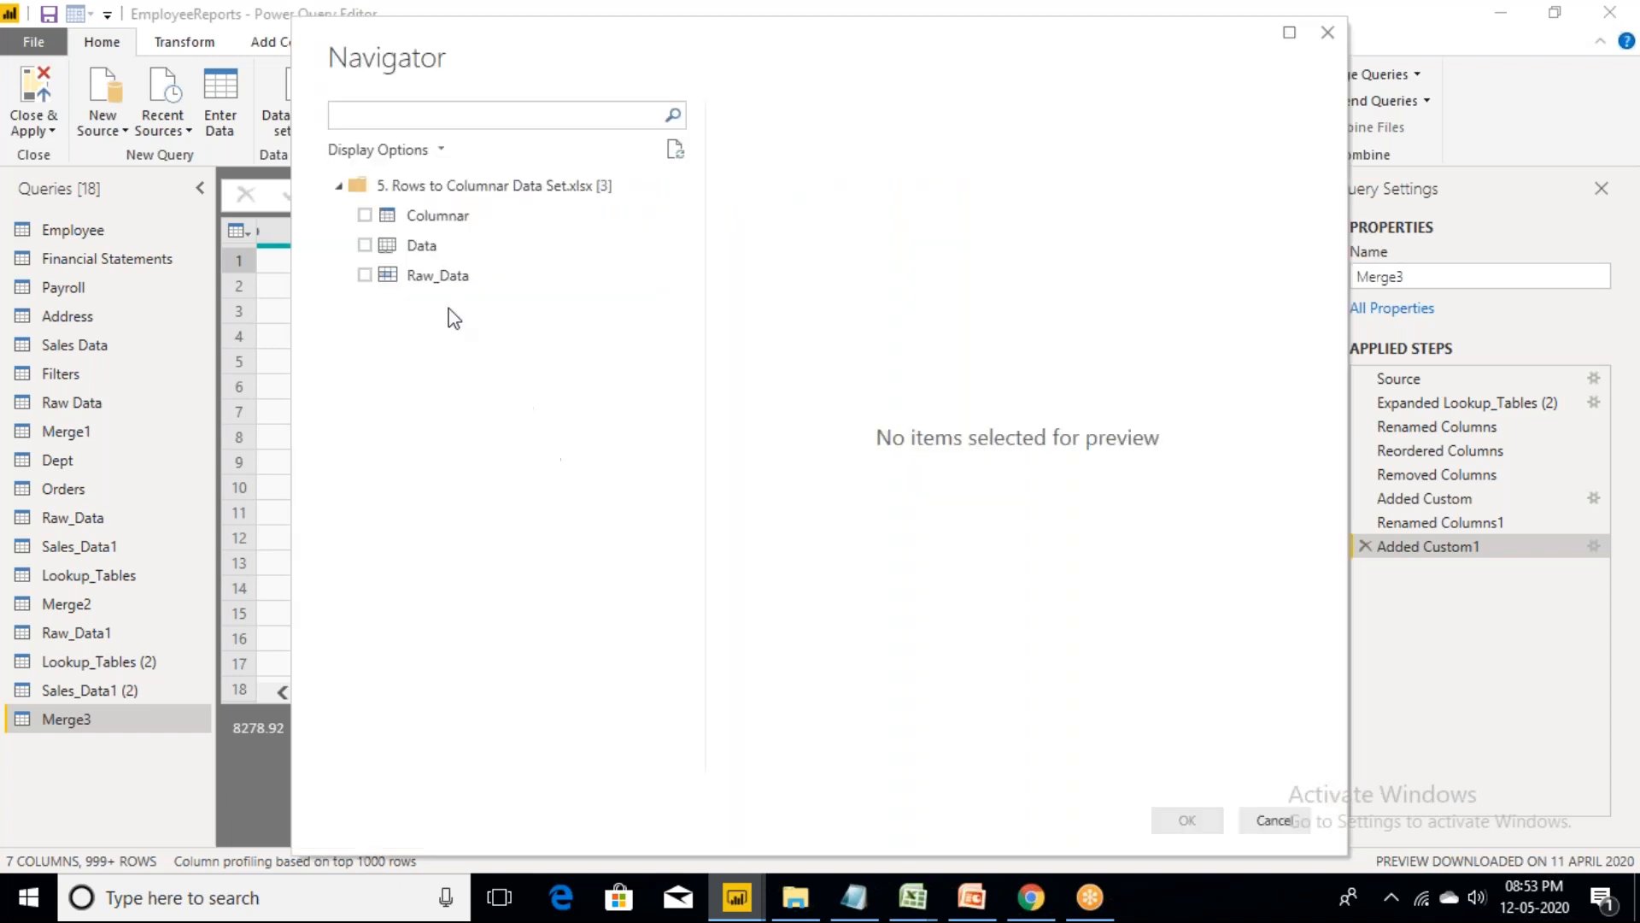
click(366, 276)
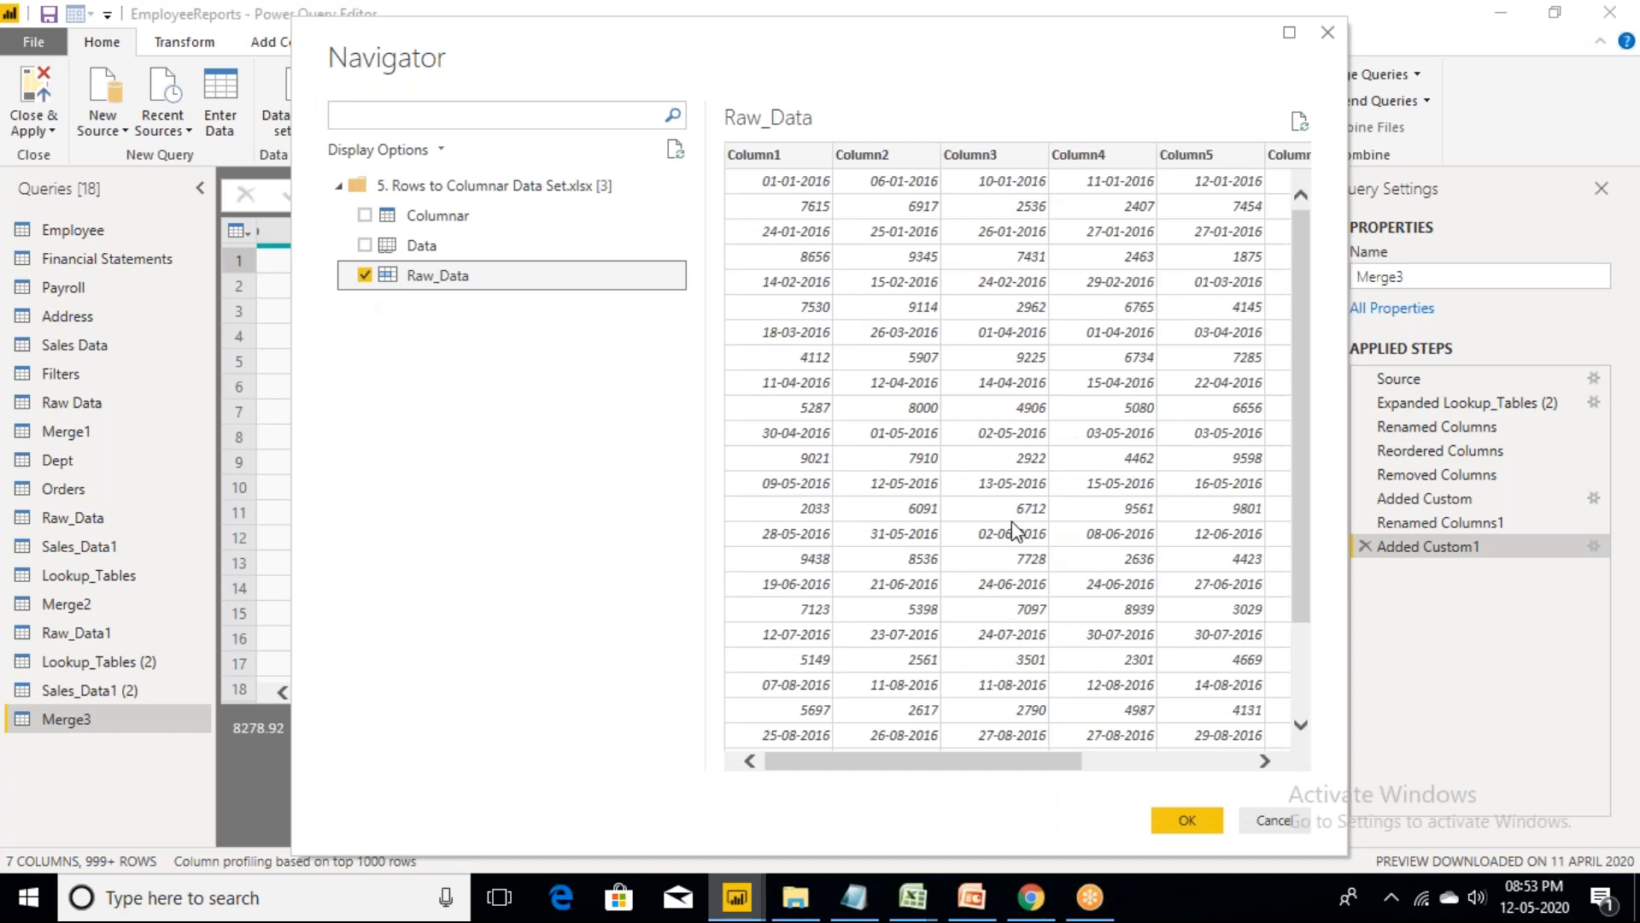
click(1199, 822)
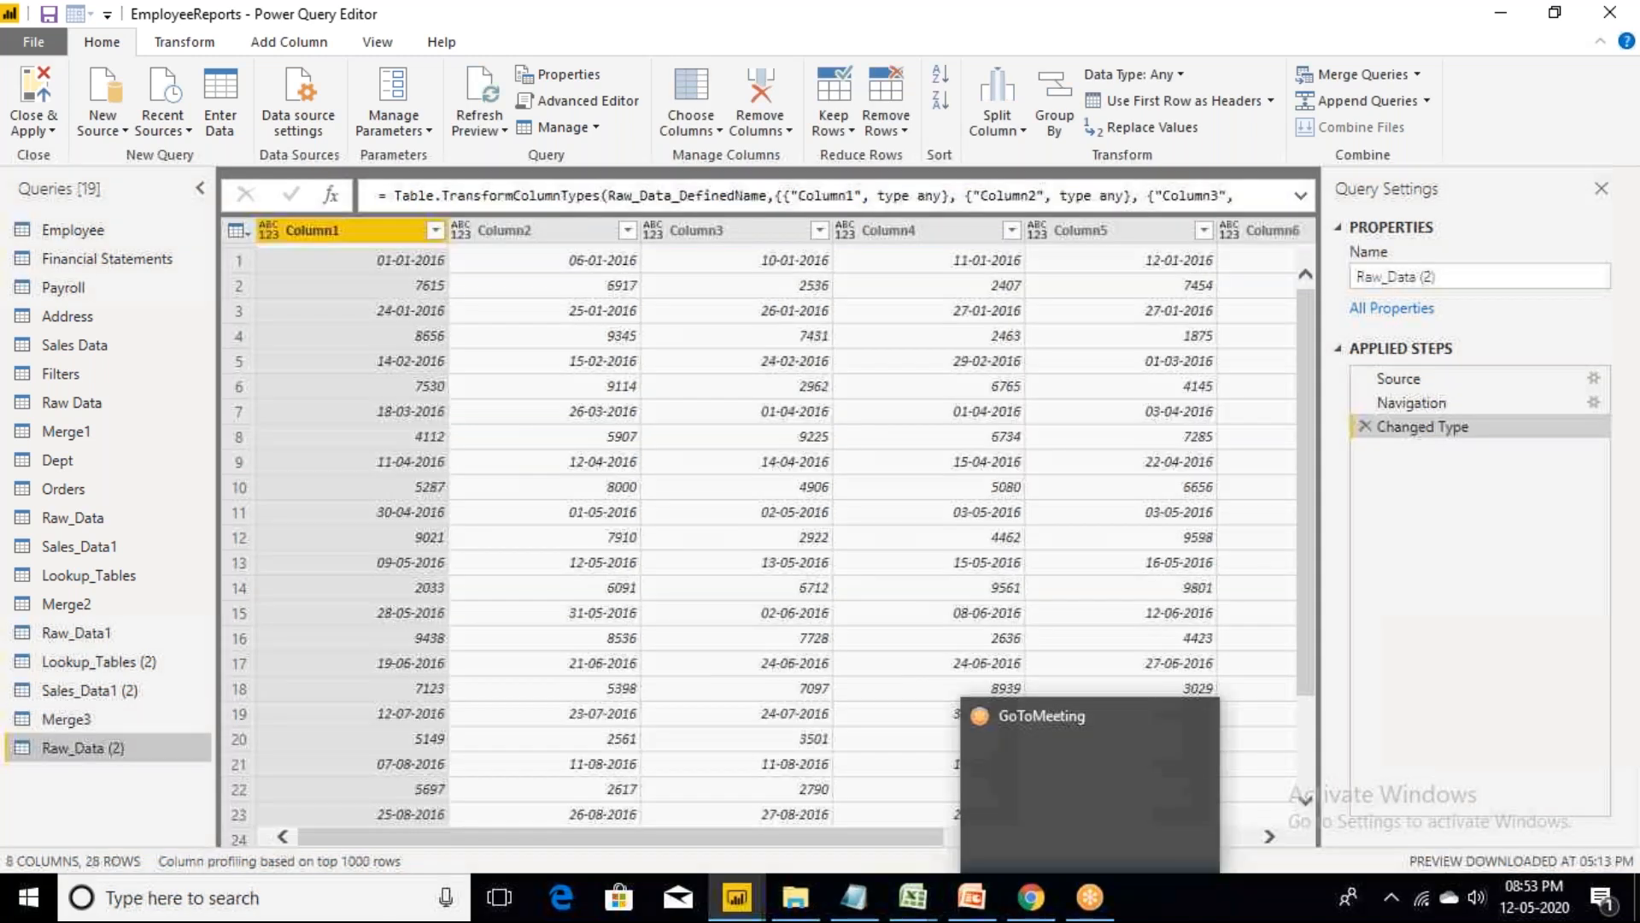
- Add an index column starting from 1 to the Raw_Data (2) query
drag(646, 848, 958, 848)
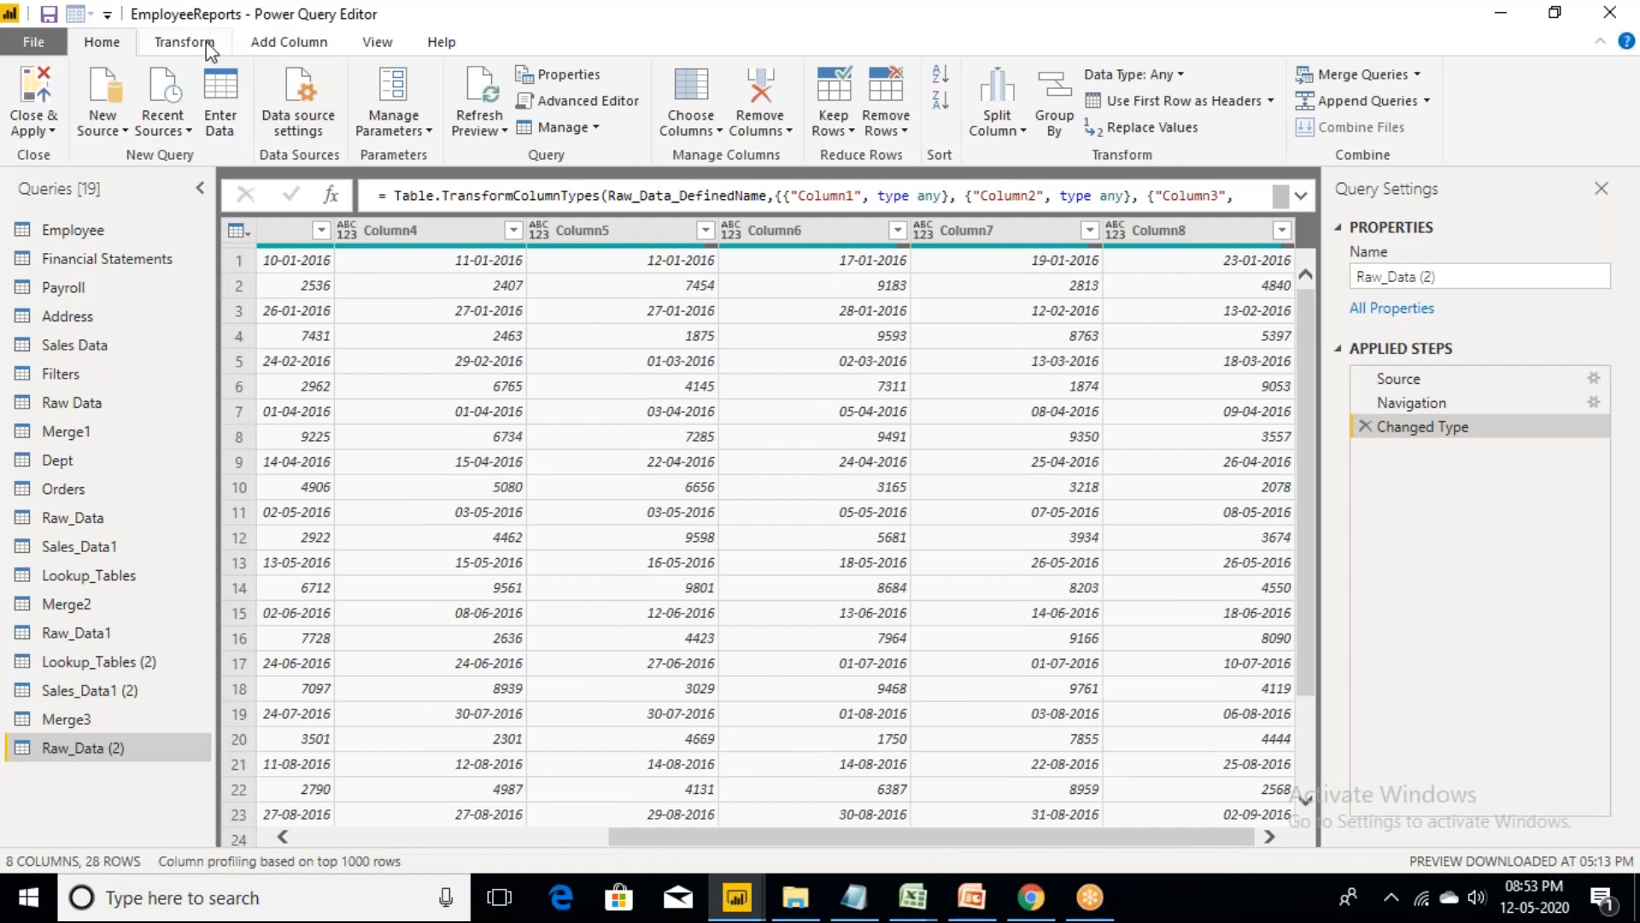
click(271, 45)
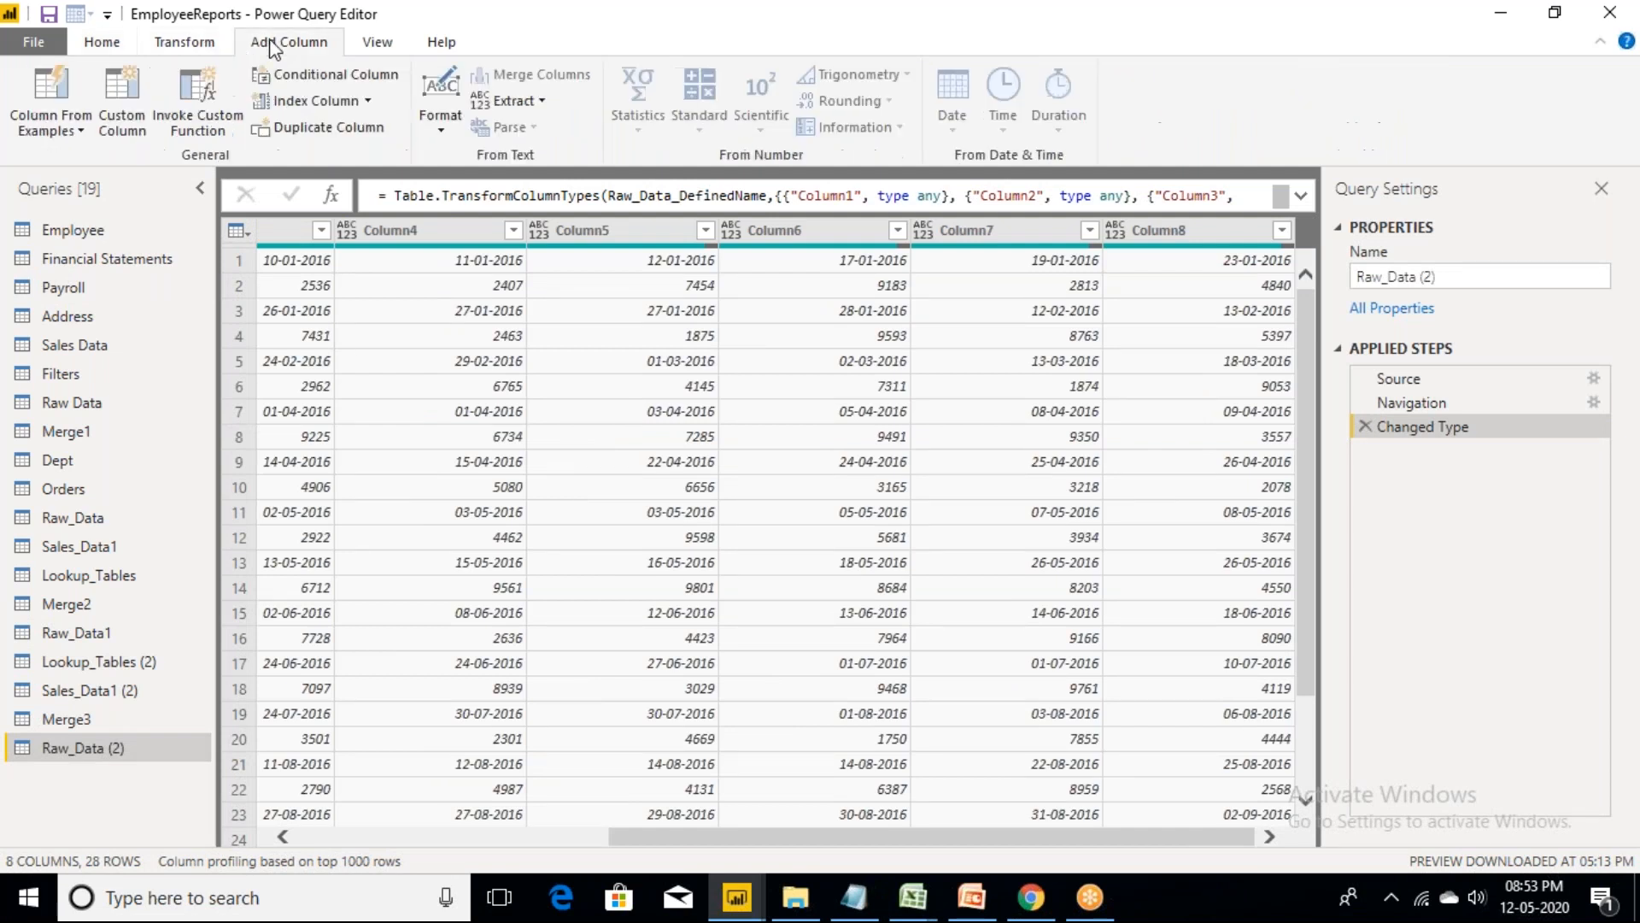
click(368, 101)
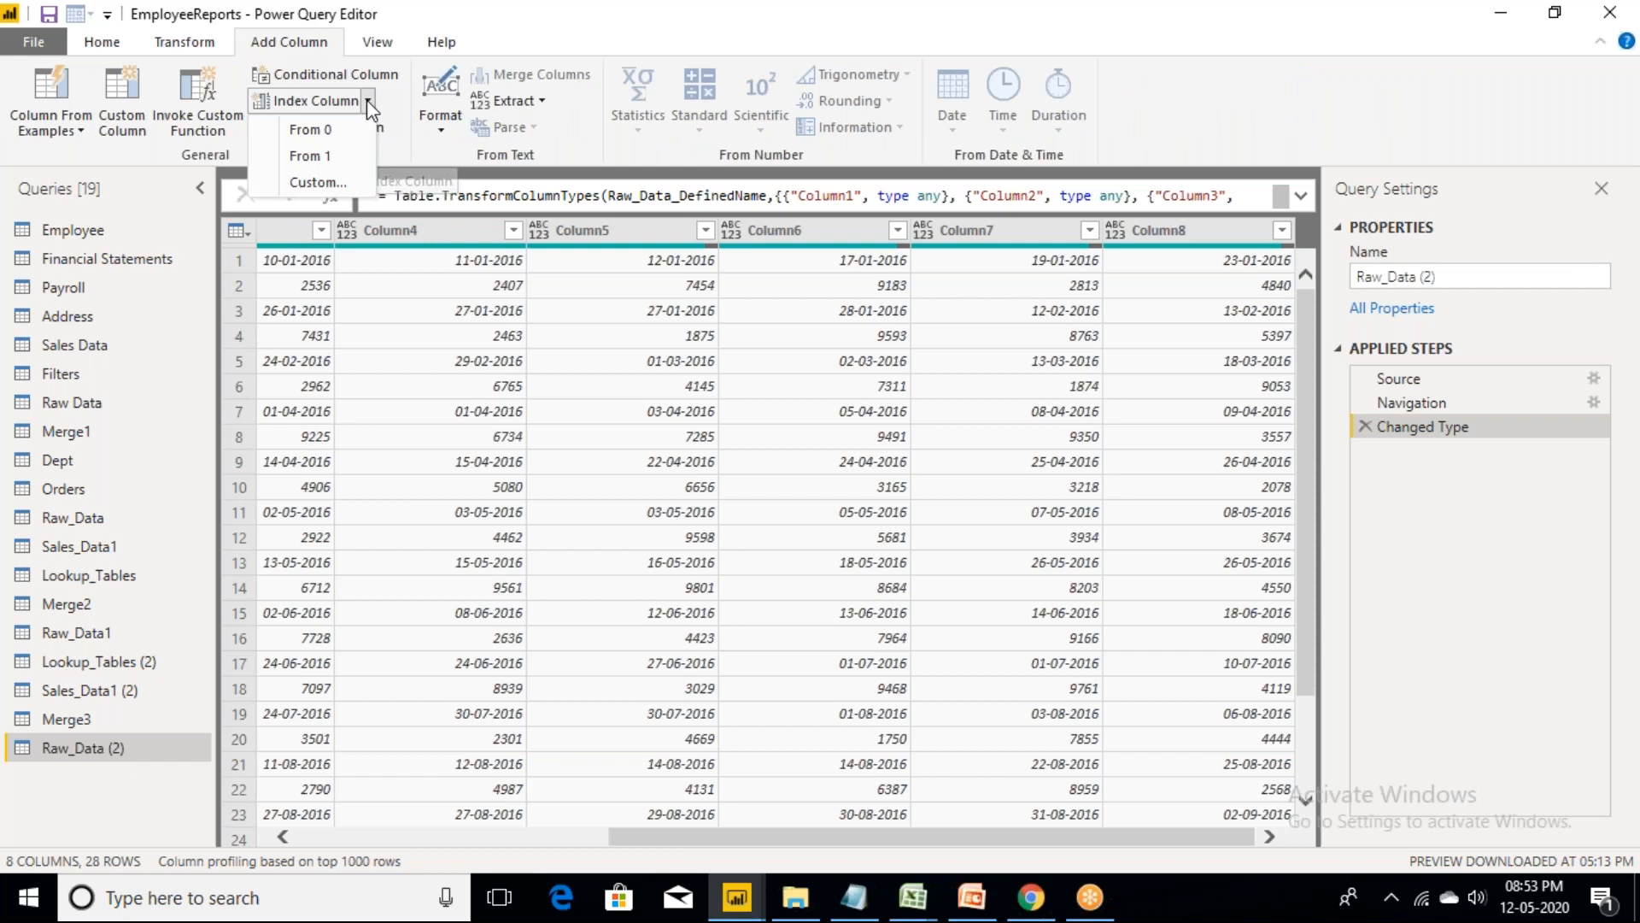
click(322, 158)
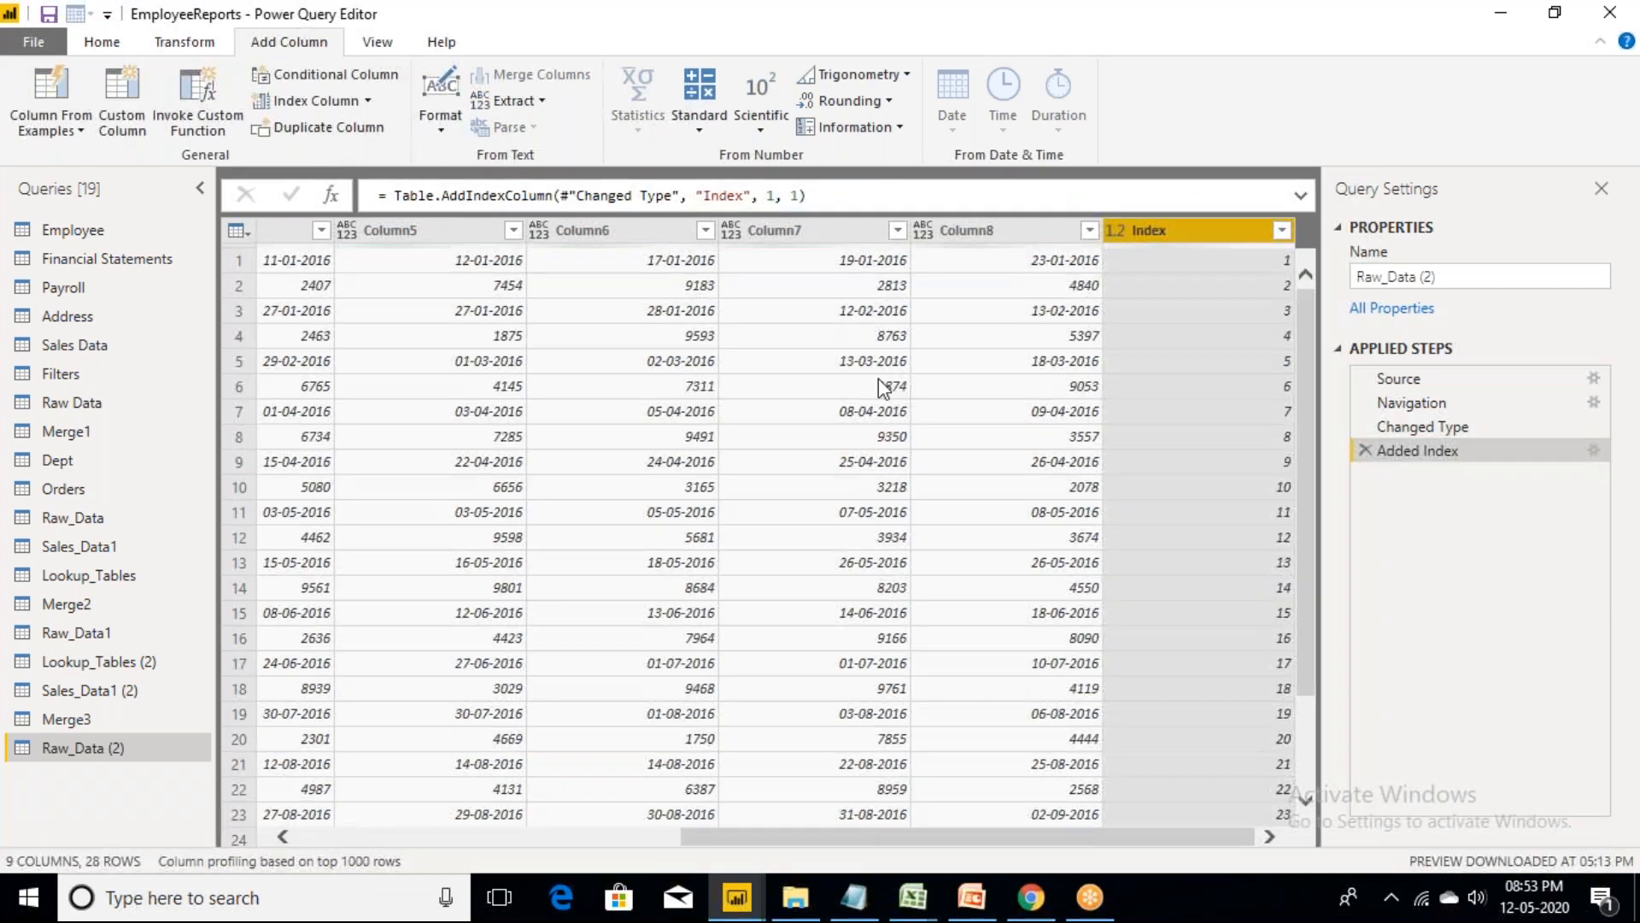
- Add an Is Even column based on Index and check its flags for the even index rows 2 to 12
click(901, 128)
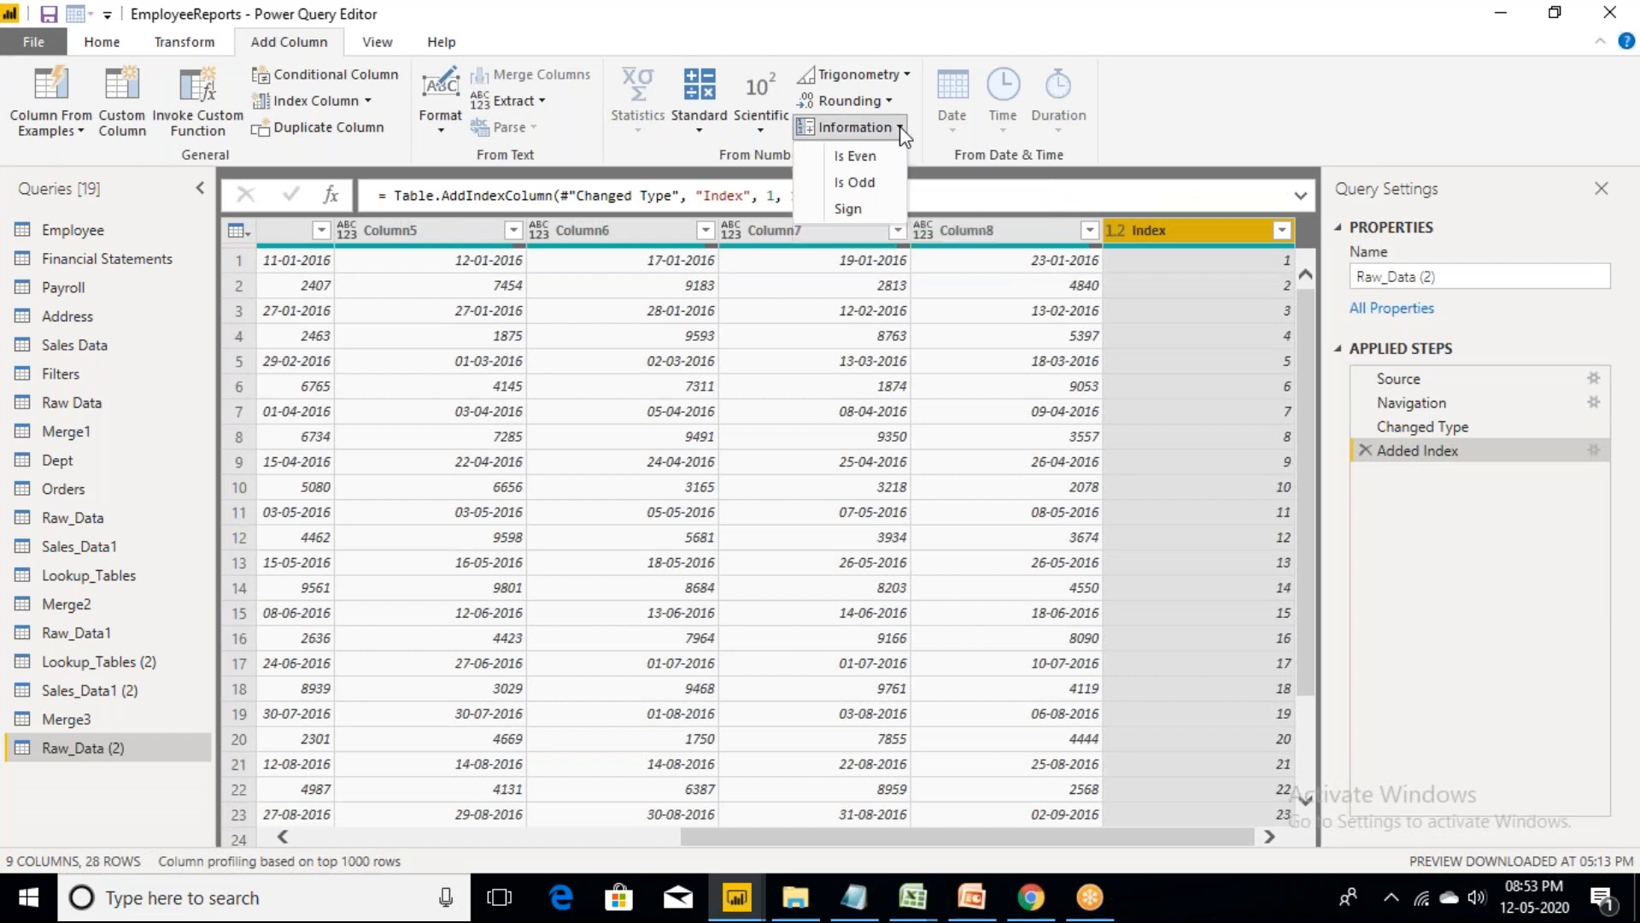
click(863, 157)
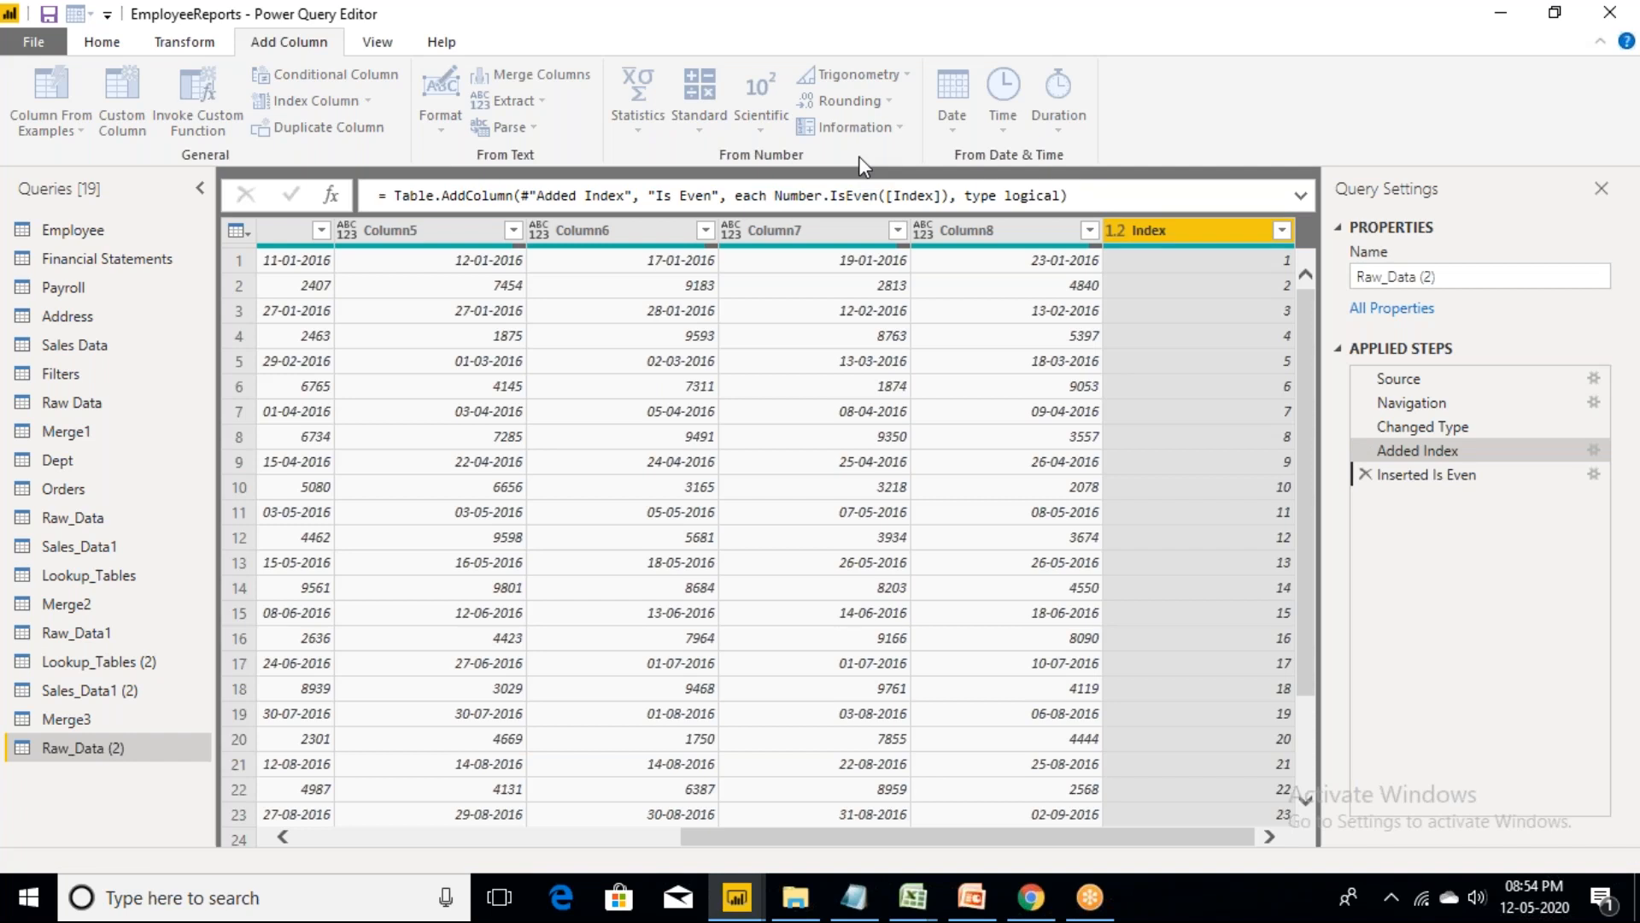
click(1088, 287)
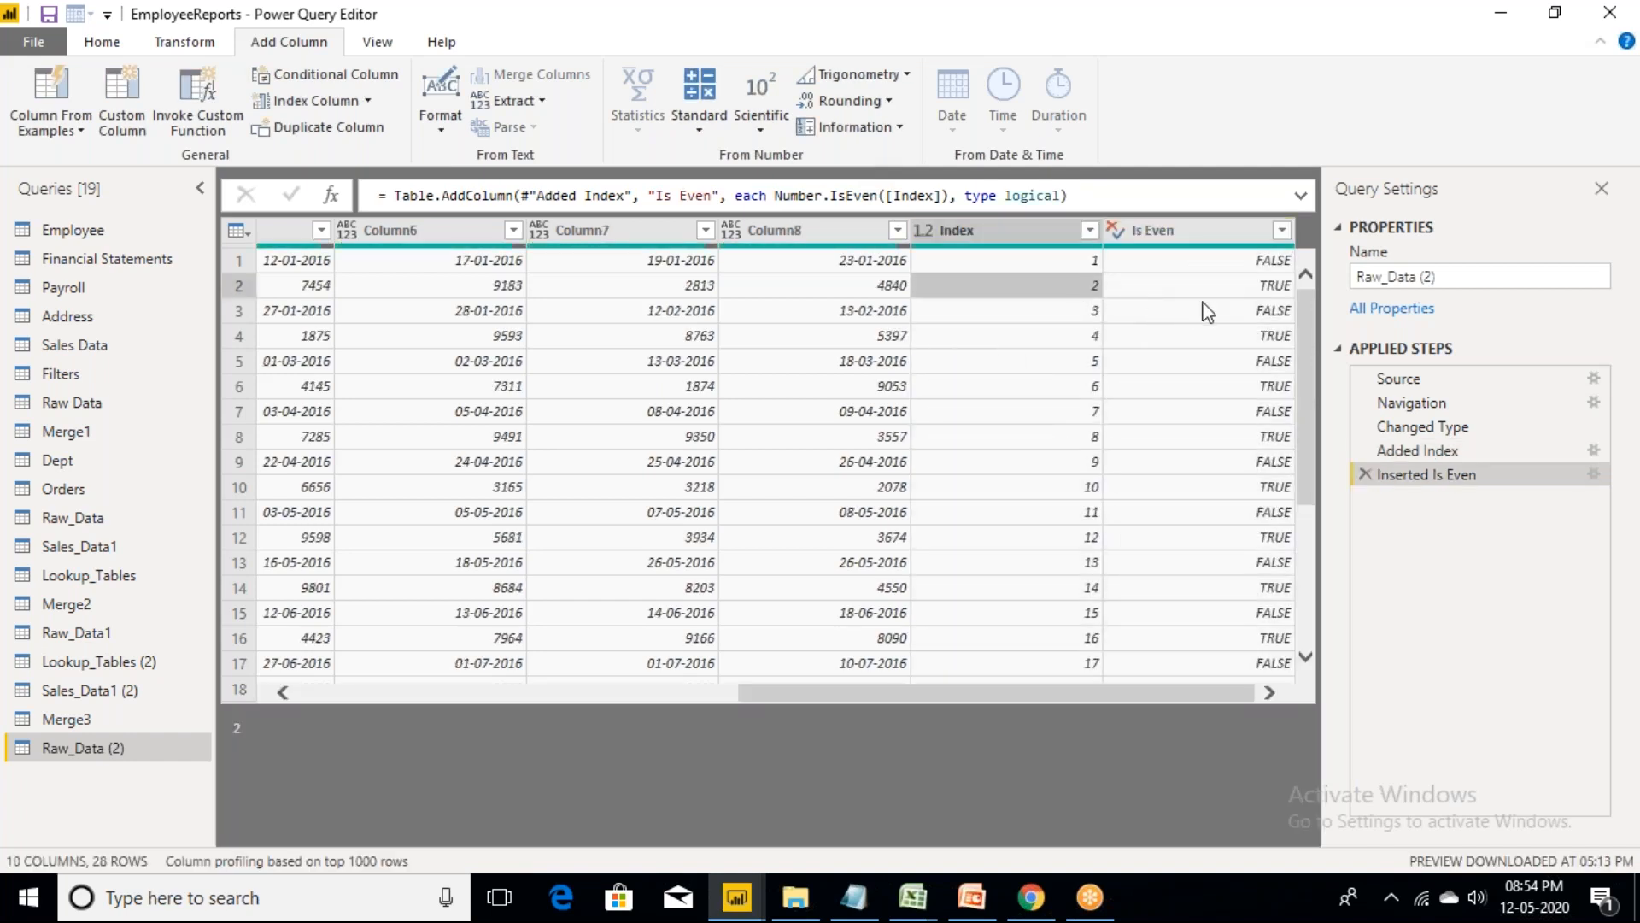
click(1079, 344)
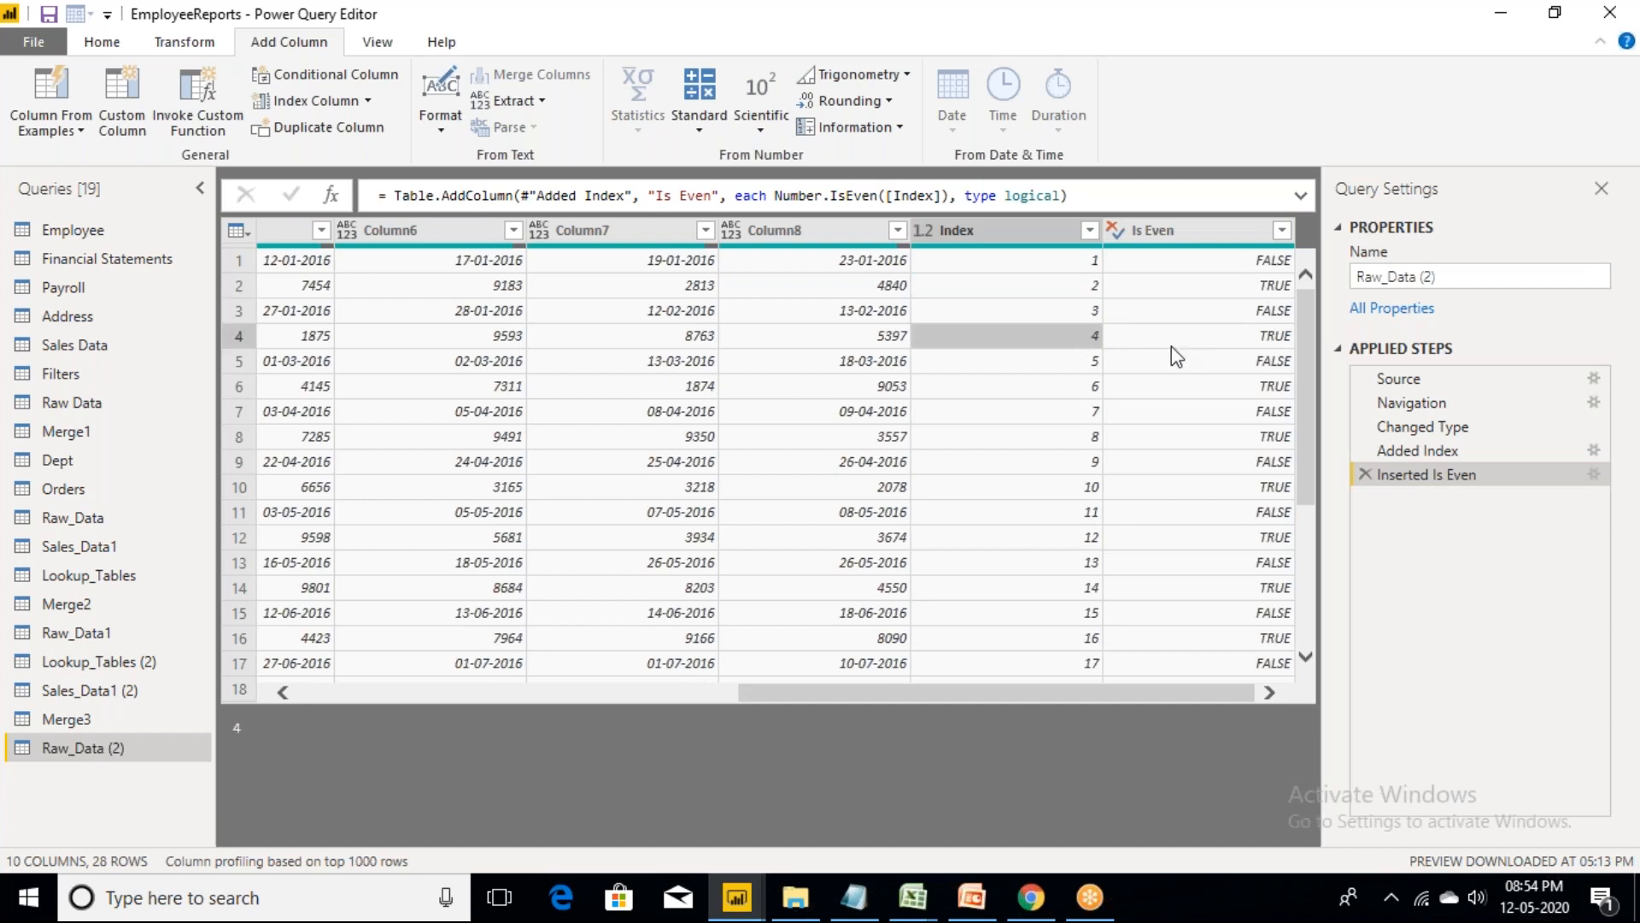
click(1083, 387)
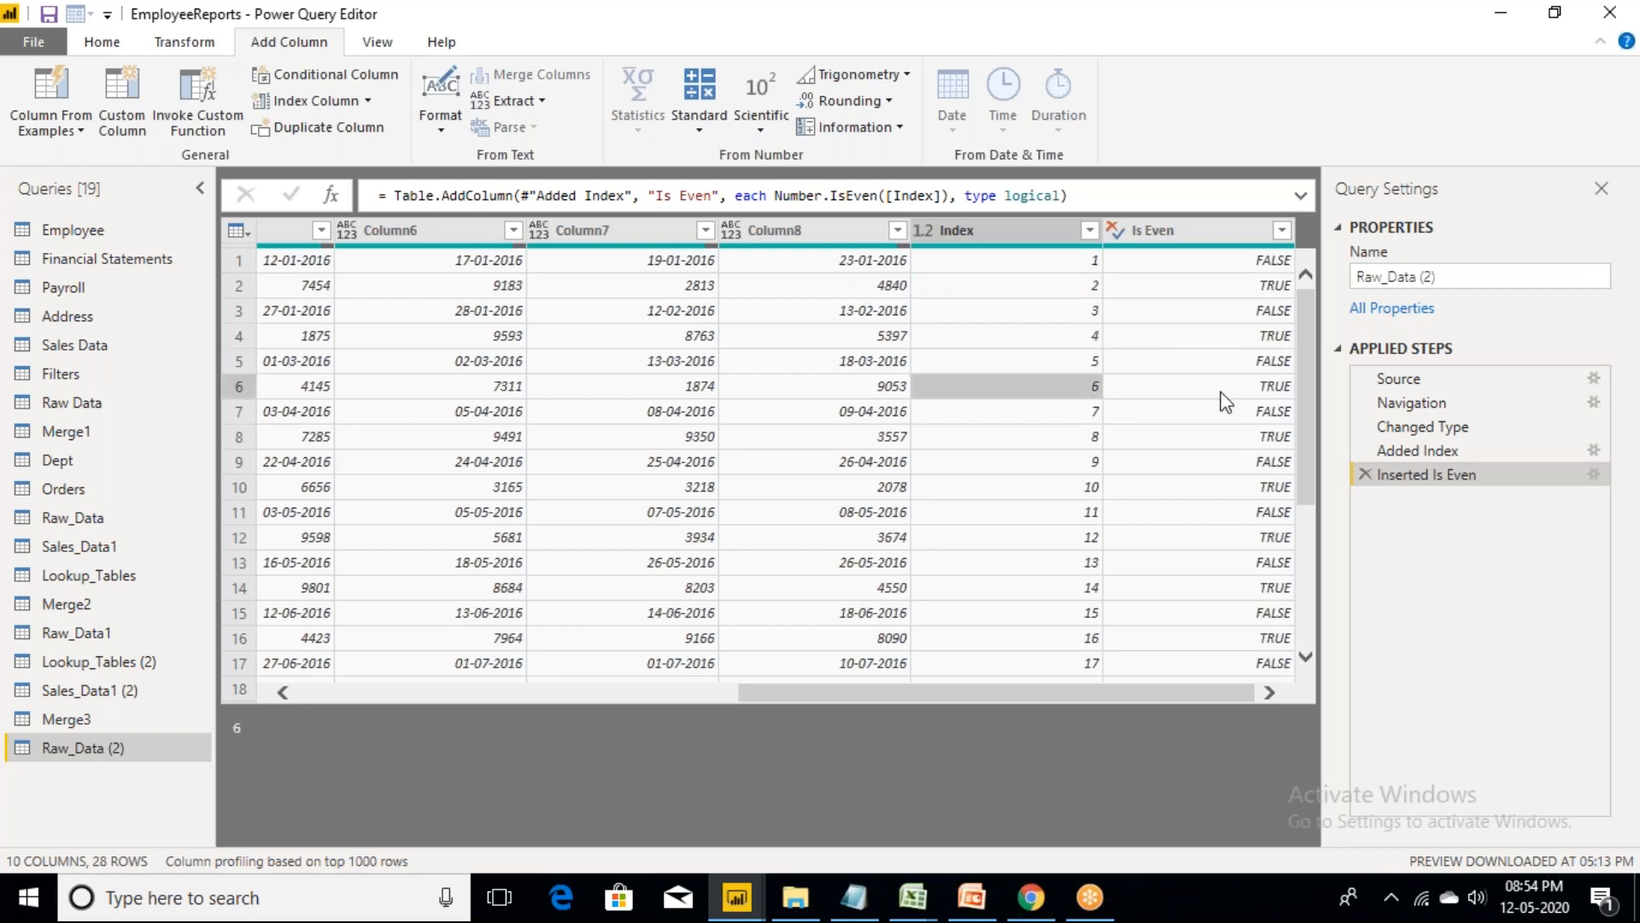
click(1083, 440)
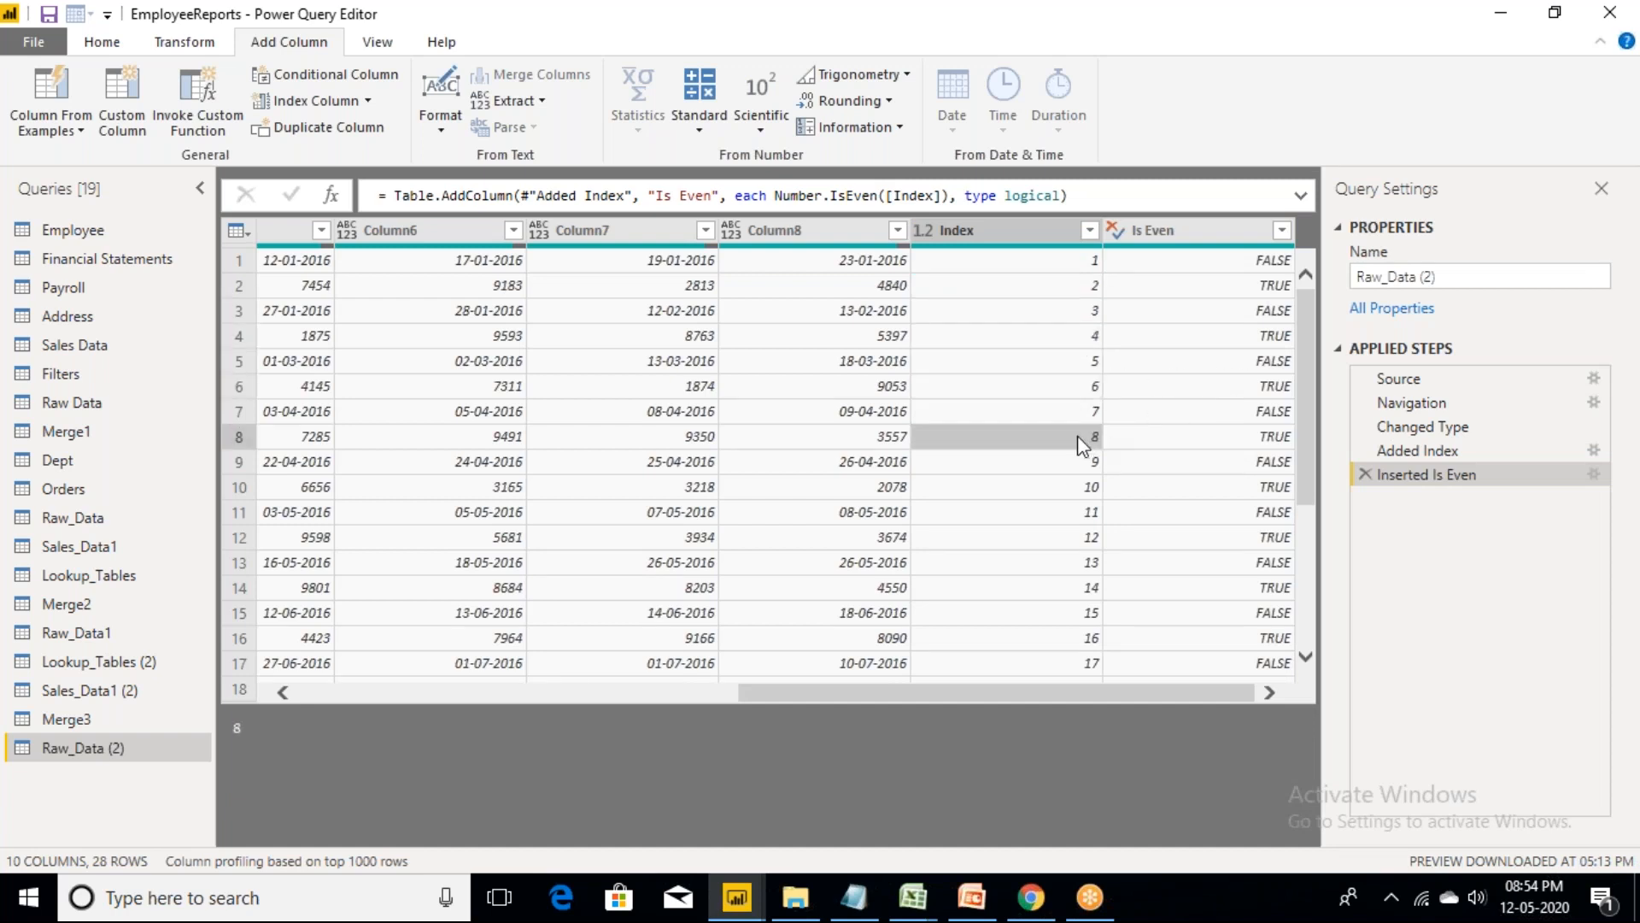
click(1076, 489)
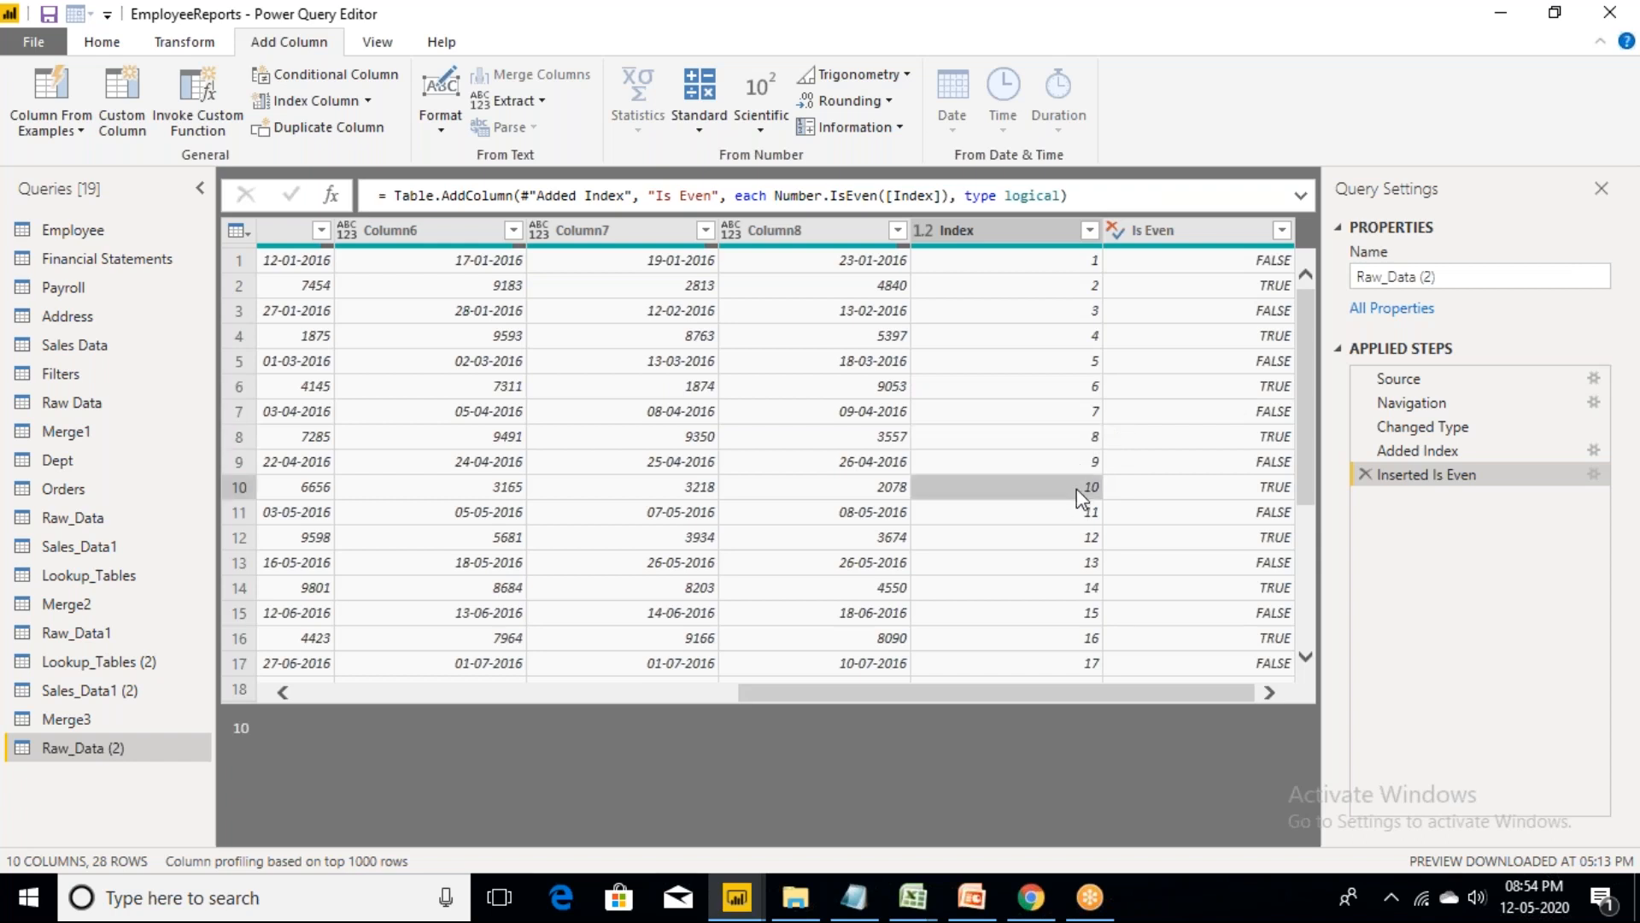
click(1090, 540)
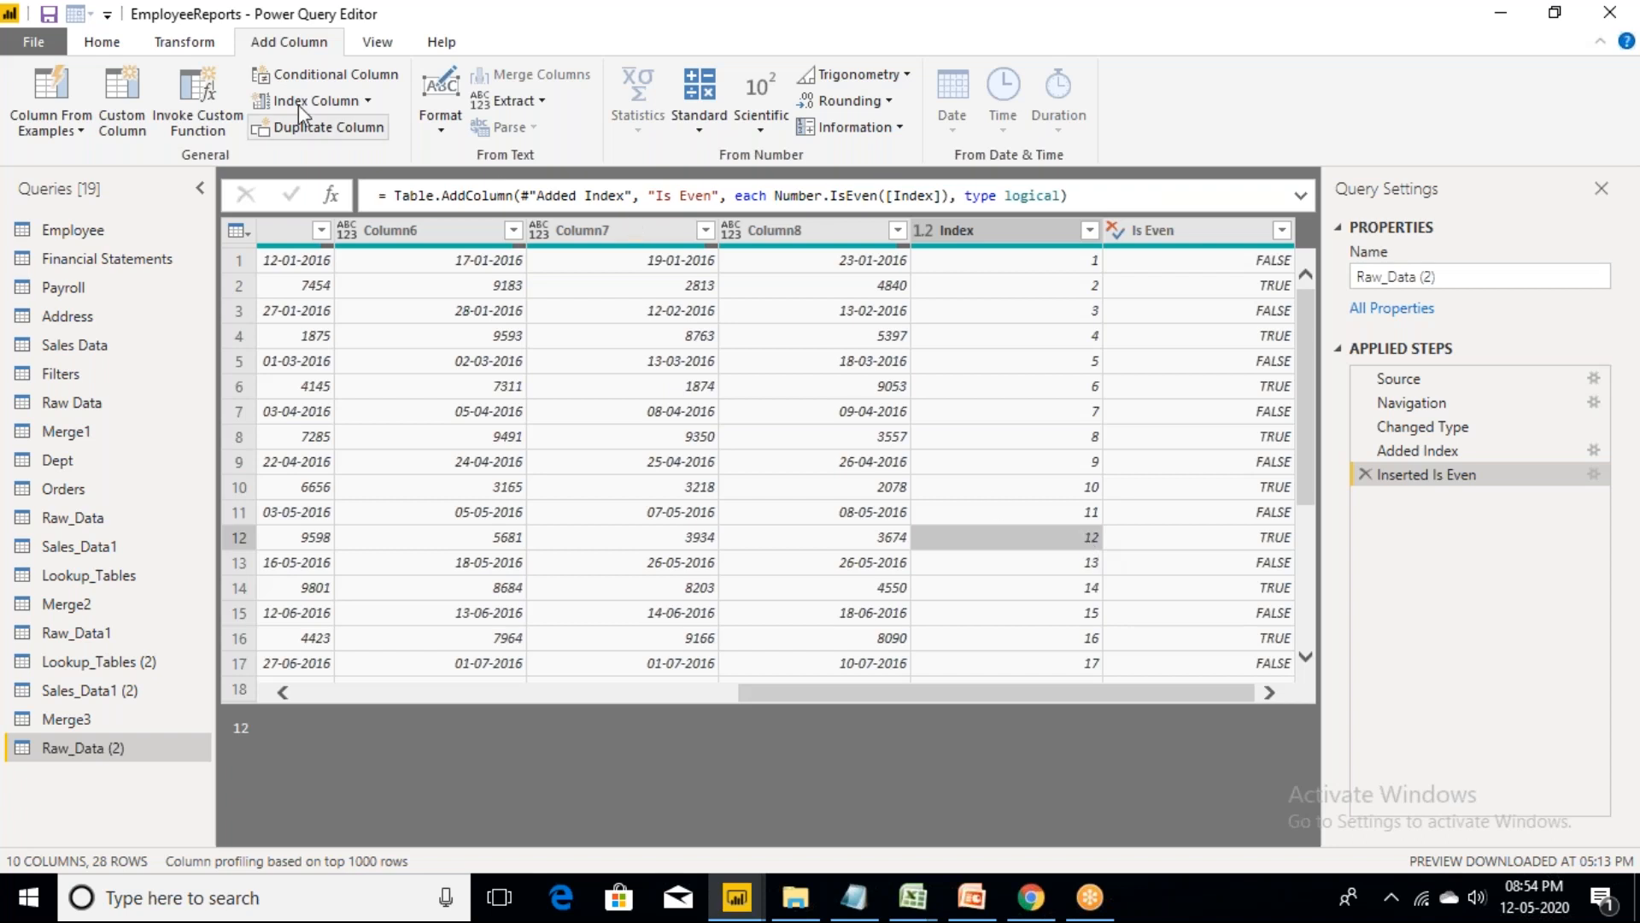
- Start a custom column with the formula if [Is Even] then [Index]-1
click(204, 50)
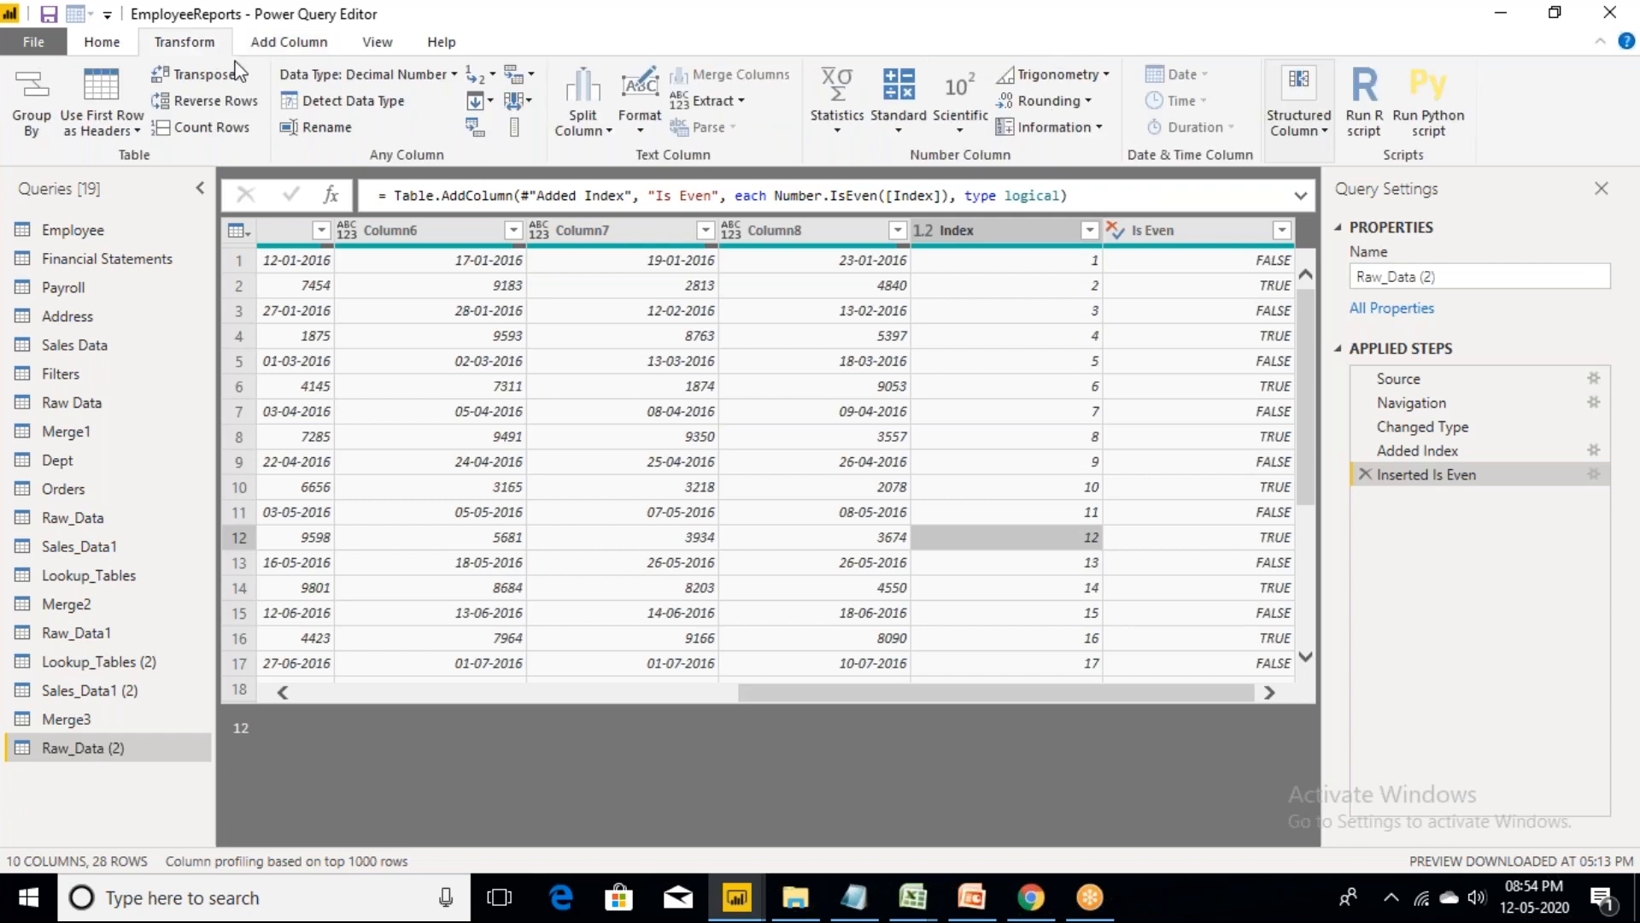
click(289, 43)
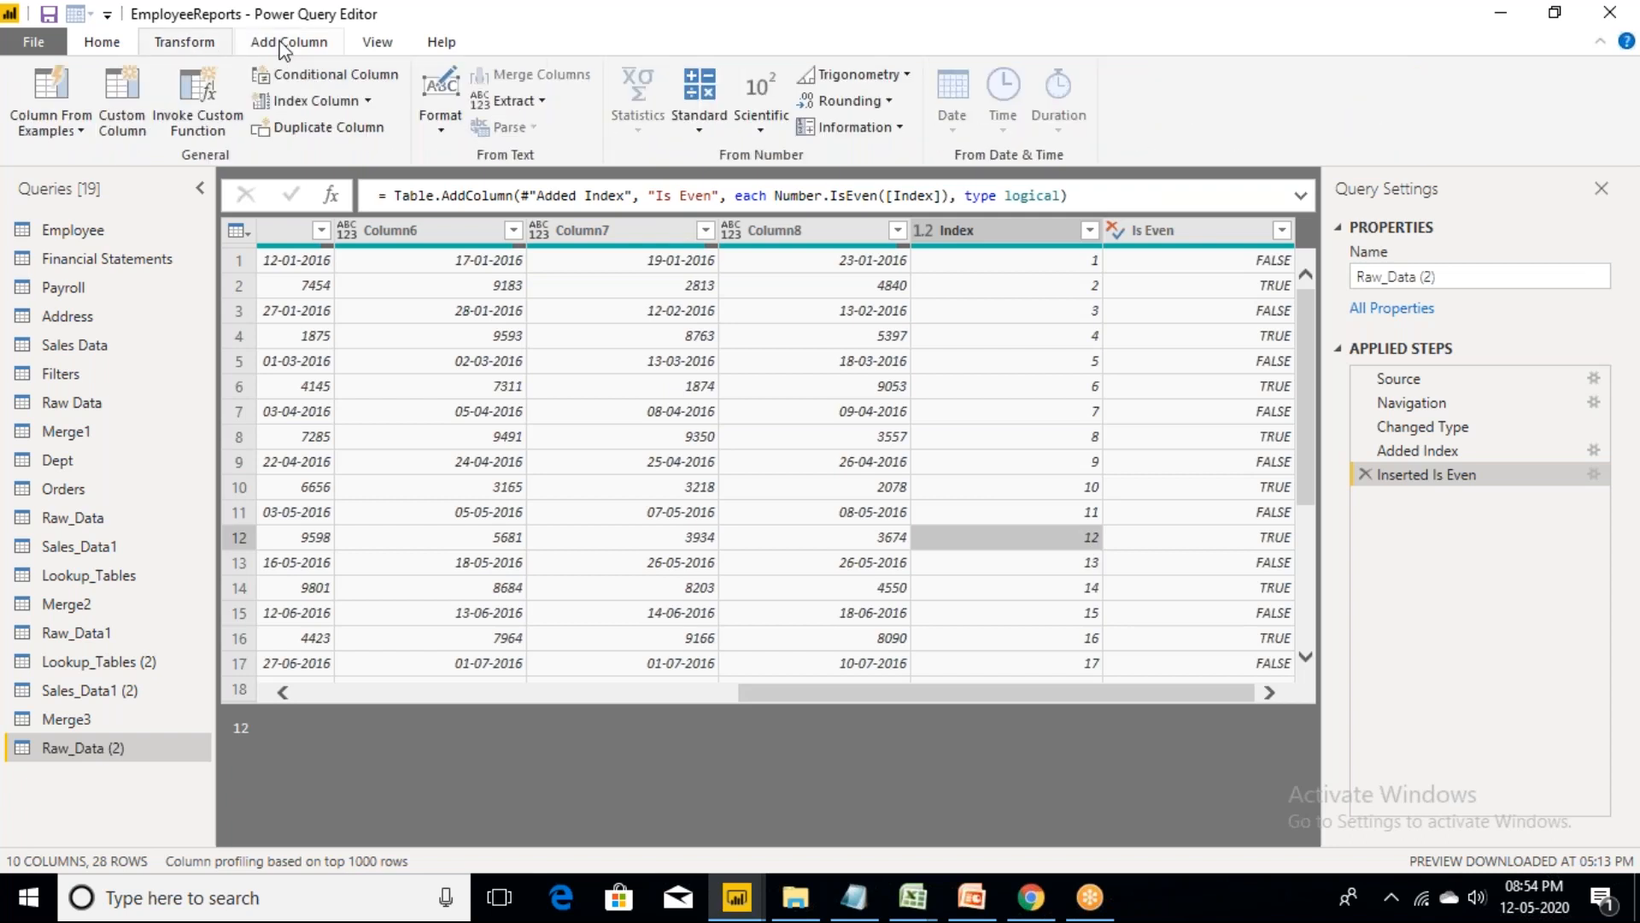
click(122, 124)
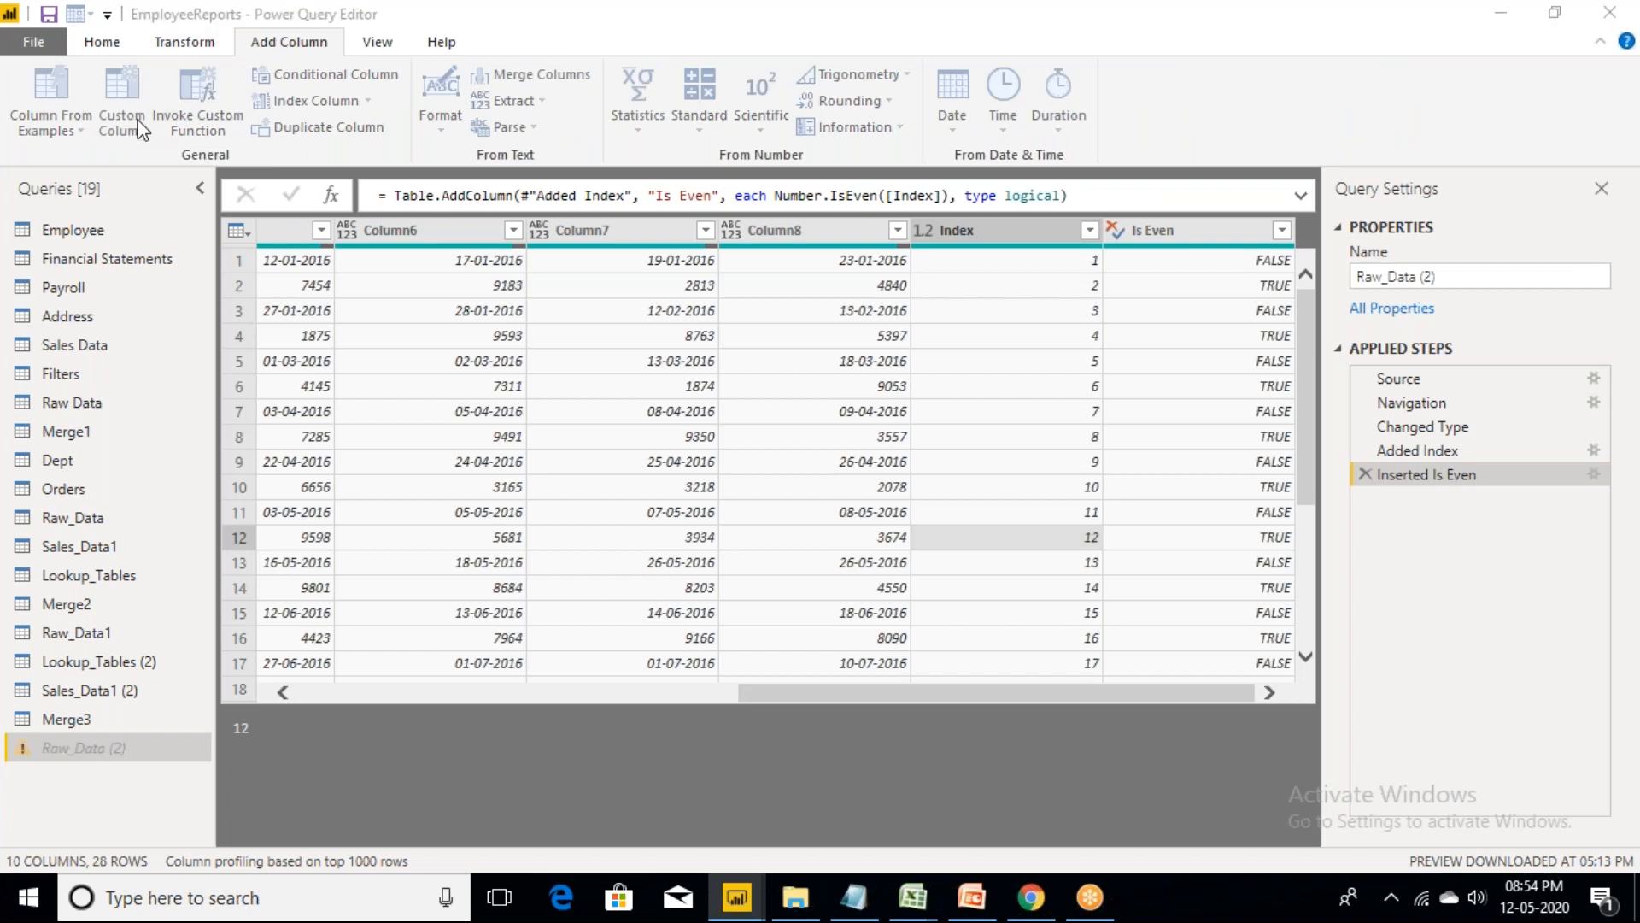
click(538, 382)
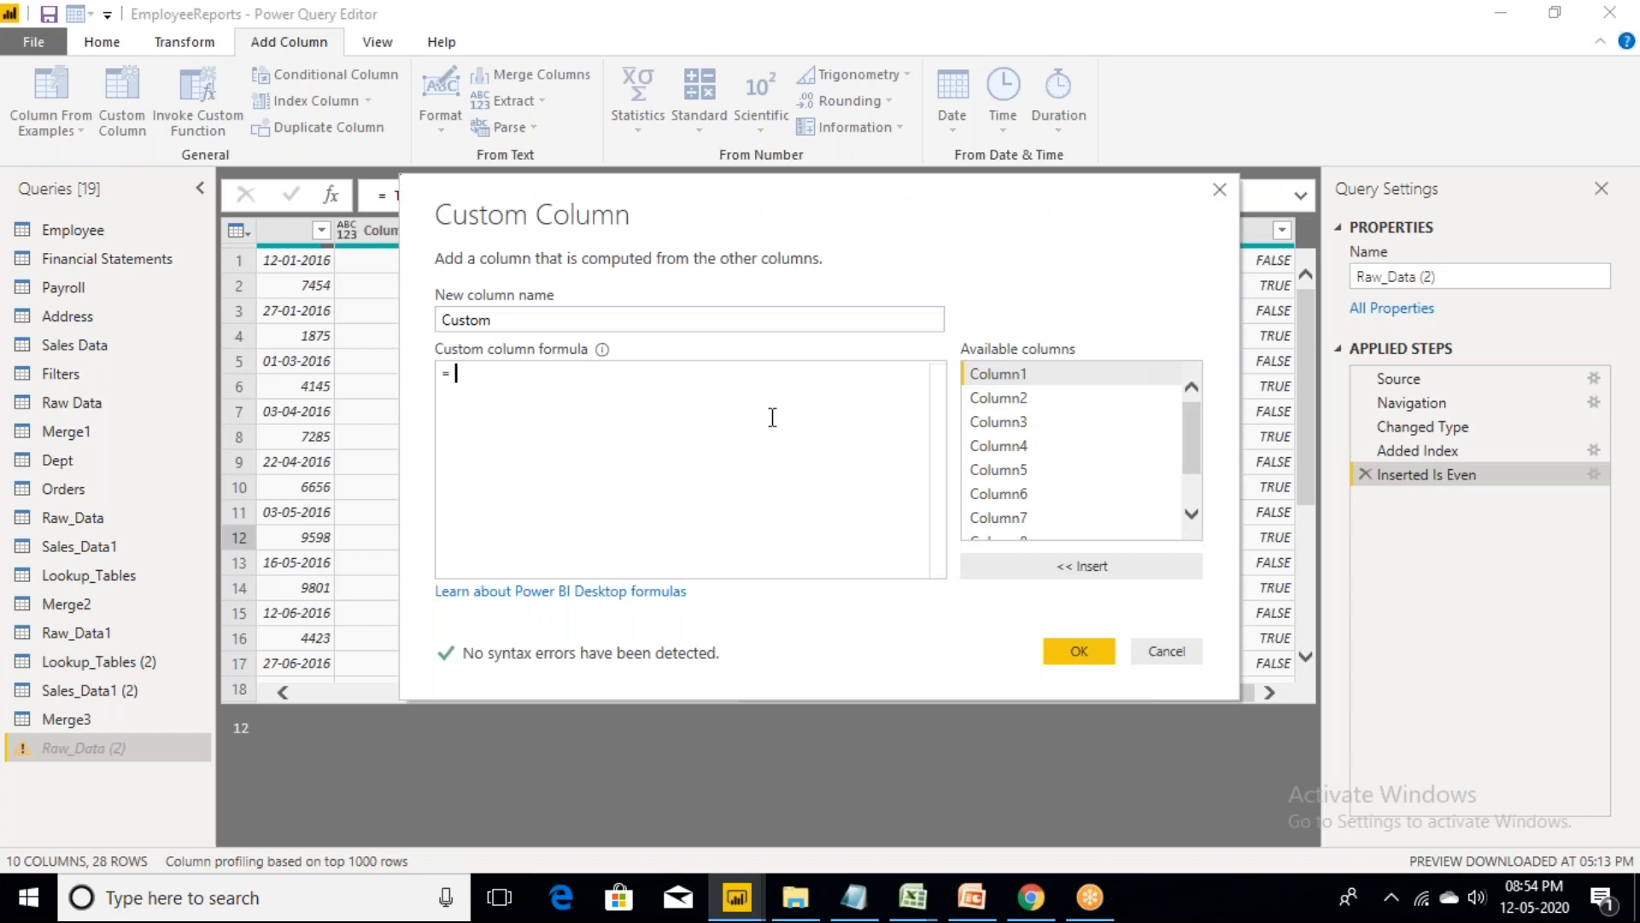
scroll(1193, 504, down, 2)
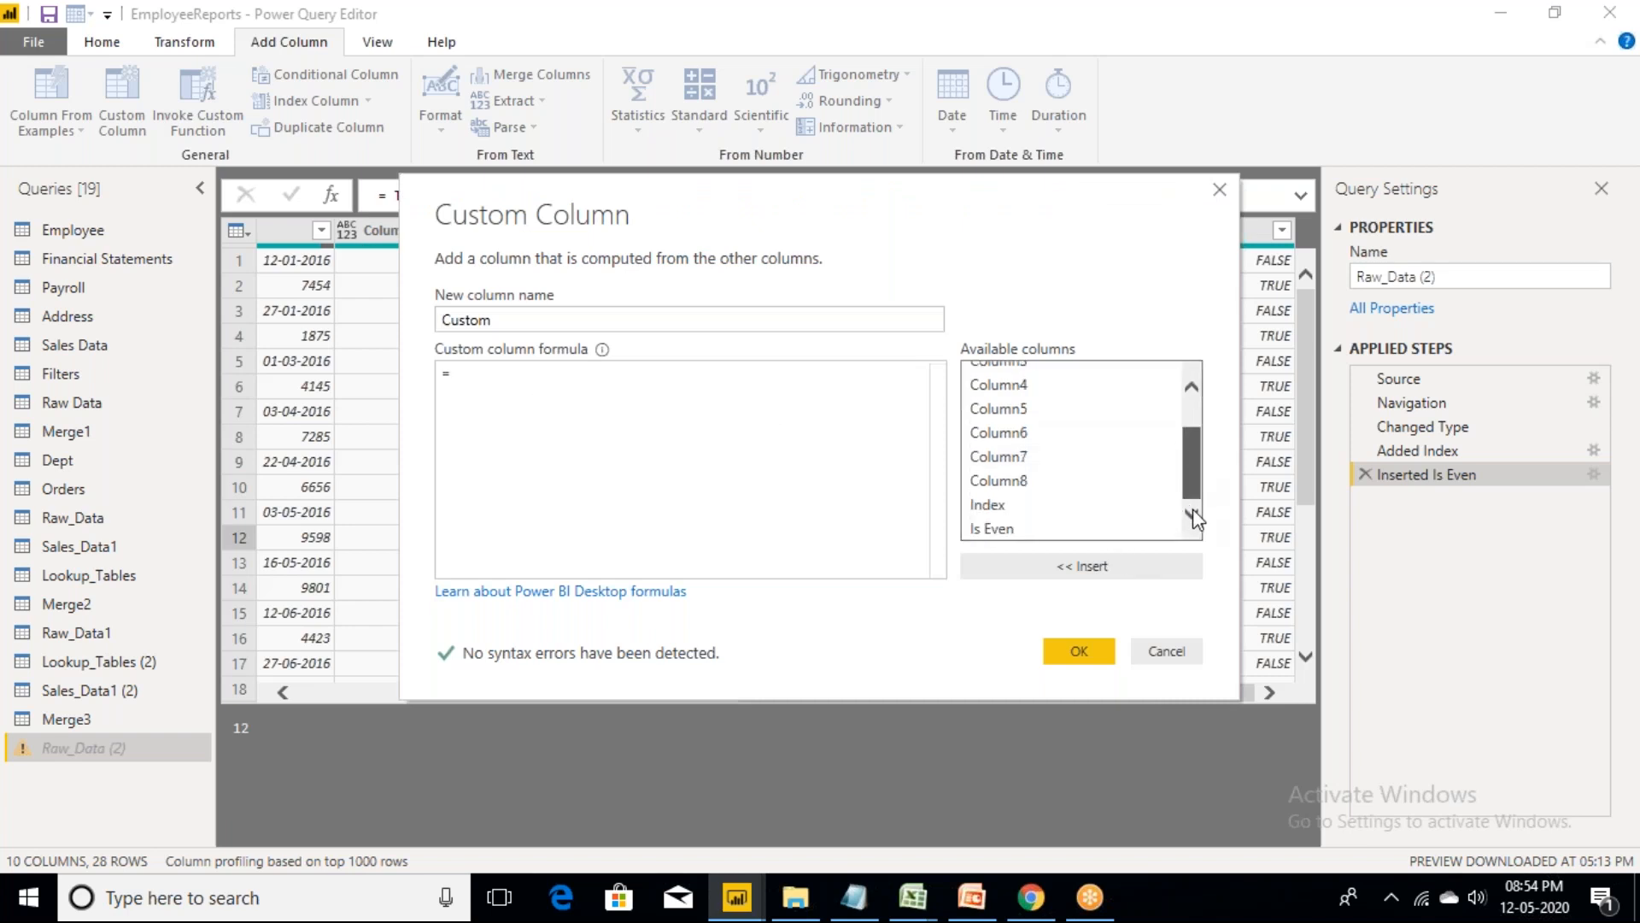
click(644, 373)
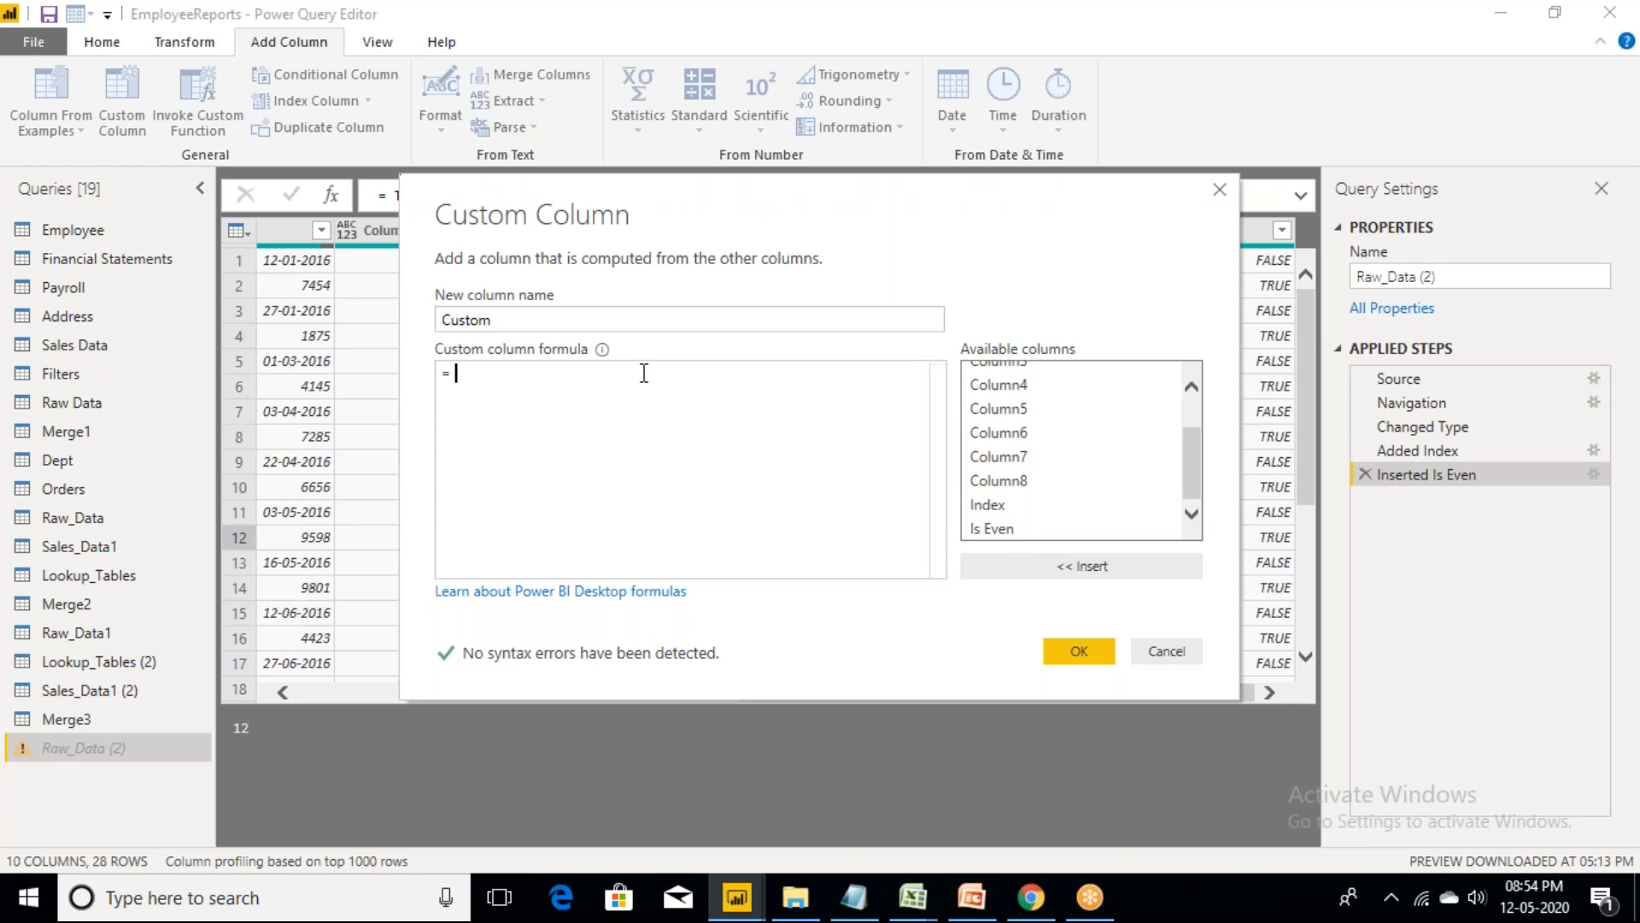
text(if)
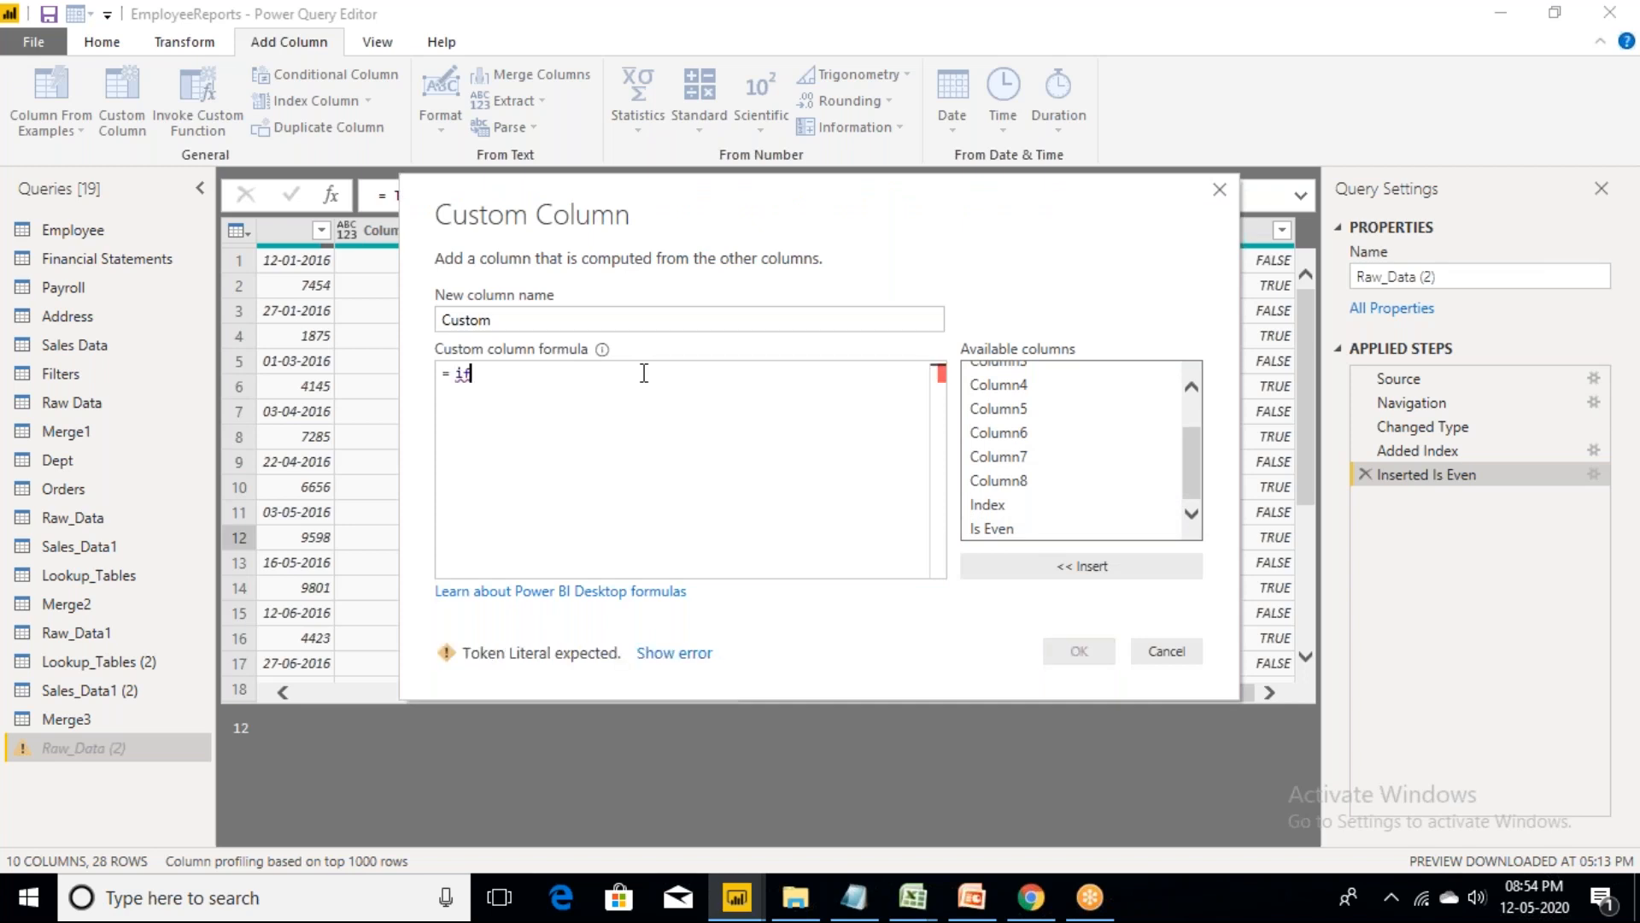
double_click(996, 530)
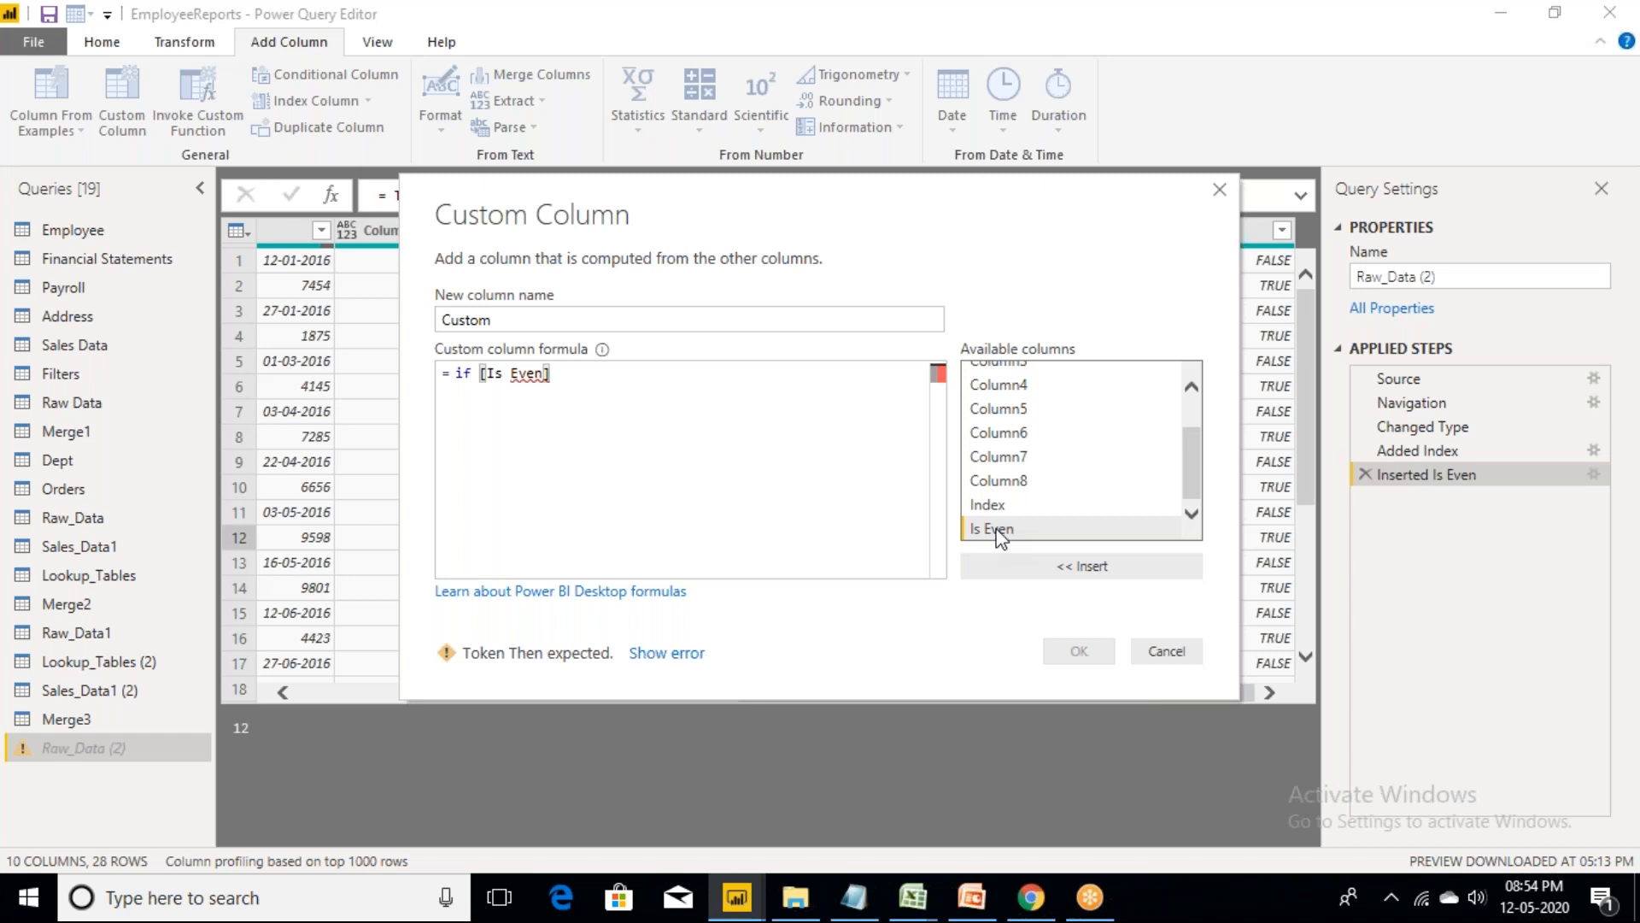
click(1078, 567)
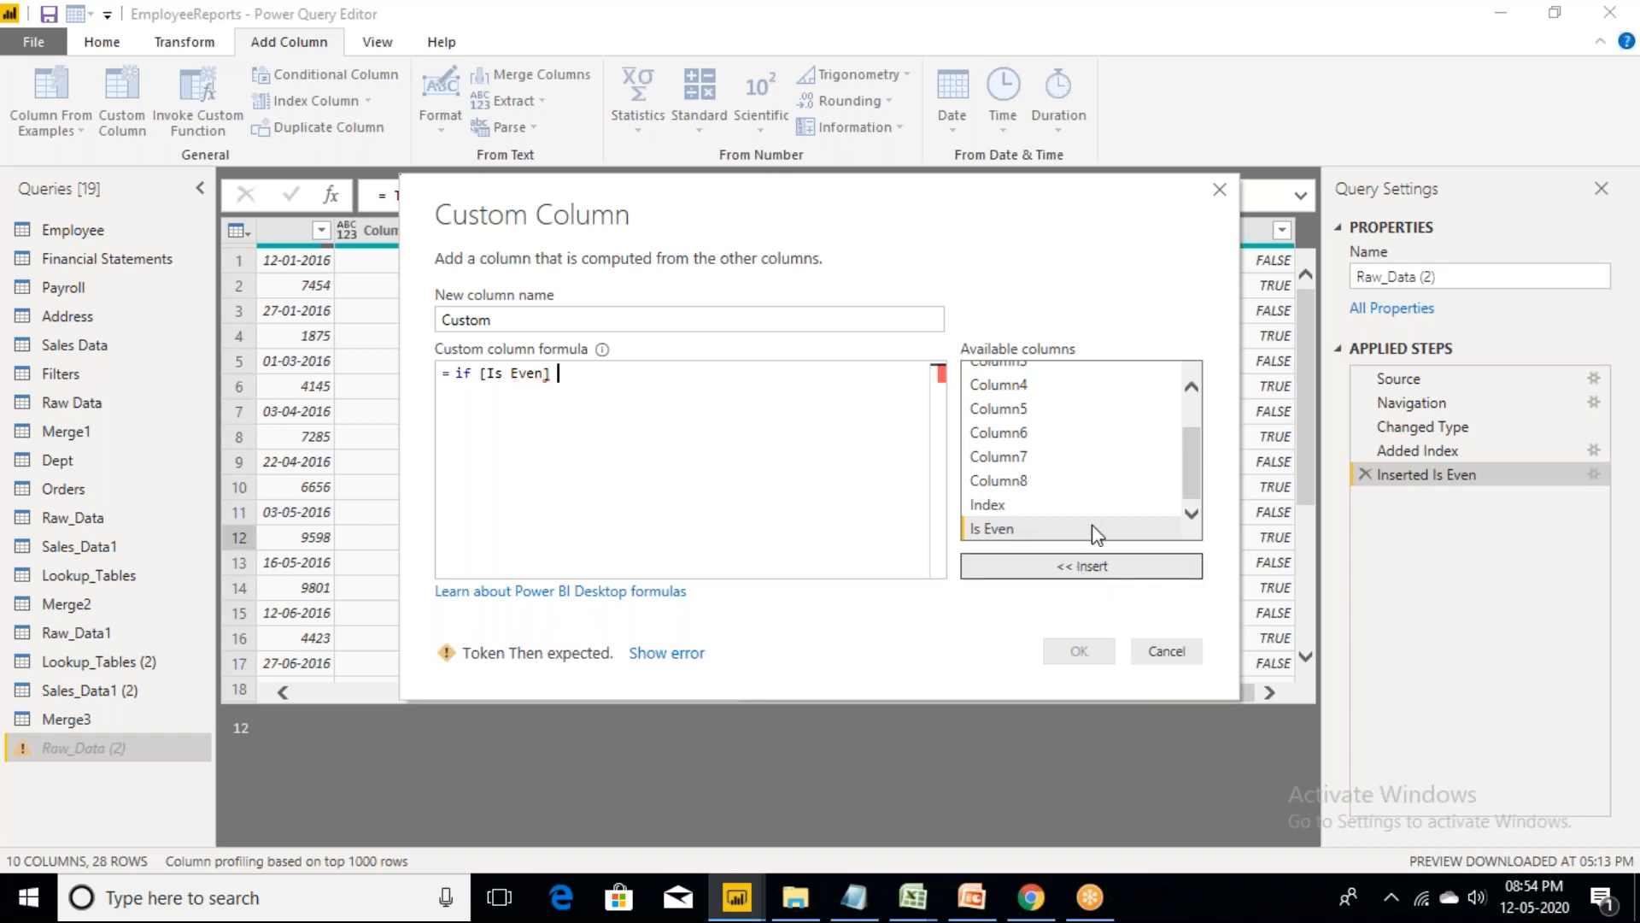
text(then )
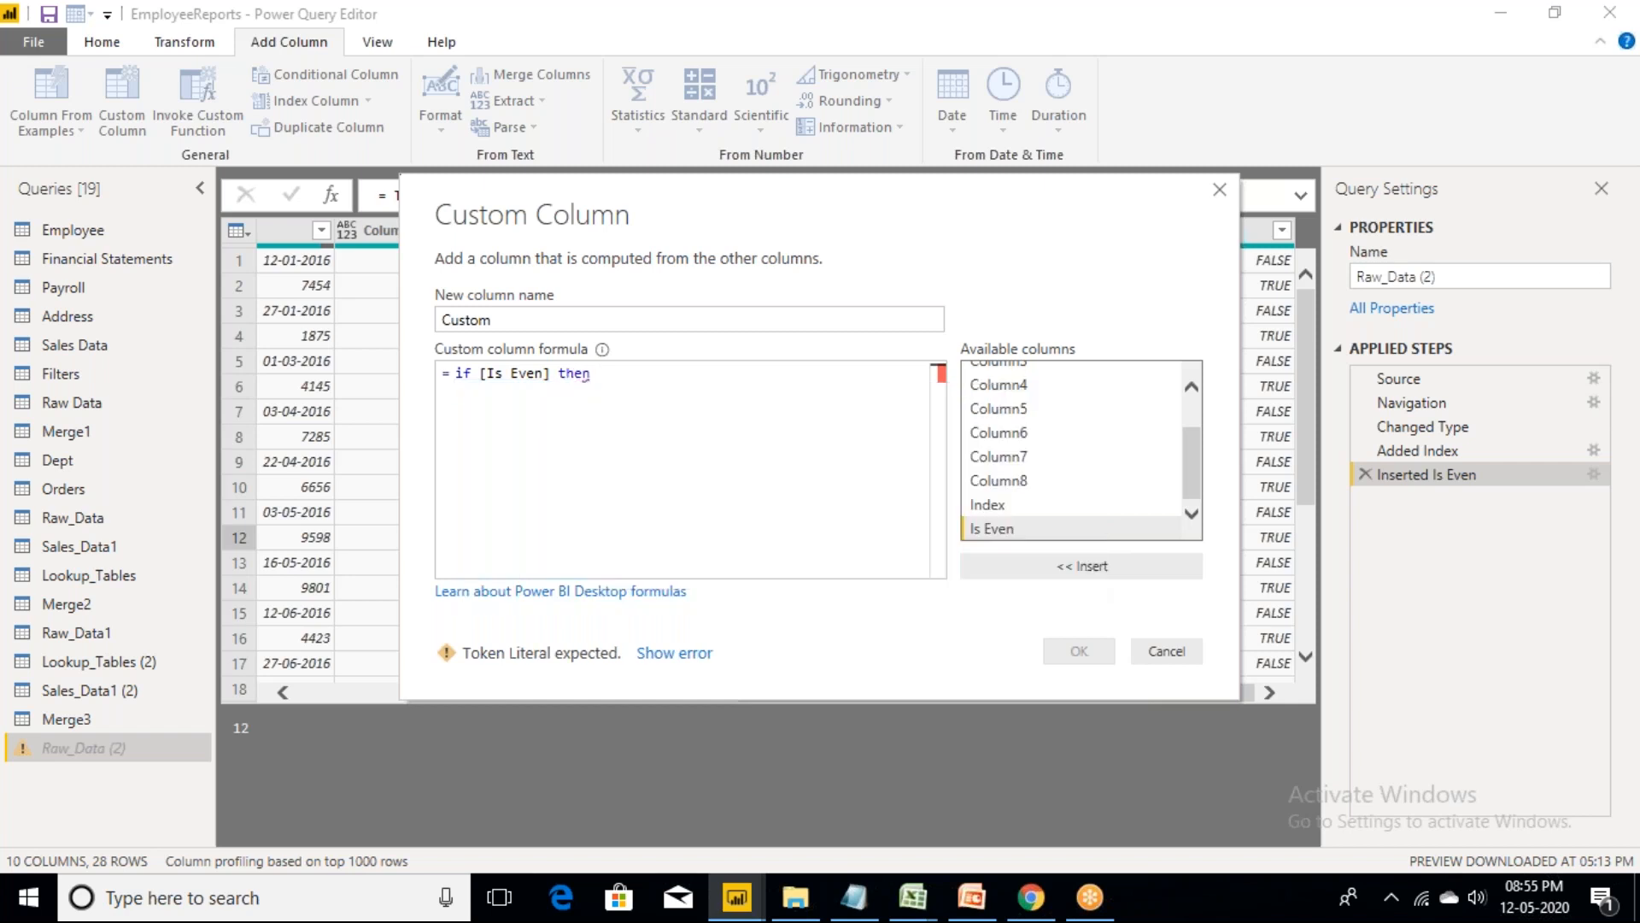
text([I)
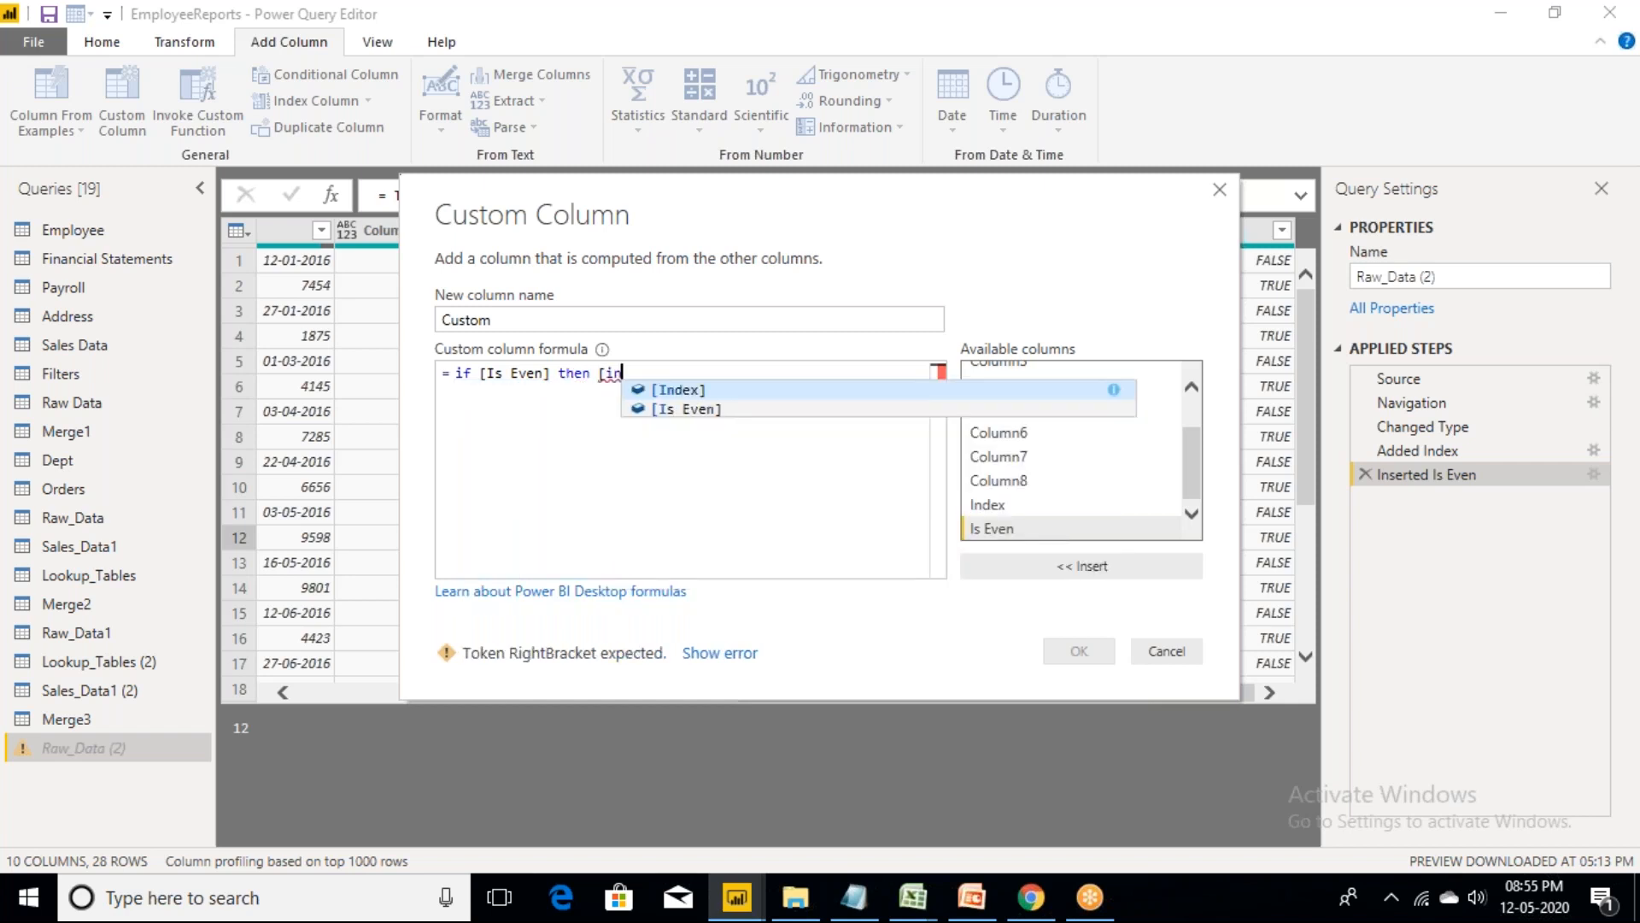
key(Tab)
text(-1)
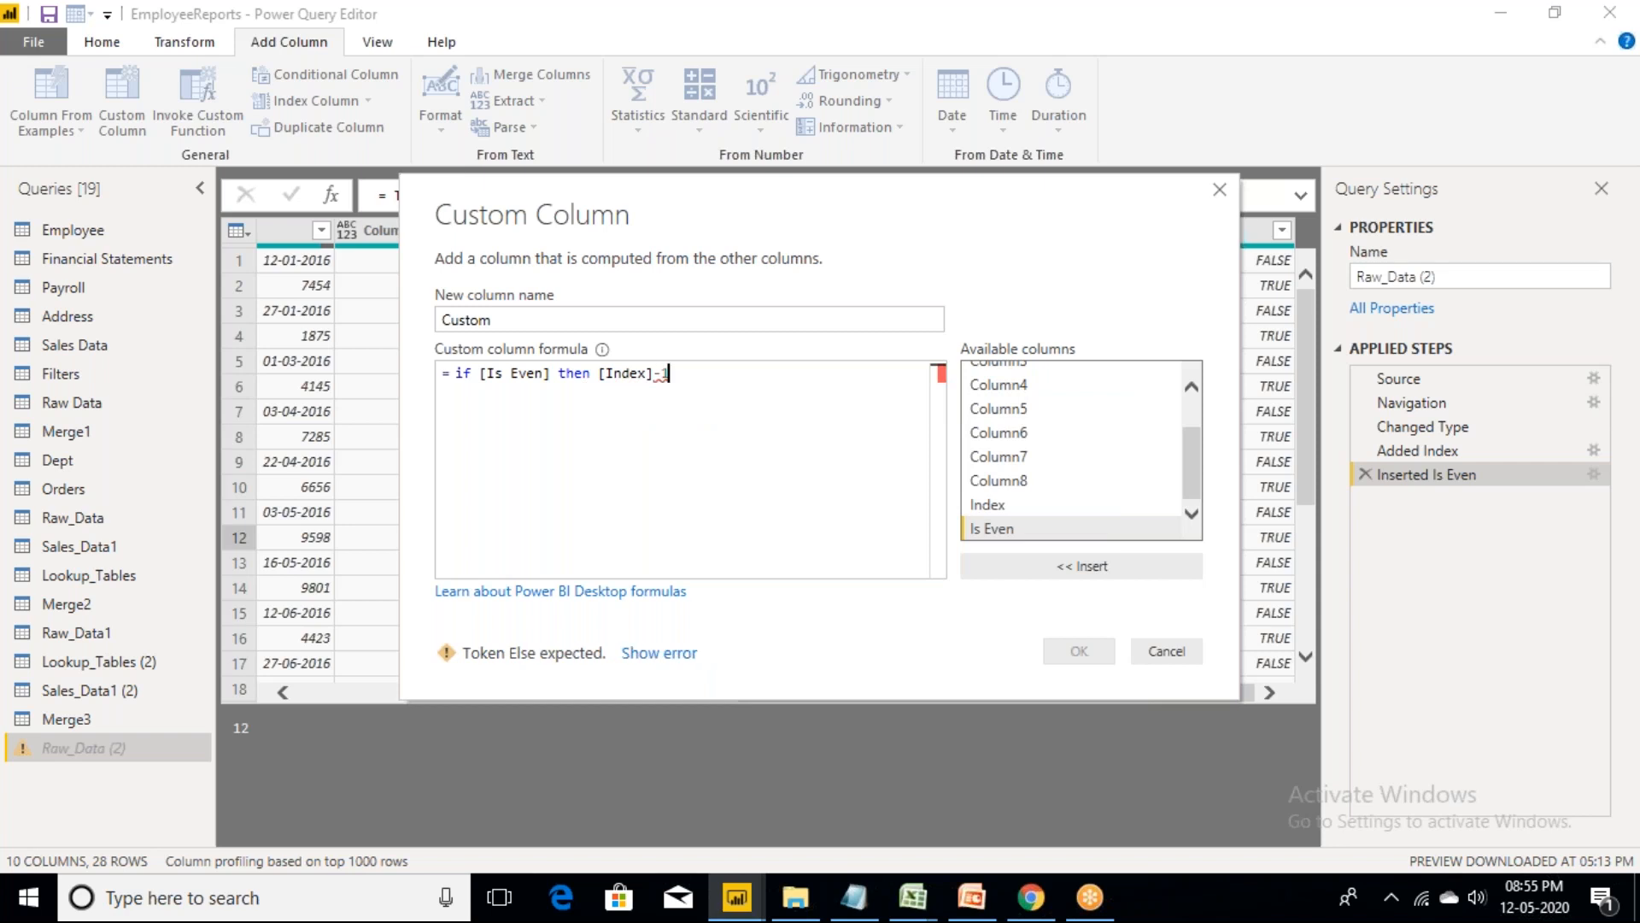
- Complete the custom column formula with else [Index] on a second line and add the column to the query
key(Return)
key(BackSpace)
key(BackSpace)
key(BackSpace)
key(BackSpace)
key(BackSpace)
text(else )
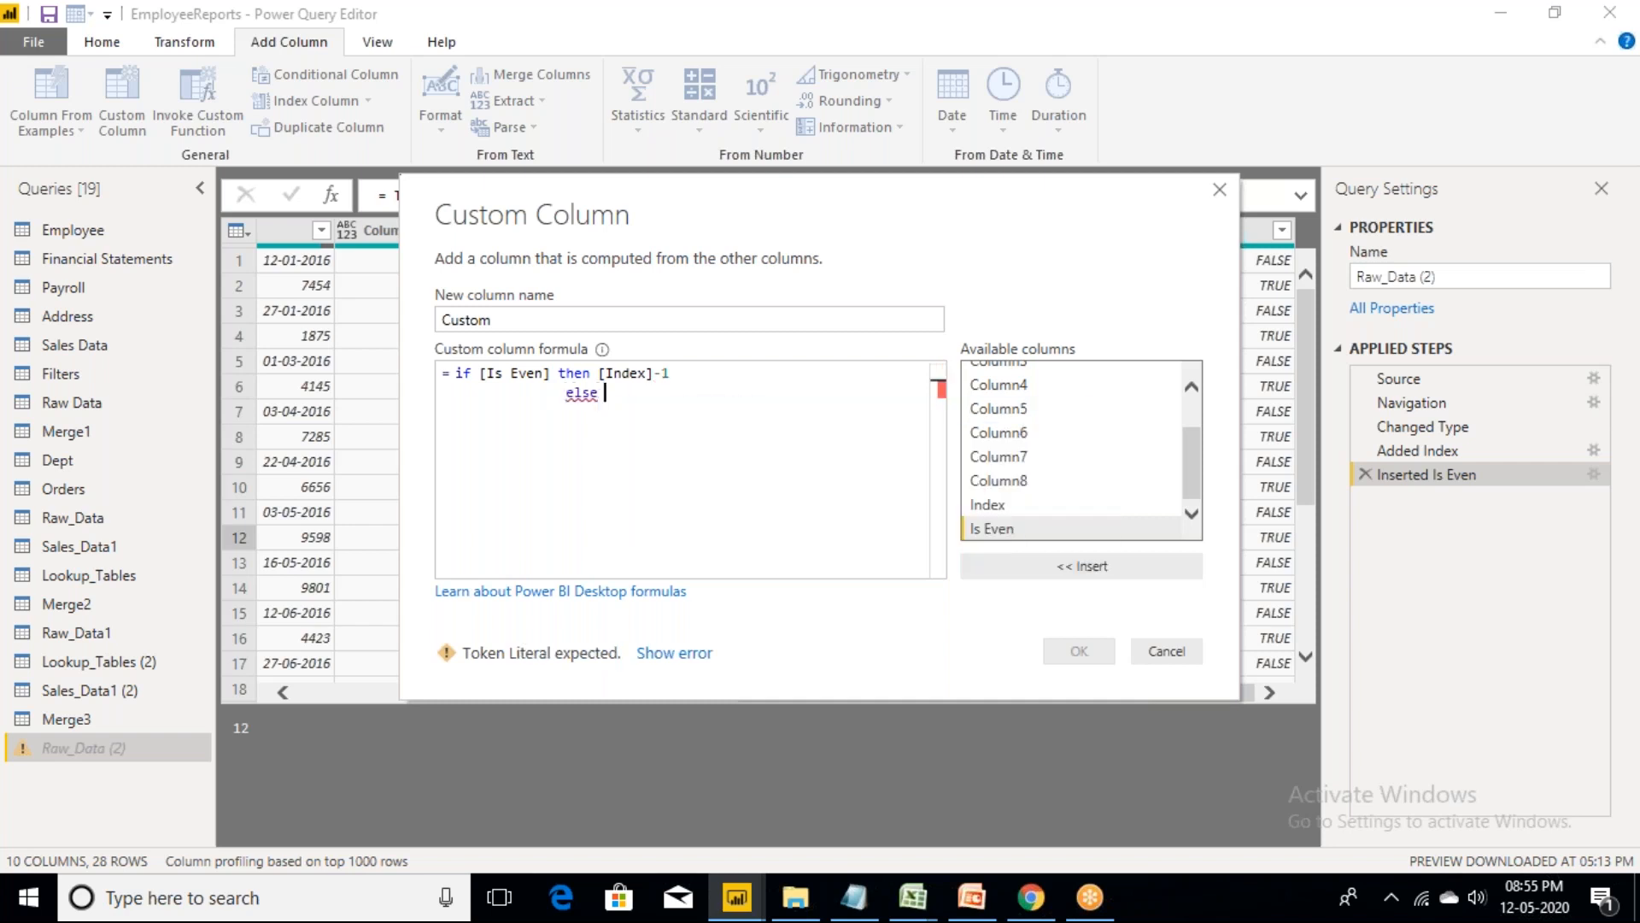
text([I)
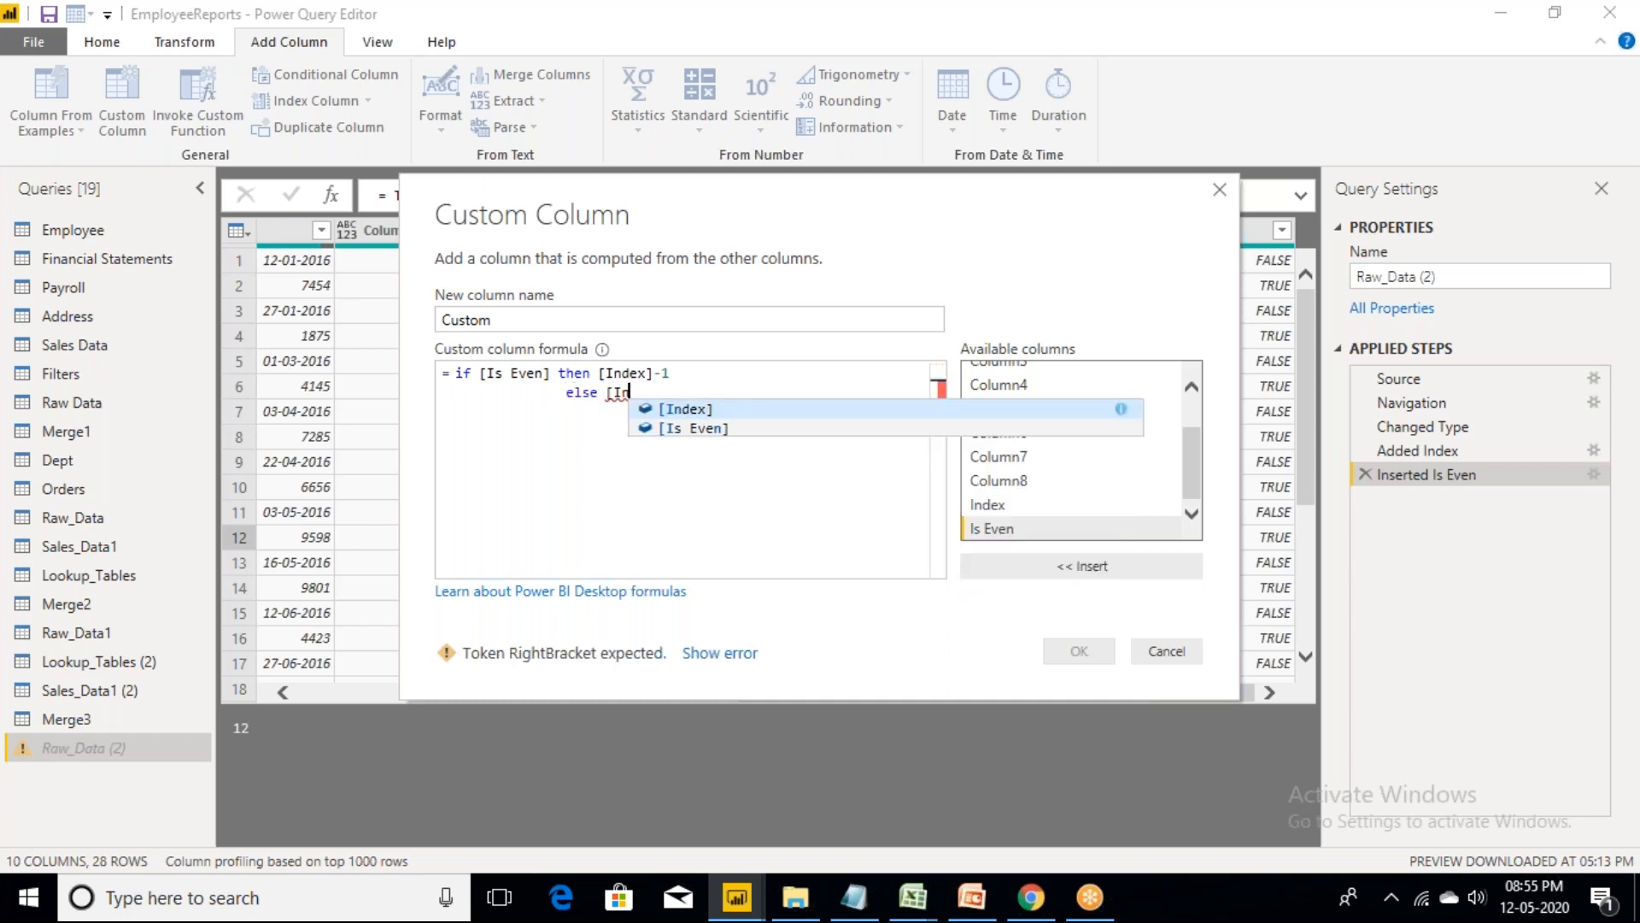
text(n)
key(Return)
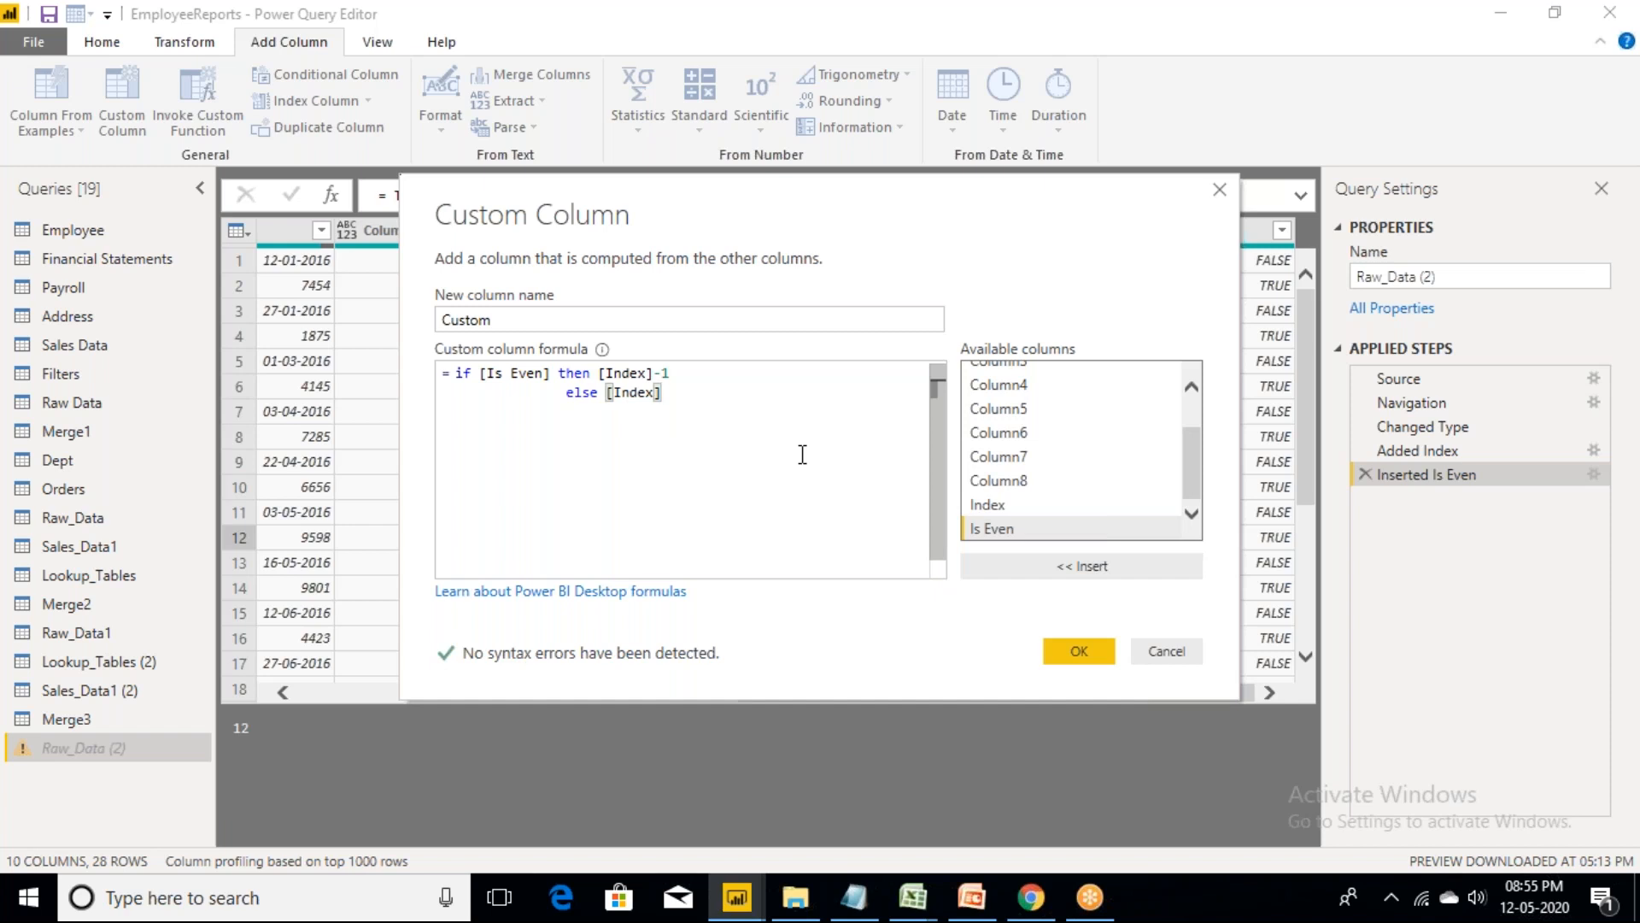
click(1080, 651)
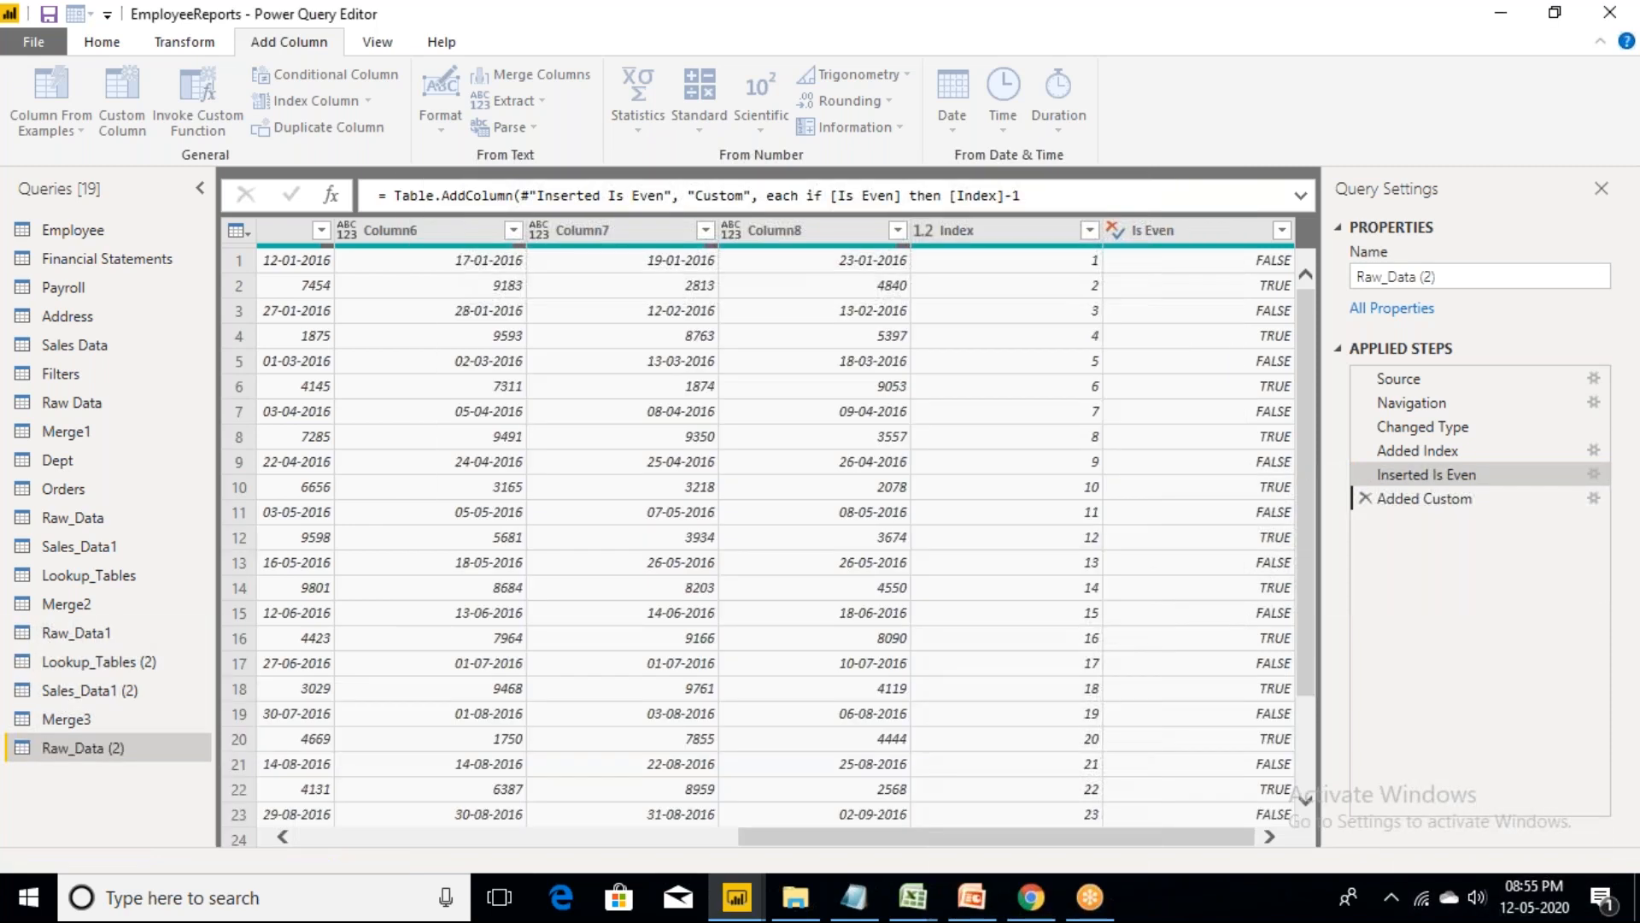
- Check the Custom column's values row by row from row 1 to row 13 for the pairing of date and amount rows
click(1254, 260)
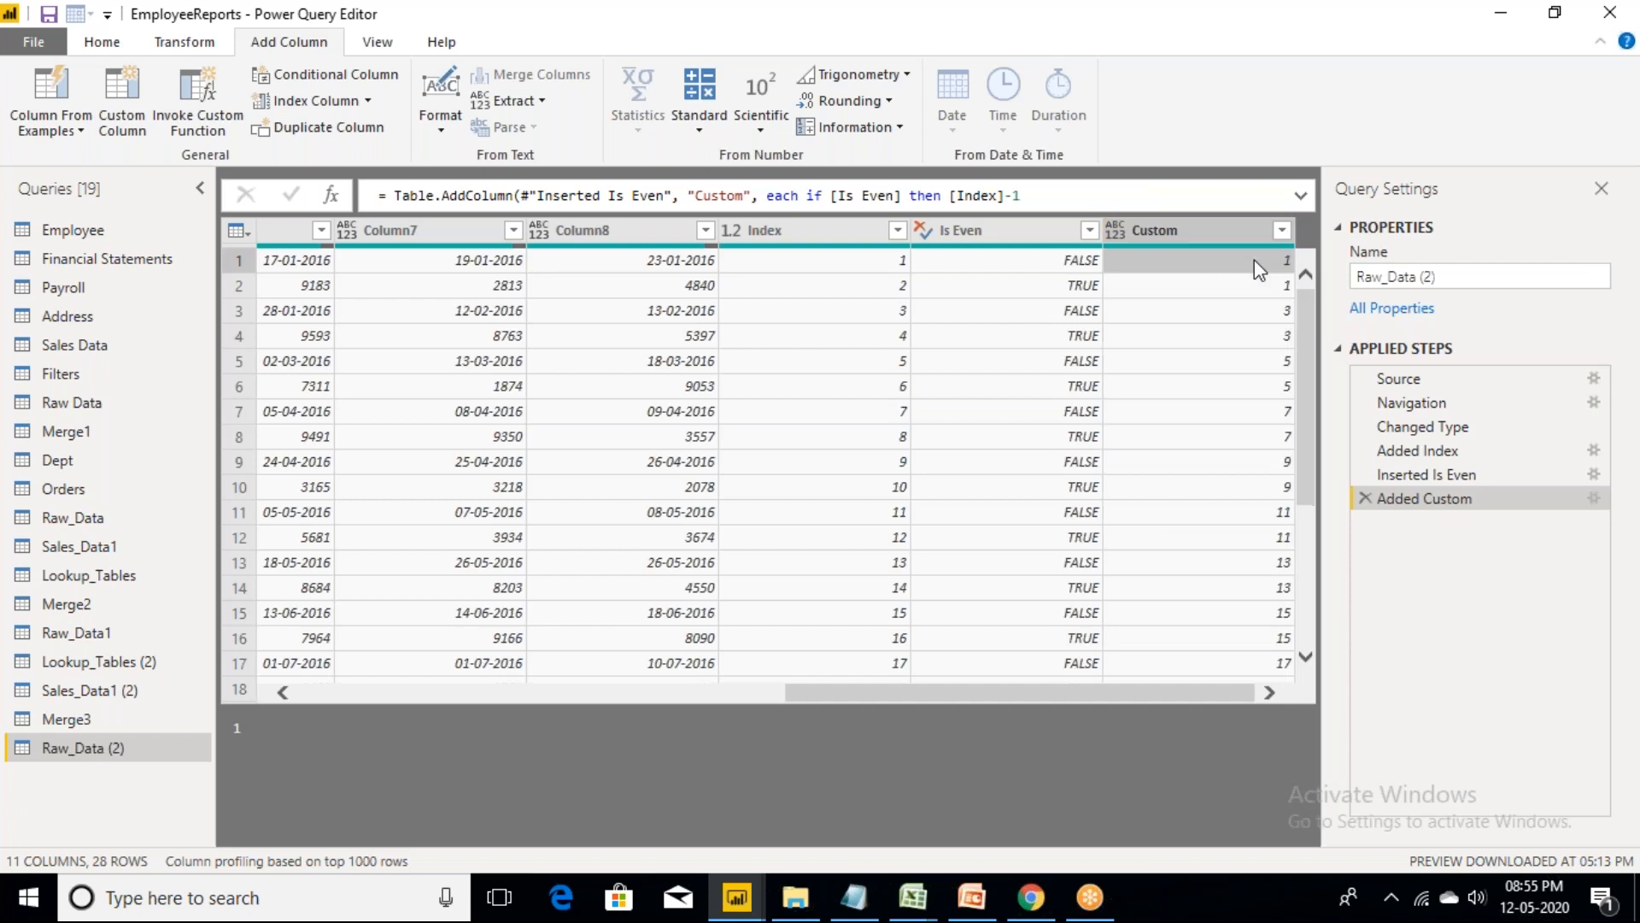
click(1254, 282)
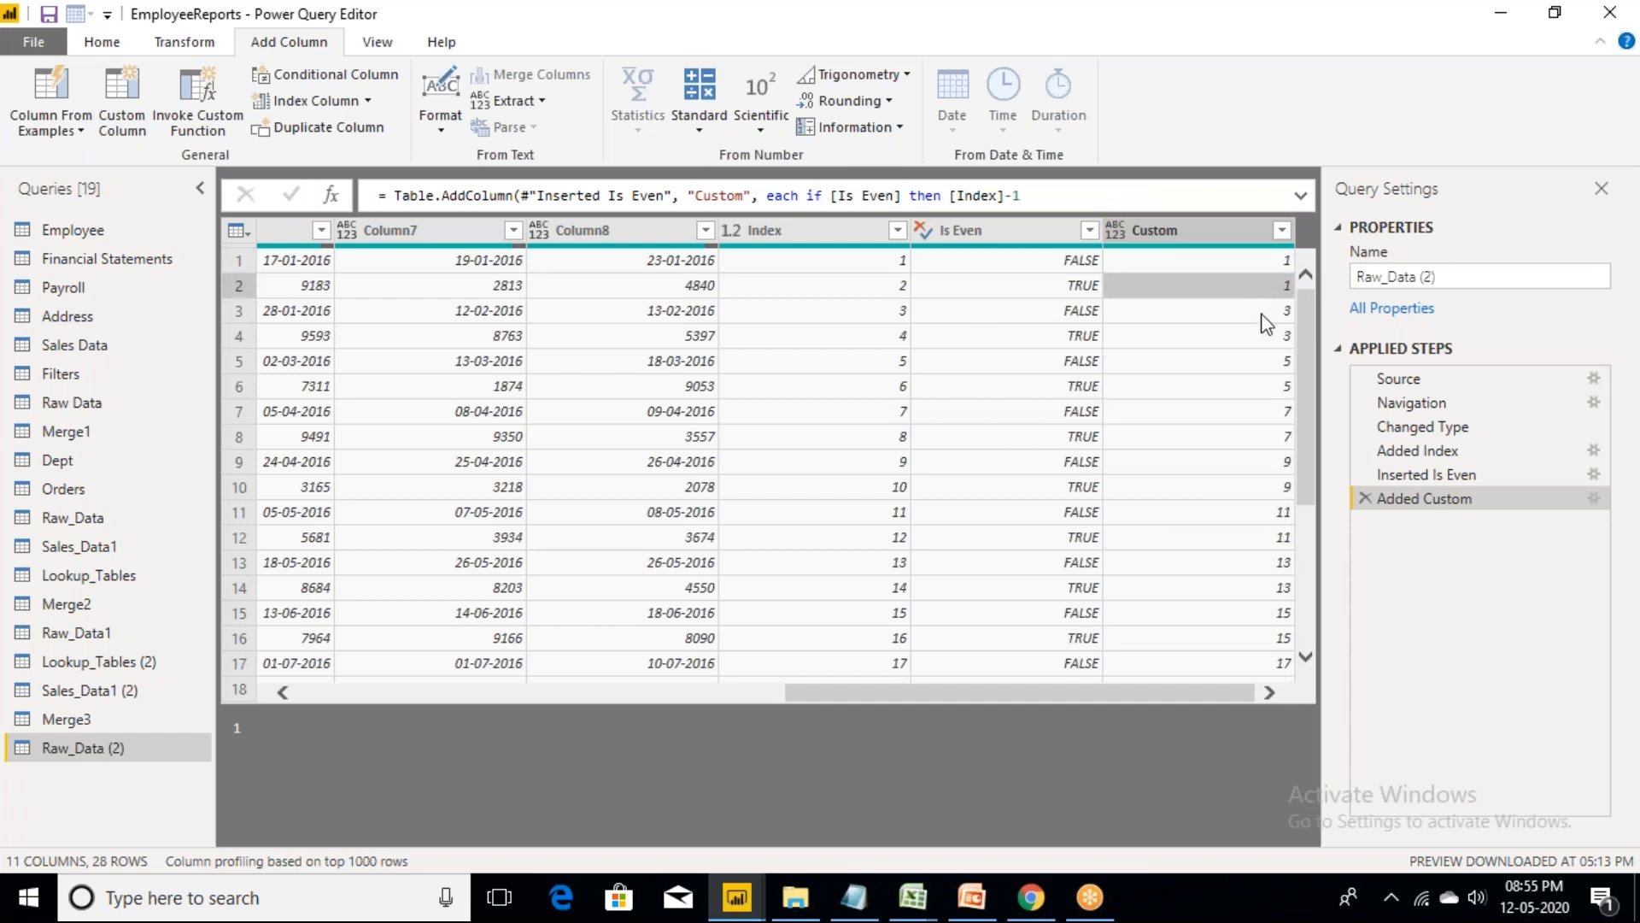
click(1266, 318)
click(1271, 341)
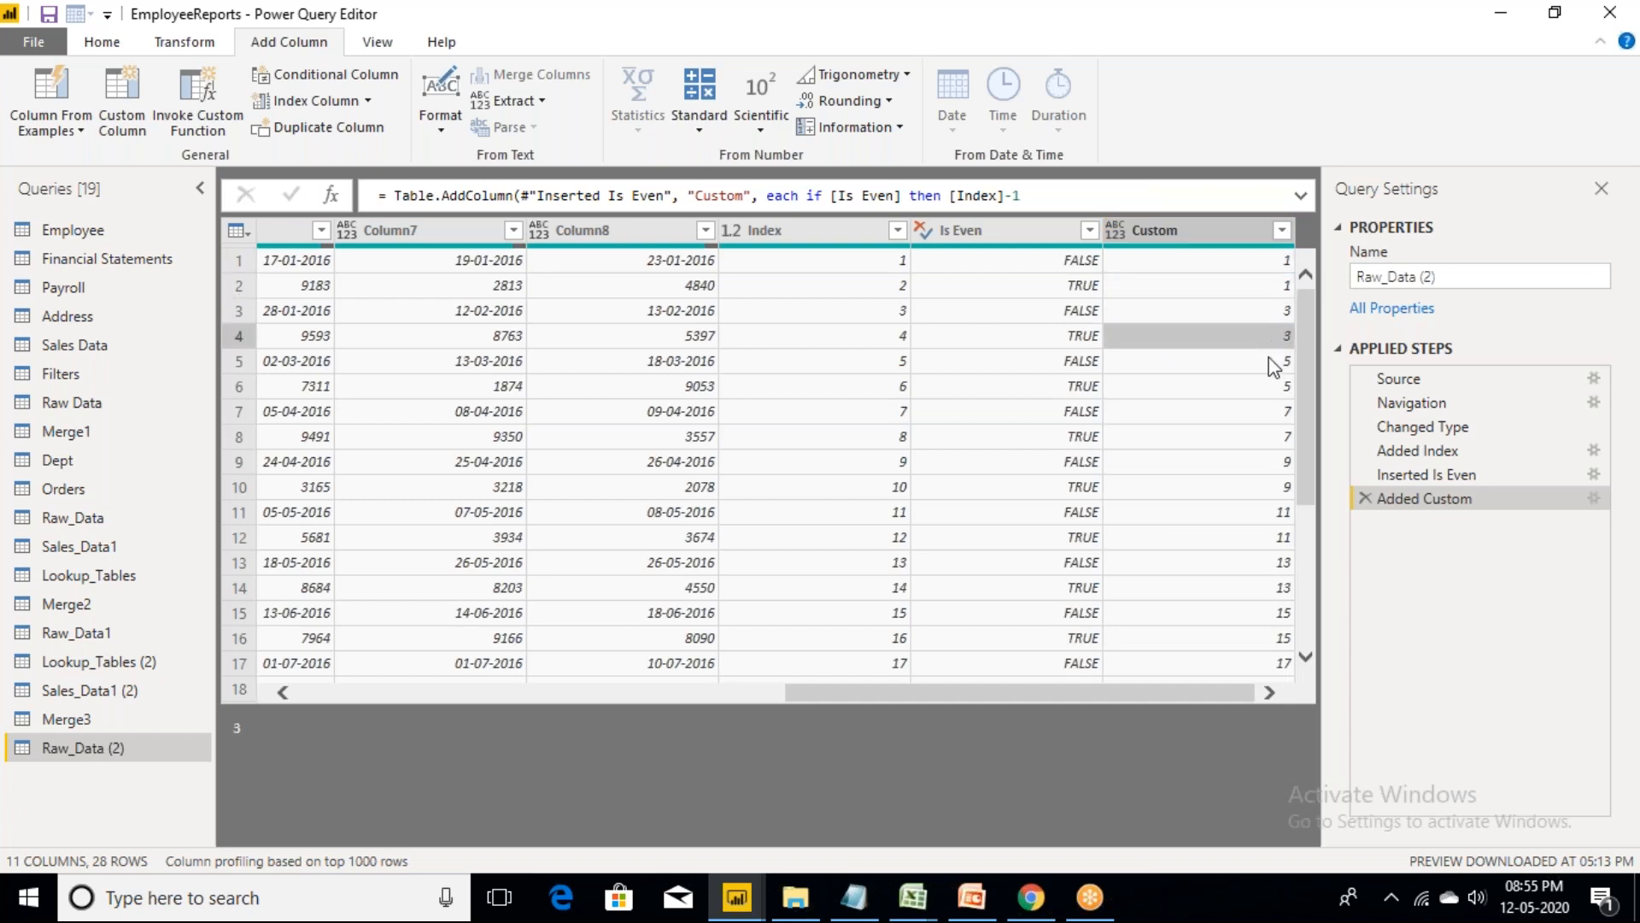
click(1272, 368)
click(1269, 387)
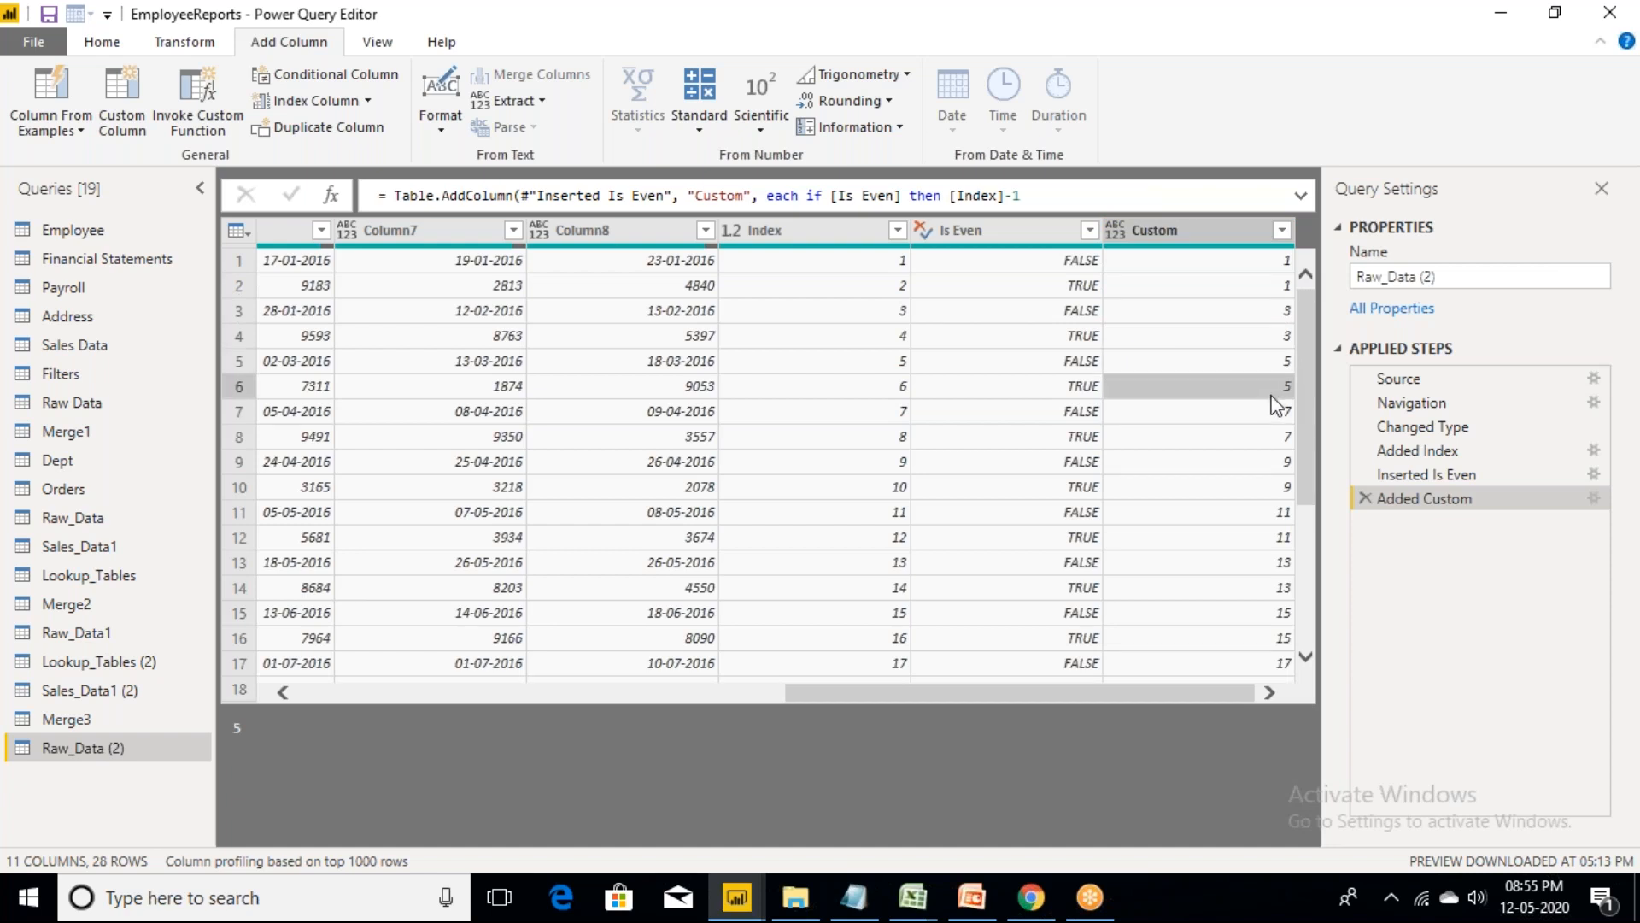
click(1273, 419)
click(1273, 440)
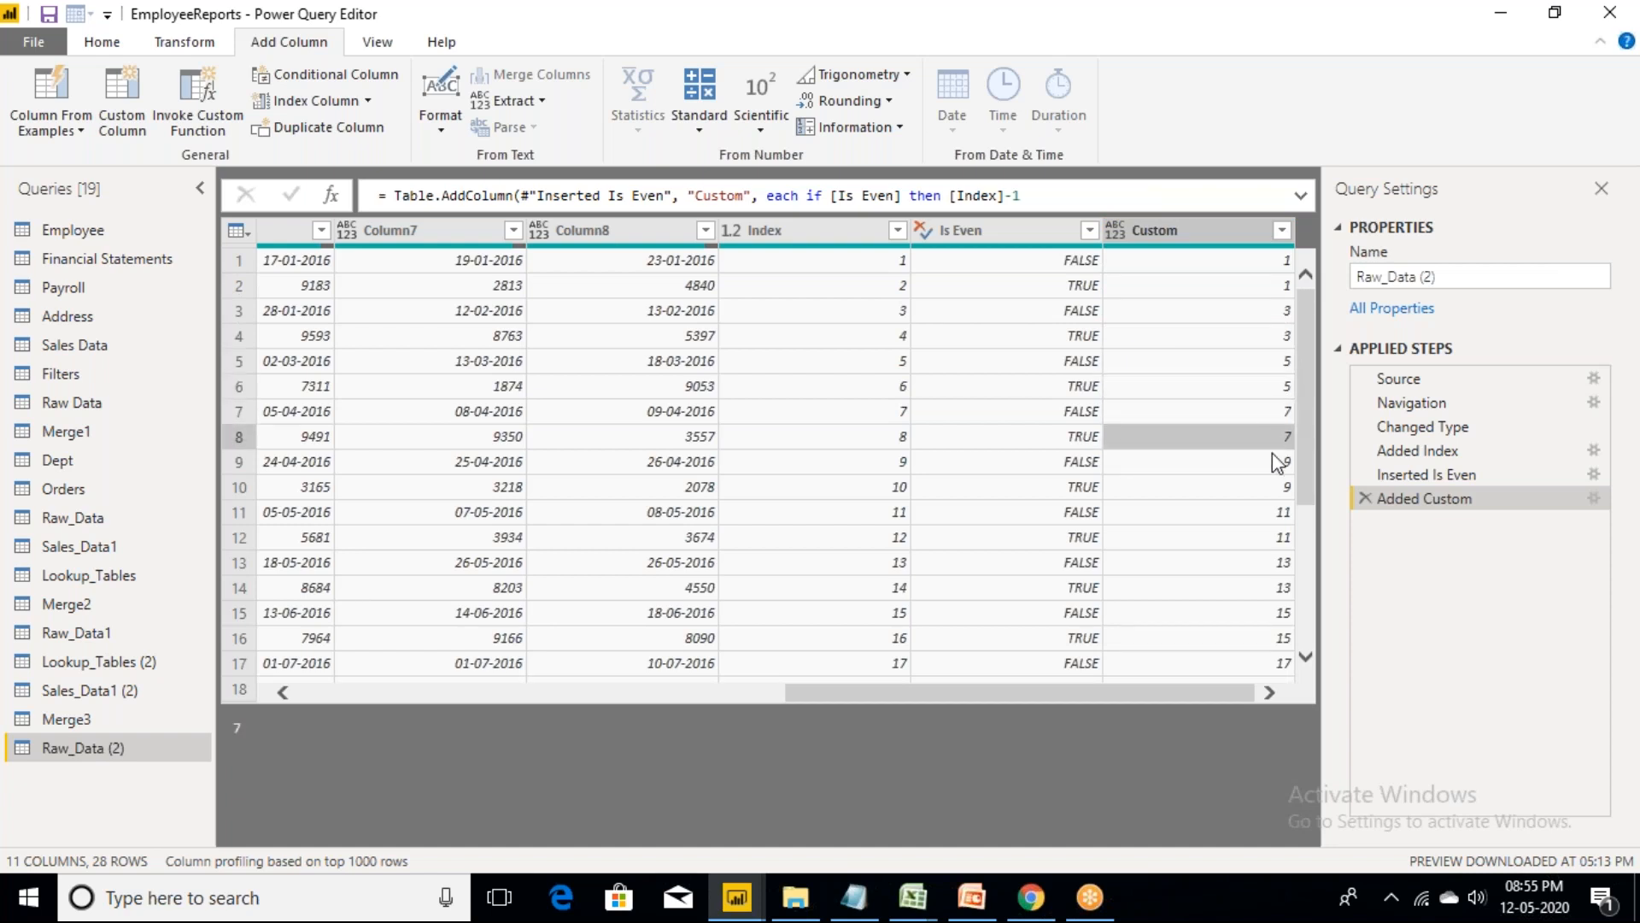
click(1273, 462)
click(1273, 485)
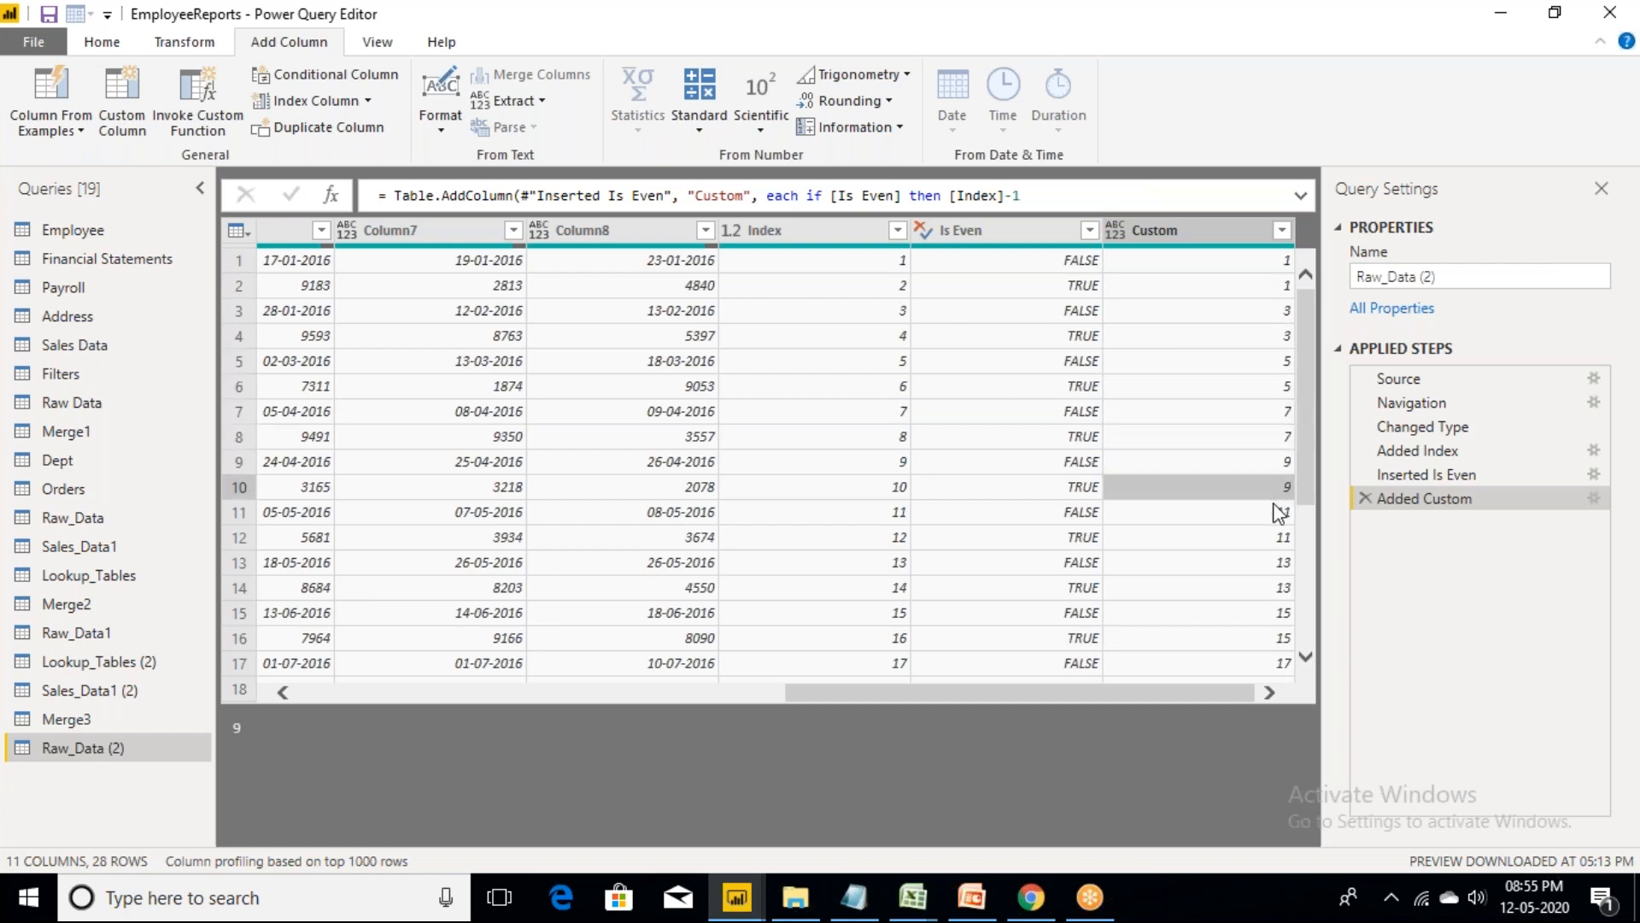
click(1273, 508)
click(1273, 531)
click(1273, 566)
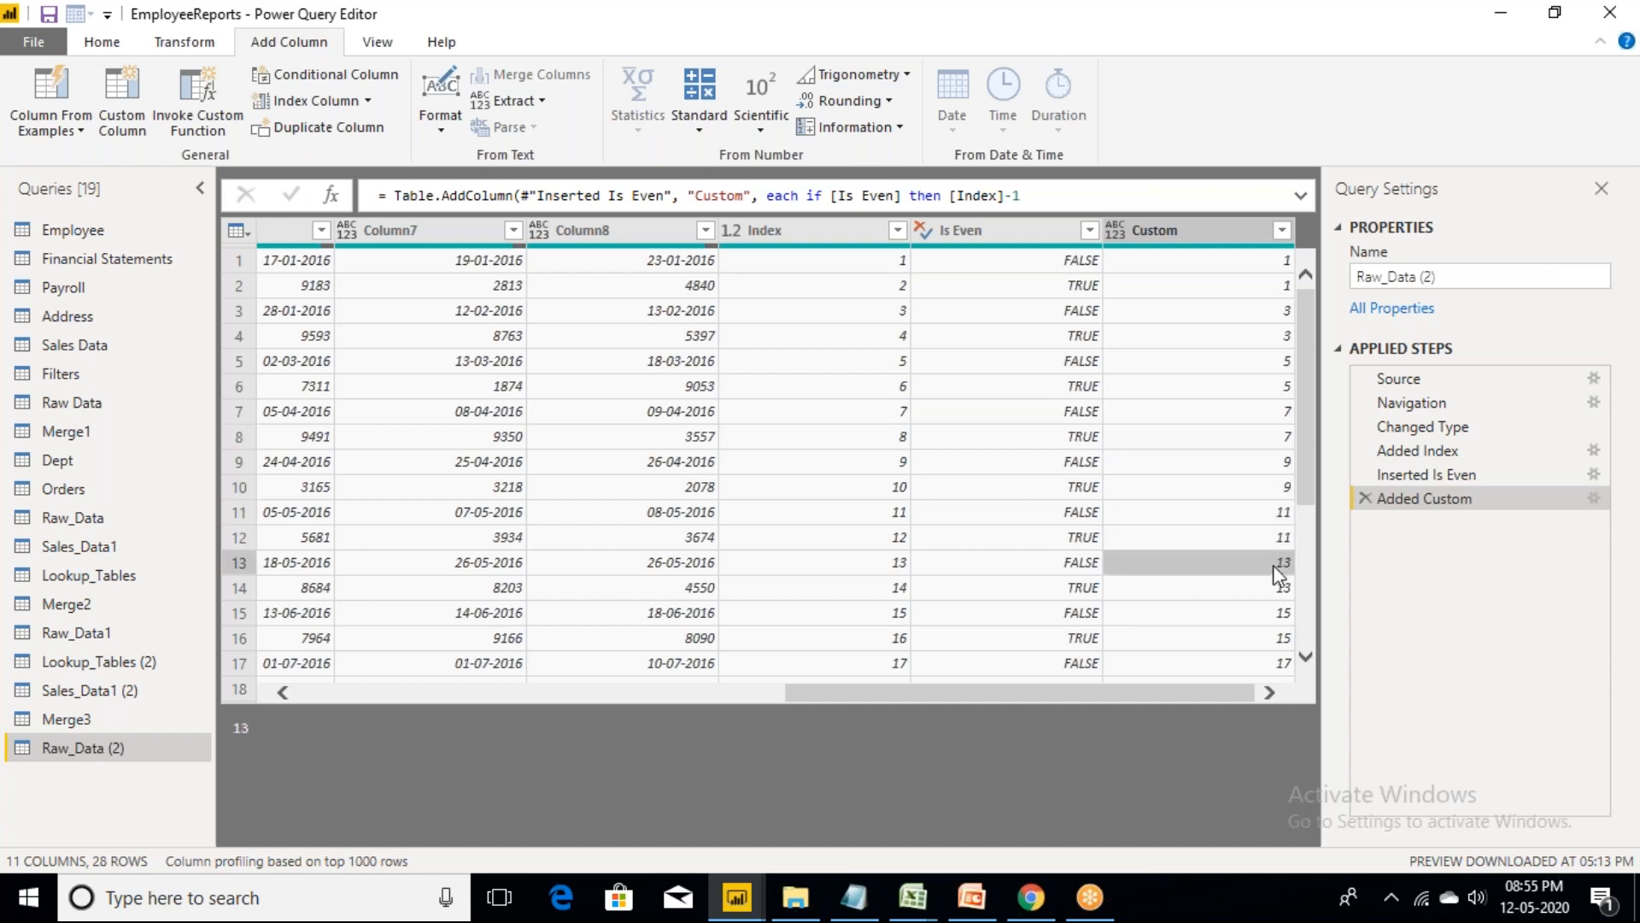
click(1037, 693)
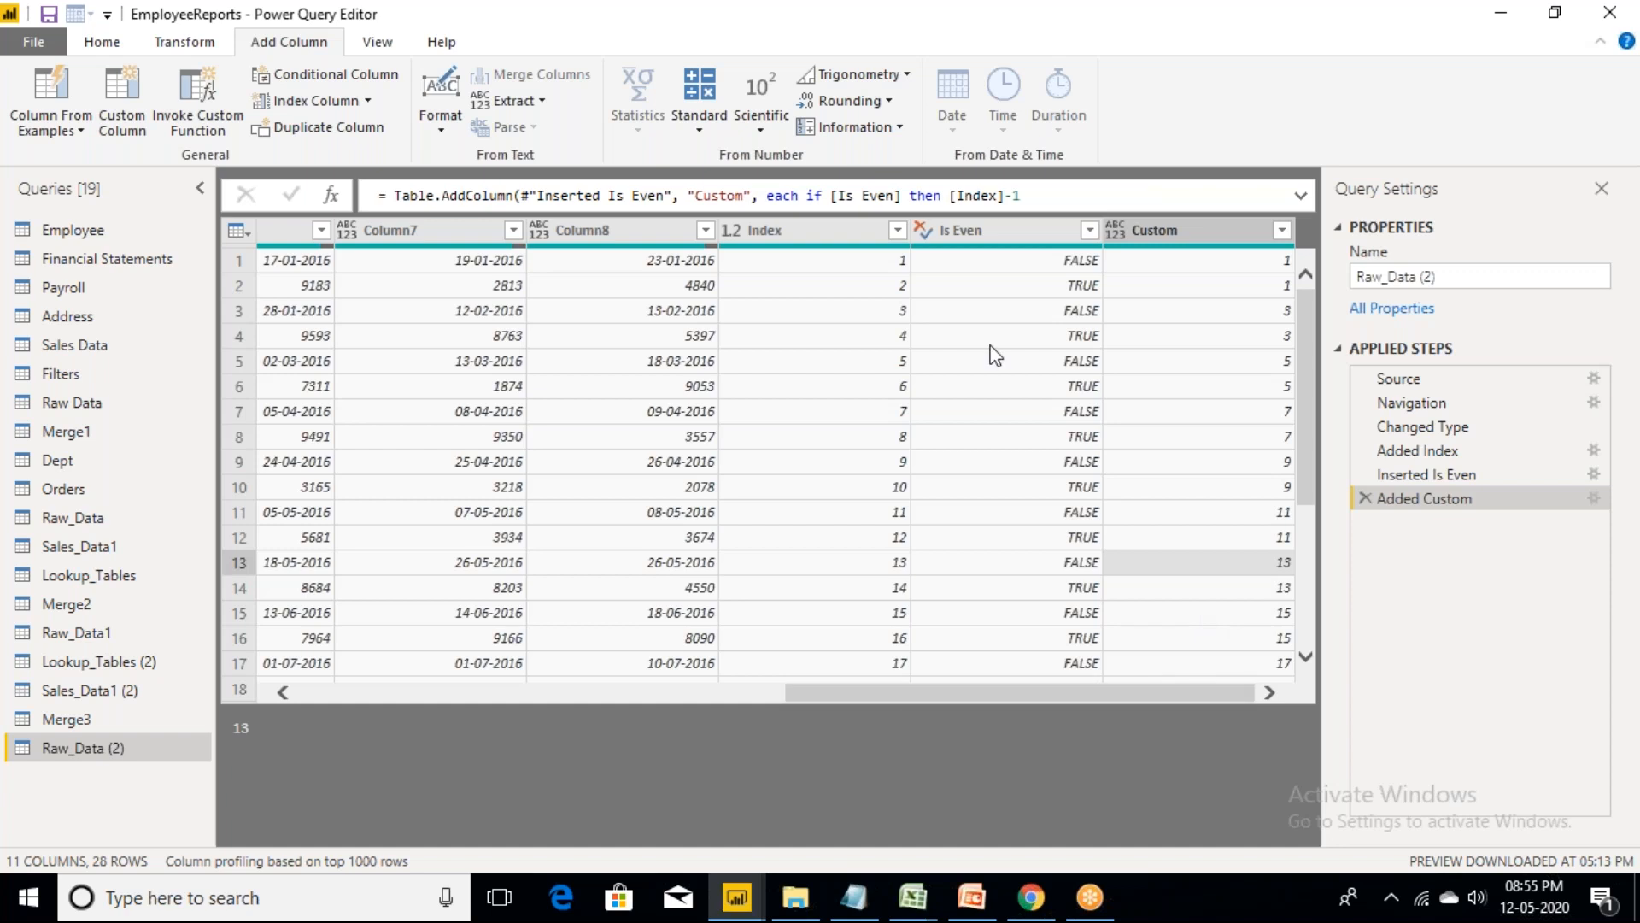
- Remove the Index column from the Raw_Data (2) query
click(828, 233)
right_click(828, 232)
click(927, 291)
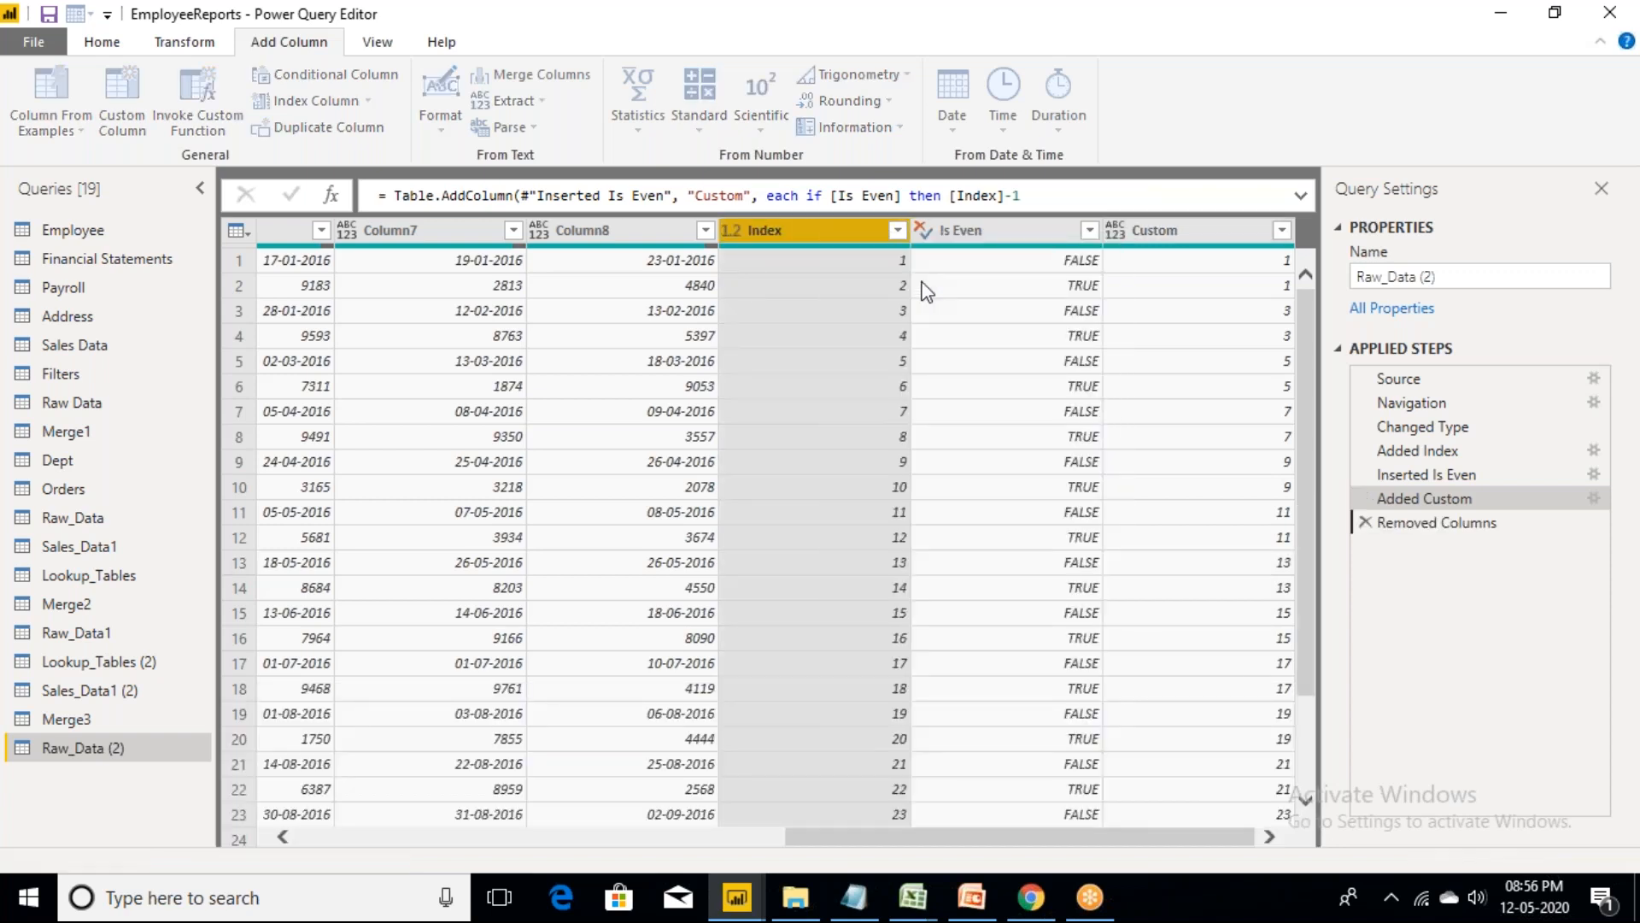
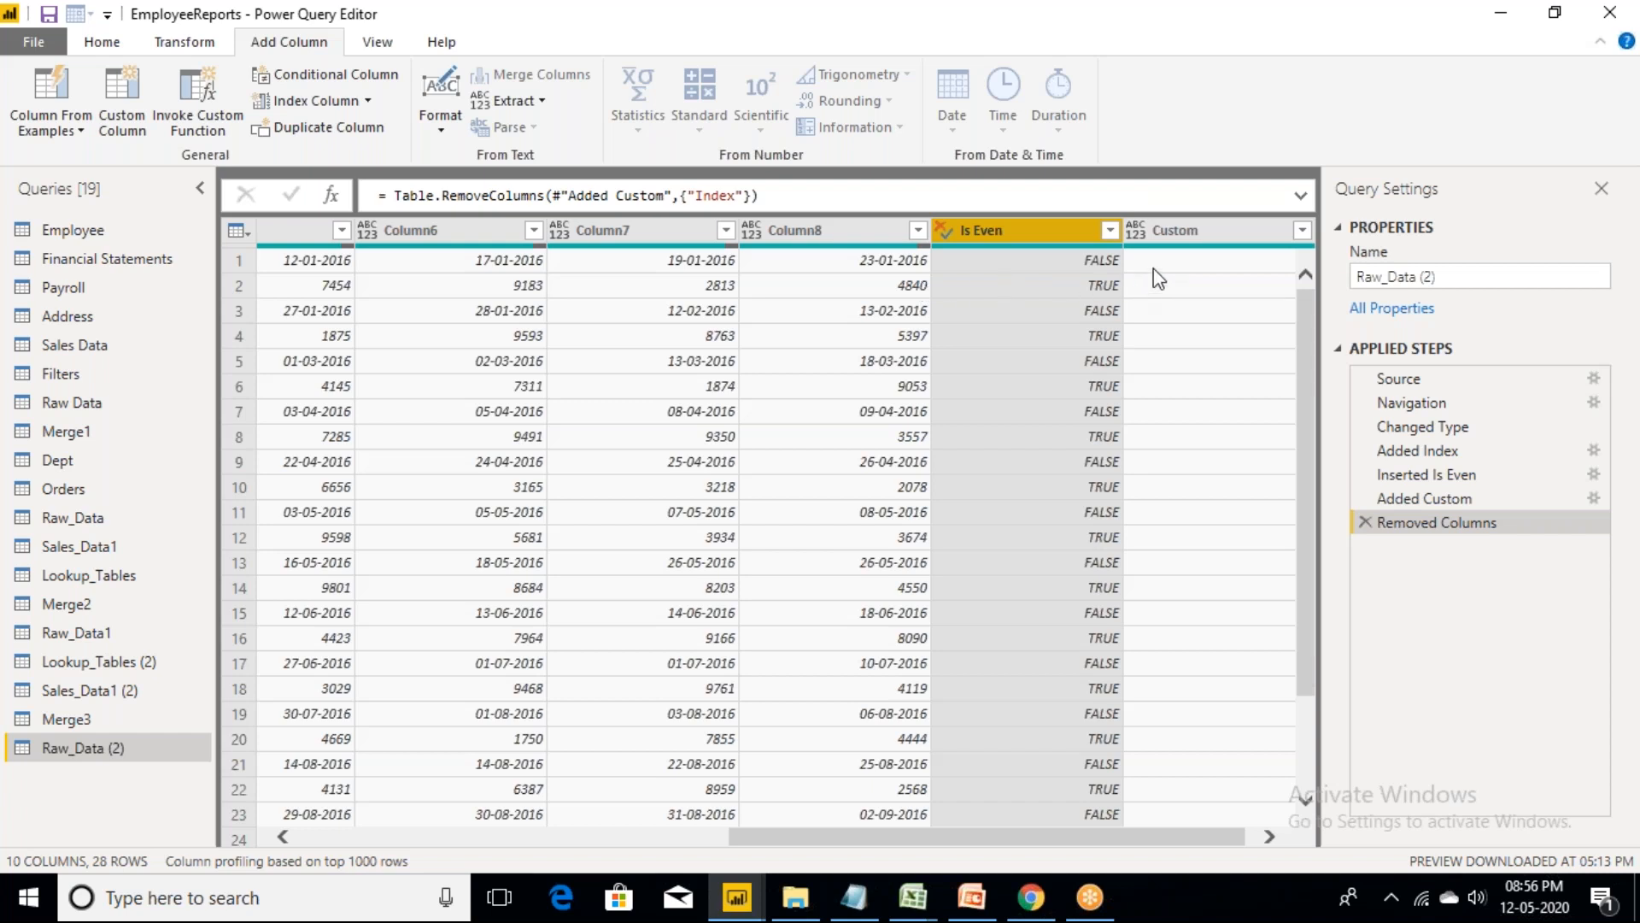
- Unpivot all columns other than Is Even and Custom into attribute-value pairs
ctrl+click(1183, 239)
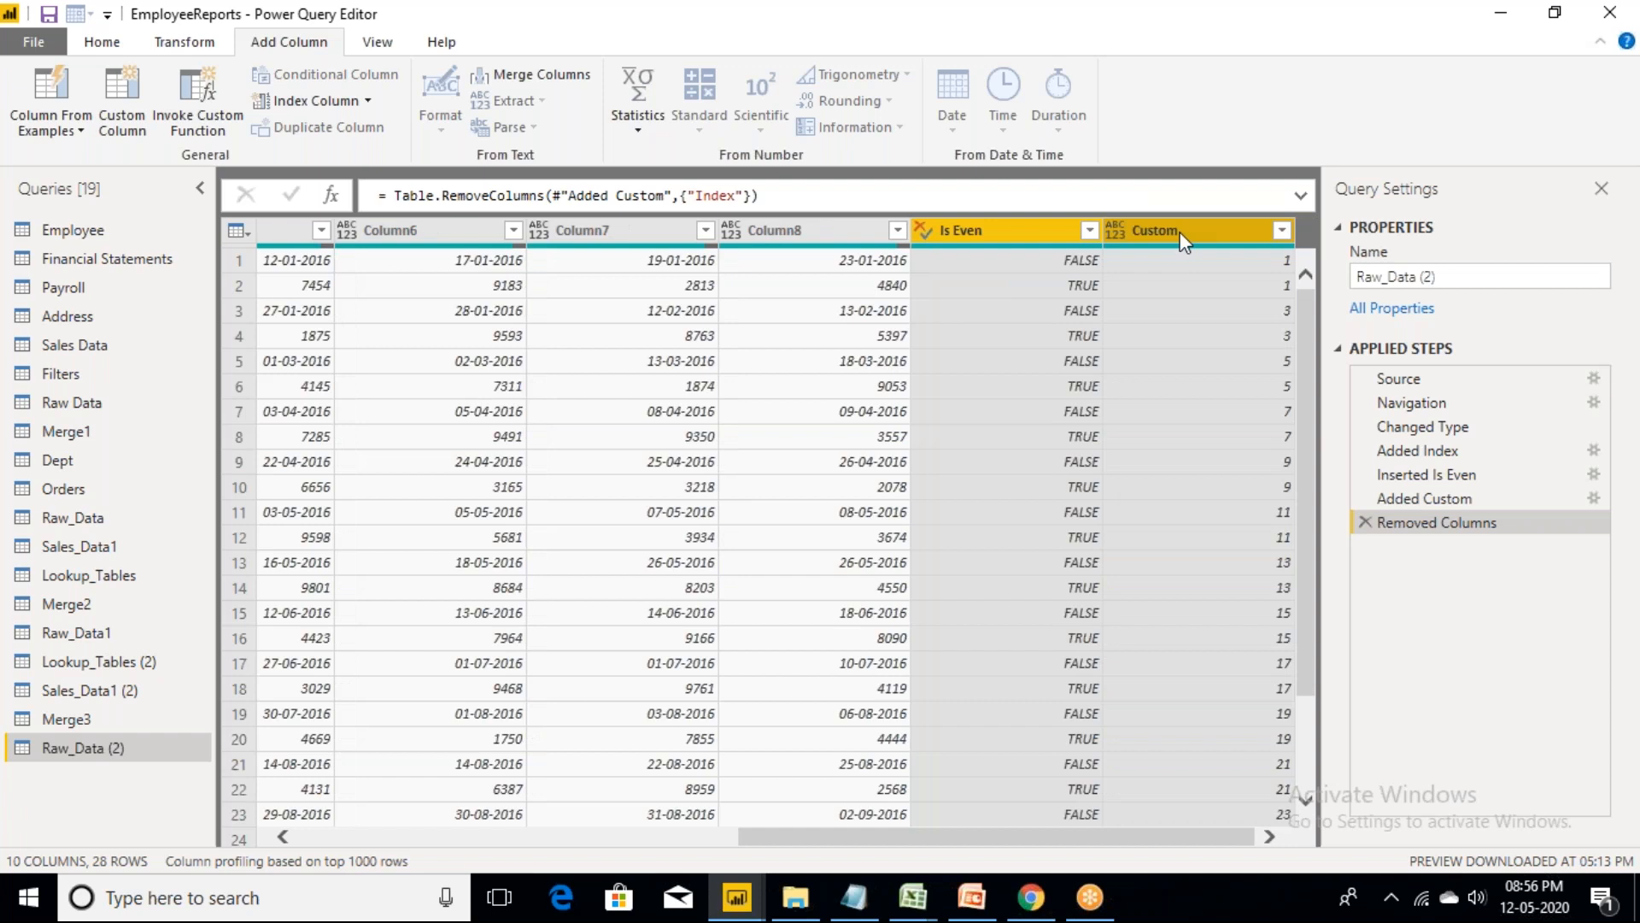
right_click(1181, 232)
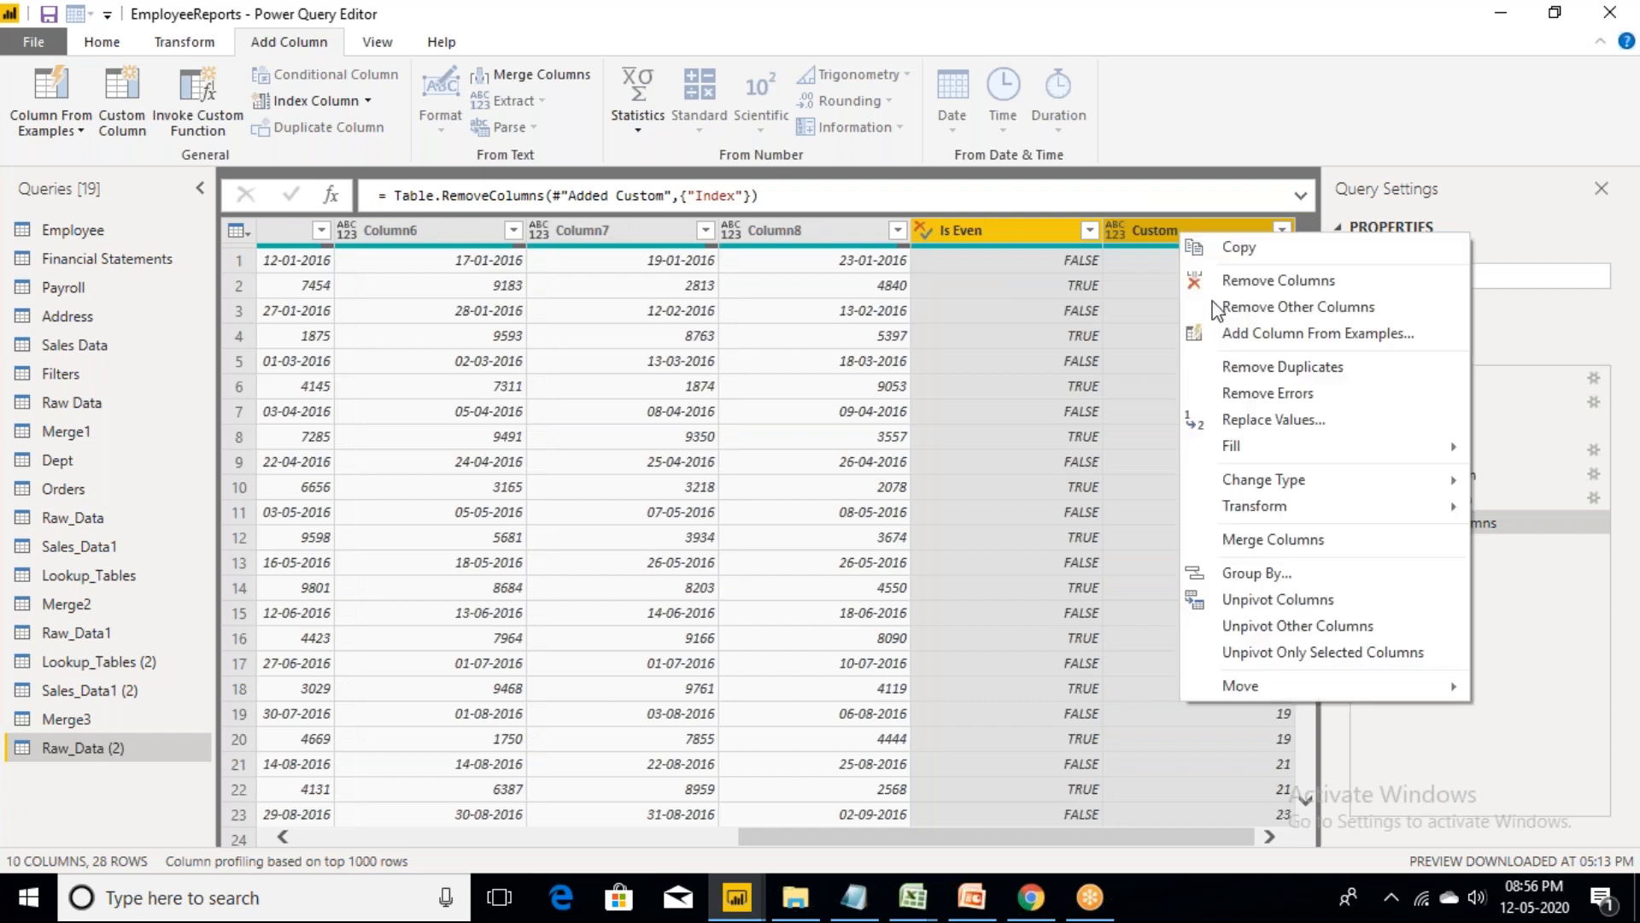
click(1288, 628)
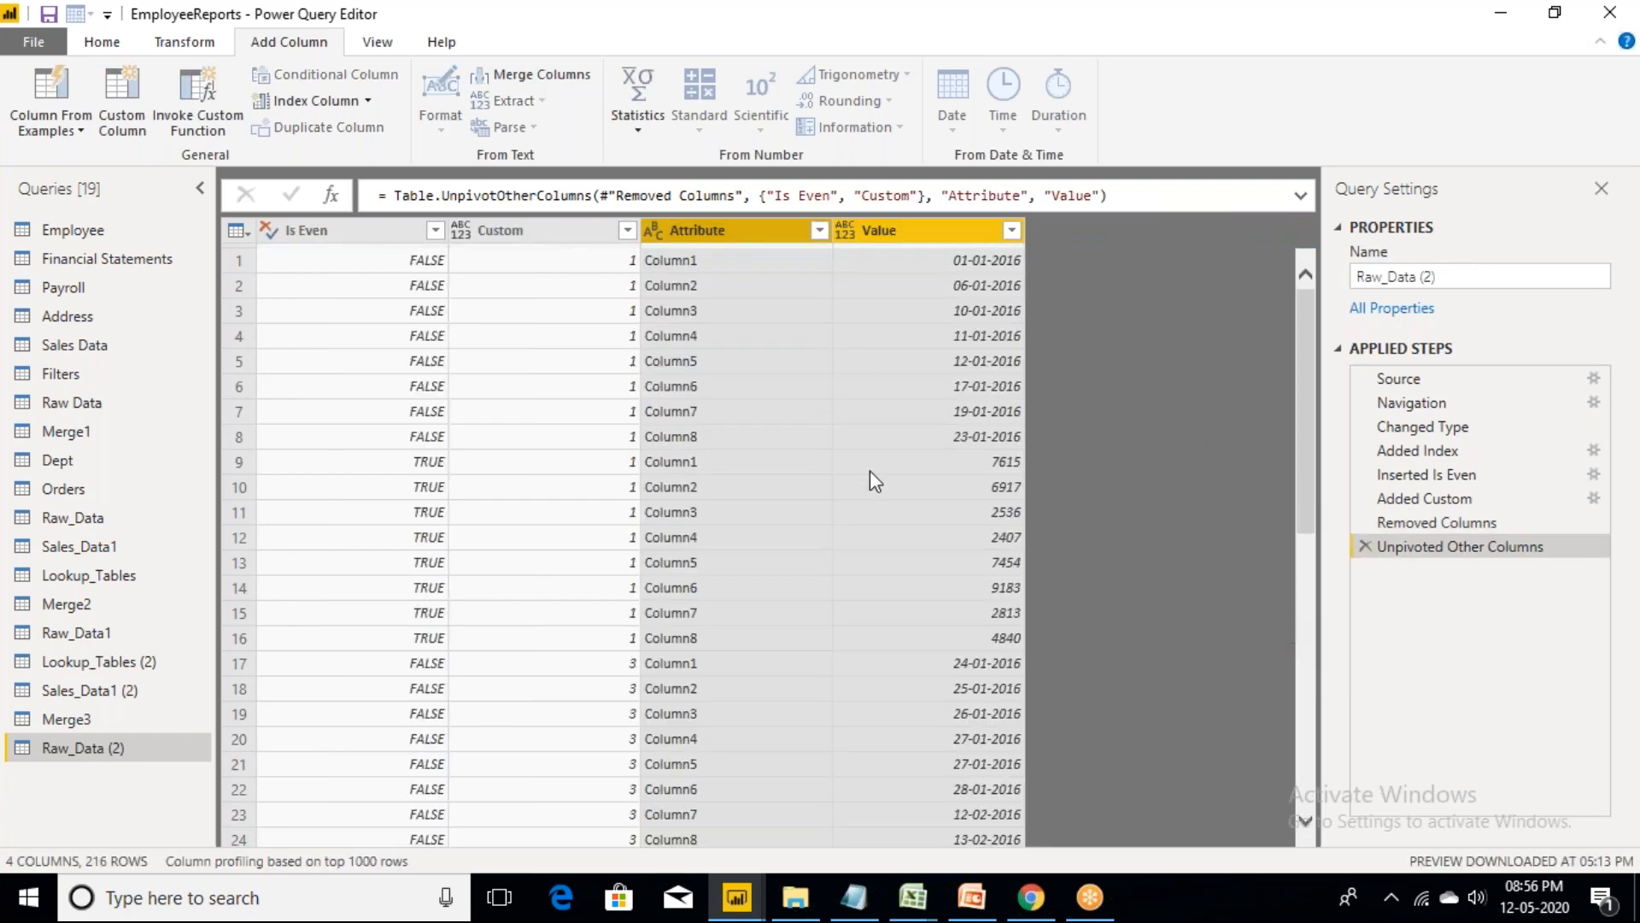
click(700, 437)
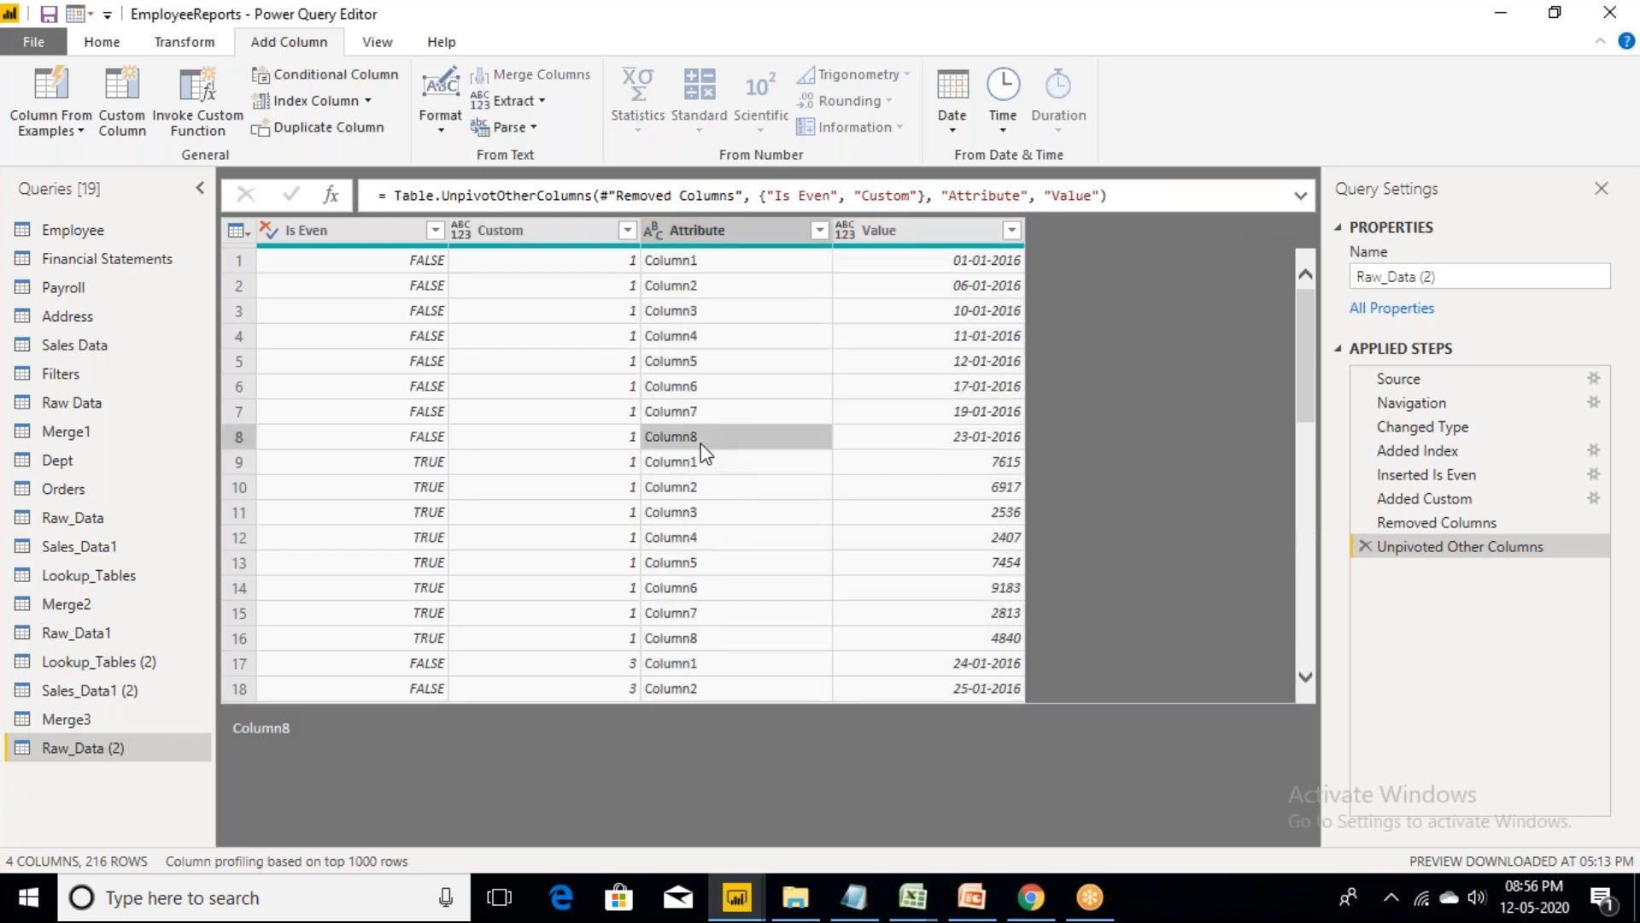
click(685, 638)
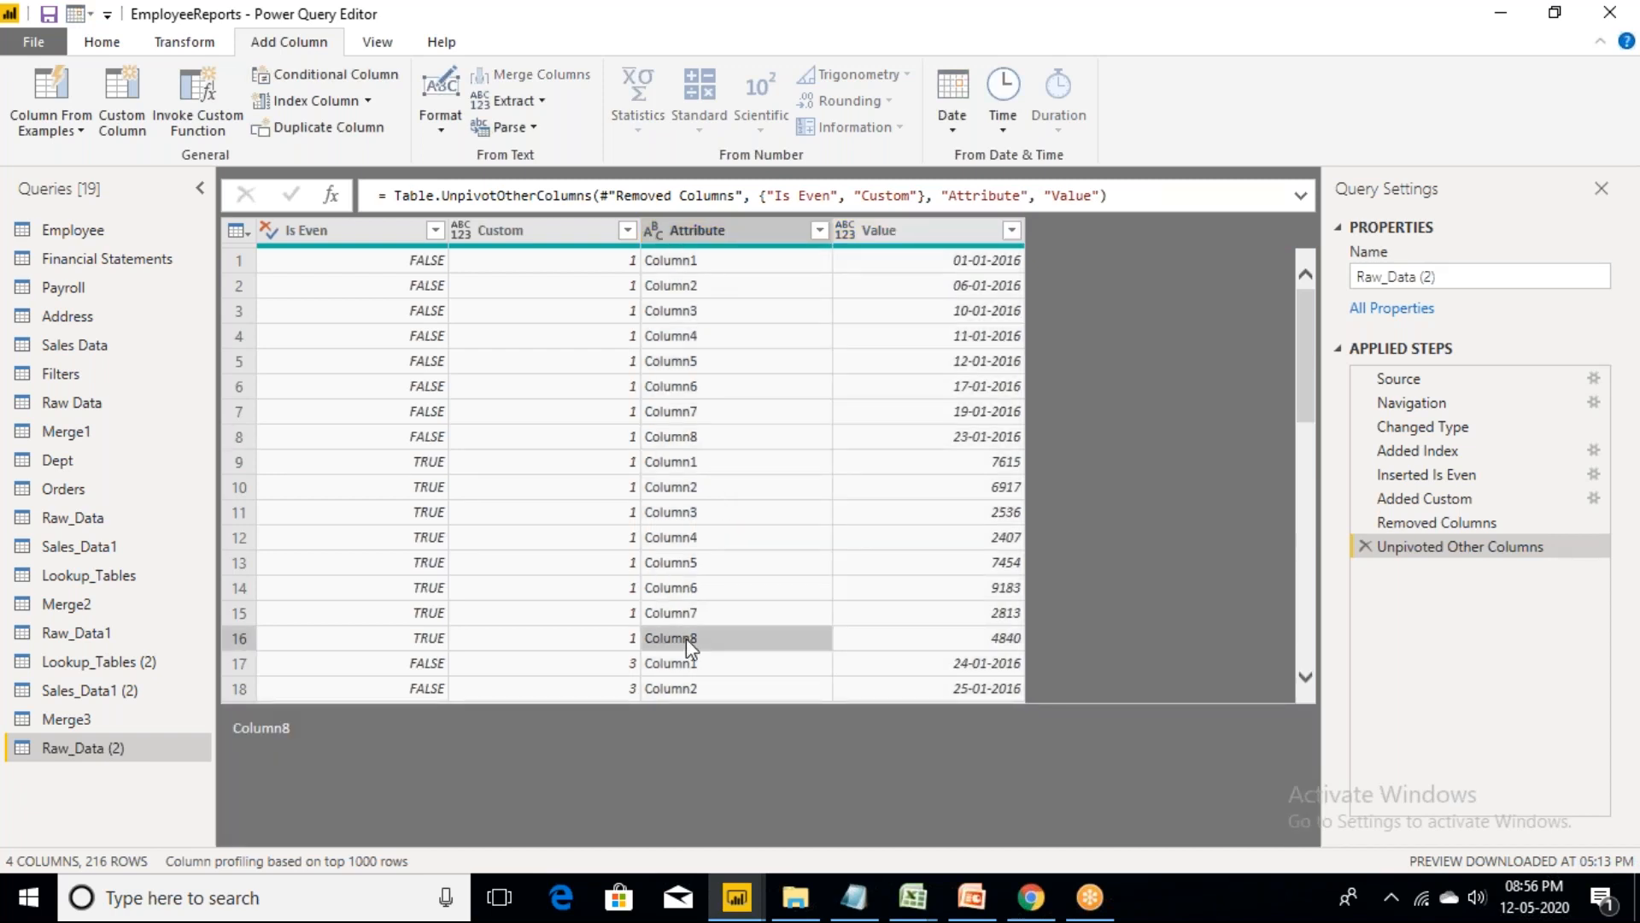
- Merge the Custom and Attribute columns, in that order, using the custom separator "|" and the column name Merged
click(541, 236)
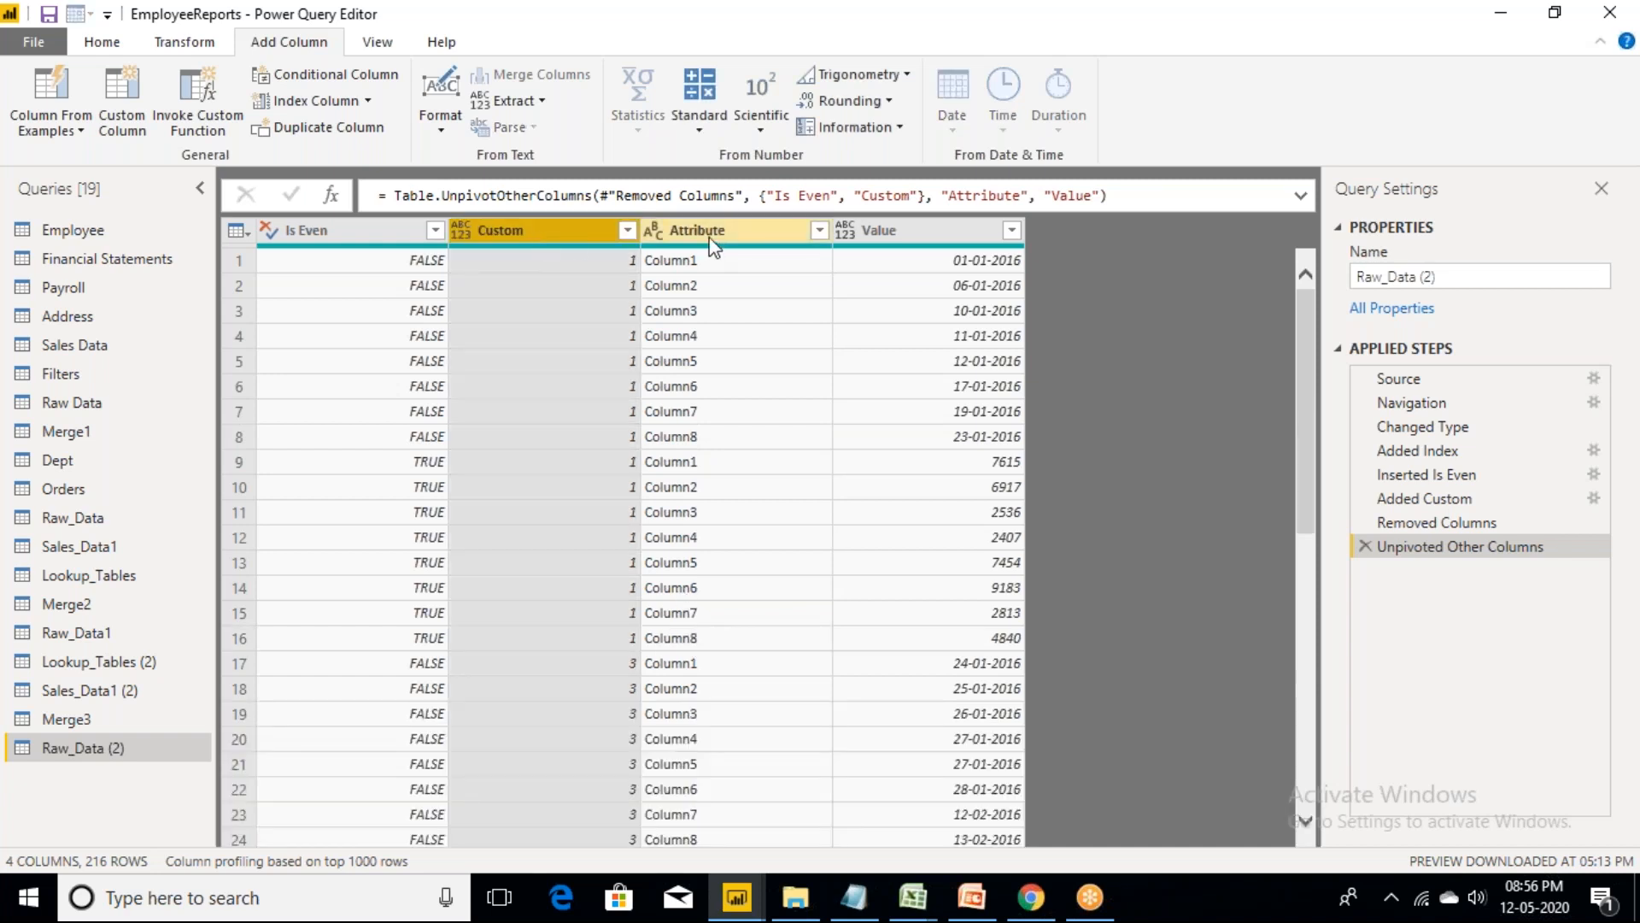
ctrl+click(710, 241)
right_click(709, 238)
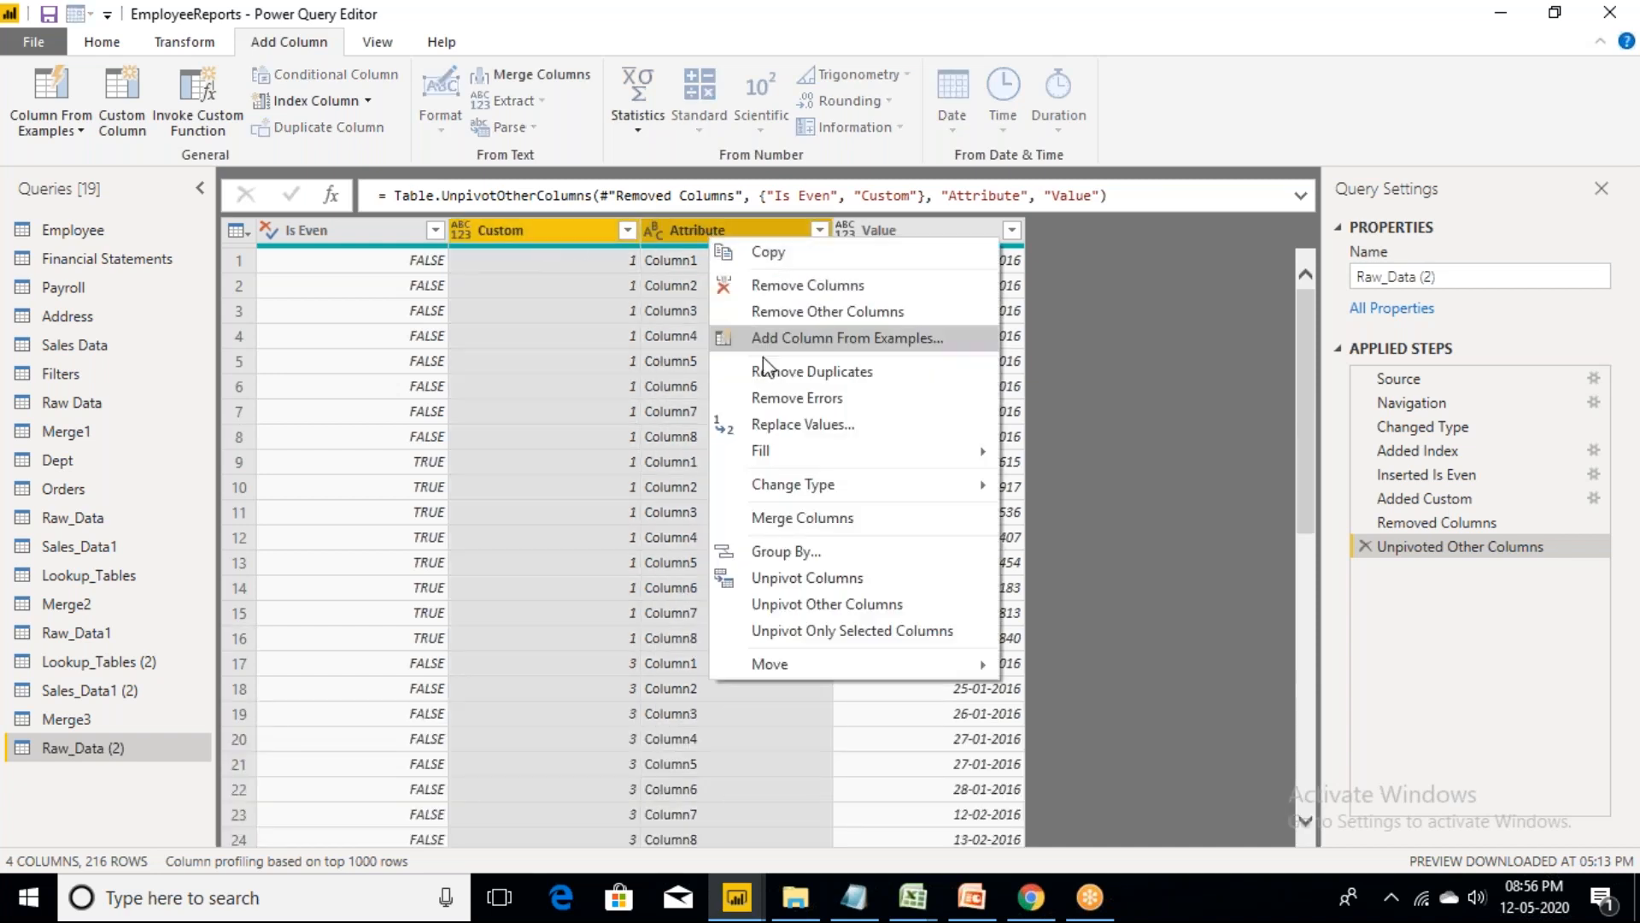
click(817, 511)
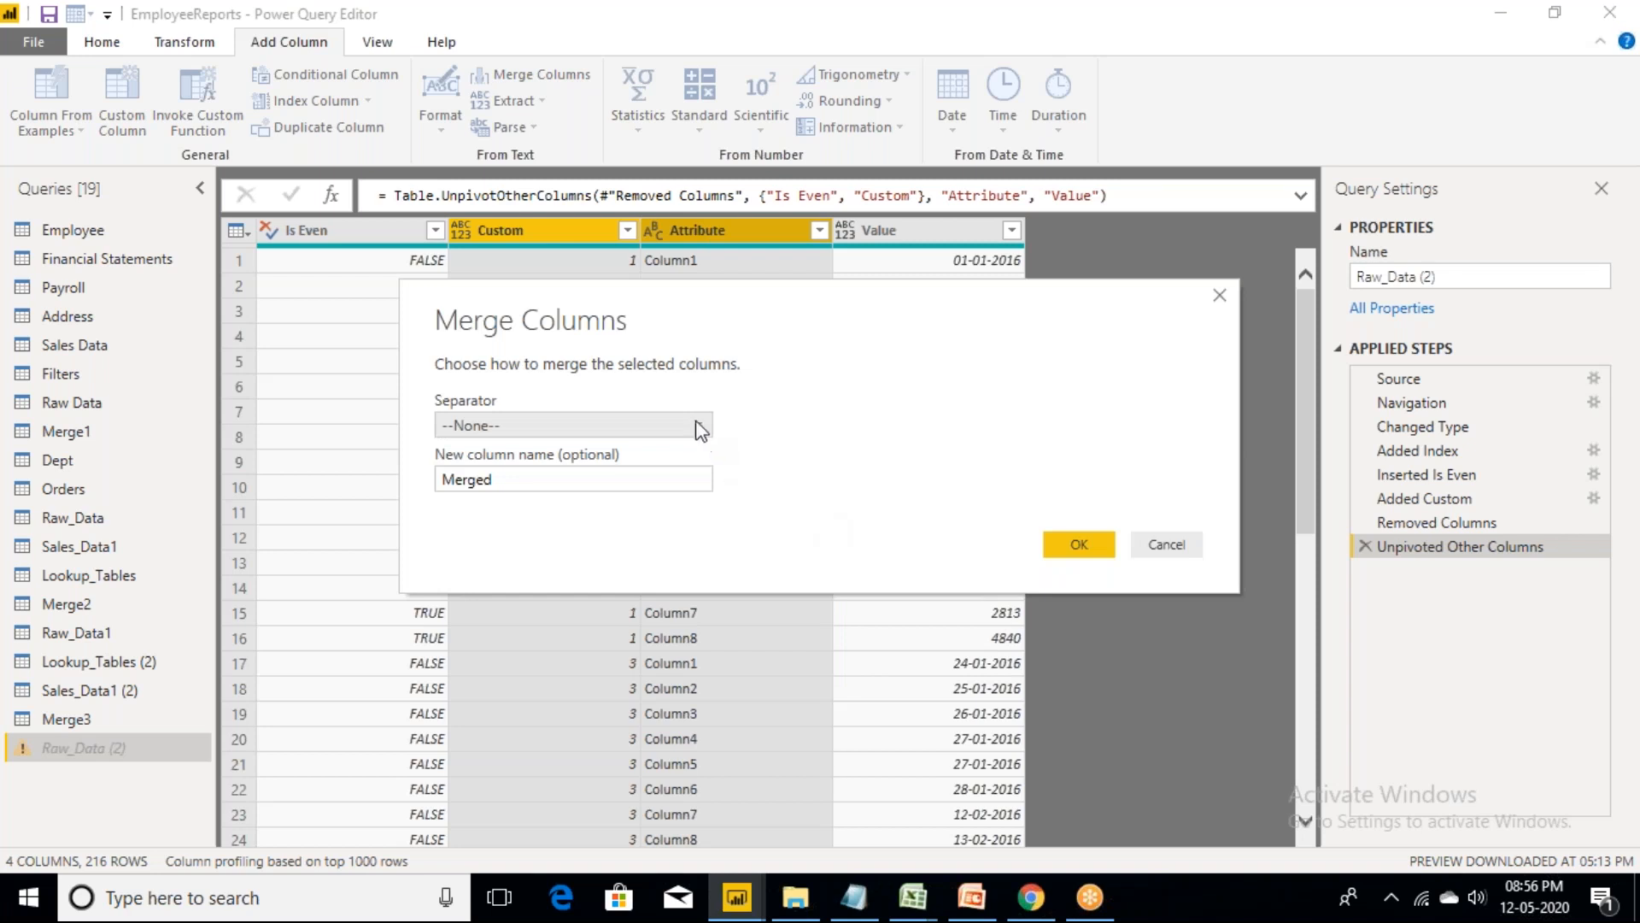
click(703, 430)
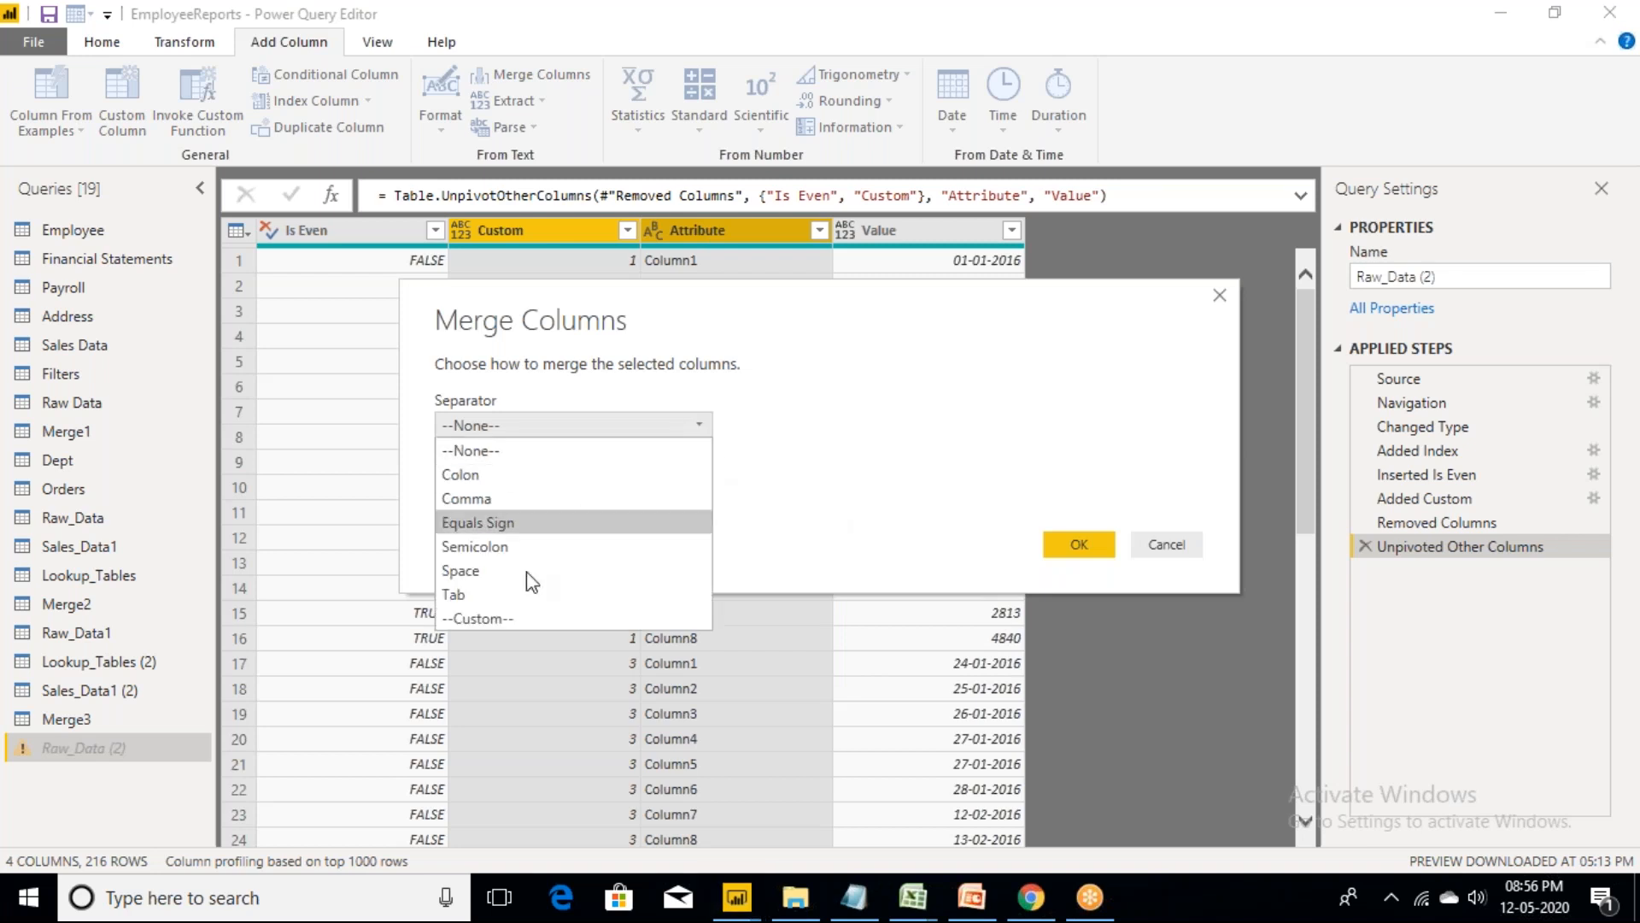
click(490, 619)
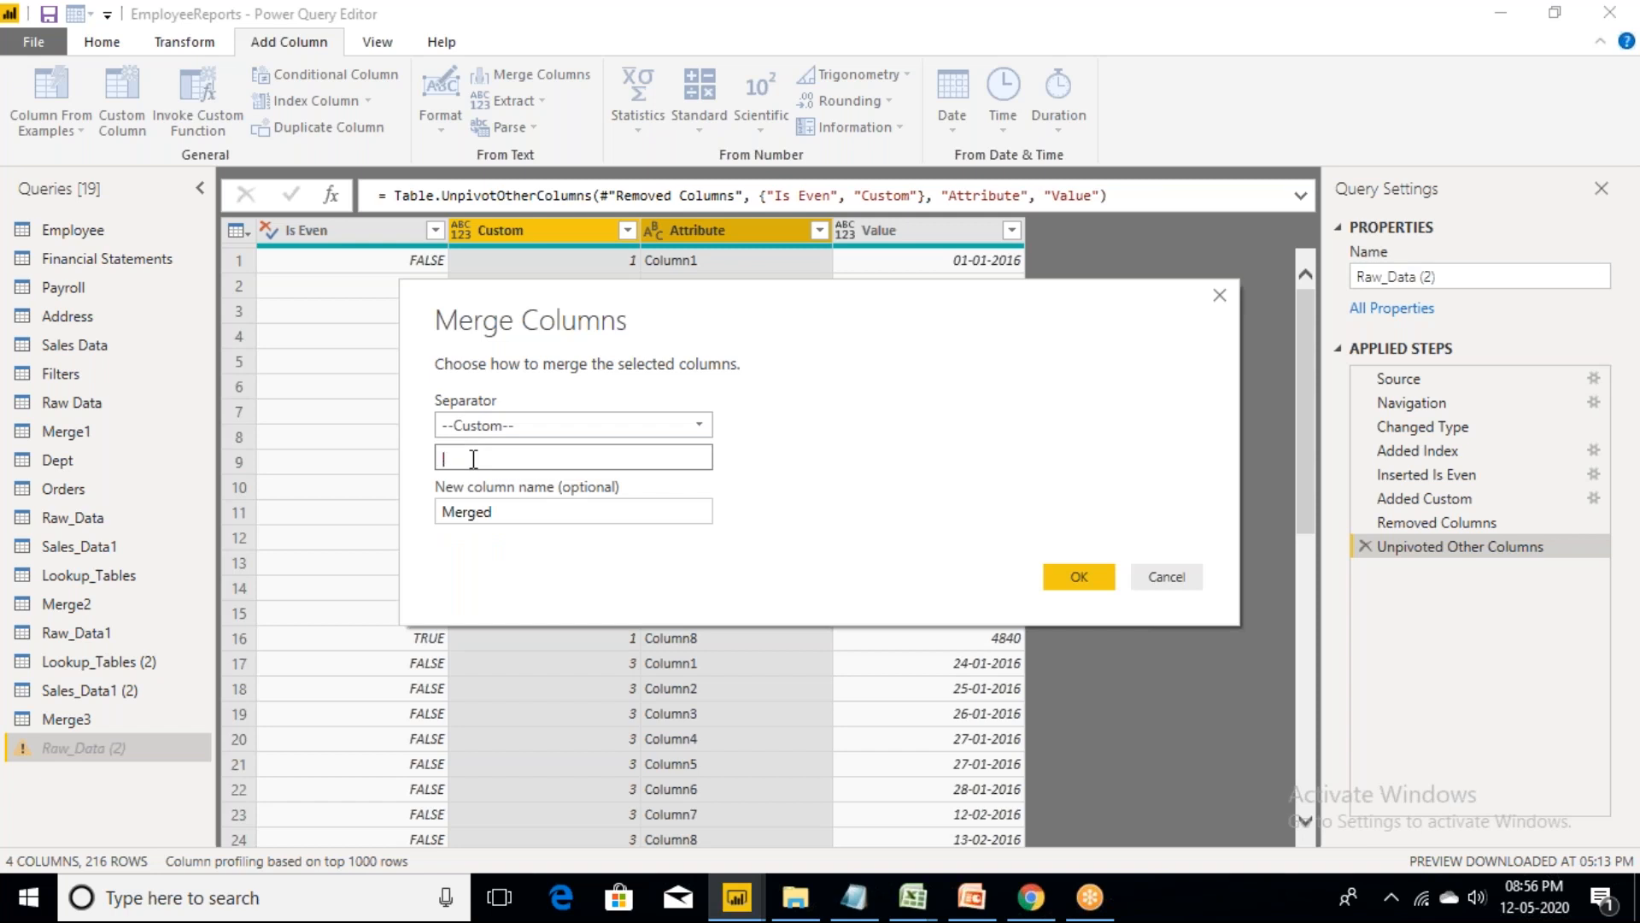
click(1080, 578)
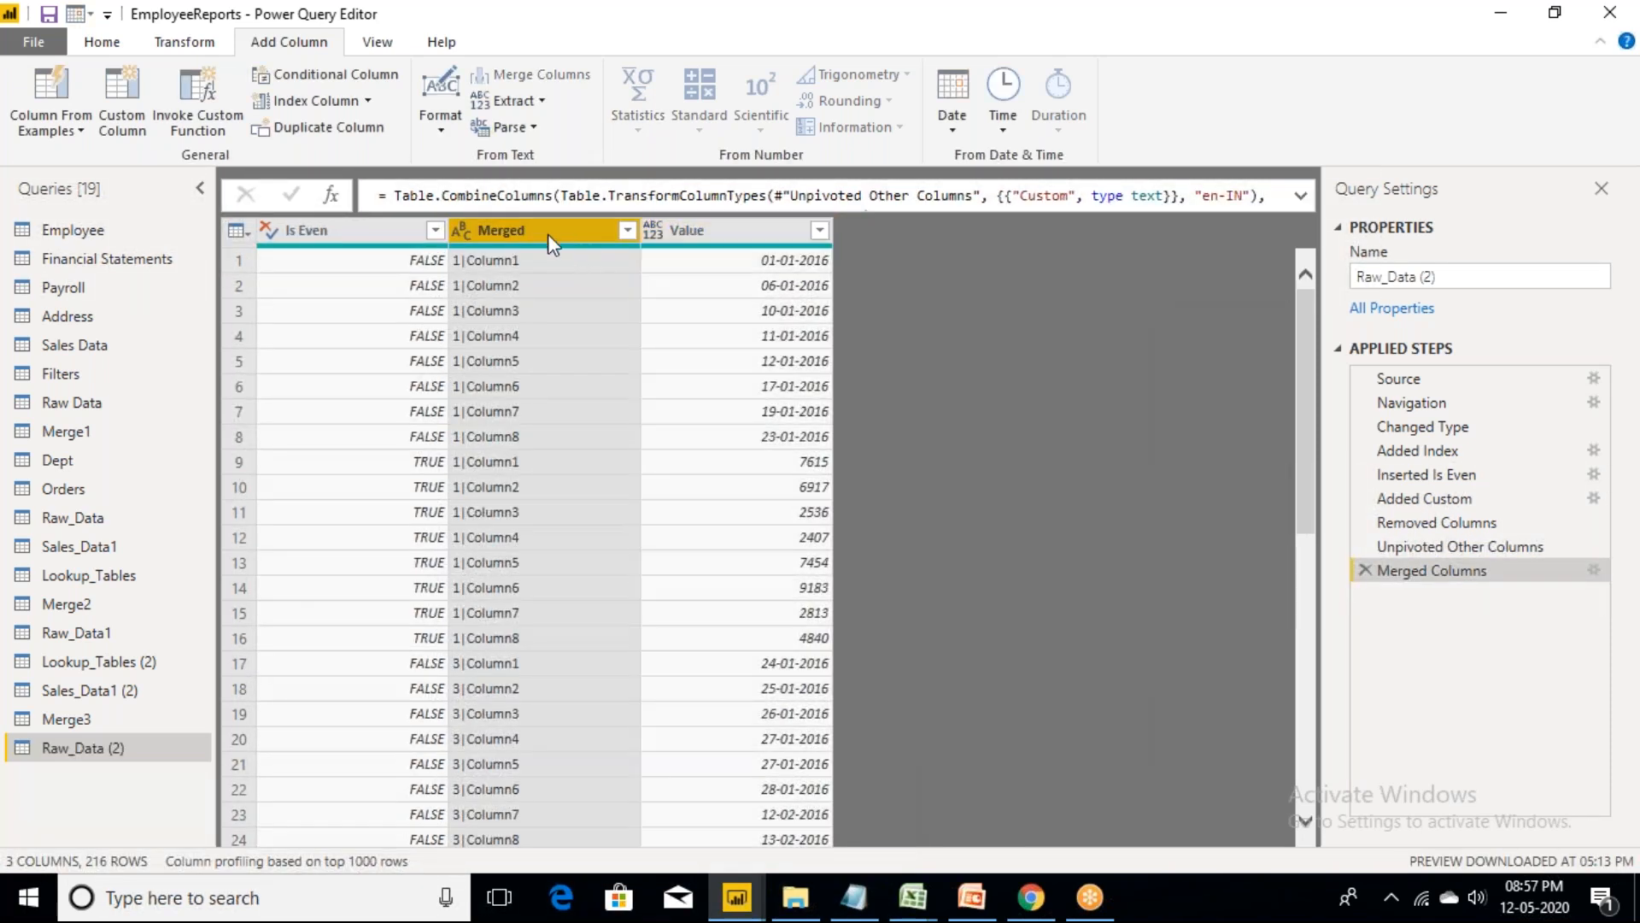
- Pivot the Is Even column using Value as the values column, with the aggregate function set to Don't Aggregate
click(414, 264)
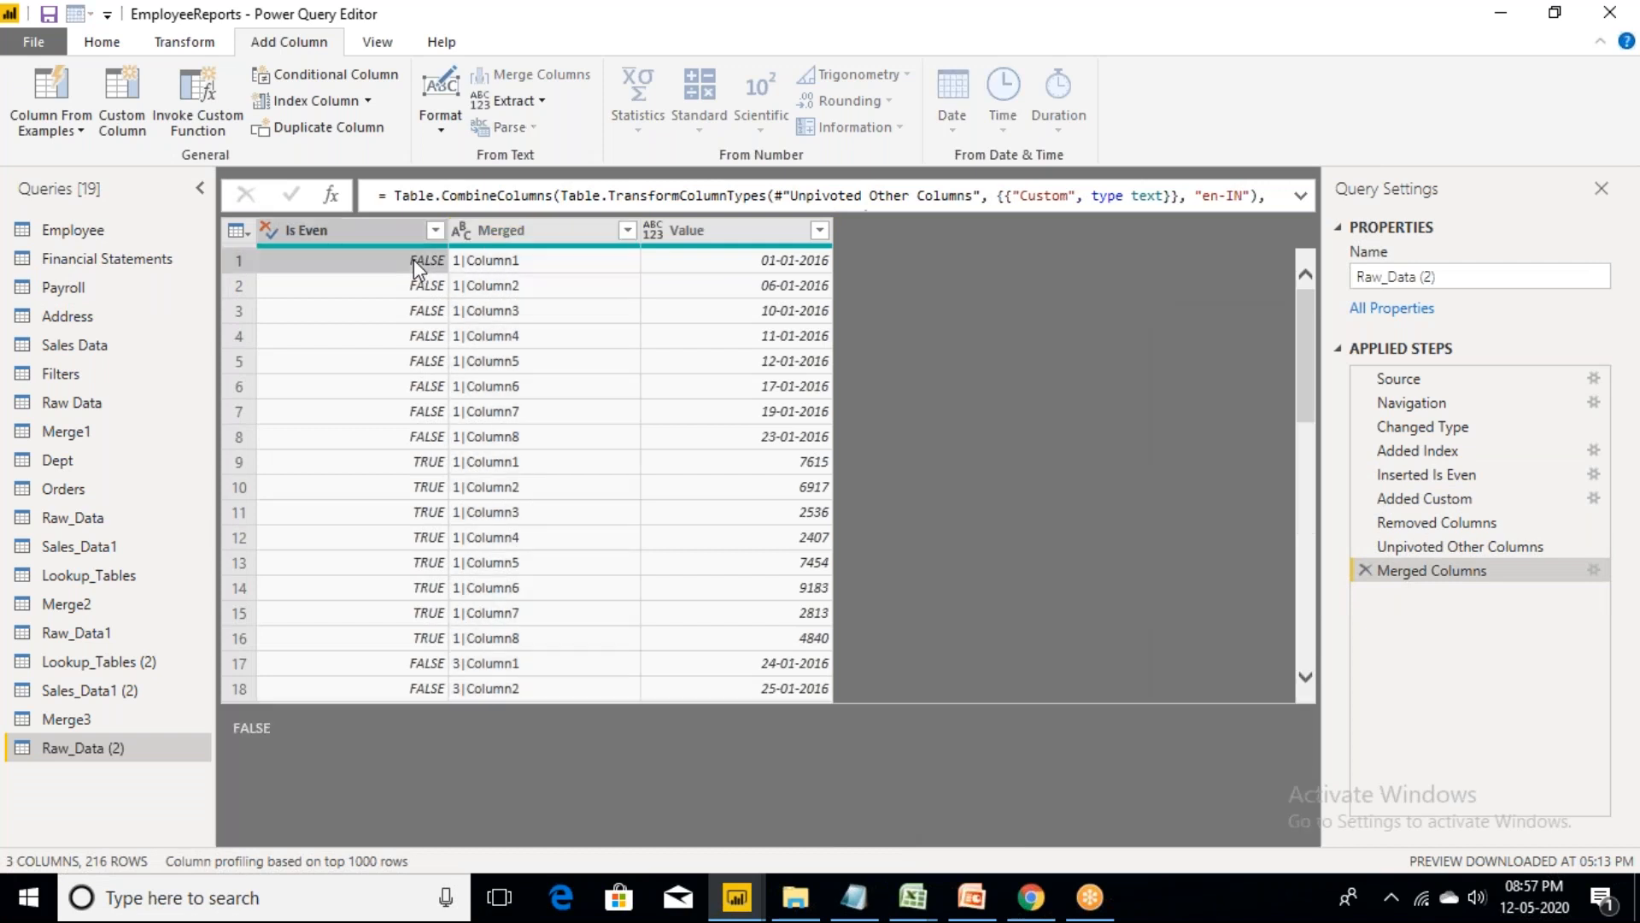
click(405, 436)
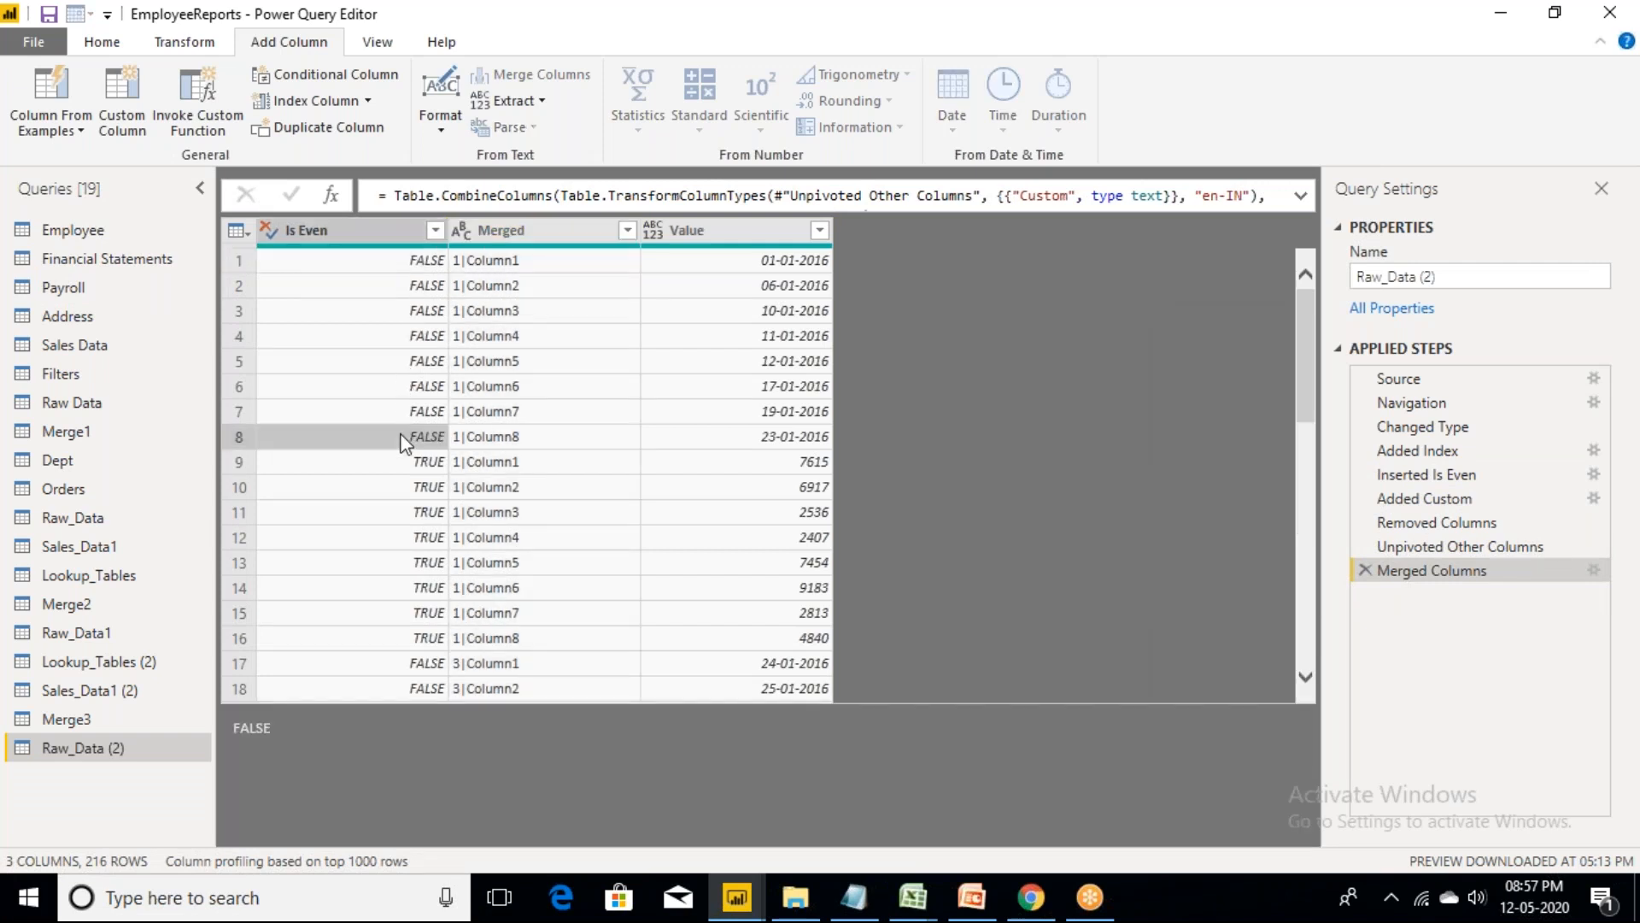
click(408, 470)
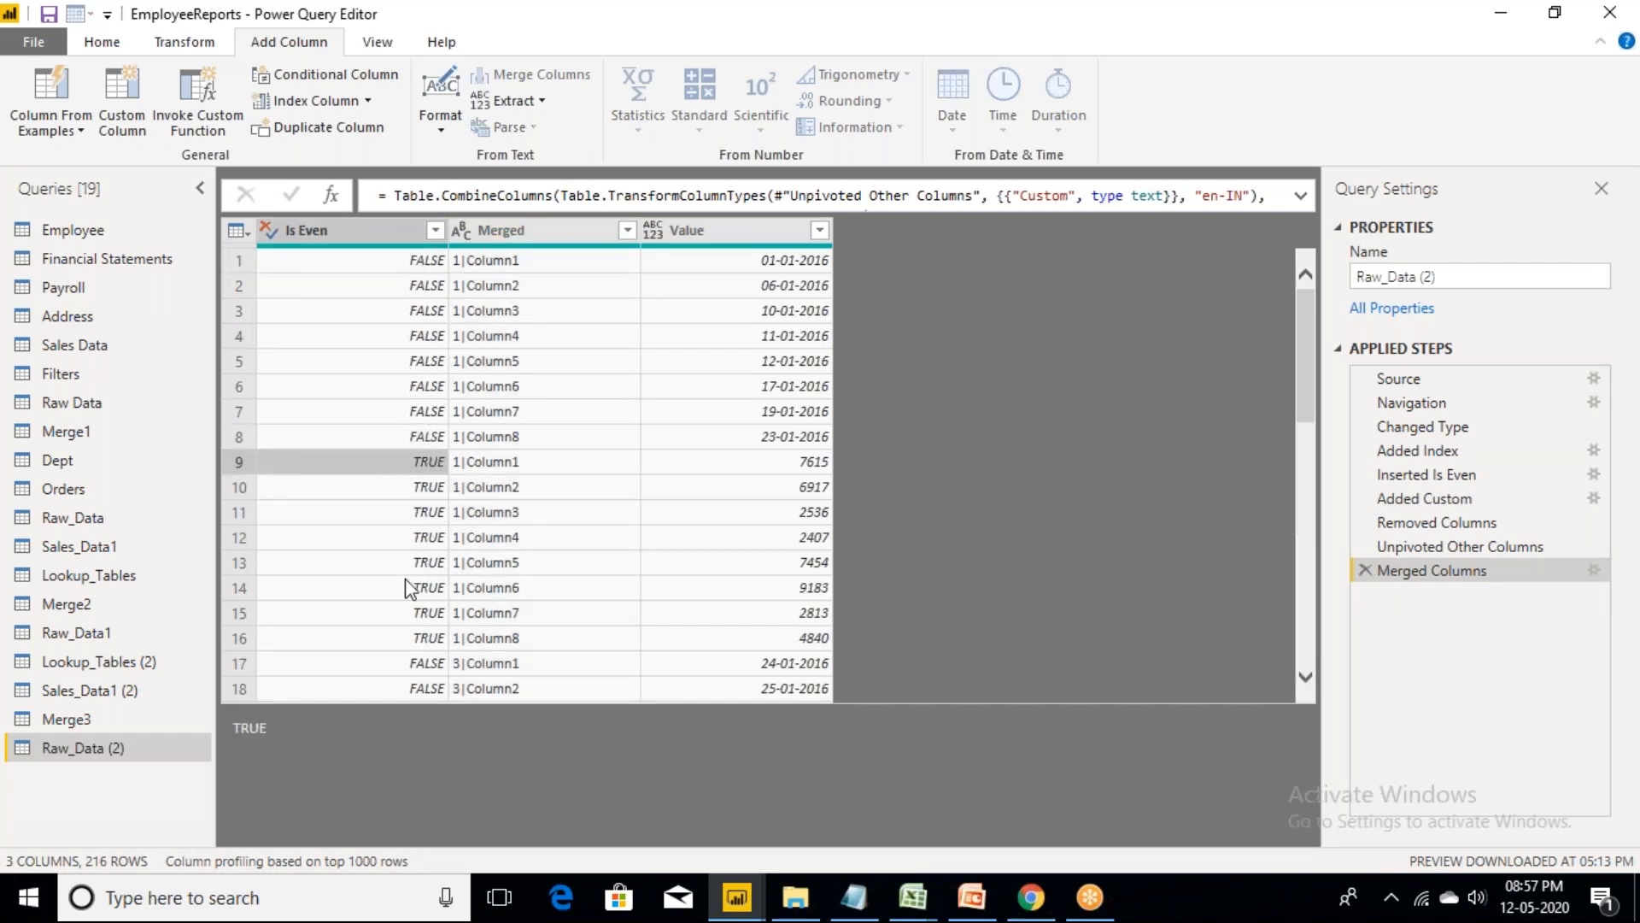
click(407, 636)
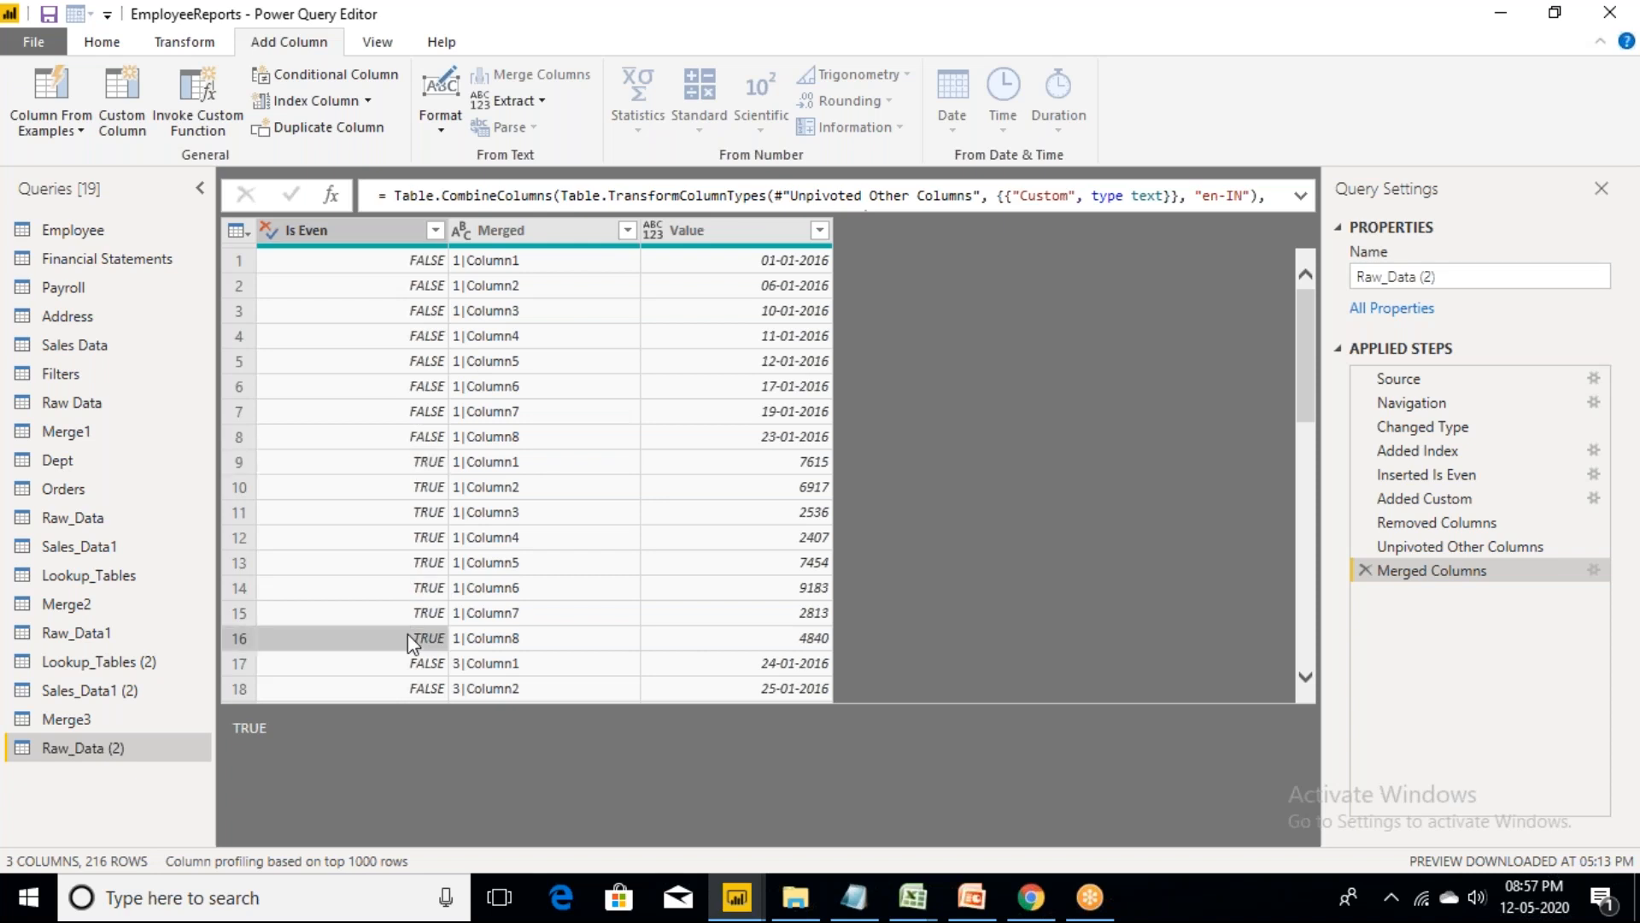
click(335, 243)
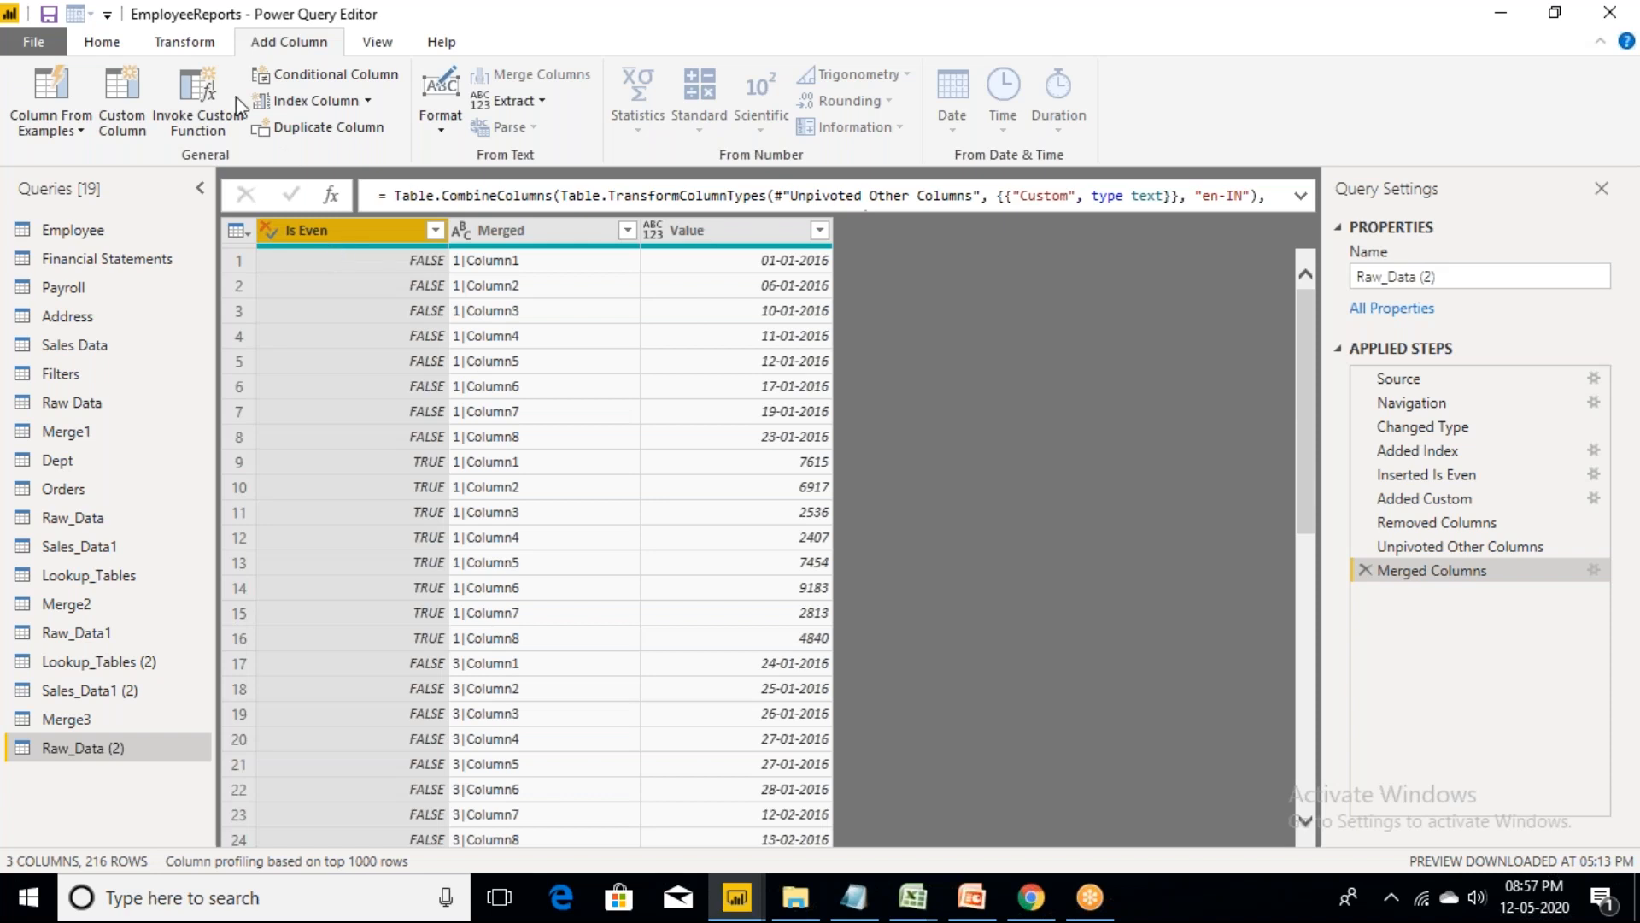
click(181, 45)
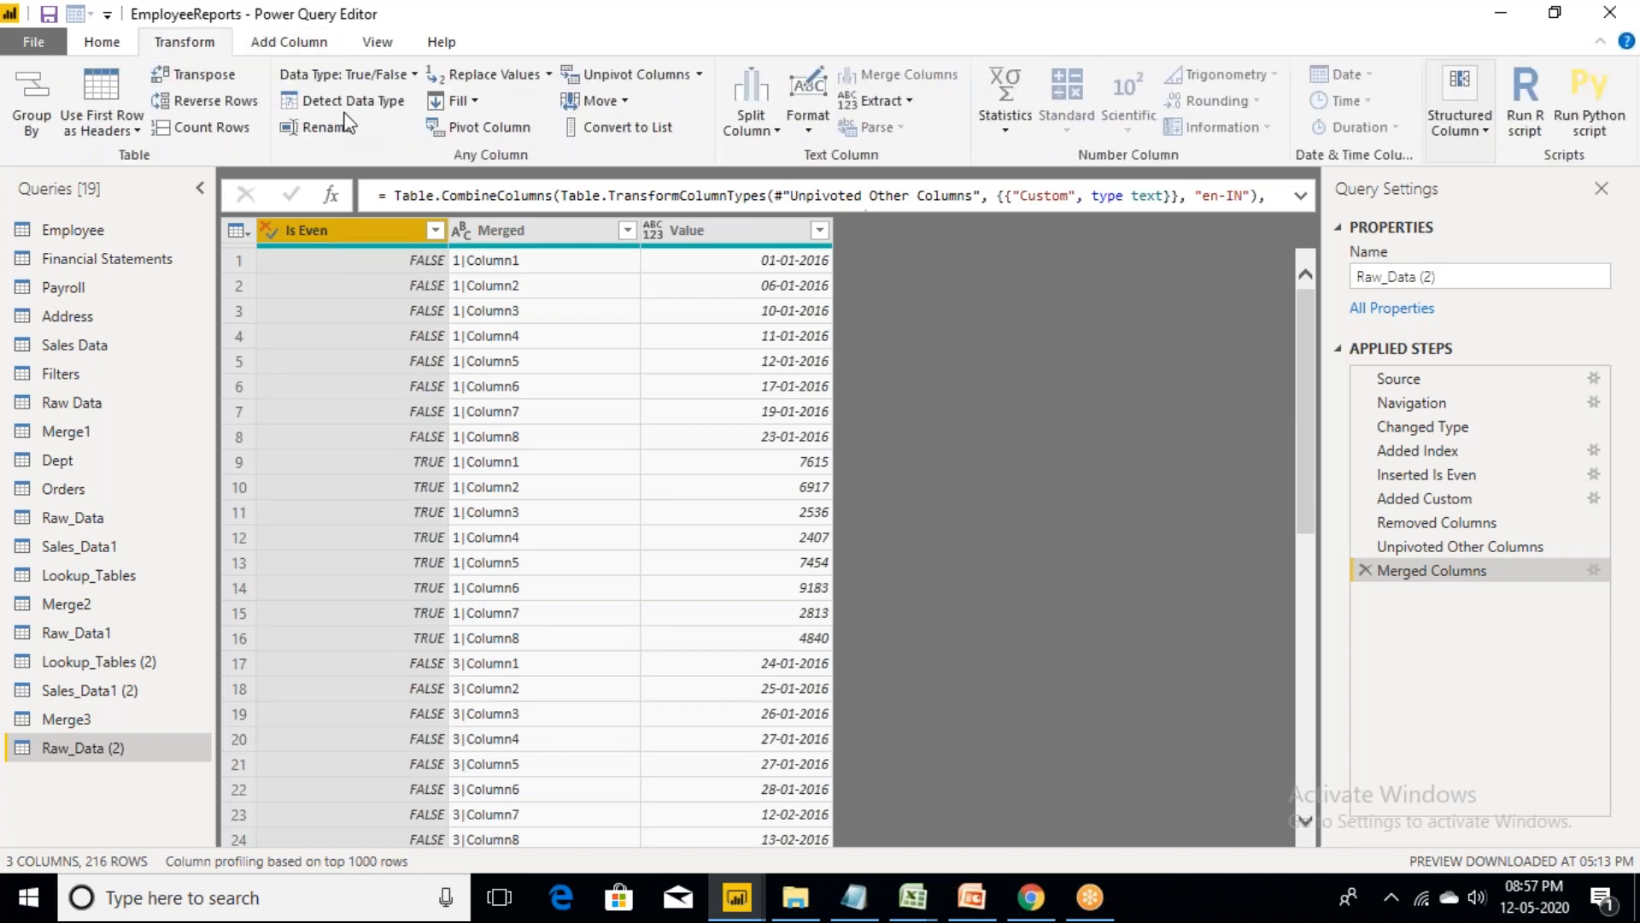
click(490, 128)
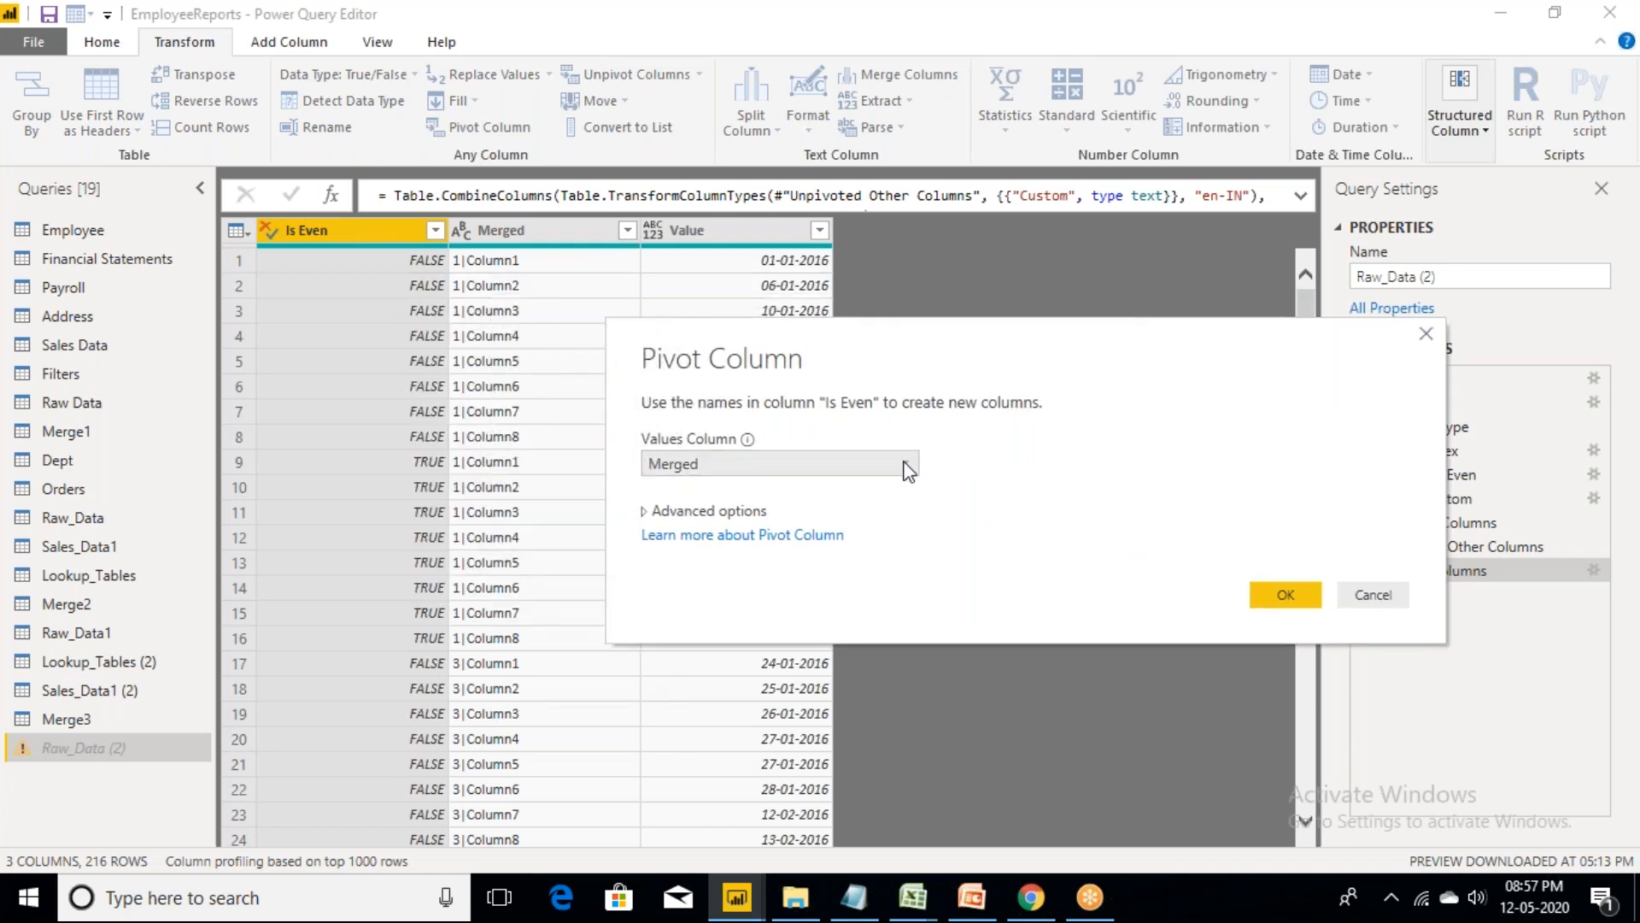
click(906, 468)
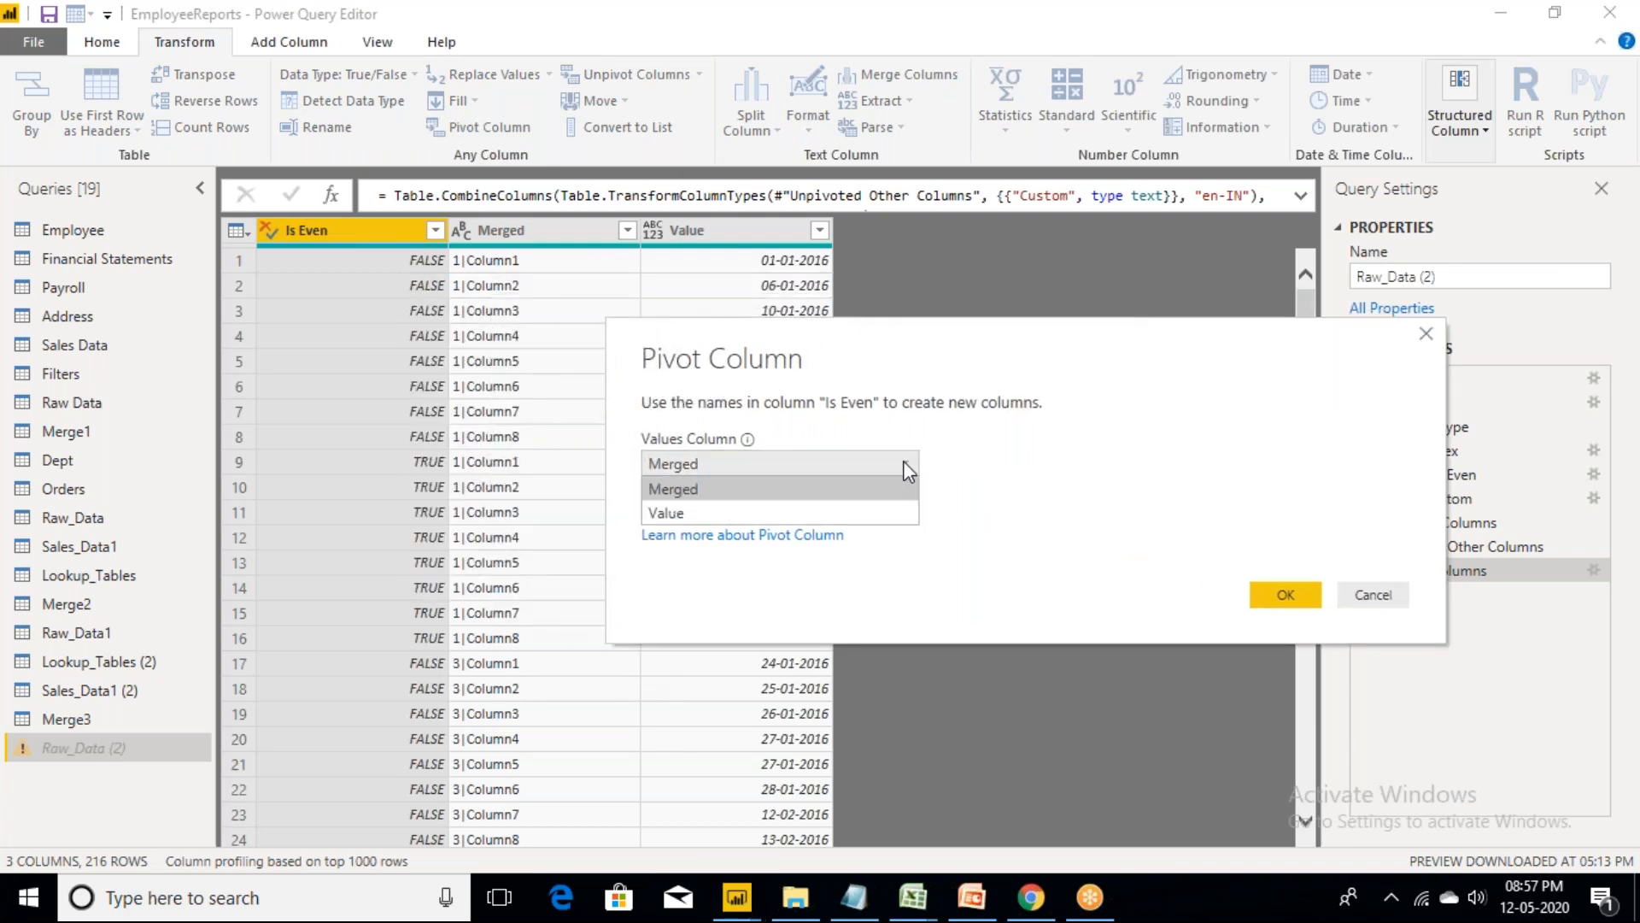
click(674, 511)
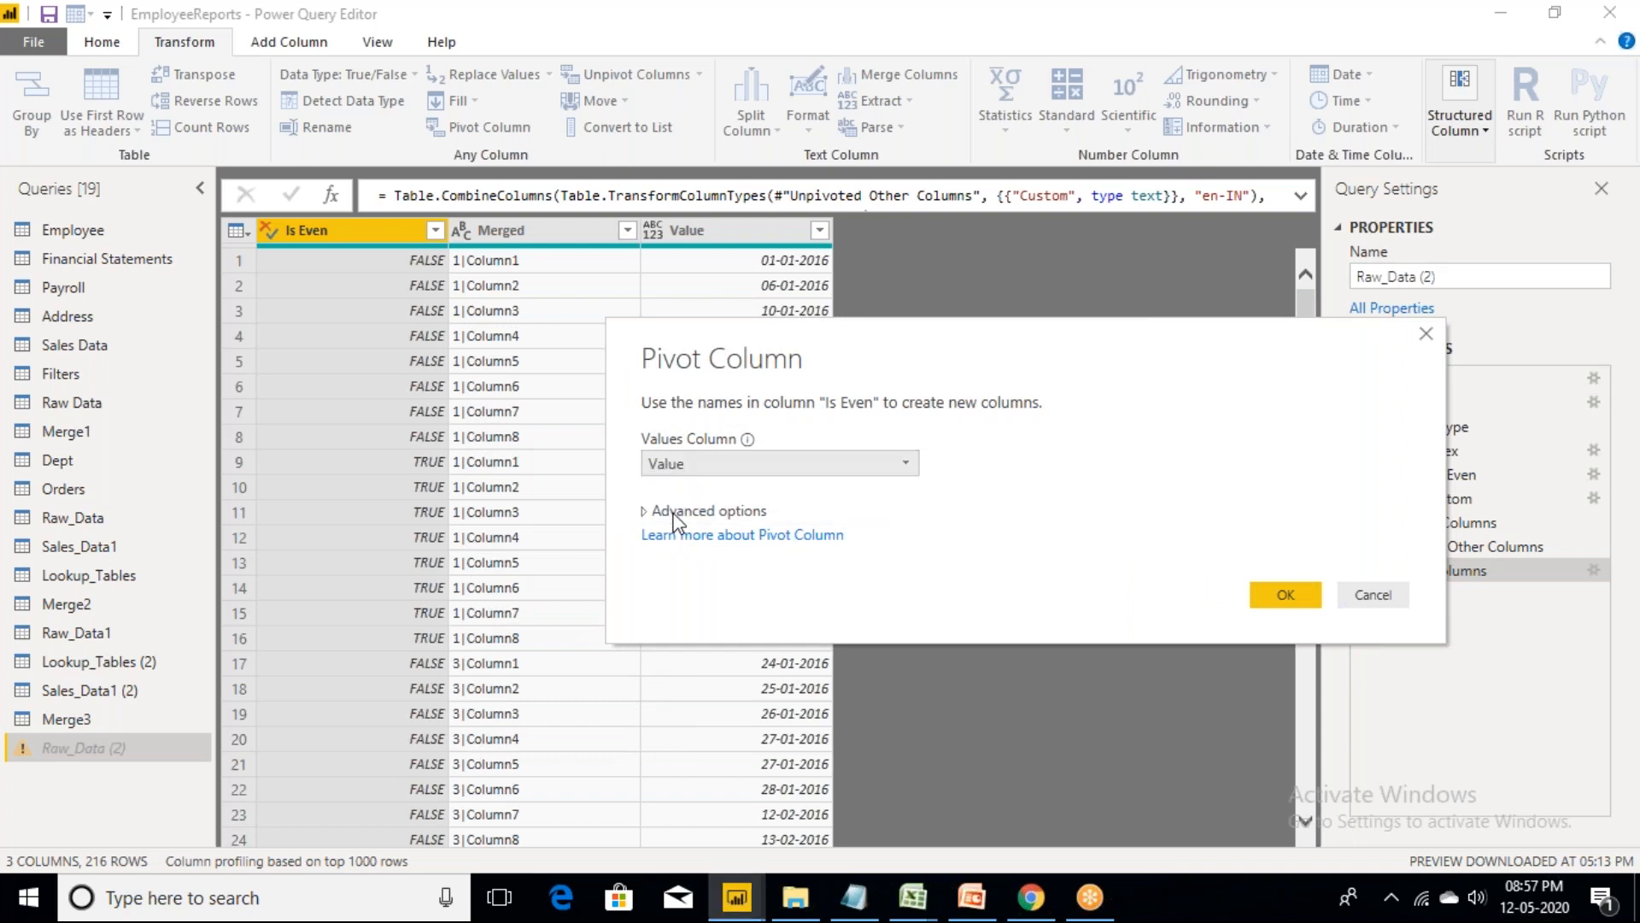
double_click(646, 514)
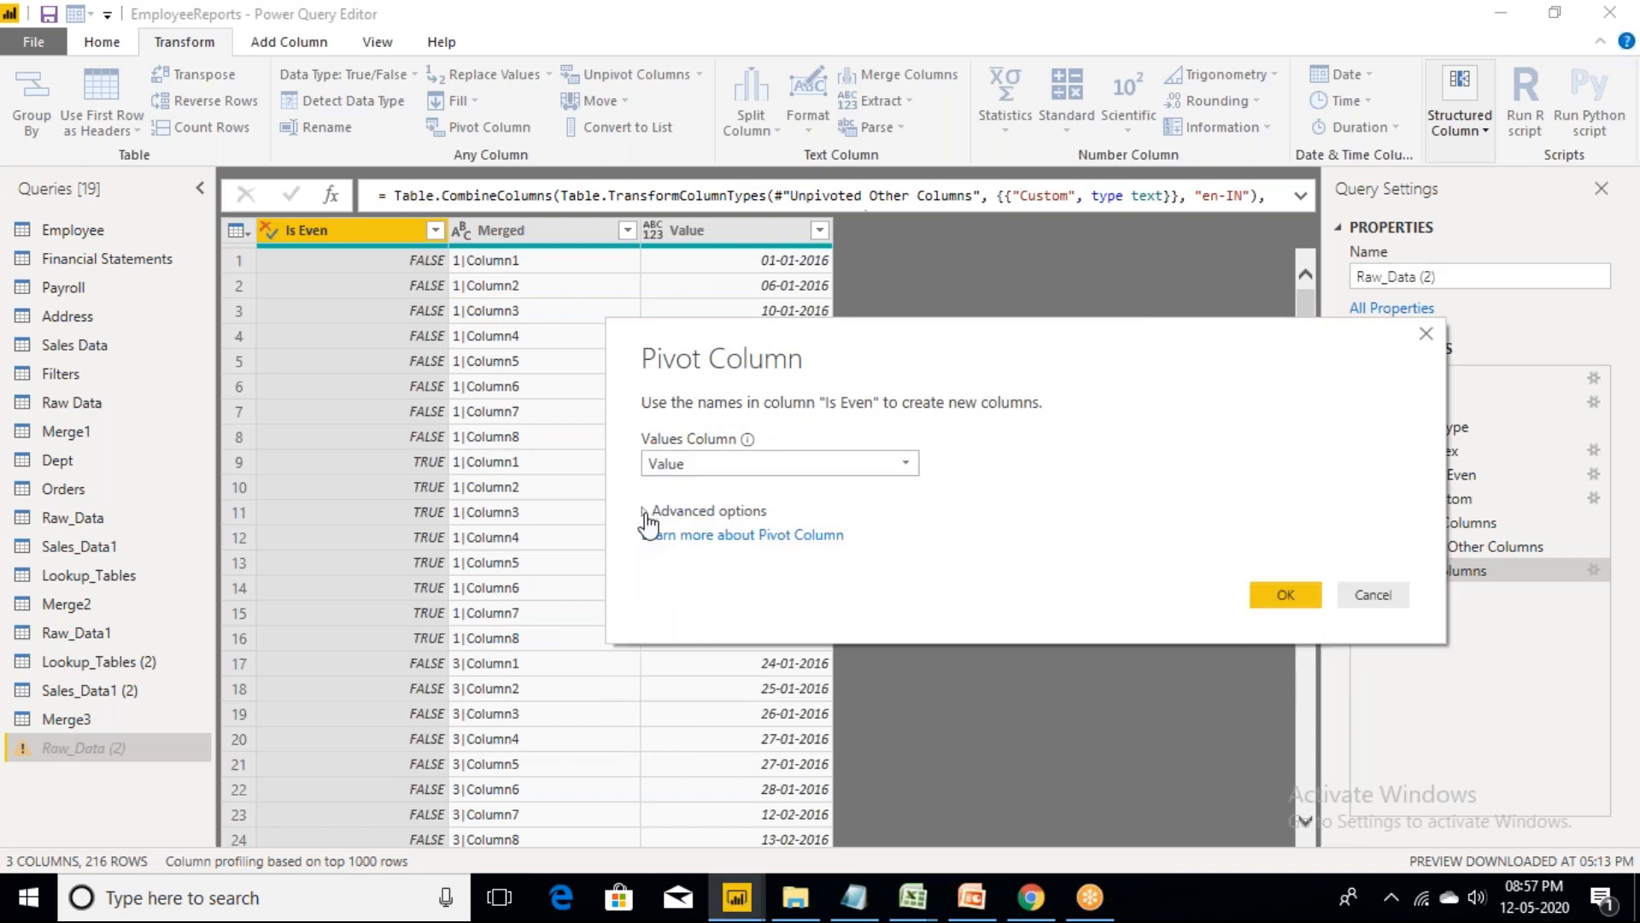
click(646, 513)
click(901, 561)
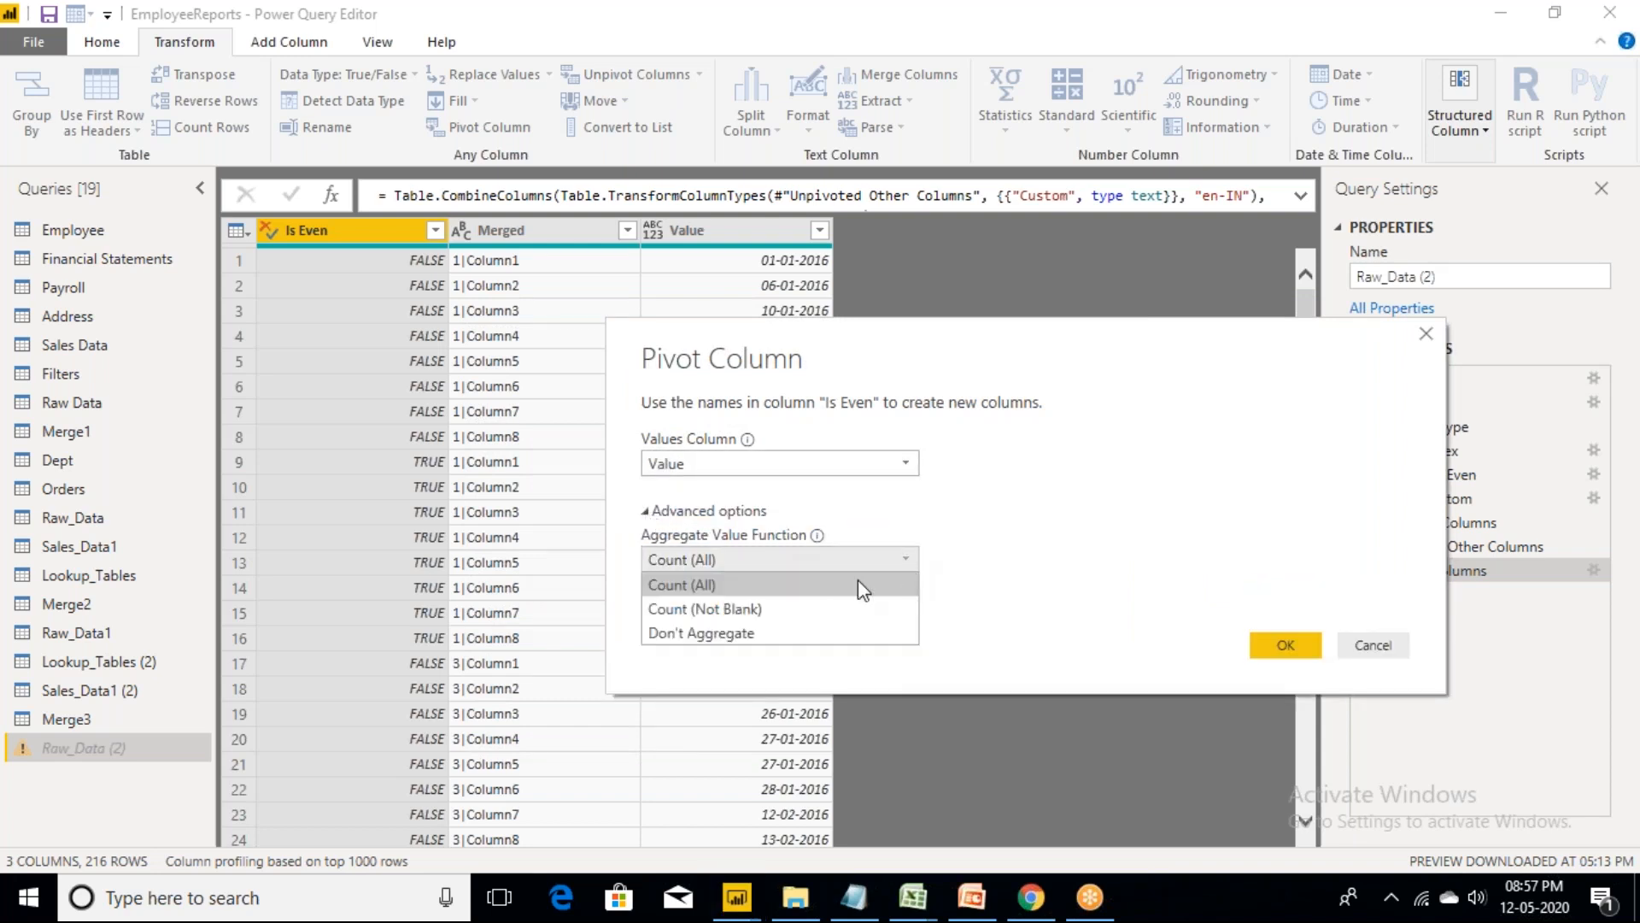
click(705, 635)
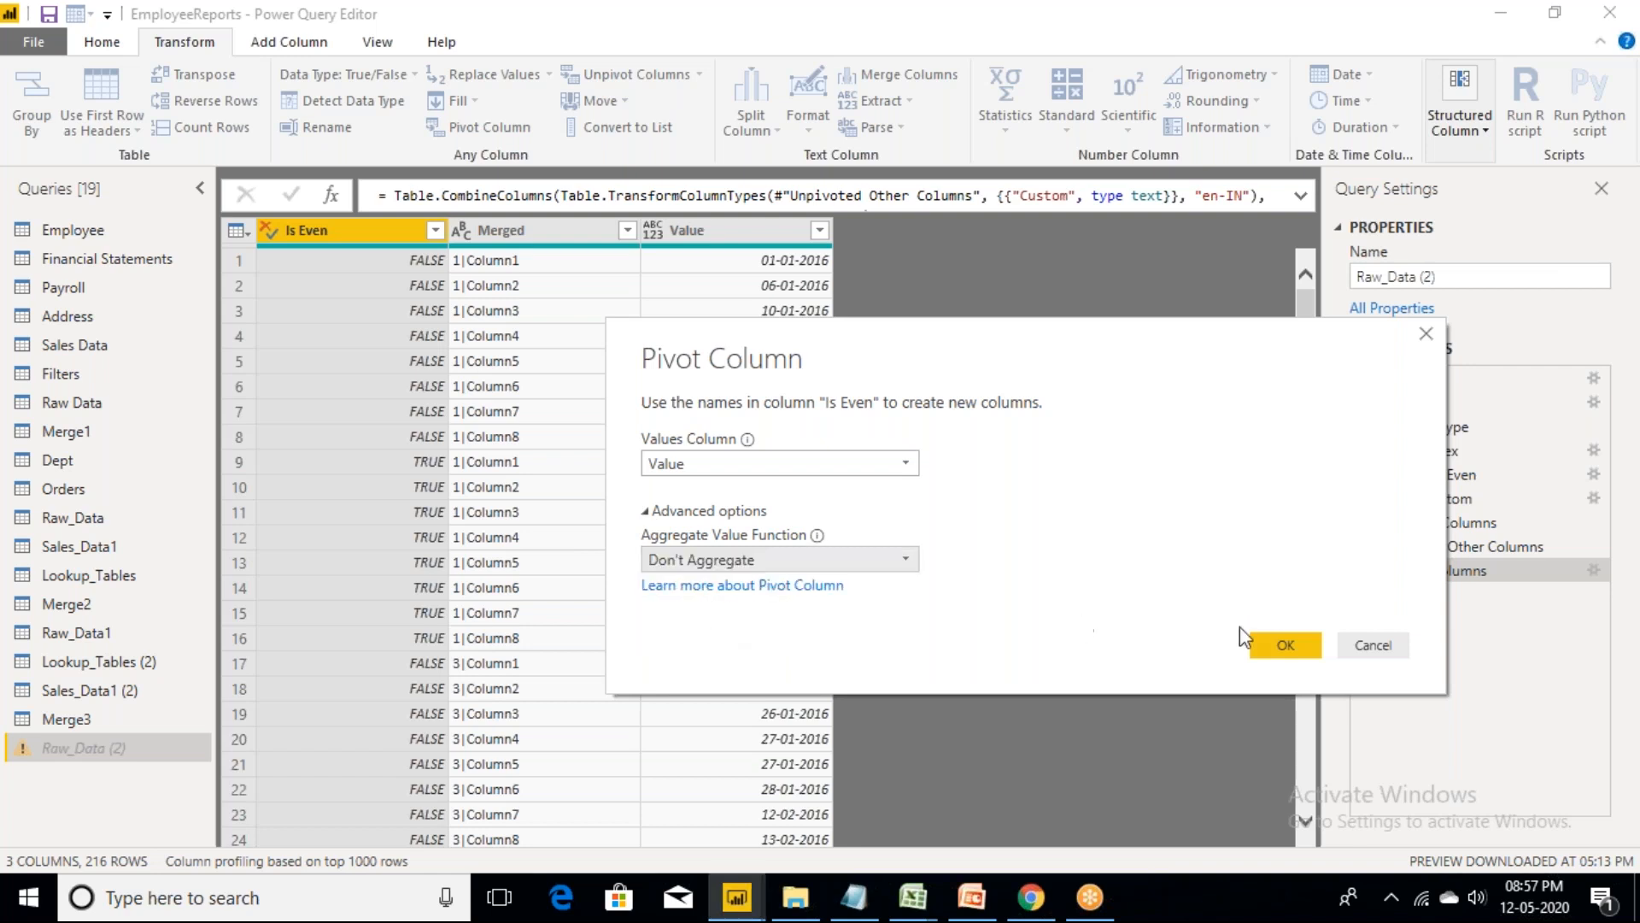
click(1285, 649)
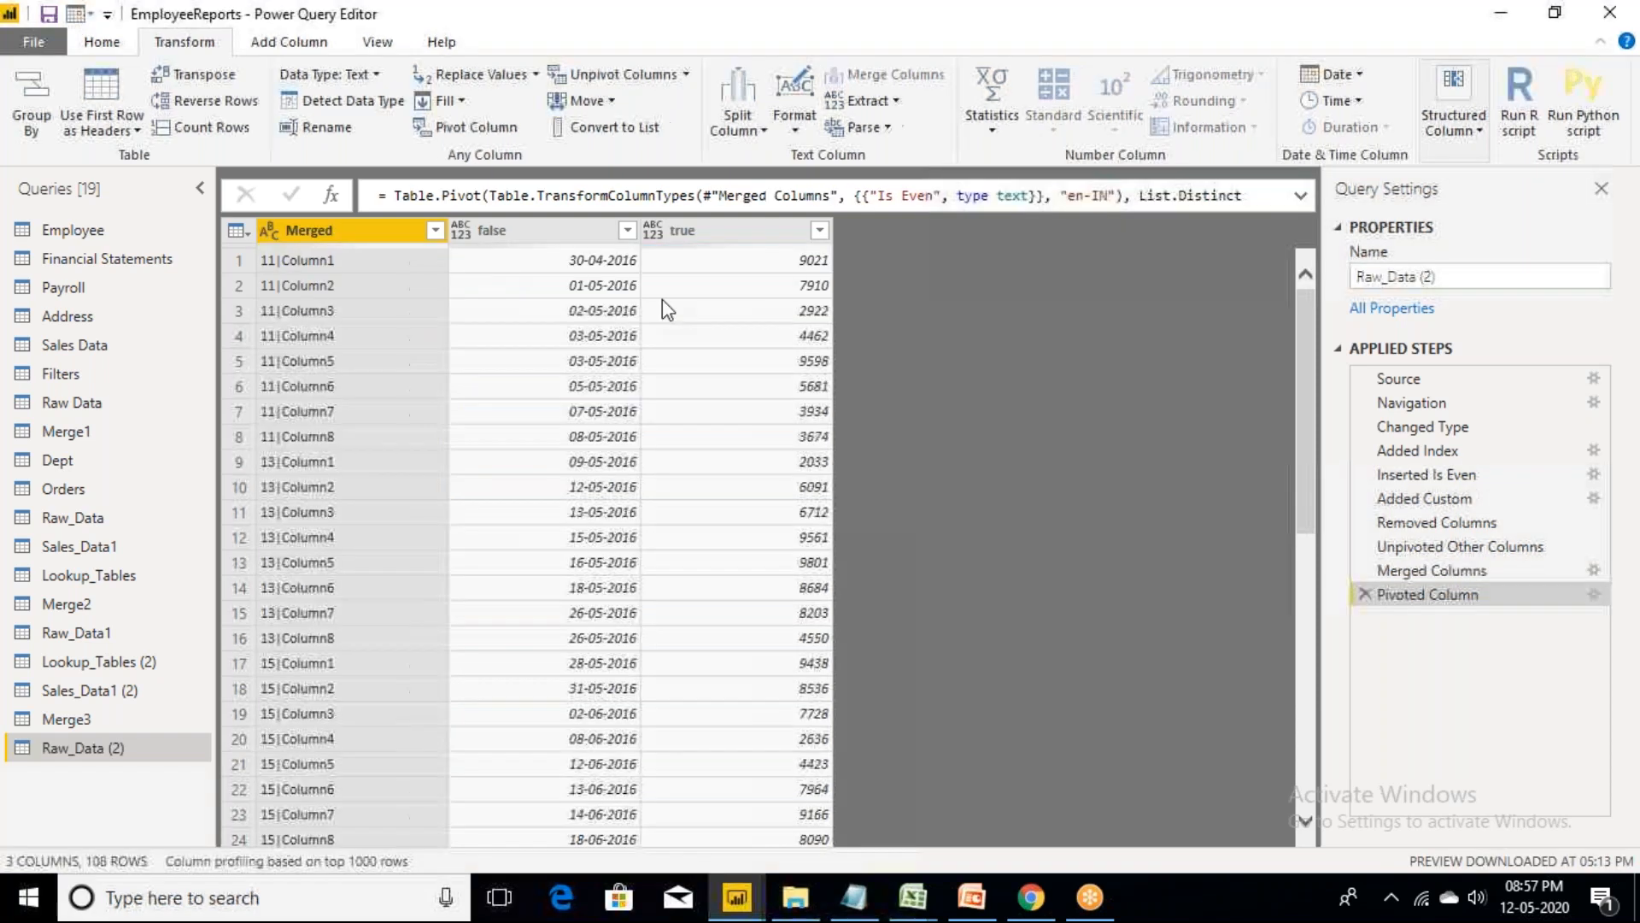
- Rename the "false" column, which holds the dates, as Date
click(551, 234)
key(BackSpace)
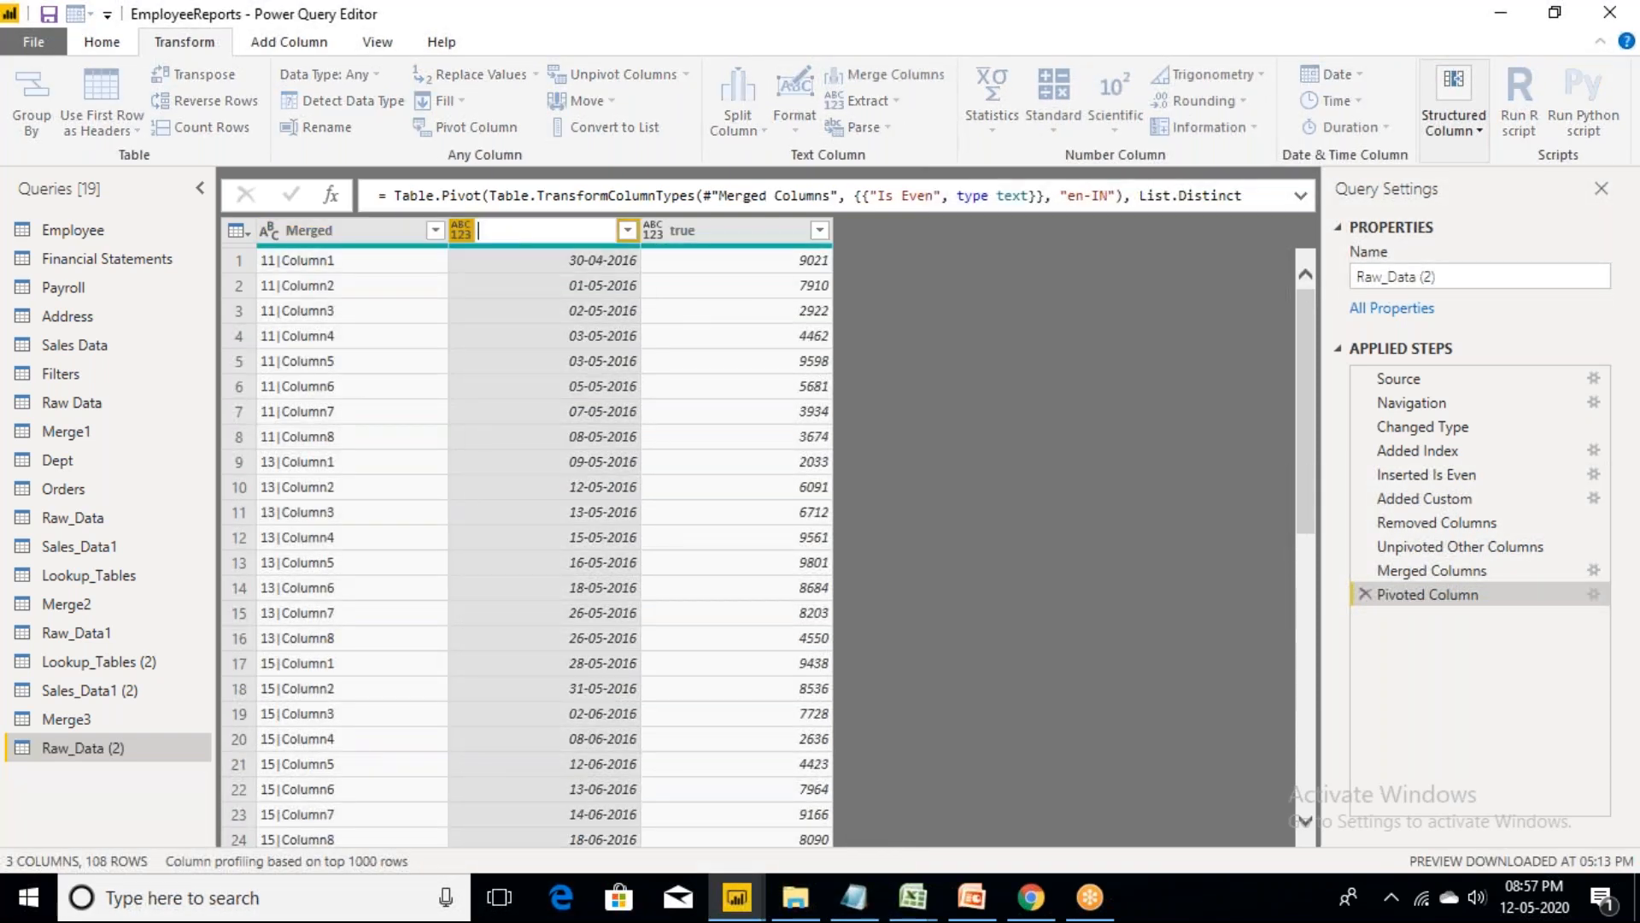
text(Date)
key(Return)
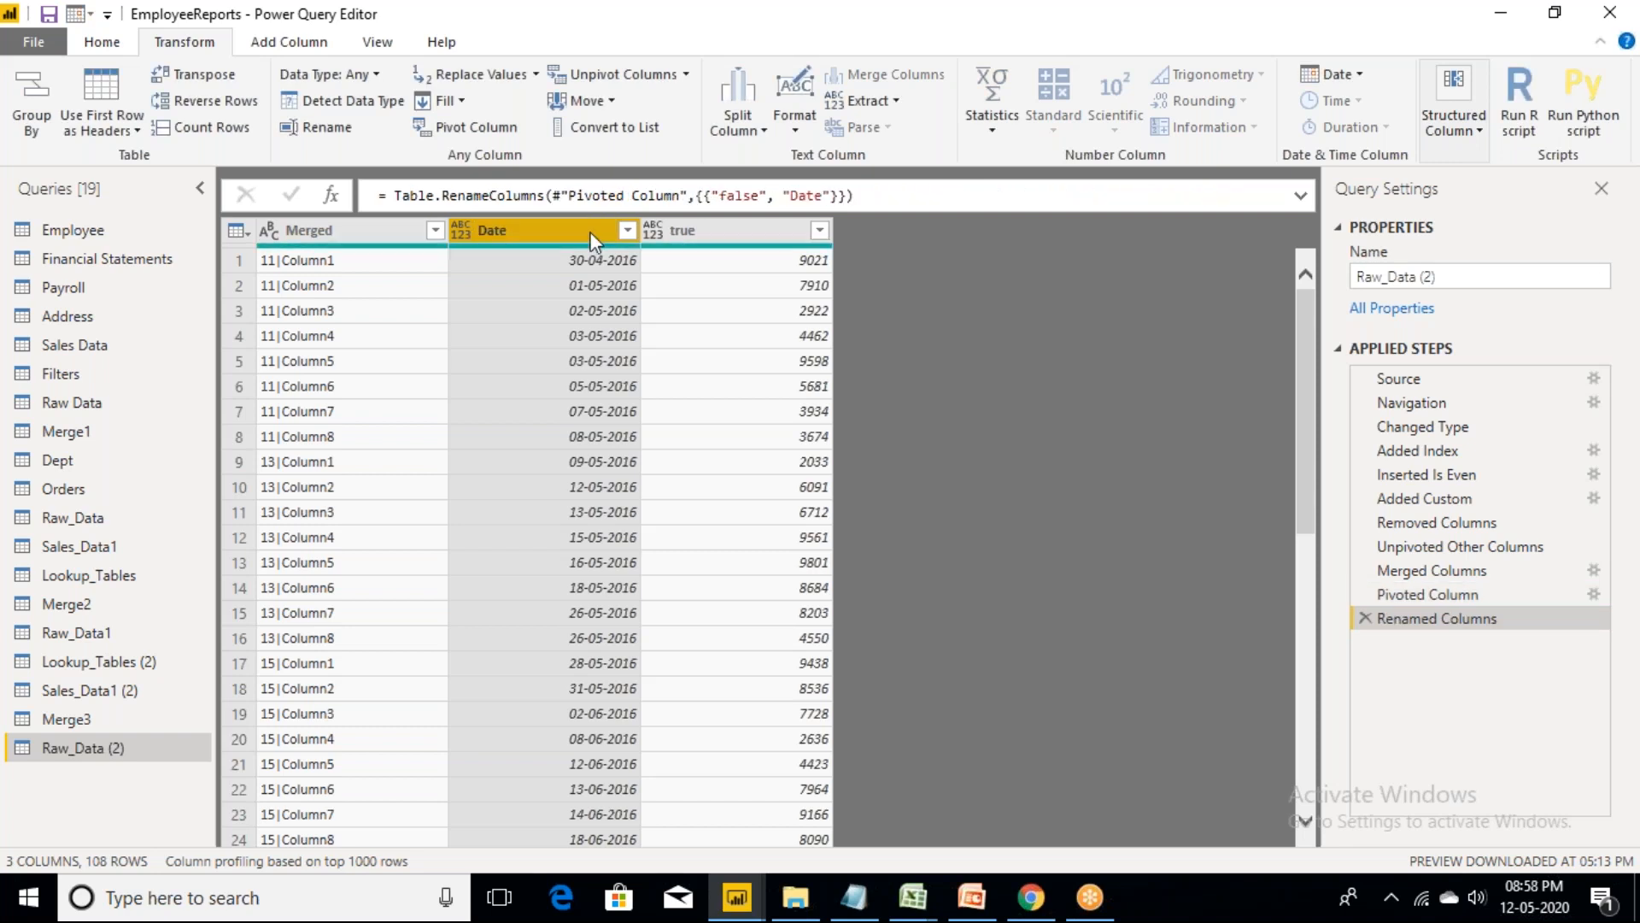
- Rename the "true" column, which holds the numbers, as Amount
double_click(727, 245)
key(BackSpace)
key(BackSpace)
key(BackSpace)
key(BackSpace)
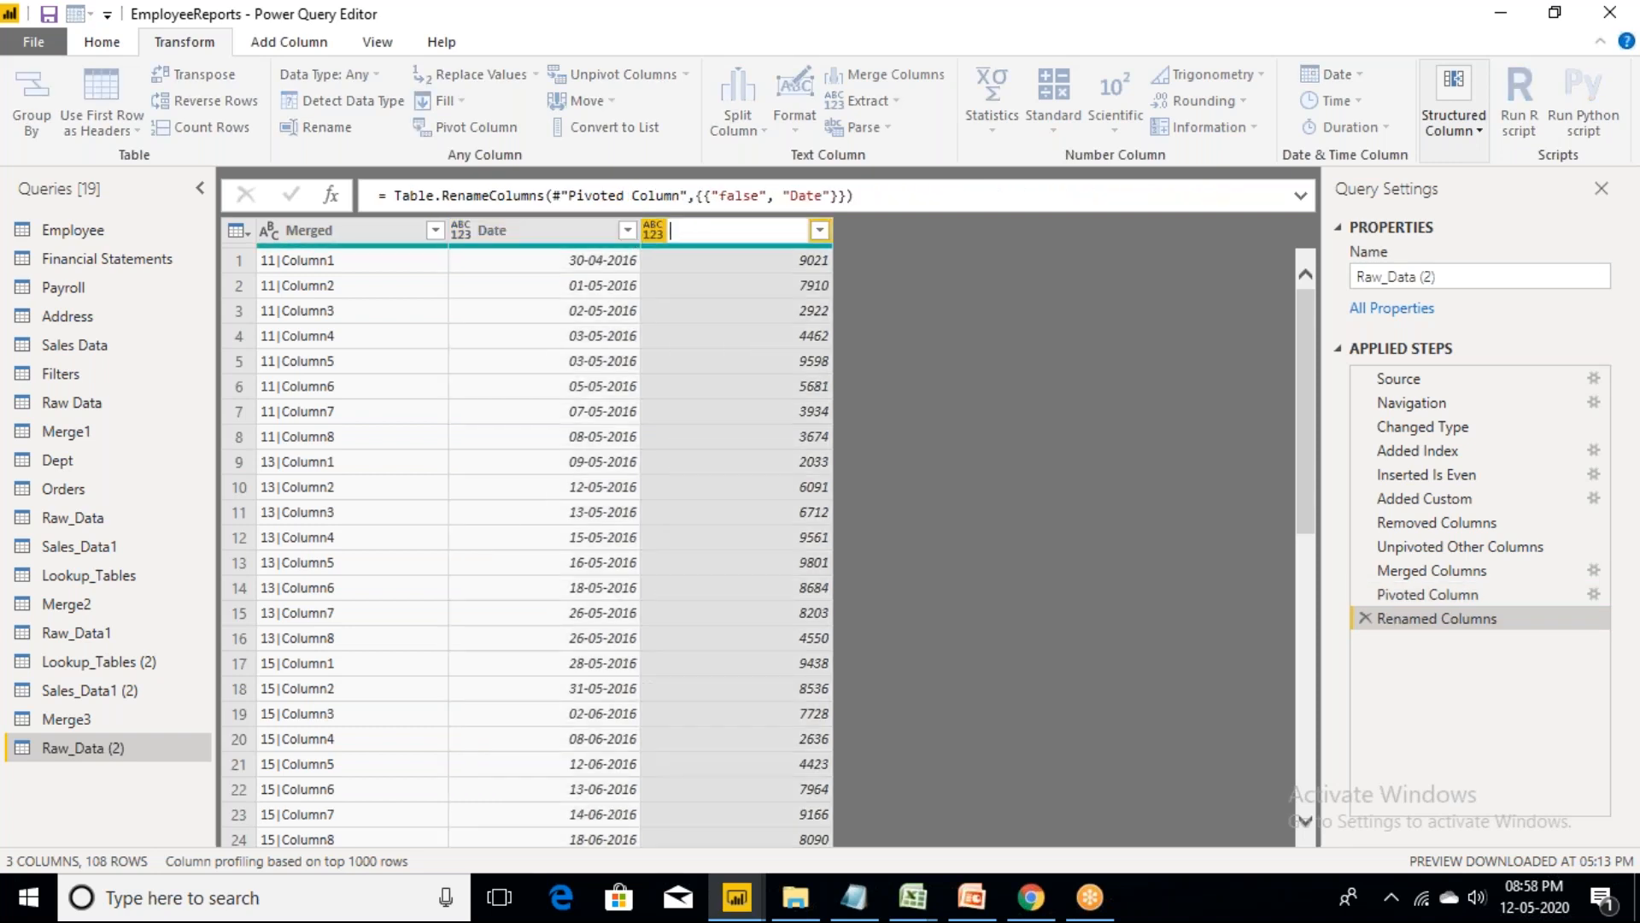
text(Amount)
key(Escape)
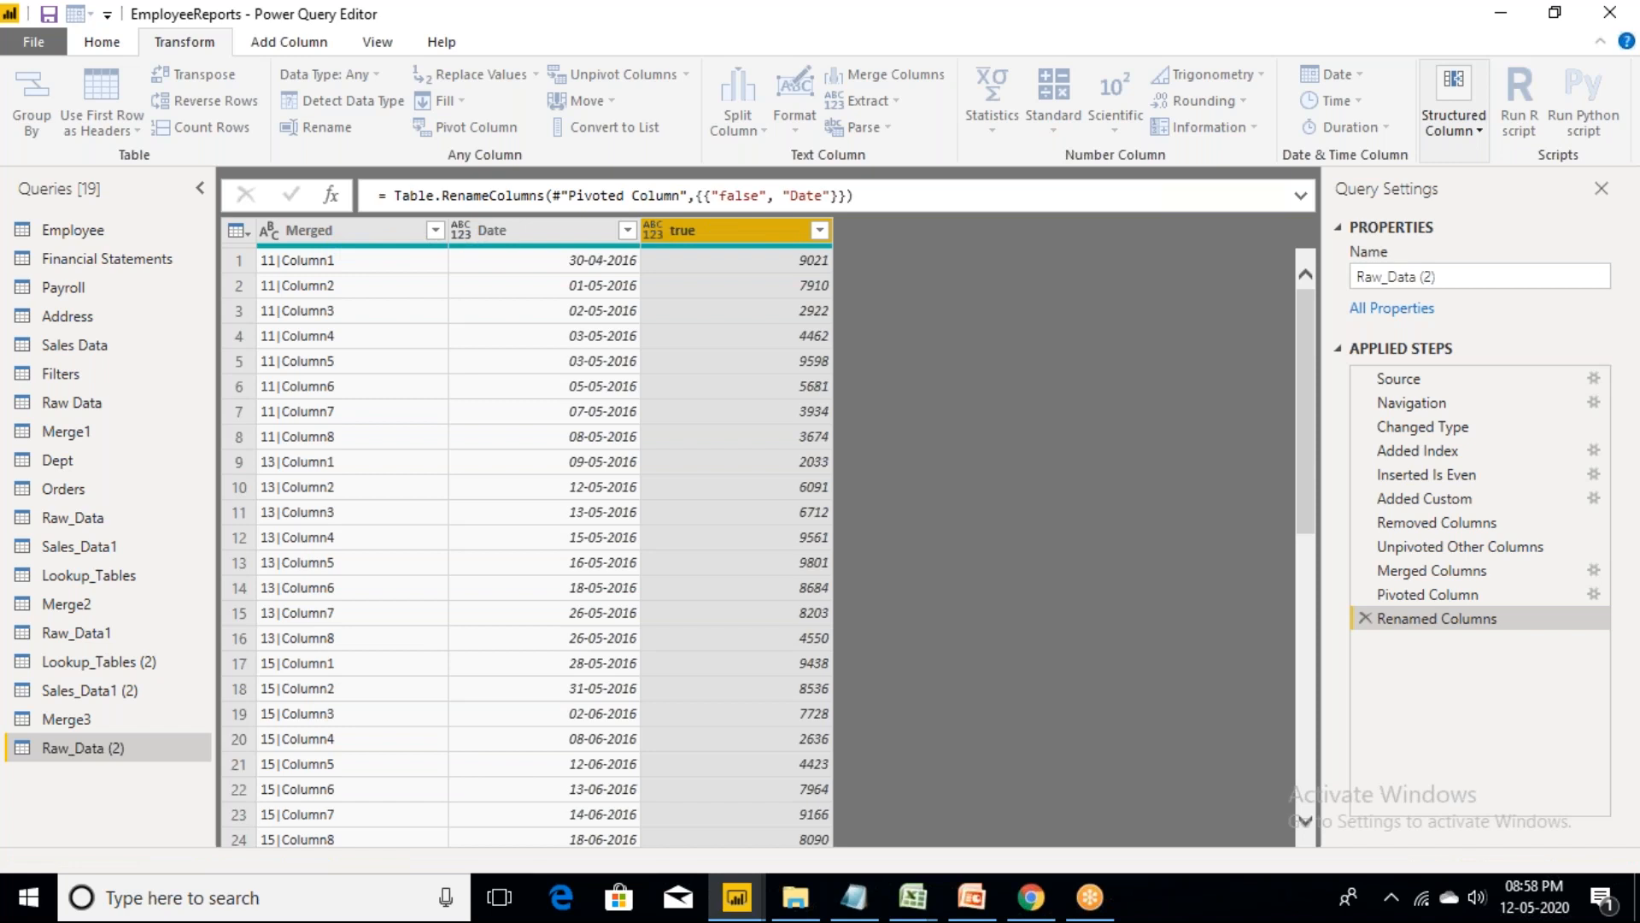
- Remove the Merged column so the query keeps only the Date and Amount columns
right_click(367, 232)
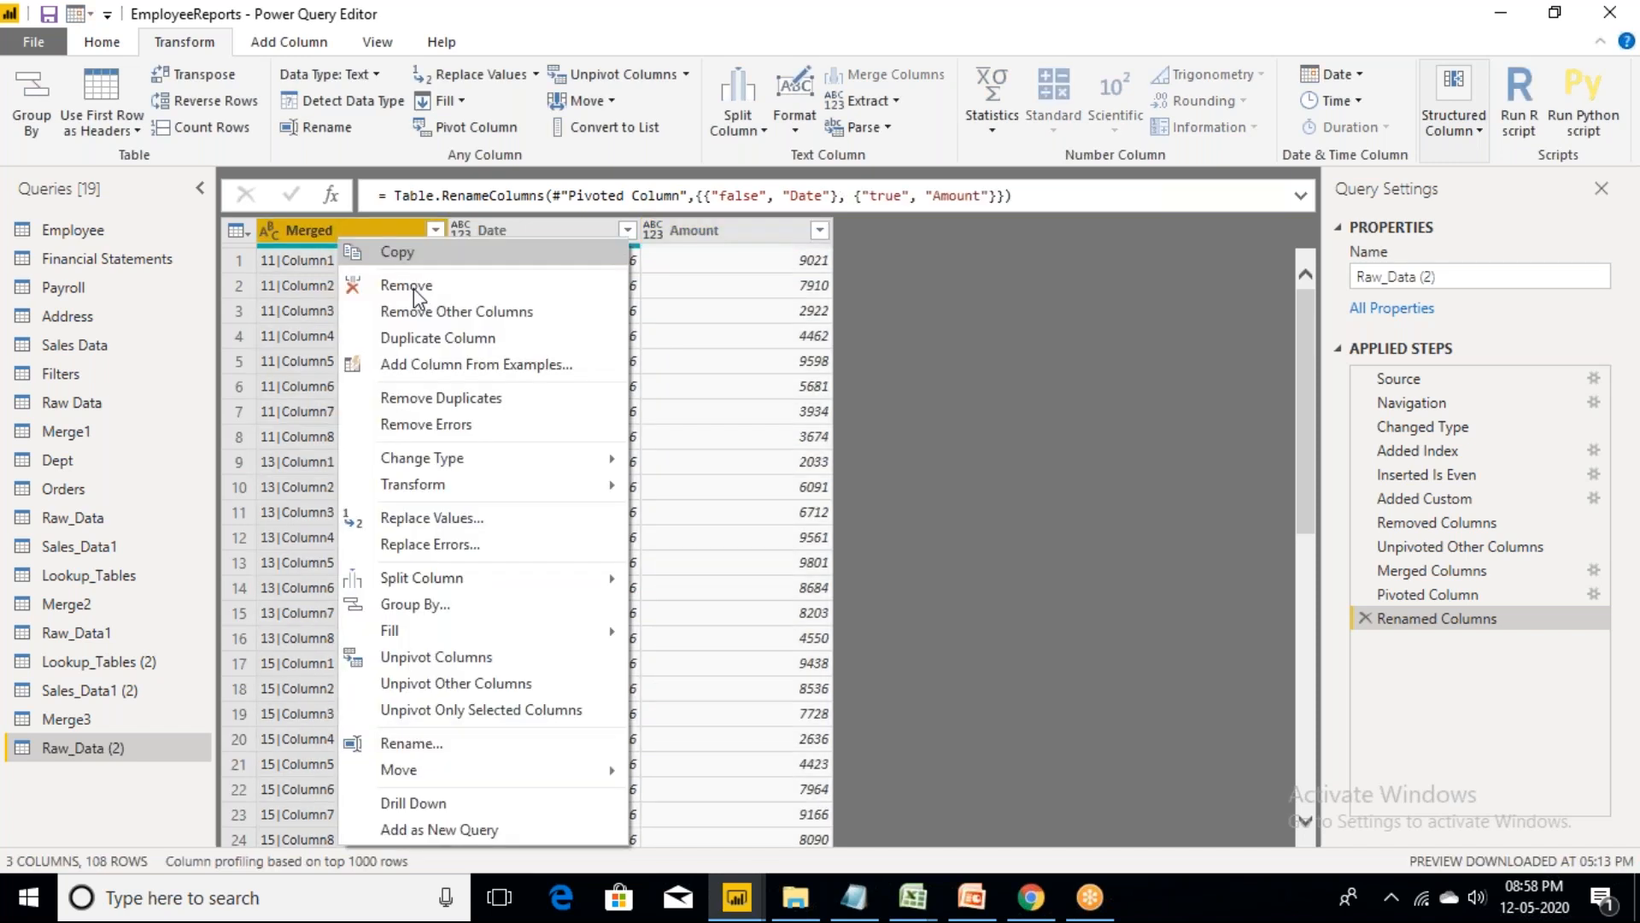
click(853, 683)
key(Delete)
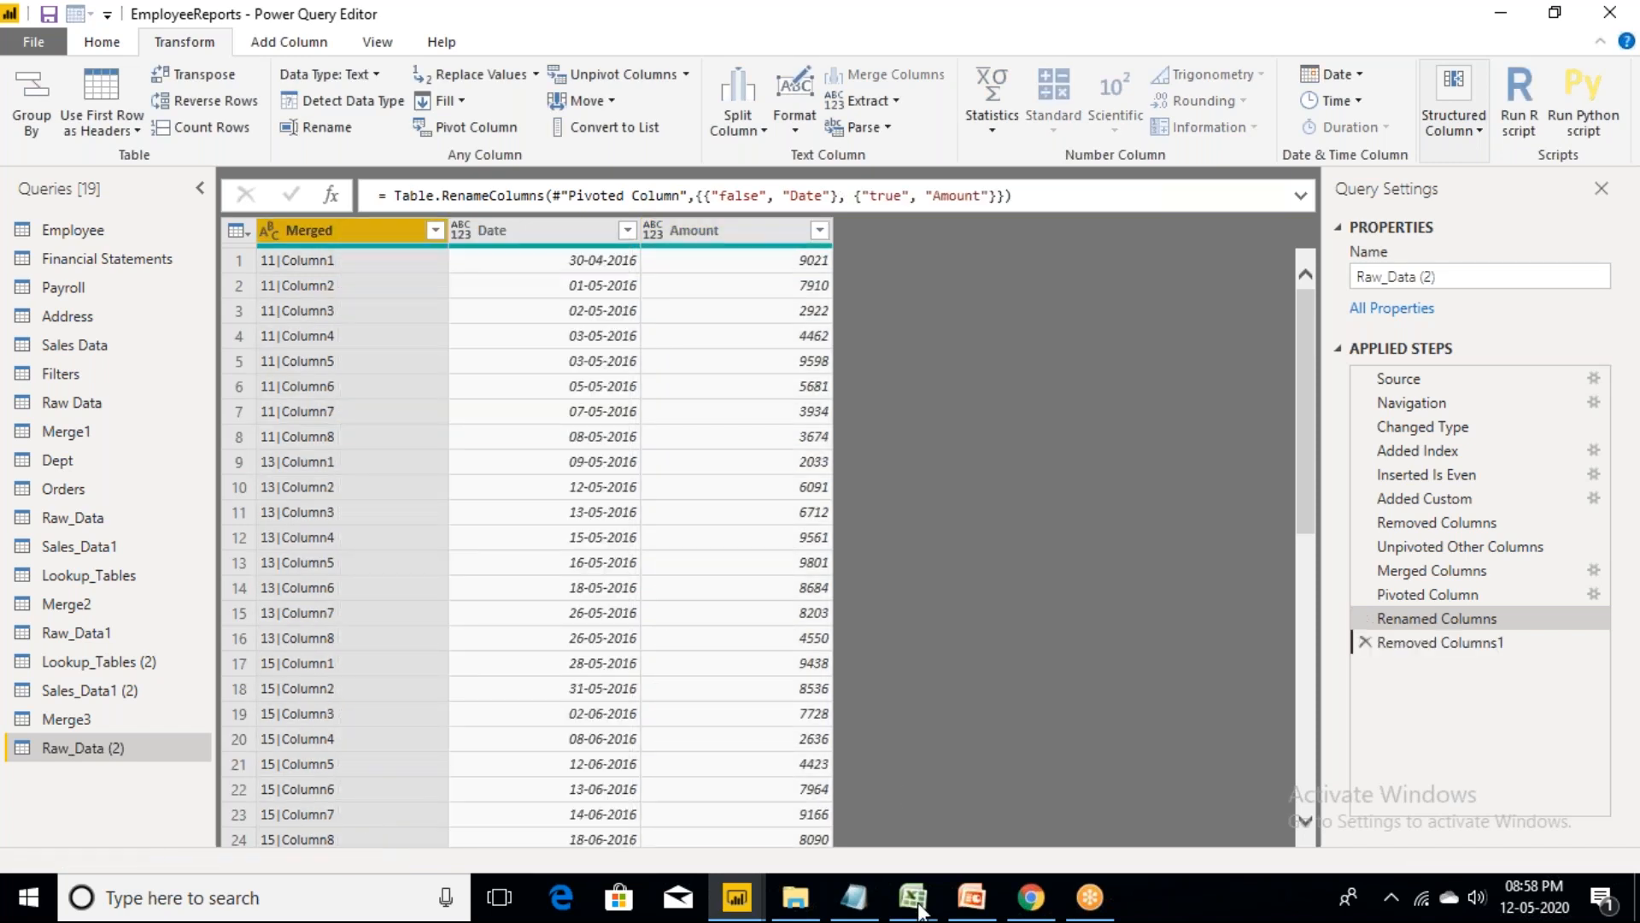
- Switch to the Excel workbook "5. Rows to Columnar Data Set" to examine its Date and Amount table, and return to Power Query Editor
mouse_move(913, 897)
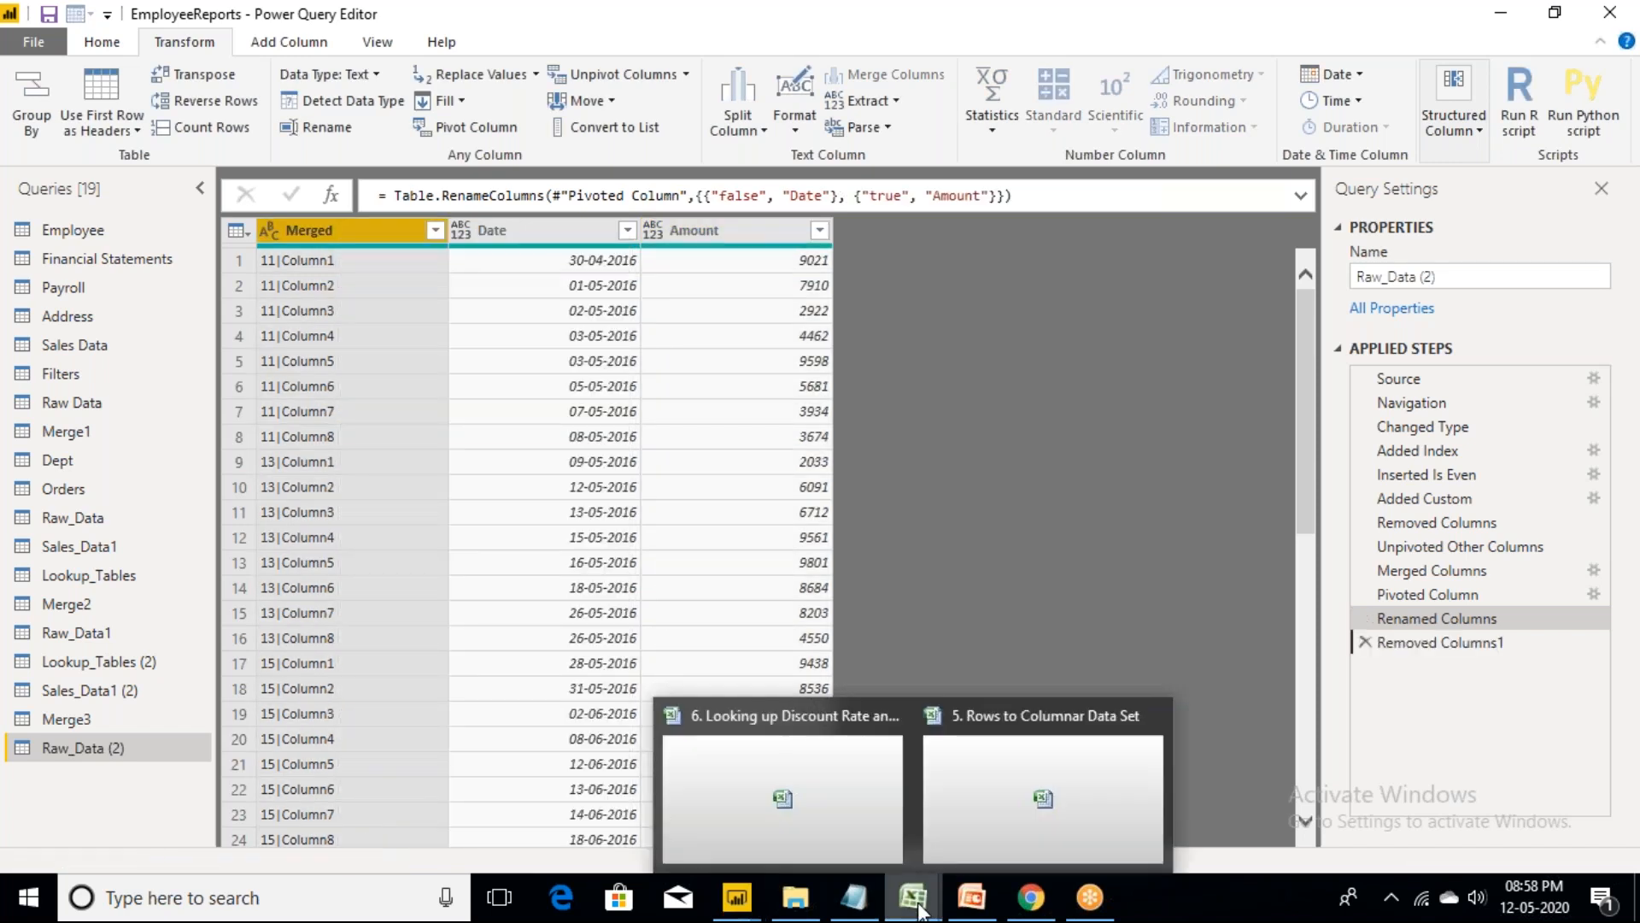
click(1029, 817)
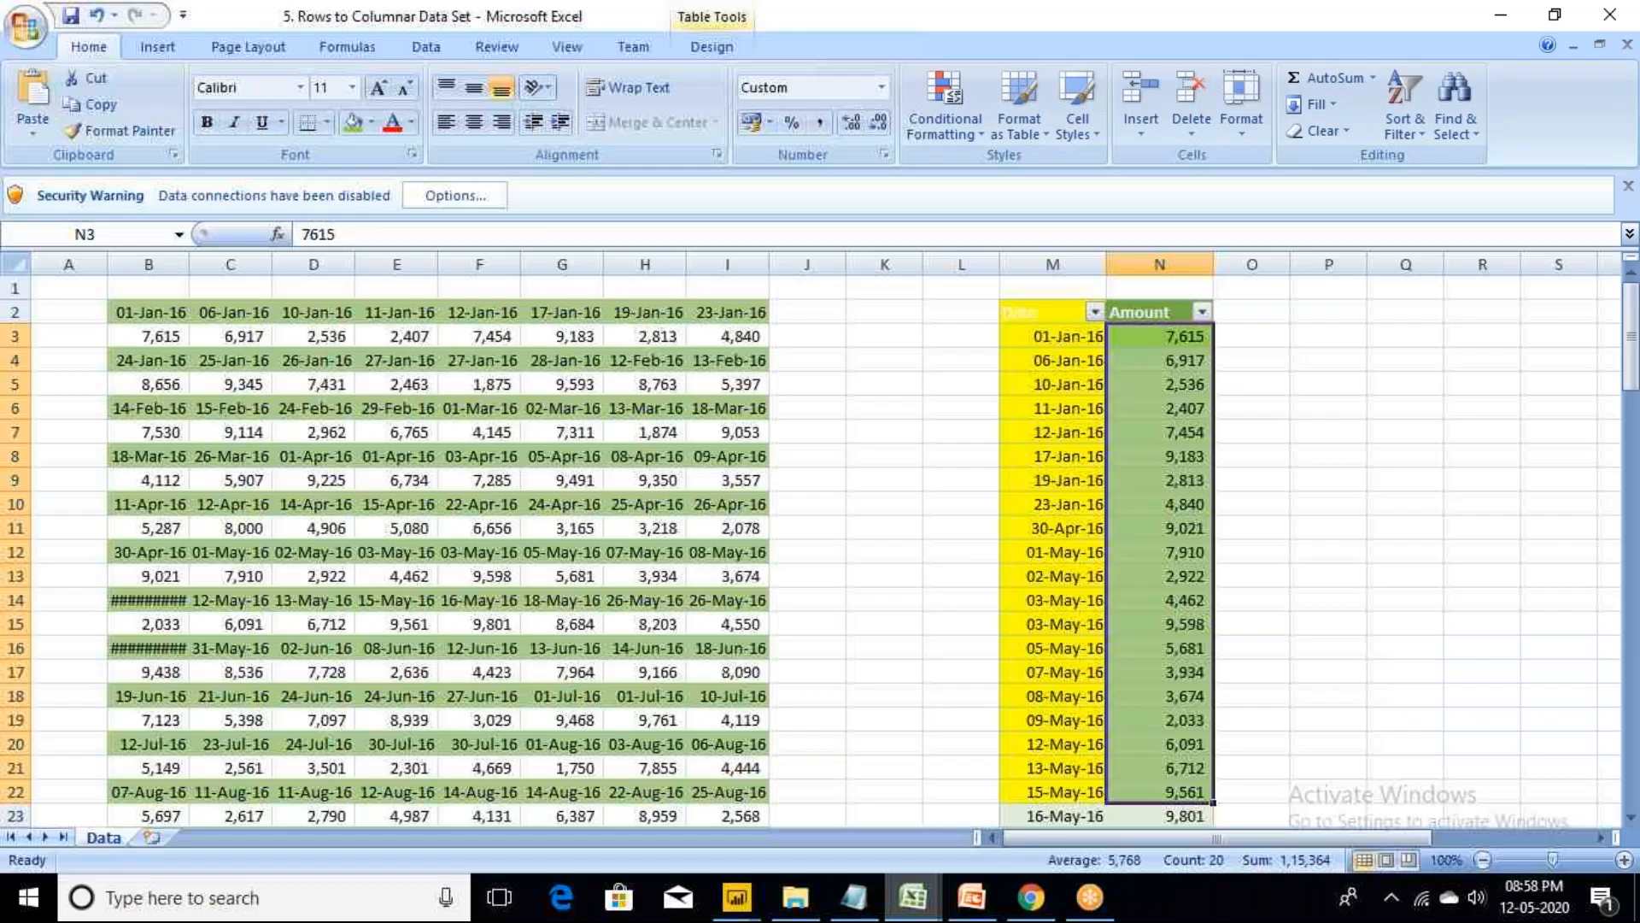
click(1506, 15)
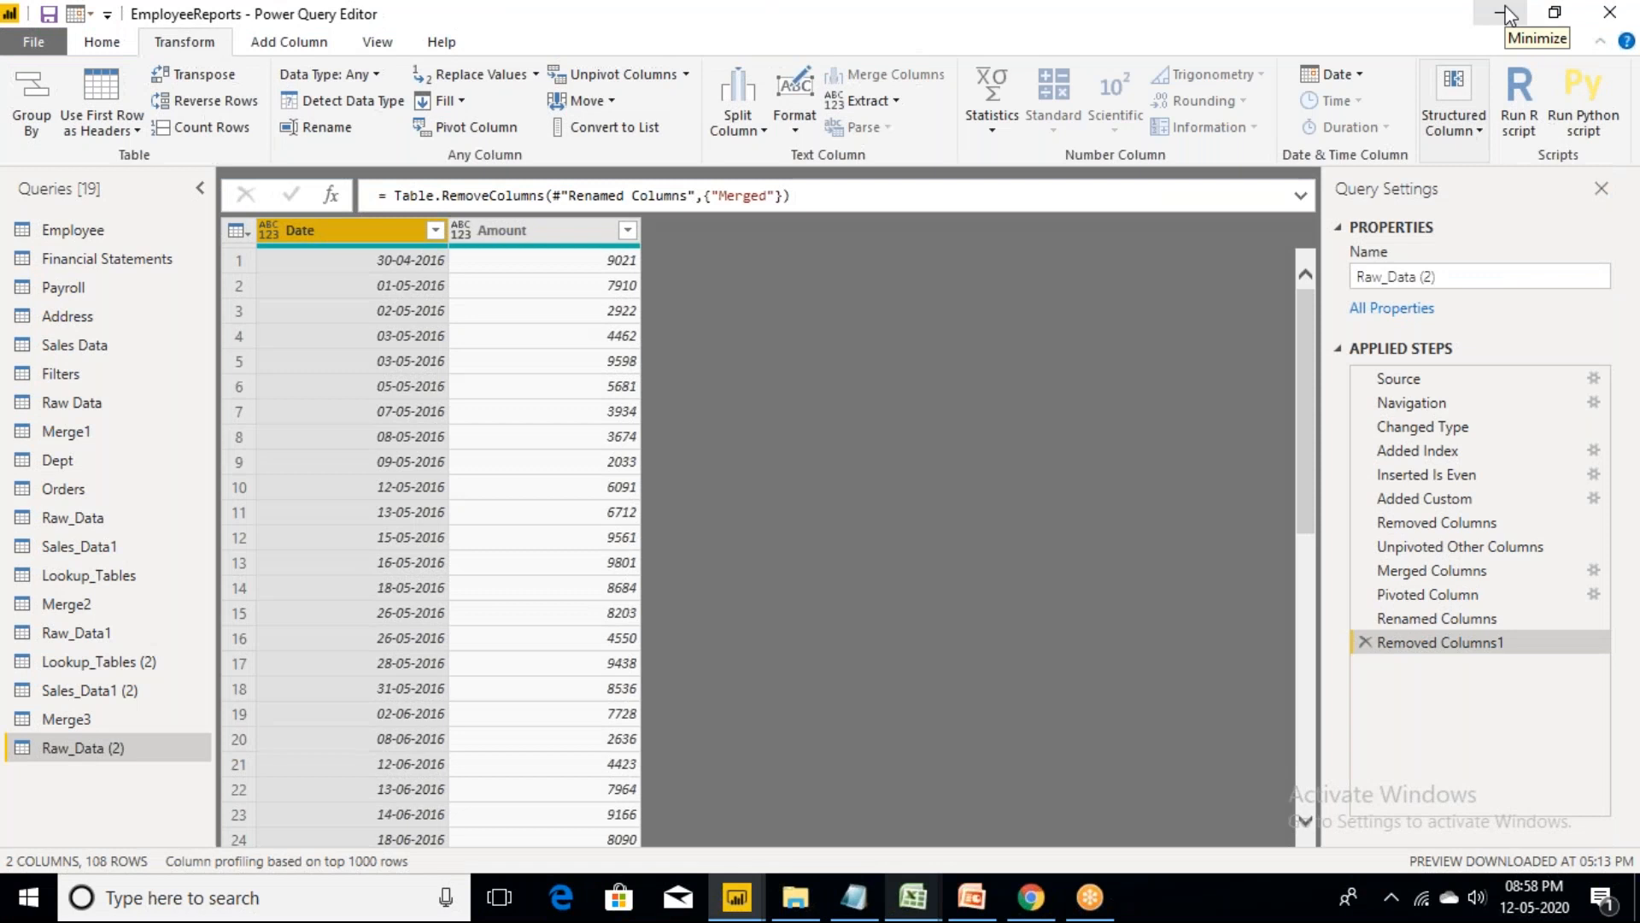
- Recheck the Date and Amount table in the Excel workbook, and sort the query's Date column in ascending order
click(912, 897)
click(981, 849)
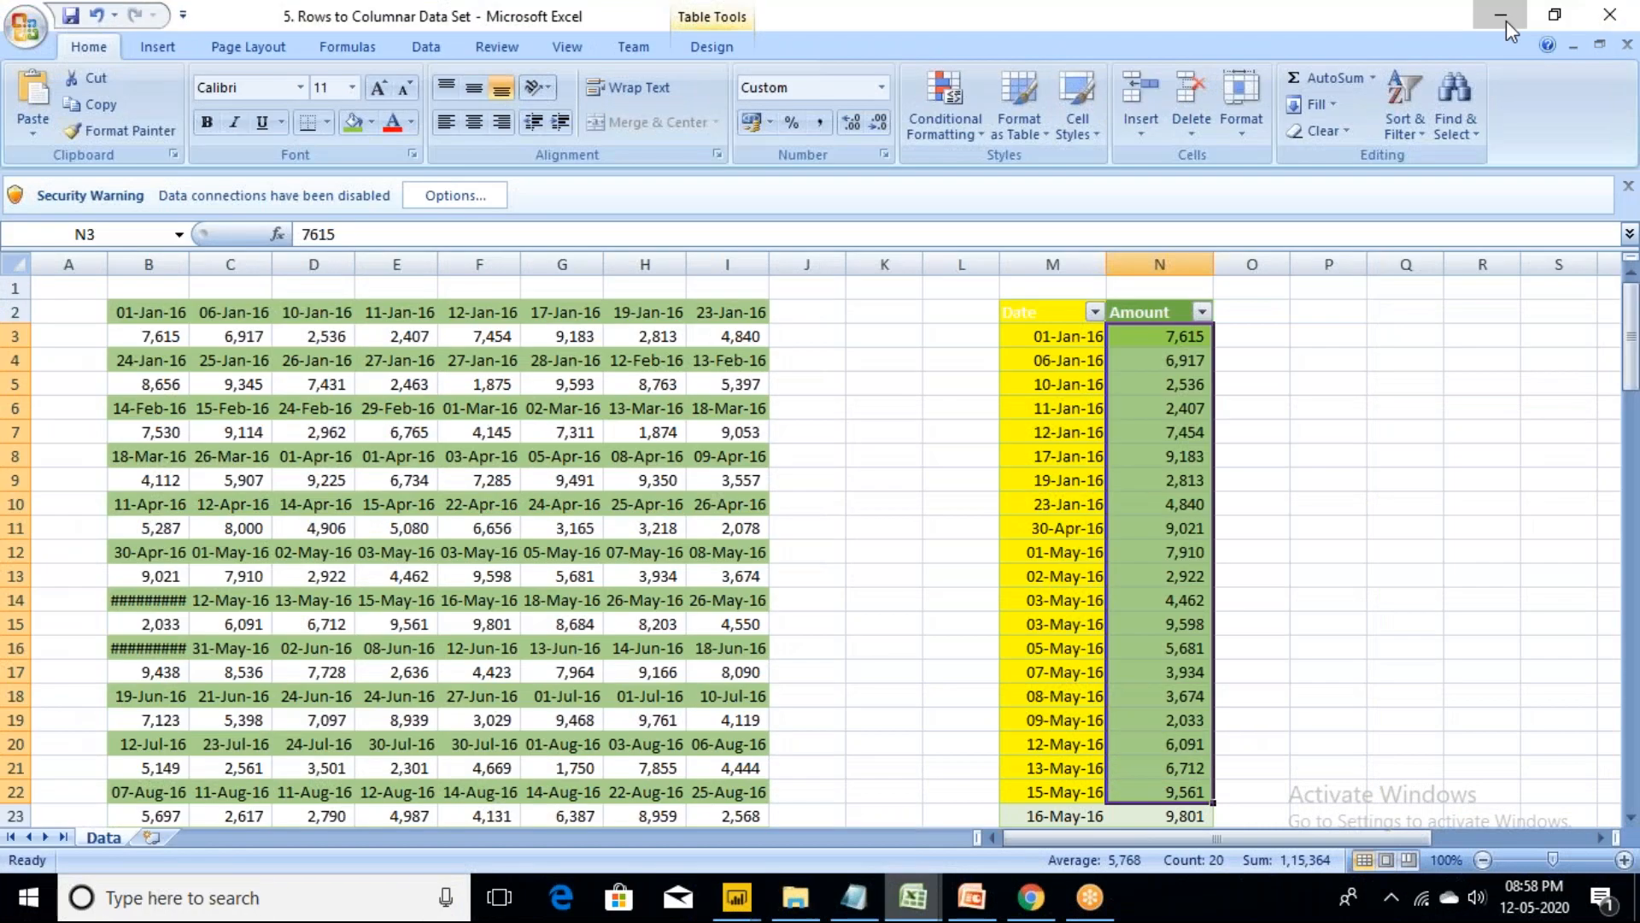
click(1501, 16)
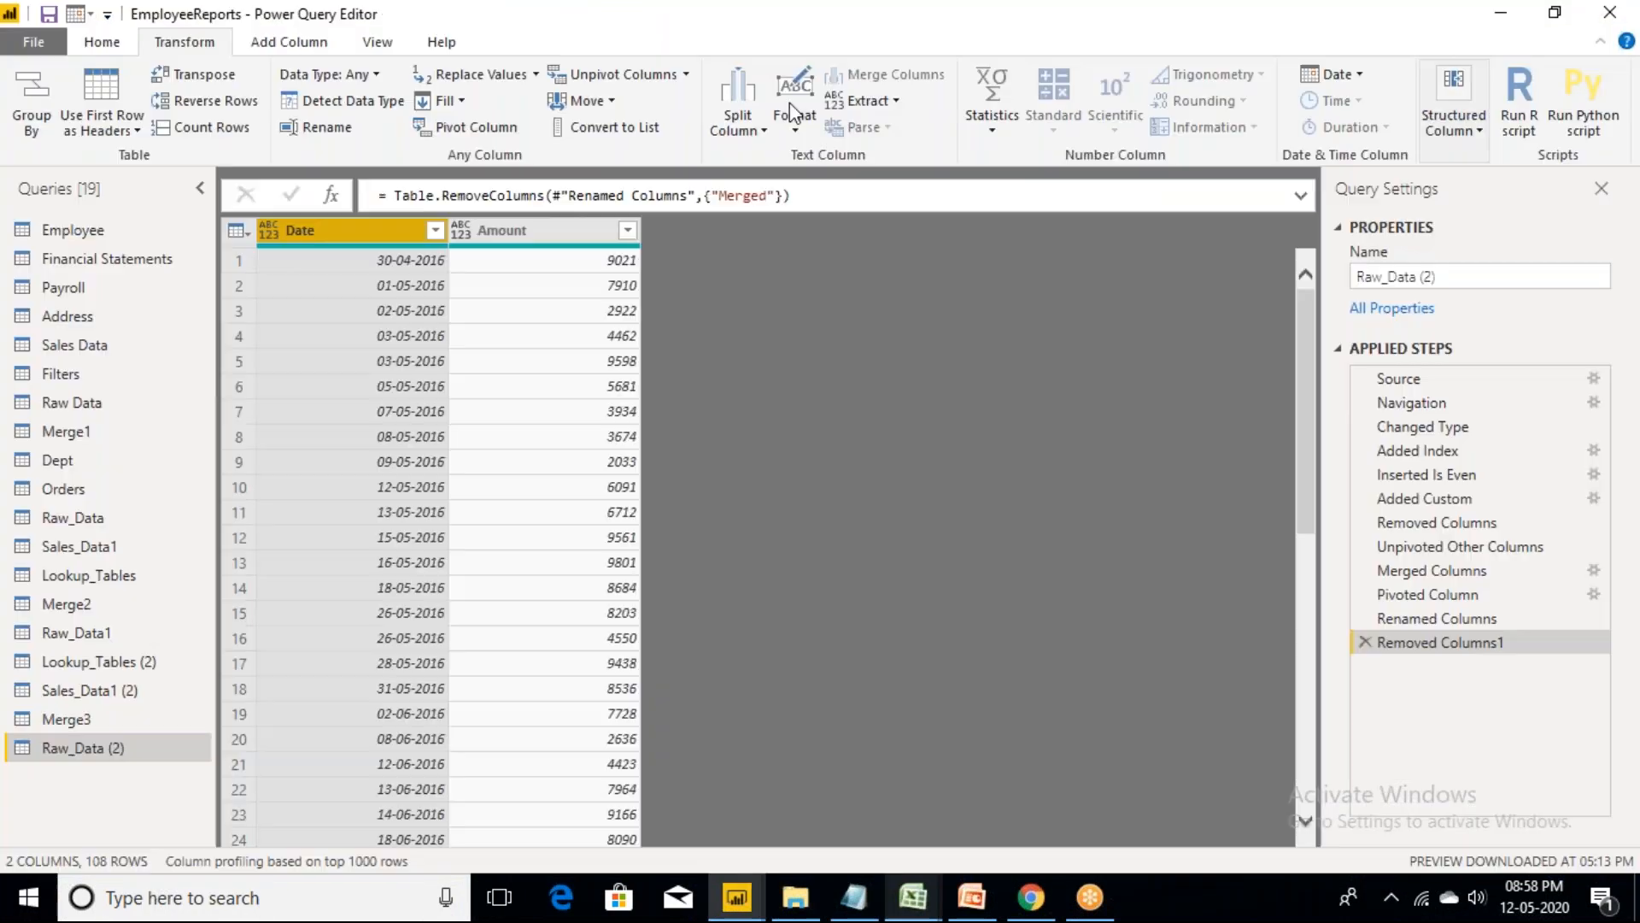
click(436, 229)
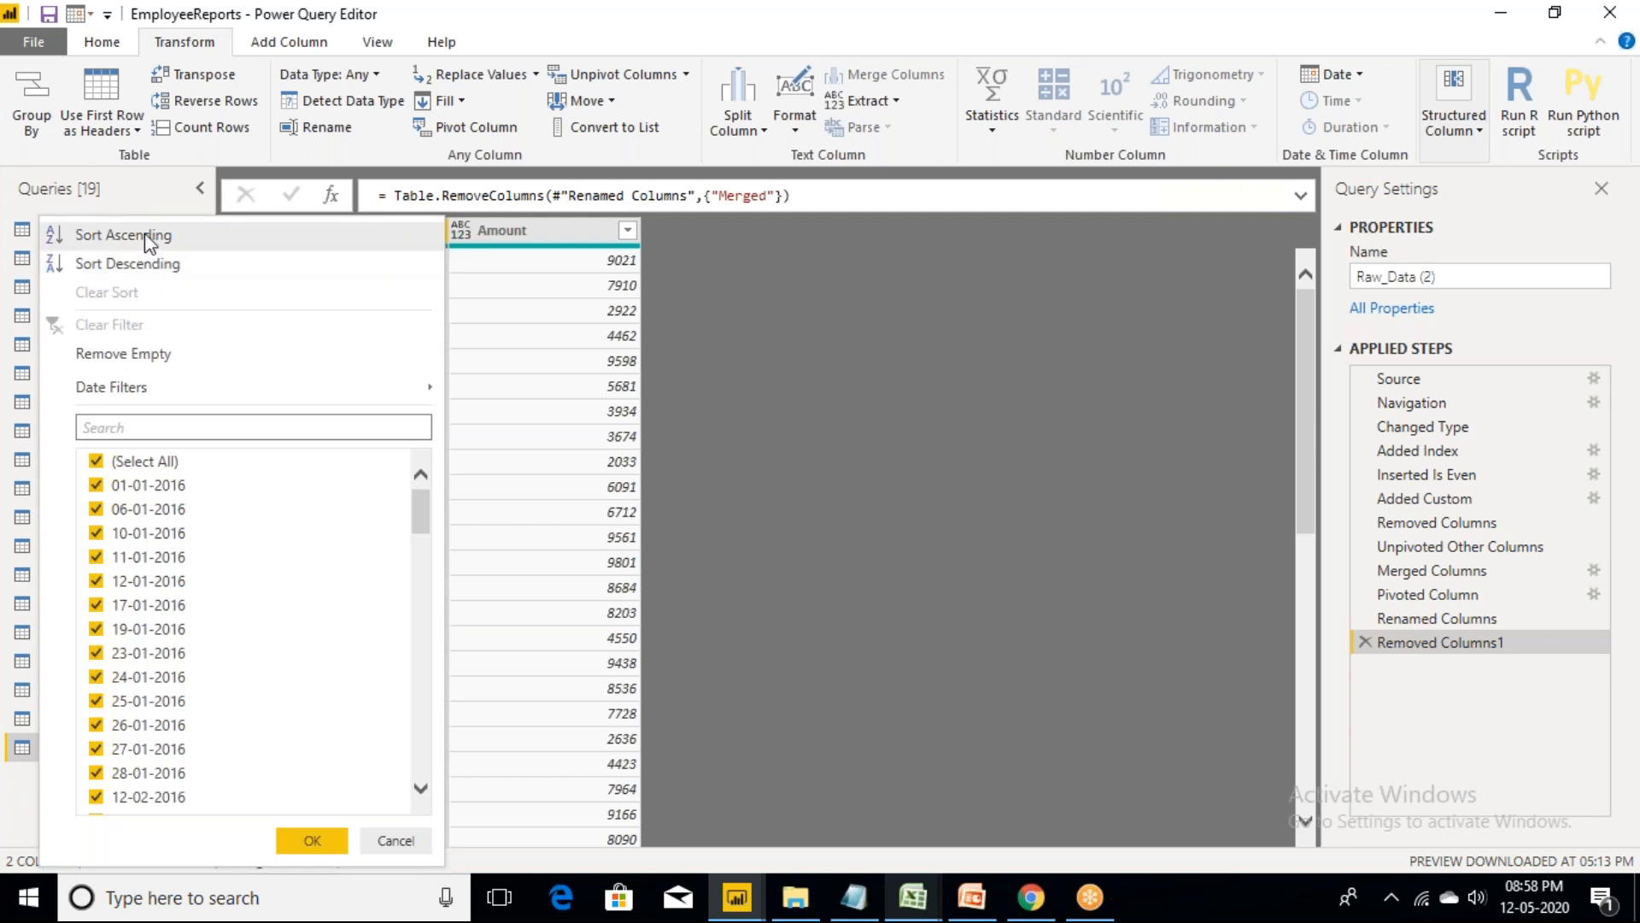
click(124, 235)
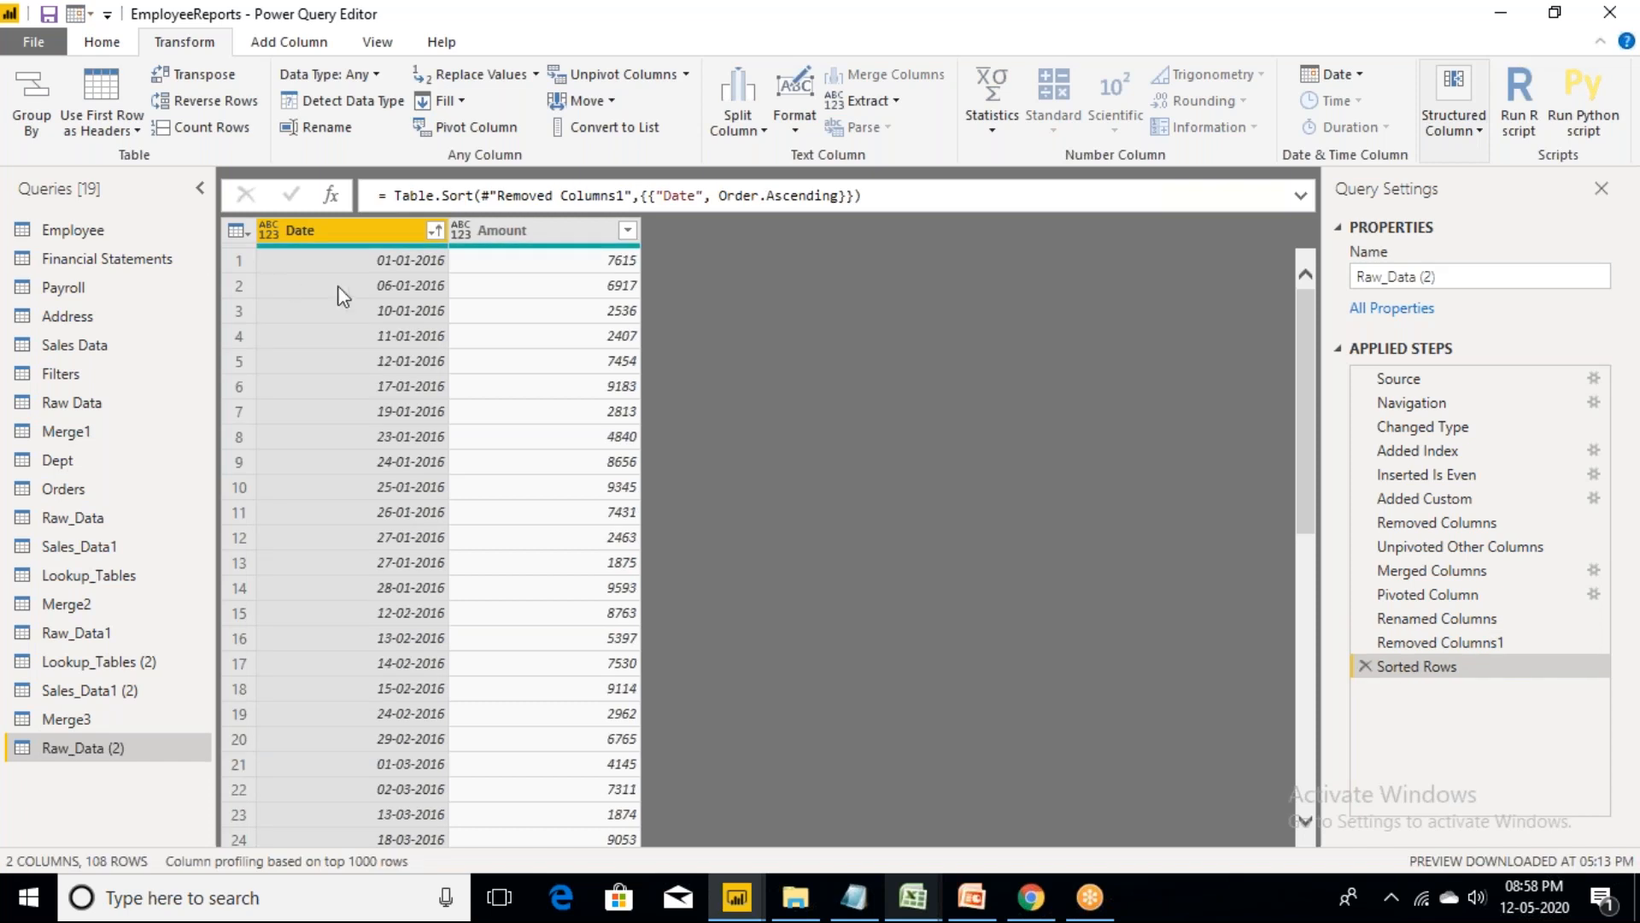
- Compare the query's first Amount value with the first Amount cell in the Excel workbook "5. Rows to Columnar Data Set"
click(622, 272)
mouse_move(913, 897)
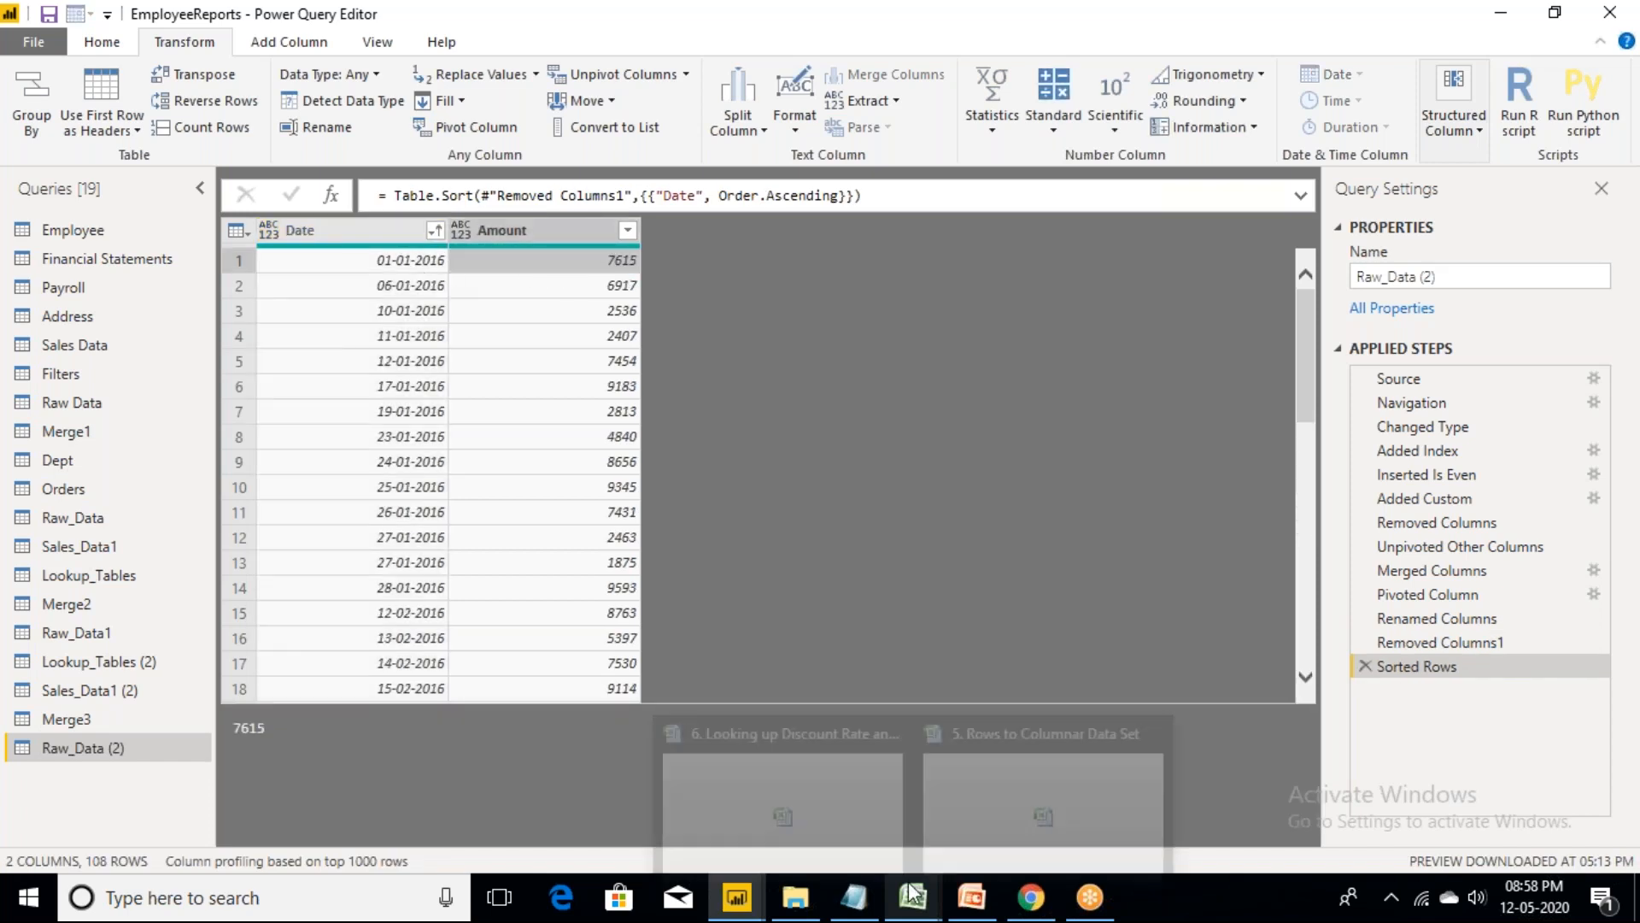
click(1004, 830)
click(1182, 335)
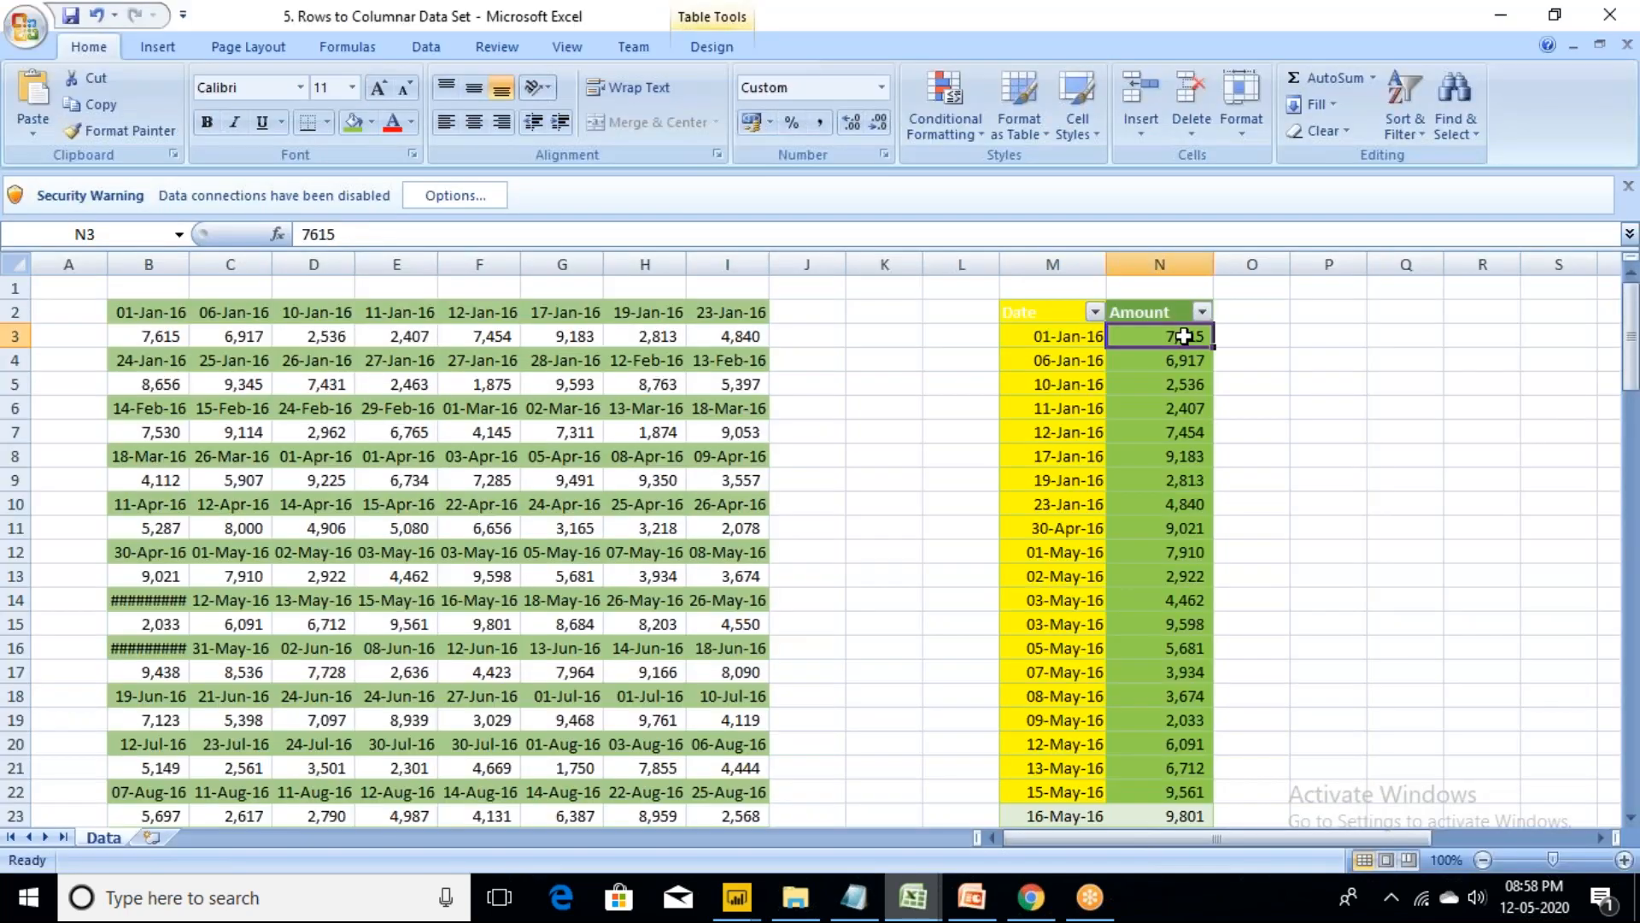
click(1501, 20)
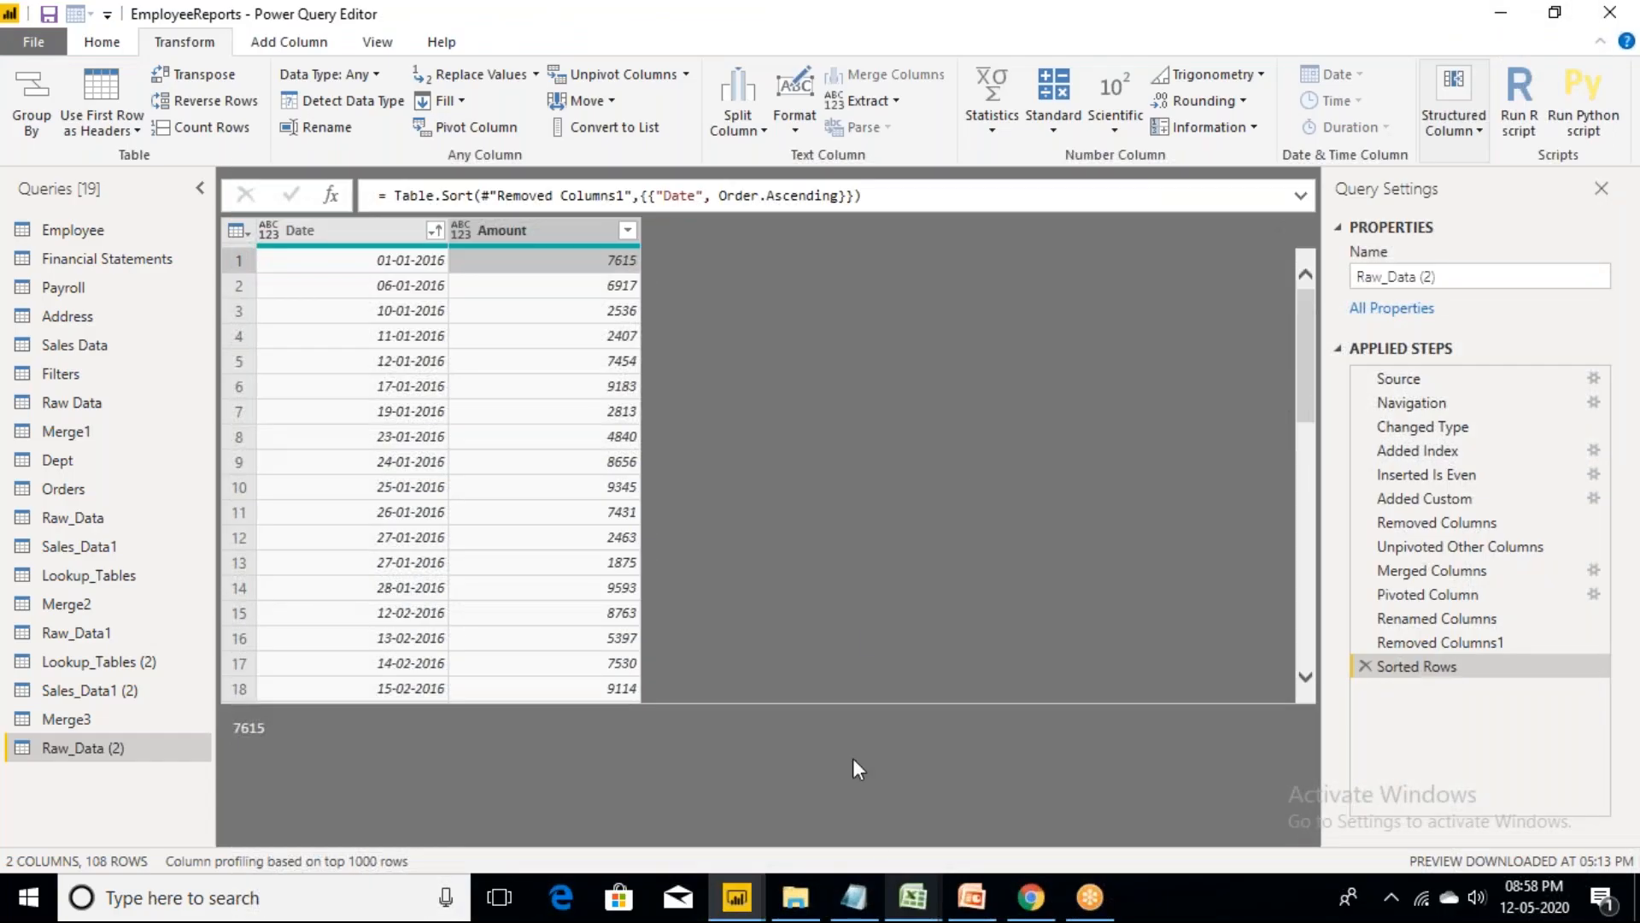
- Close the Excel workbooks "5. Rows to Columnar Data Set" and "6. Looking up Discount Rate and calculating sales" without saving changes
click(912, 907)
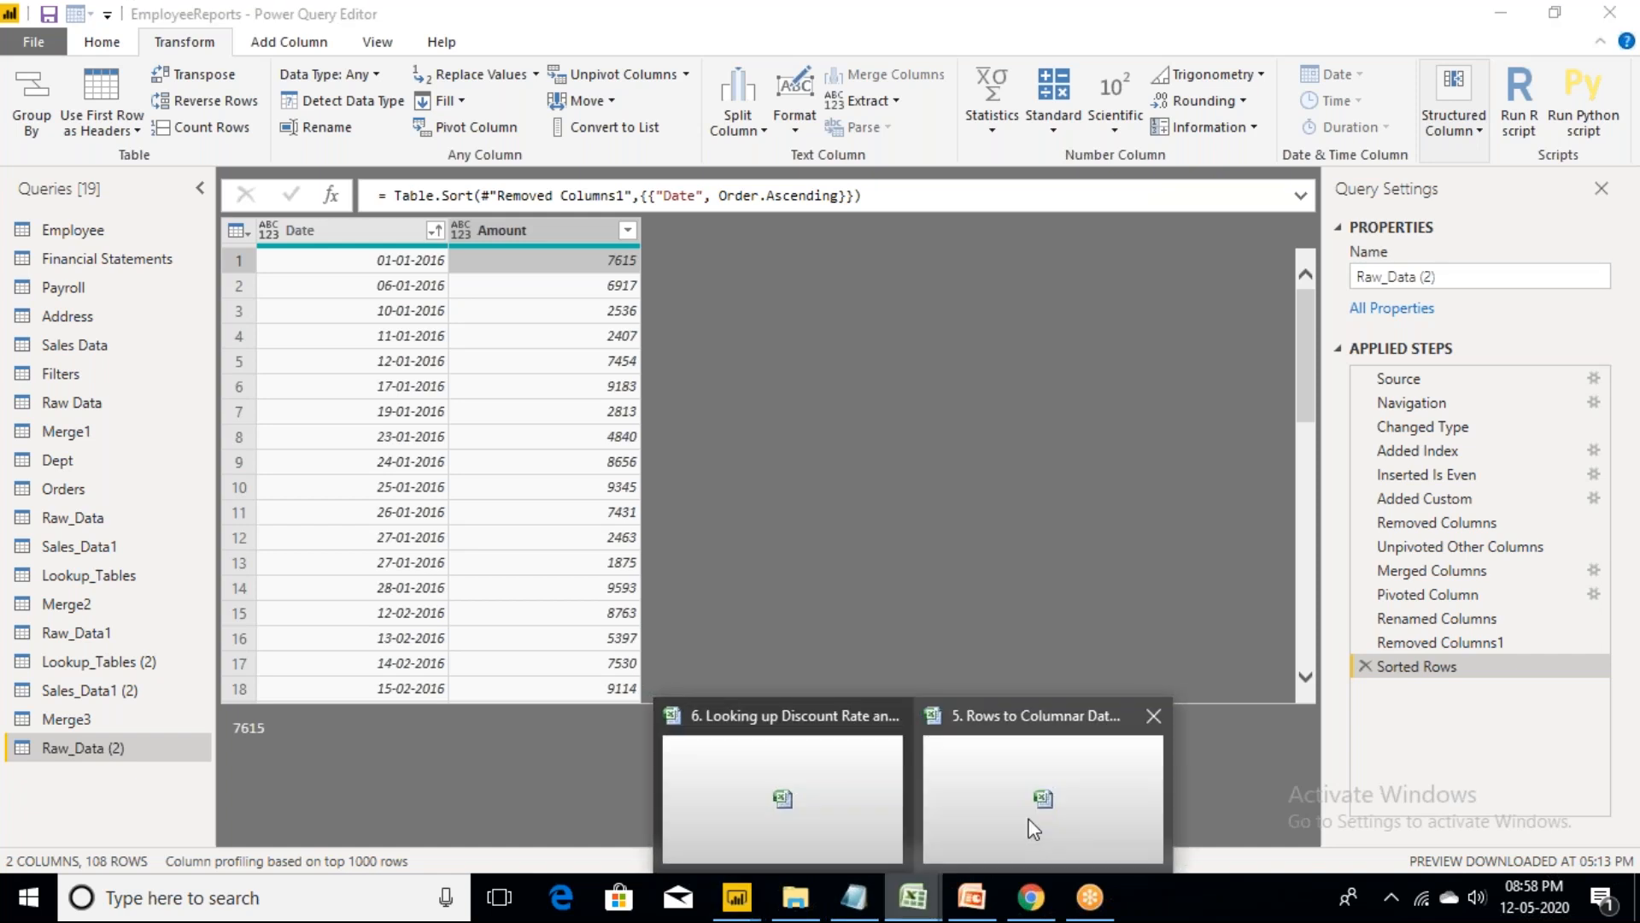
click(1034, 825)
click(1610, 14)
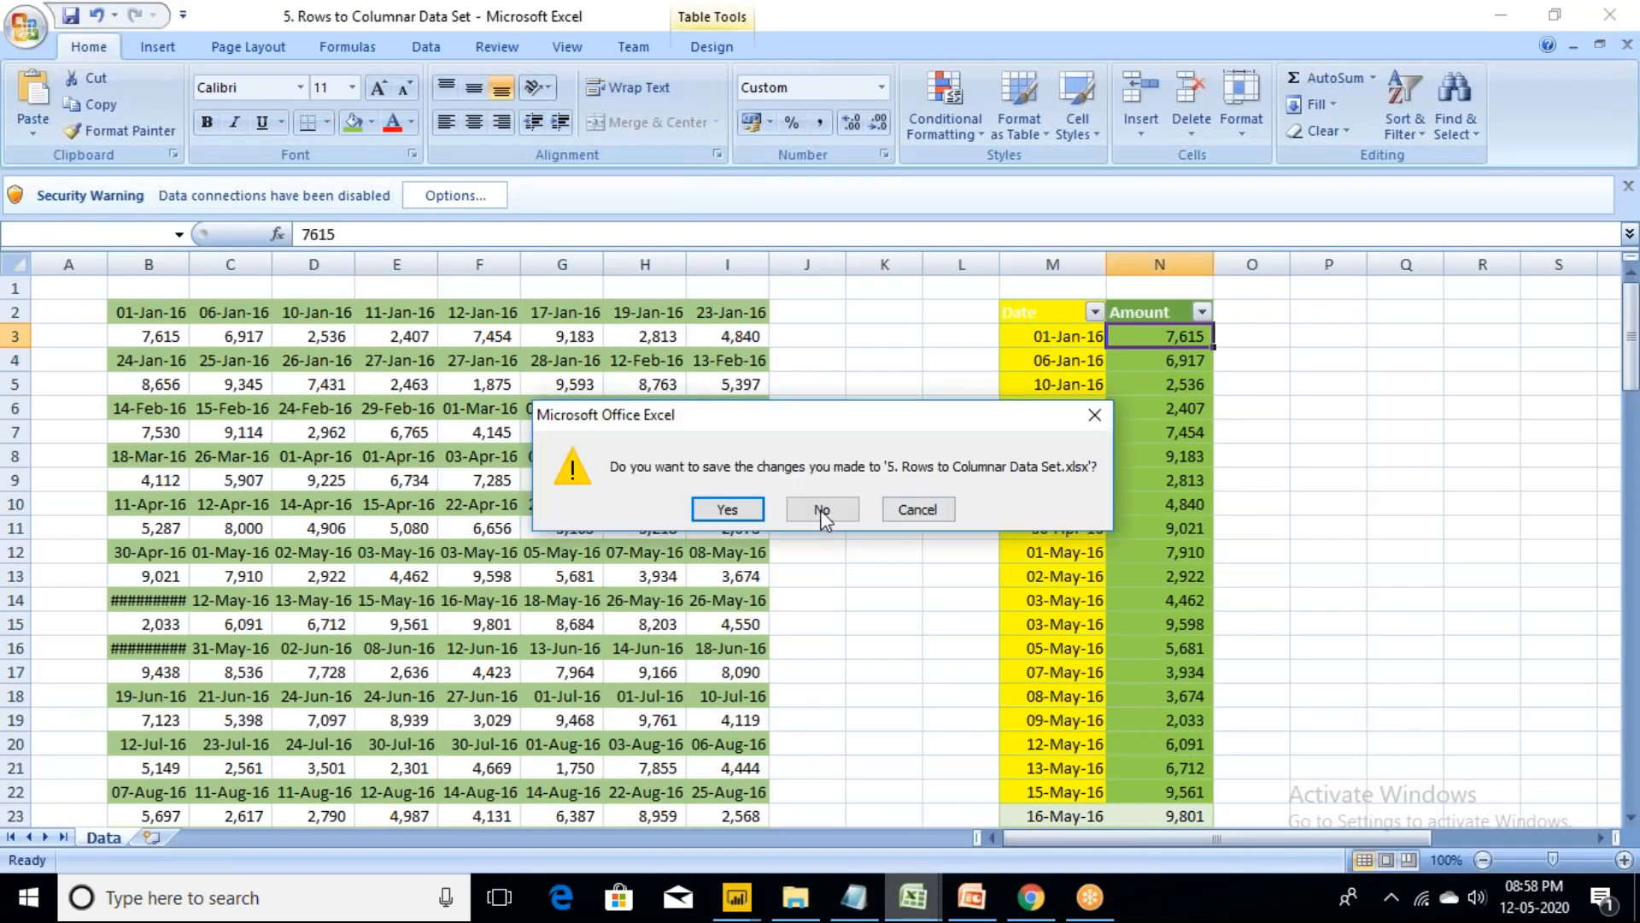
click(819, 512)
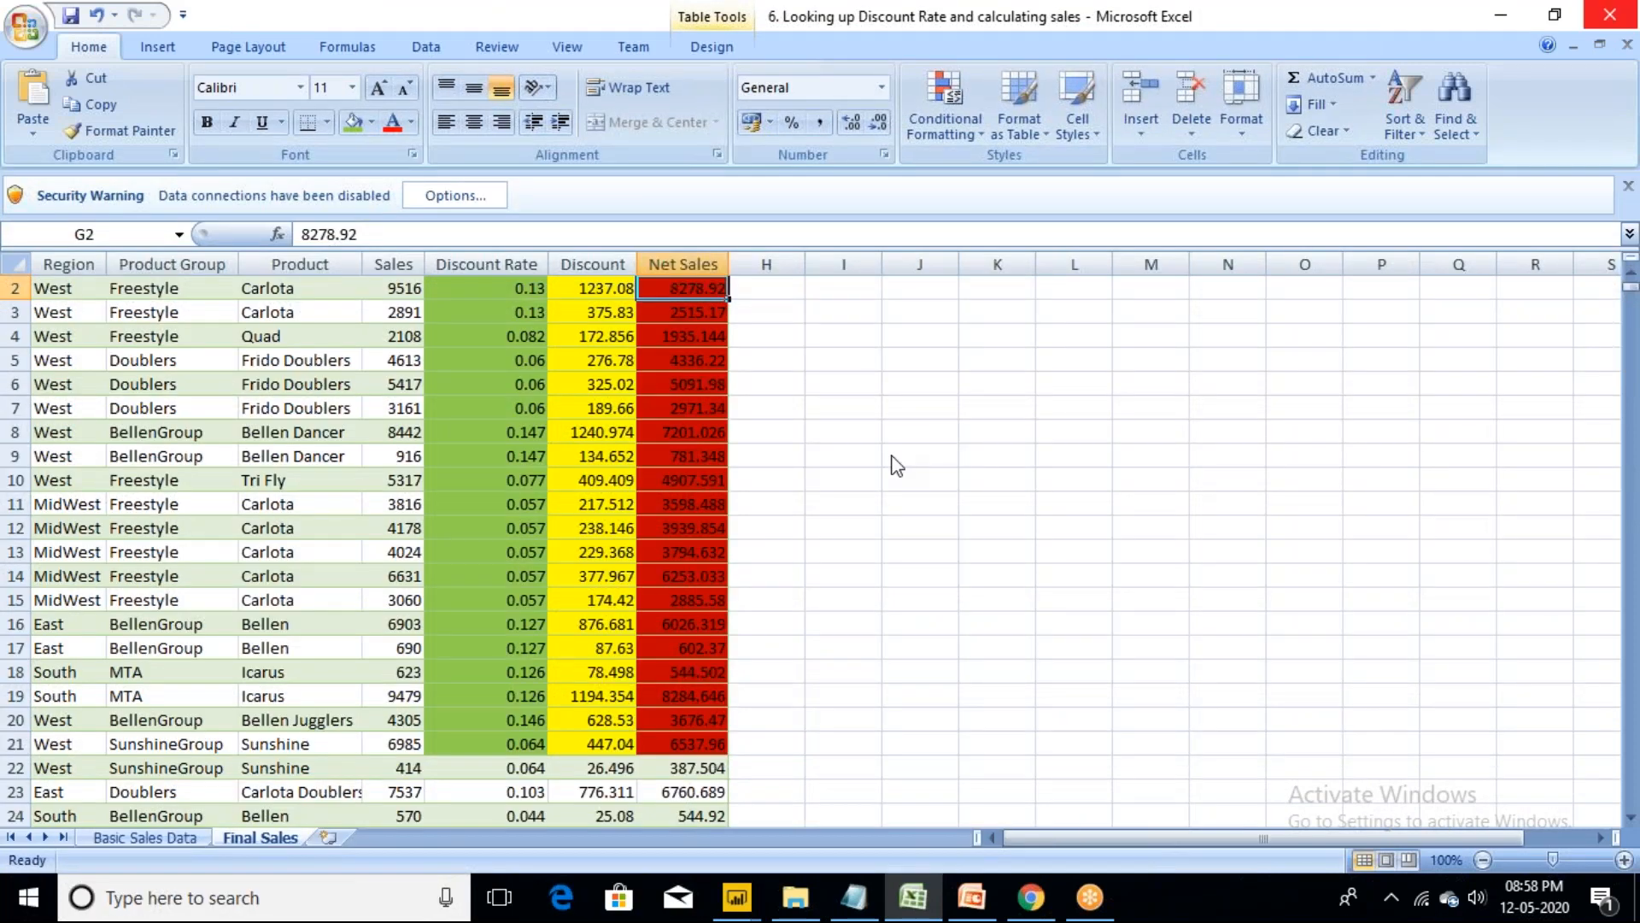
key(alt+F4)
click(805, 511)
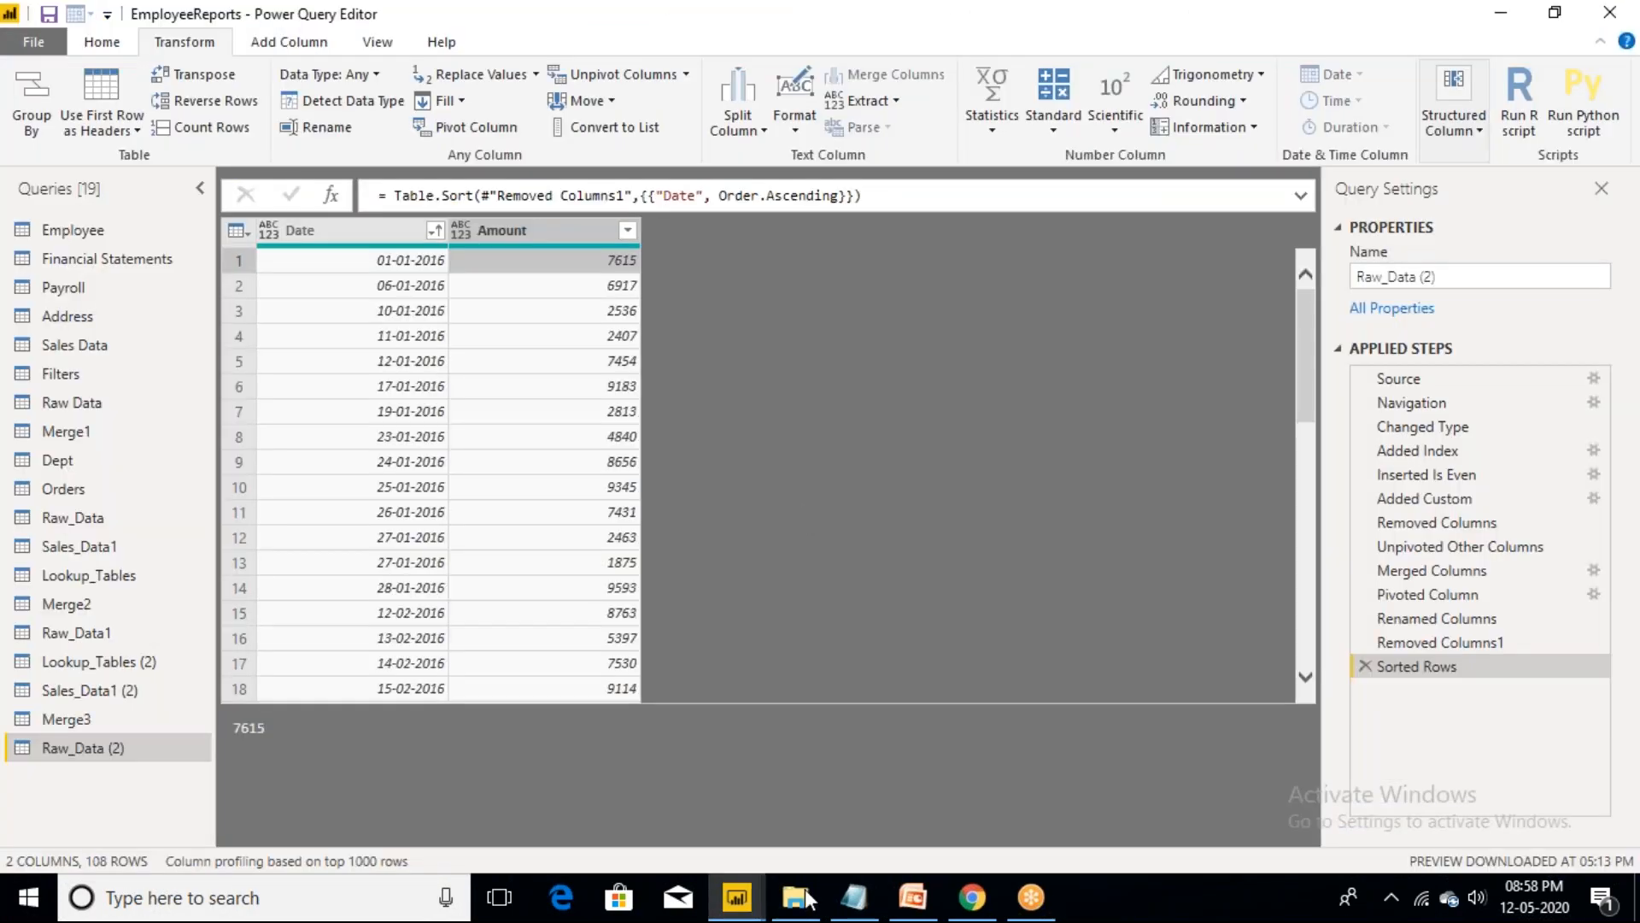
- Open the workbook "7. Invoice Data" from the "7. Case Studies Simple" folder in Excel
click(795, 897)
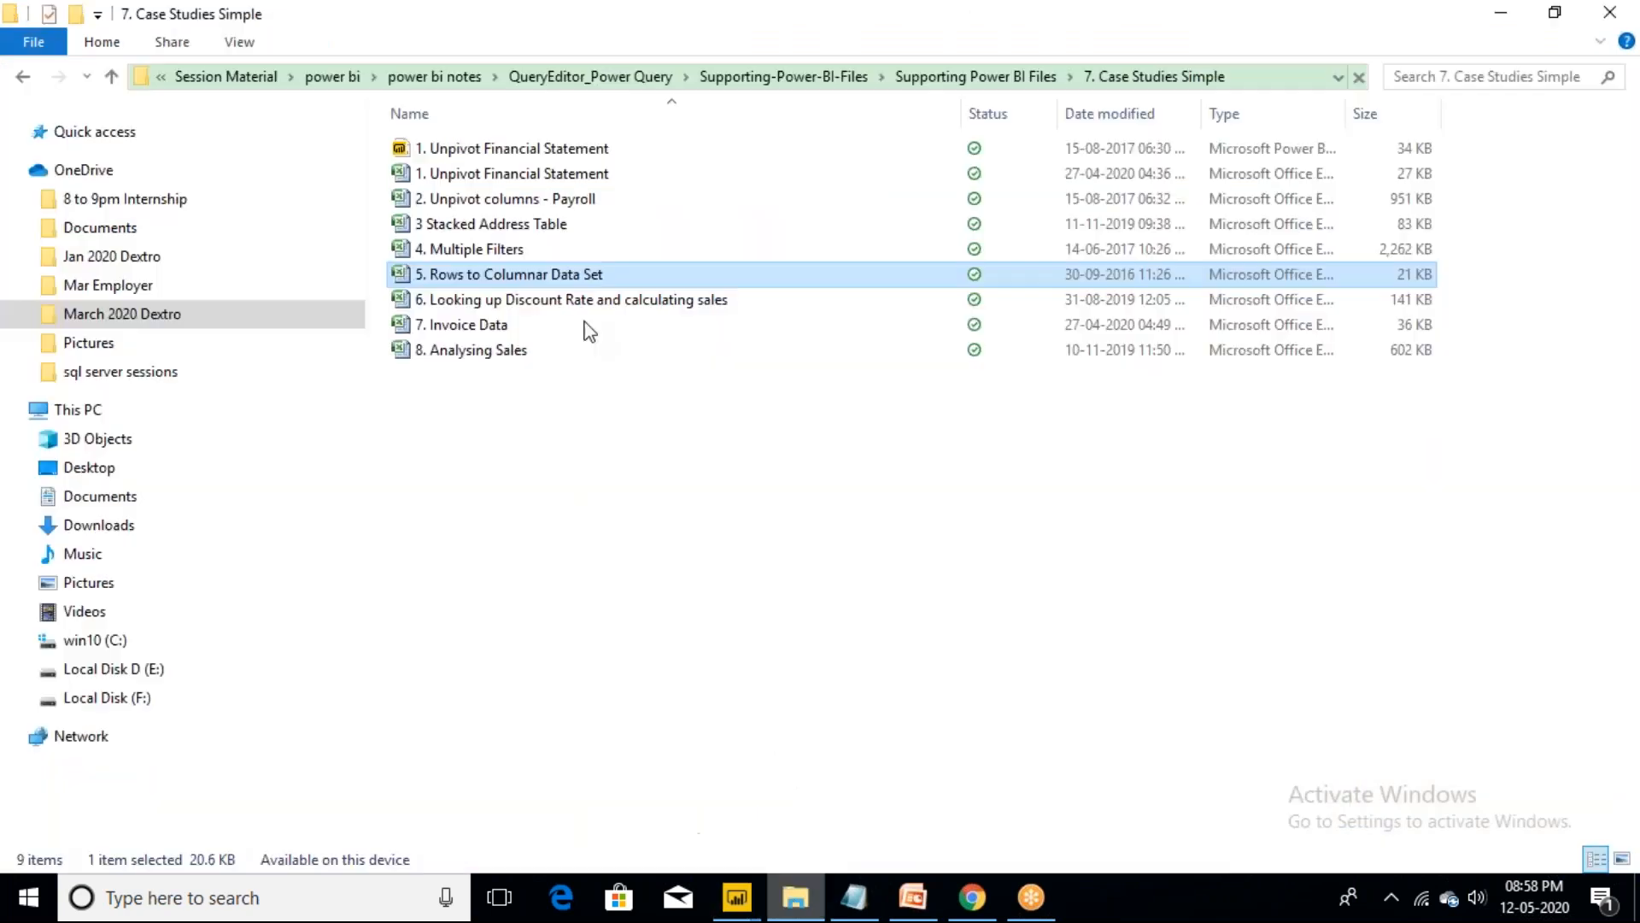
click(467, 326)
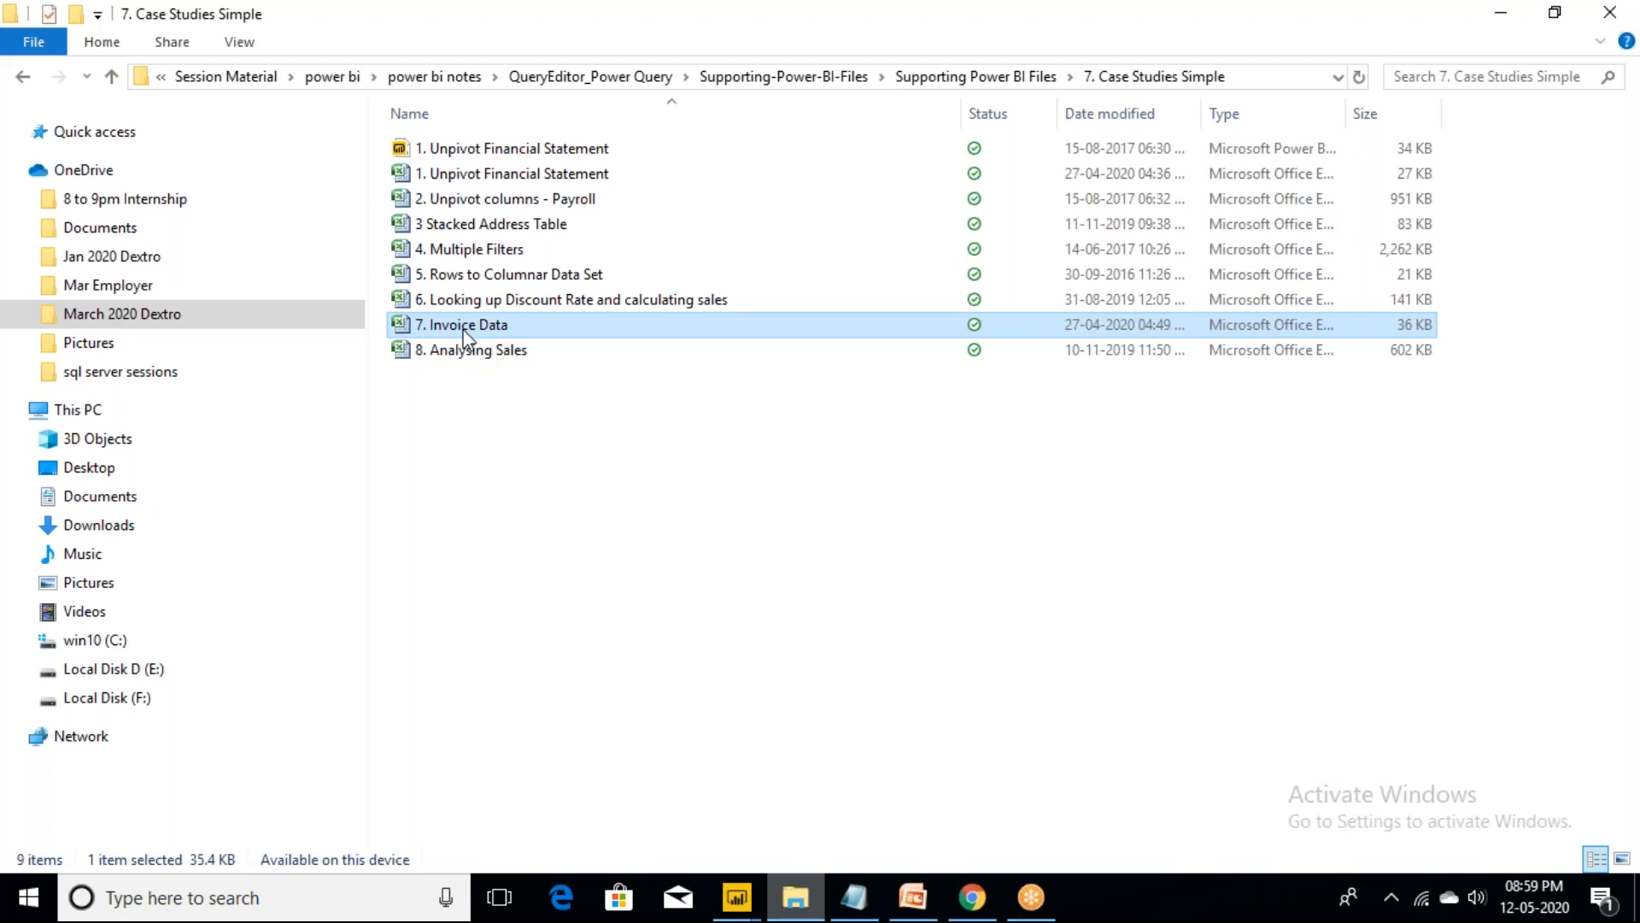
double_click(464, 330)
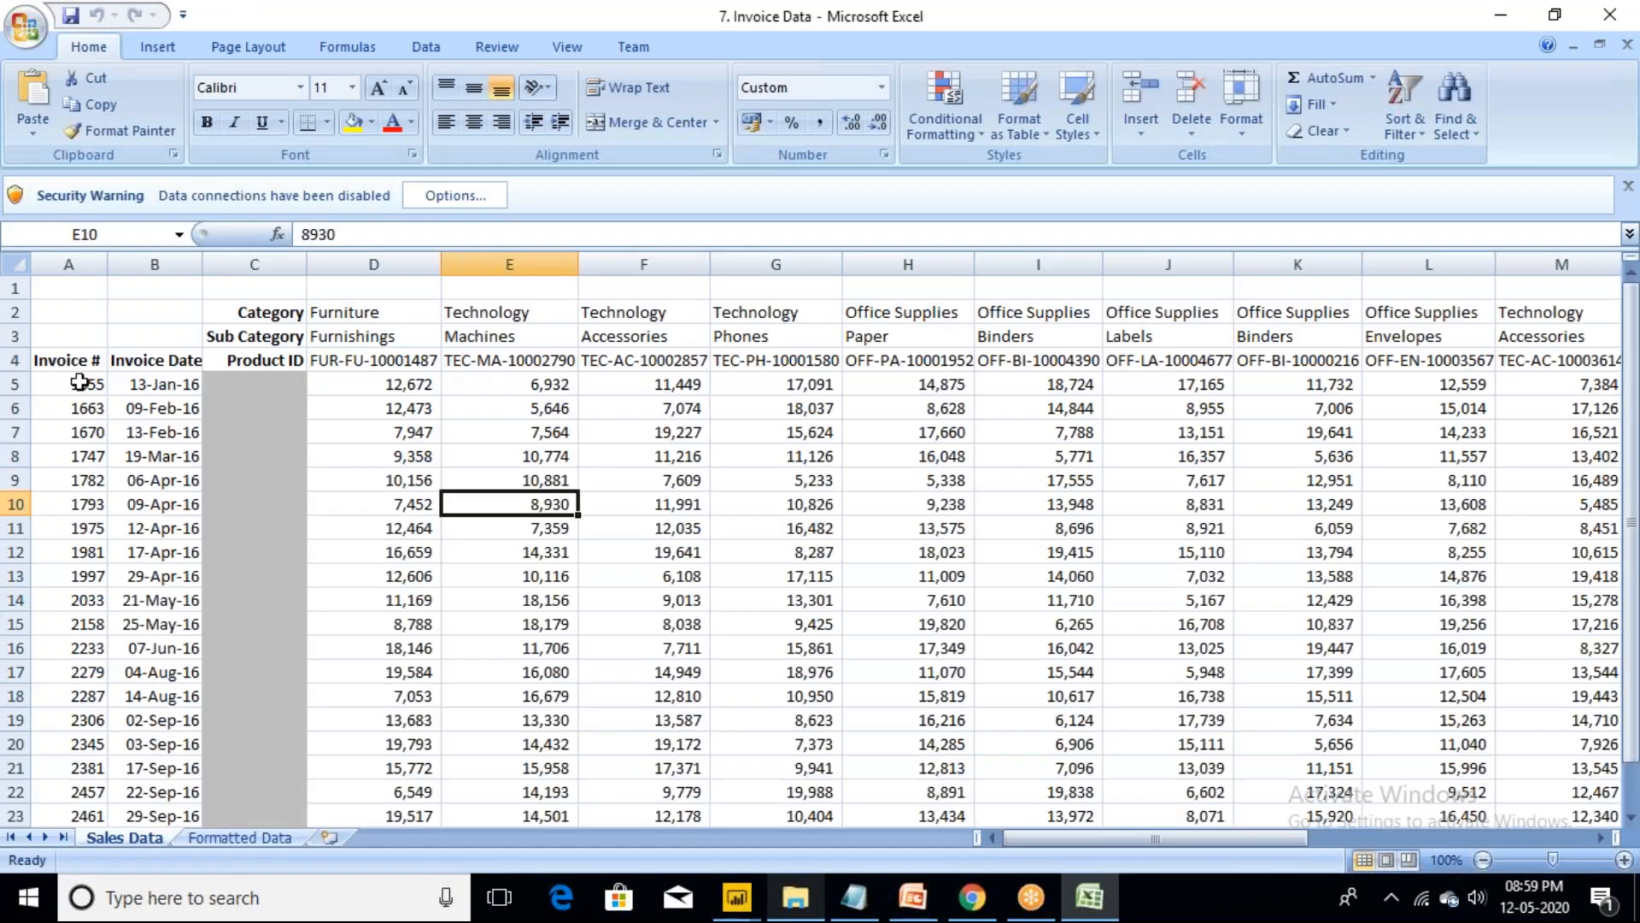
- Fill the invoice numbers in A5:A22 with yellow and the invoice dates in B5:B22 with light green
drag(80, 384, 80, 792)
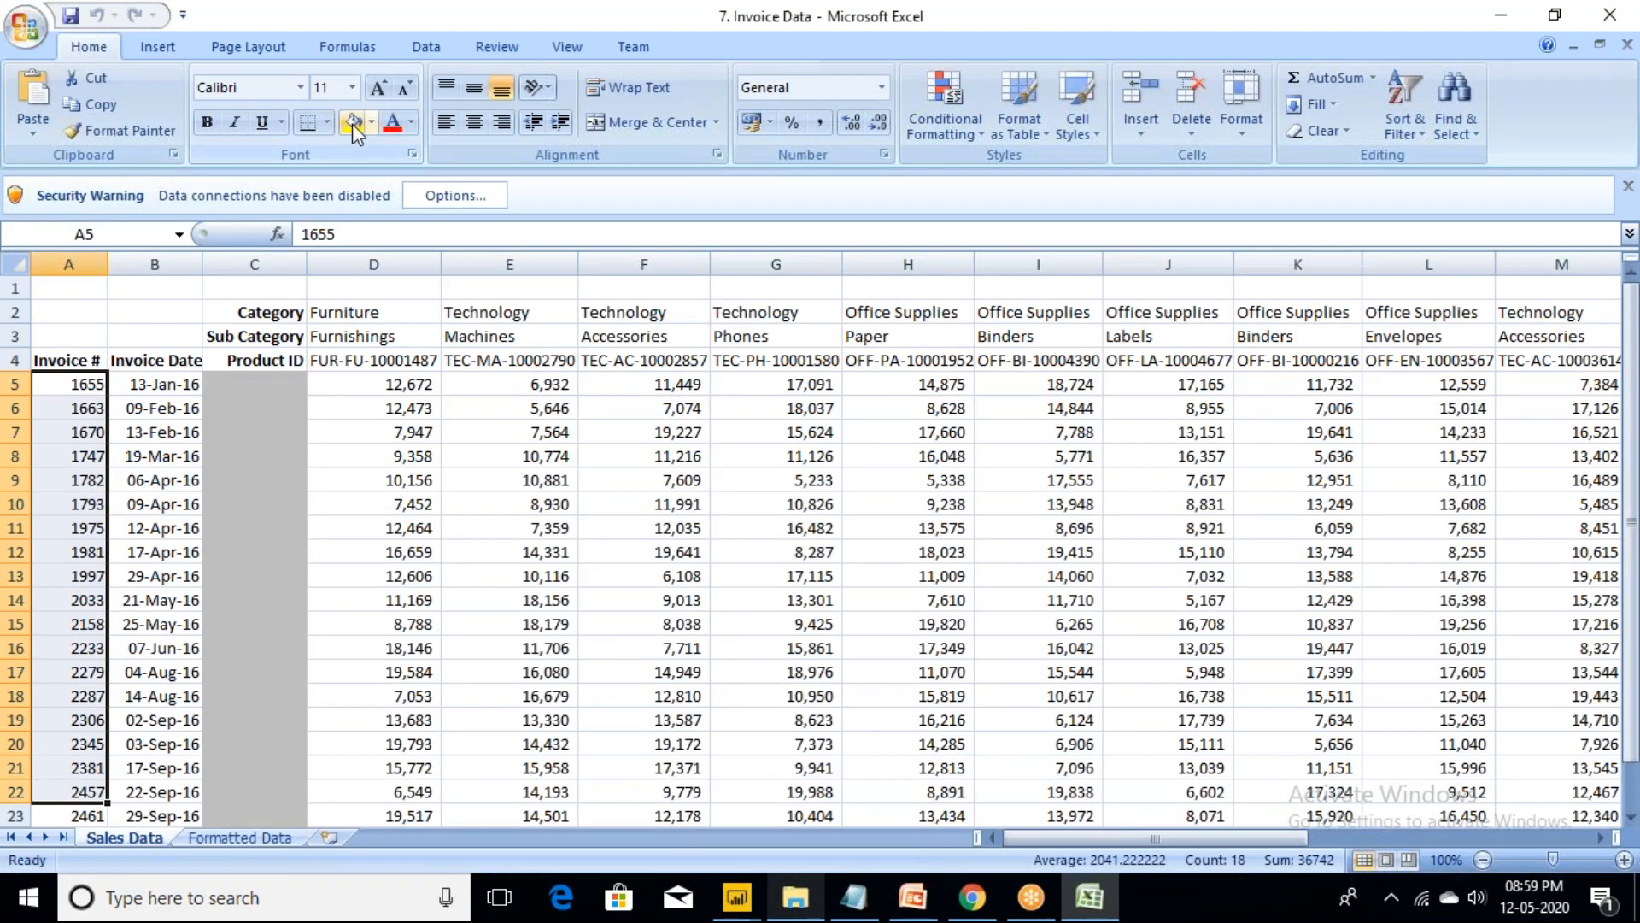
click(352, 125)
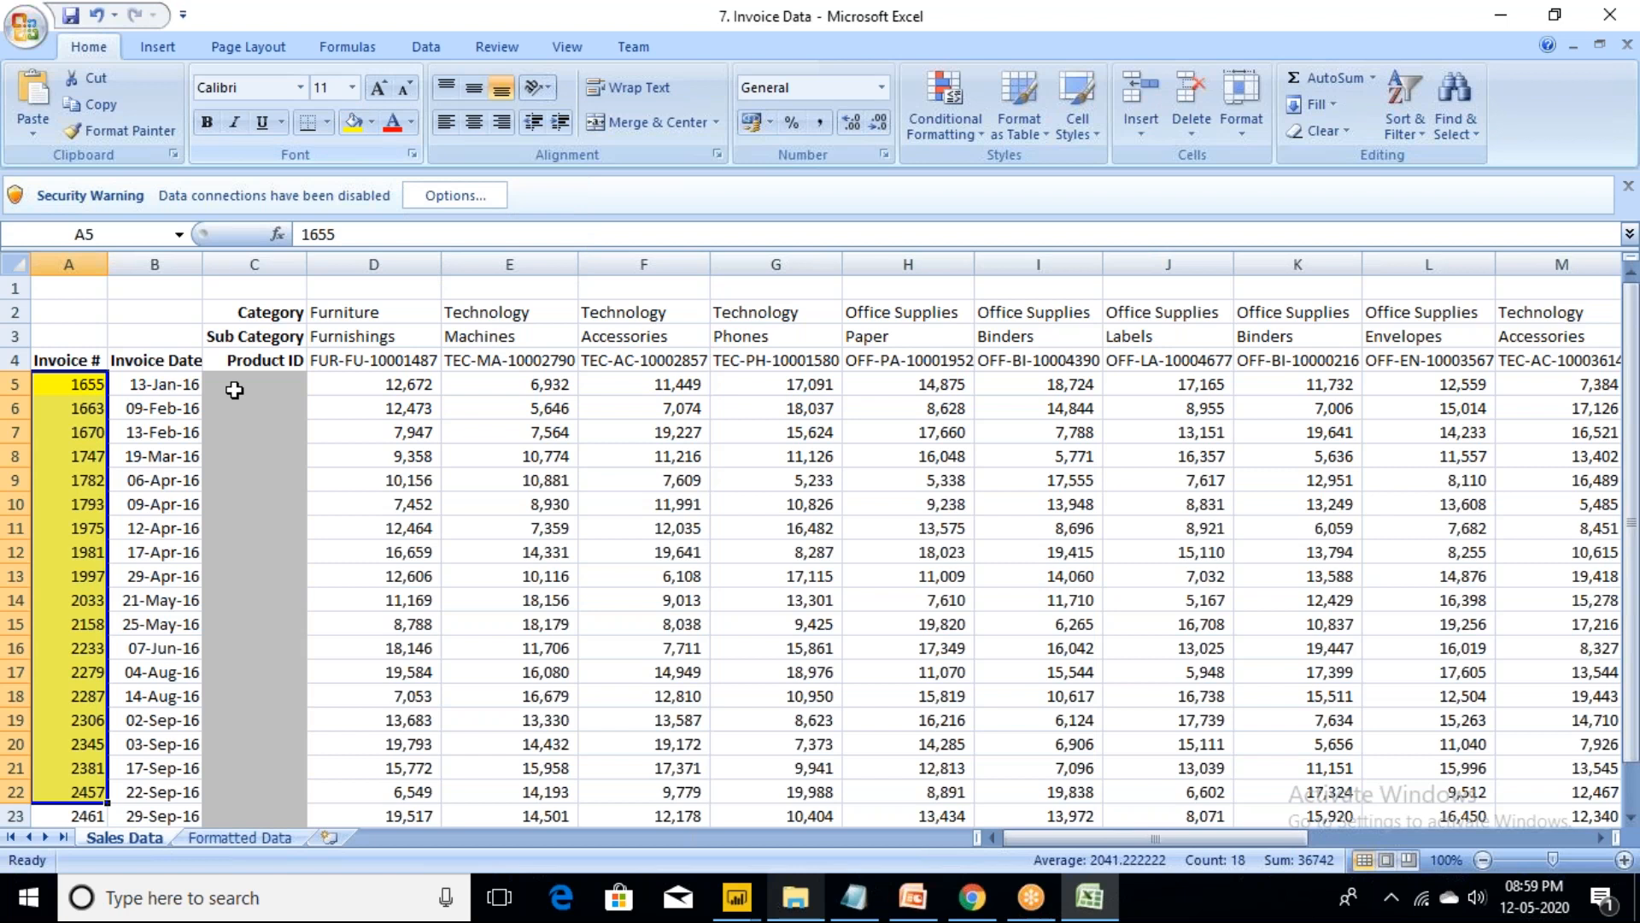
drag(164, 381, 174, 788)
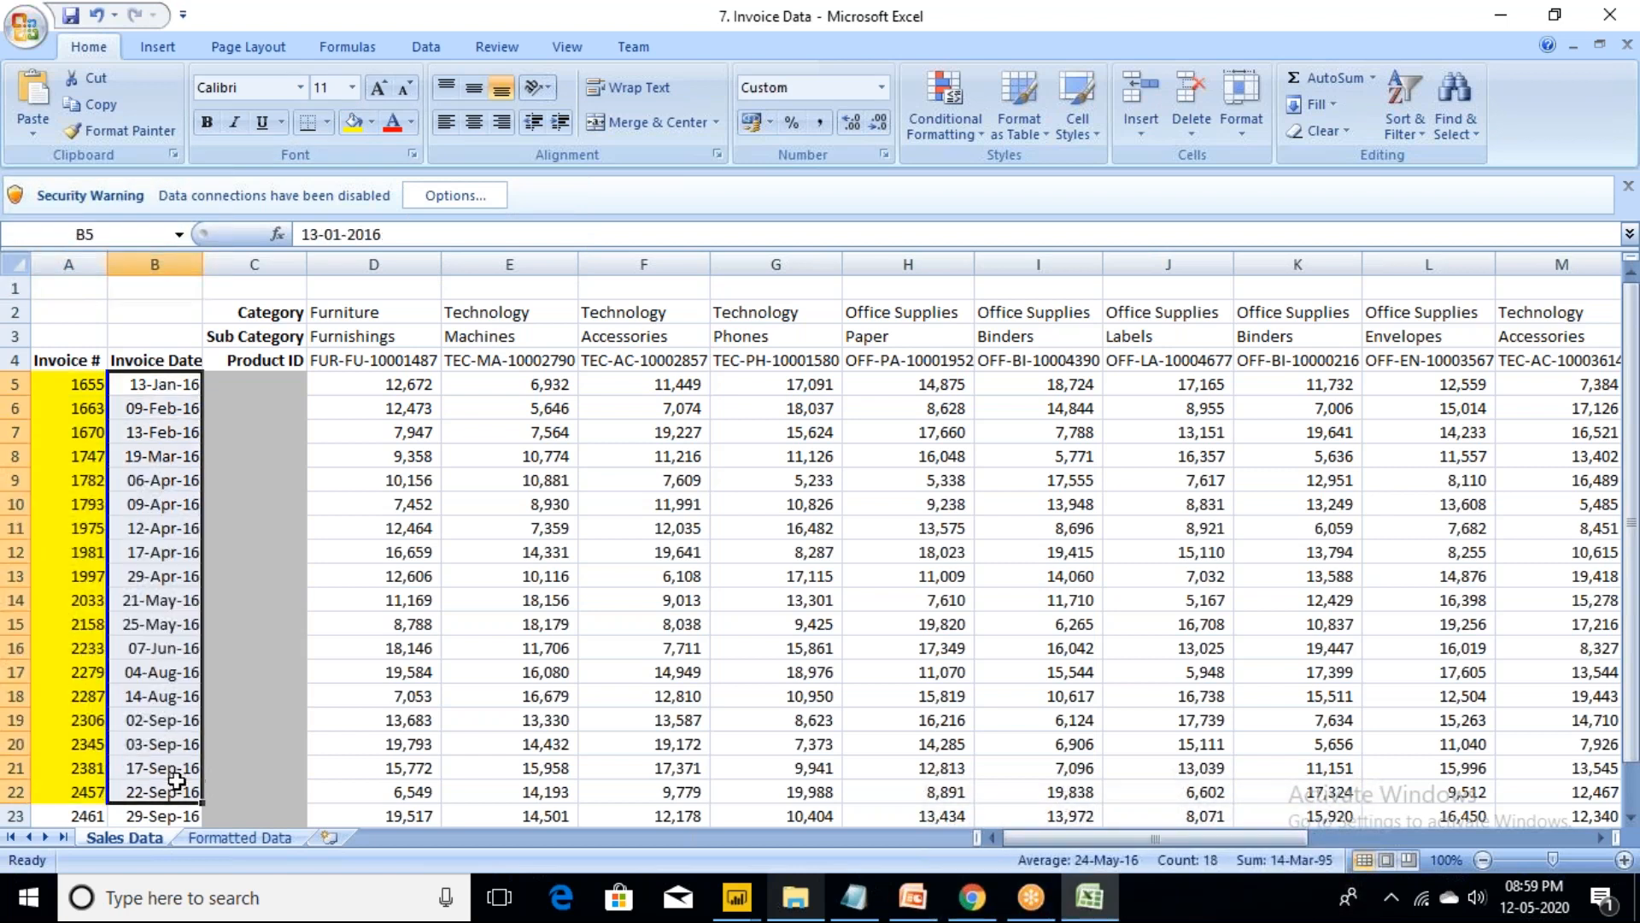
click(373, 125)
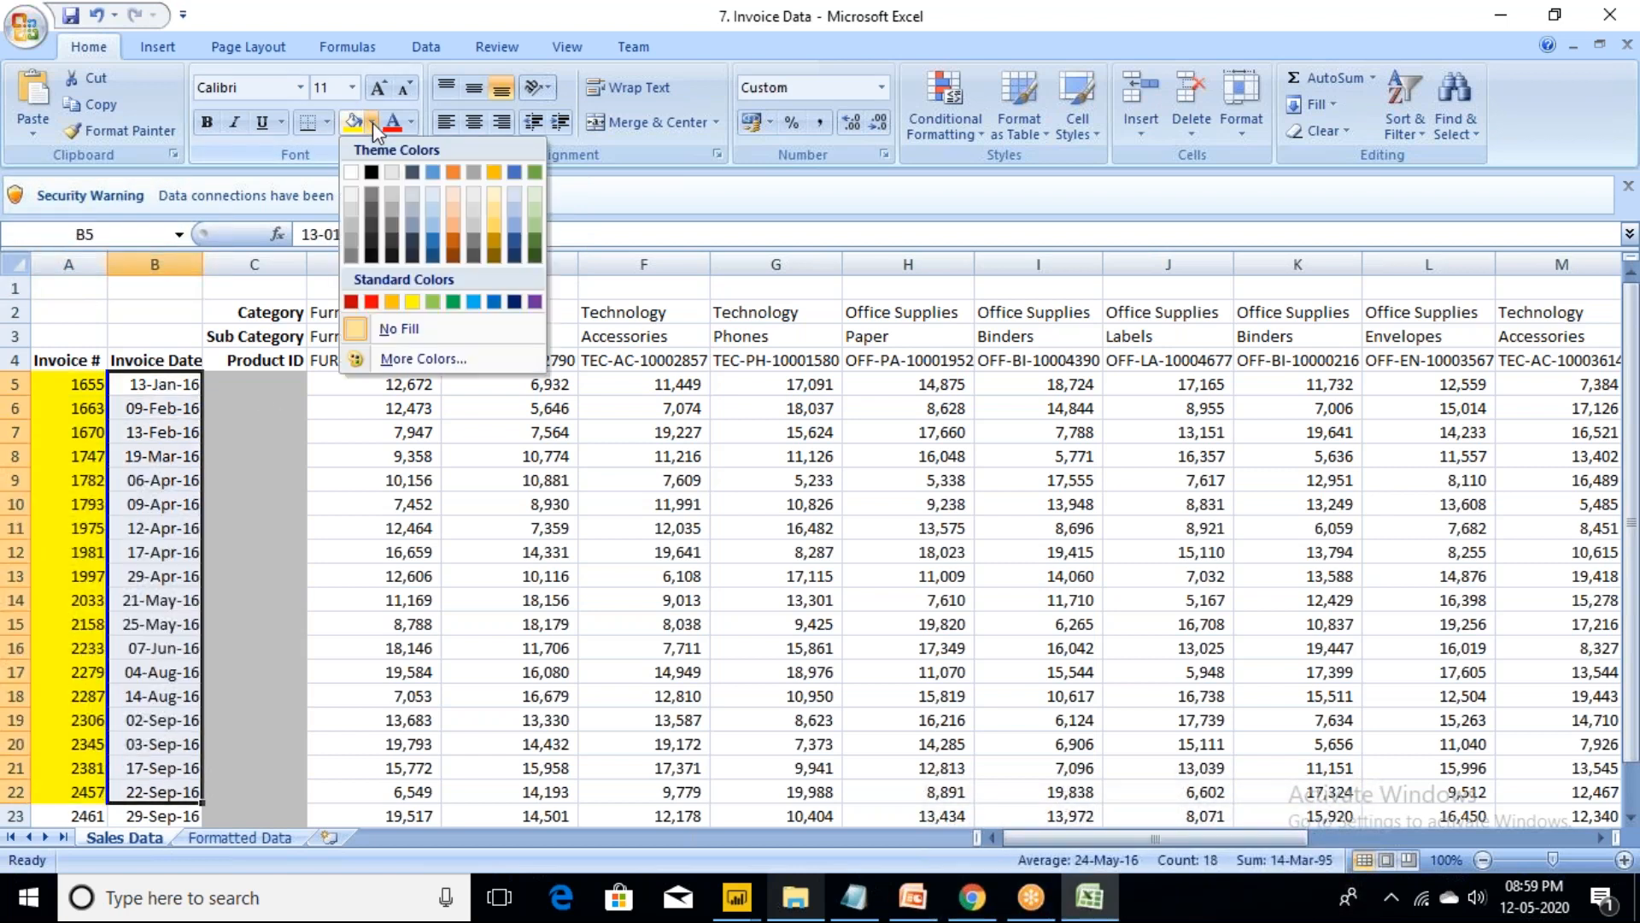
click(433, 301)
- Fill the Category cells D2:I2 with light blue and the Sub Category cells D3:I3 with orange
drag(322, 312, 1008, 323)
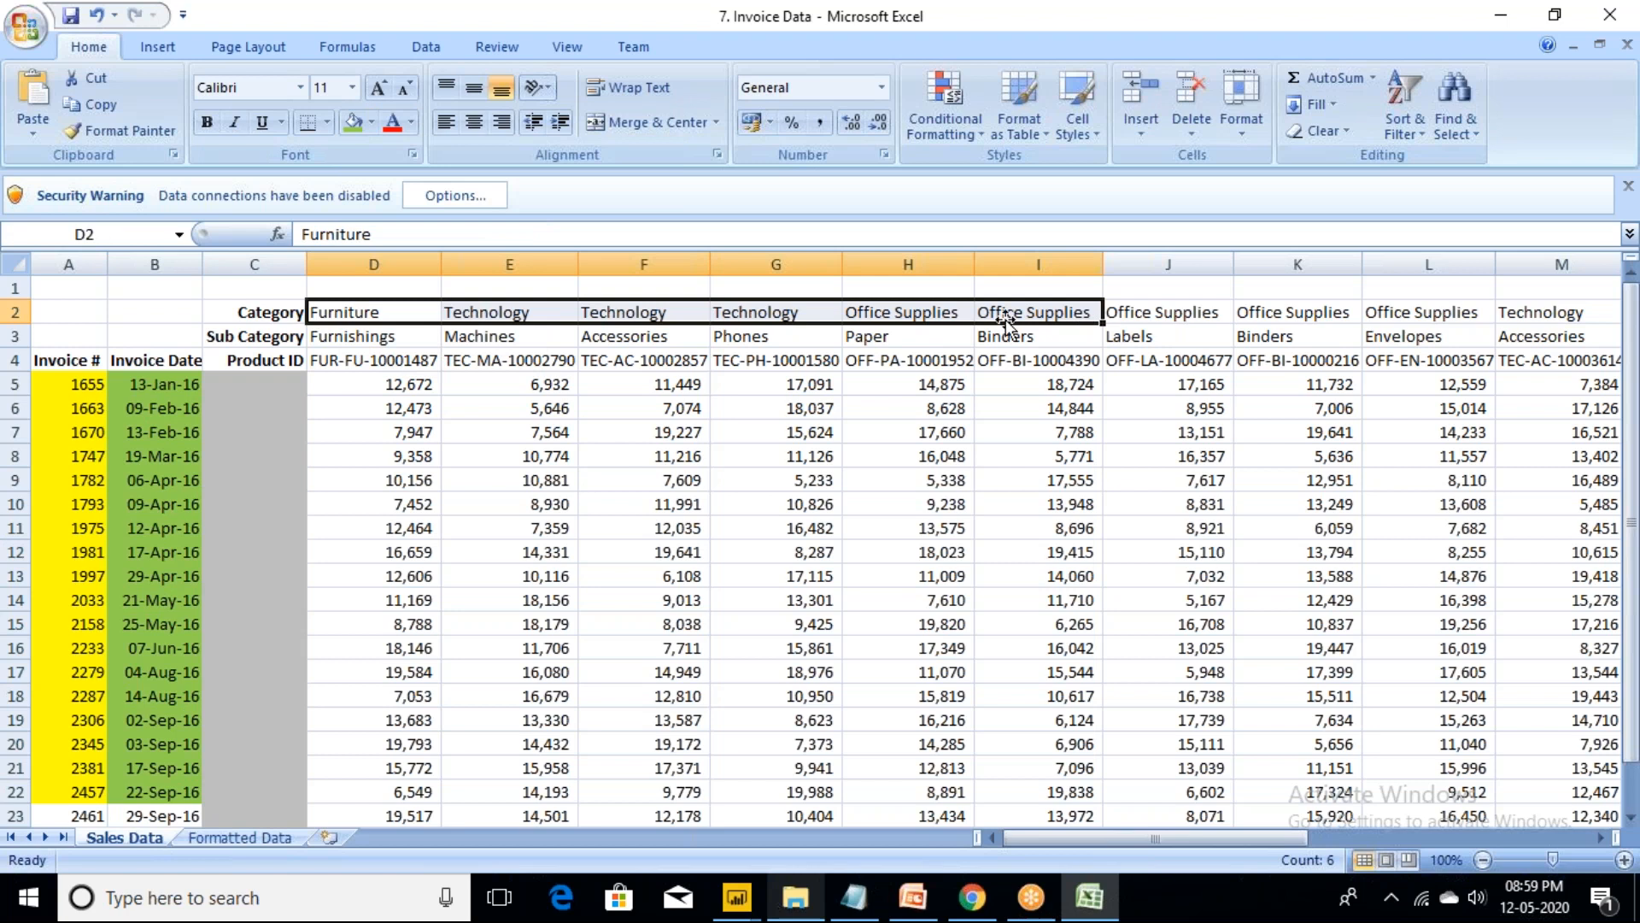
click(372, 122)
click(475, 304)
drag(425, 336, 1052, 338)
click(374, 124)
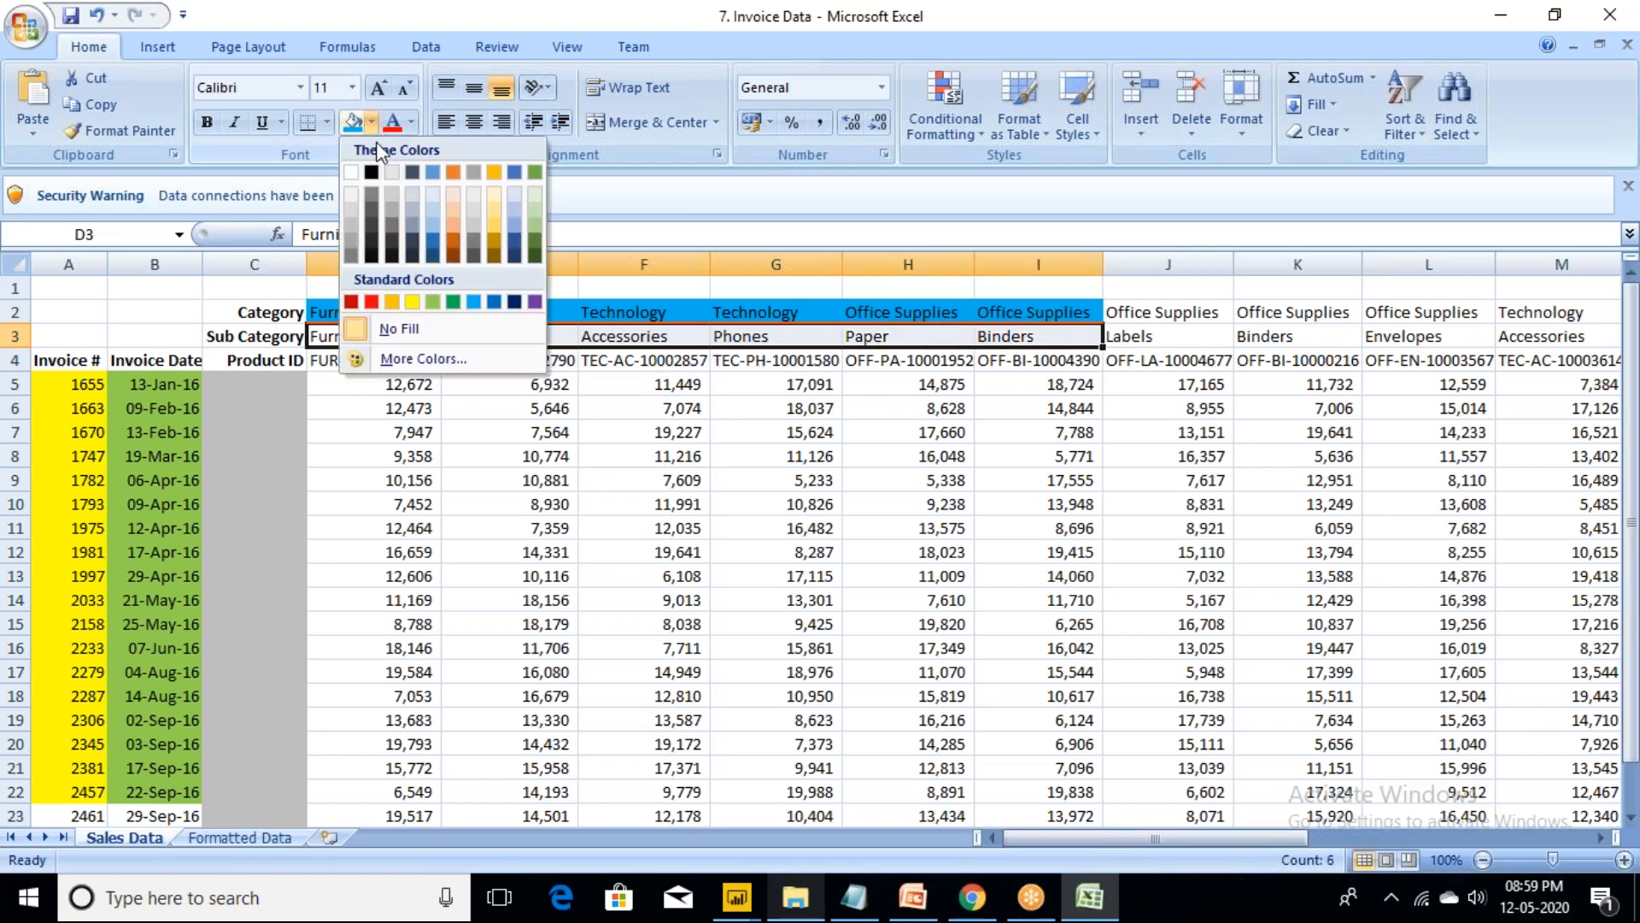
click(391, 303)
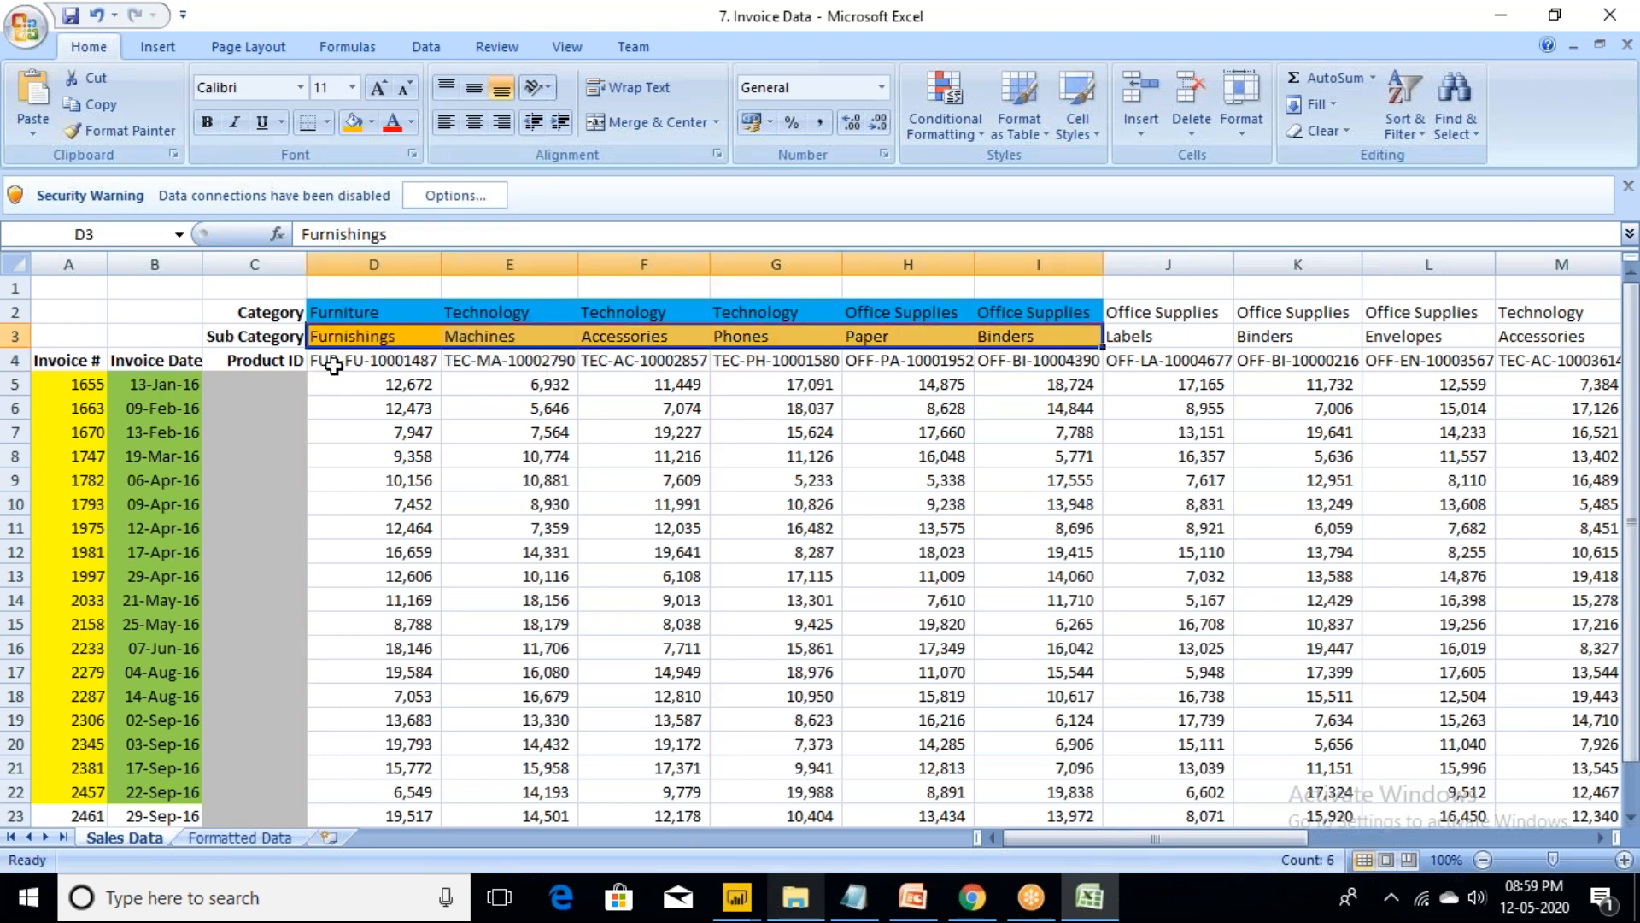
- Fill the Product ID cells D4:I4 with red
drag(334, 363, 1016, 358)
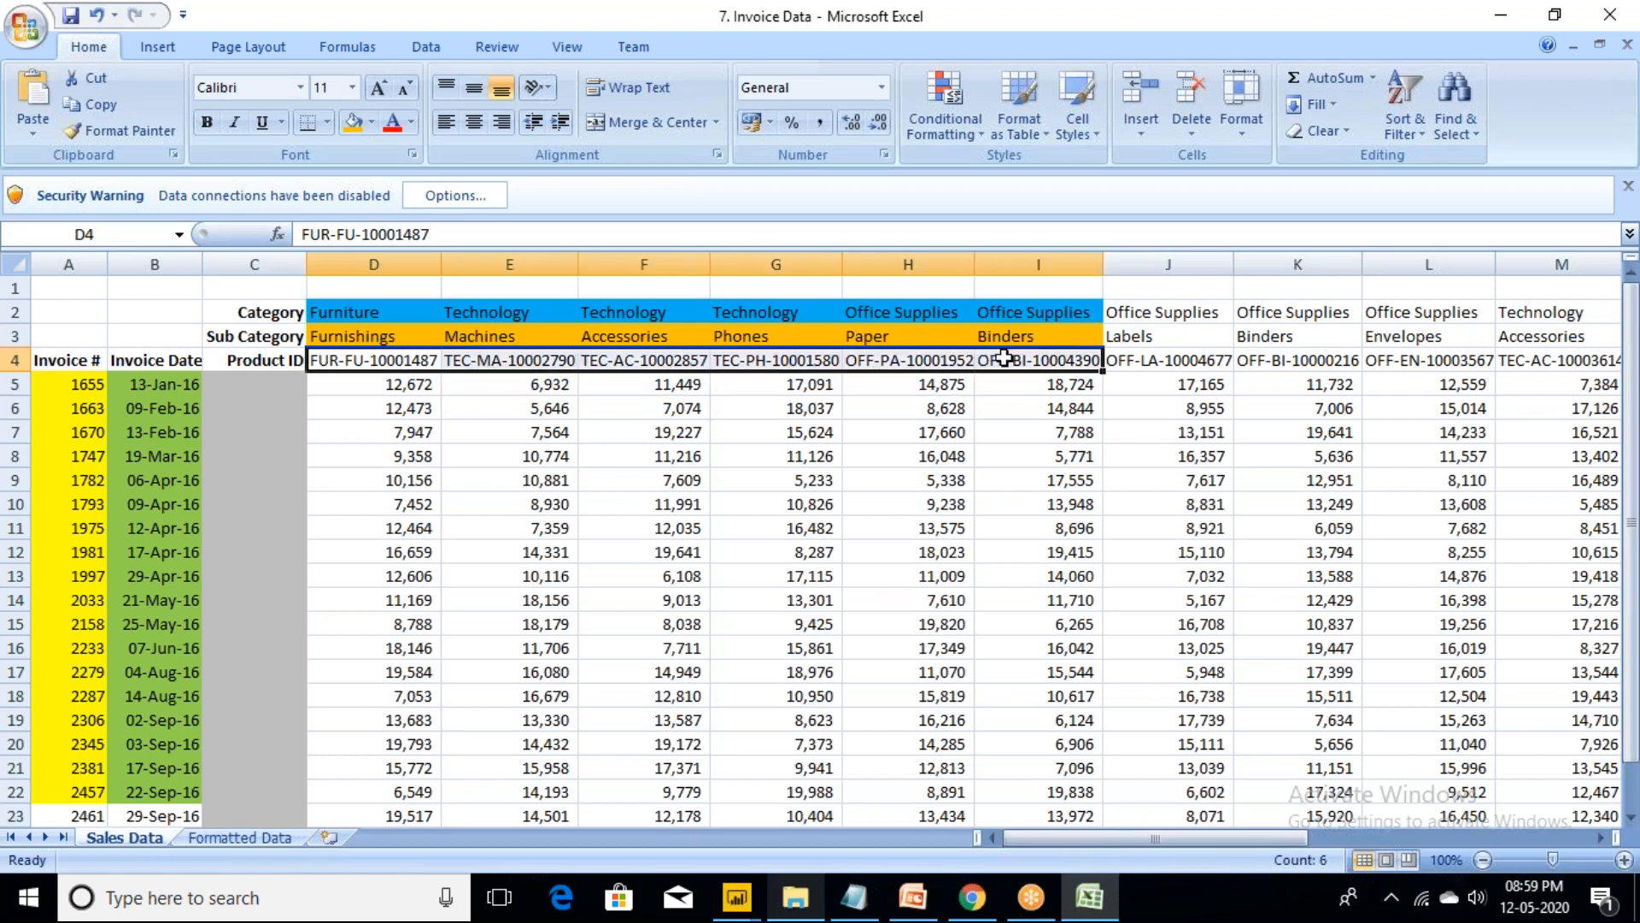
click(375, 125)
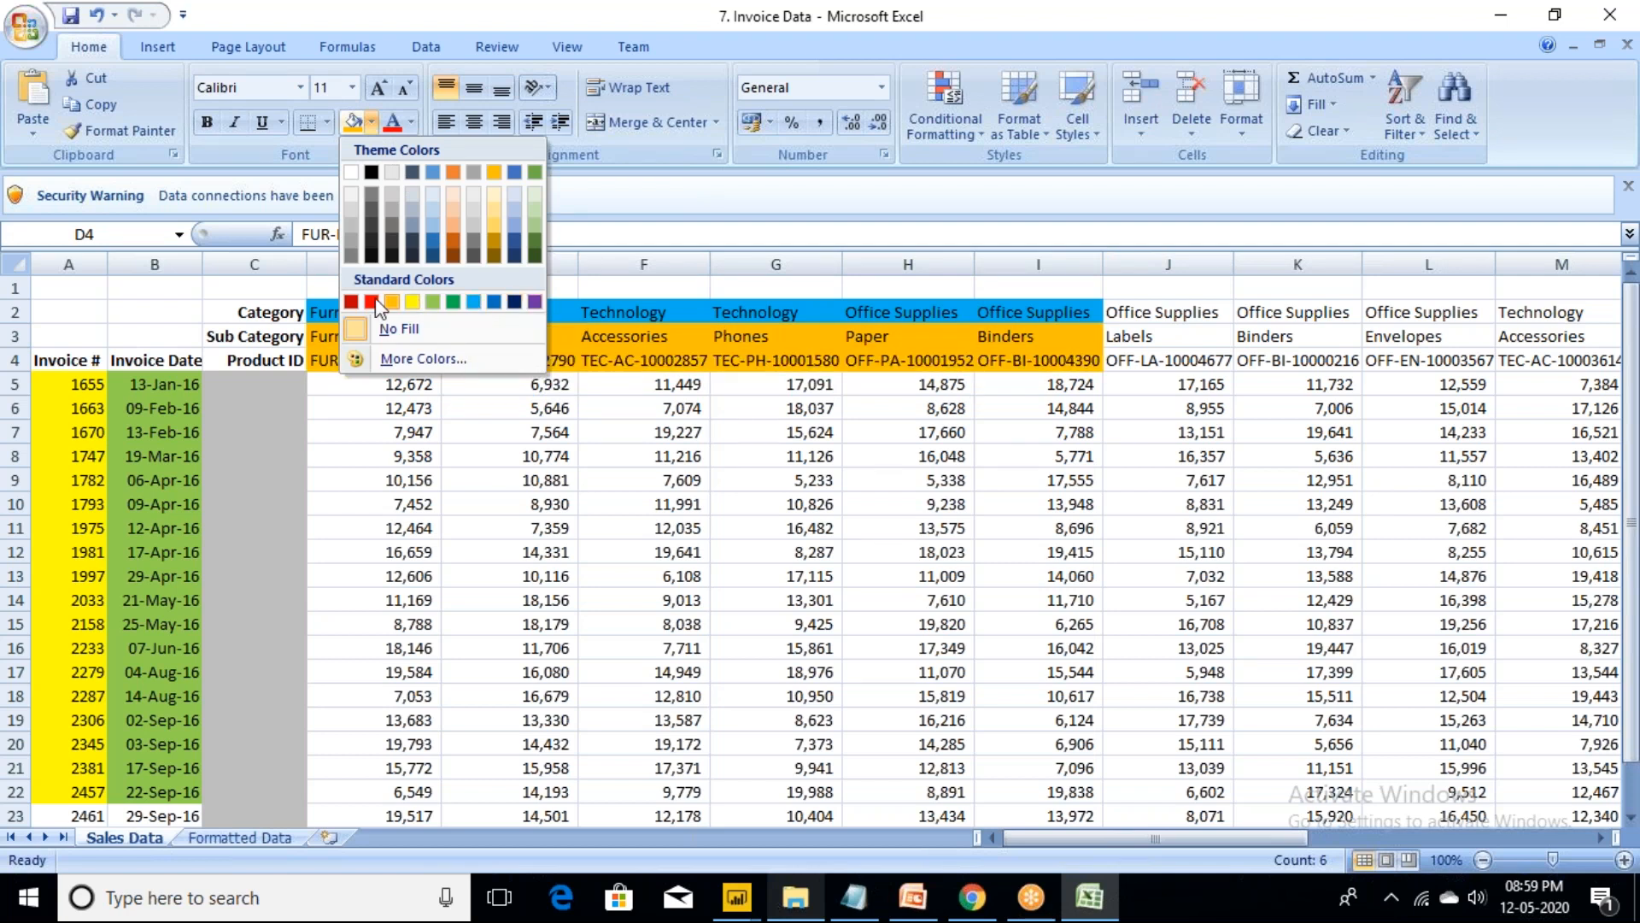
click(351, 302)
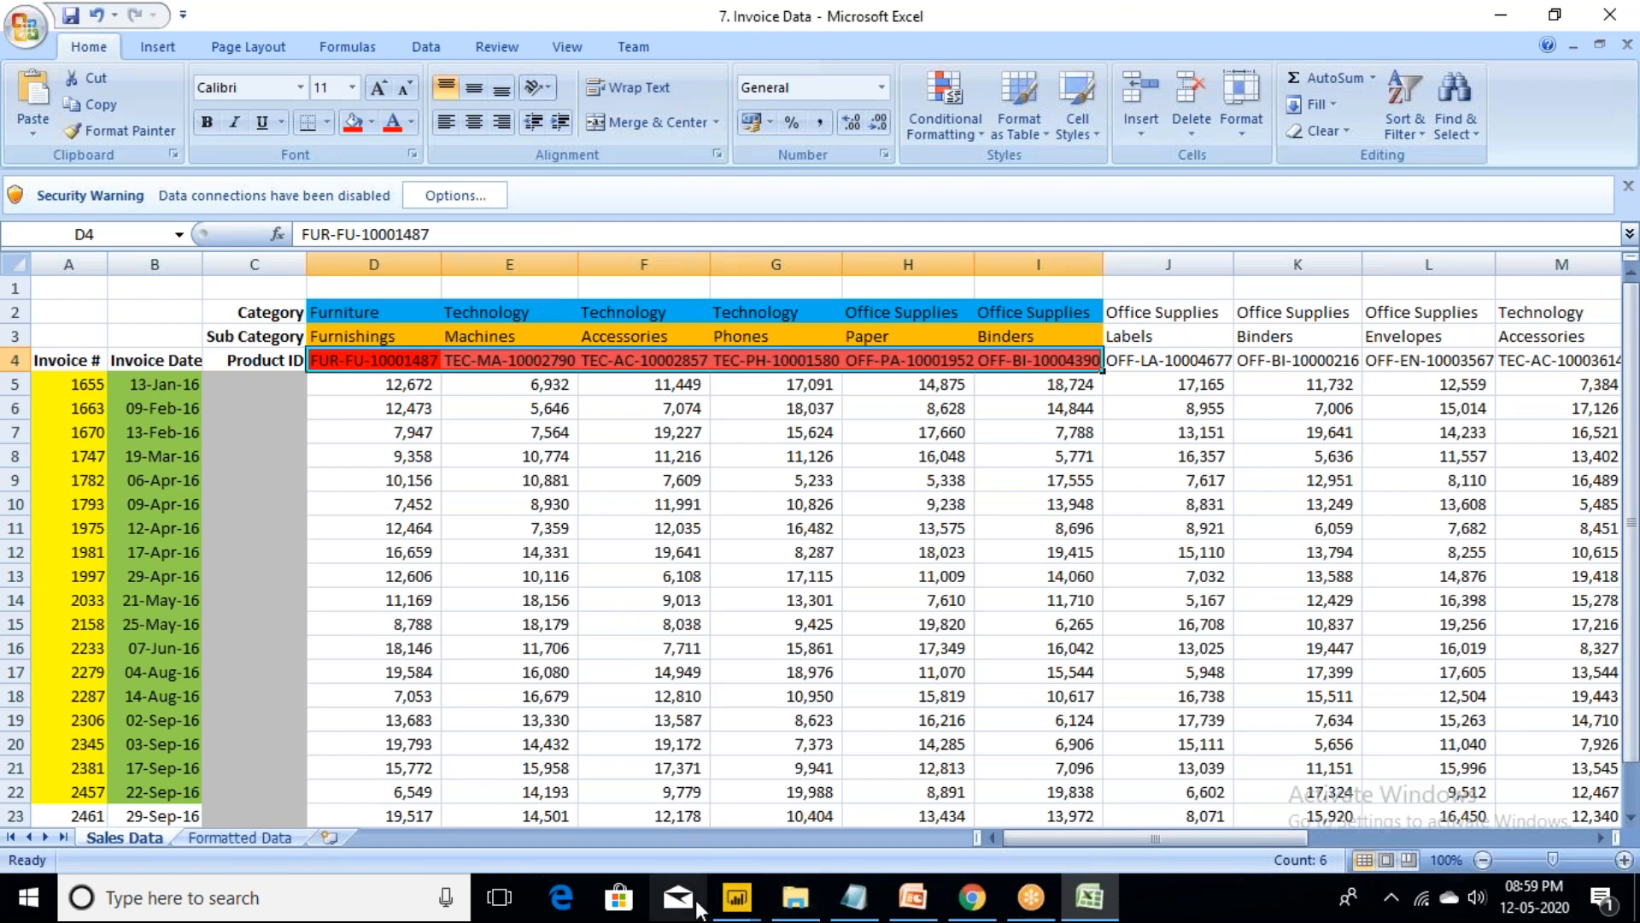
- Switch to the EmployeeReports Power Query Editor window
mouse_move(741, 910)
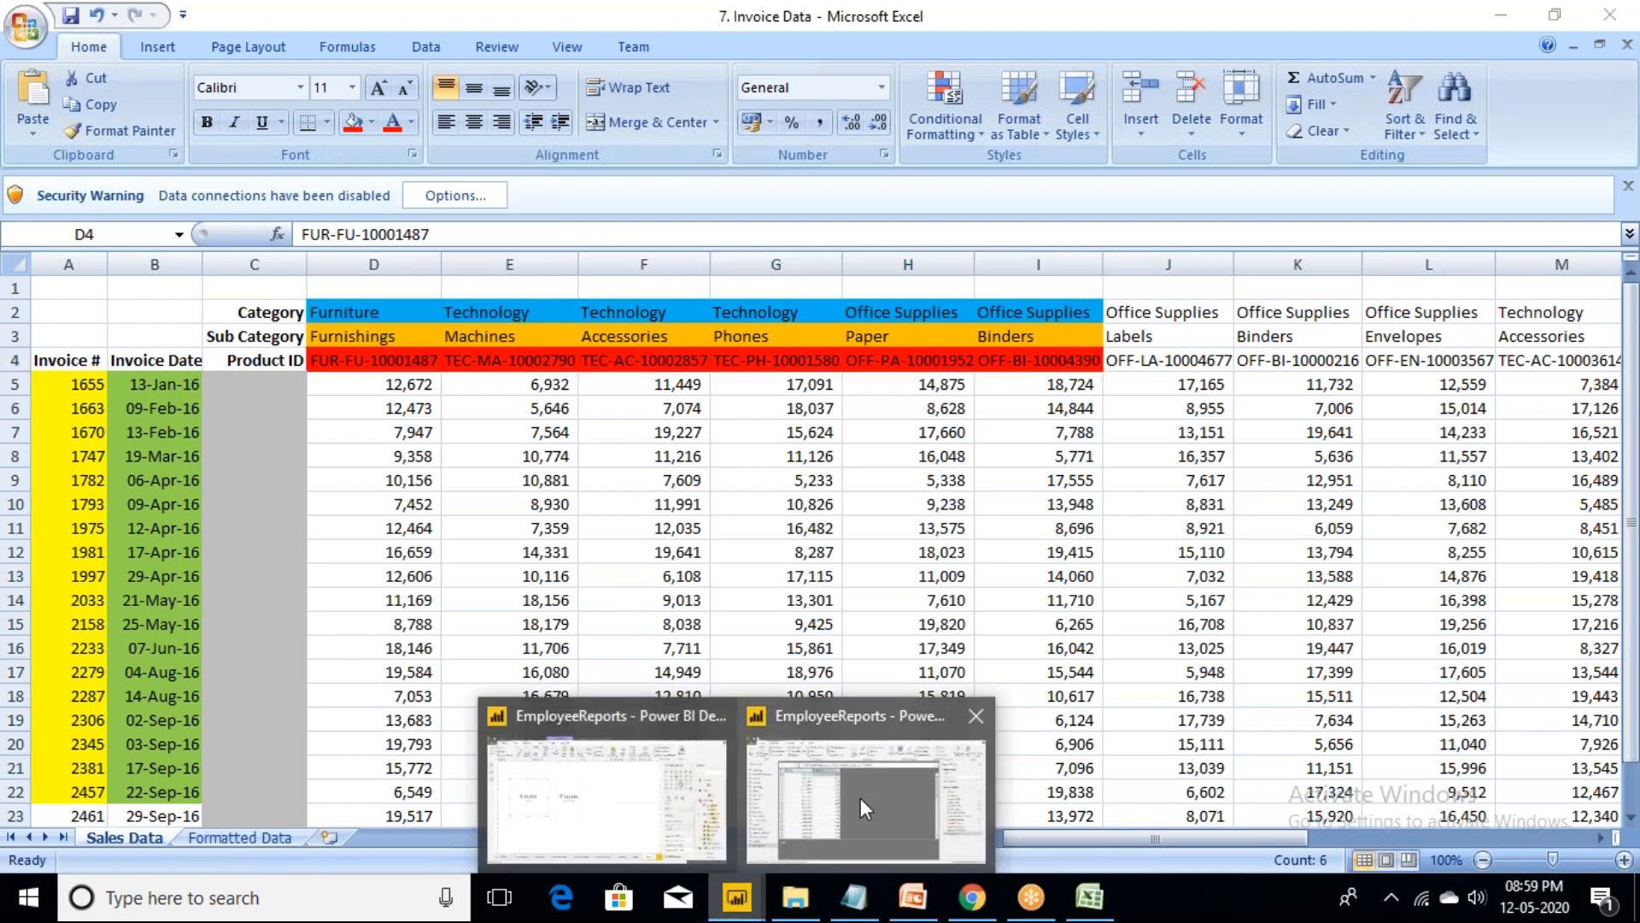
click(859, 798)
click(49, 45)
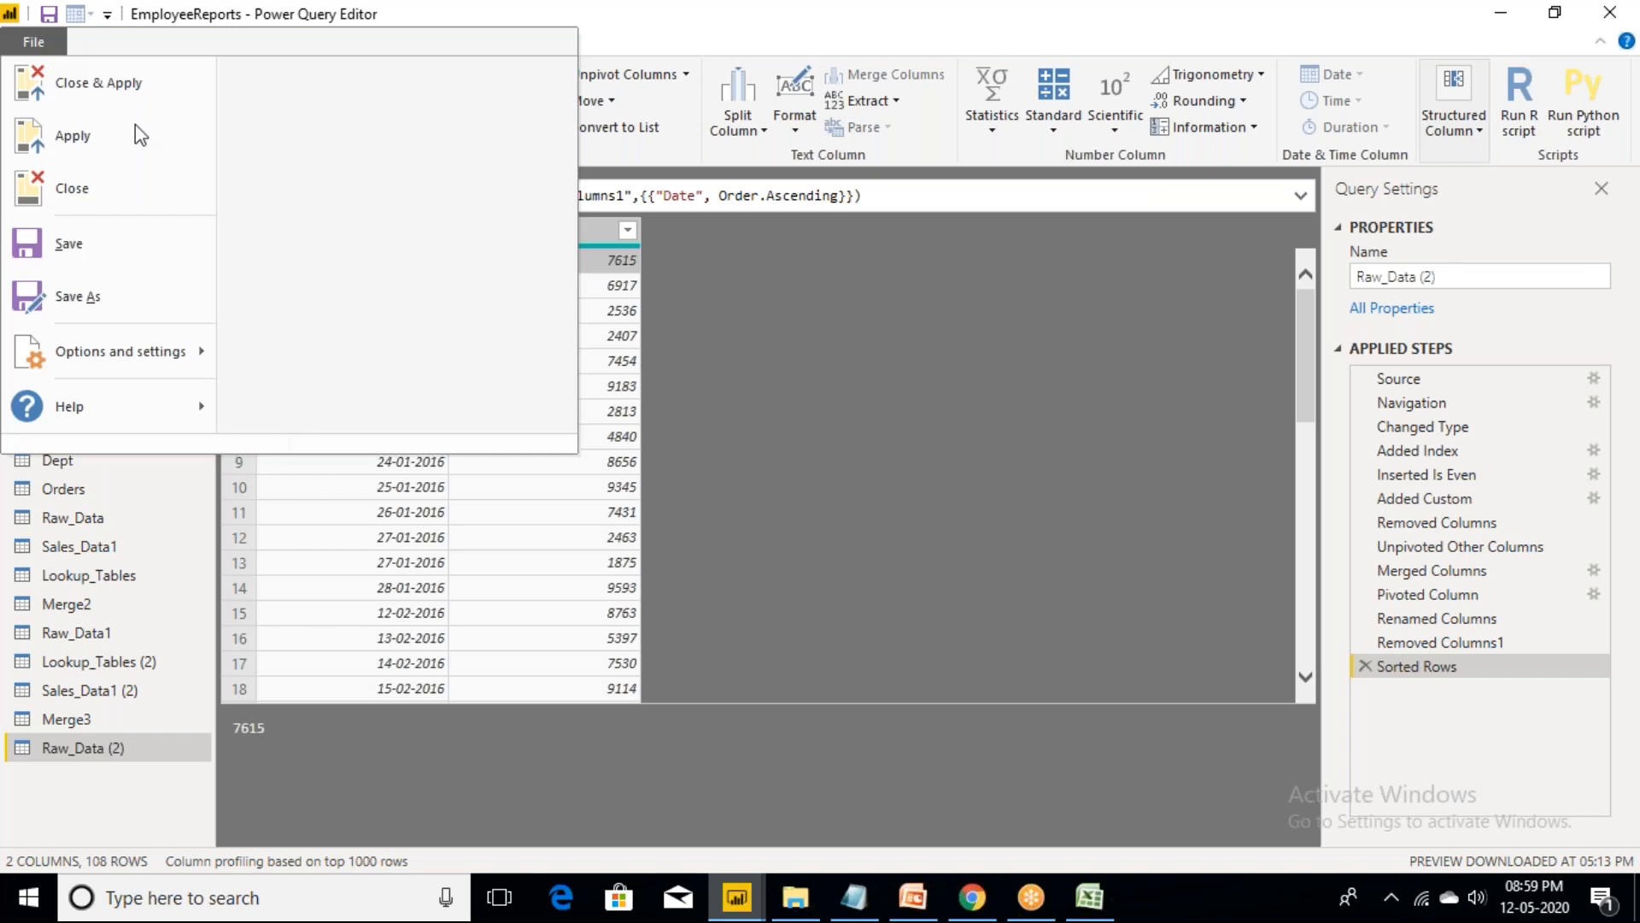
click(656, 426)
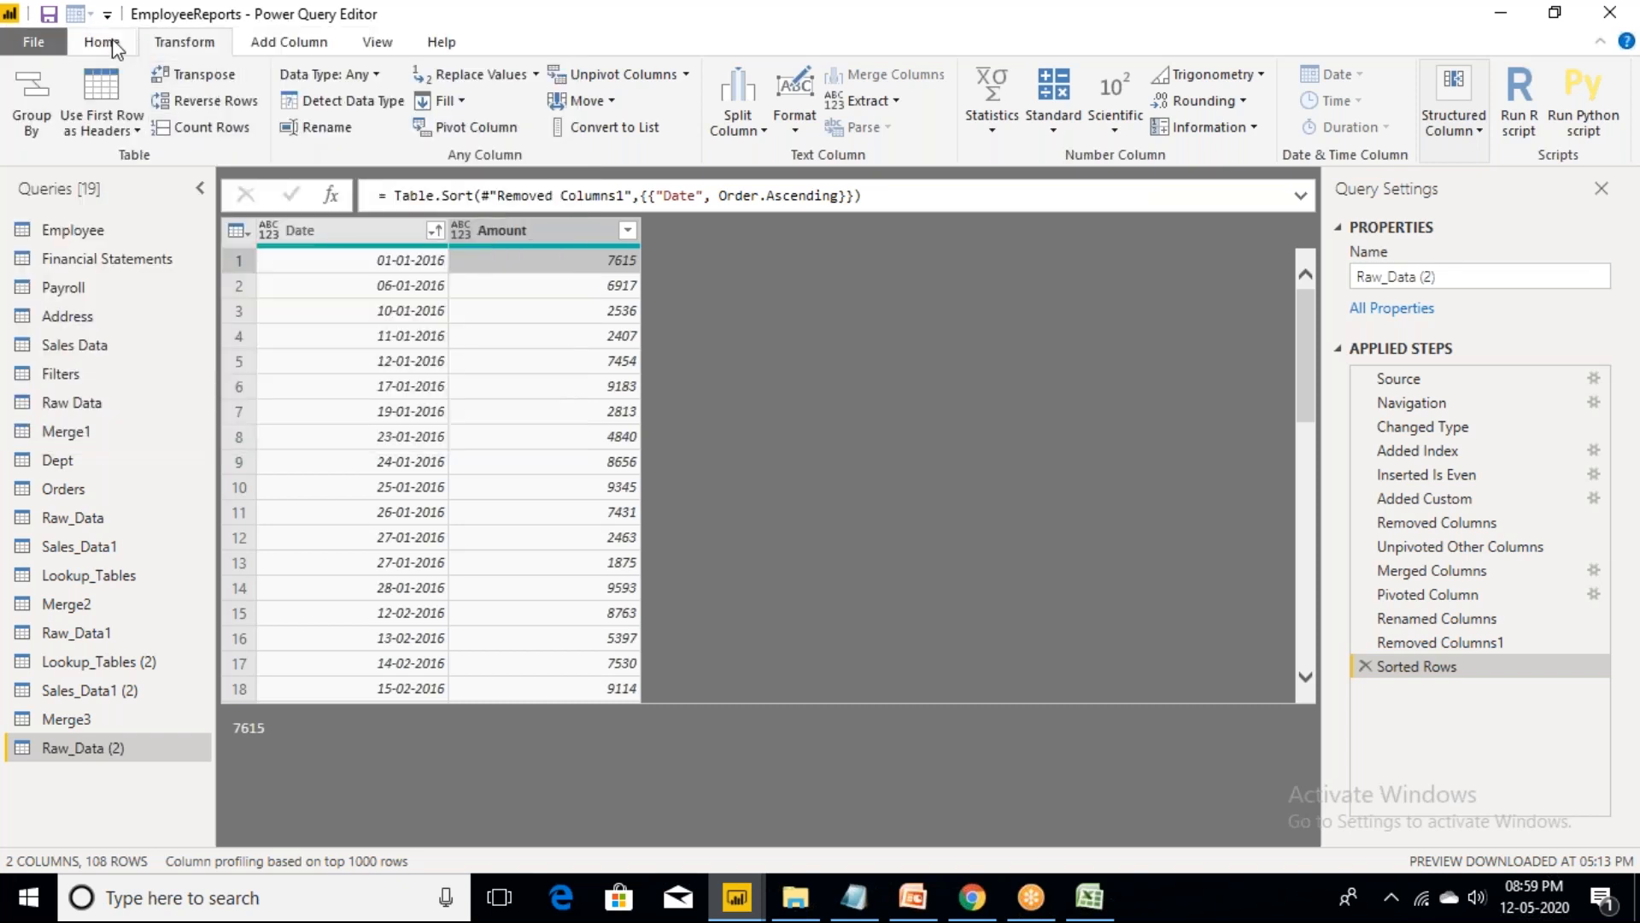
- Add a new Excel source from the file "7. Invoice Data" and import its Raw_Data1 range as a query
click(112, 40)
click(125, 124)
click(125, 121)
click(127, 126)
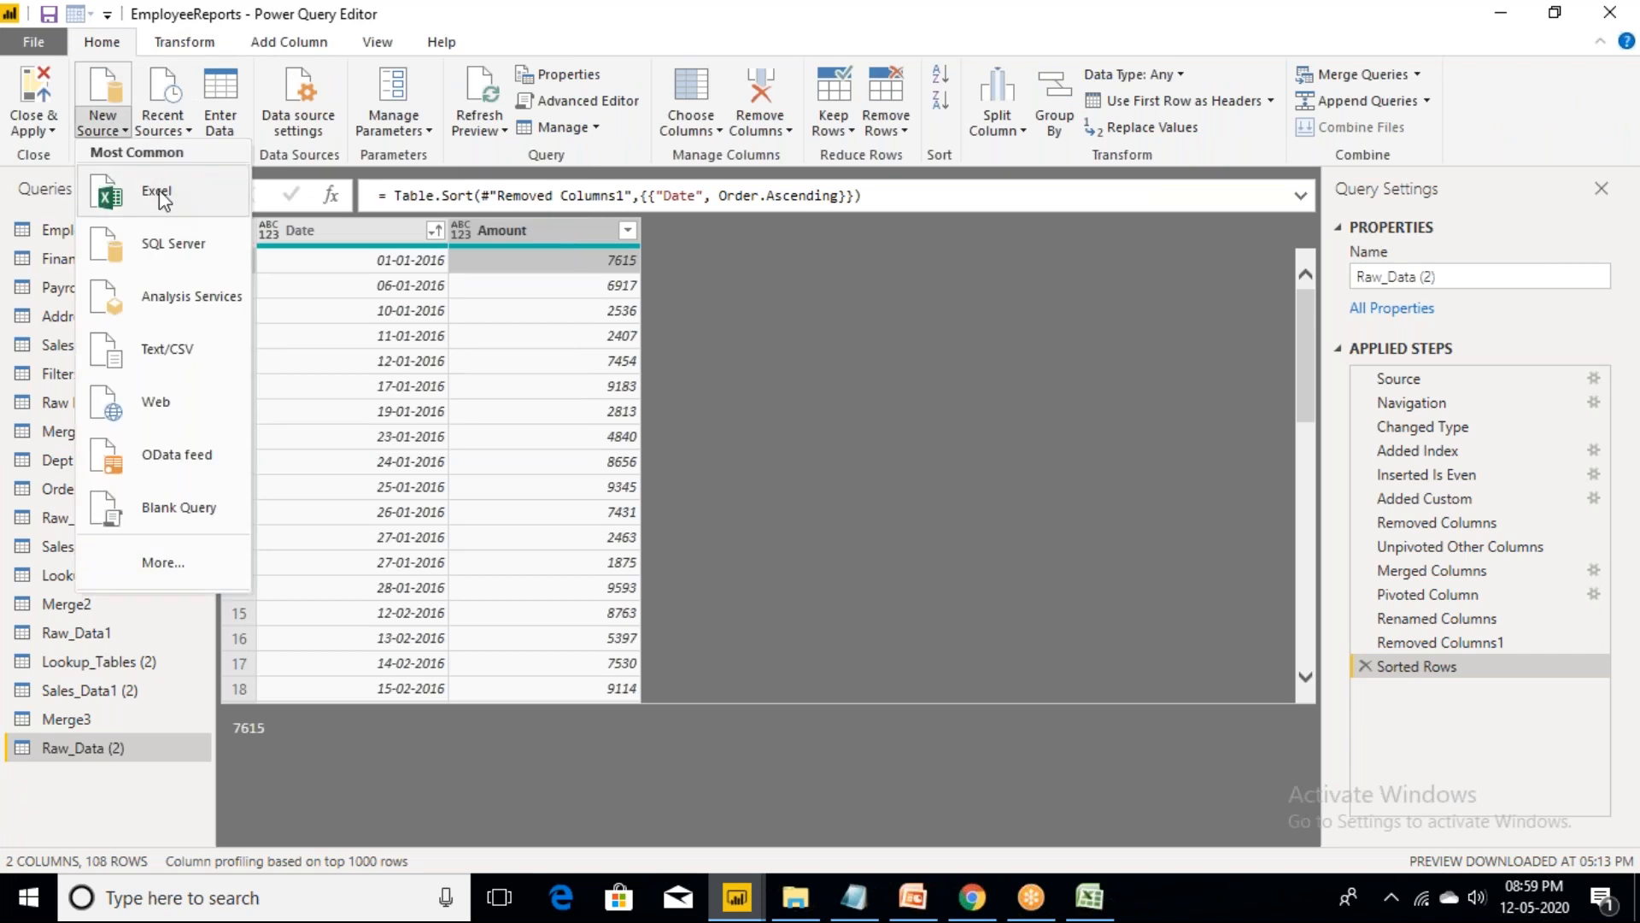
click(162, 197)
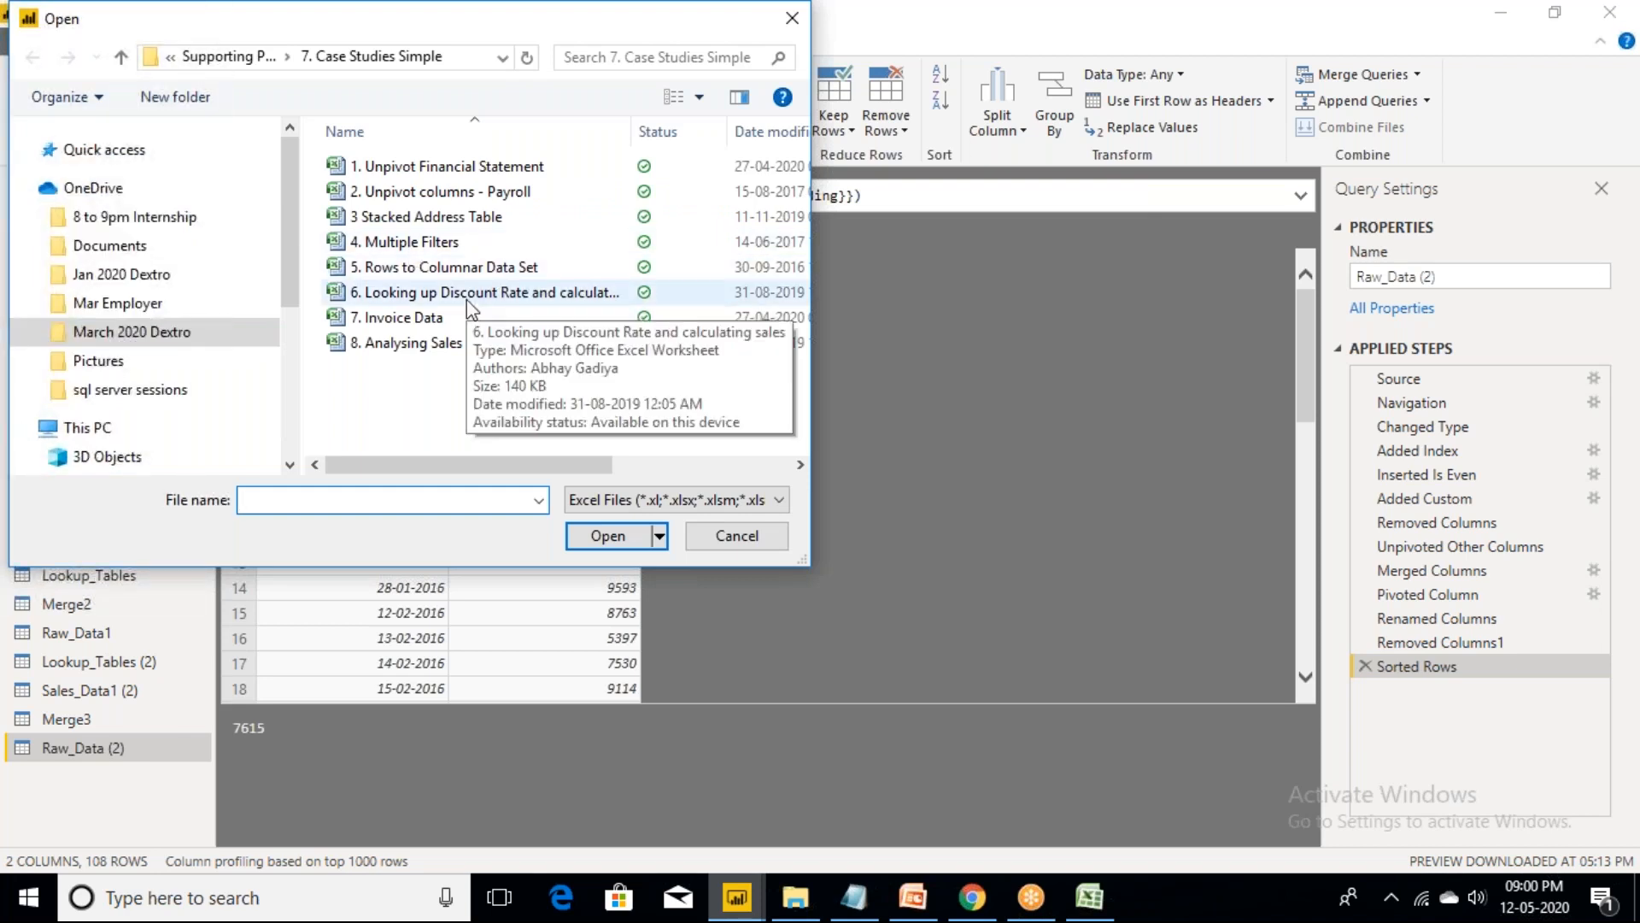
click(429, 318)
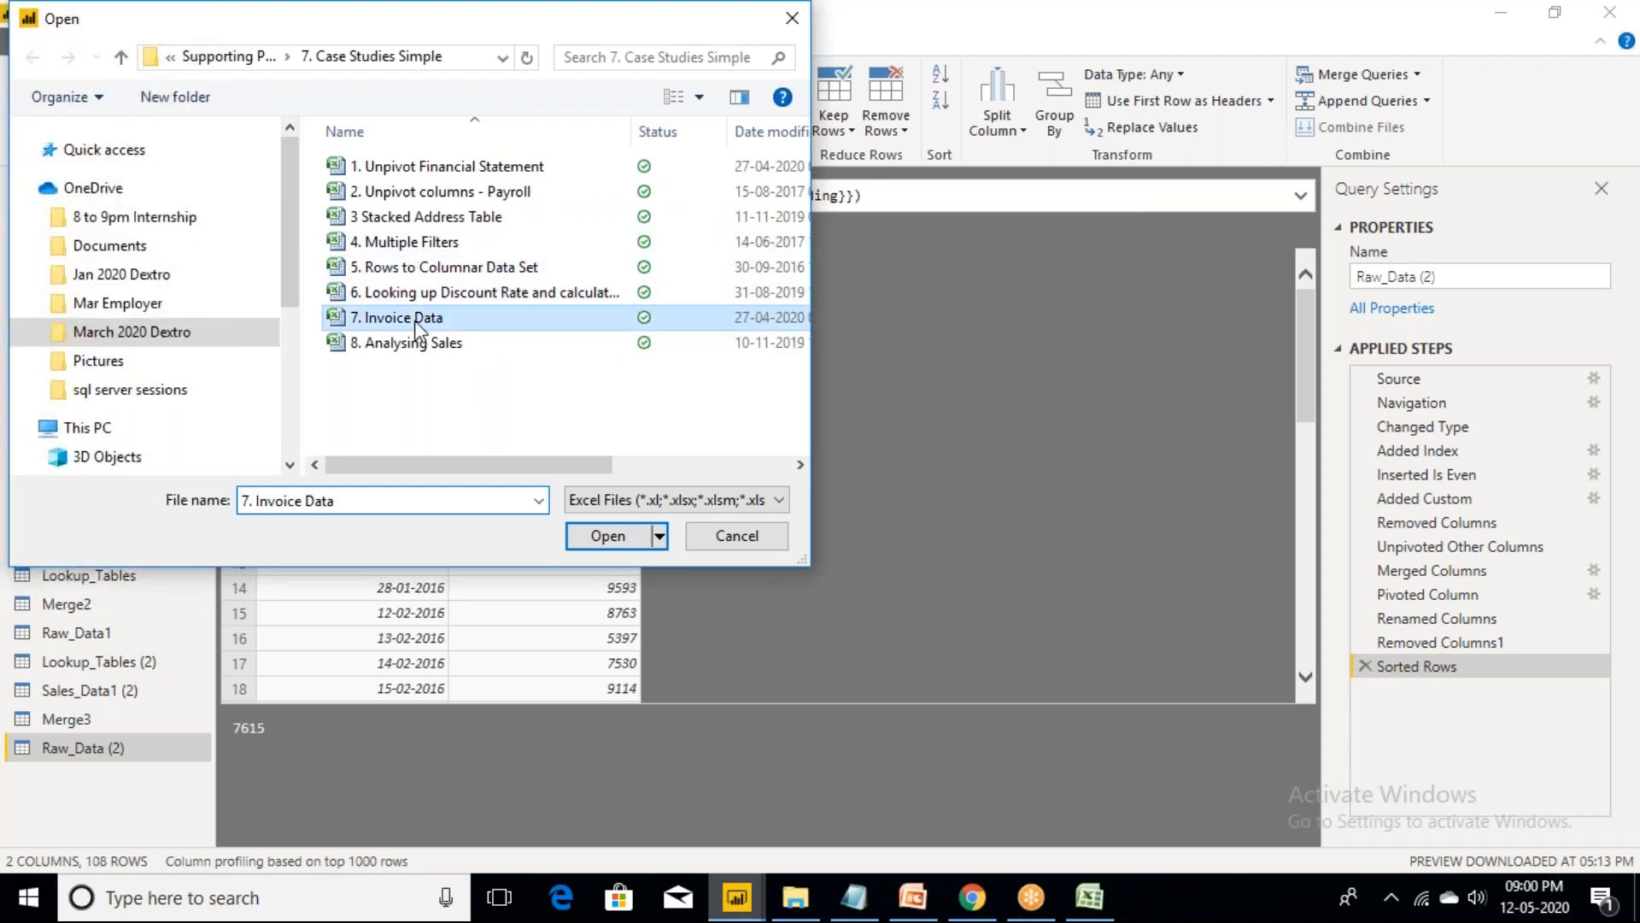
click(615, 536)
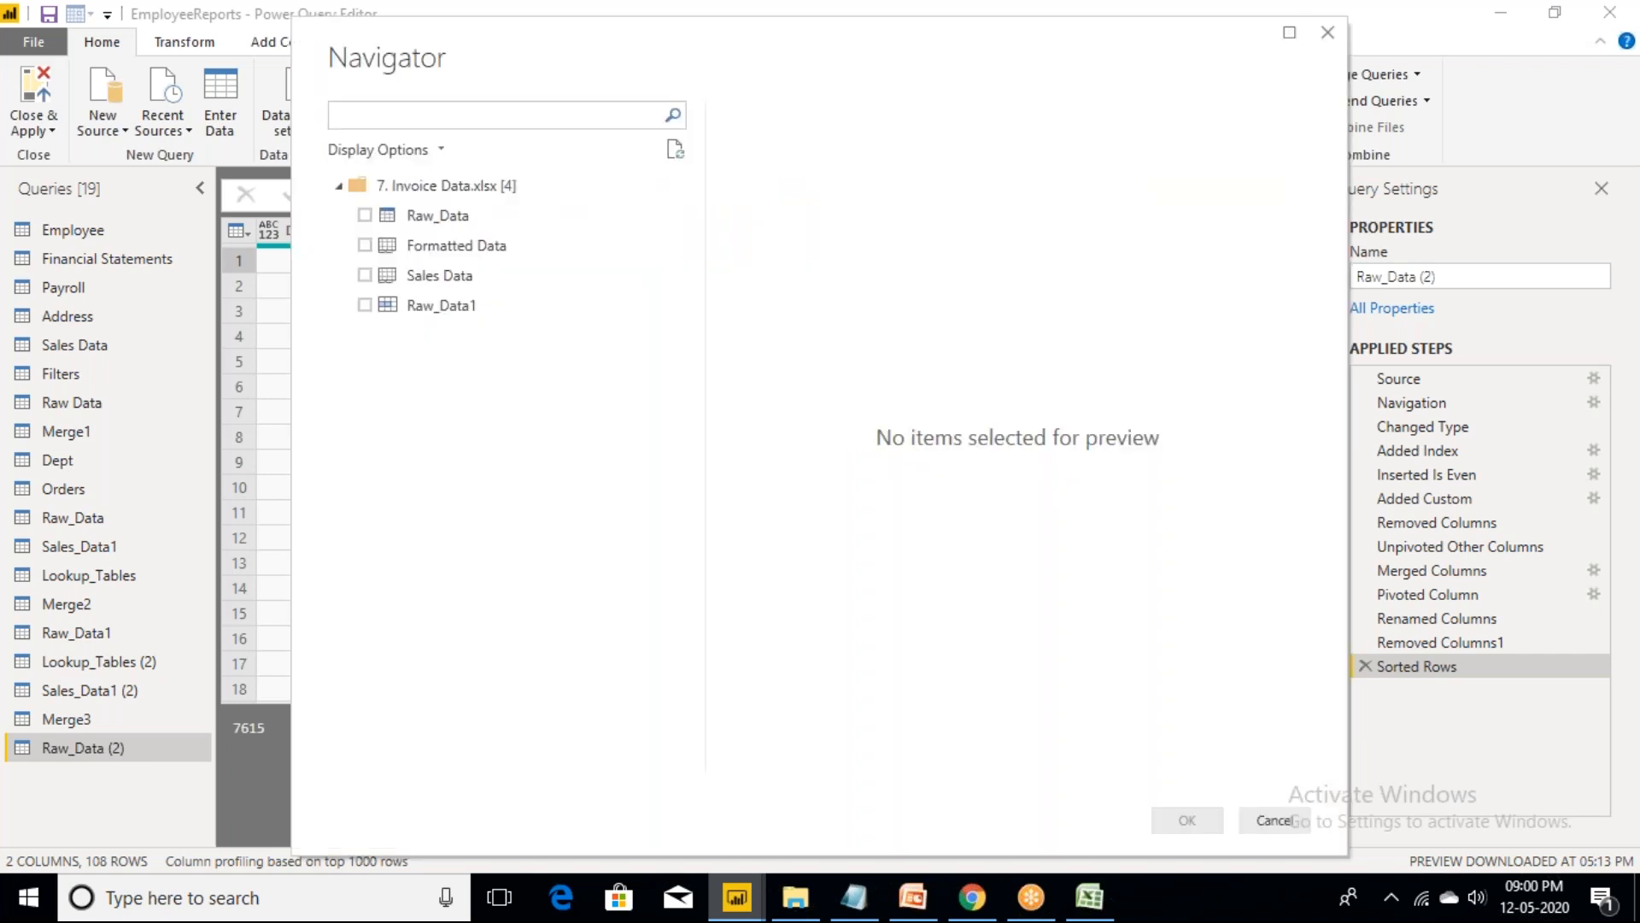
click(365, 305)
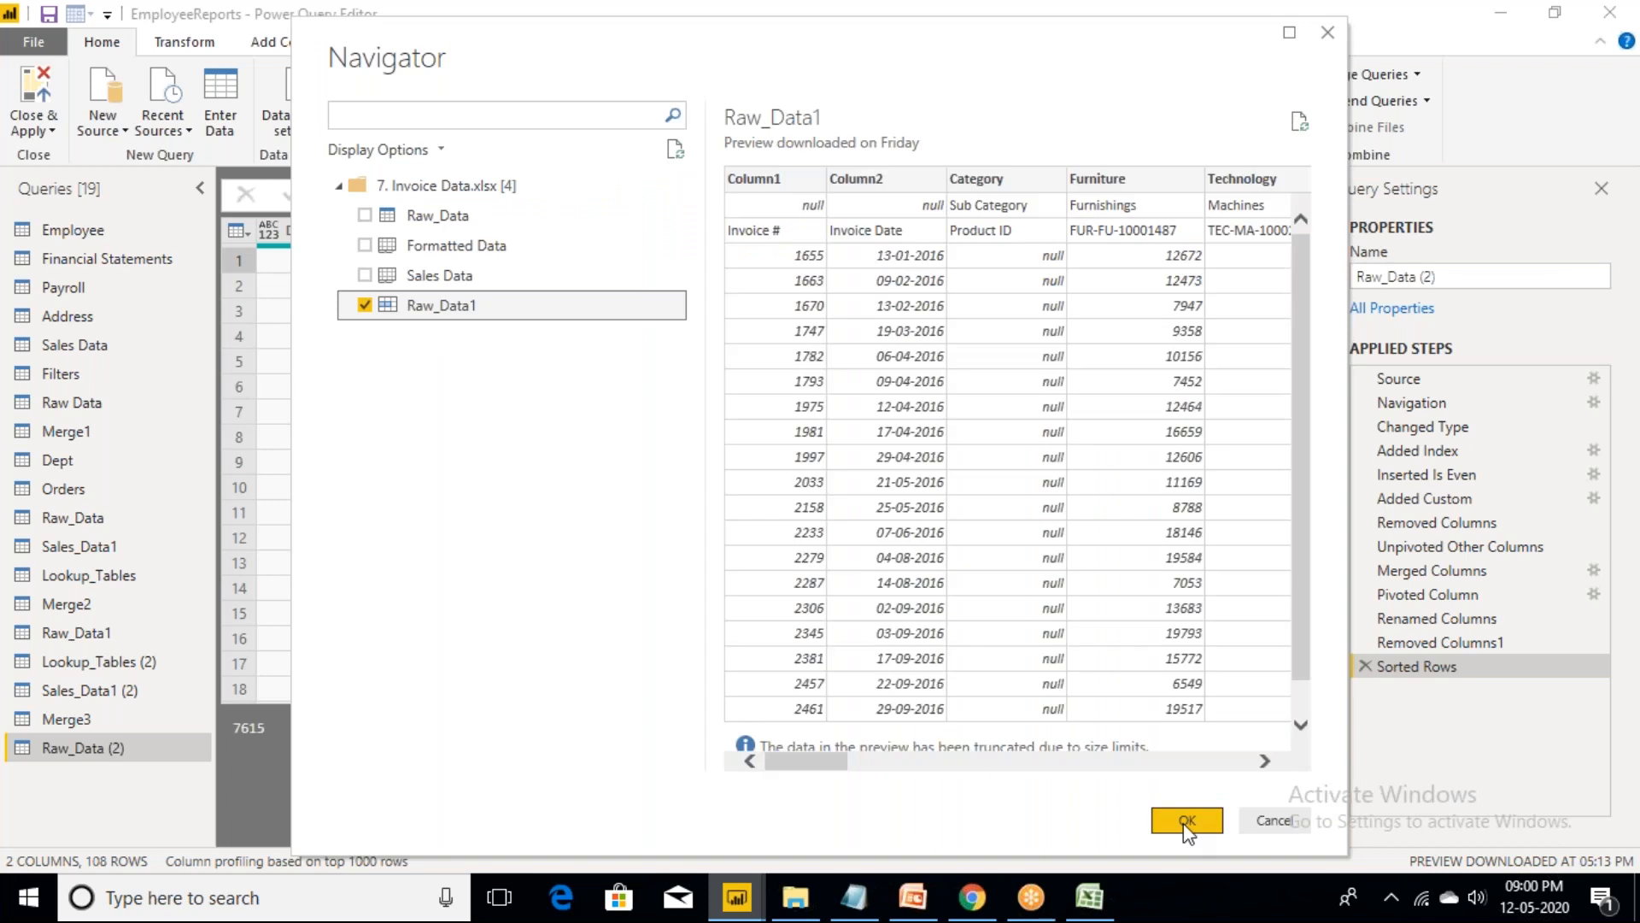
click(1187, 821)
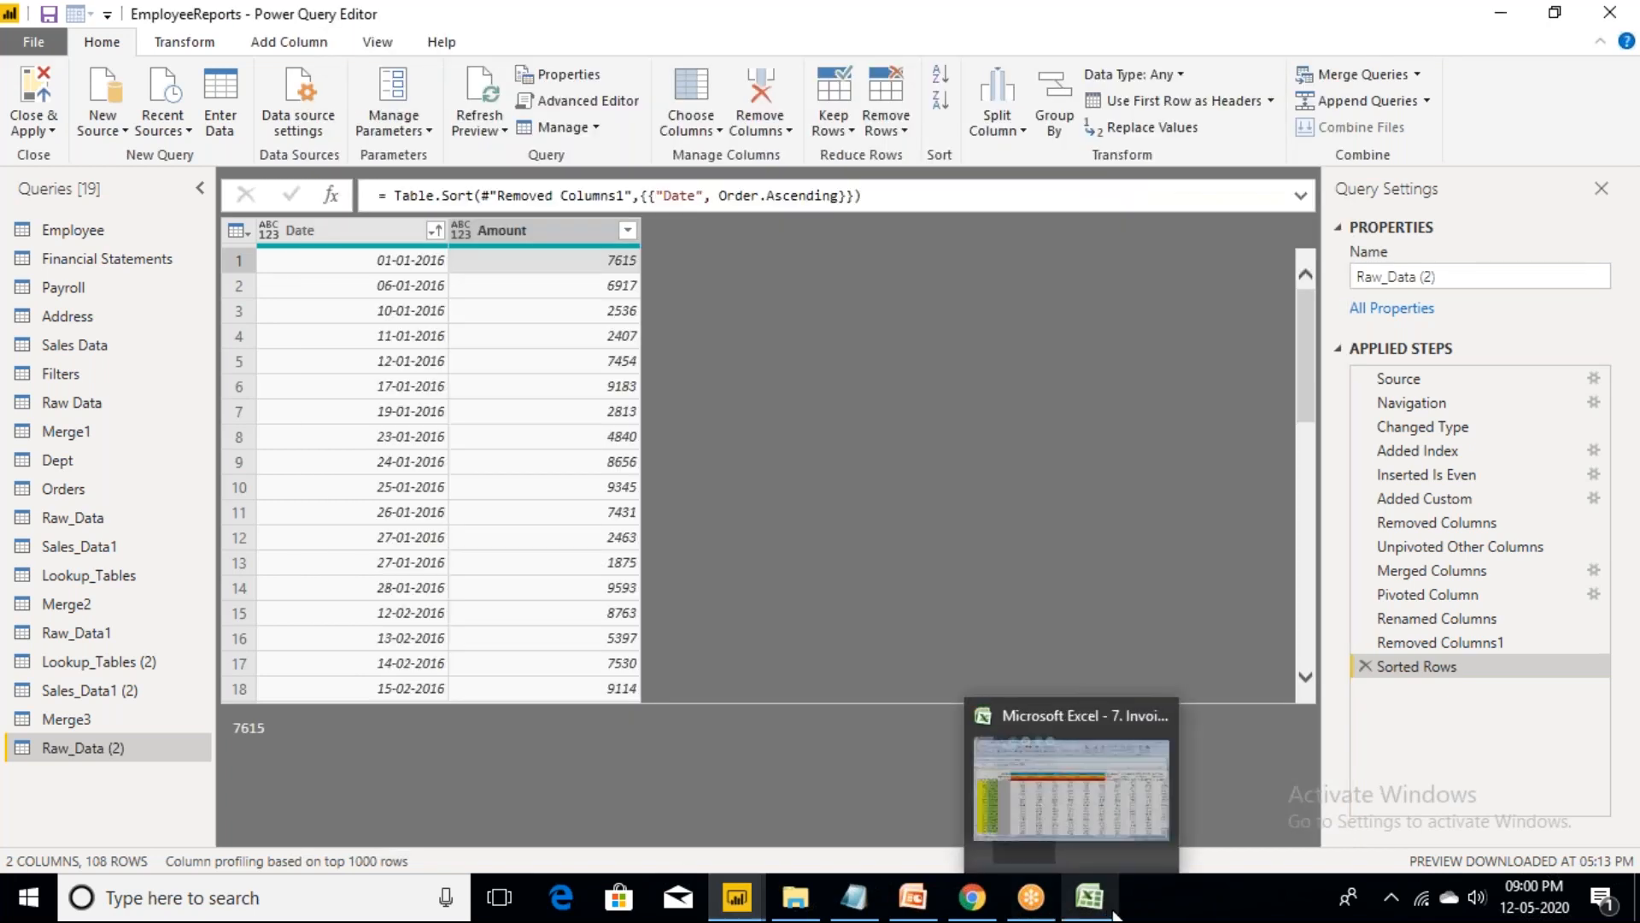
- Switch to the "7. Invoice Data" workbook in Excel and view the target layout on the Formatted Data sheet
click(1090, 897)
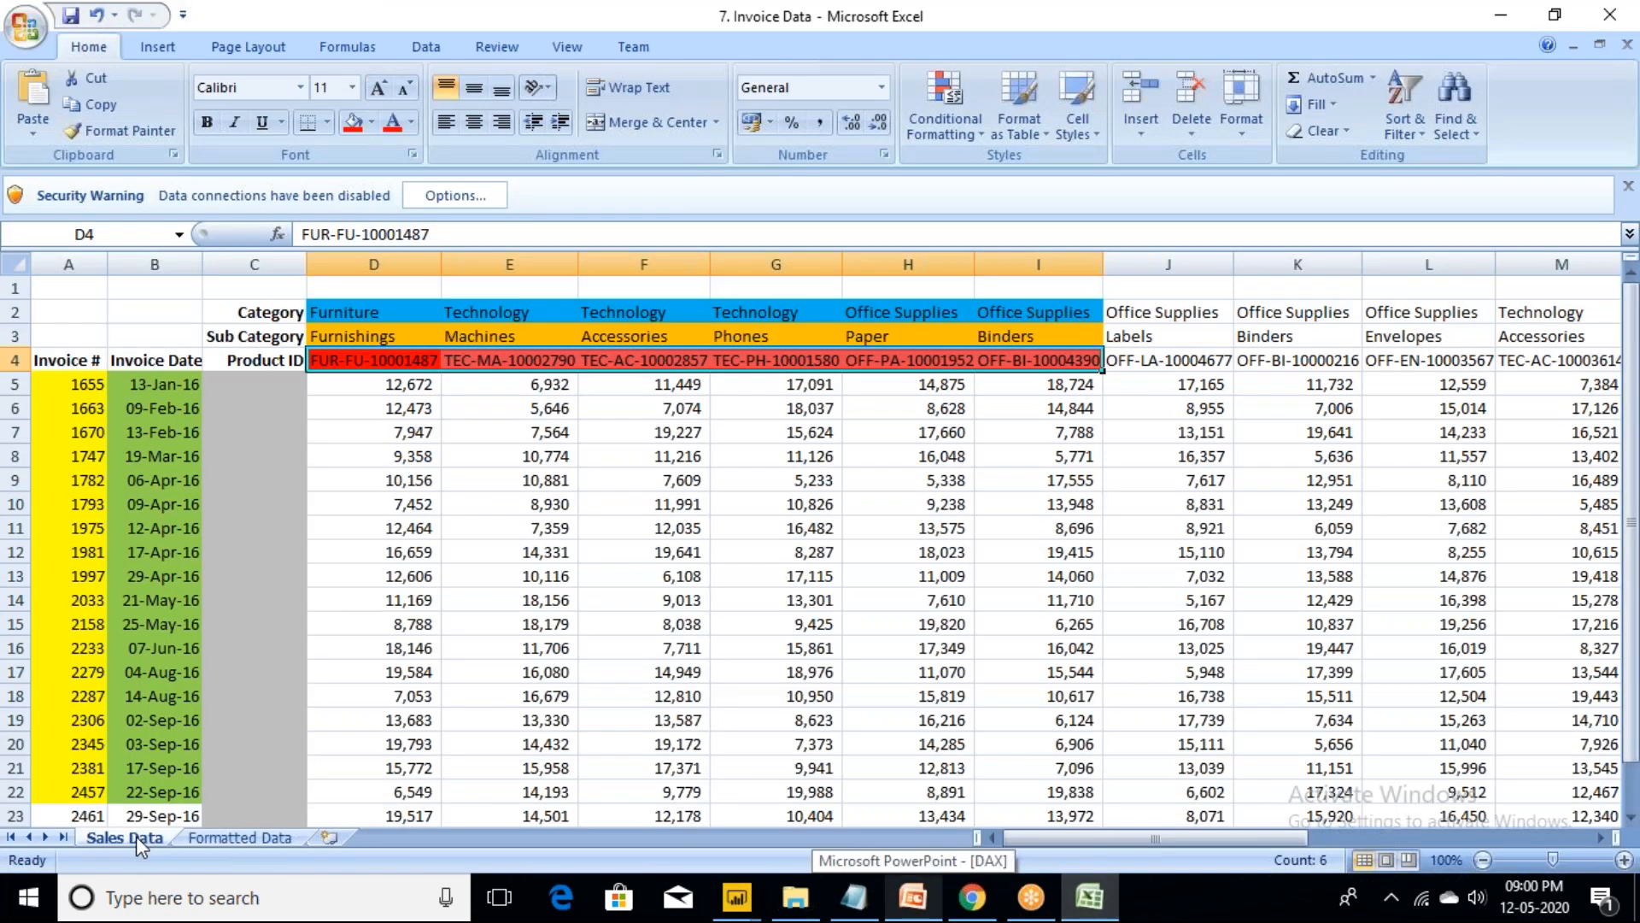
click(237, 838)
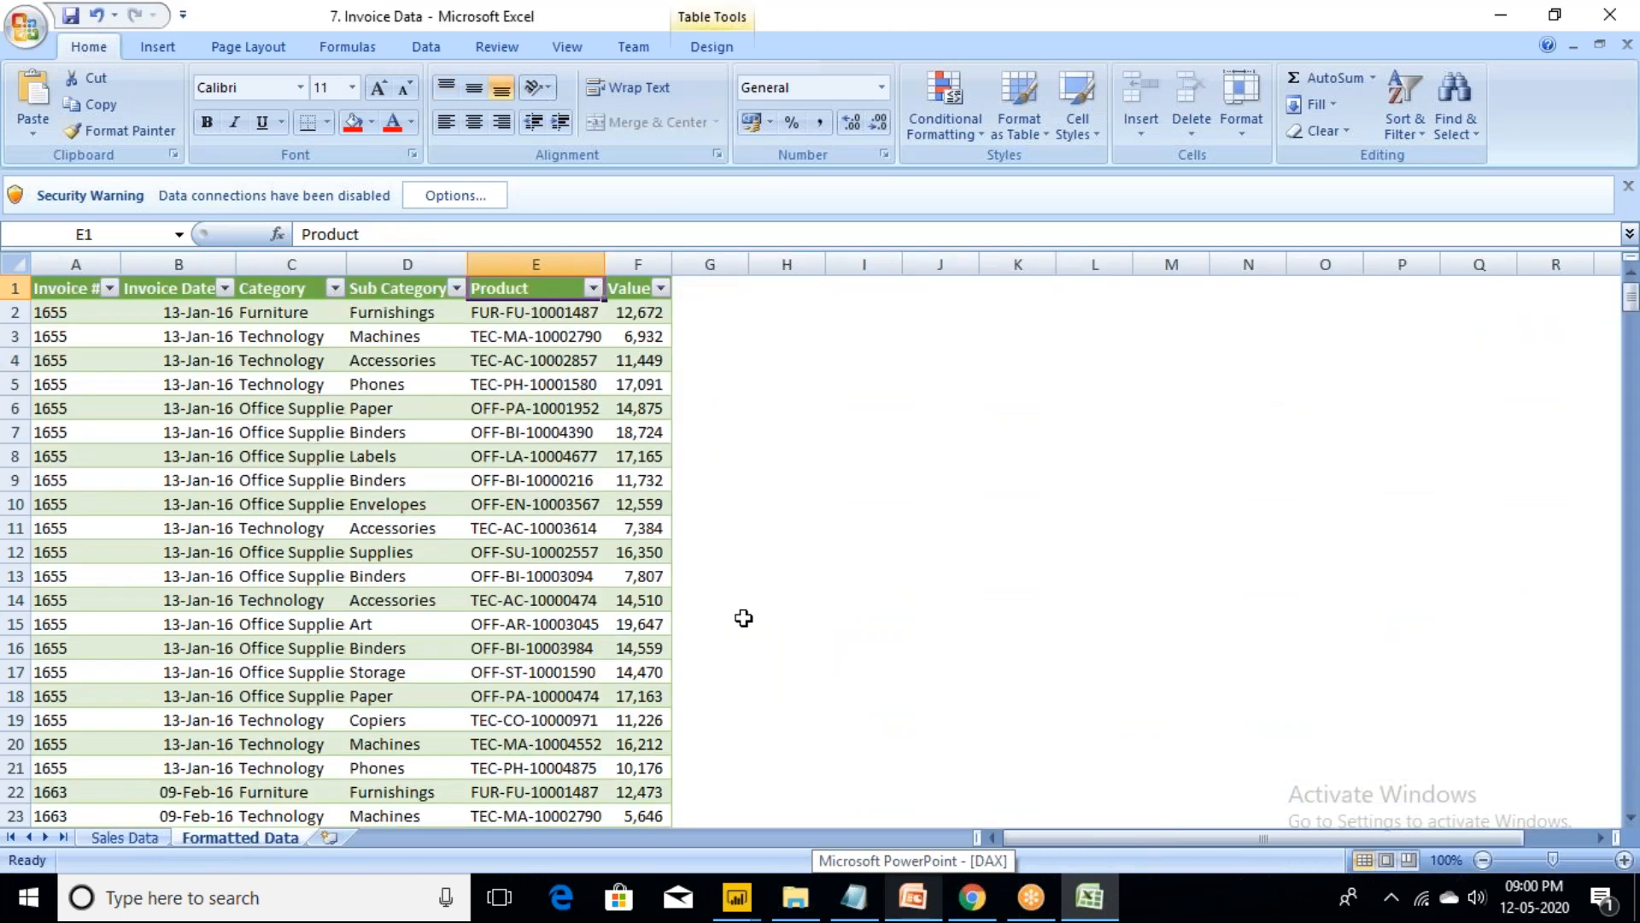
- Return from Excel to the Power Query Editor, glance at the Raw_Data (2) query and reopen Raw_Data1 (2)
click(1502, 19)
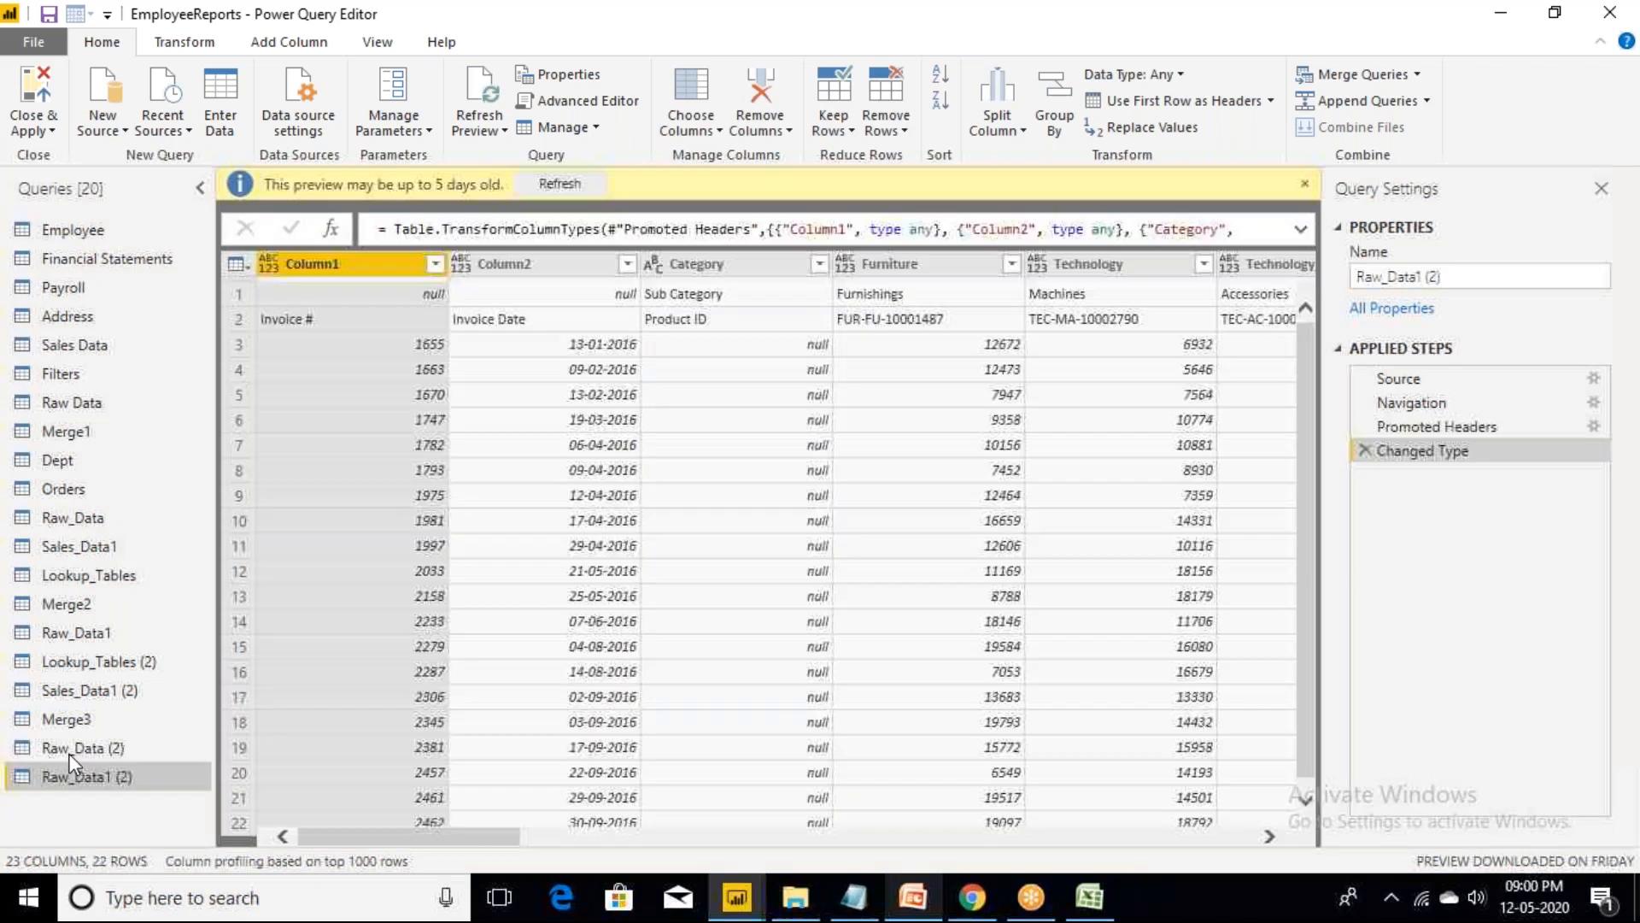
click(68, 755)
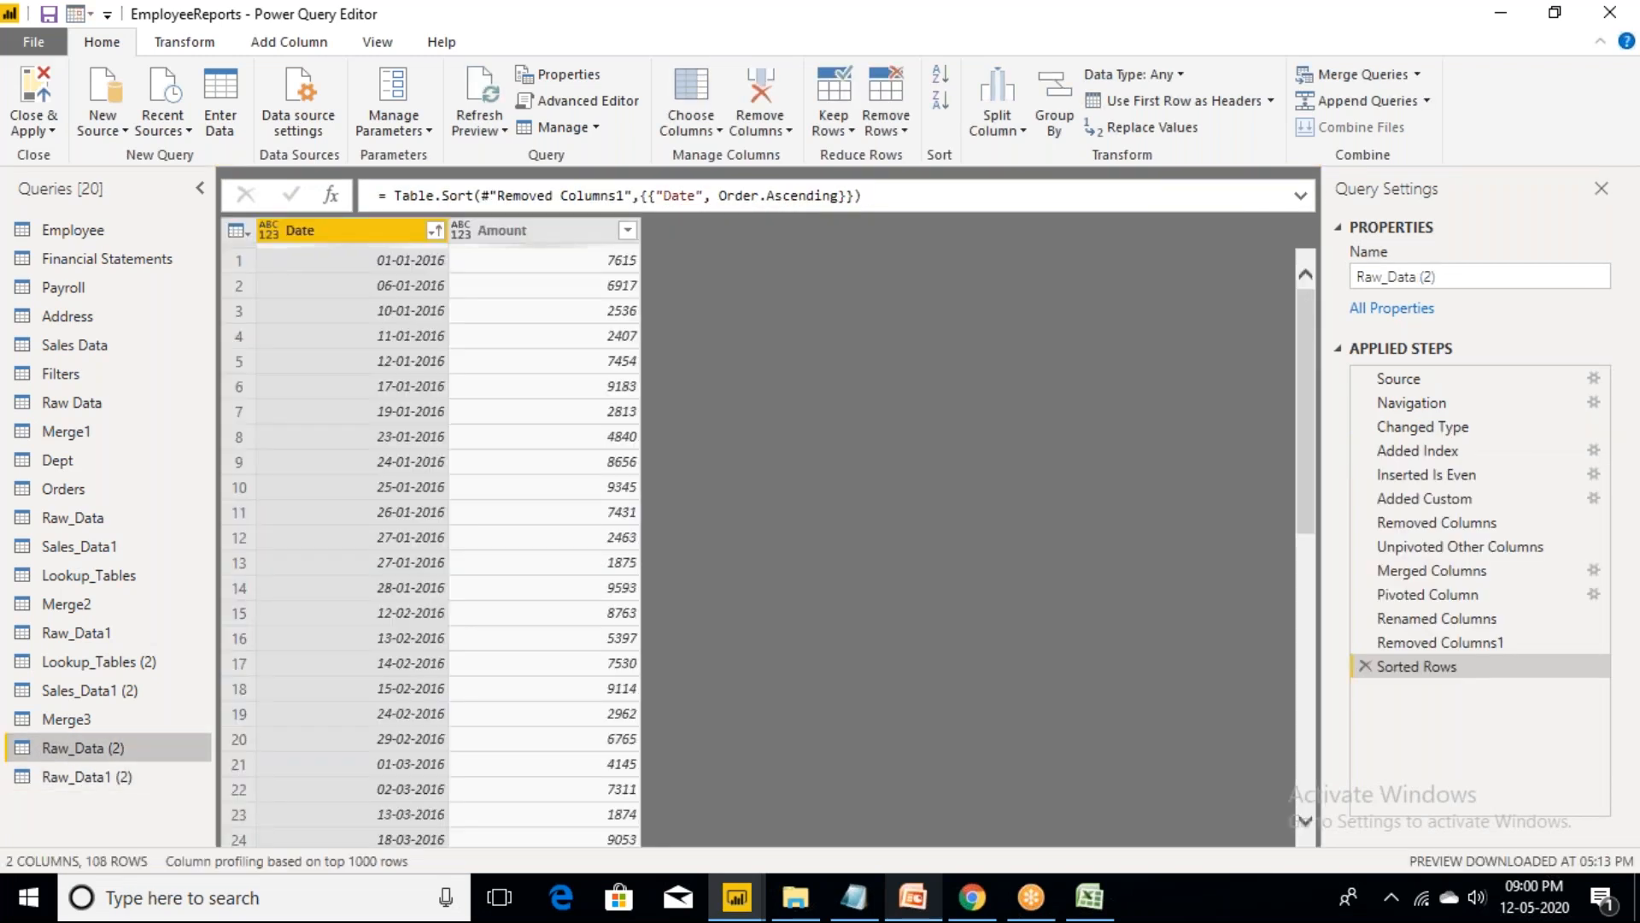
click(114, 779)
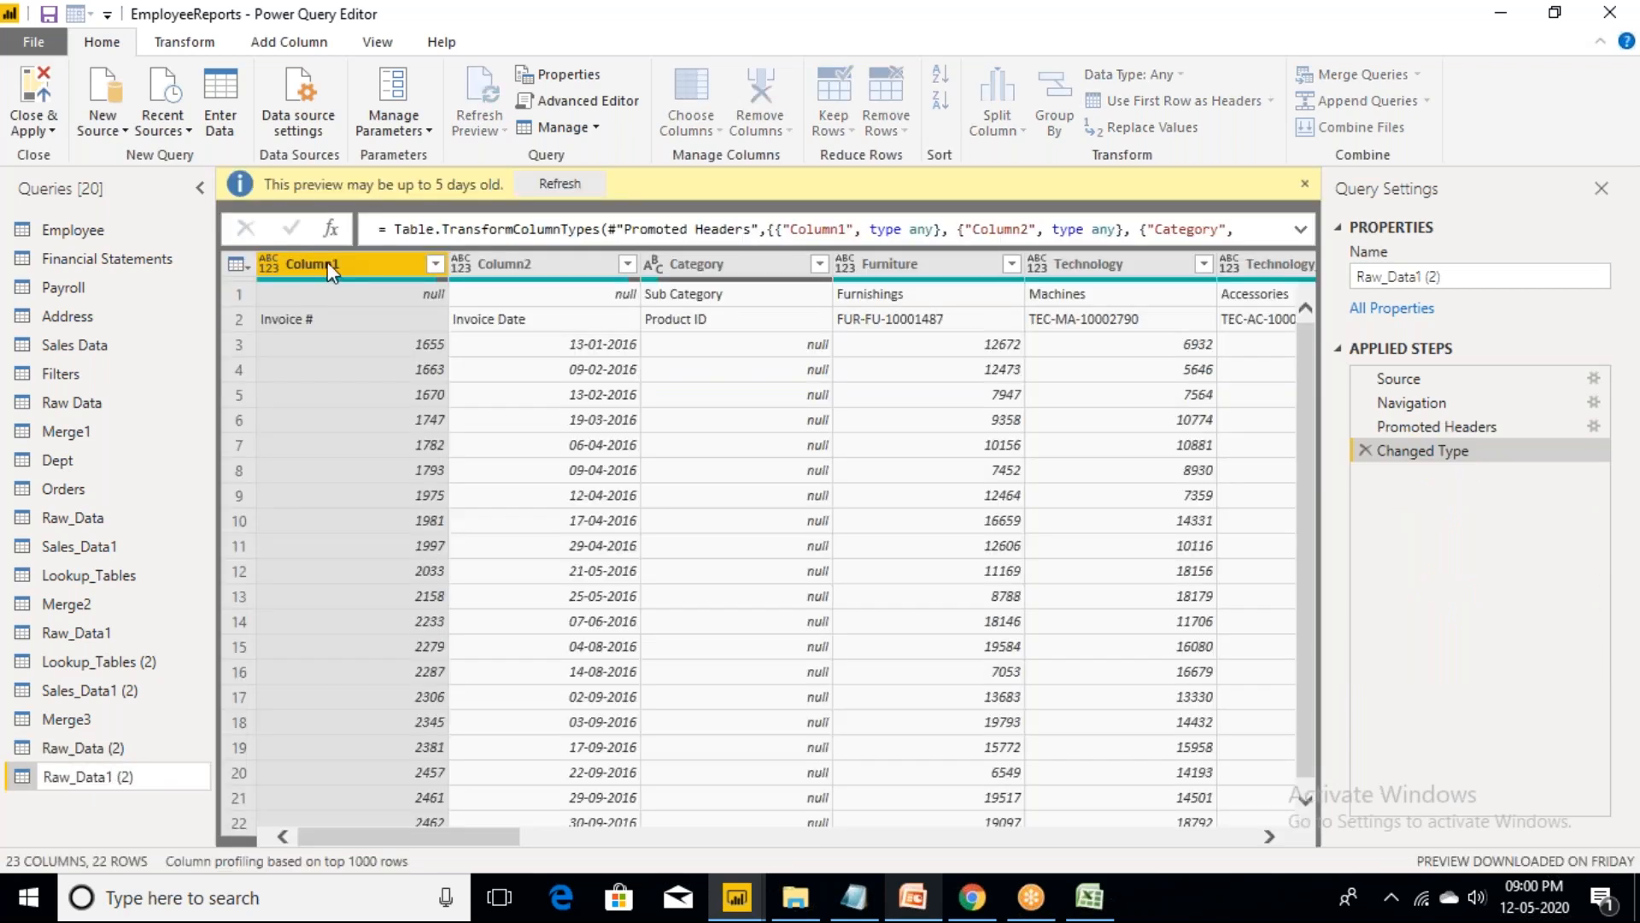
- Try transposing the Raw_Data1 (2) table and remove that applied step again
click(182, 42)
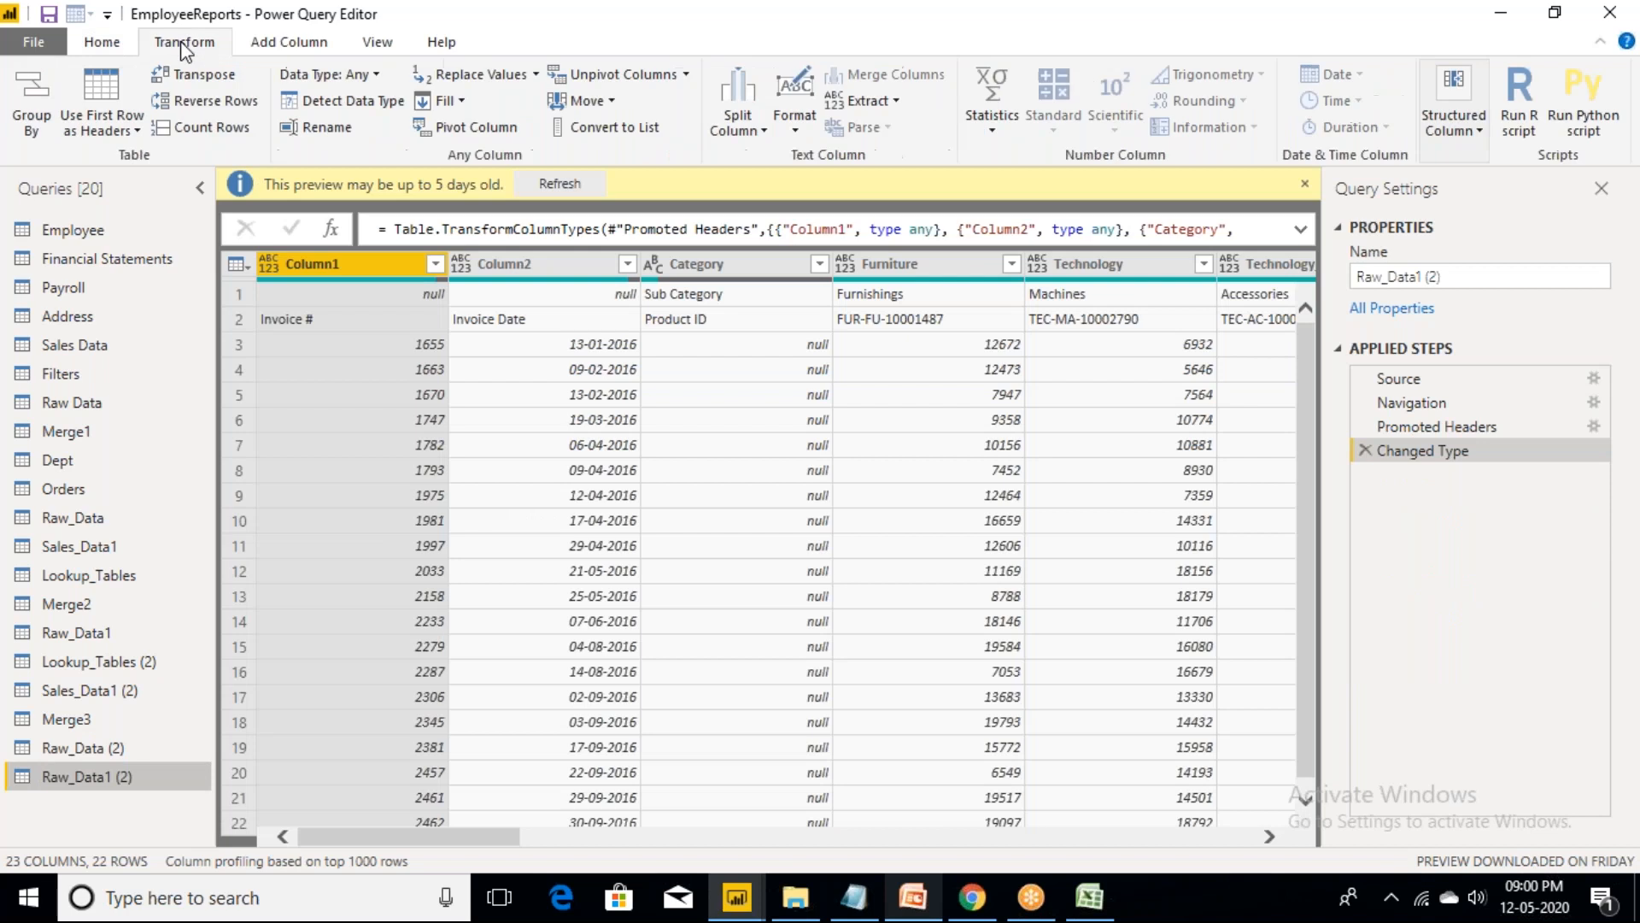
click(204, 84)
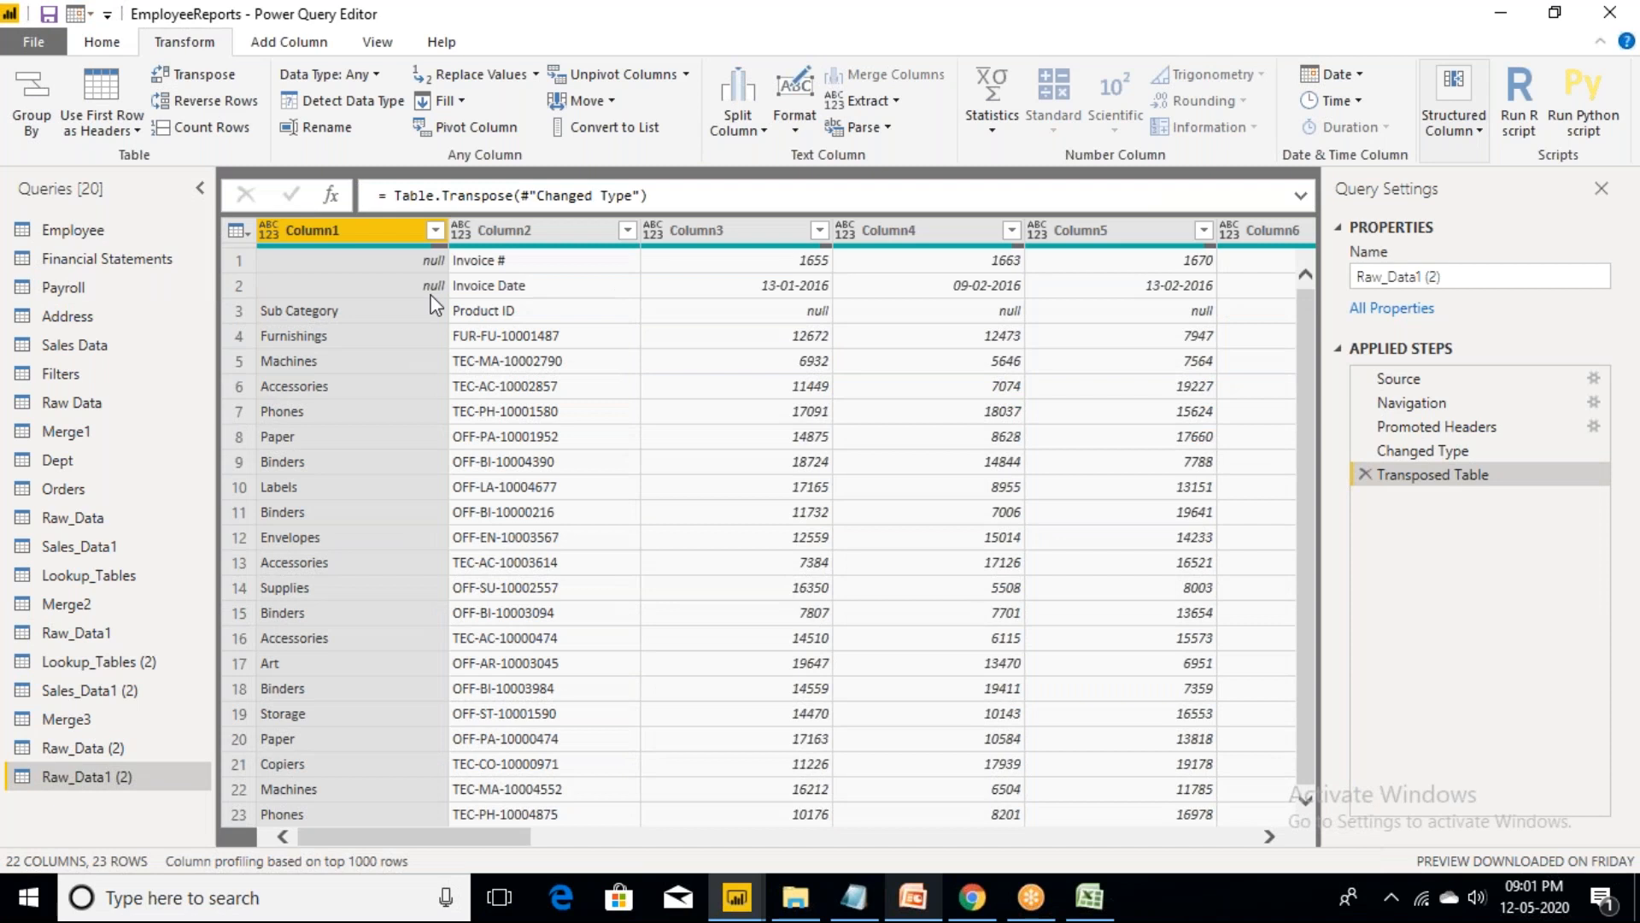
click(1365, 475)
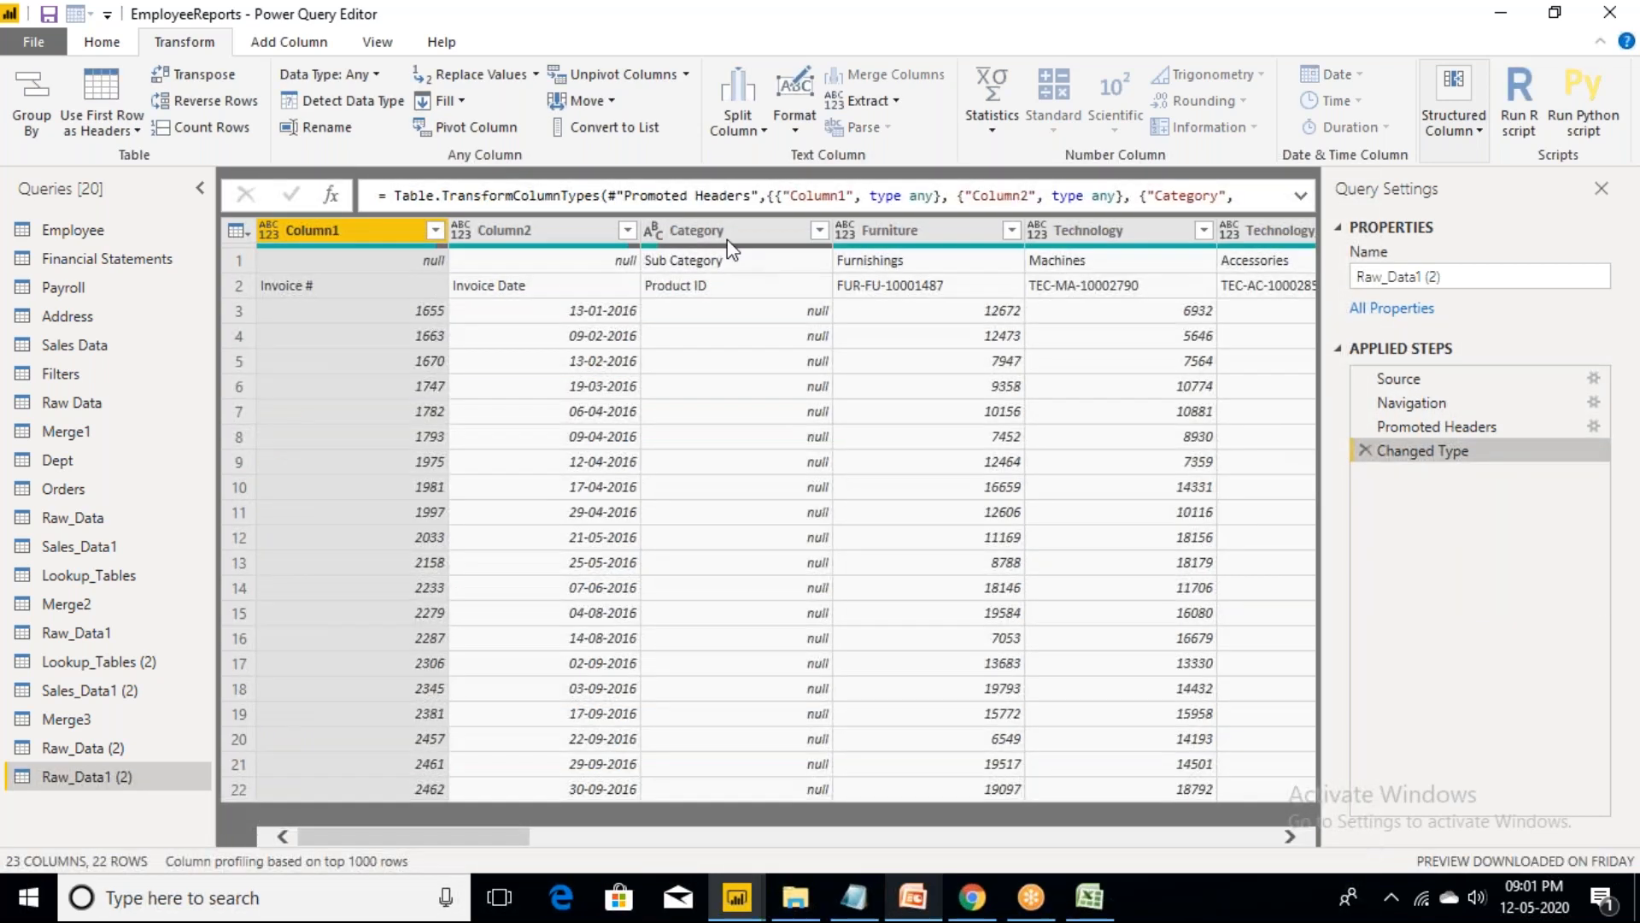
- Demote the column headers into the first row and check the Category, Sub Category and Product ID labels in the third column
click(726, 232)
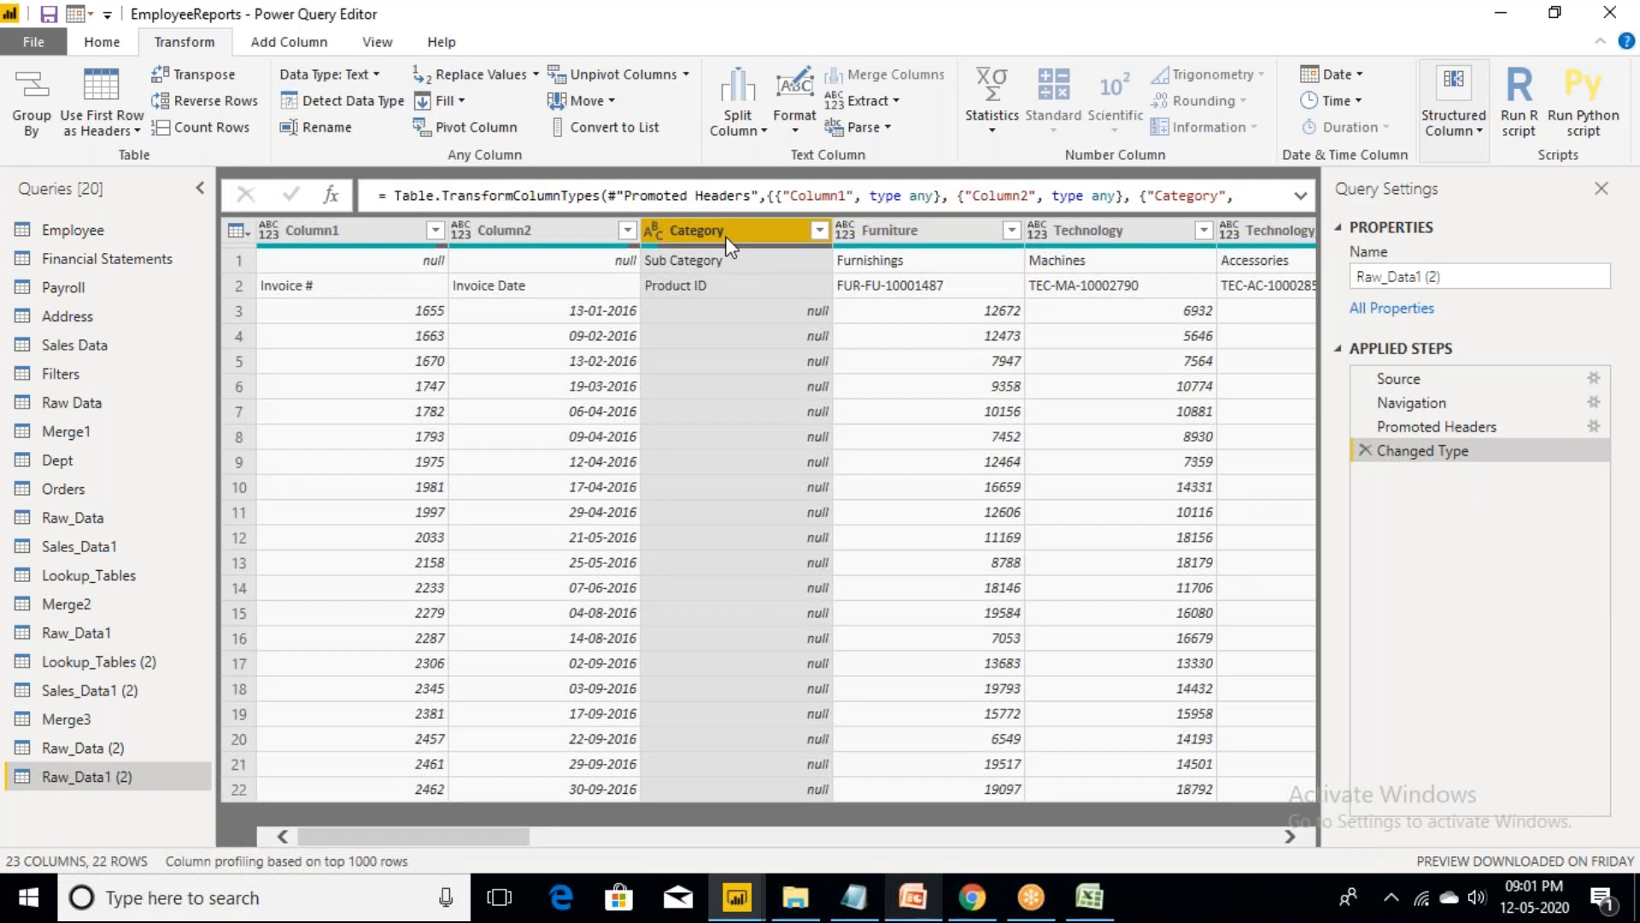
click(119, 49)
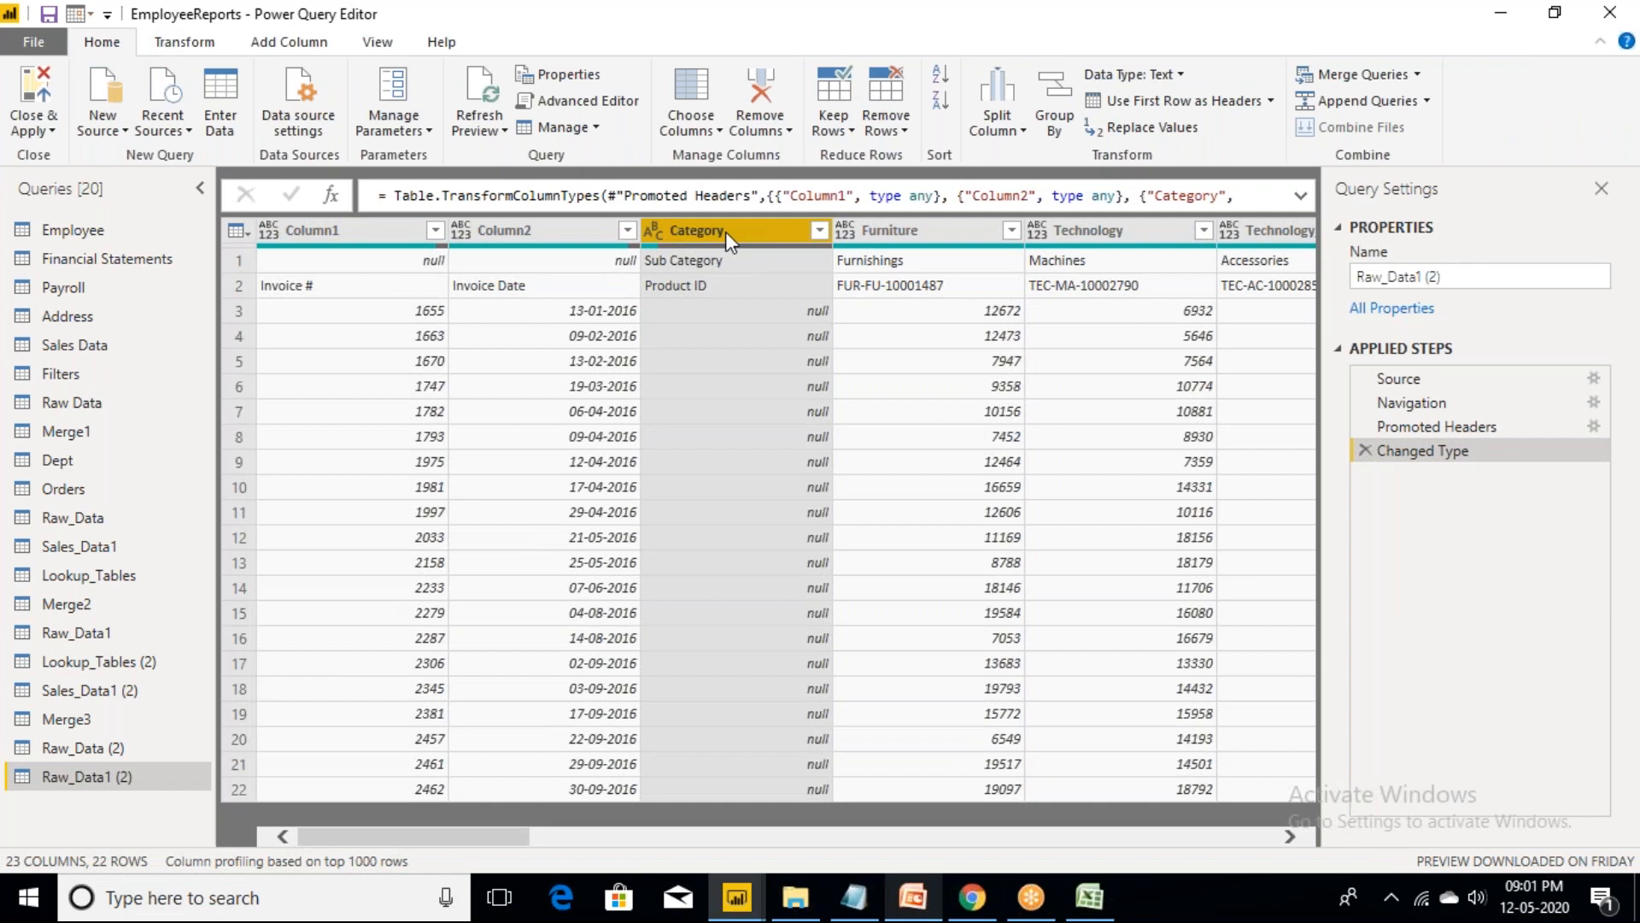
click(1271, 101)
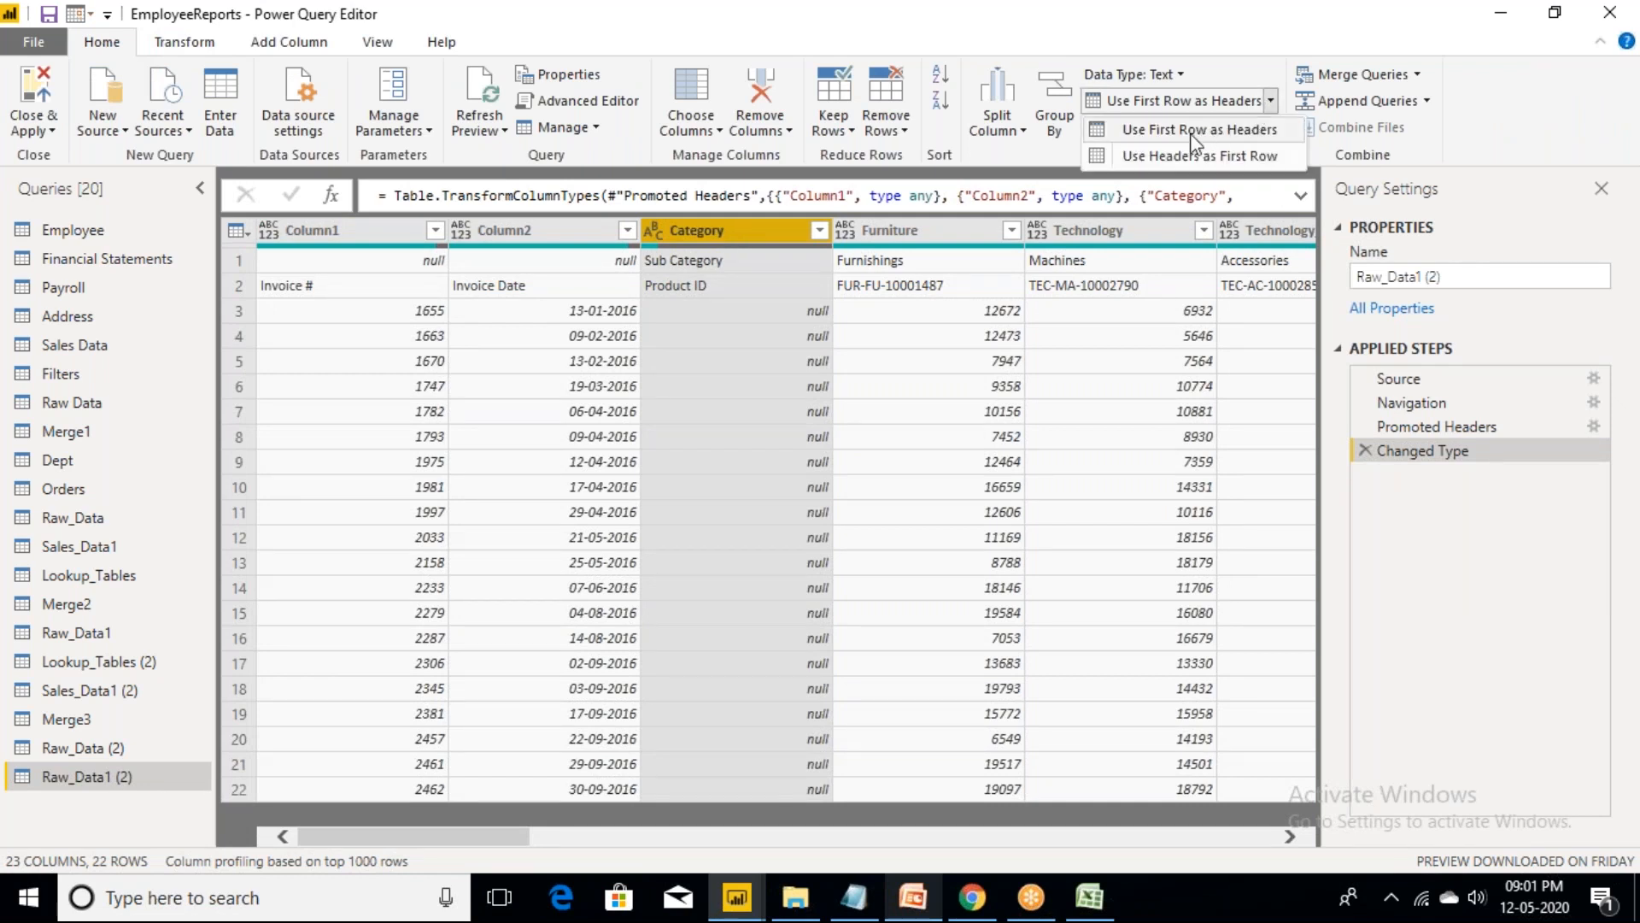
click(1187, 159)
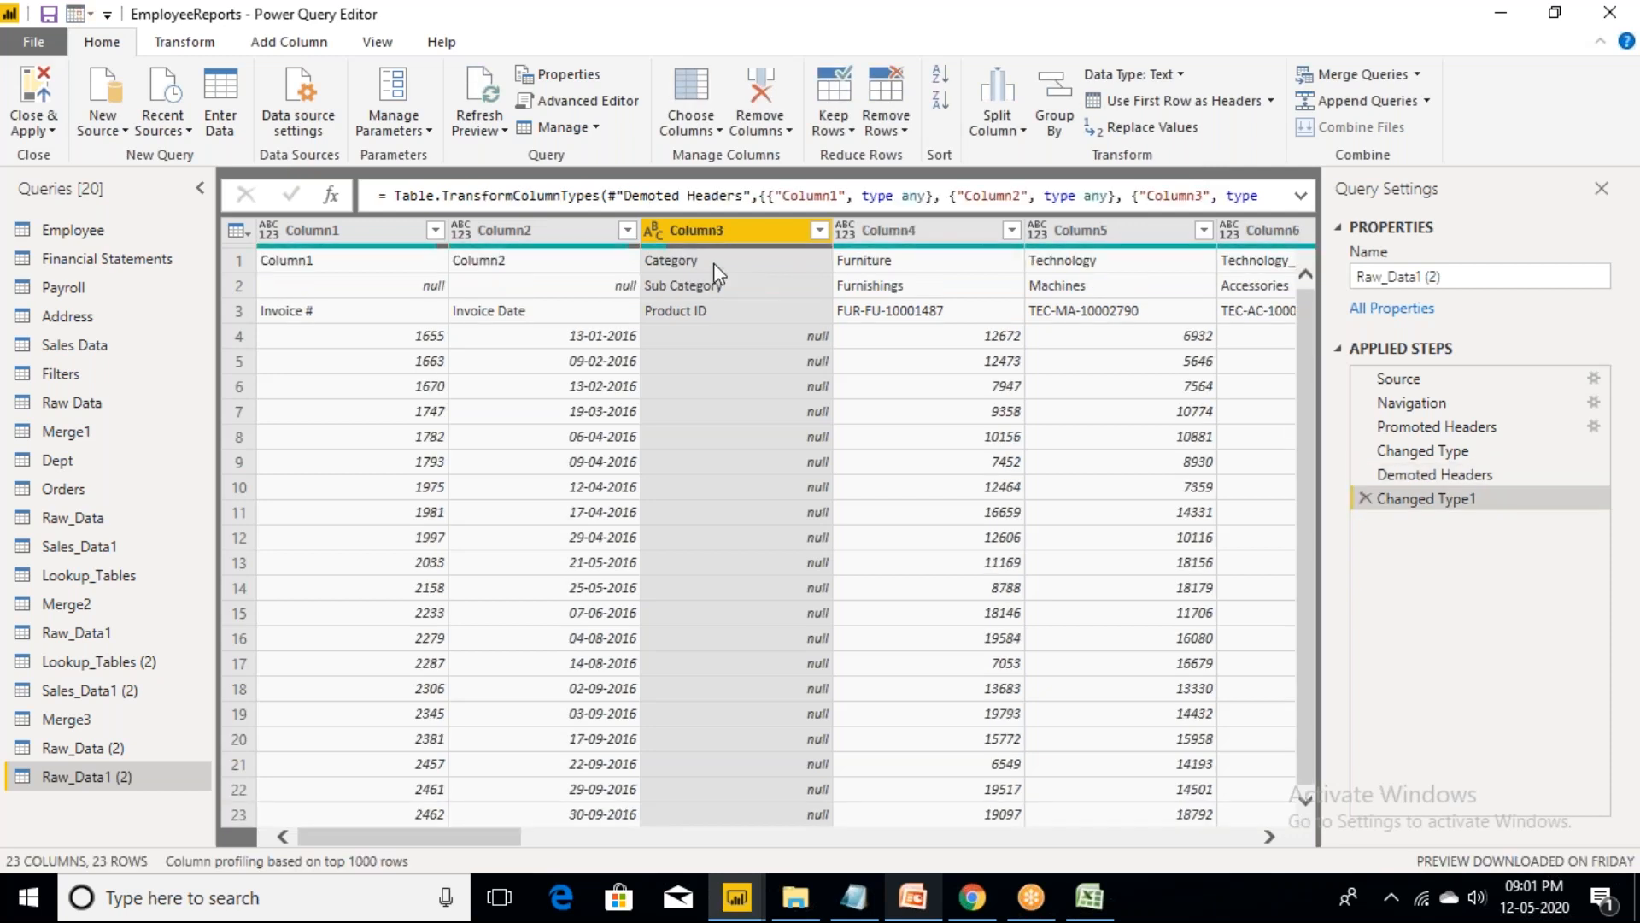
click(714, 263)
click(718, 289)
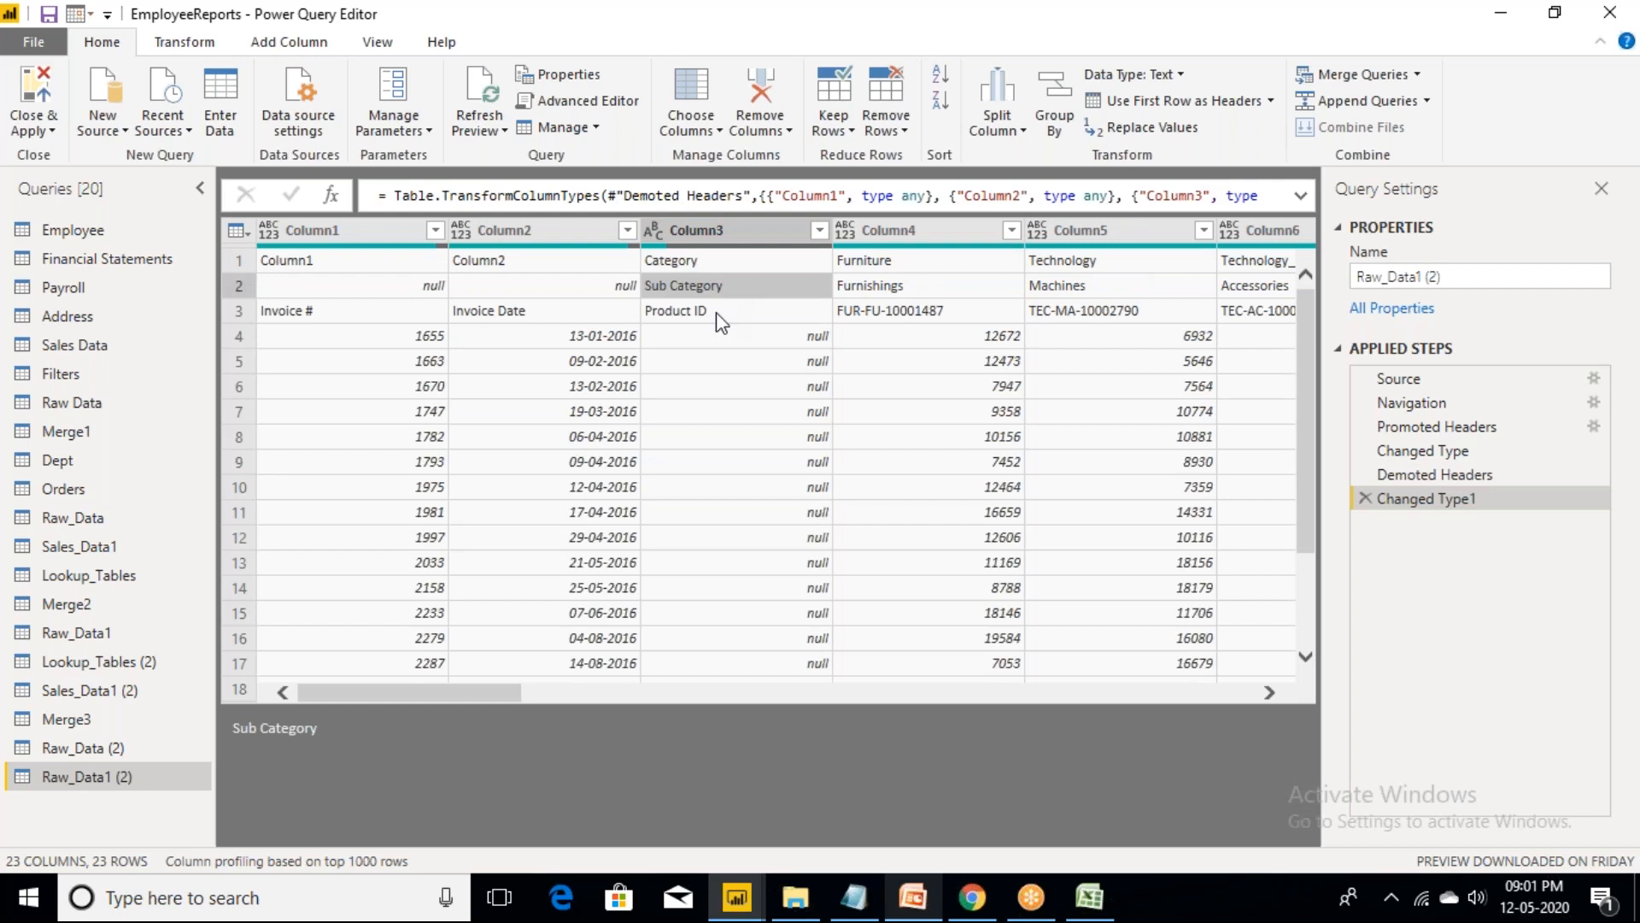
click(714, 314)
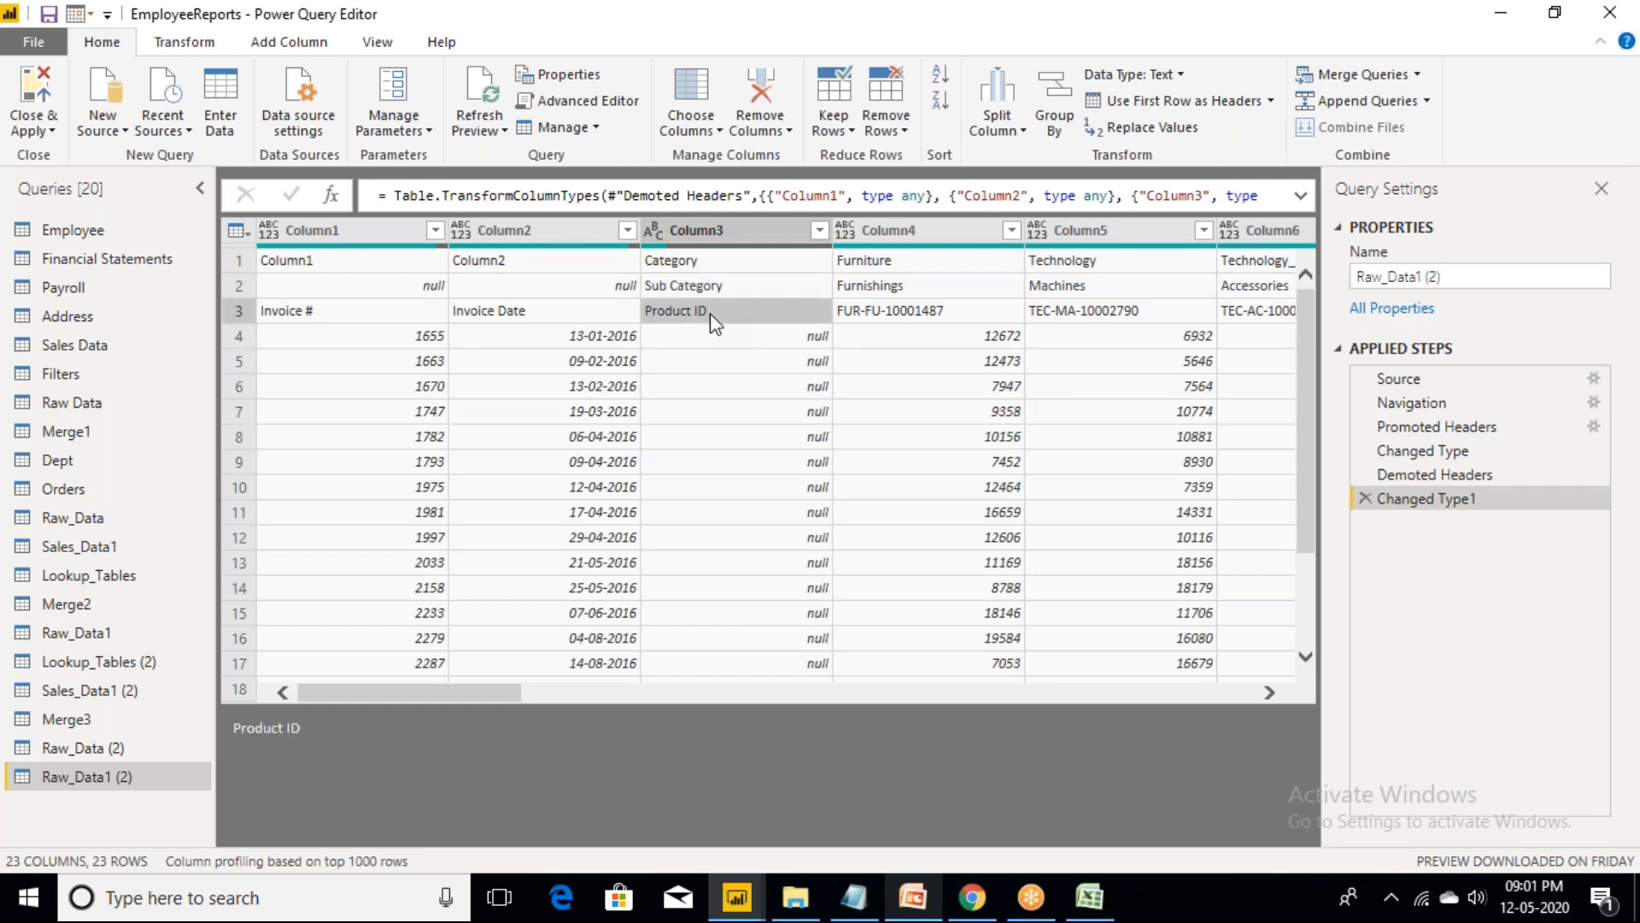
- Transpose the table and check the Category, Sub Category and Product ID labels in its third row
click(316, 231)
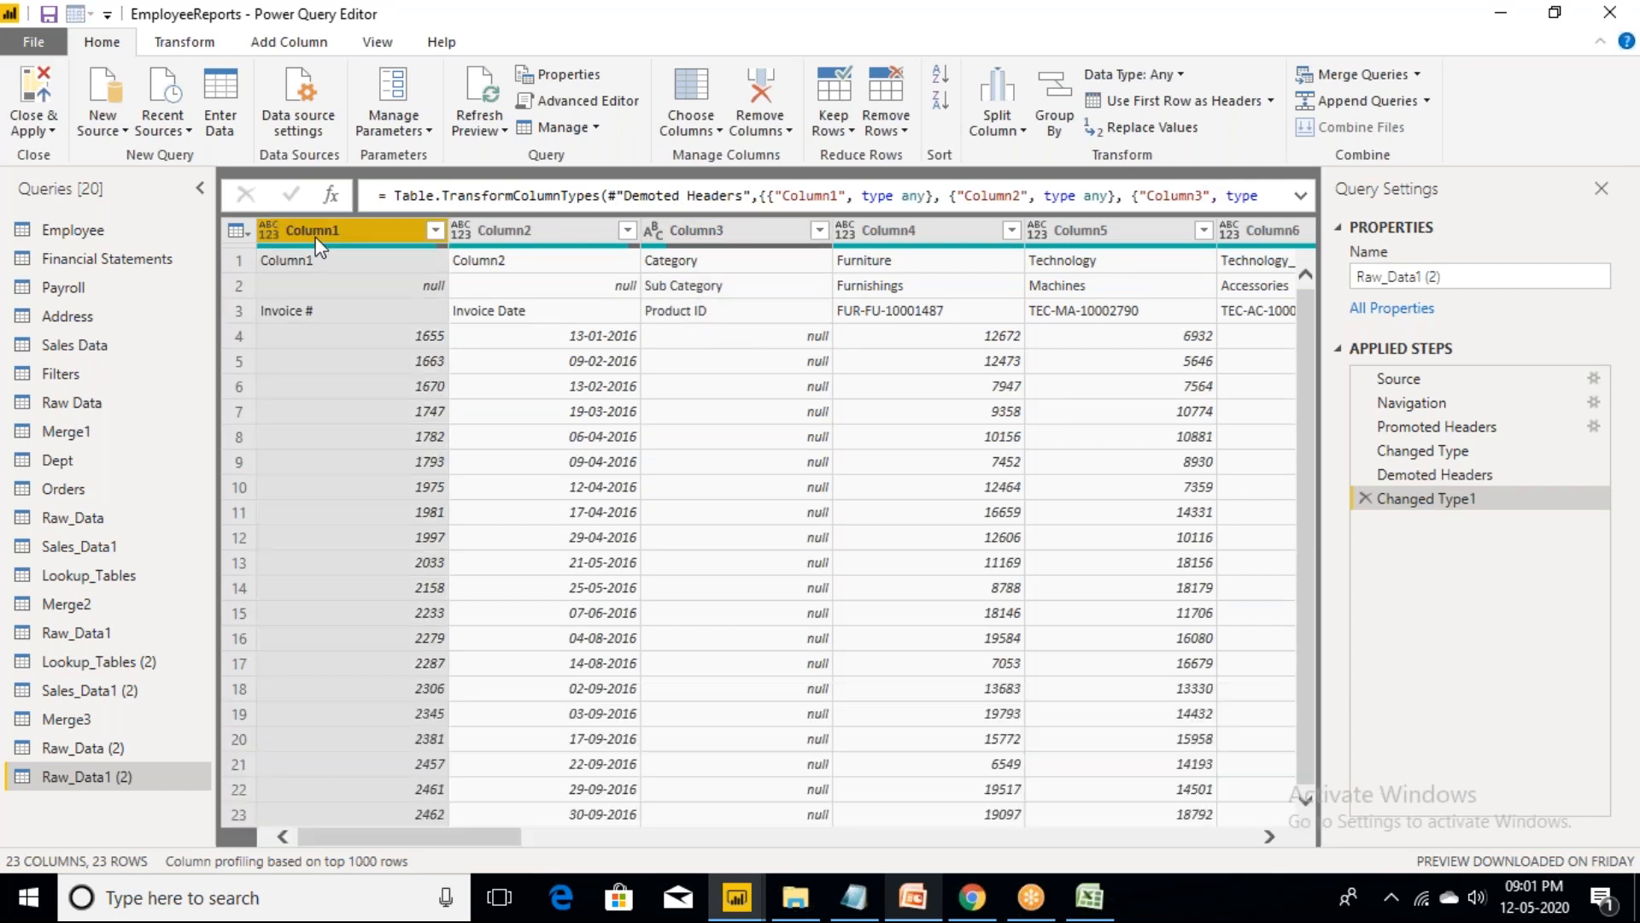
click(185, 44)
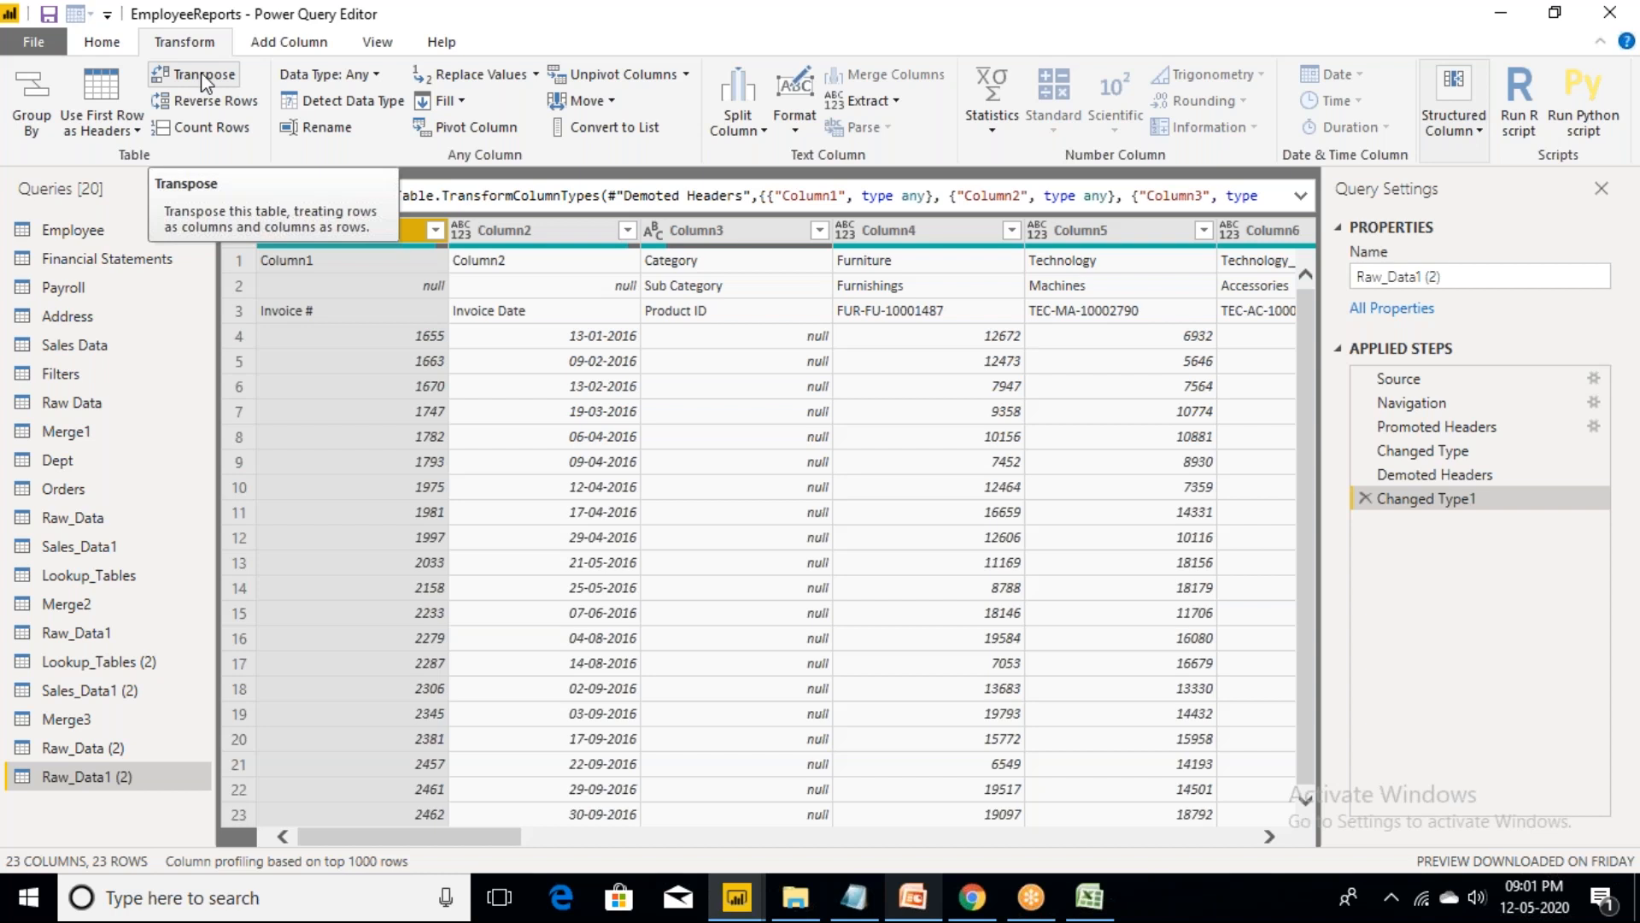
click(202, 77)
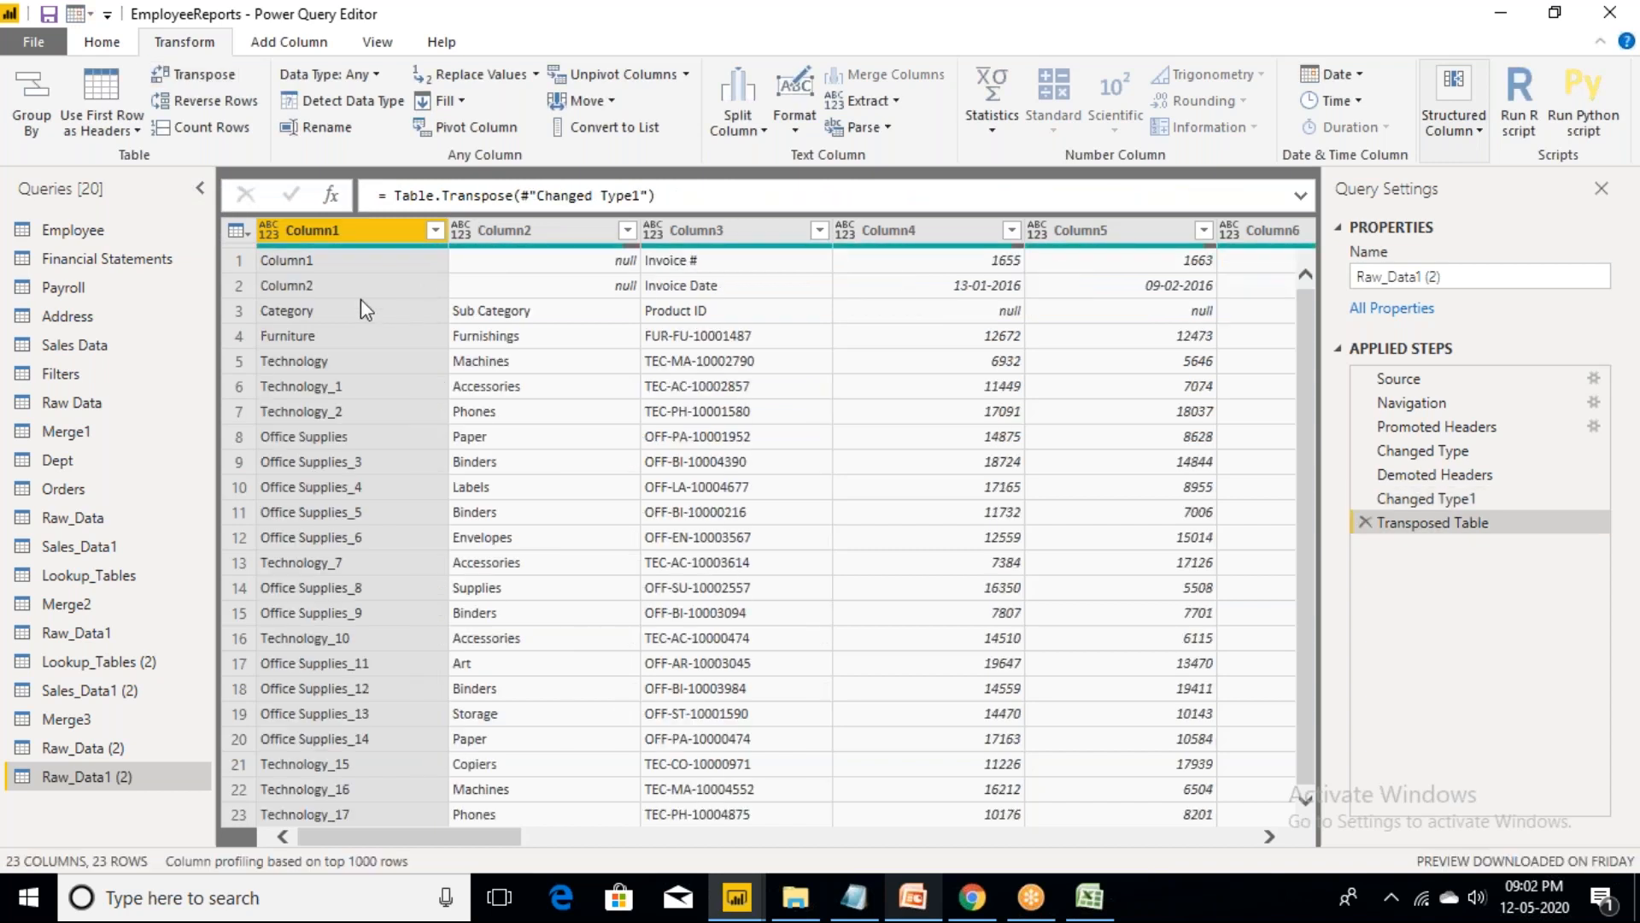
click(346, 315)
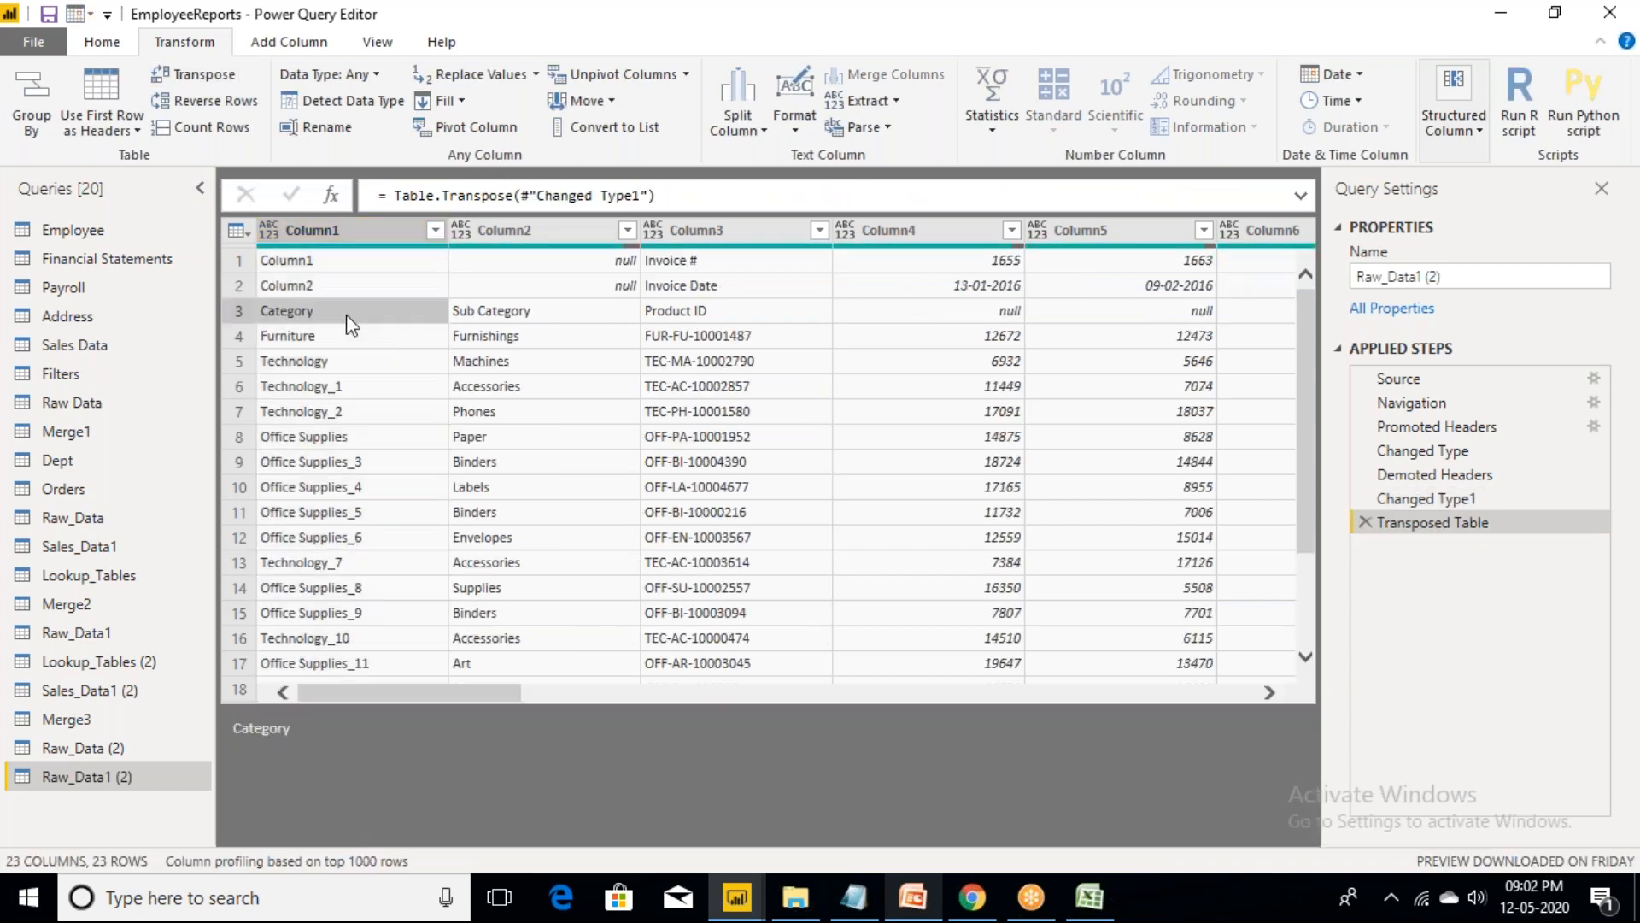
click(494, 318)
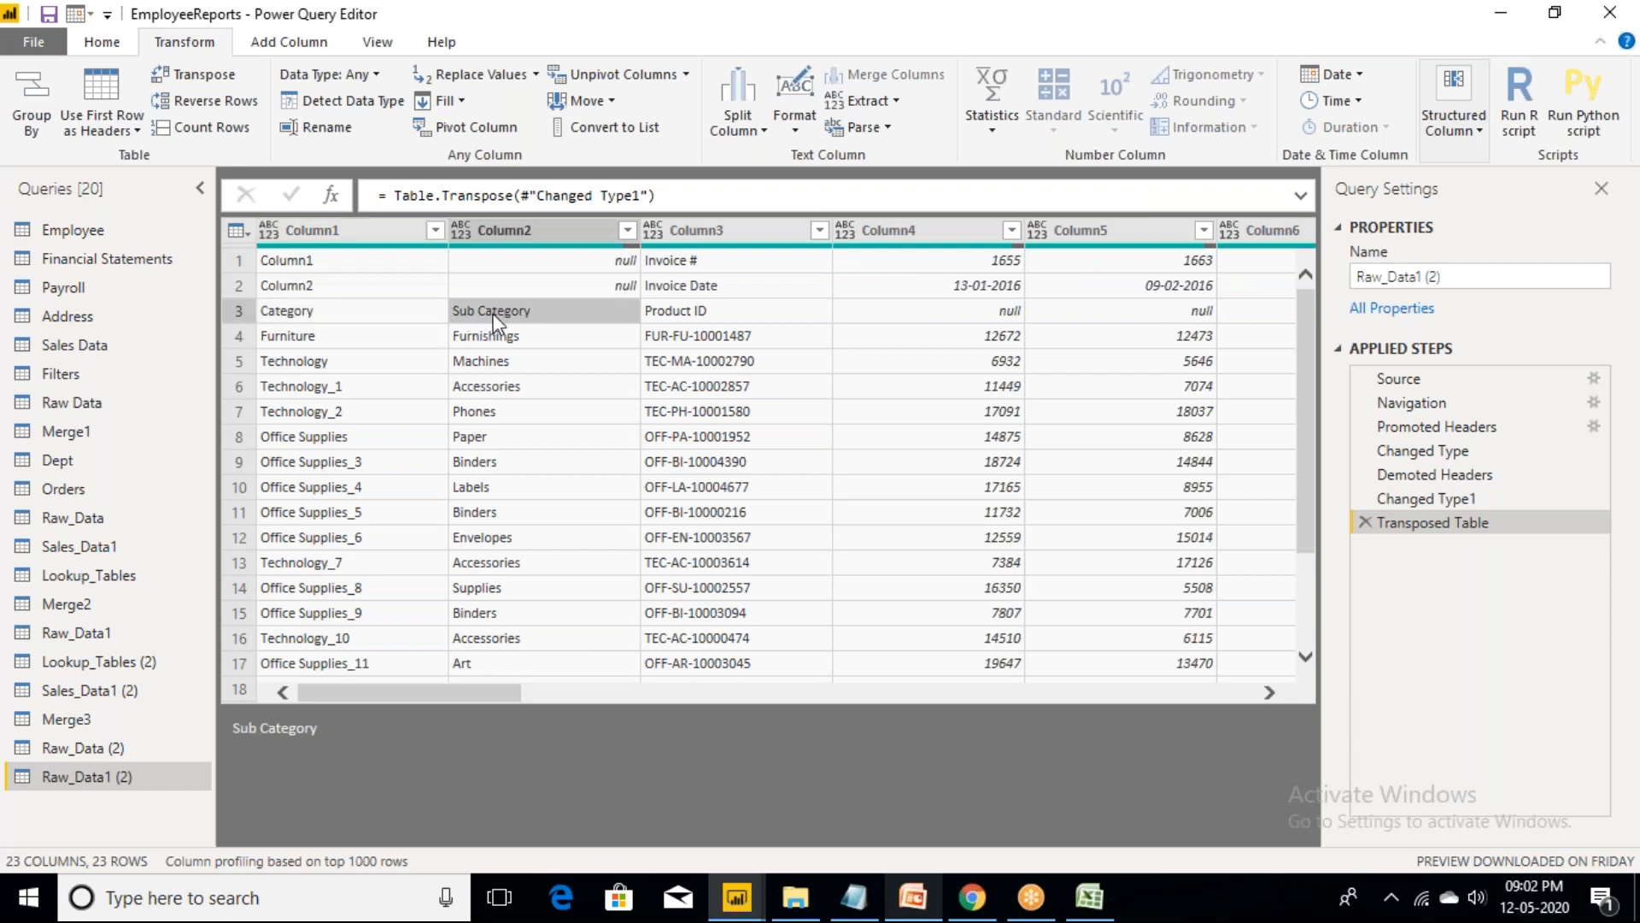
click(682, 314)
- Merge Column1, Column2 and Column3 into one column named Merged, using the custom separator "|"
click(364, 232)
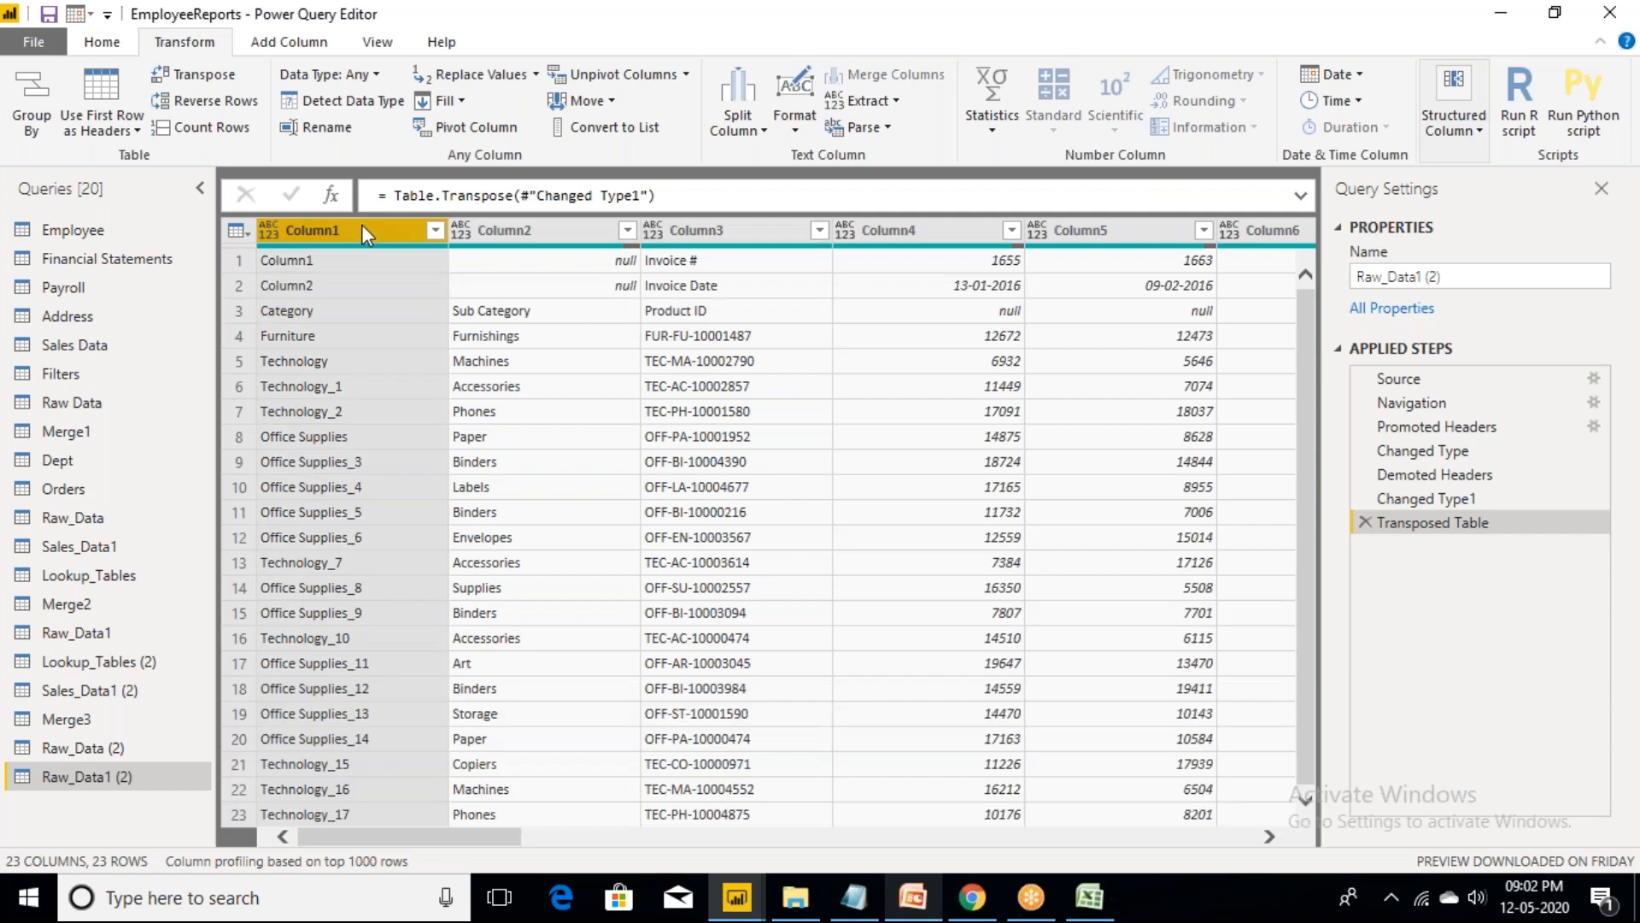
ctrl+click(524, 235)
ctrl+click(704, 225)
right_click(704, 226)
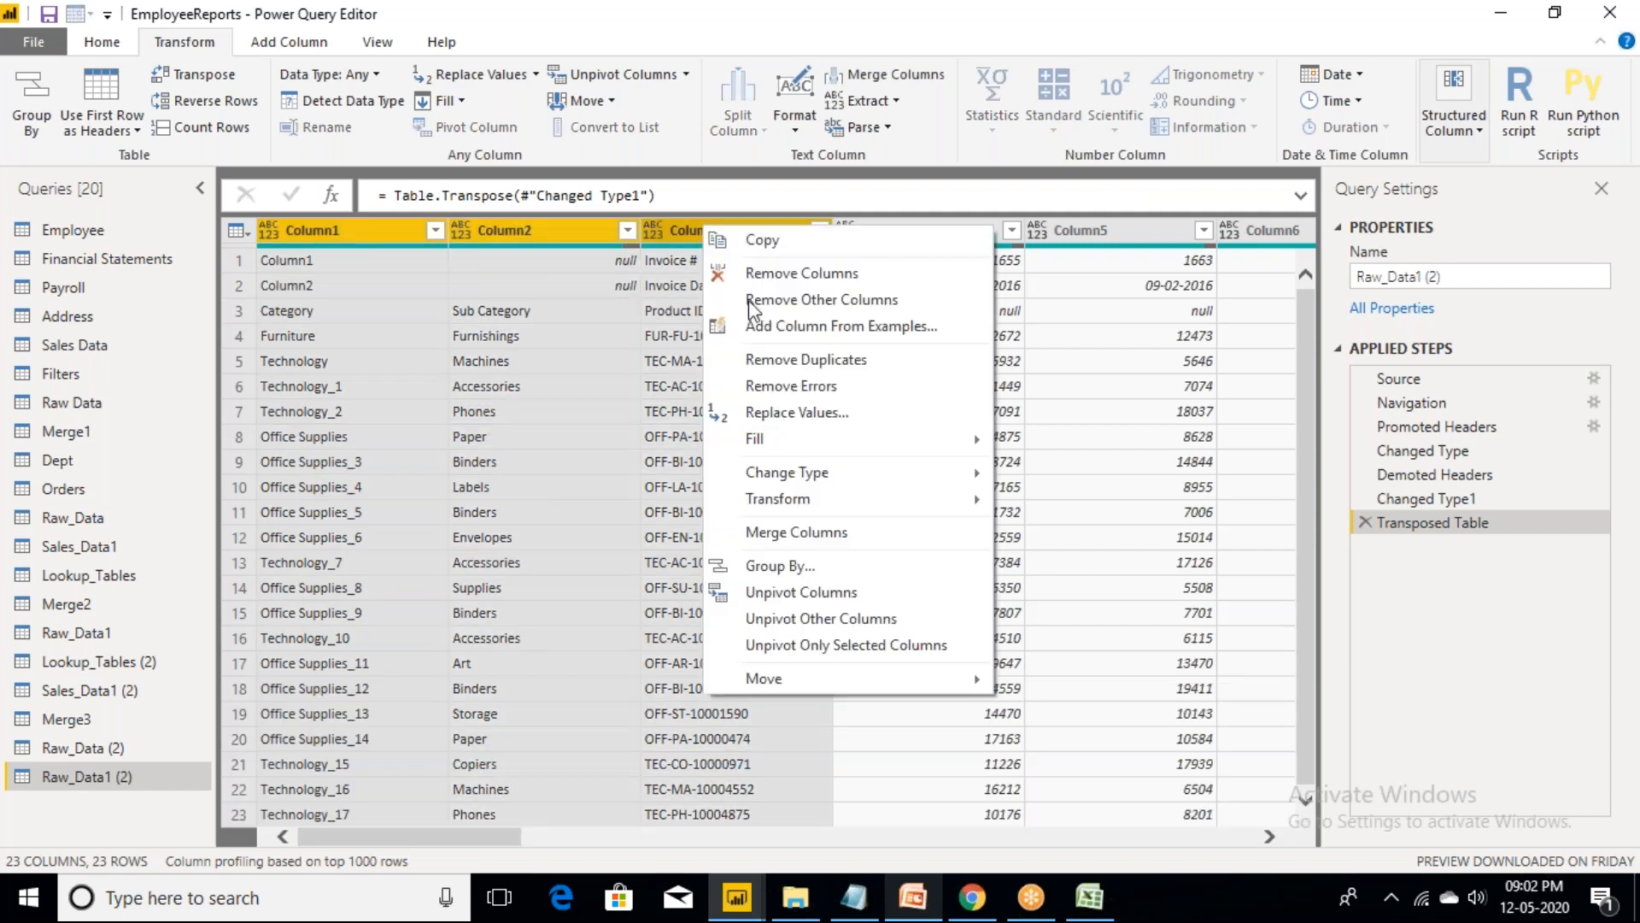
click(808, 537)
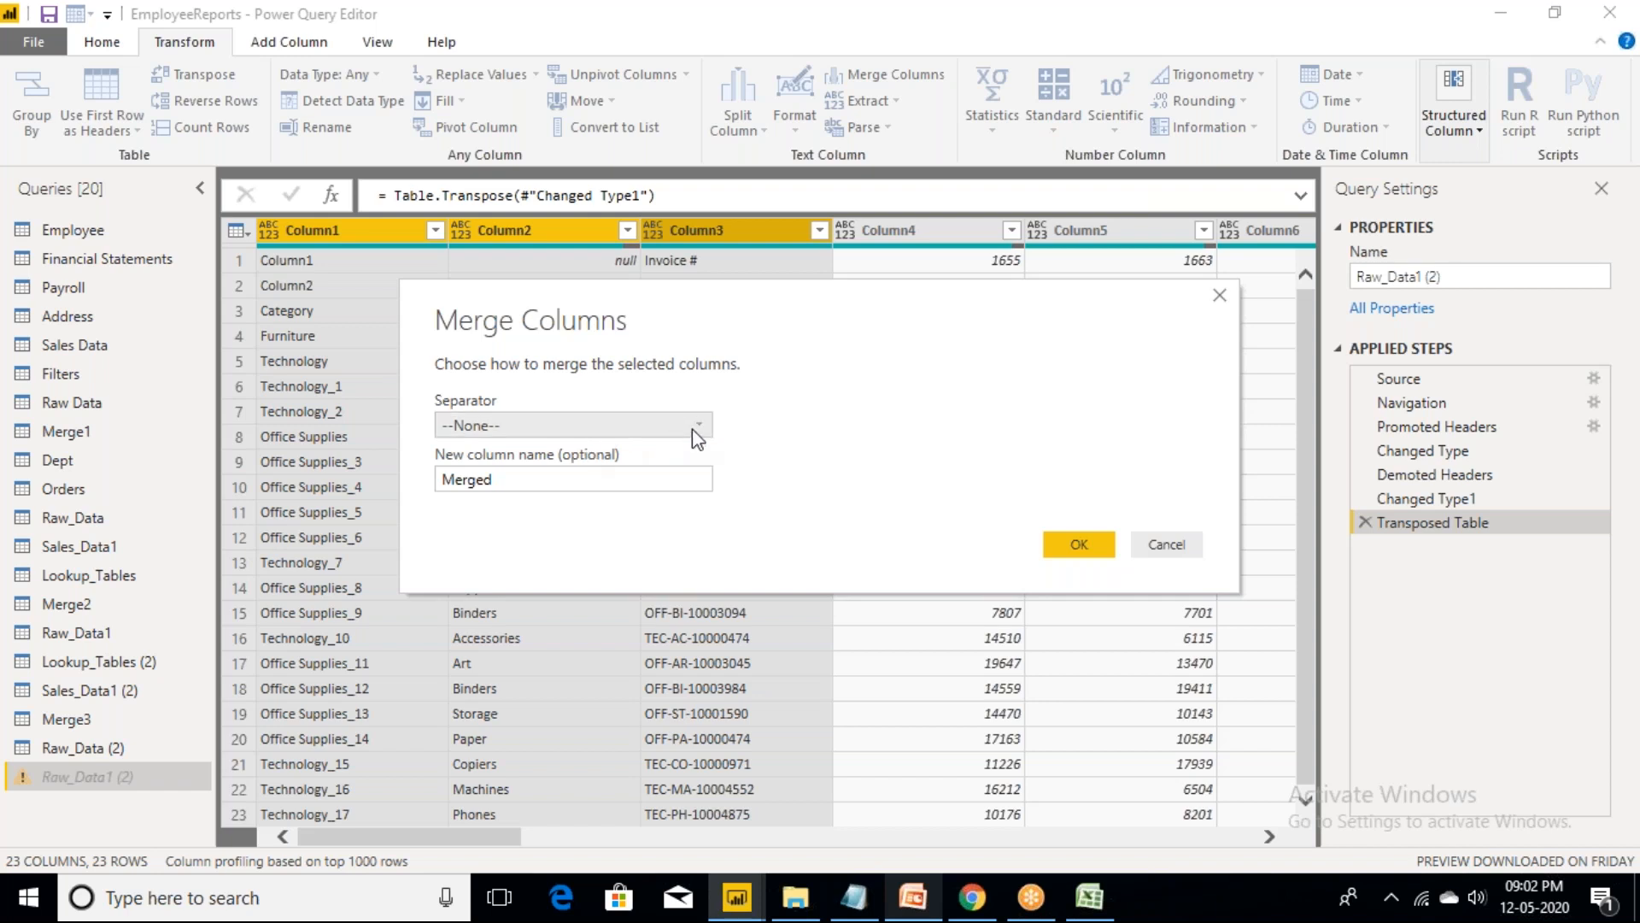
click(692, 429)
click(484, 617)
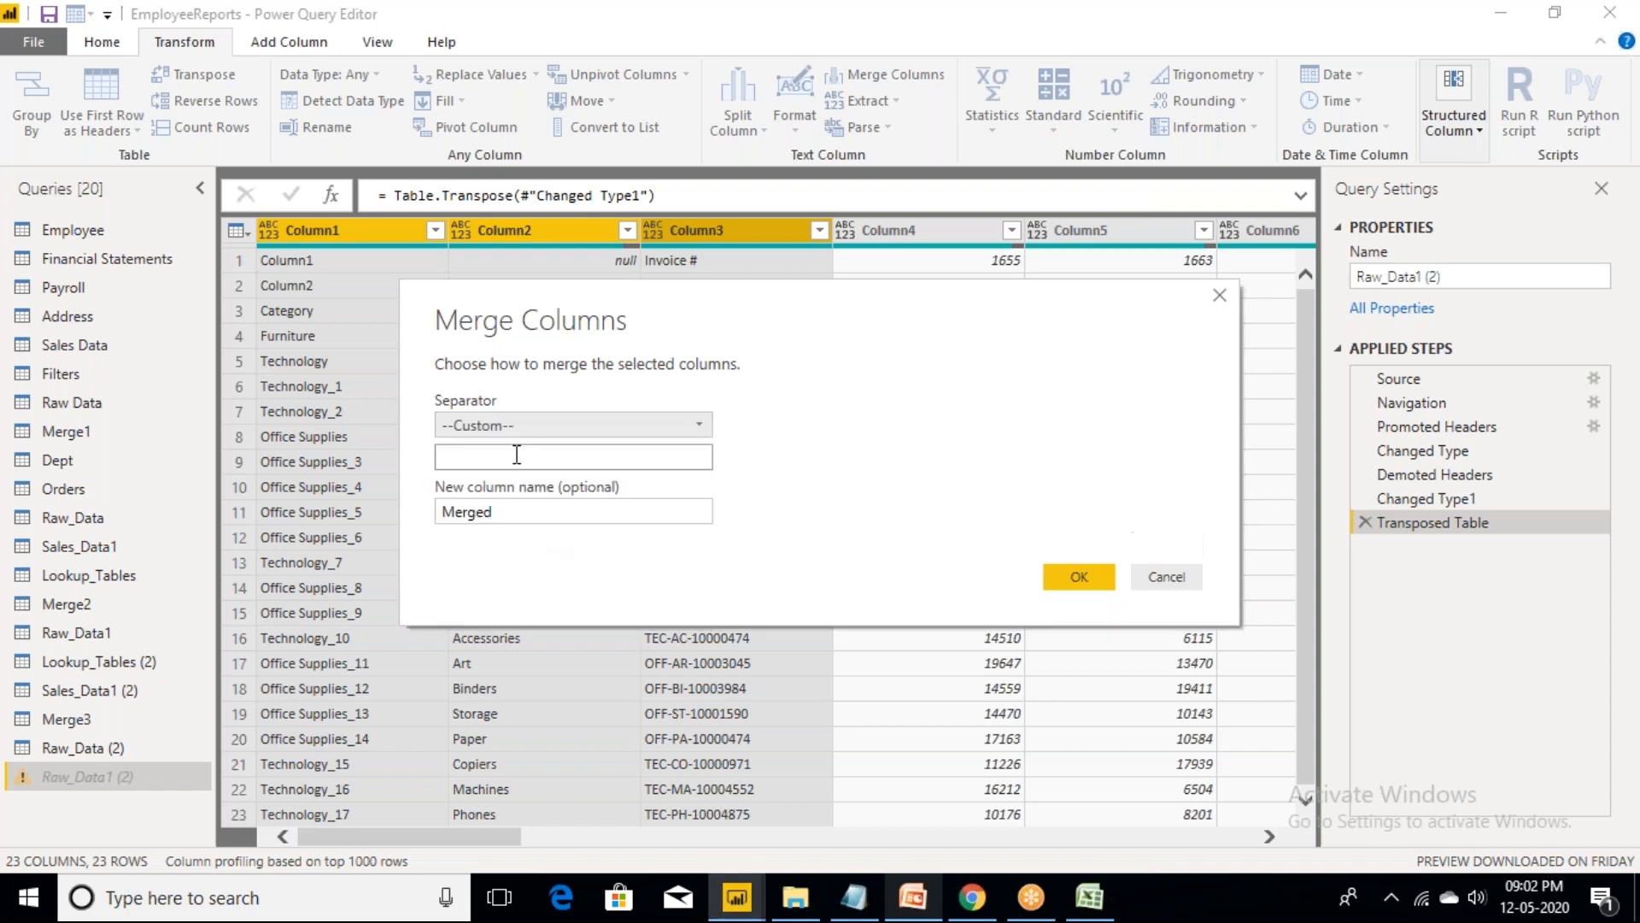
click(512, 454)
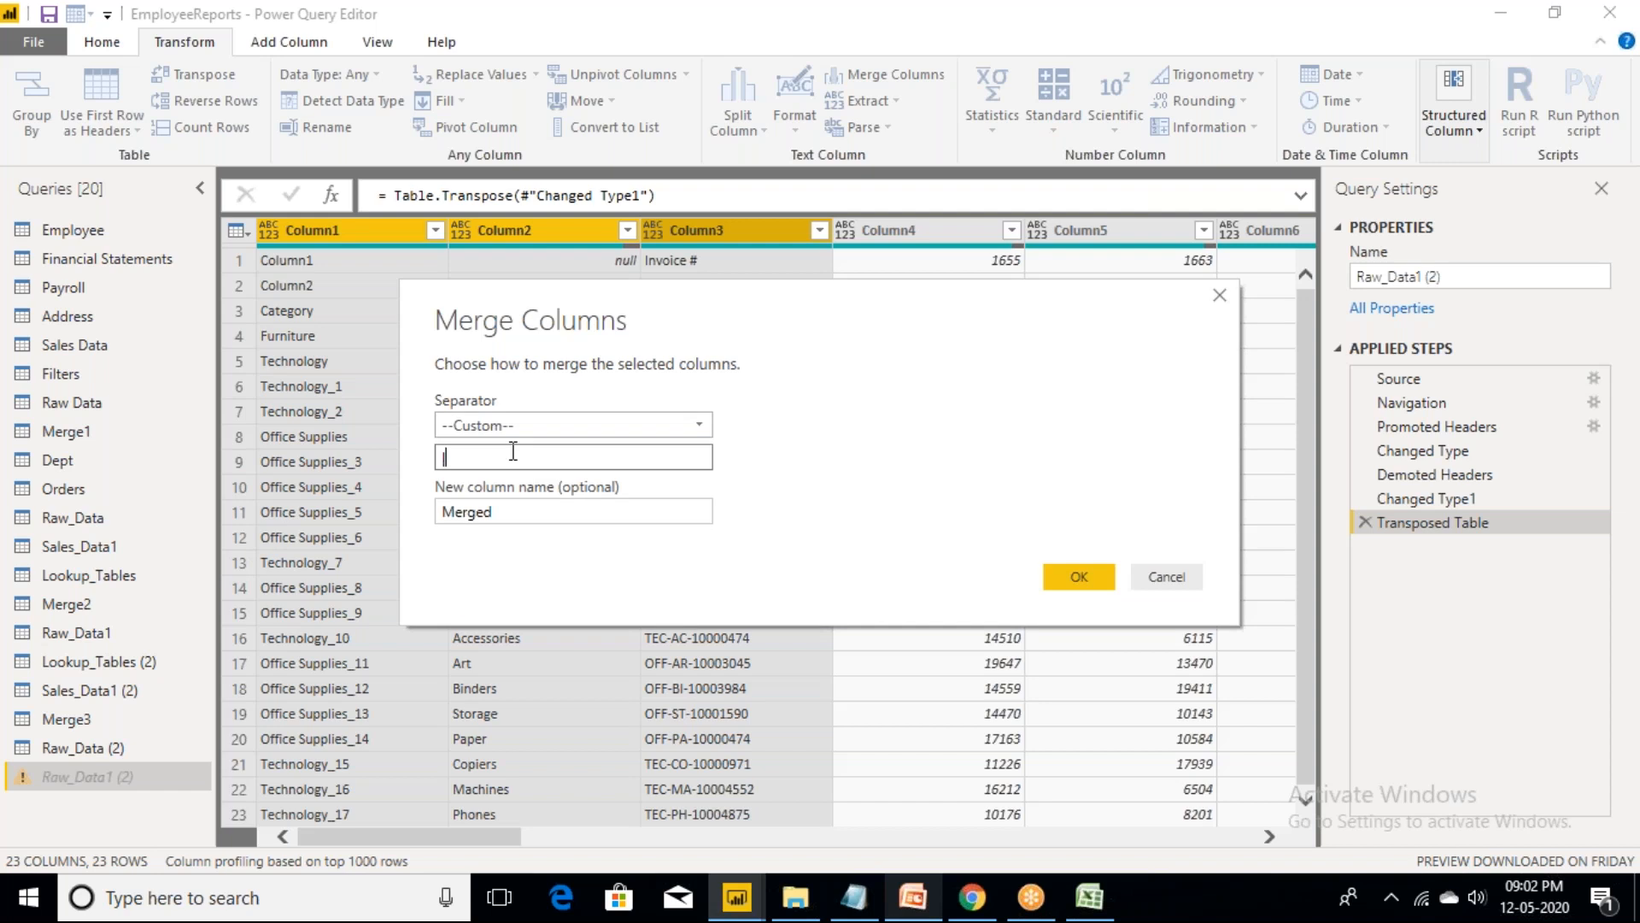
click(1079, 579)
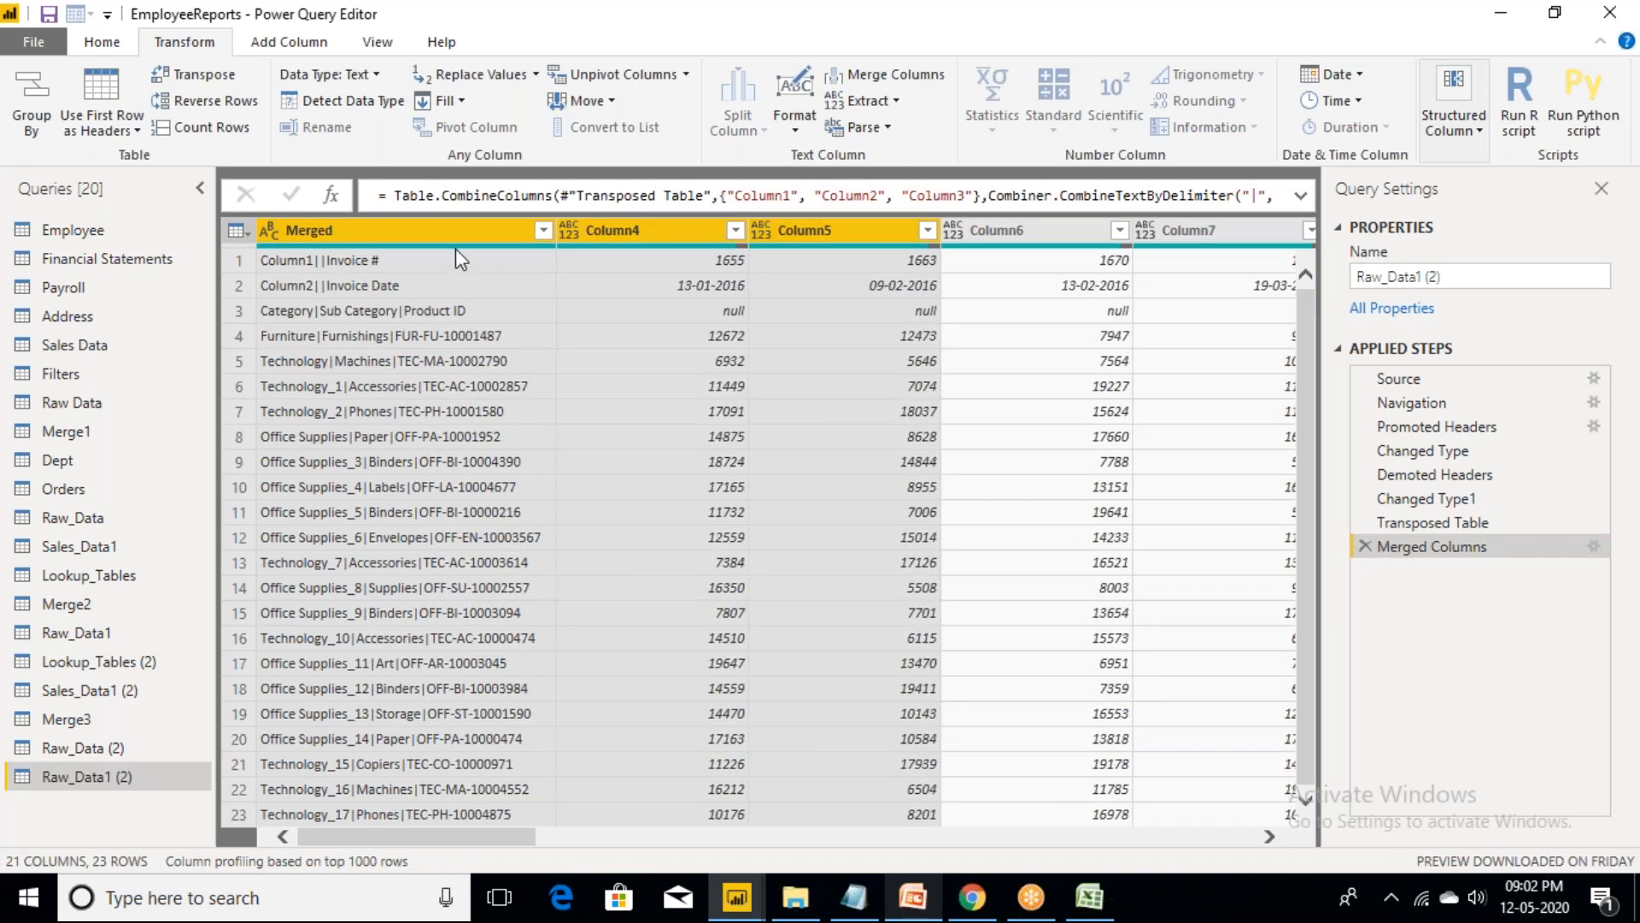
- Transpose the merged table back and inspect the combined labels in the first row of its first three columns
mouse_move(387, 231)
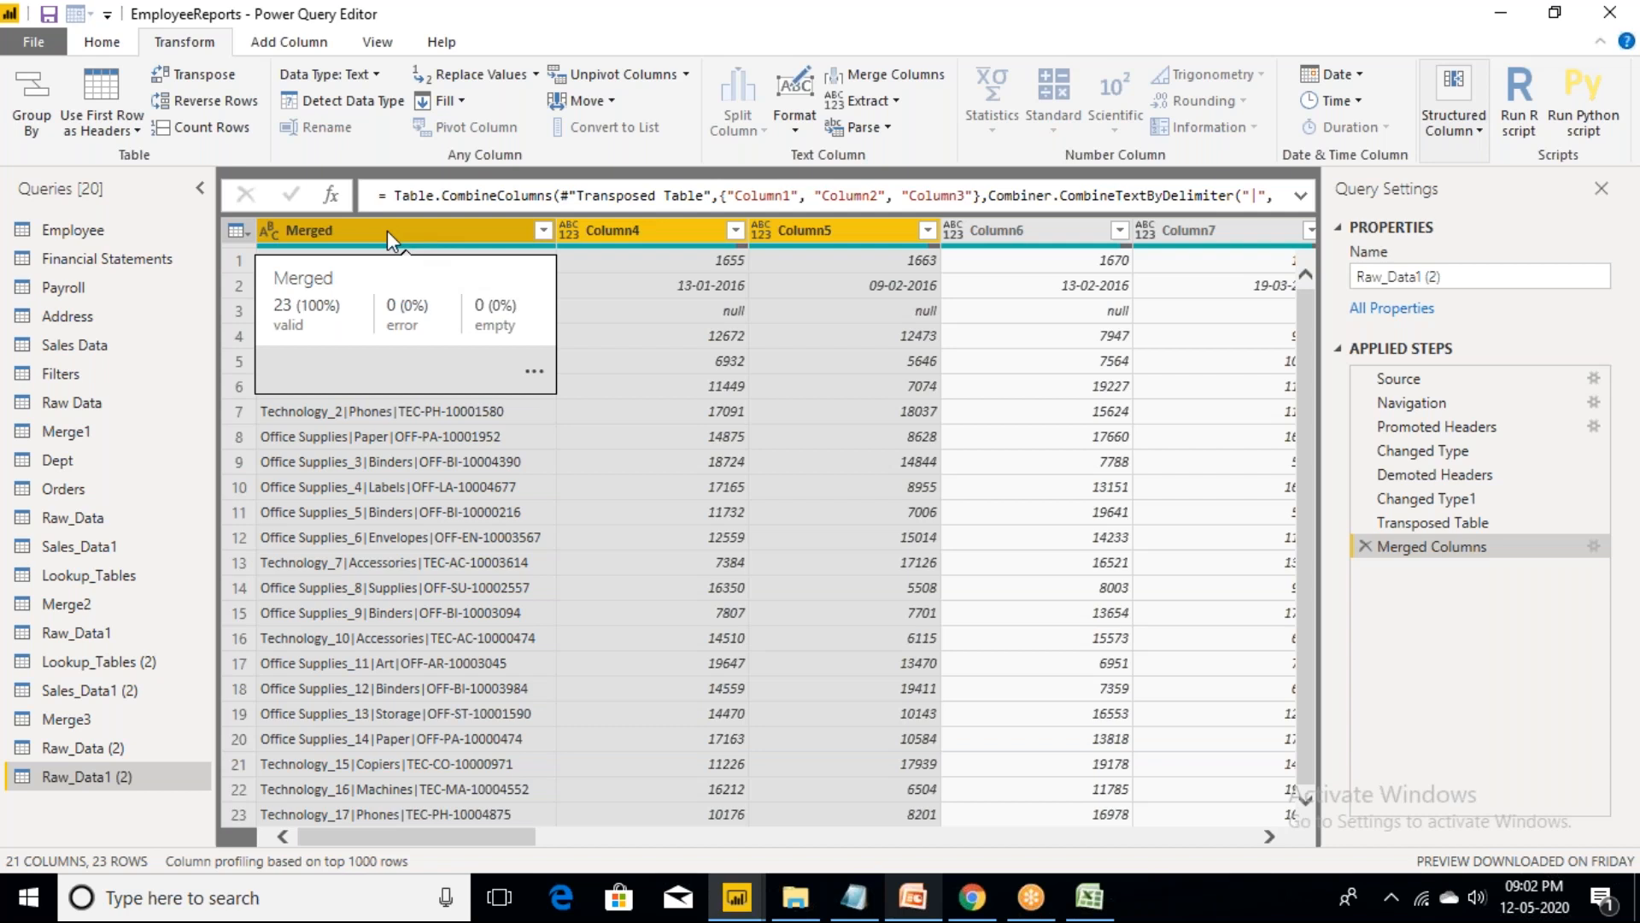
click(387, 231)
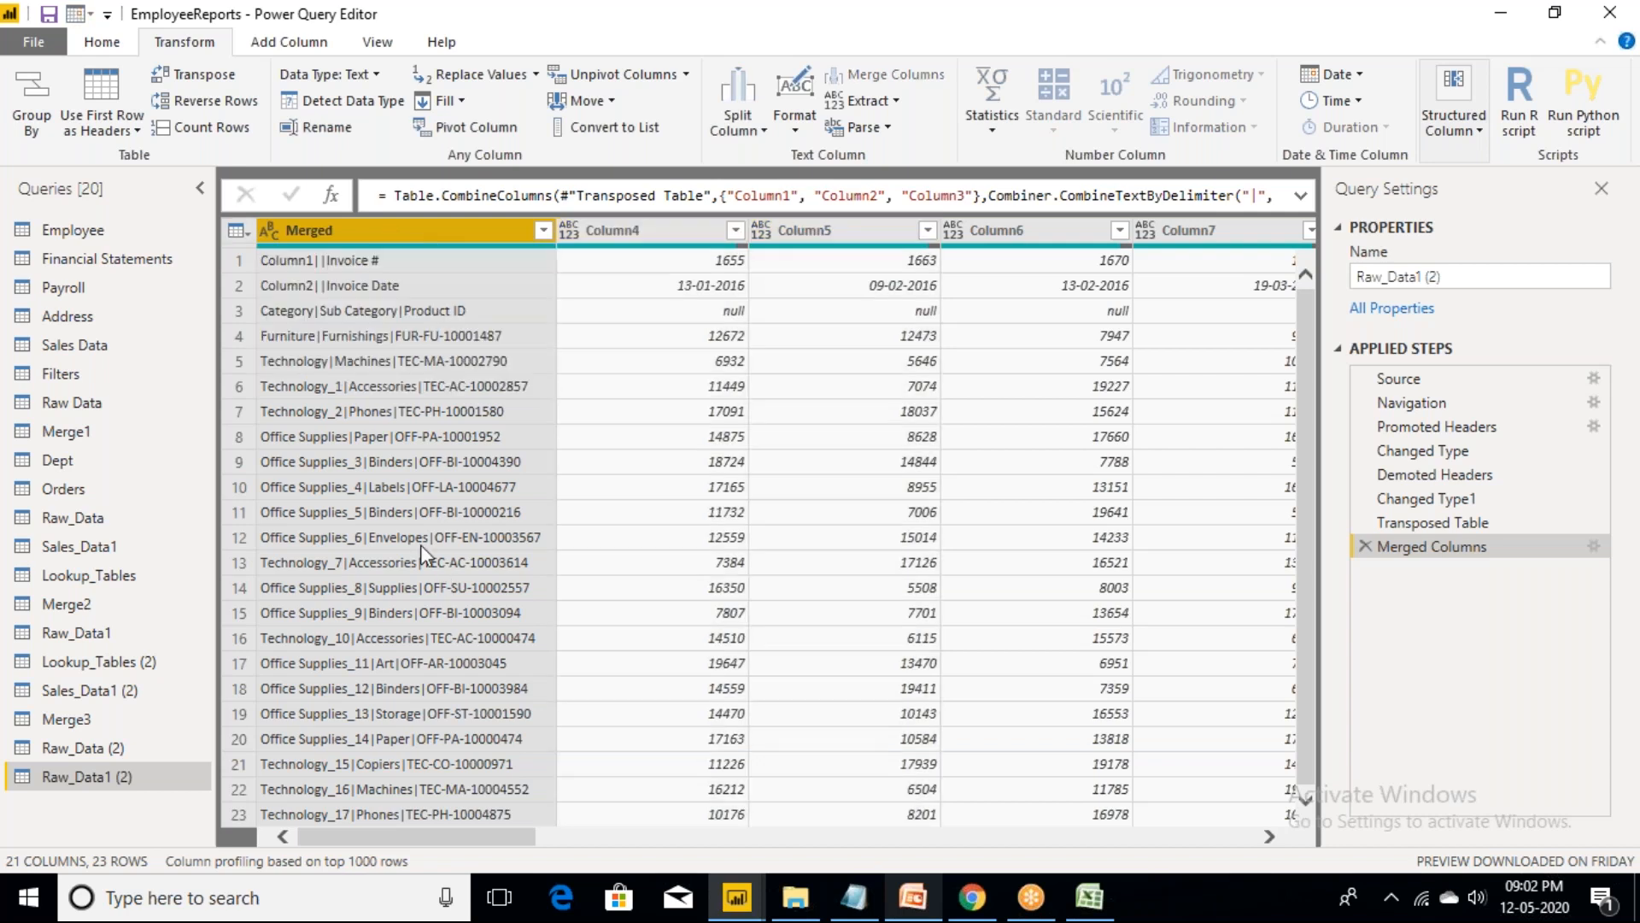
click(206, 81)
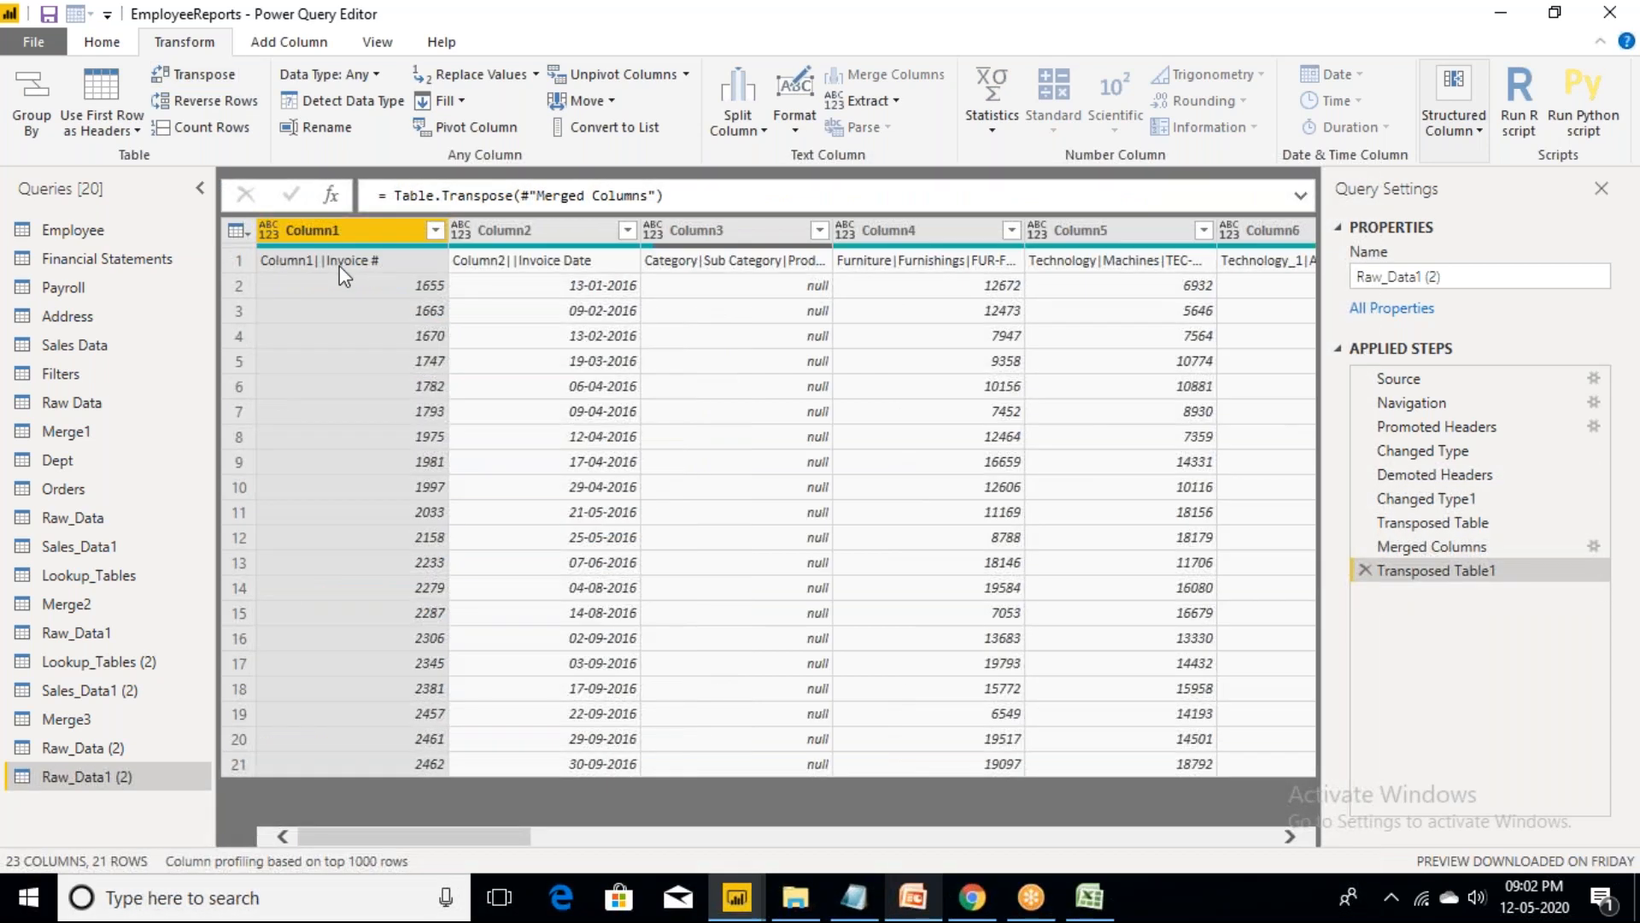
click(340, 265)
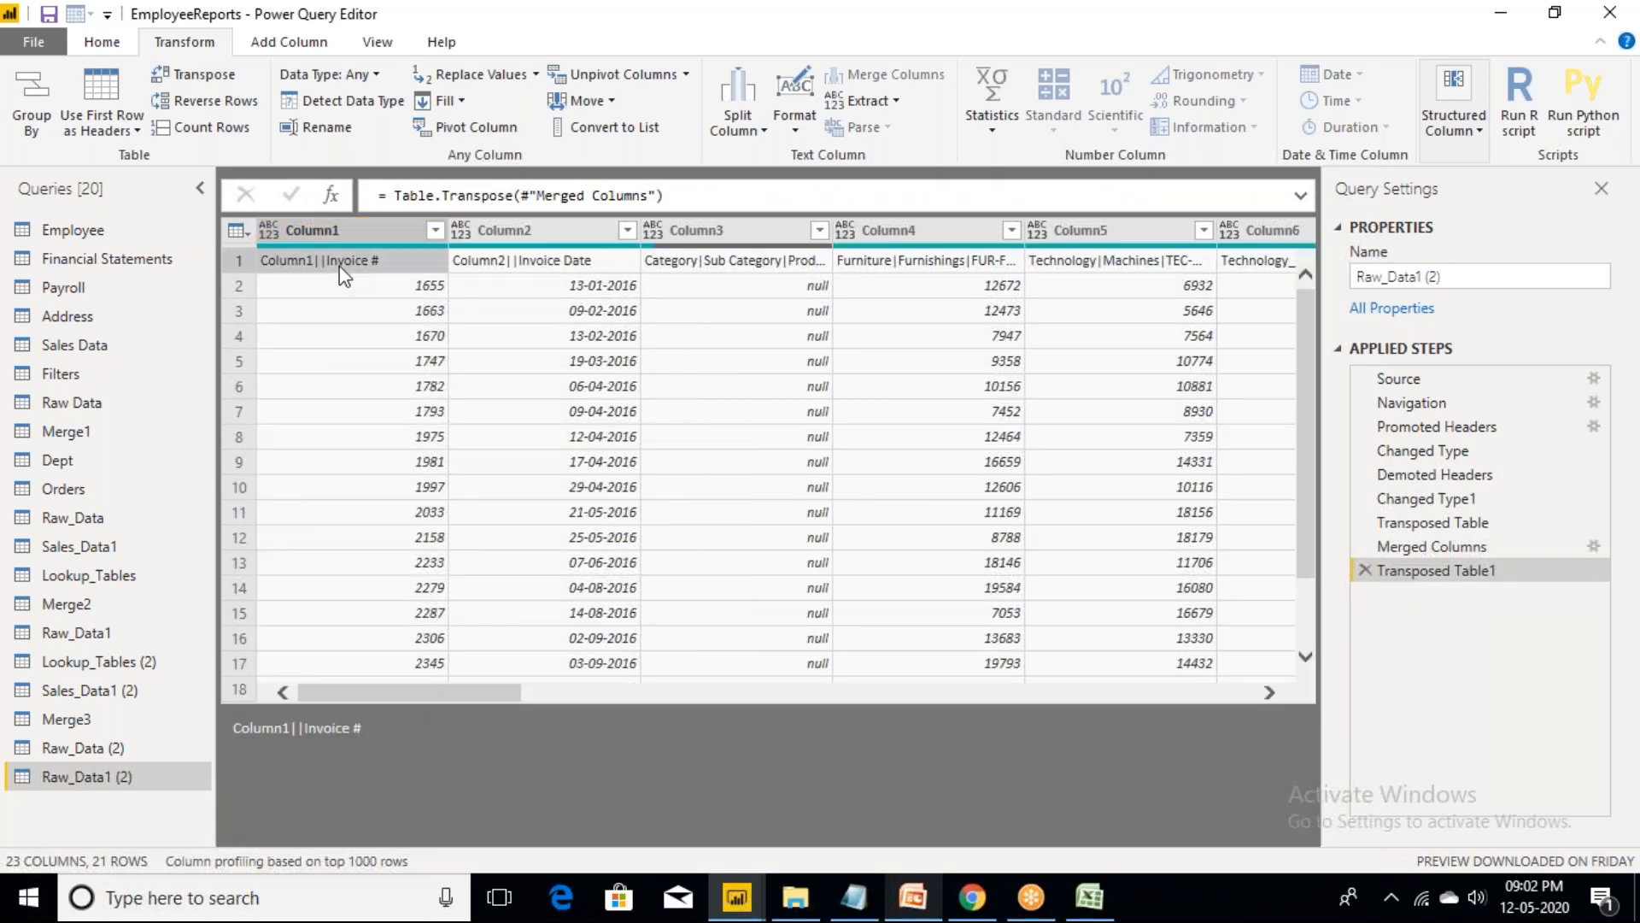
click(525, 265)
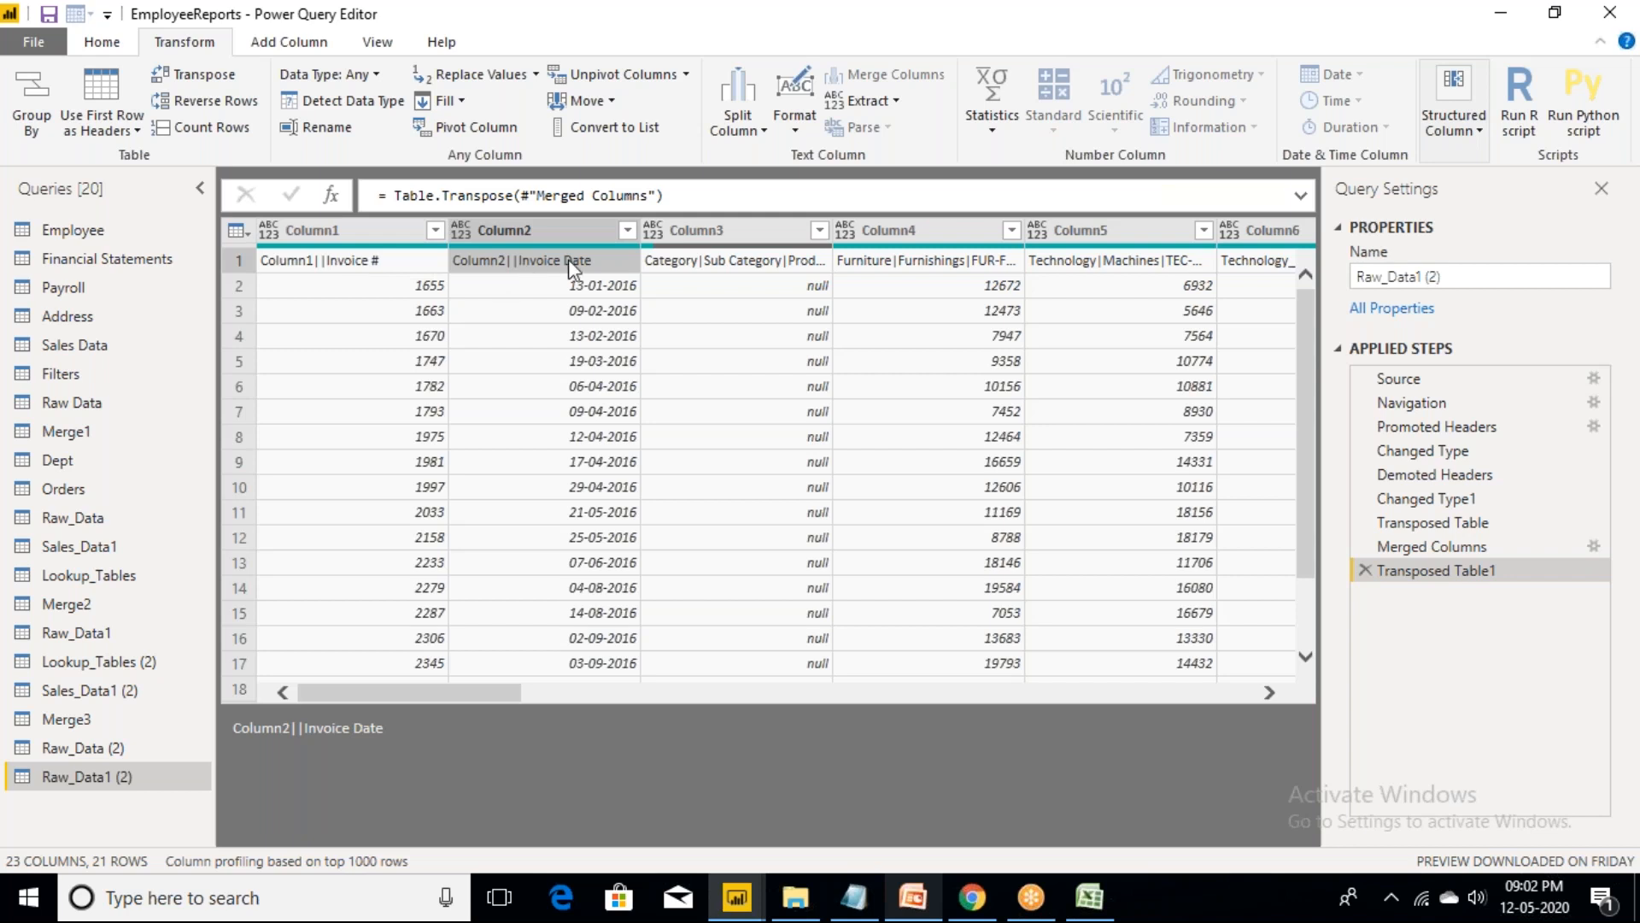
click(724, 265)
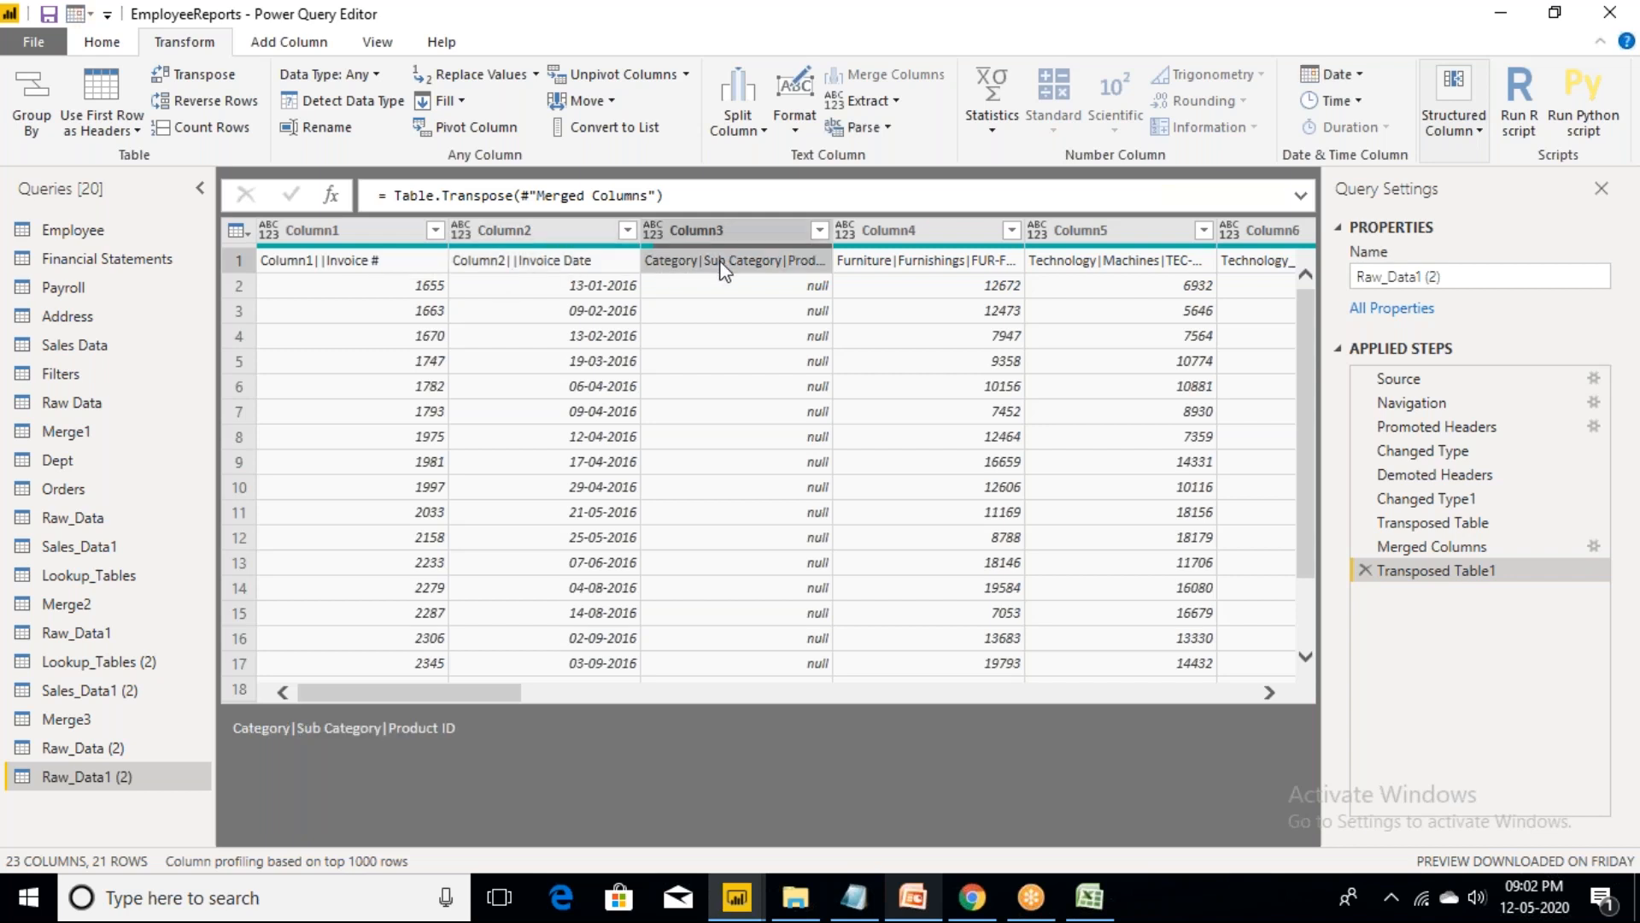
click(369, 268)
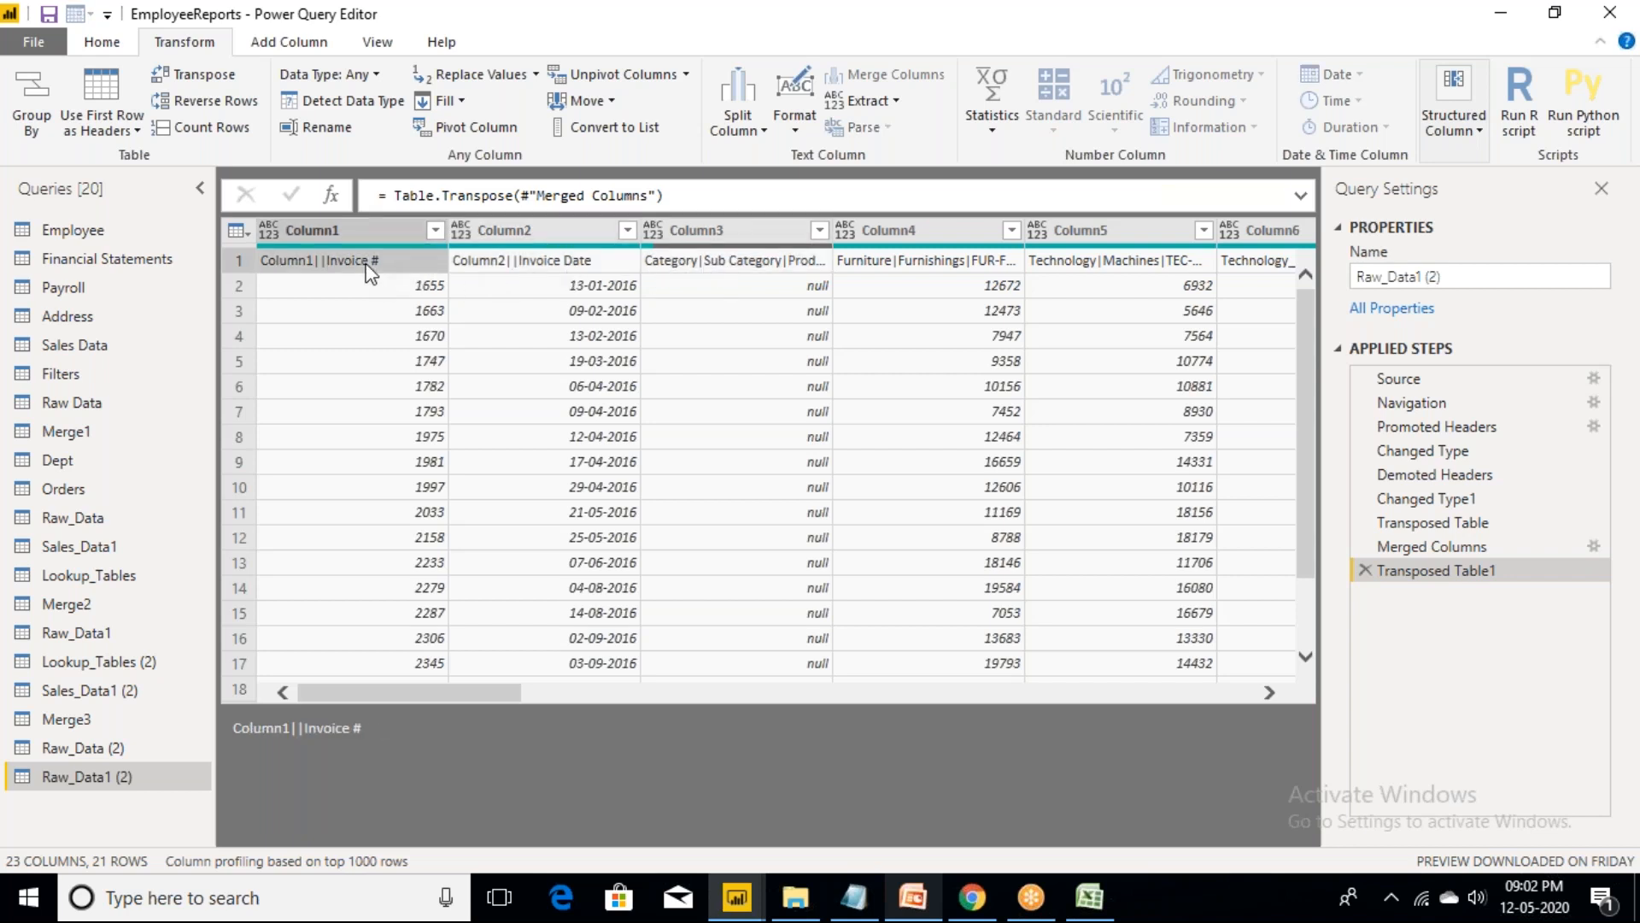
- Promote the first row of combined labels to column headers
click(95, 50)
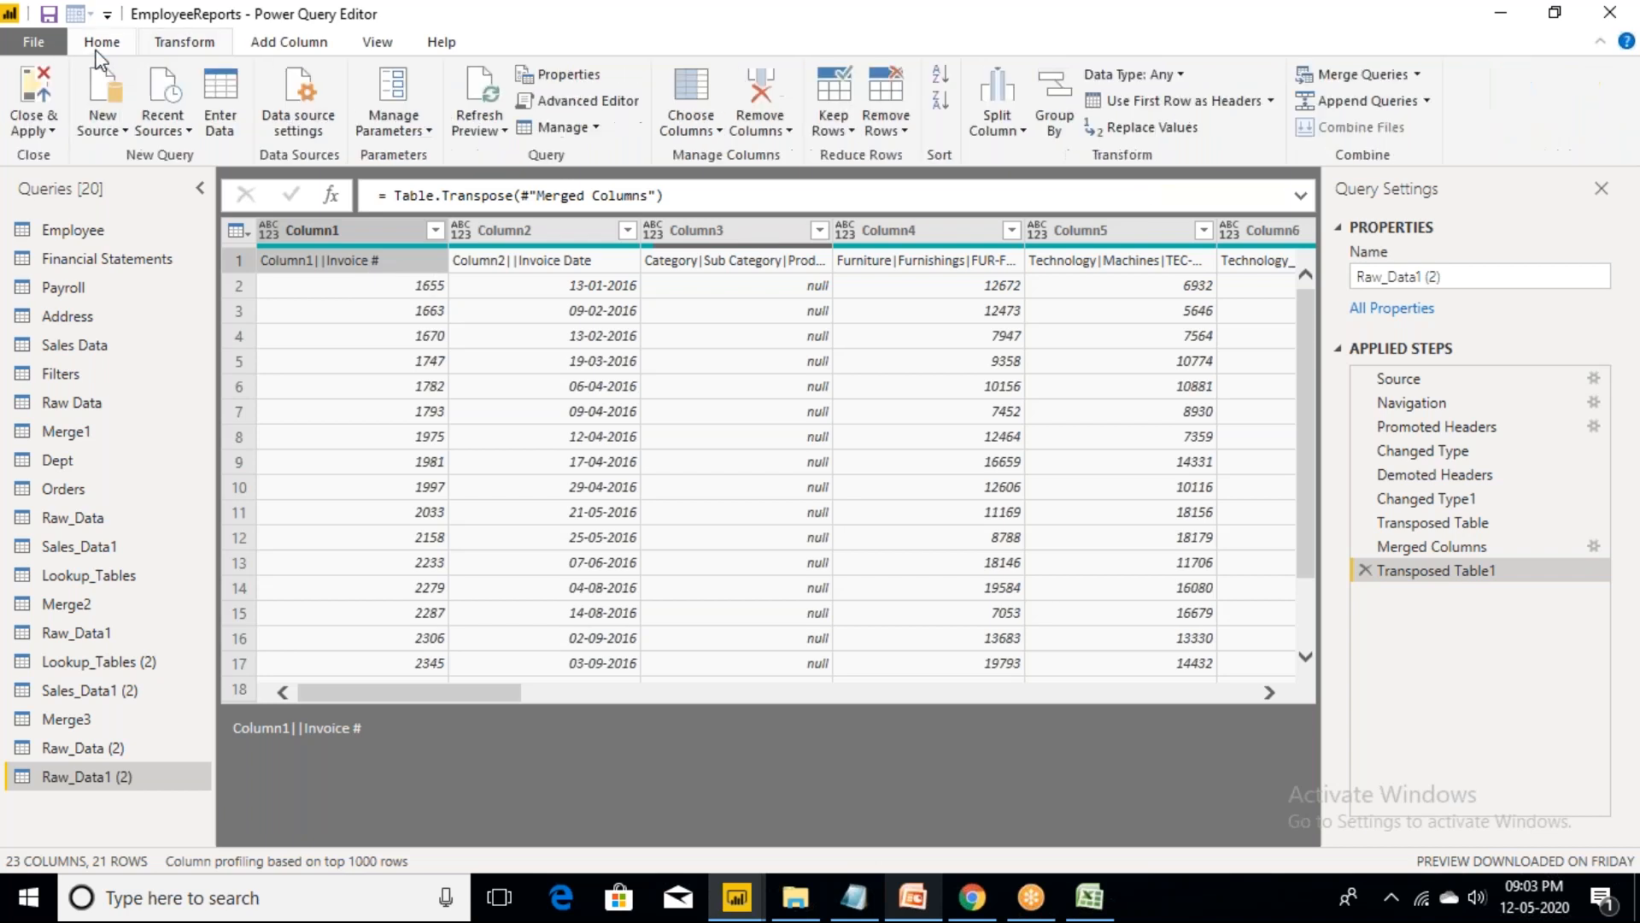
click(1273, 100)
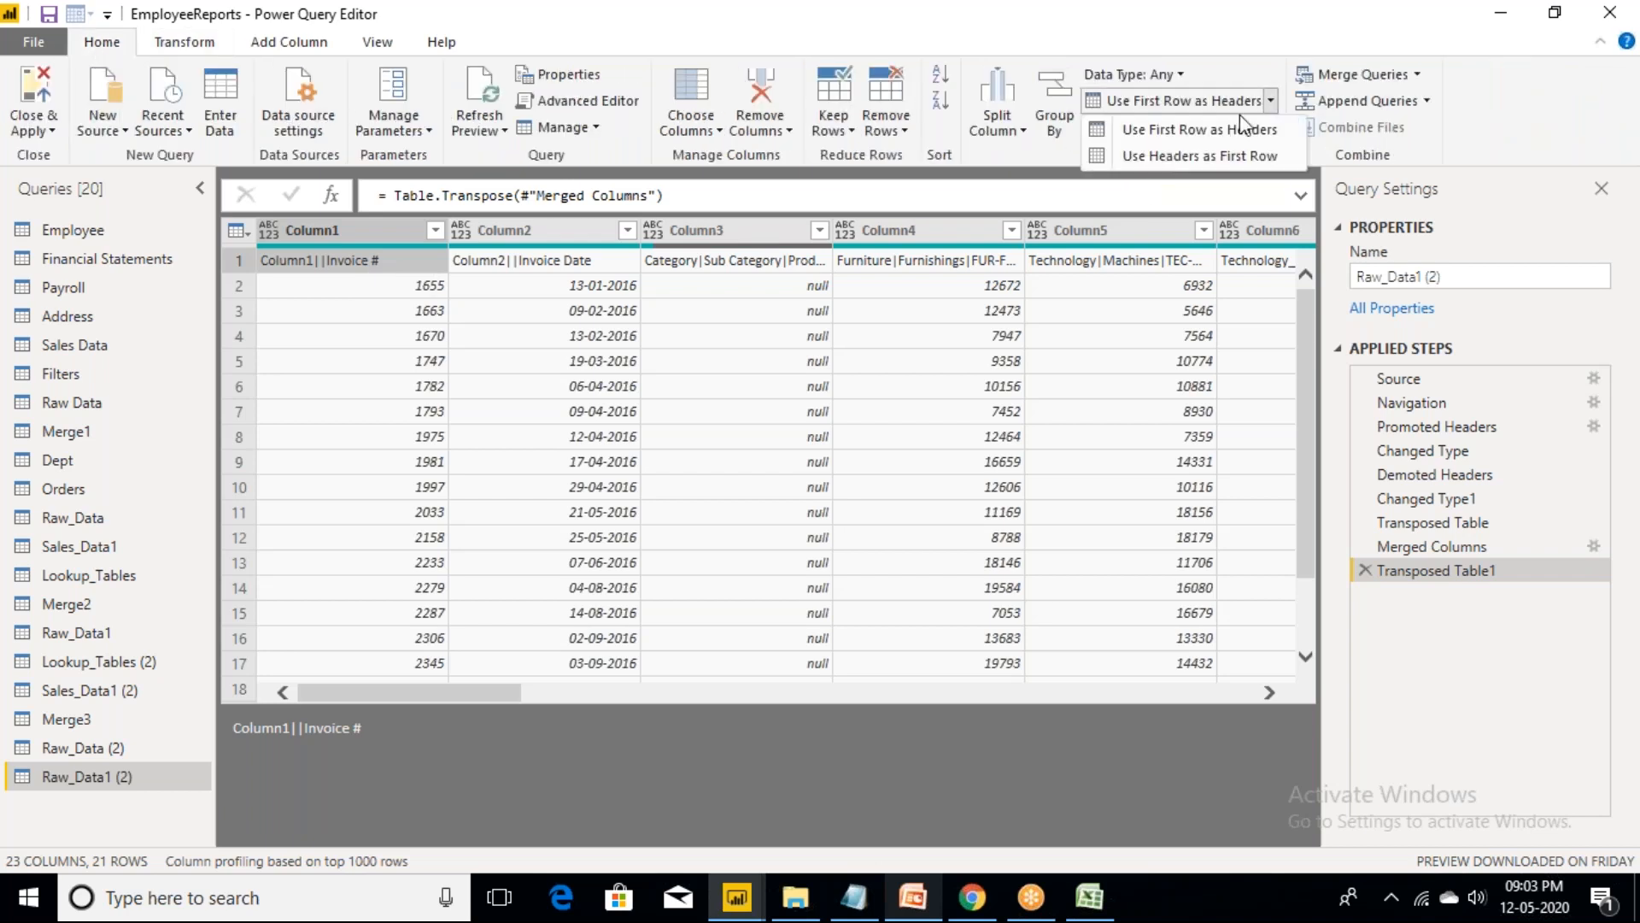
click(1196, 134)
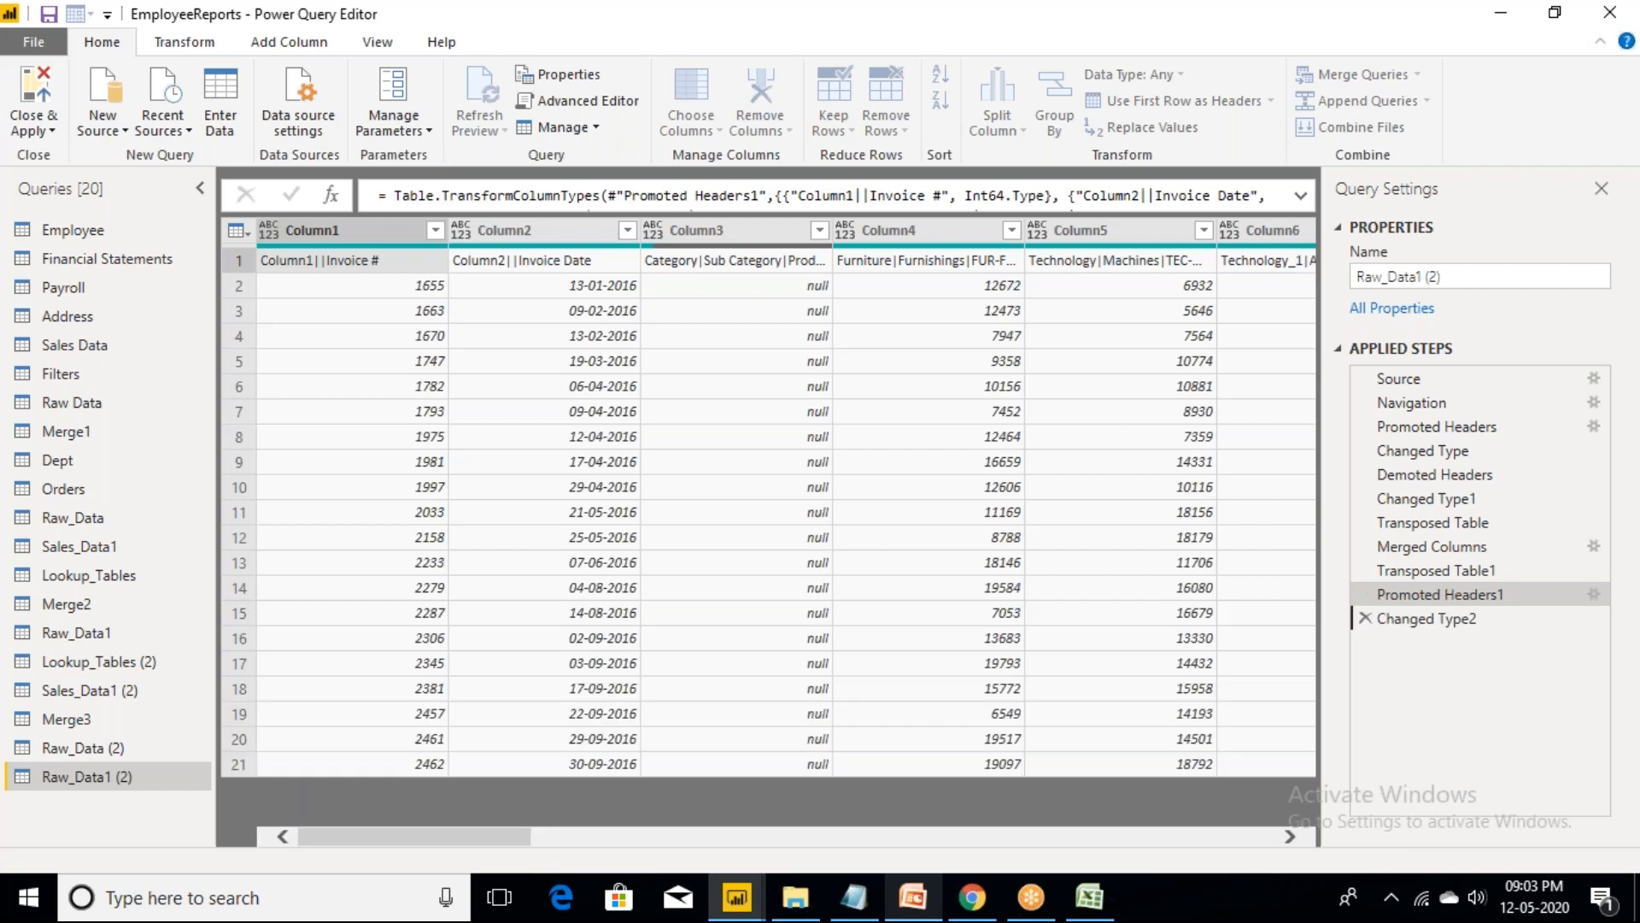
- Rename the "Column1||Invoice #" column to Invoice and the "Column2||Invoice Date" column to InvoiceDate
click(388, 232)
double_click(402, 233)
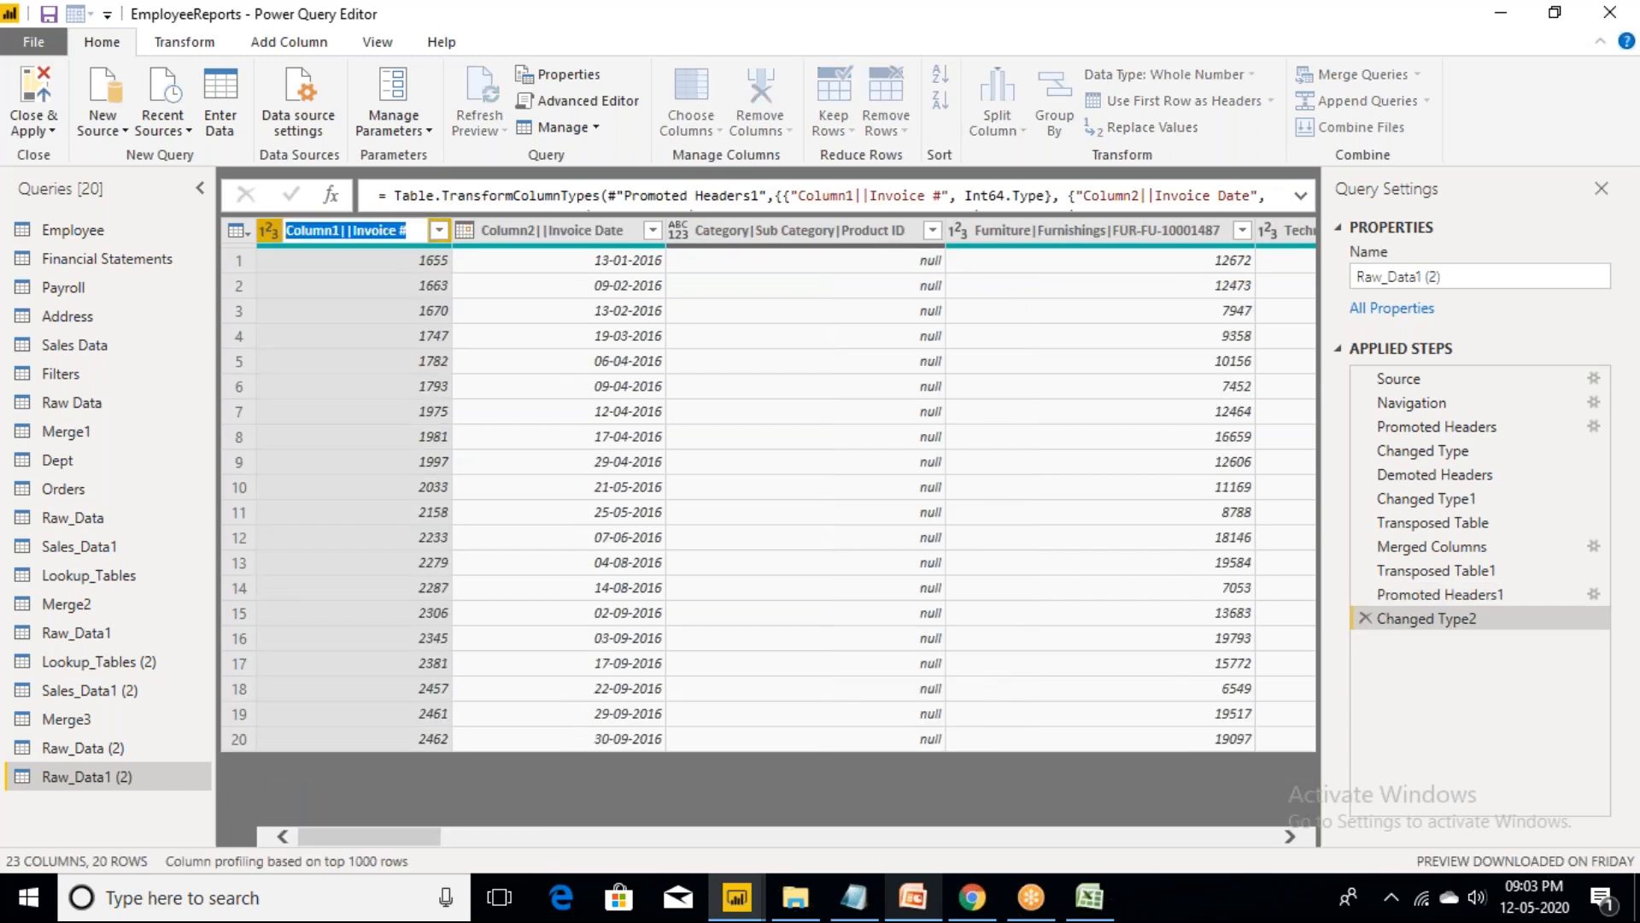
key(BackSpace)
text(Invoice)
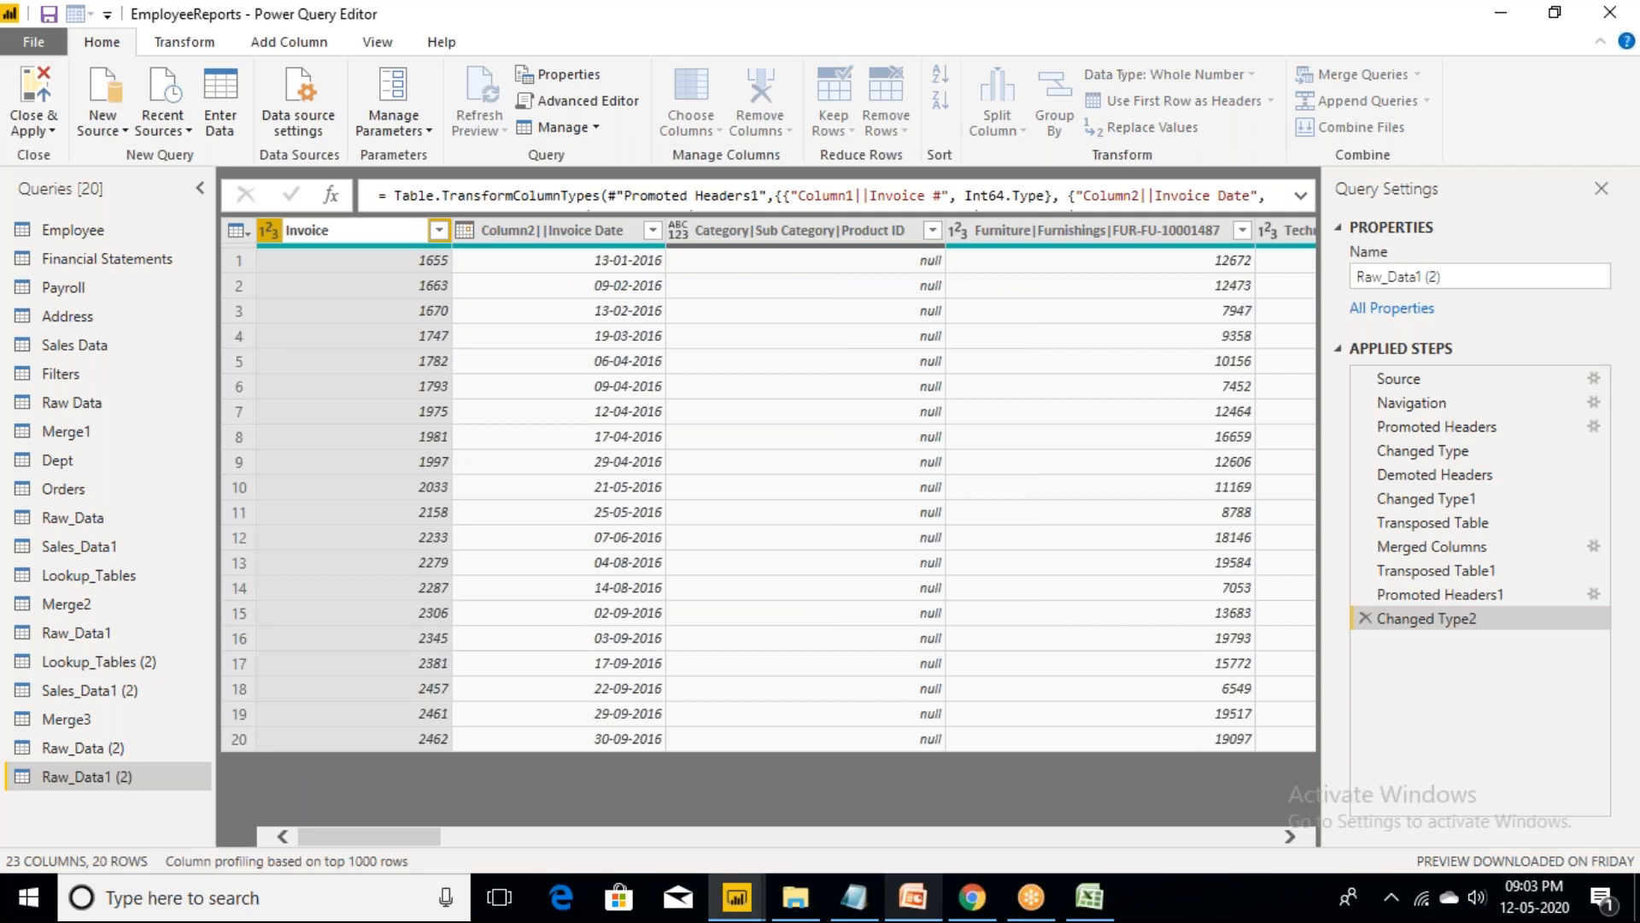
key(Return)
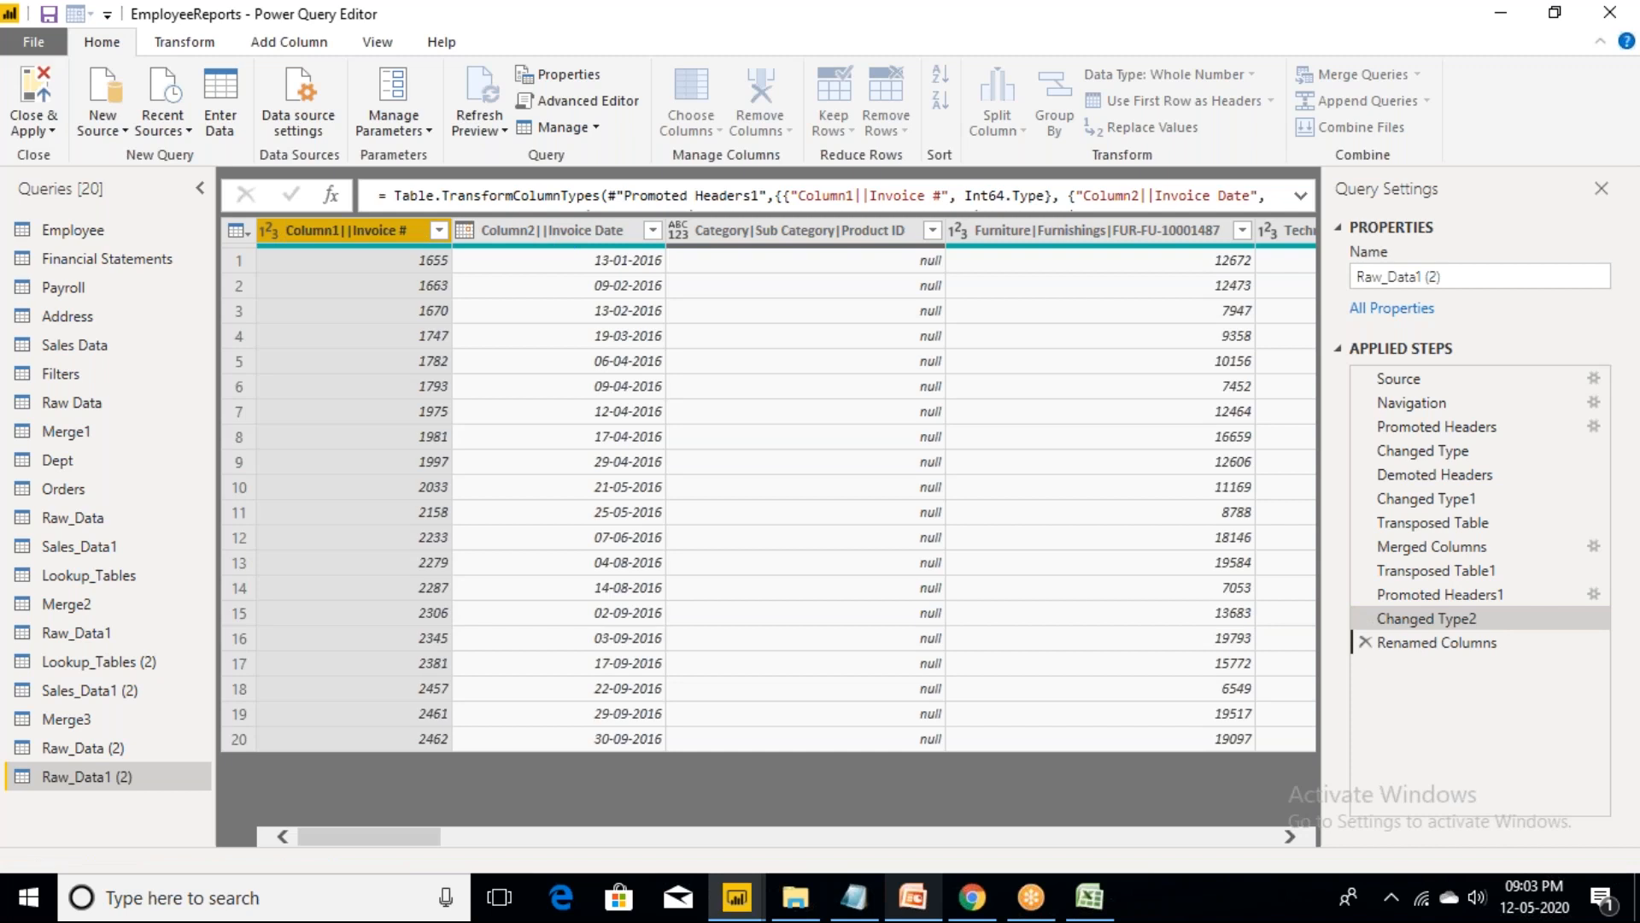
double_click(552, 231)
key(BackSpace)
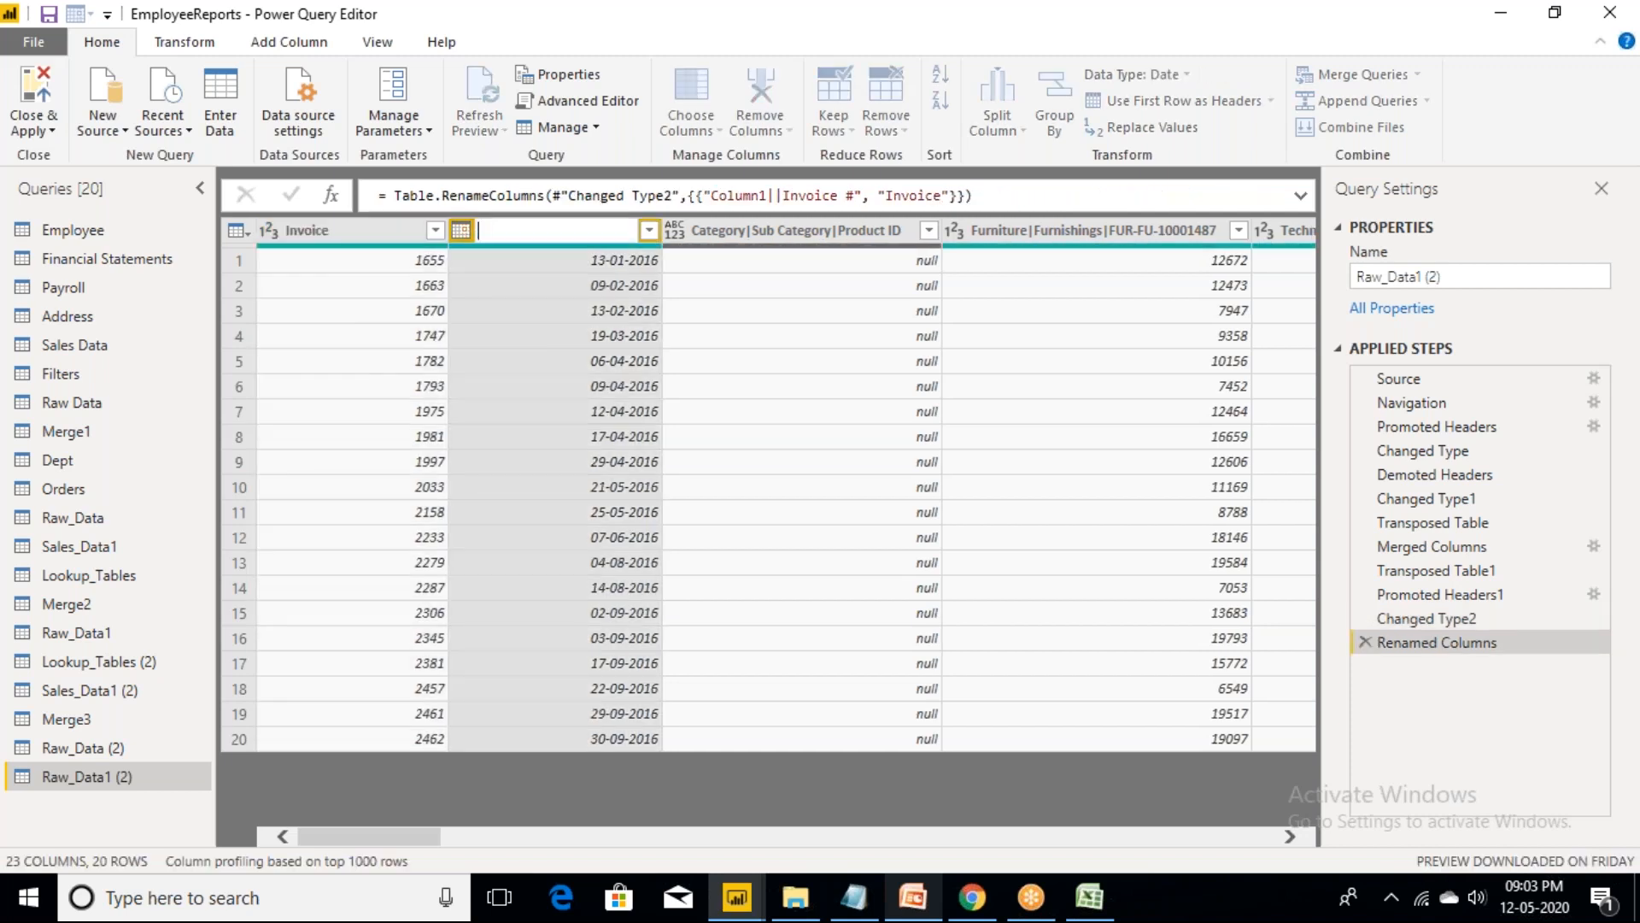
text(InvoiceDate)
key(Escape)
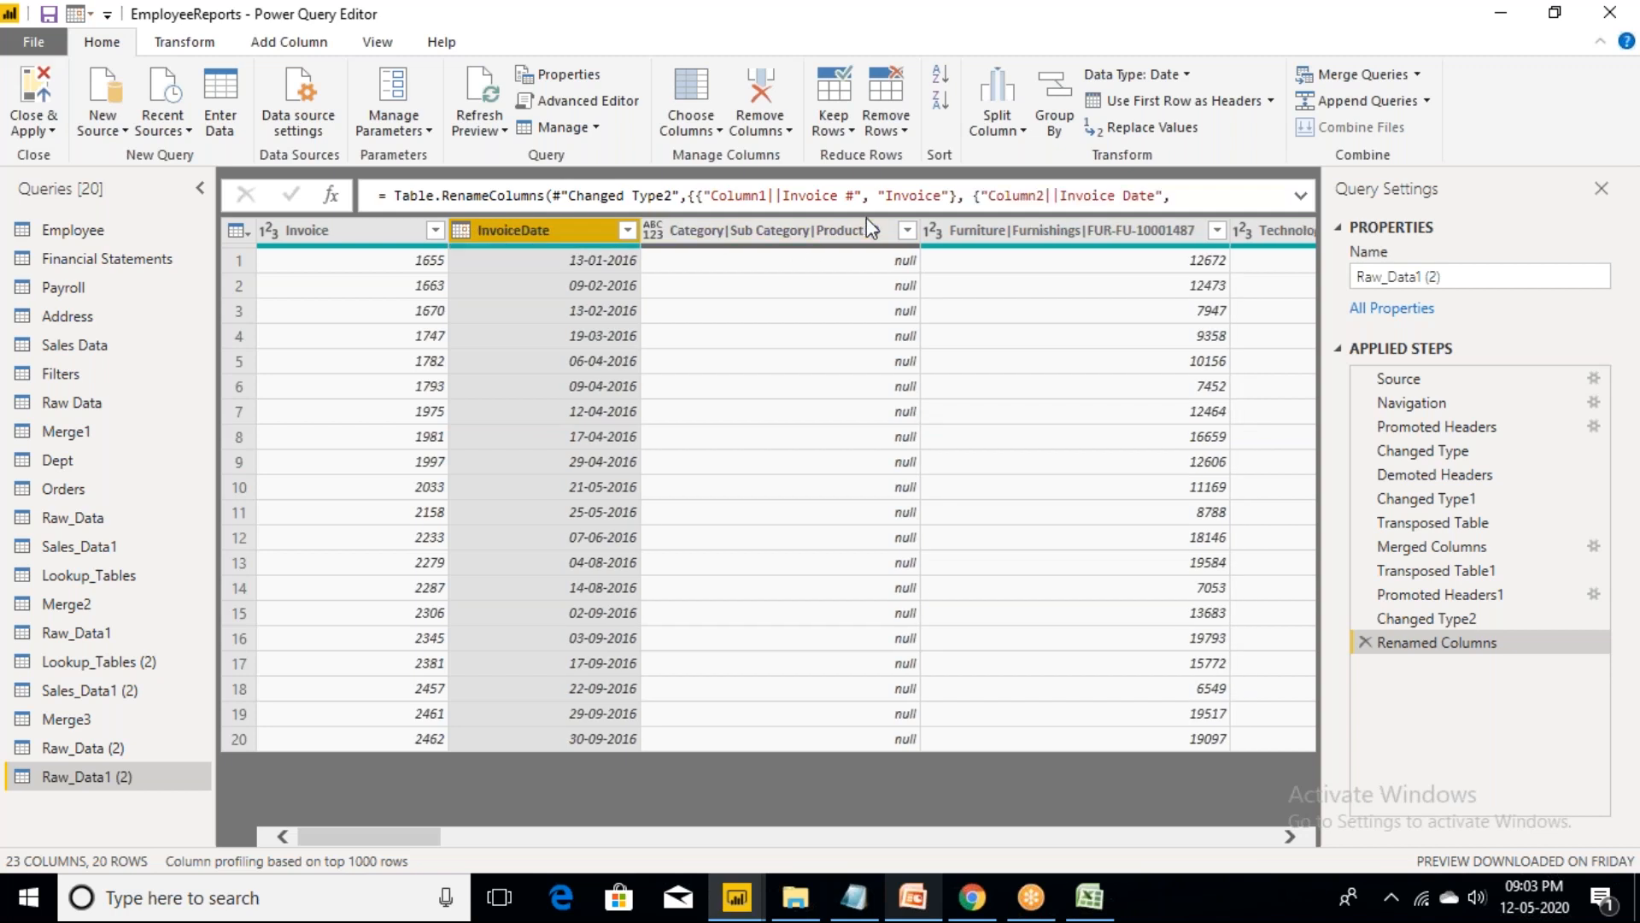
click(772, 233)
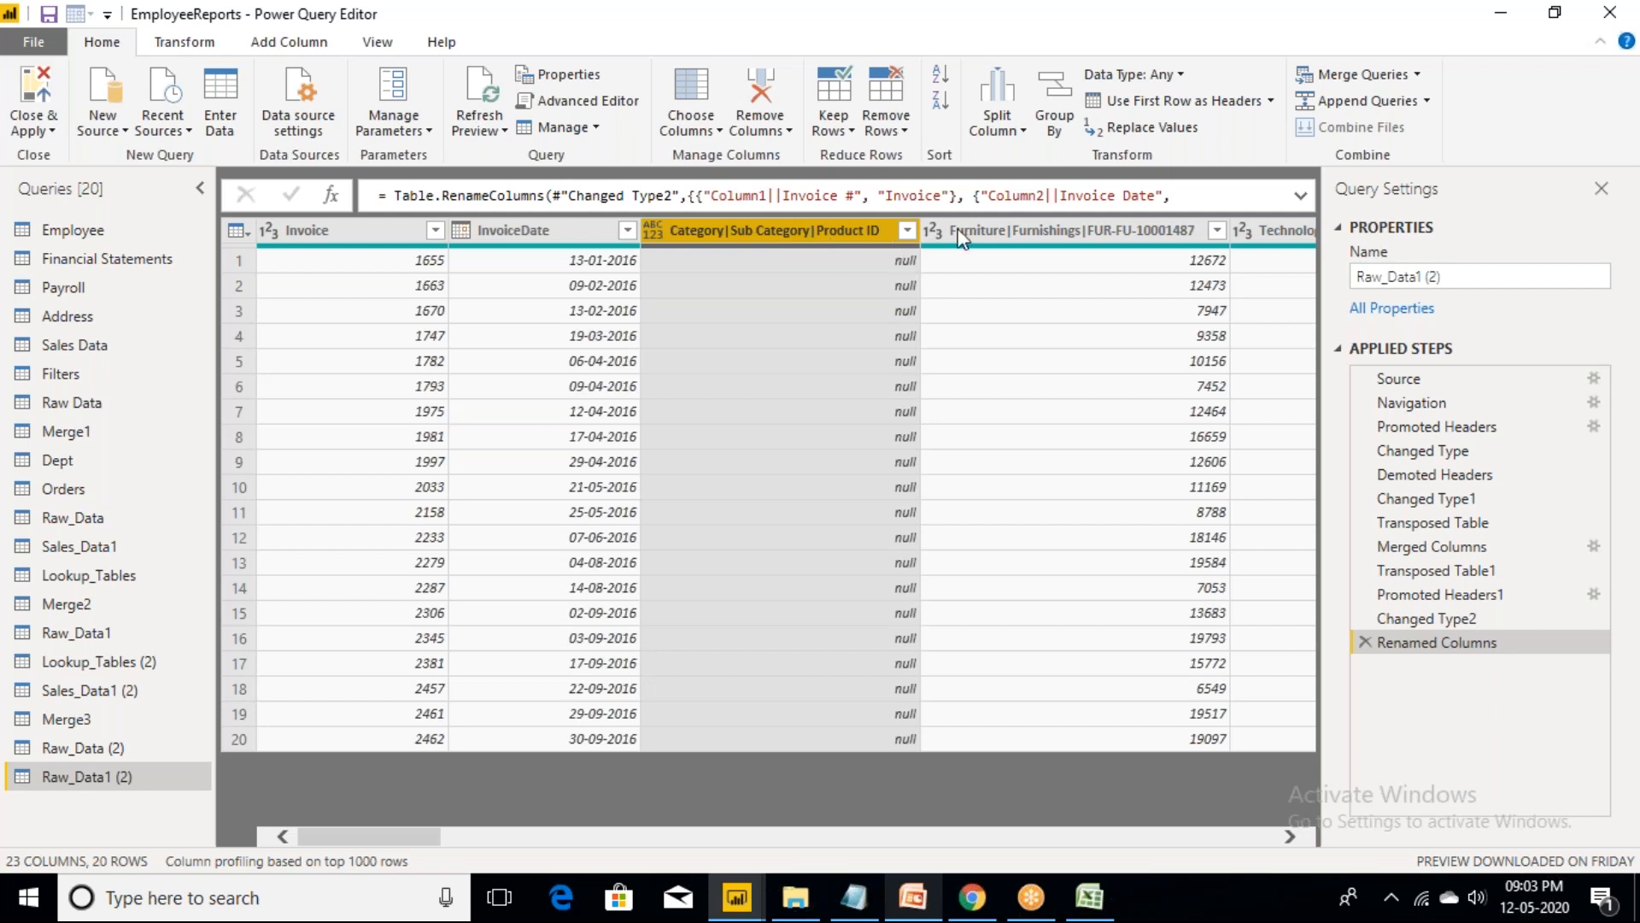
click(997, 240)
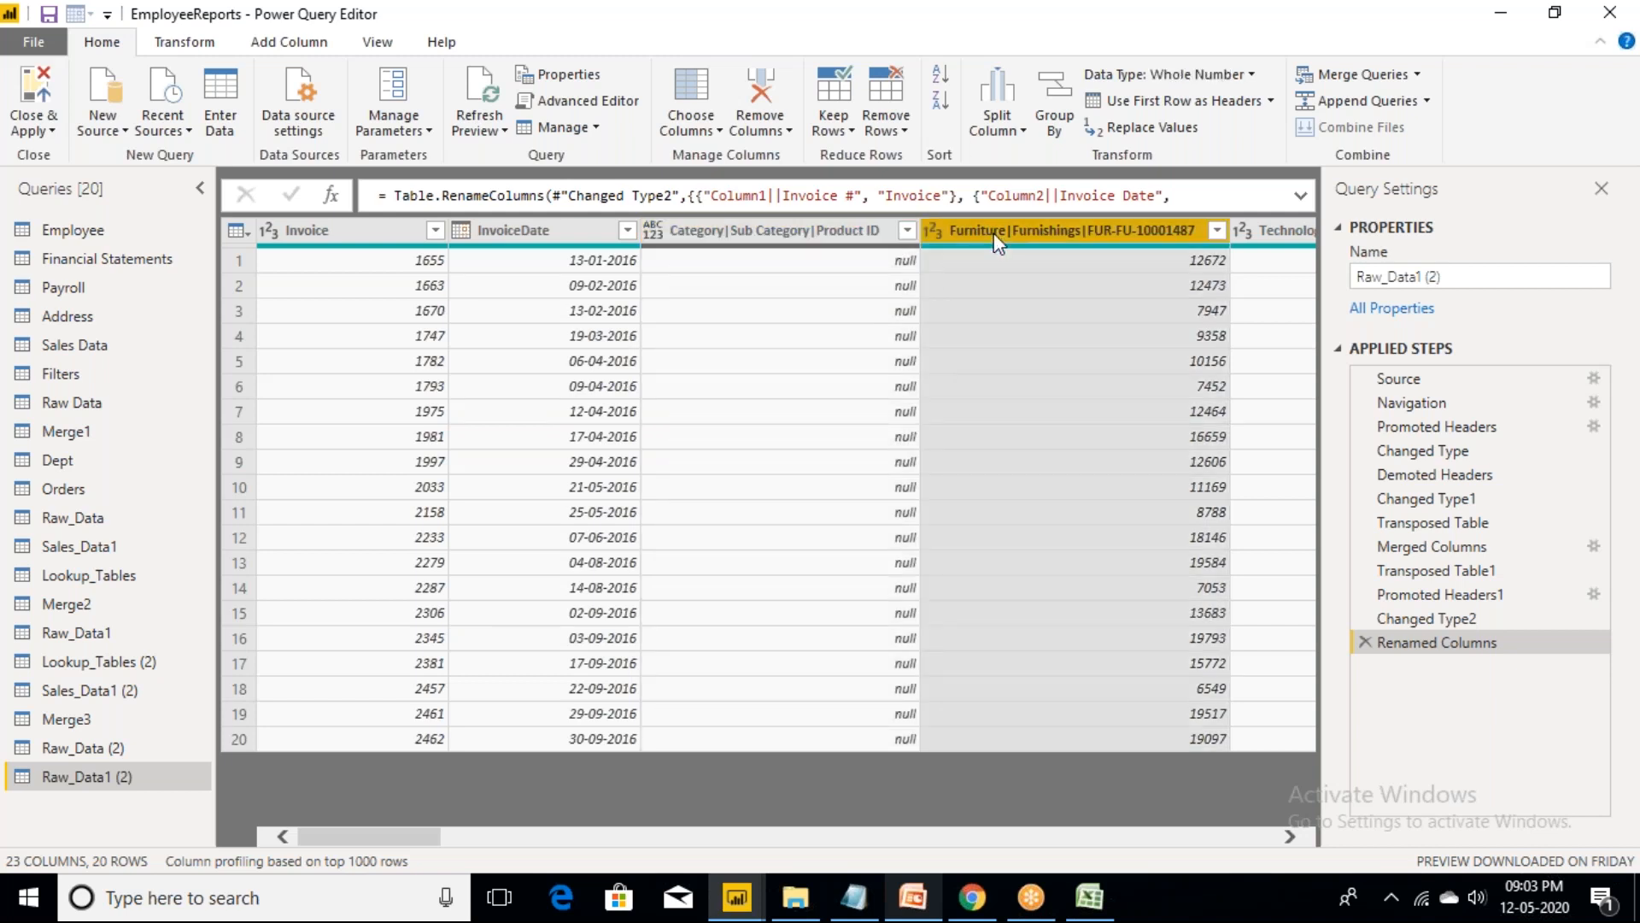
ctrl+click(806, 233)
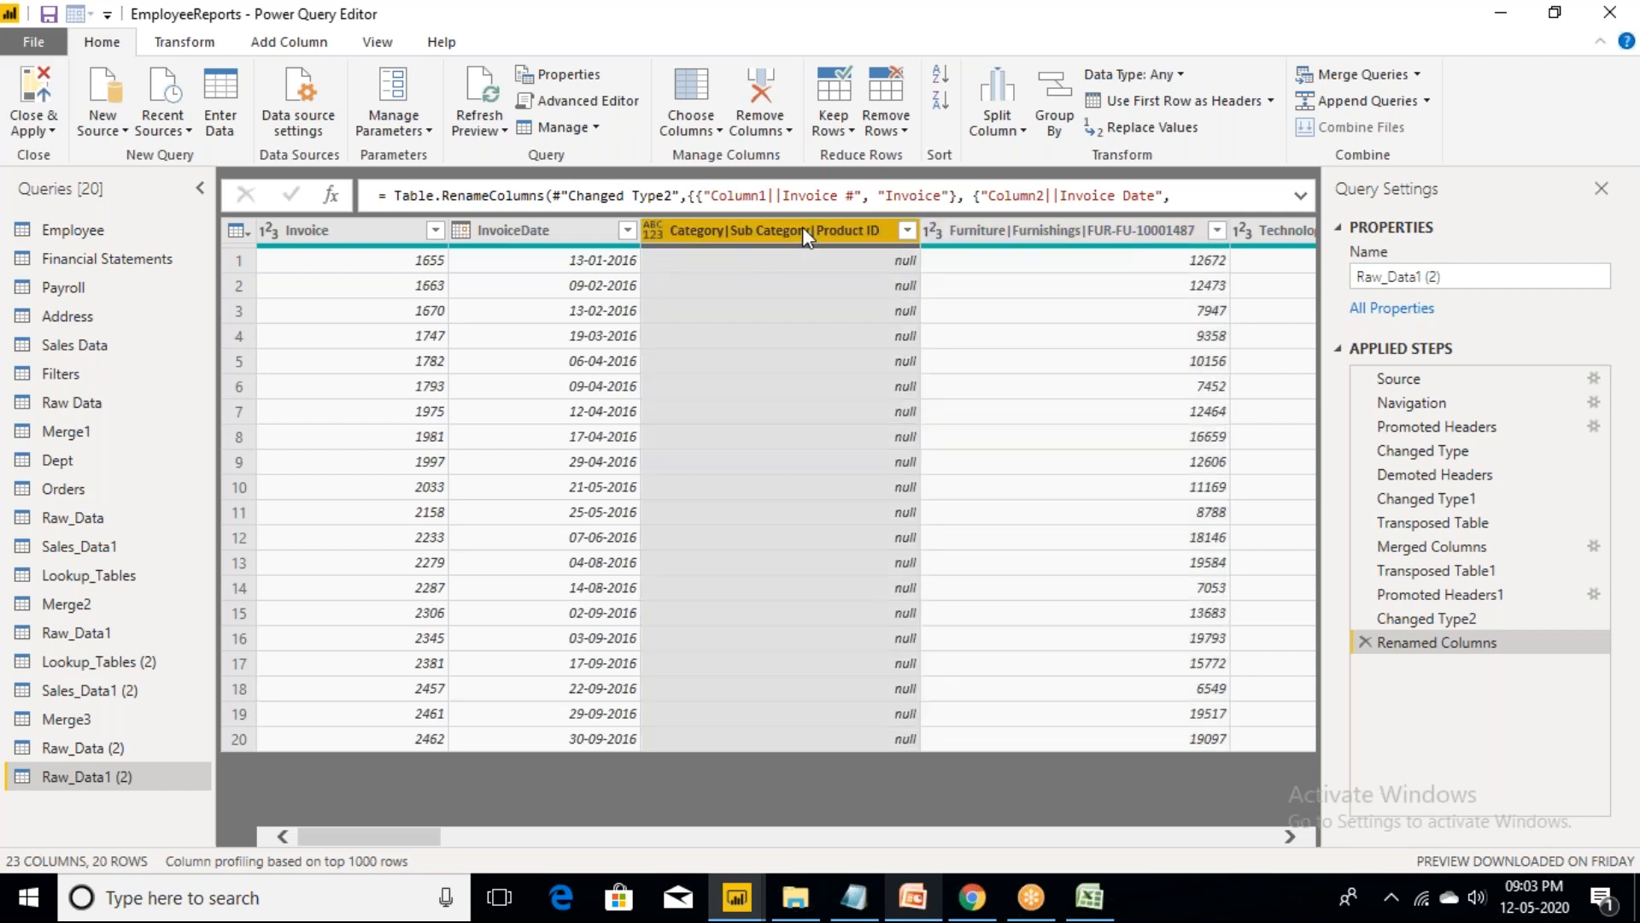
double_click(803, 228)
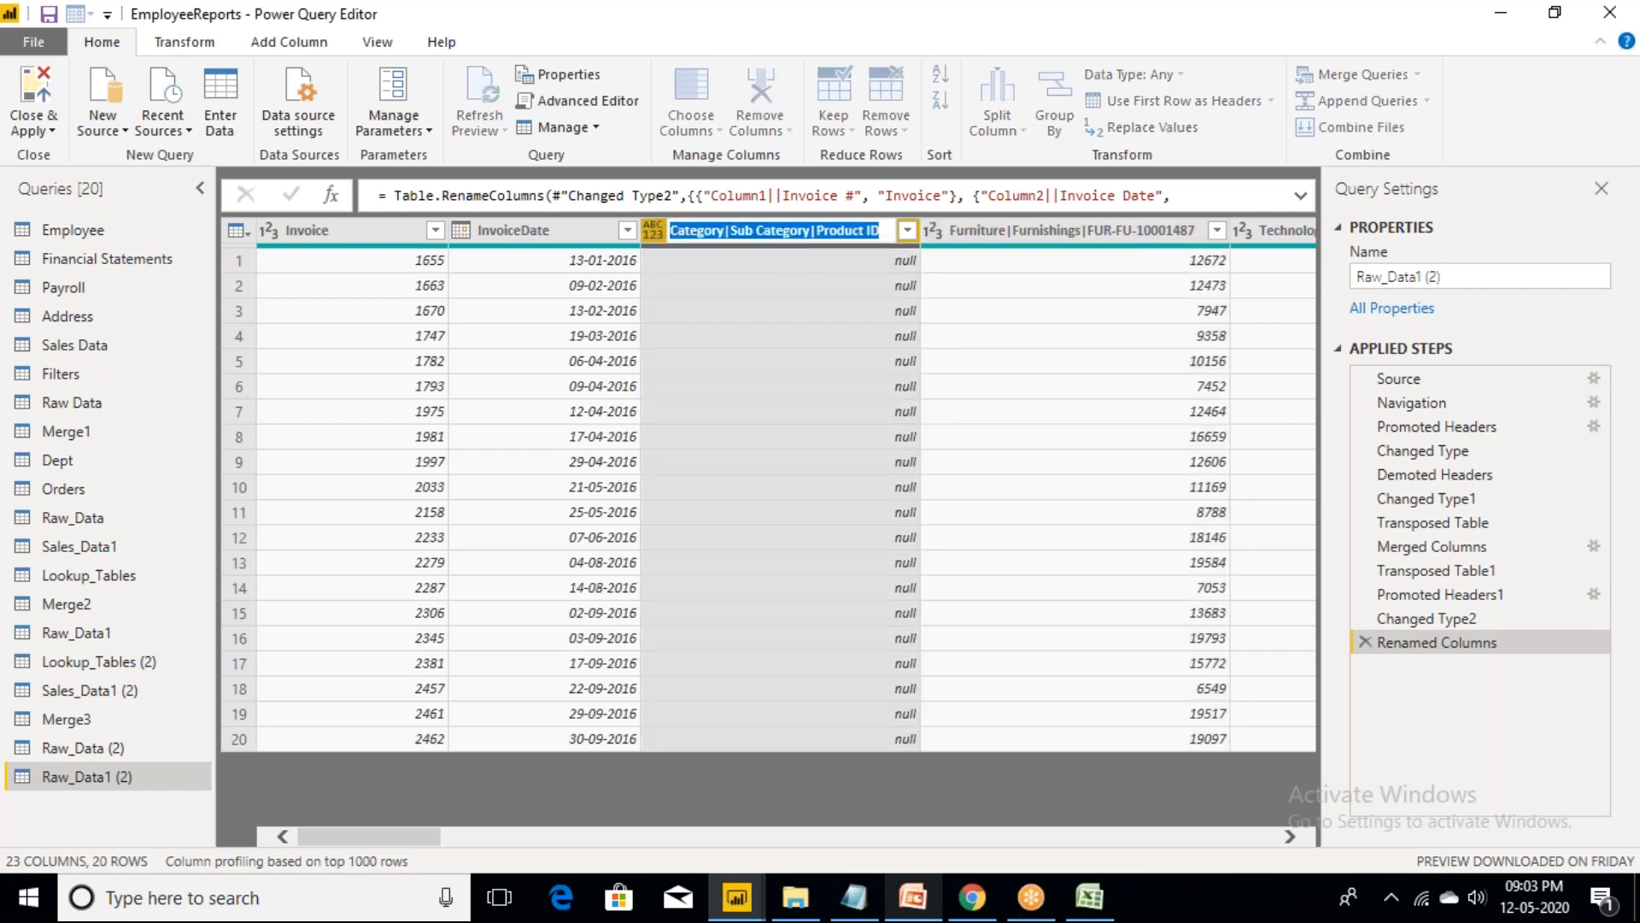
key(Return)
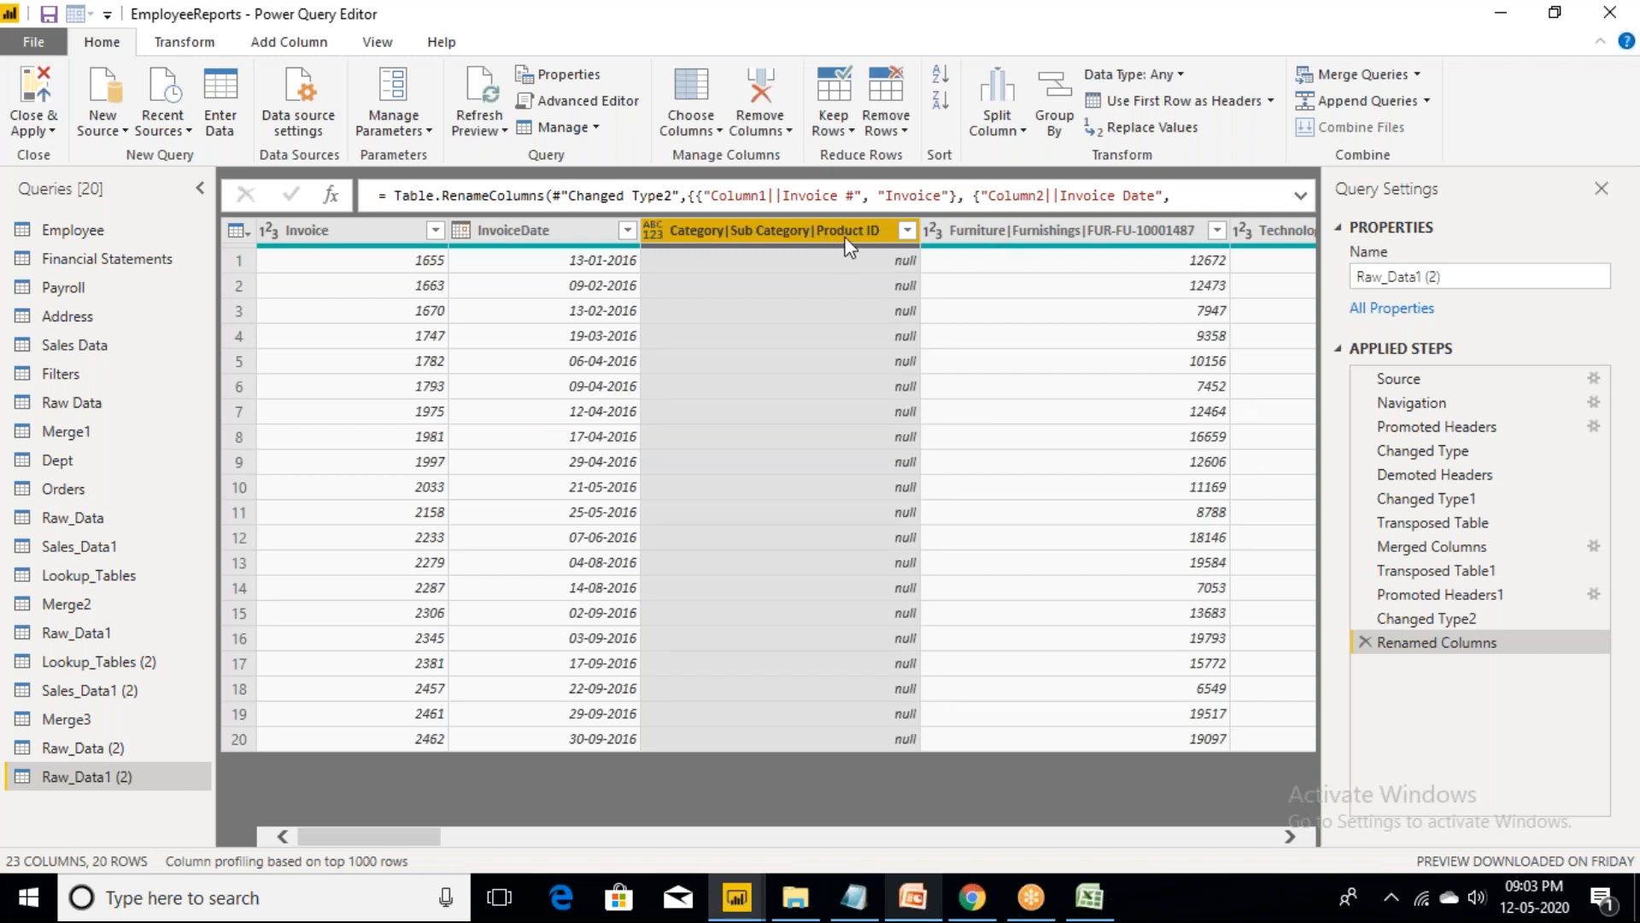
ctrl+click(974, 231)
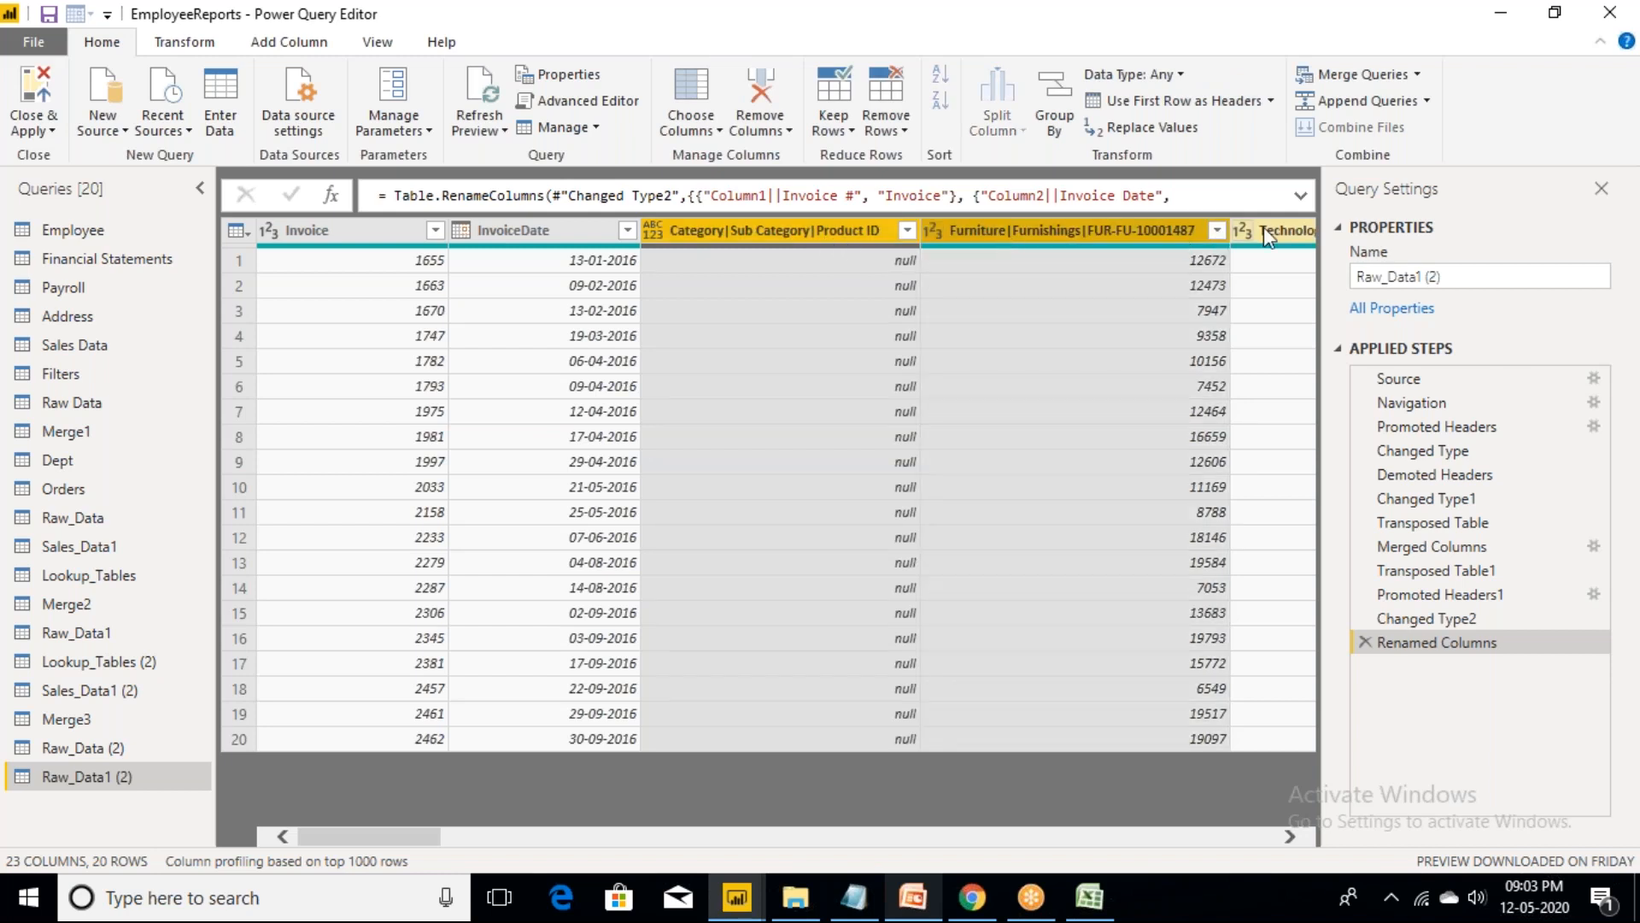
ctrl+click(1268, 232)
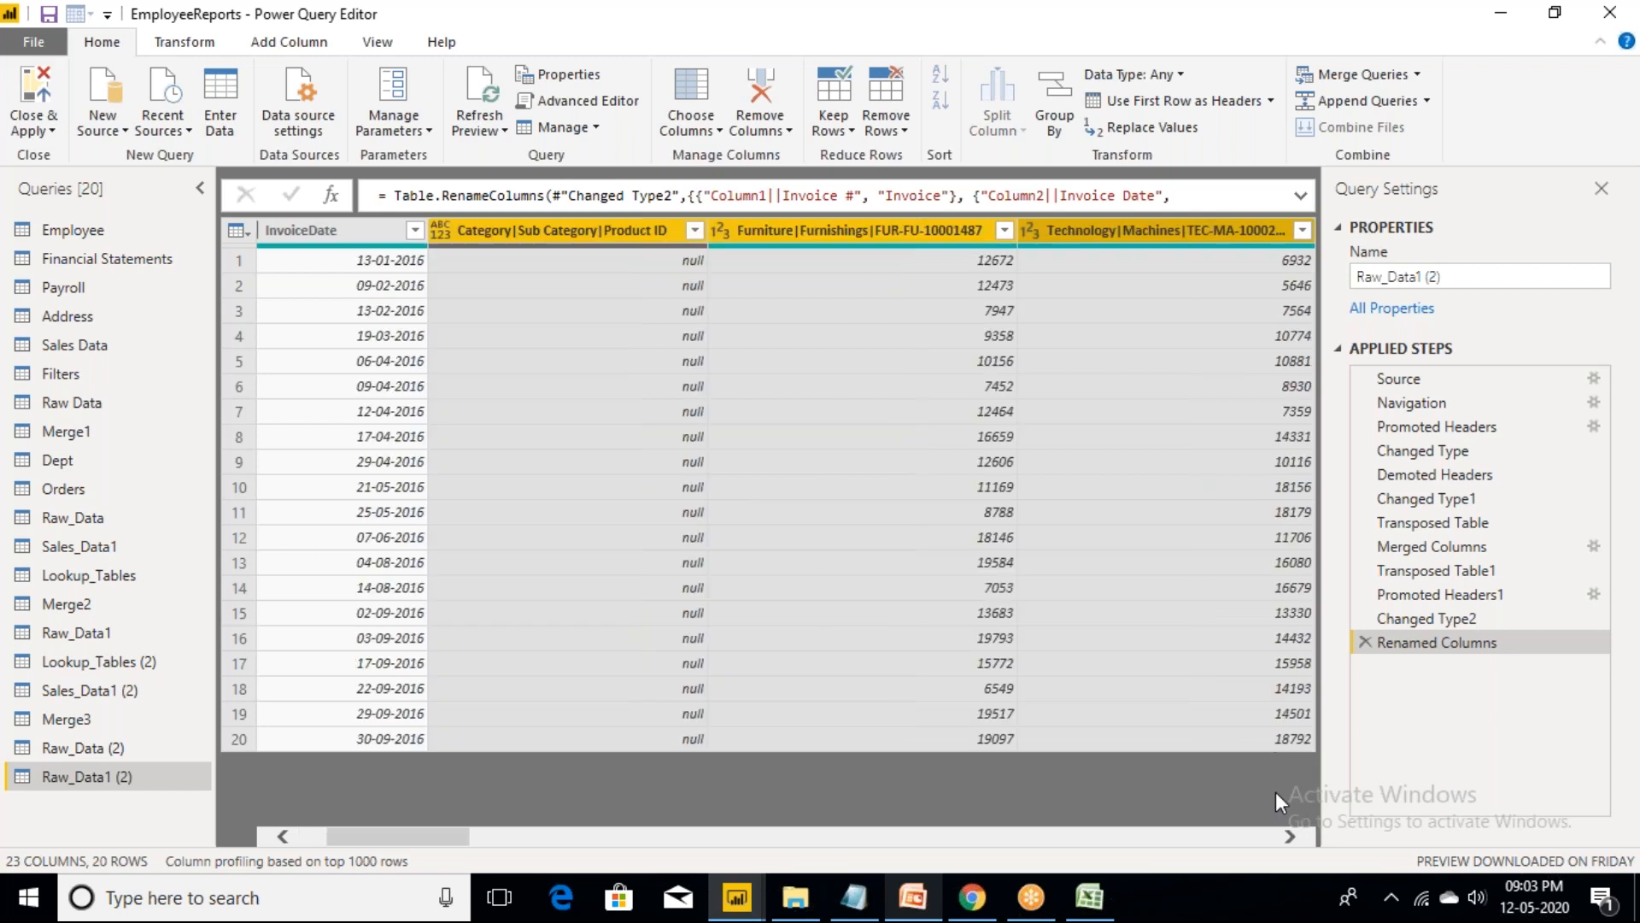
click(1290, 835)
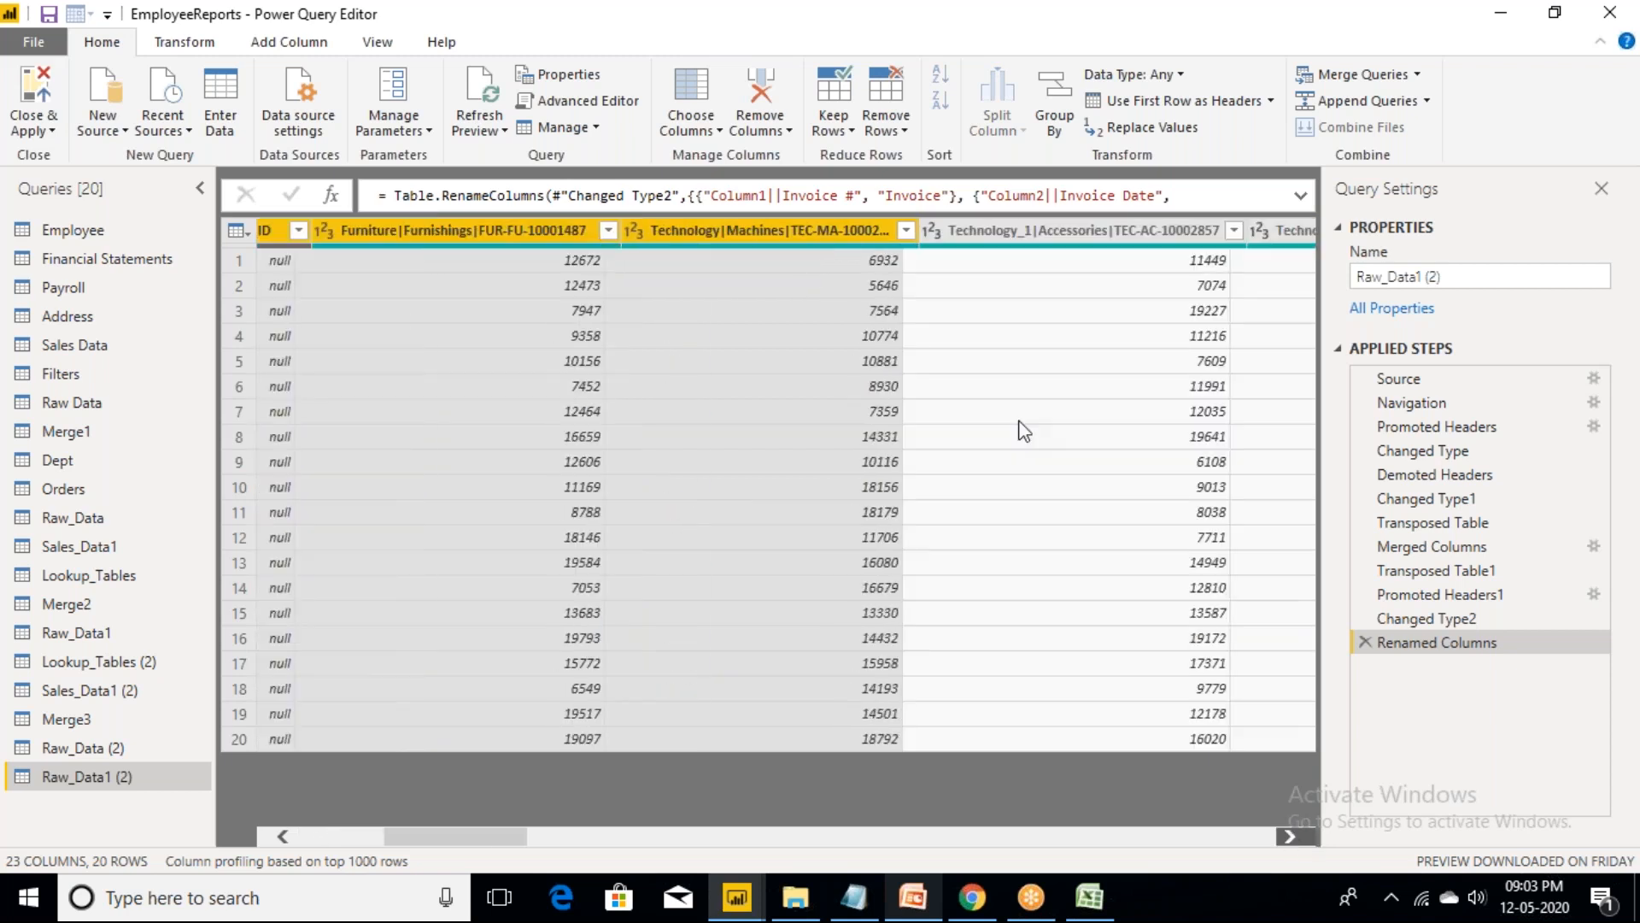
ctrl+click(926, 232)
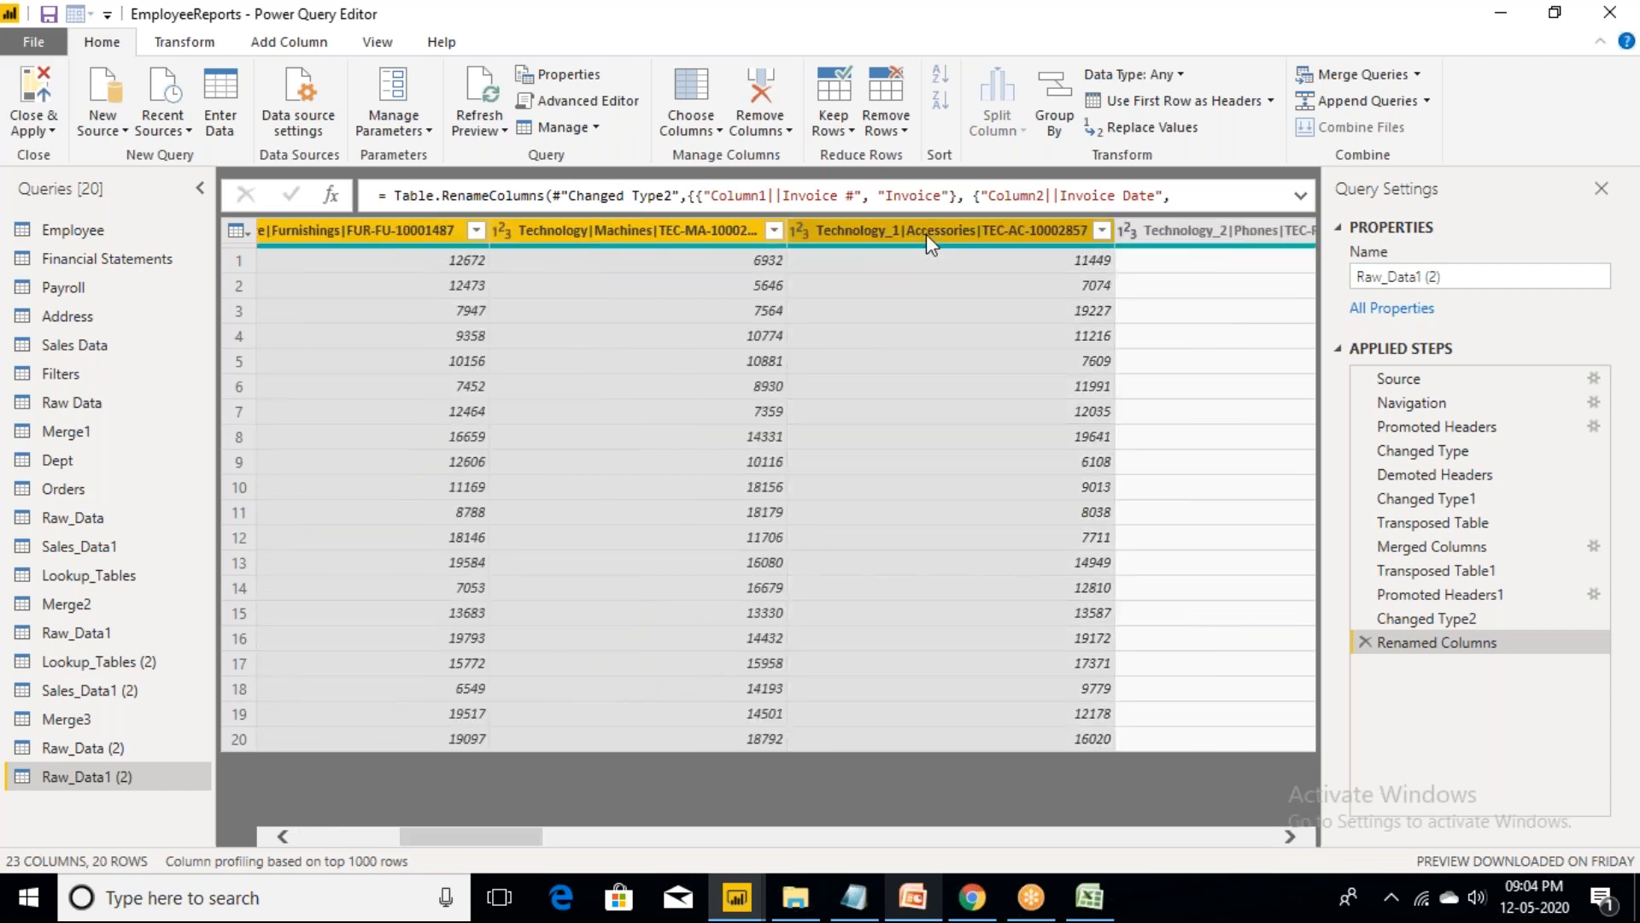
ctrl+click(1180, 240)
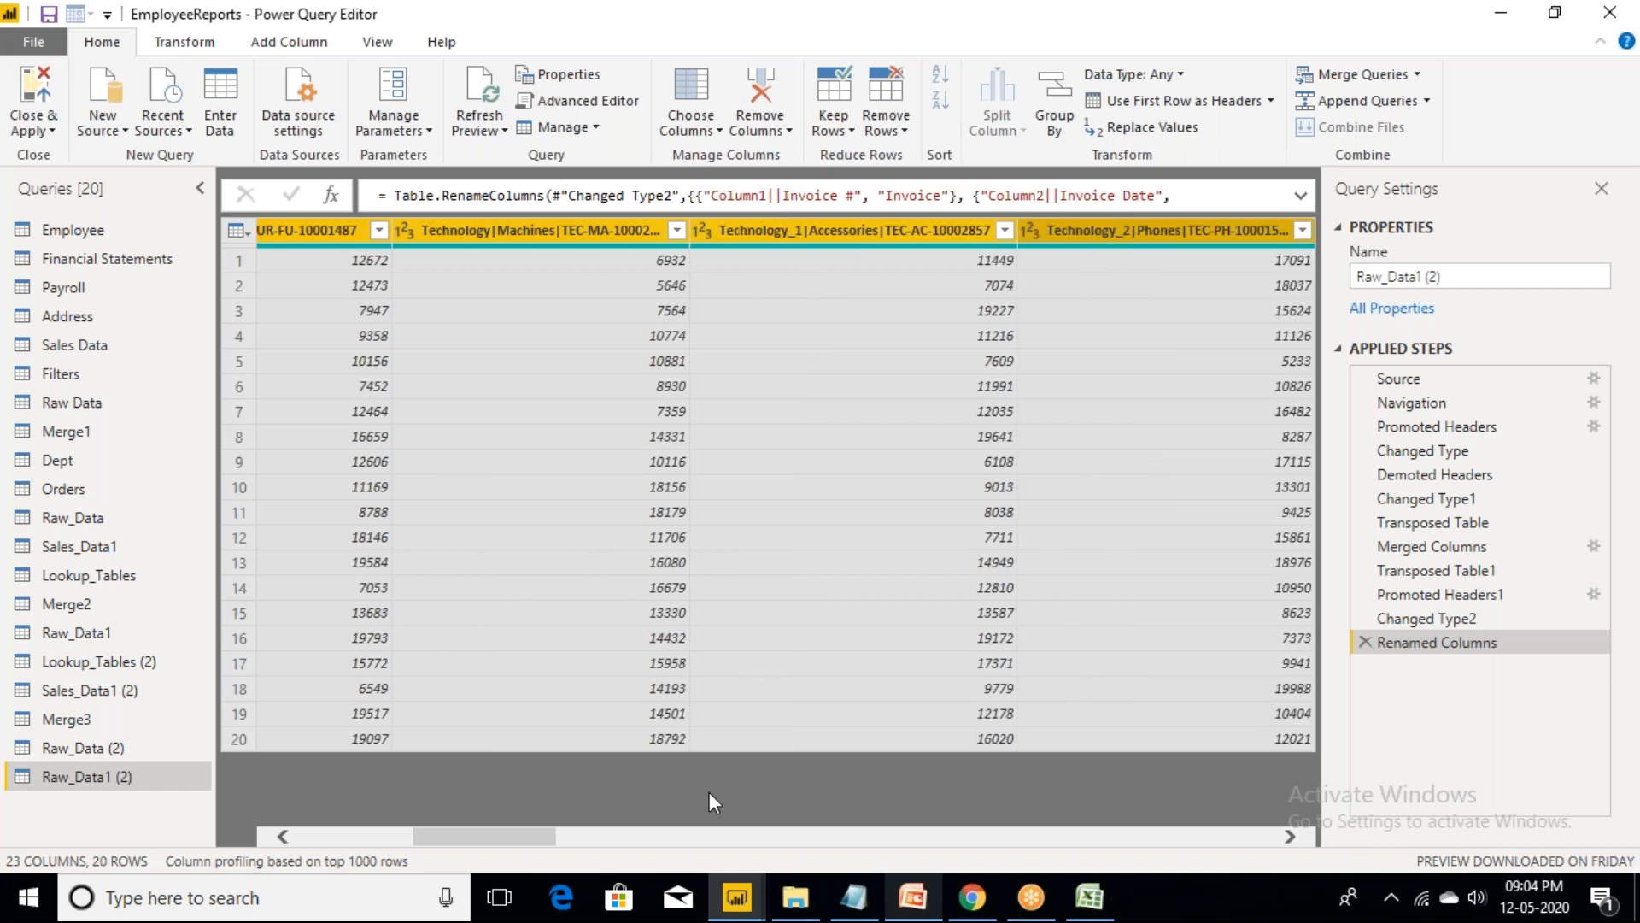
drag(476, 844, 352, 845)
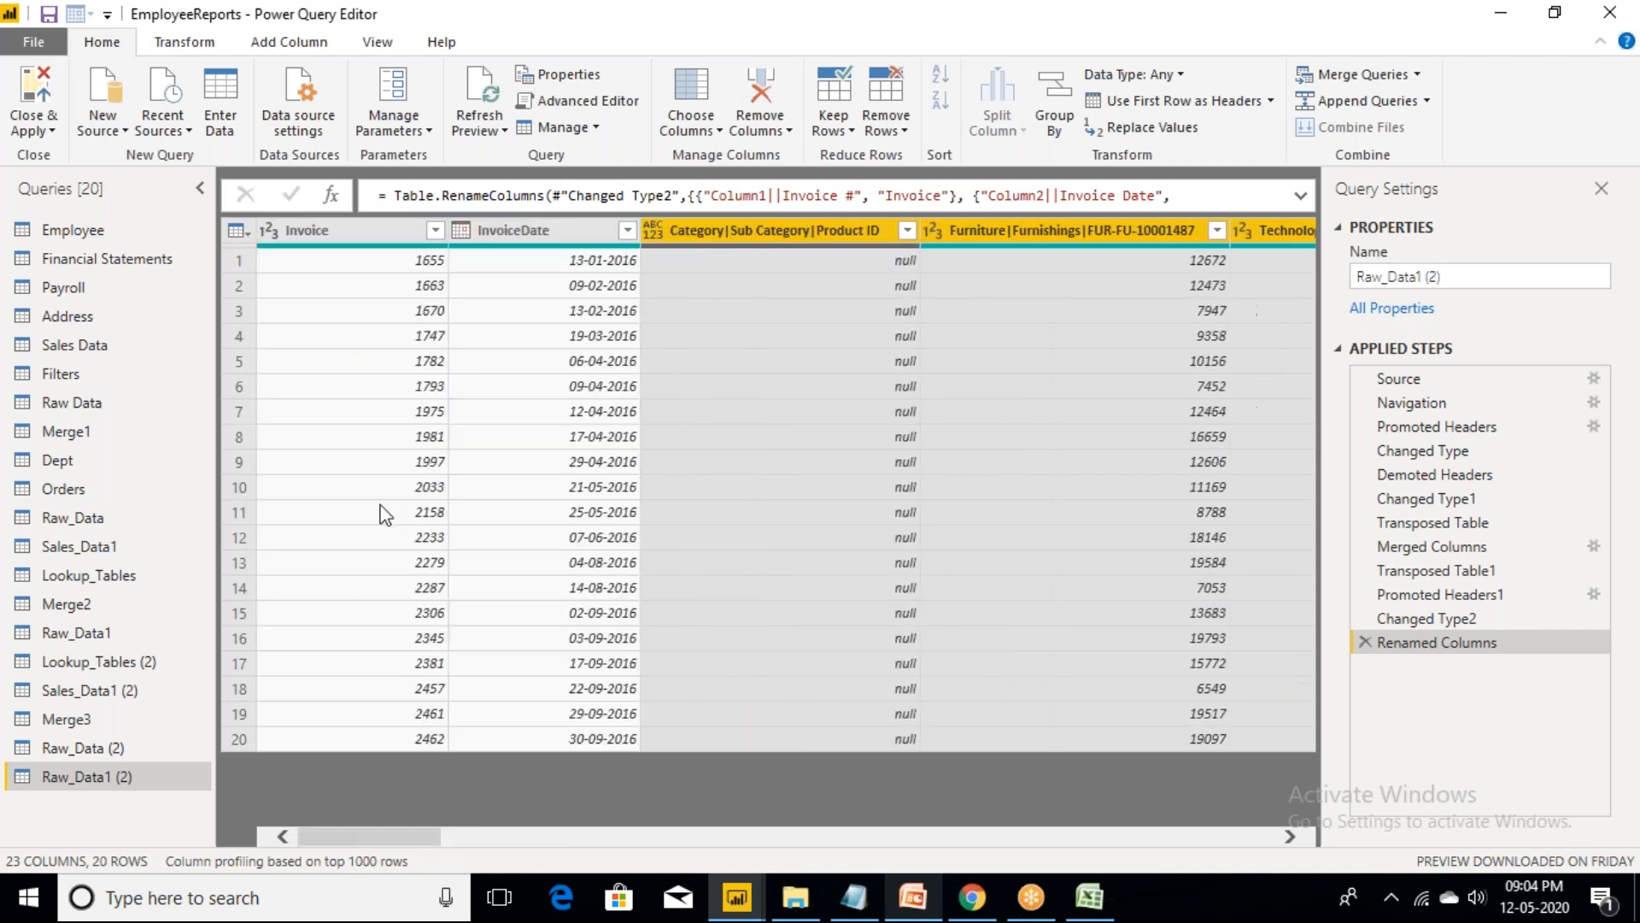
- Unpivot all columns other than Invoice and InvoiceDate
click(341, 229)
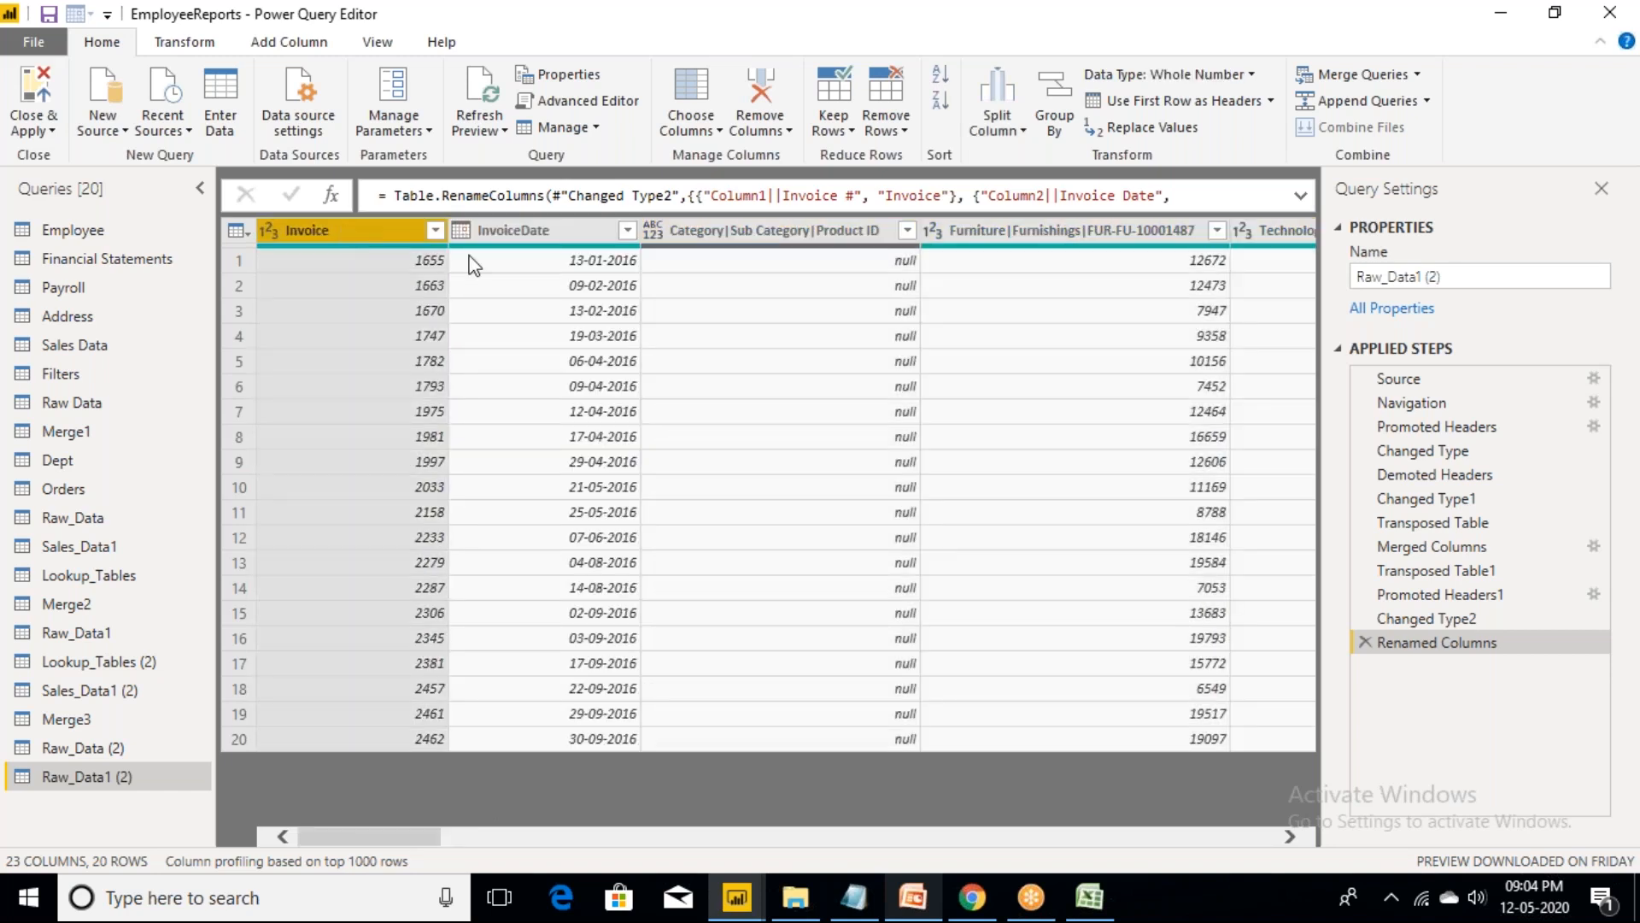
ctrl+click(521, 233)
right_click(521, 232)
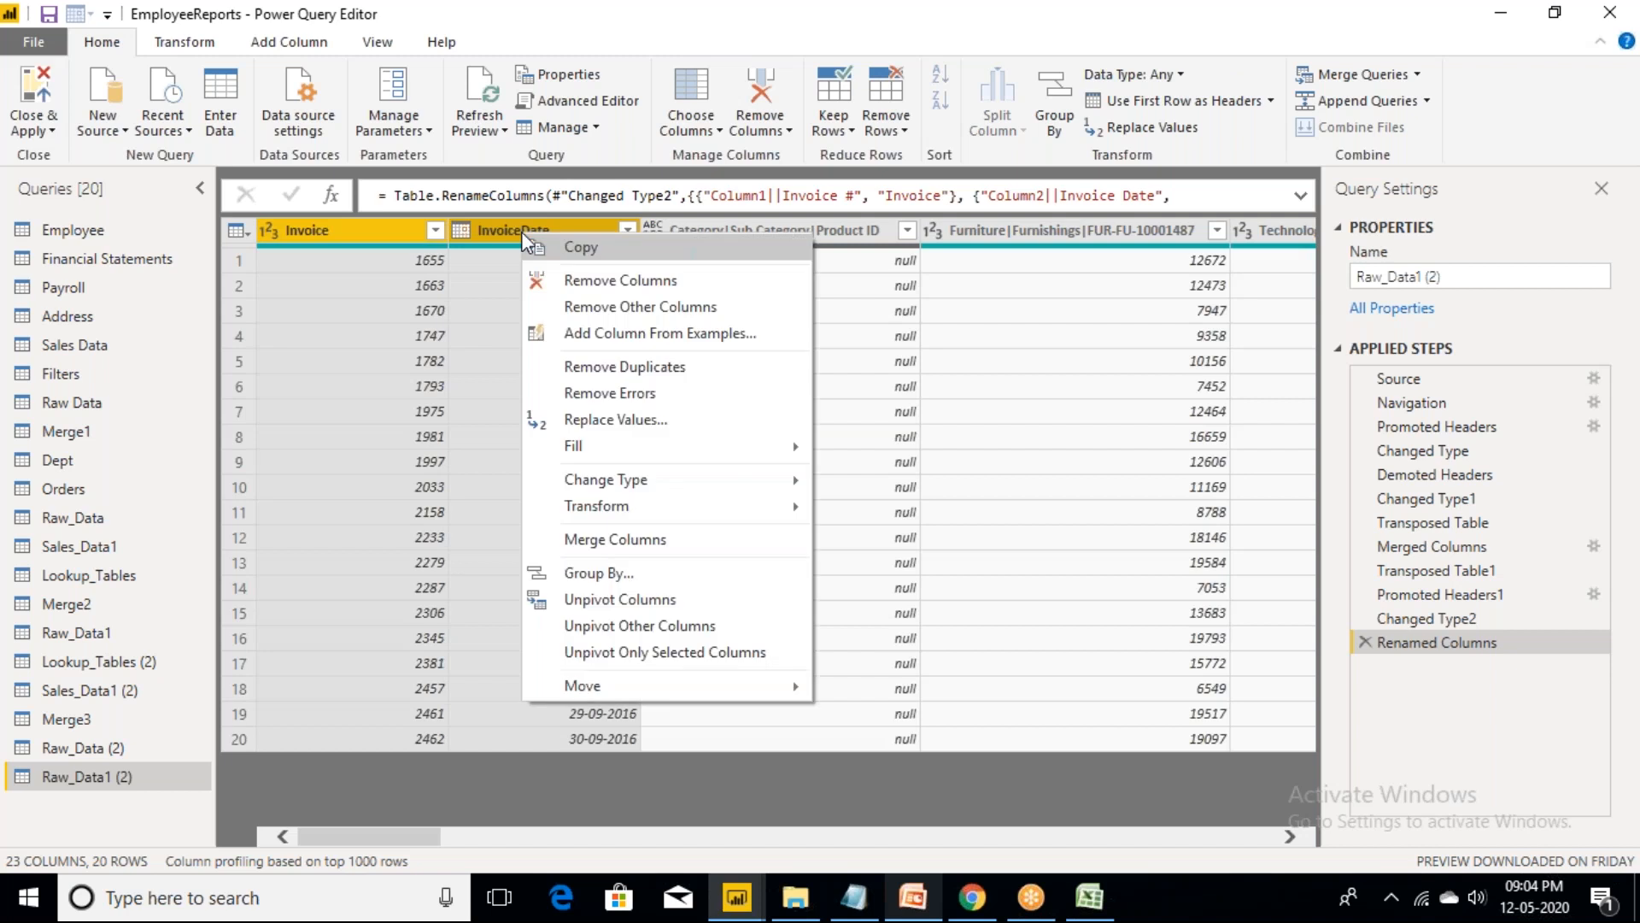
click(624, 626)
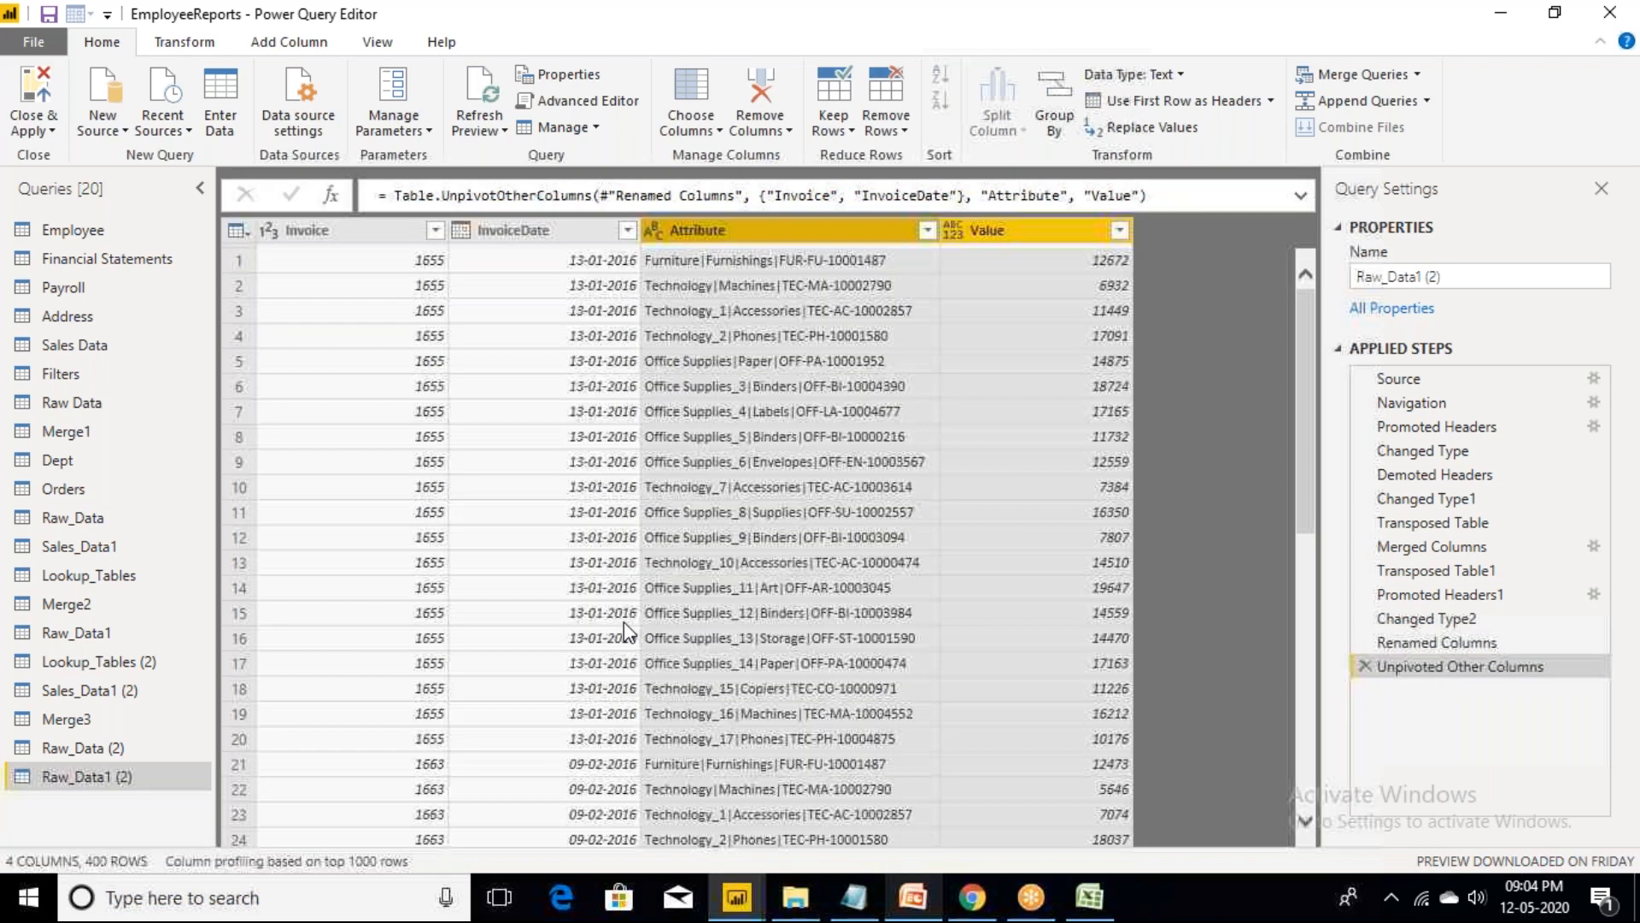
- Split the Attribute column by the custom delimiter "|" at each occurrence of the delimiter
click(773, 229)
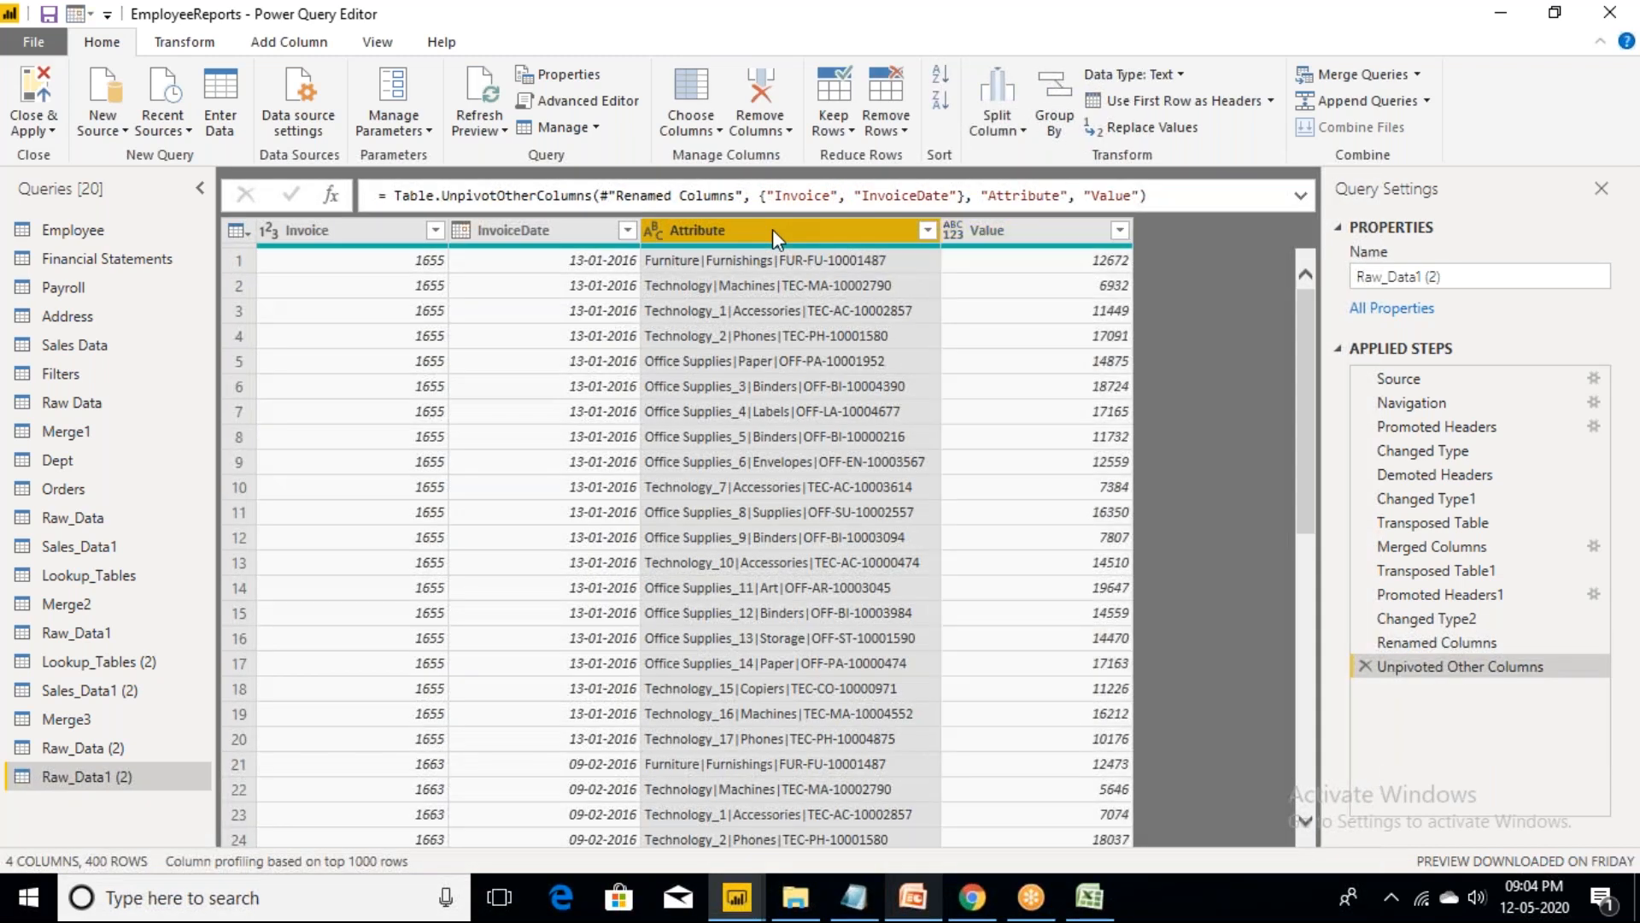
right_click(773, 229)
mouse_move(1051, 581)
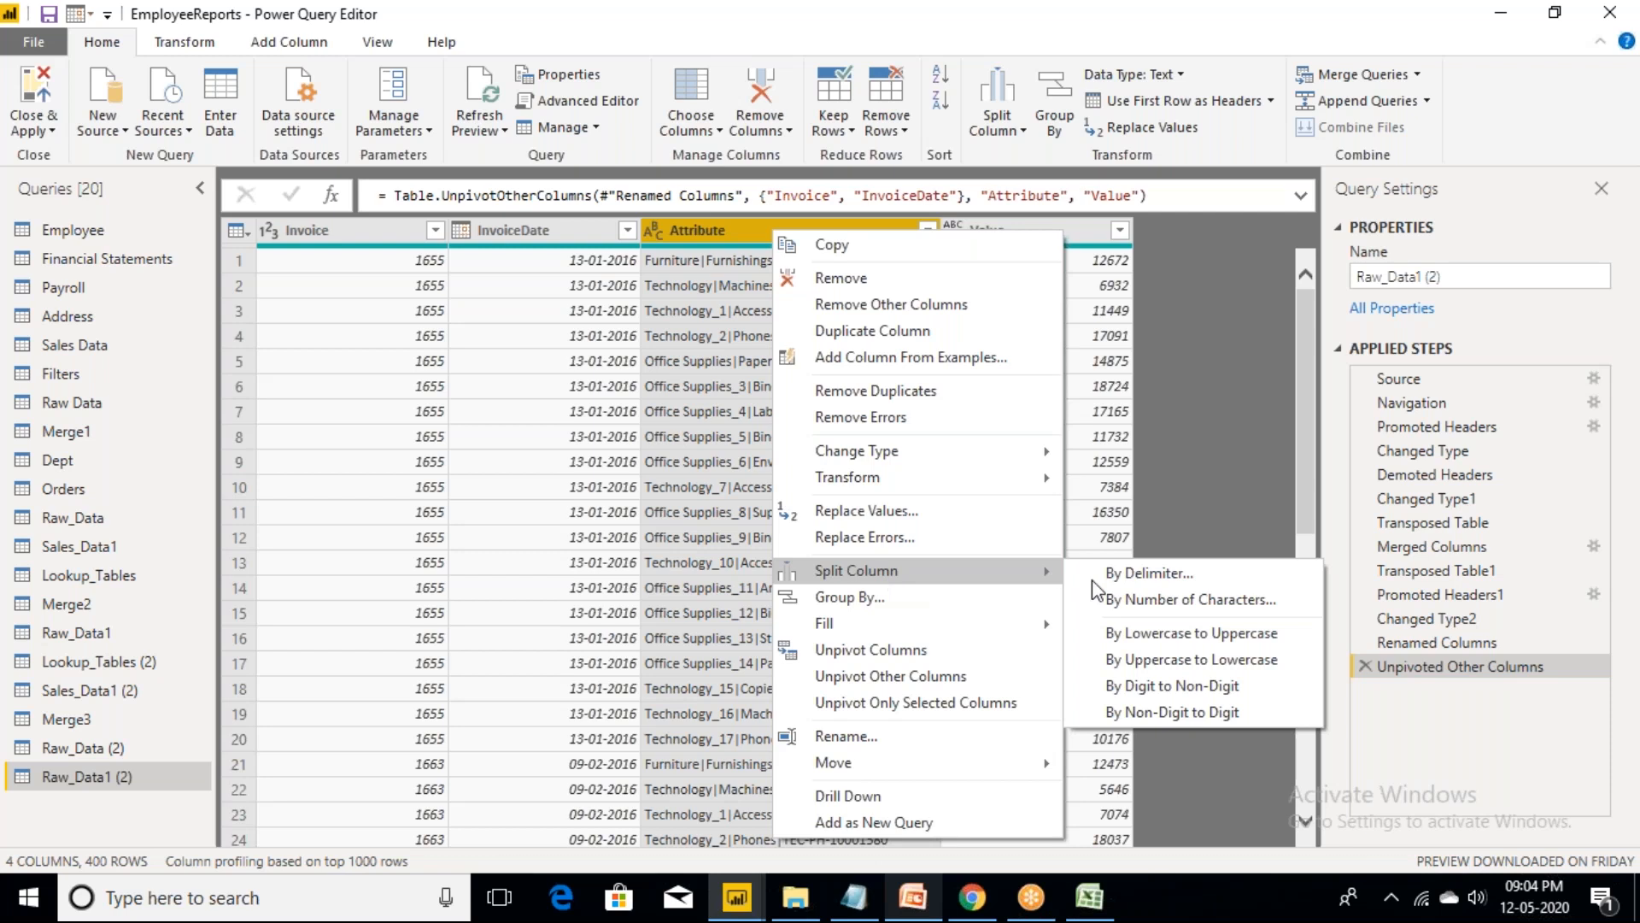
click(1149, 585)
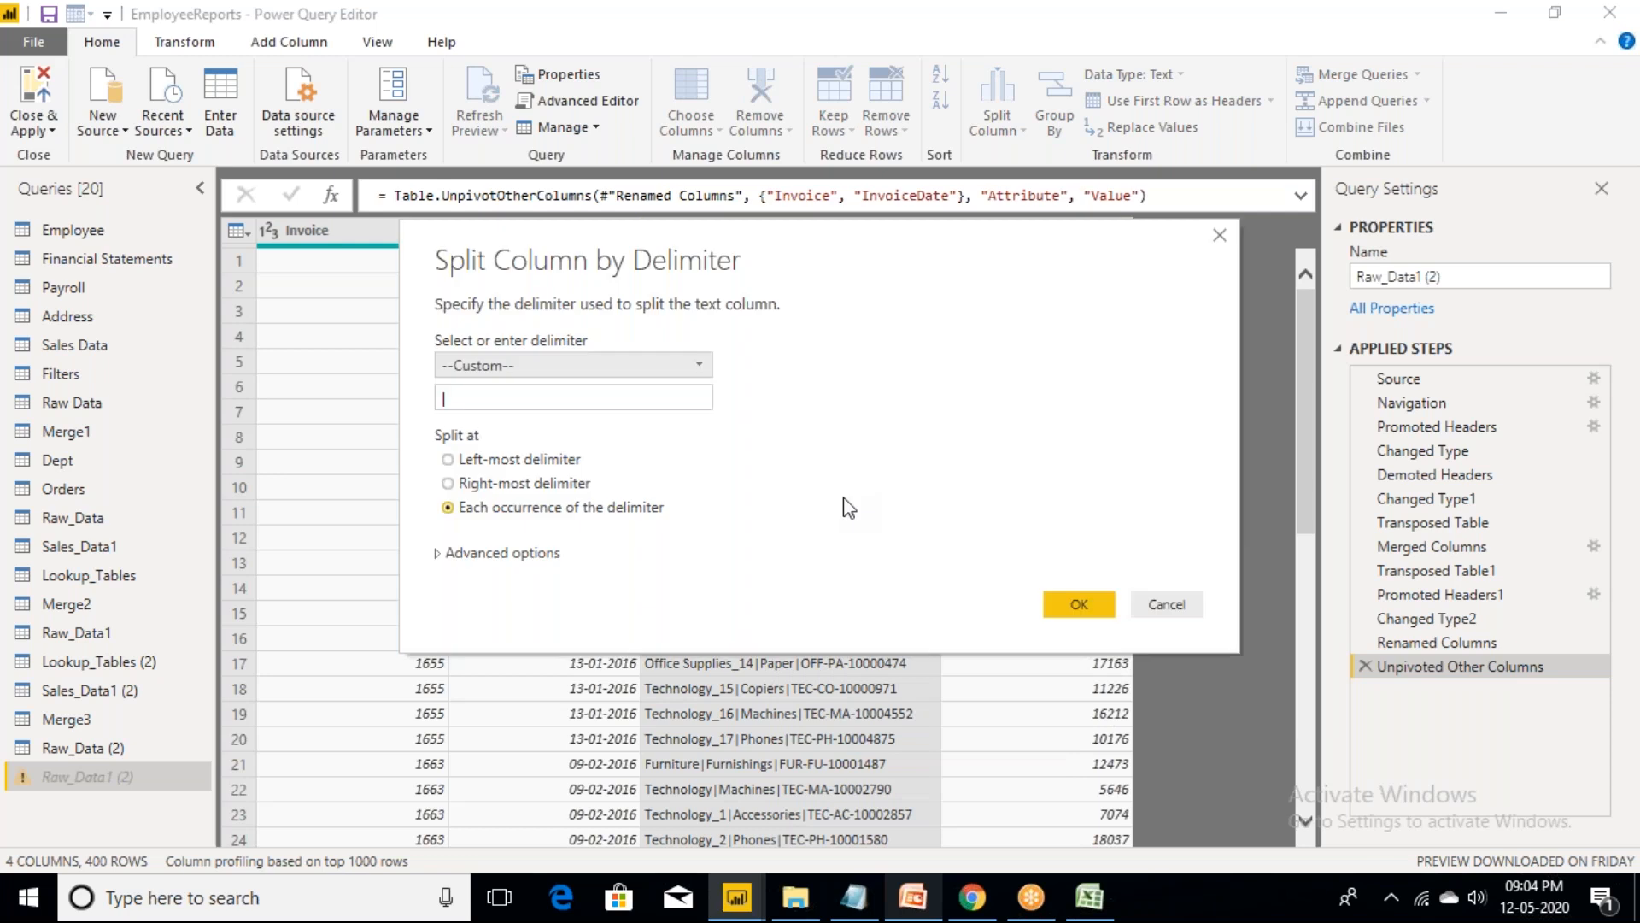
click(1078, 605)
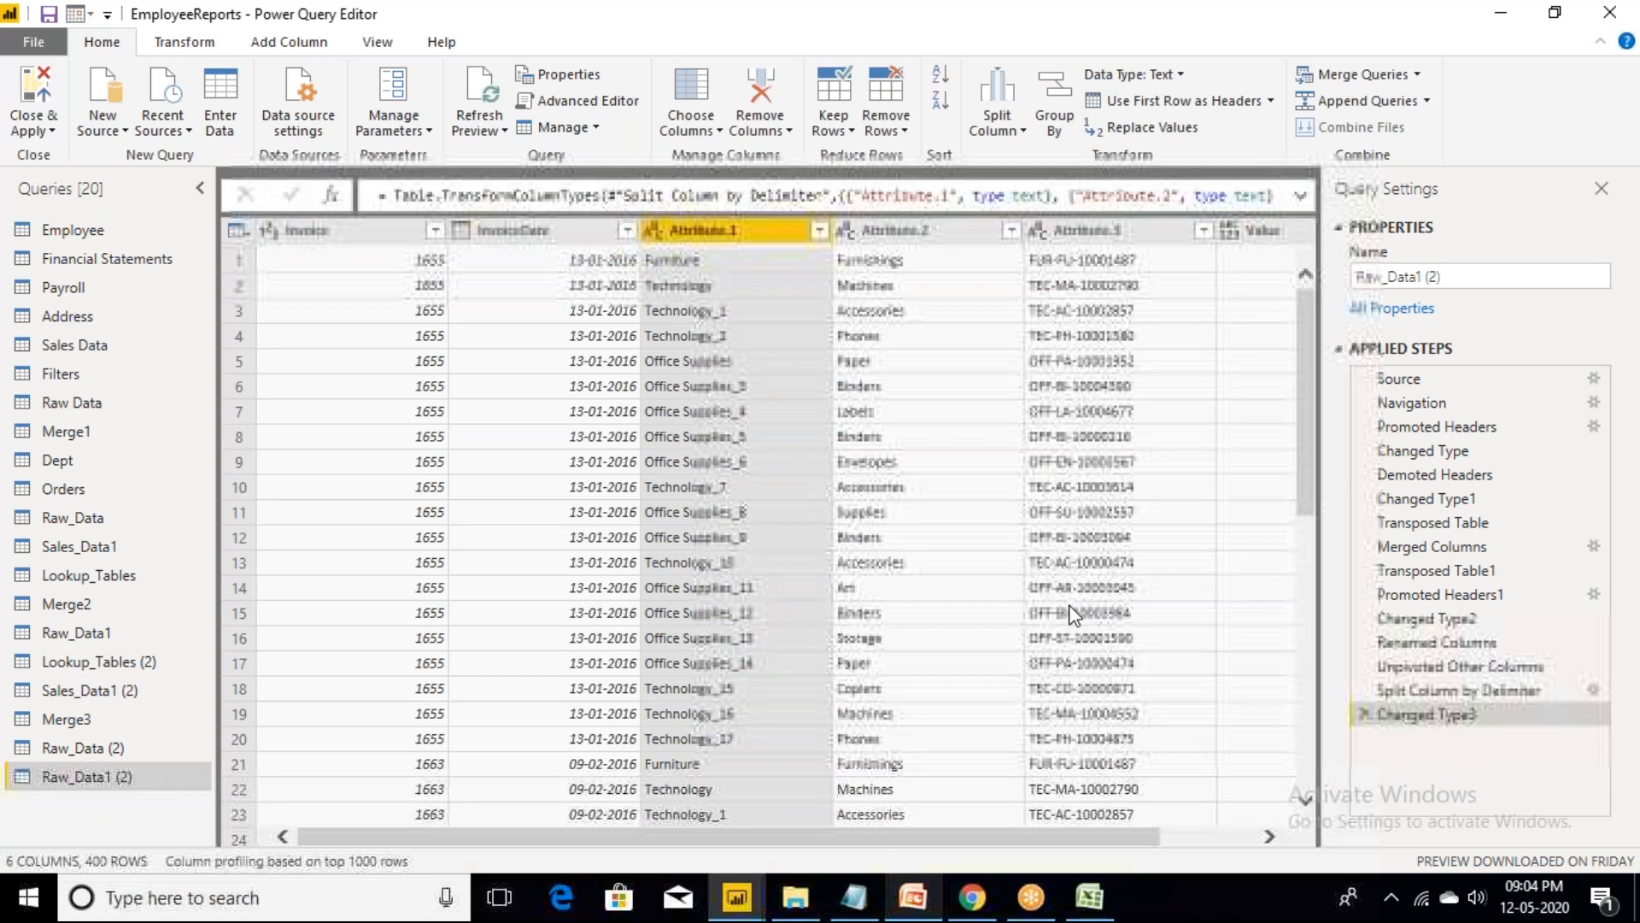
- Rename the Attribute.1 column to Category and the Attribute.2 column to SubCategory
double_click(748, 226)
key(BackSpace)
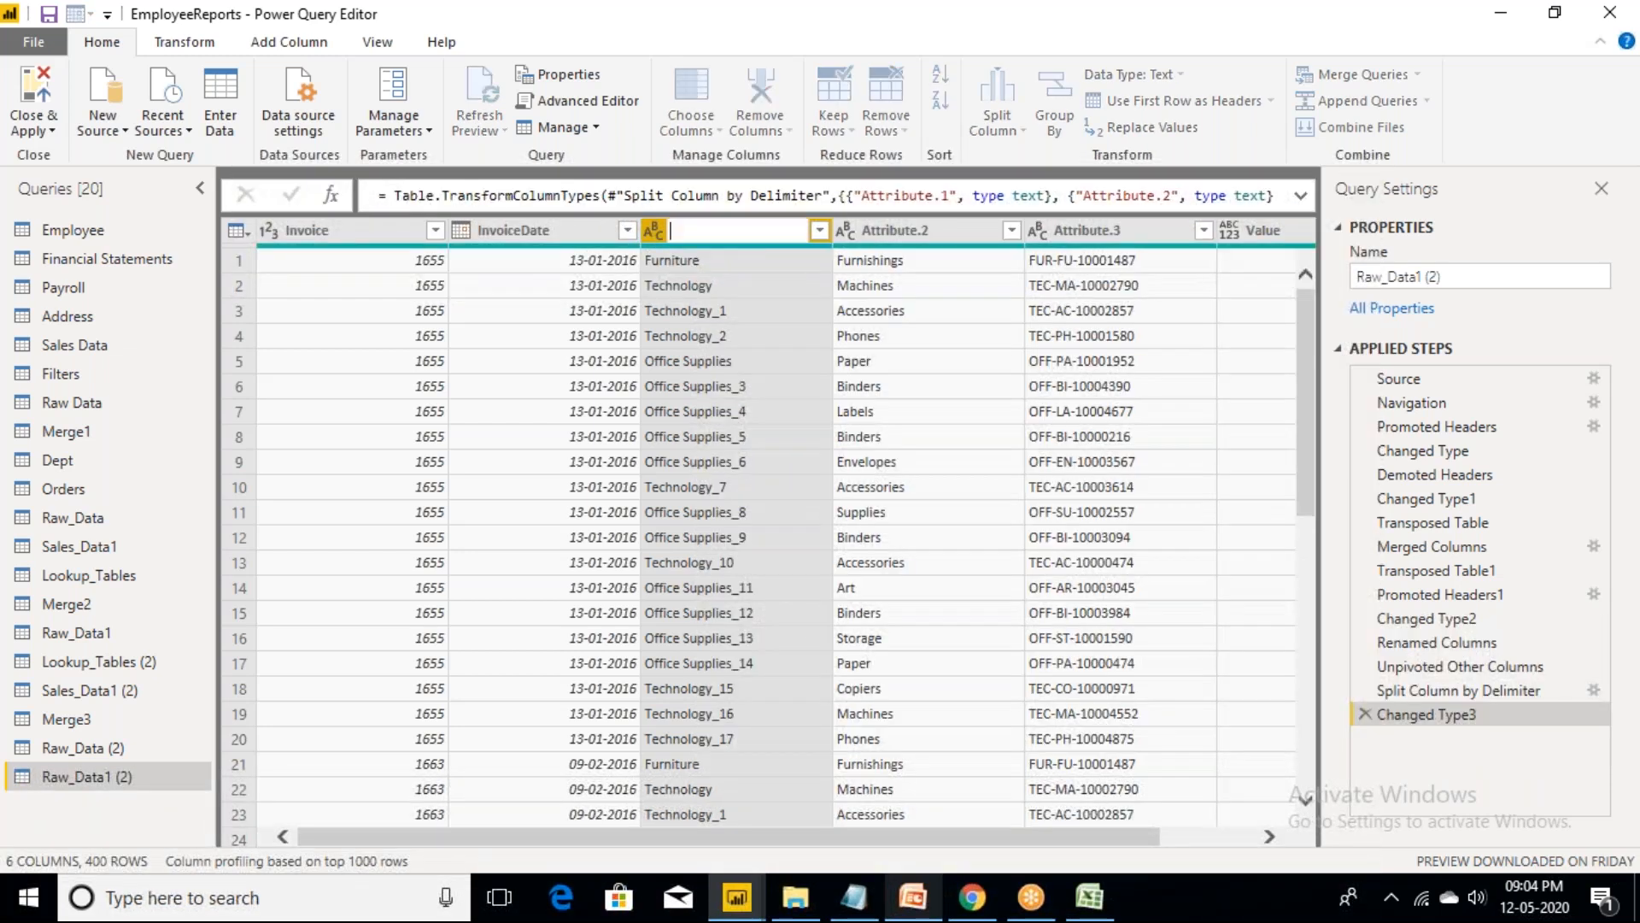
text(Category)
key(Return)
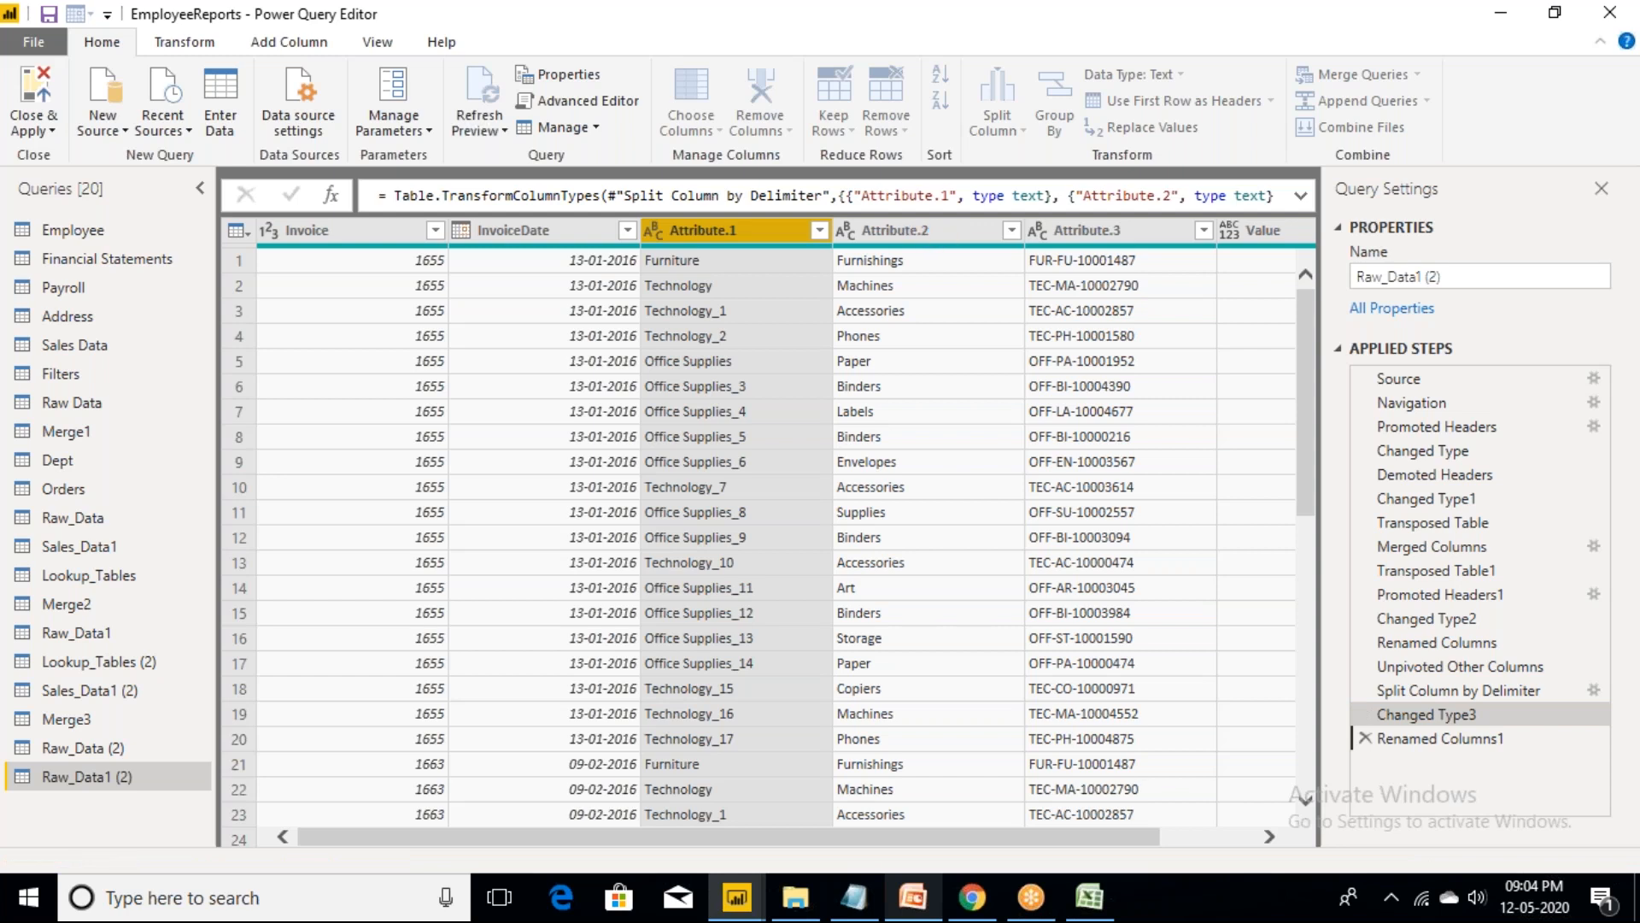
double_click(936, 230)
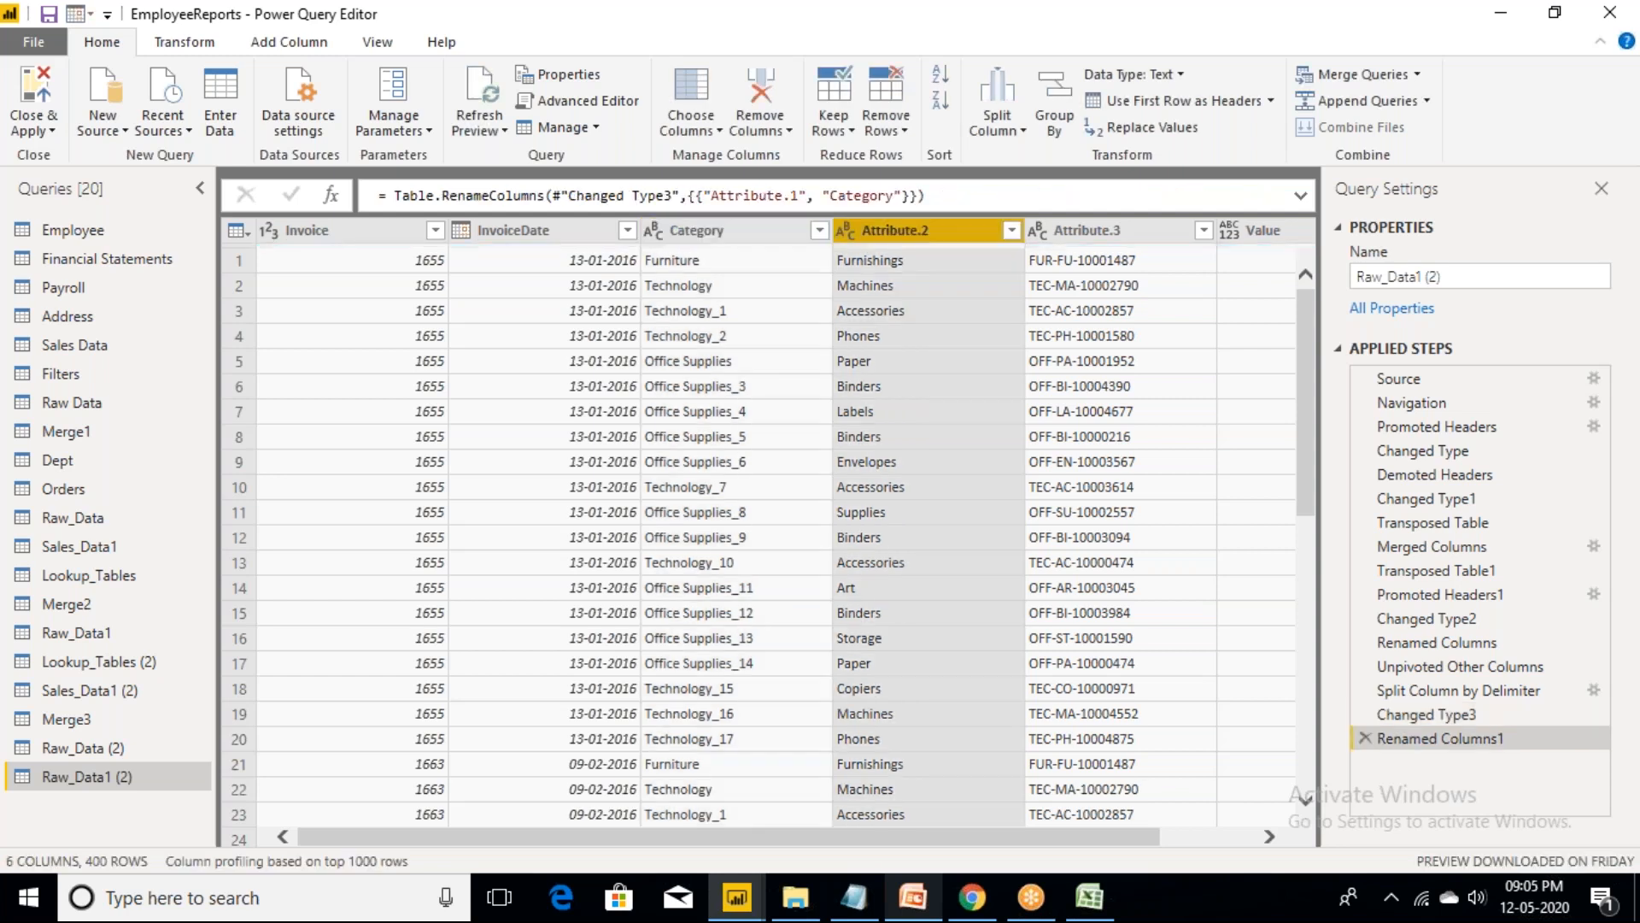
text(Sub)
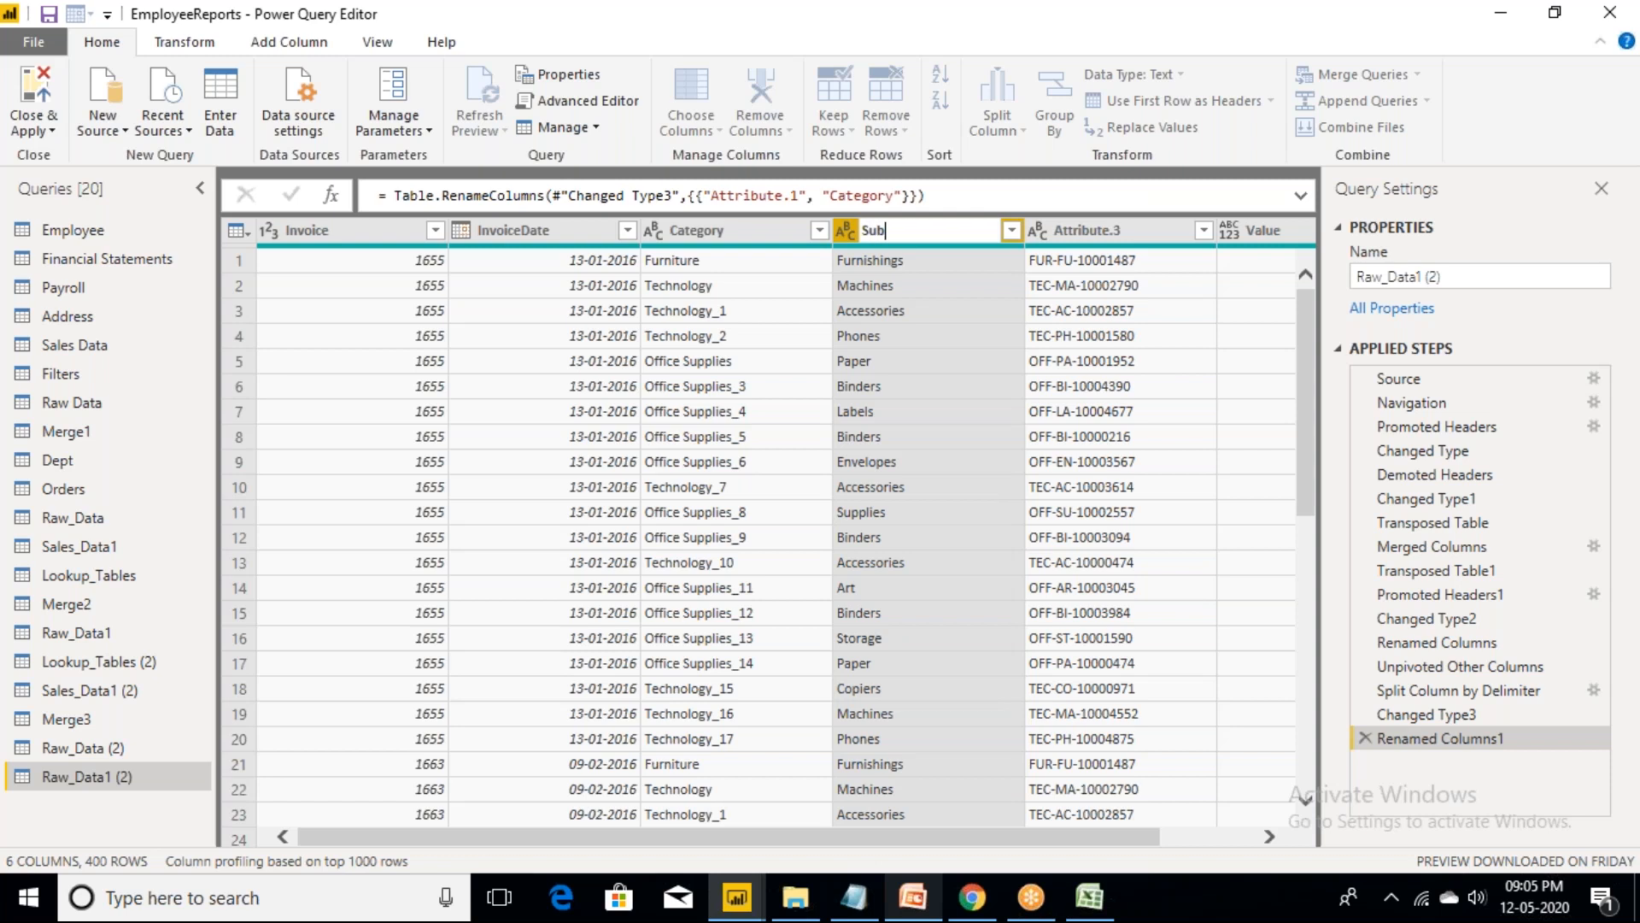
text(Category)
key(Return)
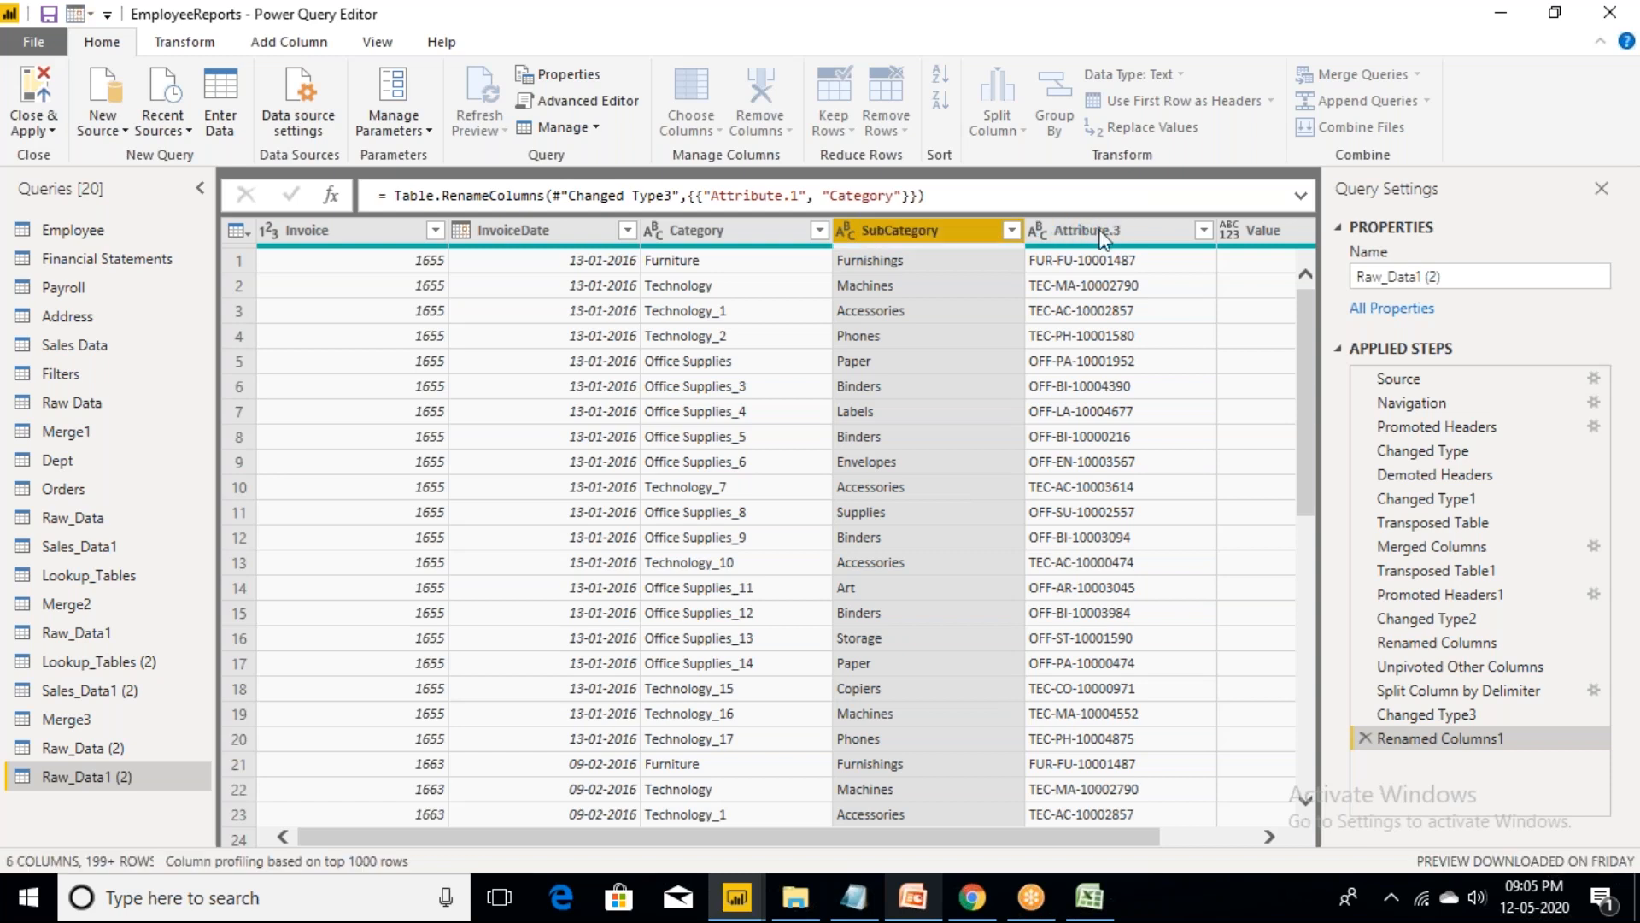
- Rename the Attribute.3 column to Product and the Value column to Amount
double_click(1110, 233)
key(BackSpace)
text(Product)
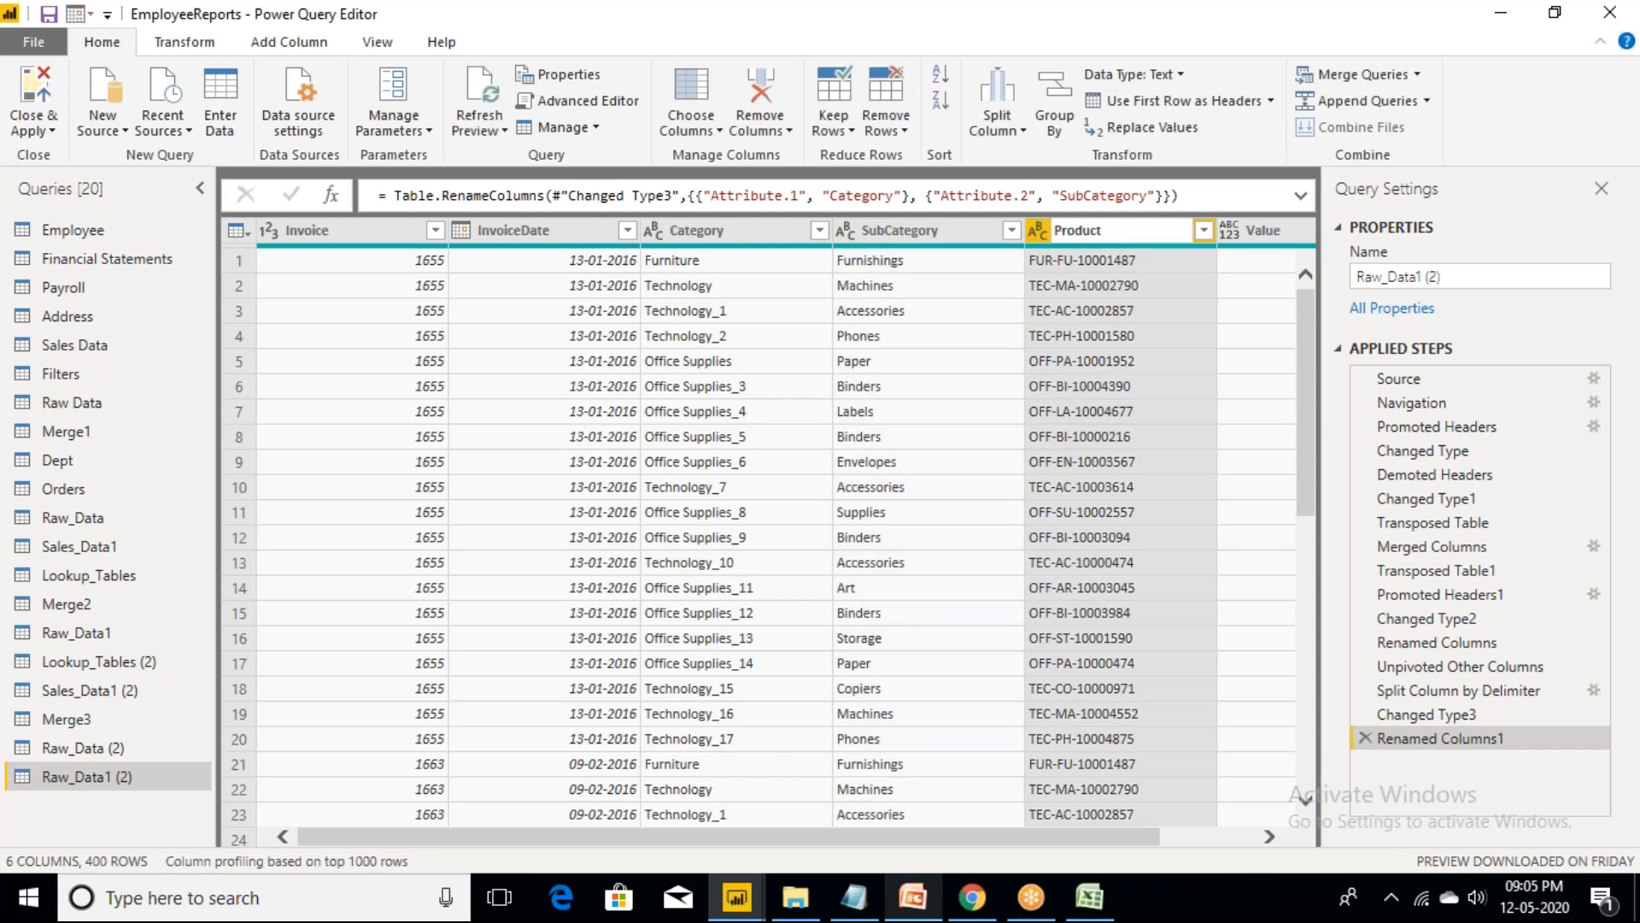
key(Escape)
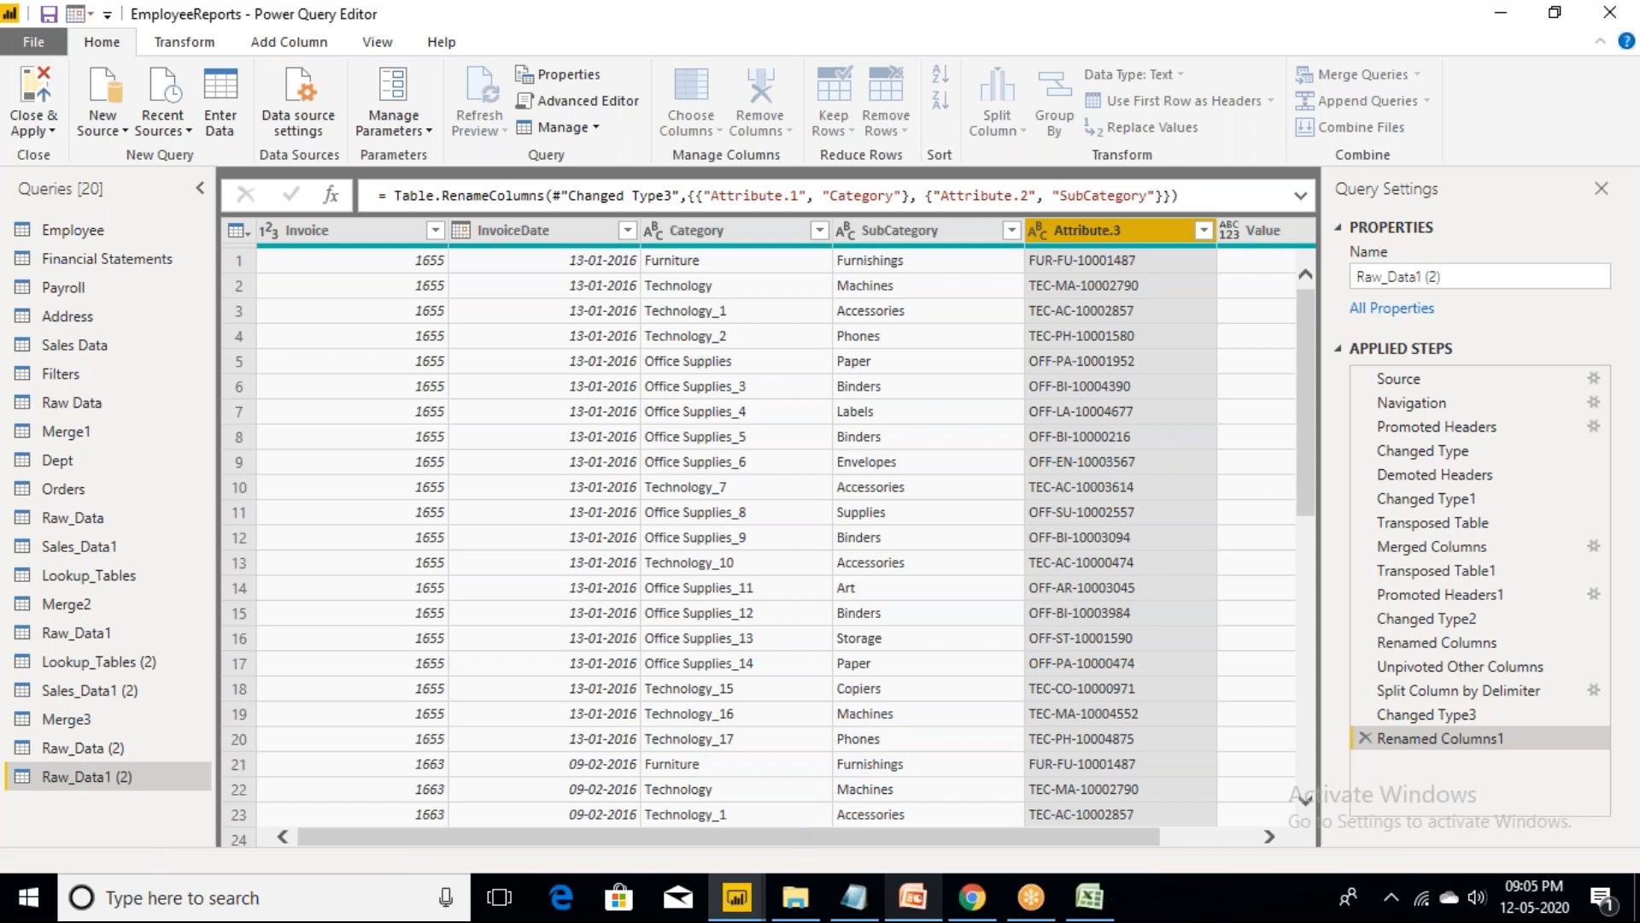
drag(888, 838, 983, 838)
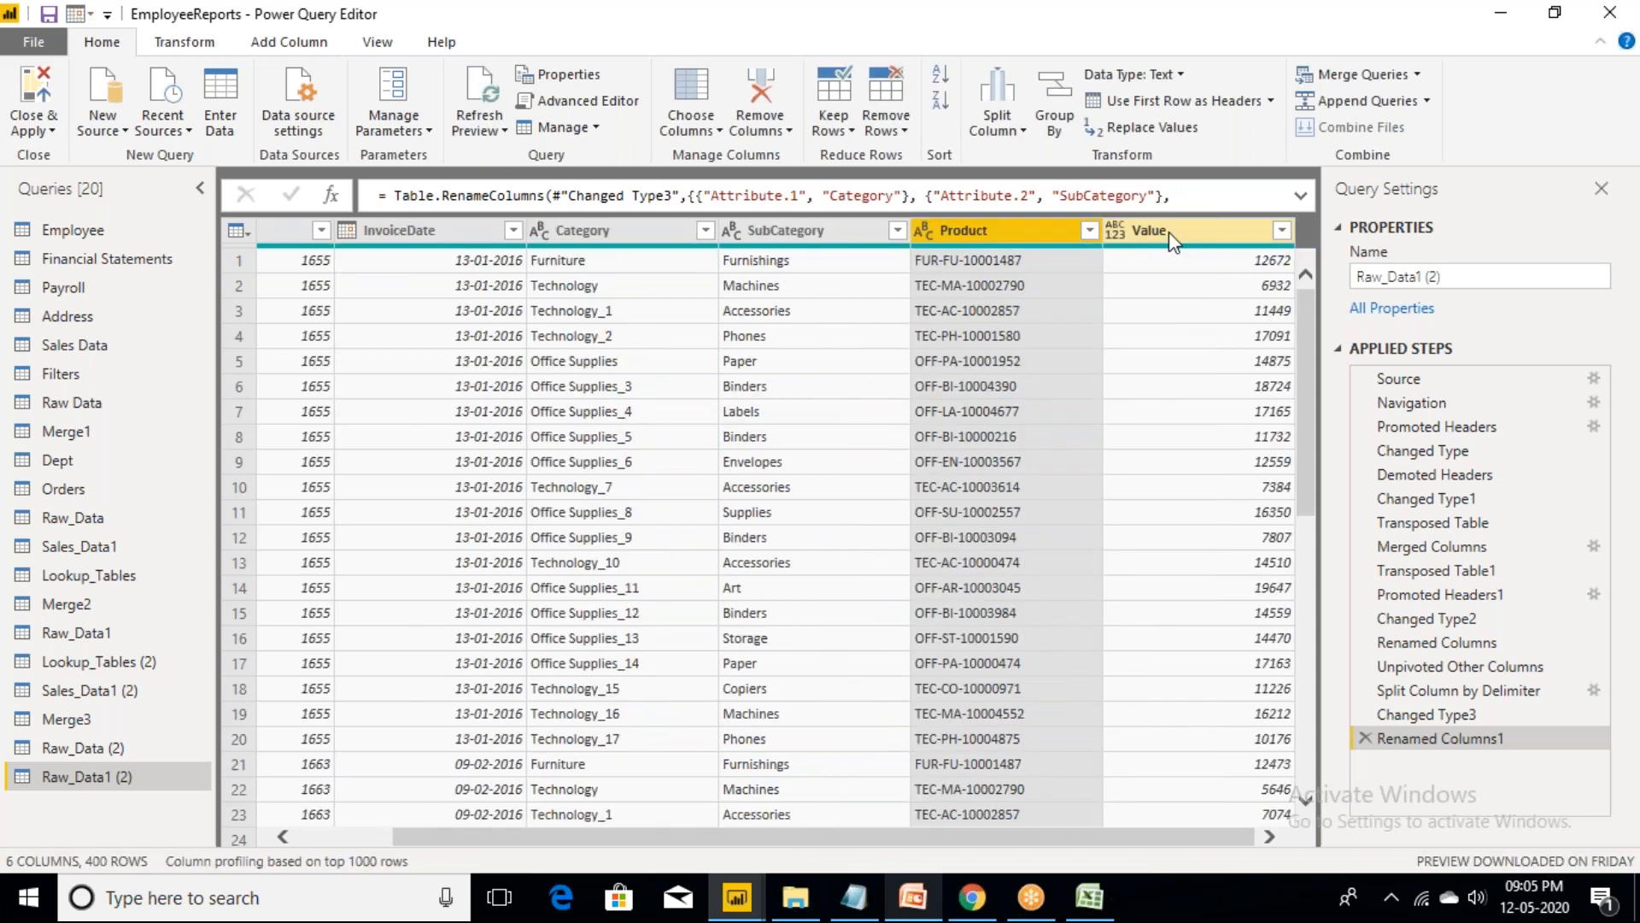
double_click(1168, 233)
text(Am)
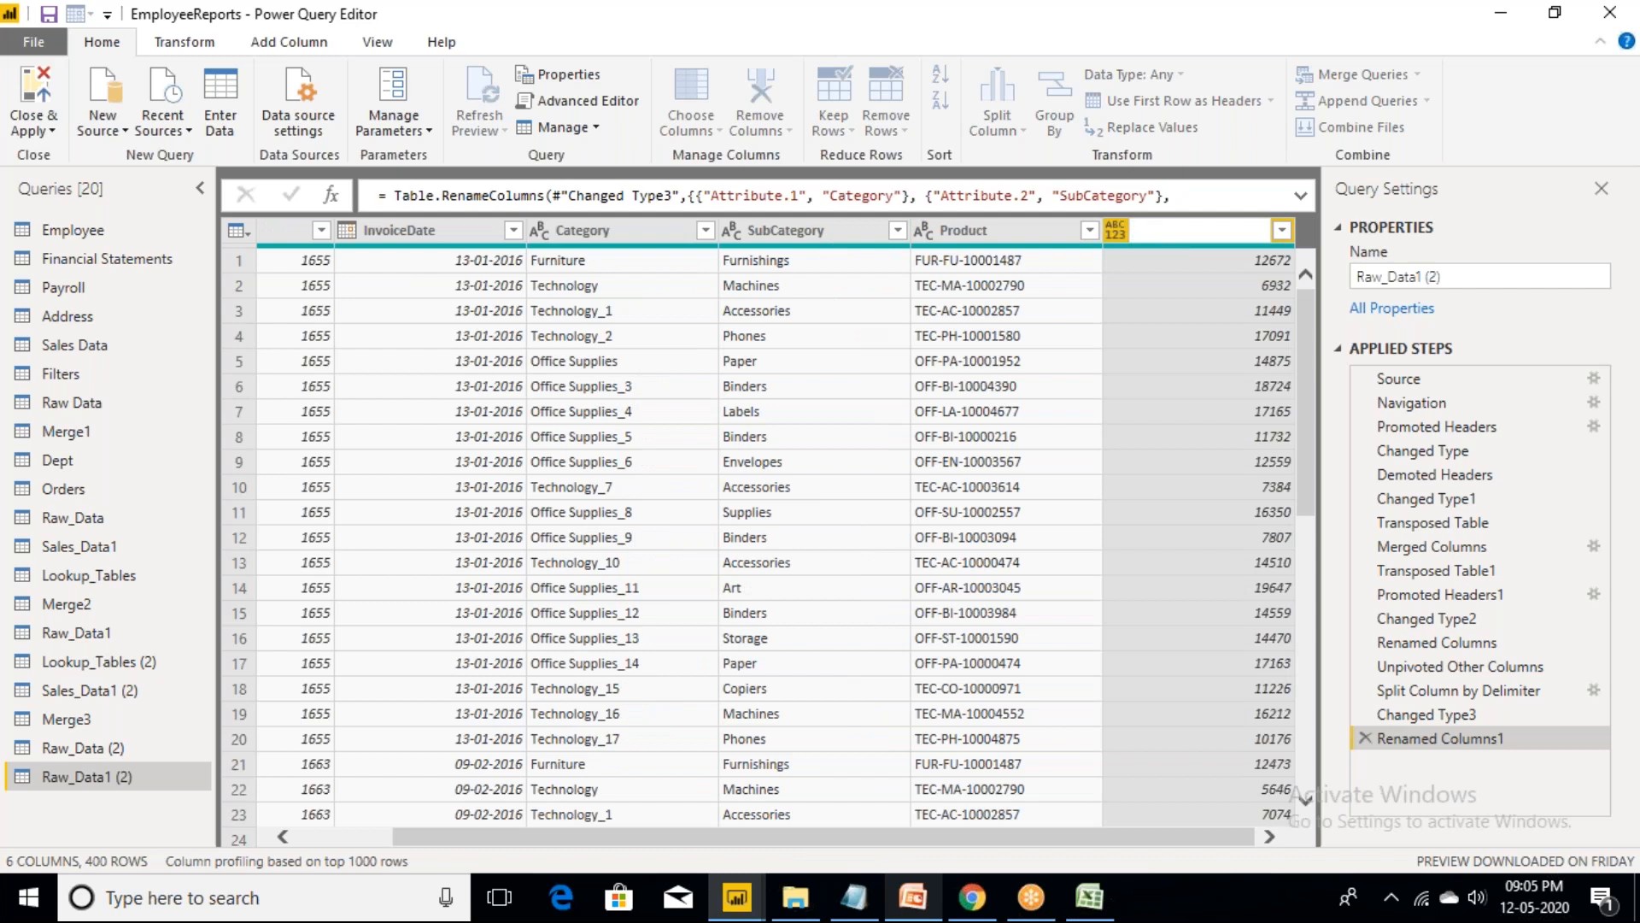
text(ount)
key(Return)
key(ctrl+z)
- Switch to Excel to check the Value column of the Formatted Data sheet, and return to Power Query Editor
click(1089, 897)
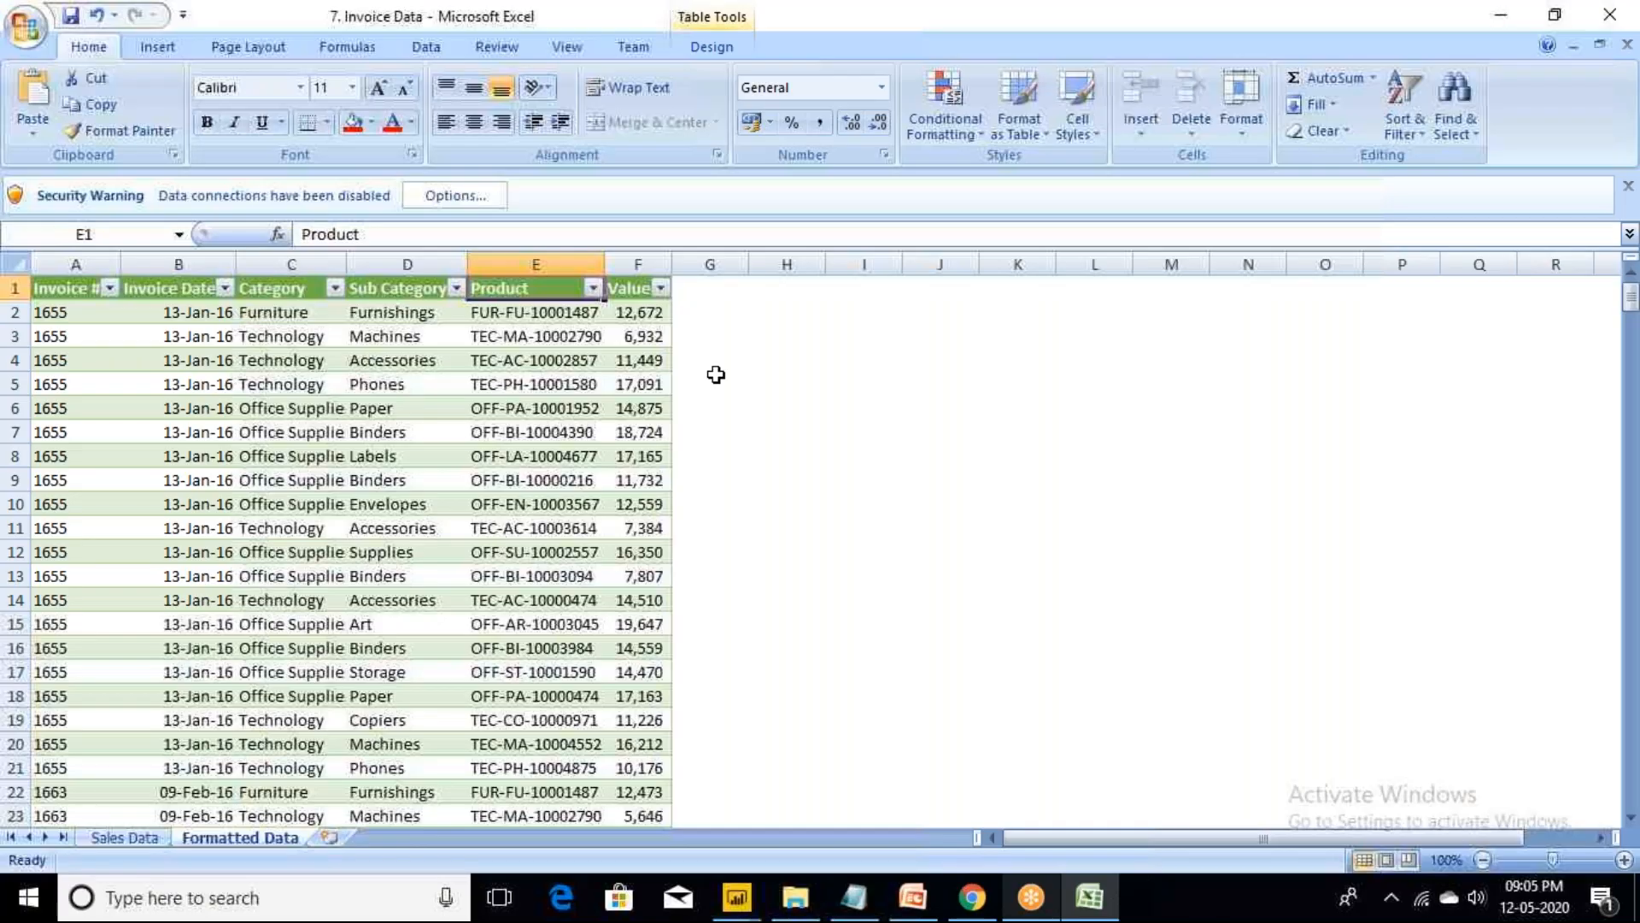
click(643, 314)
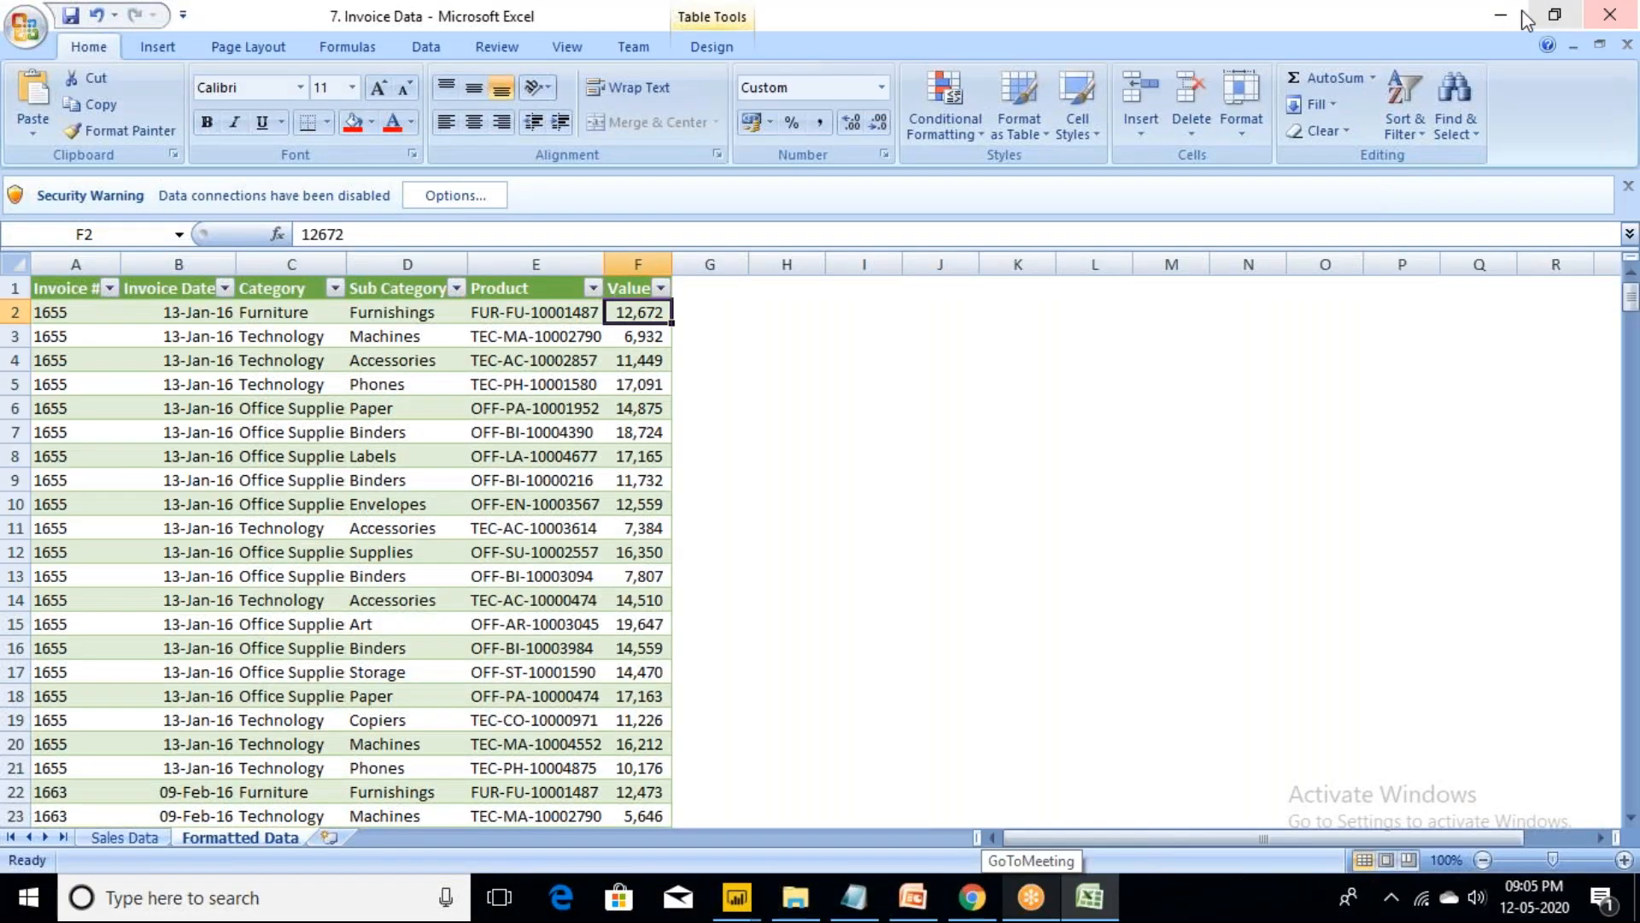
click(1496, 21)
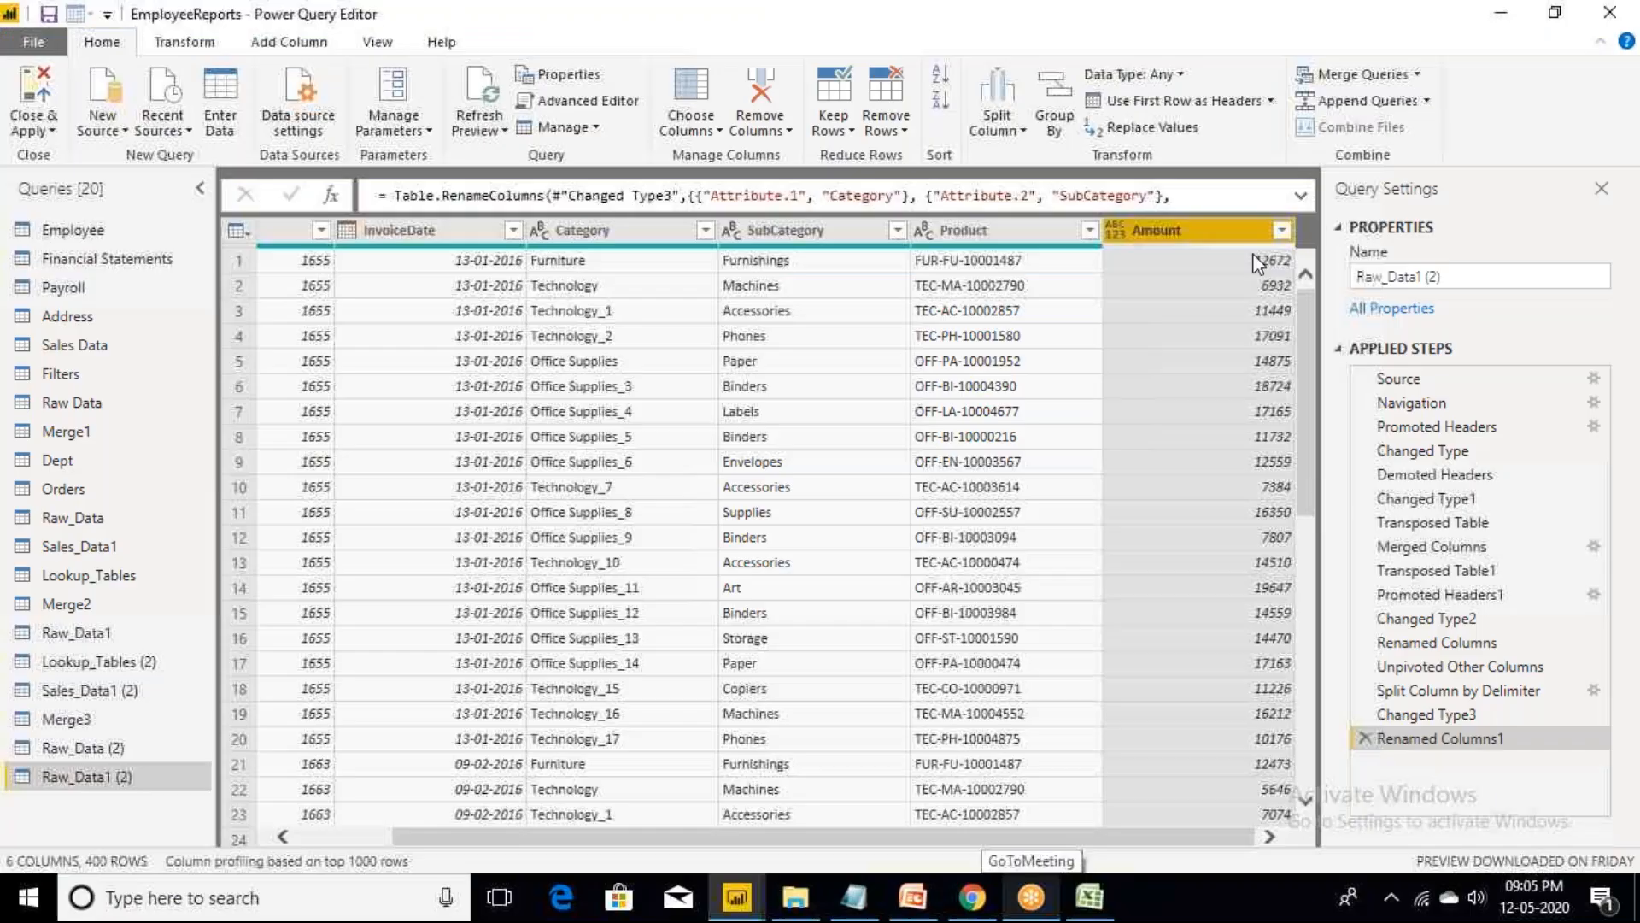
- Close Power Query Editor with the query changes applied, and switch to the EmployeeReports file in Power BI Desktop
click(1247, 261)
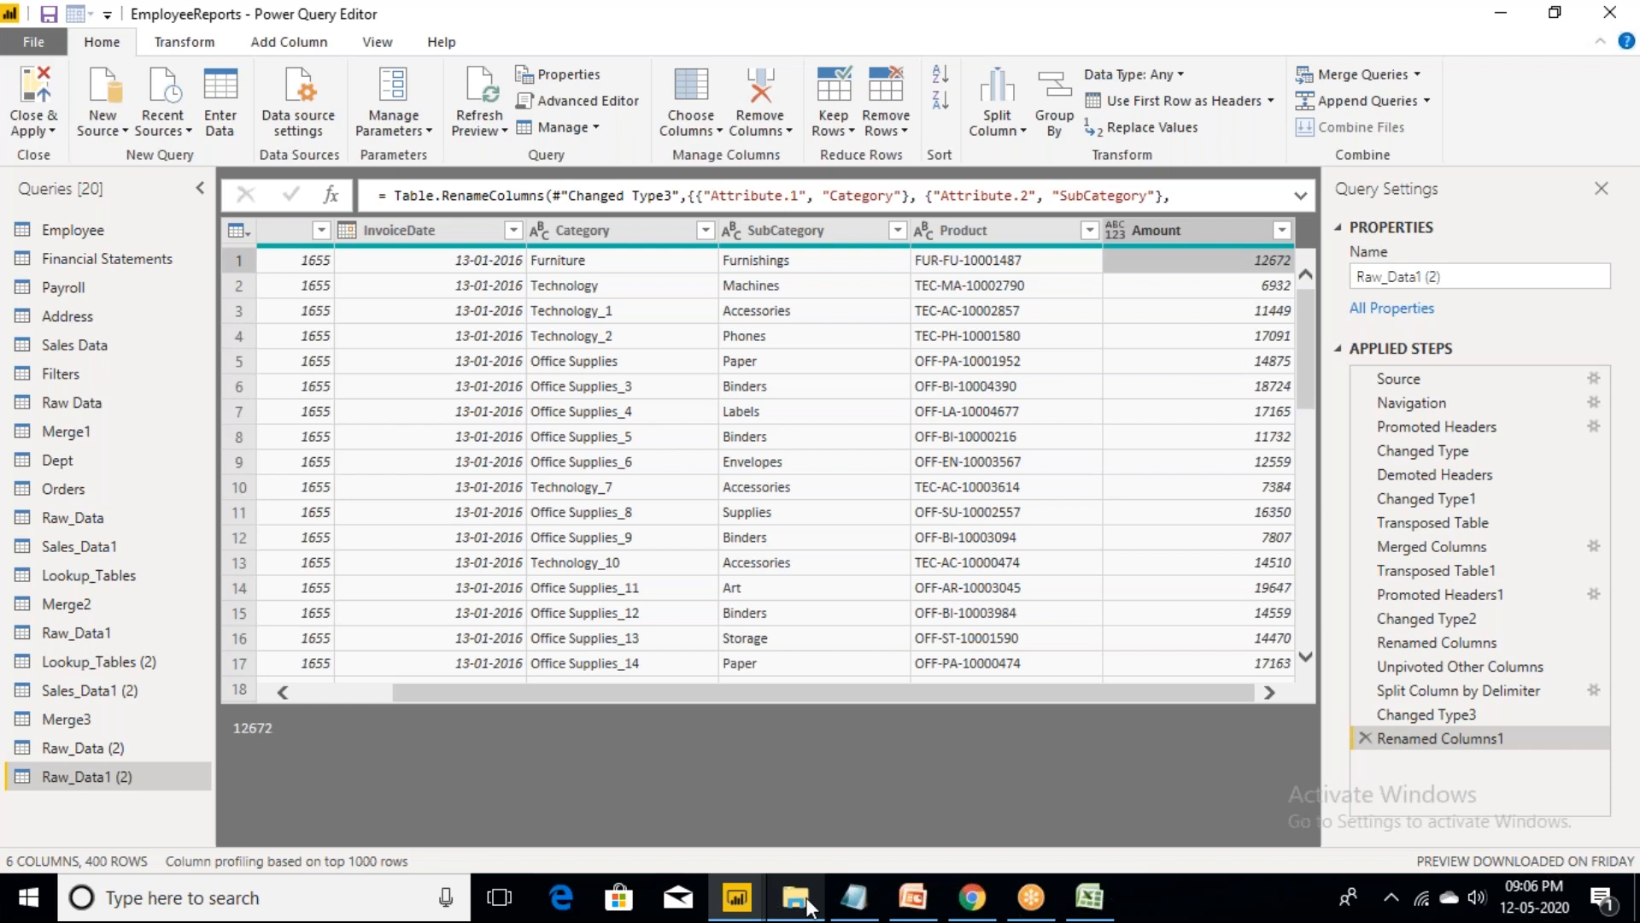
click(49, 124)
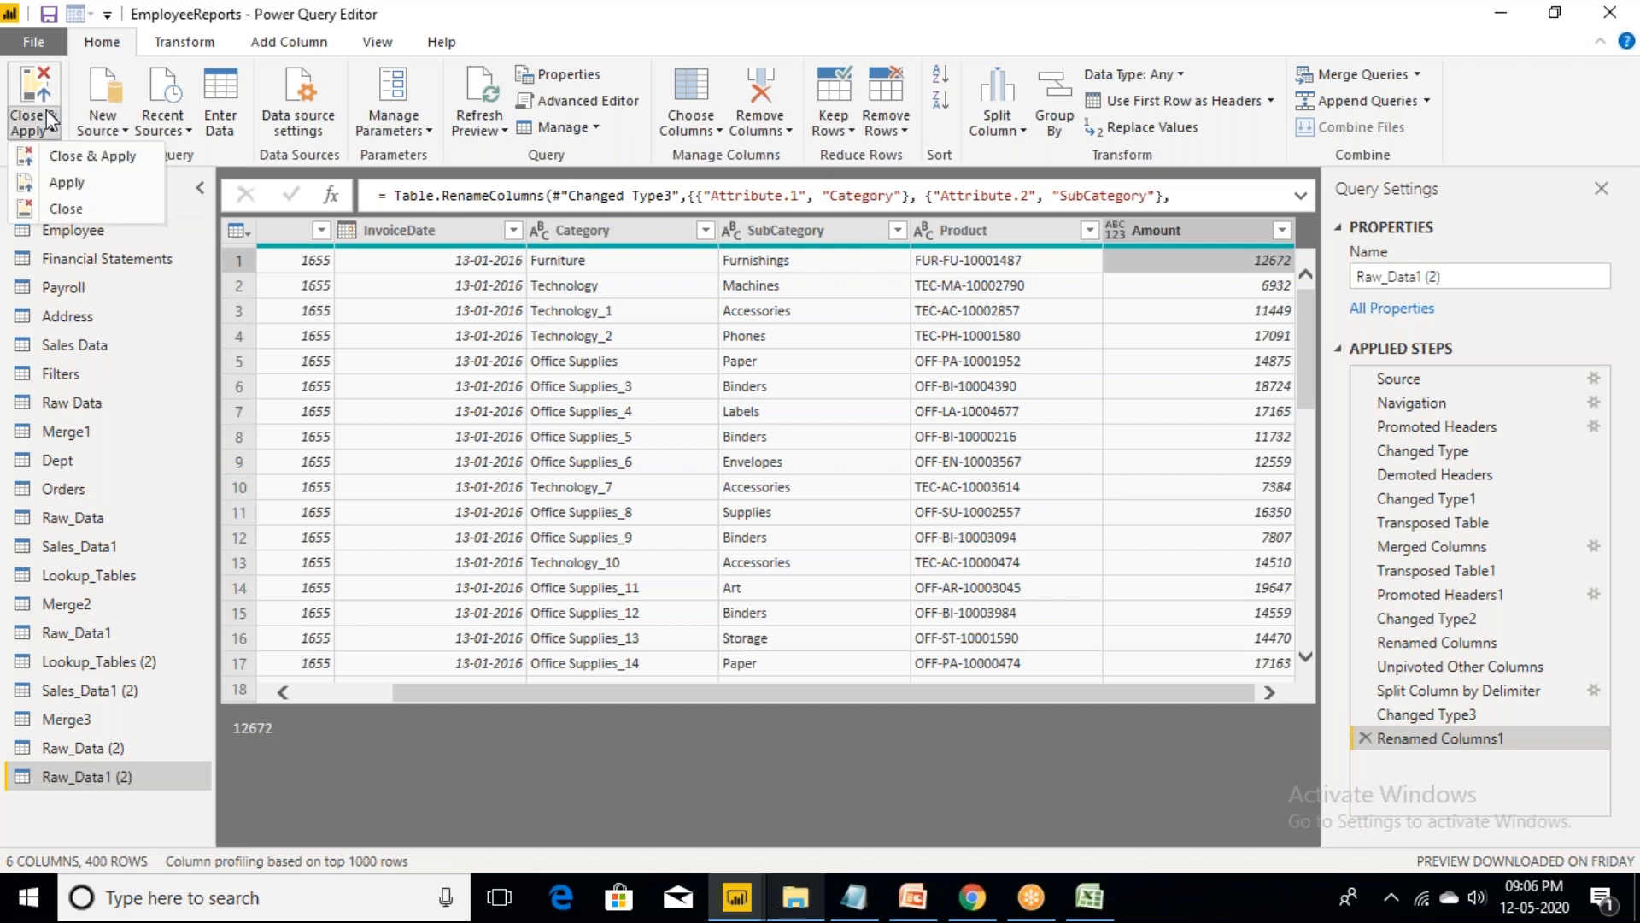
click(75, 161)
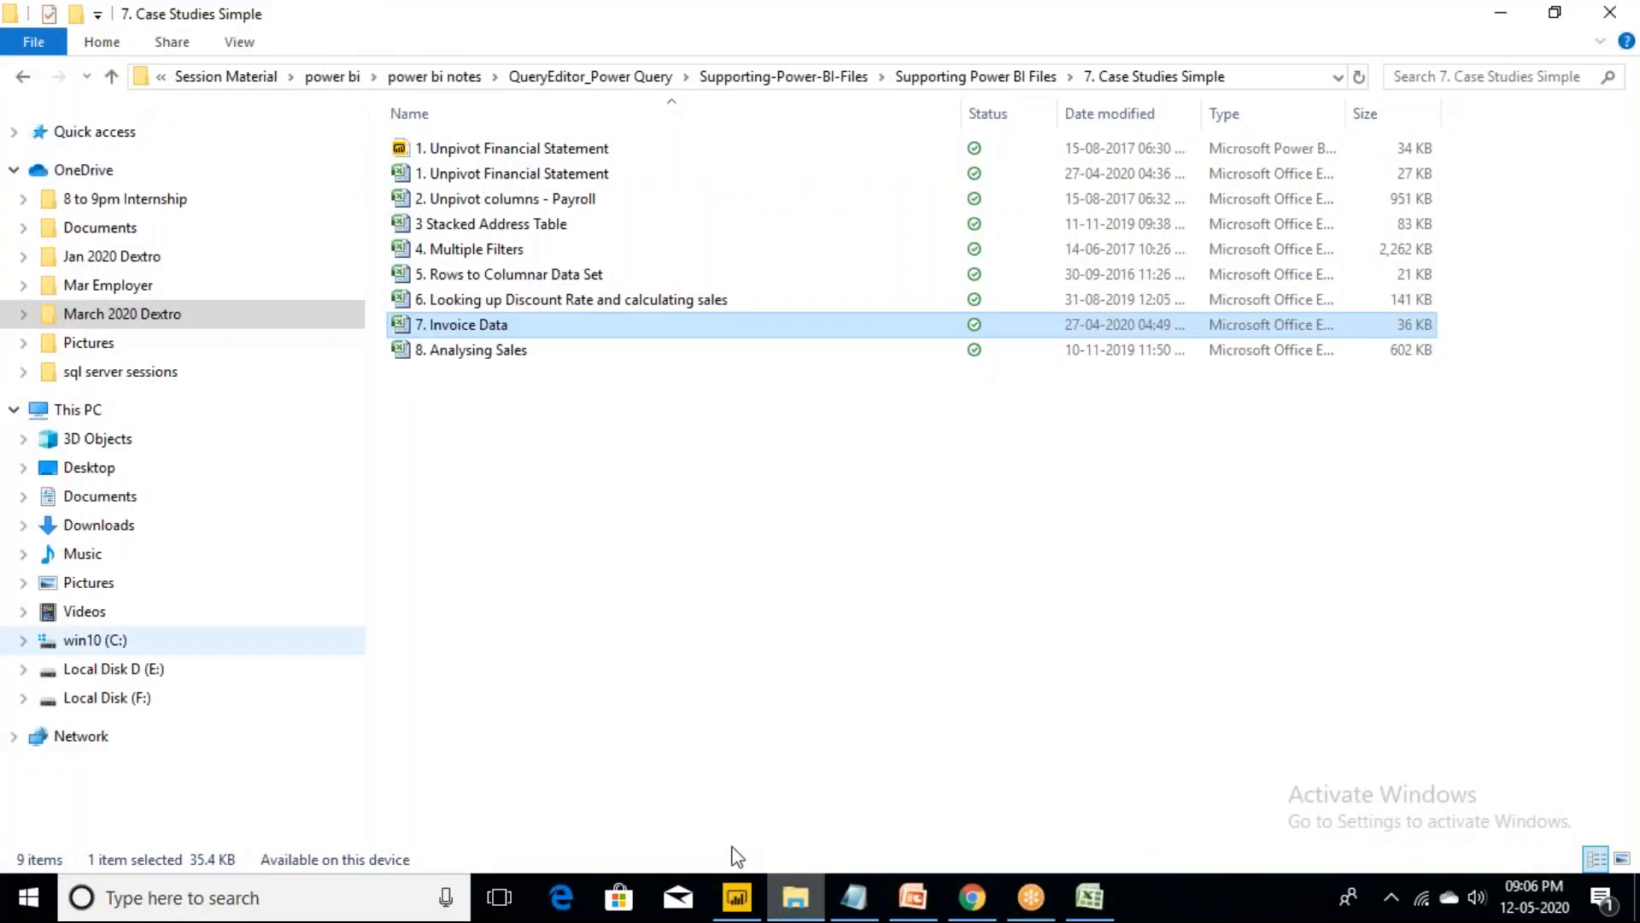
click(740, 906)
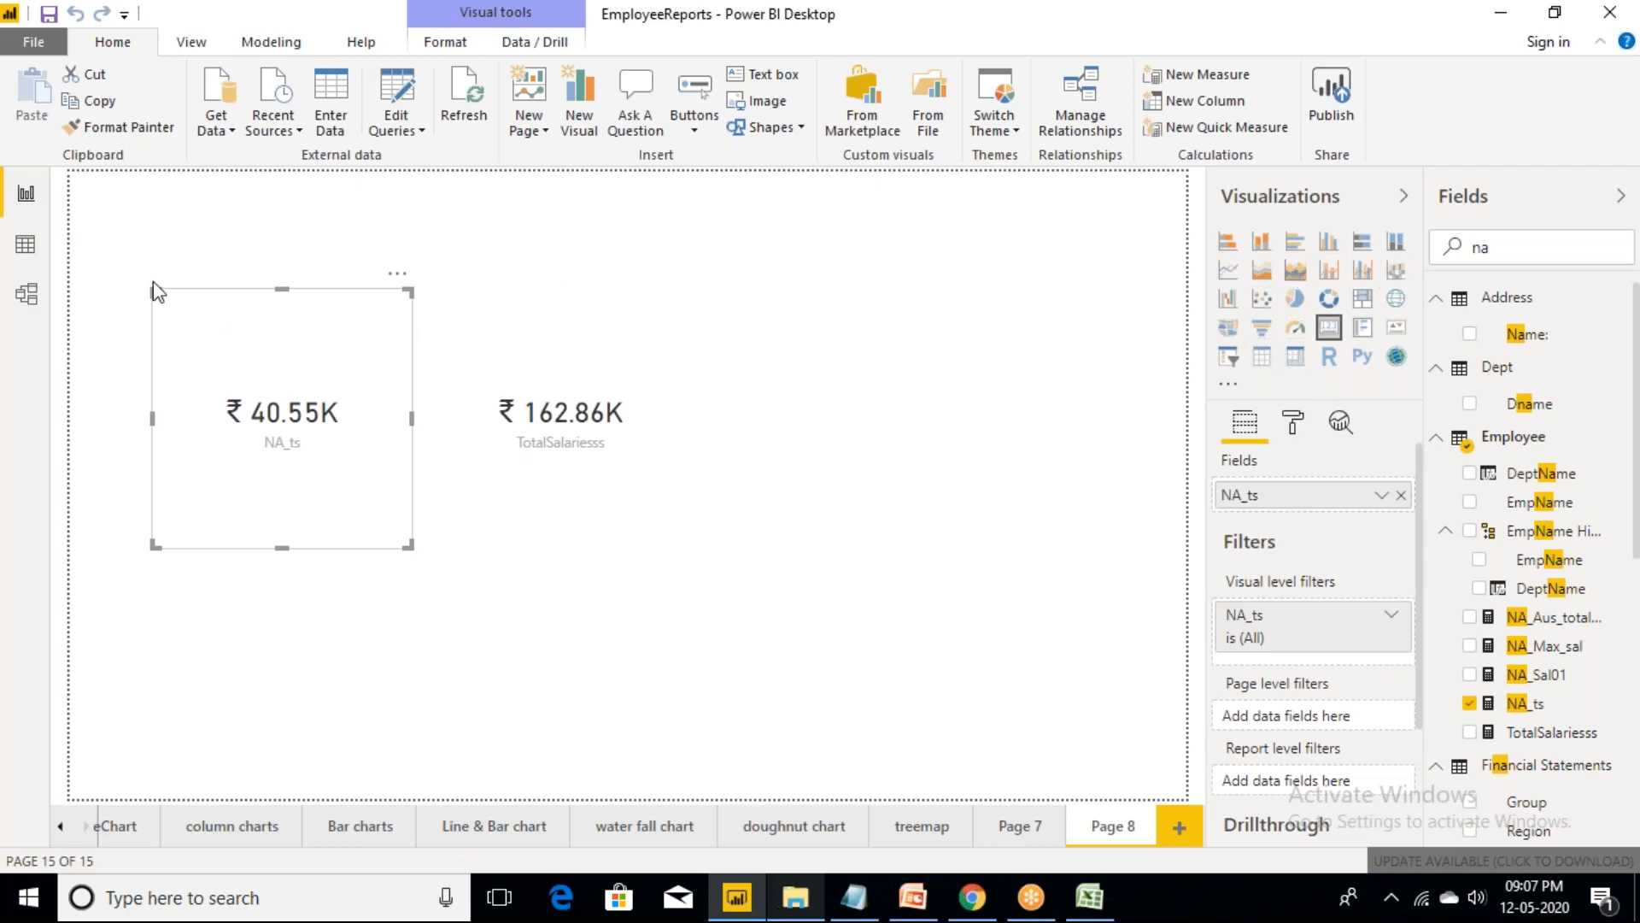
- Examine the Employee table and the NA_ts measure formula in the data view, and the table relationships in the model view
click(26, 245)
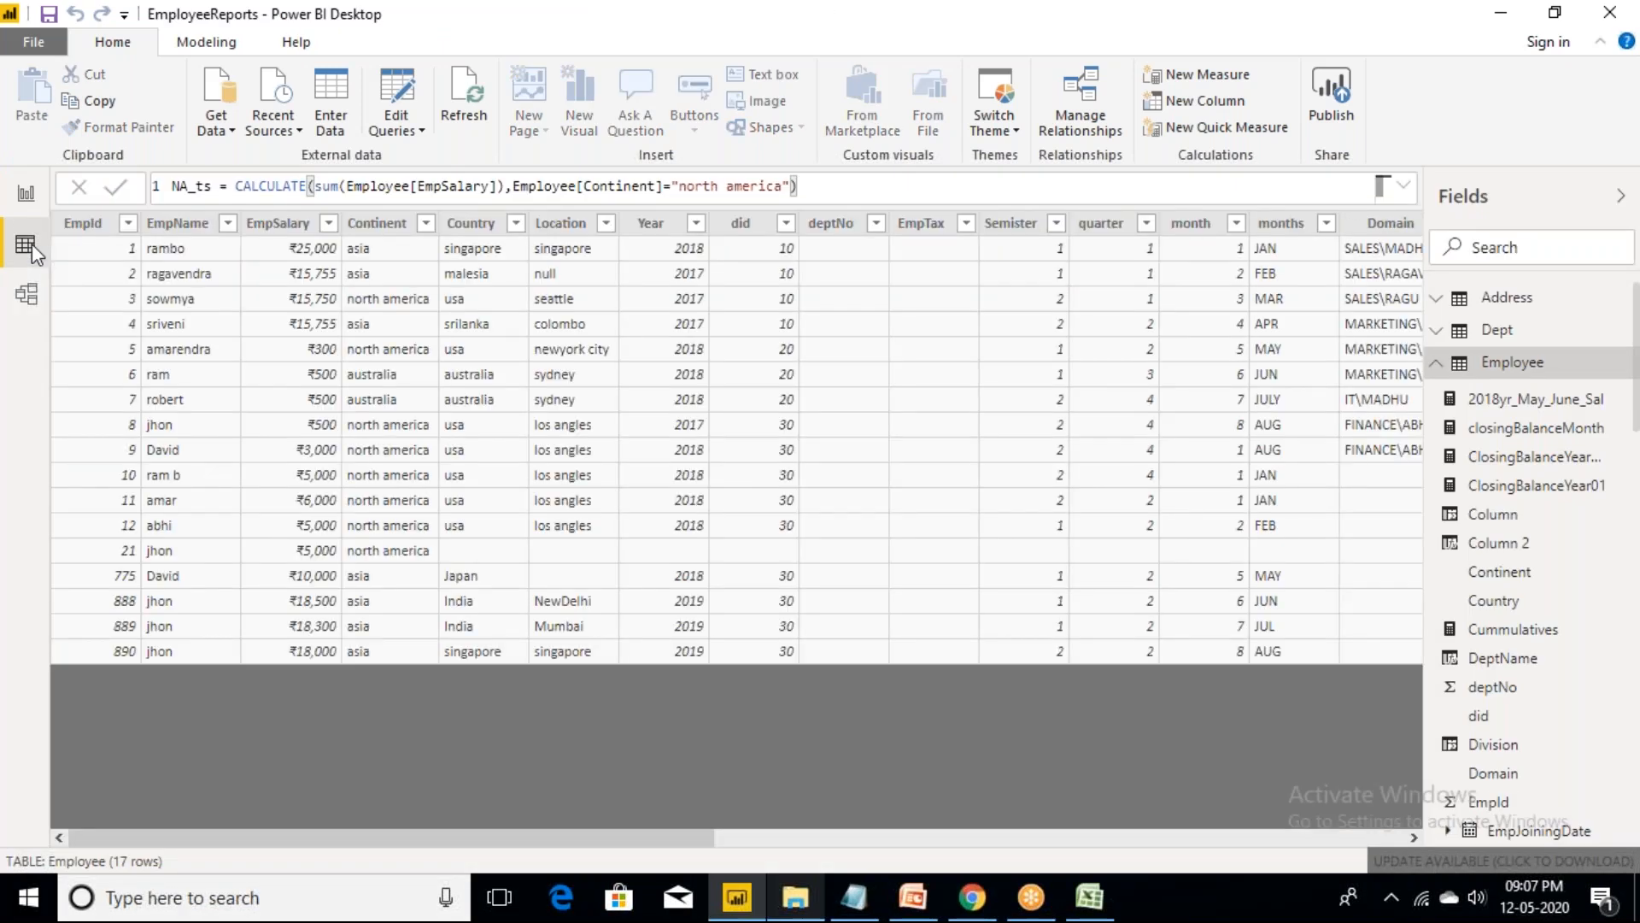
click(832, 185)
drag(798, 185, 227, 185)
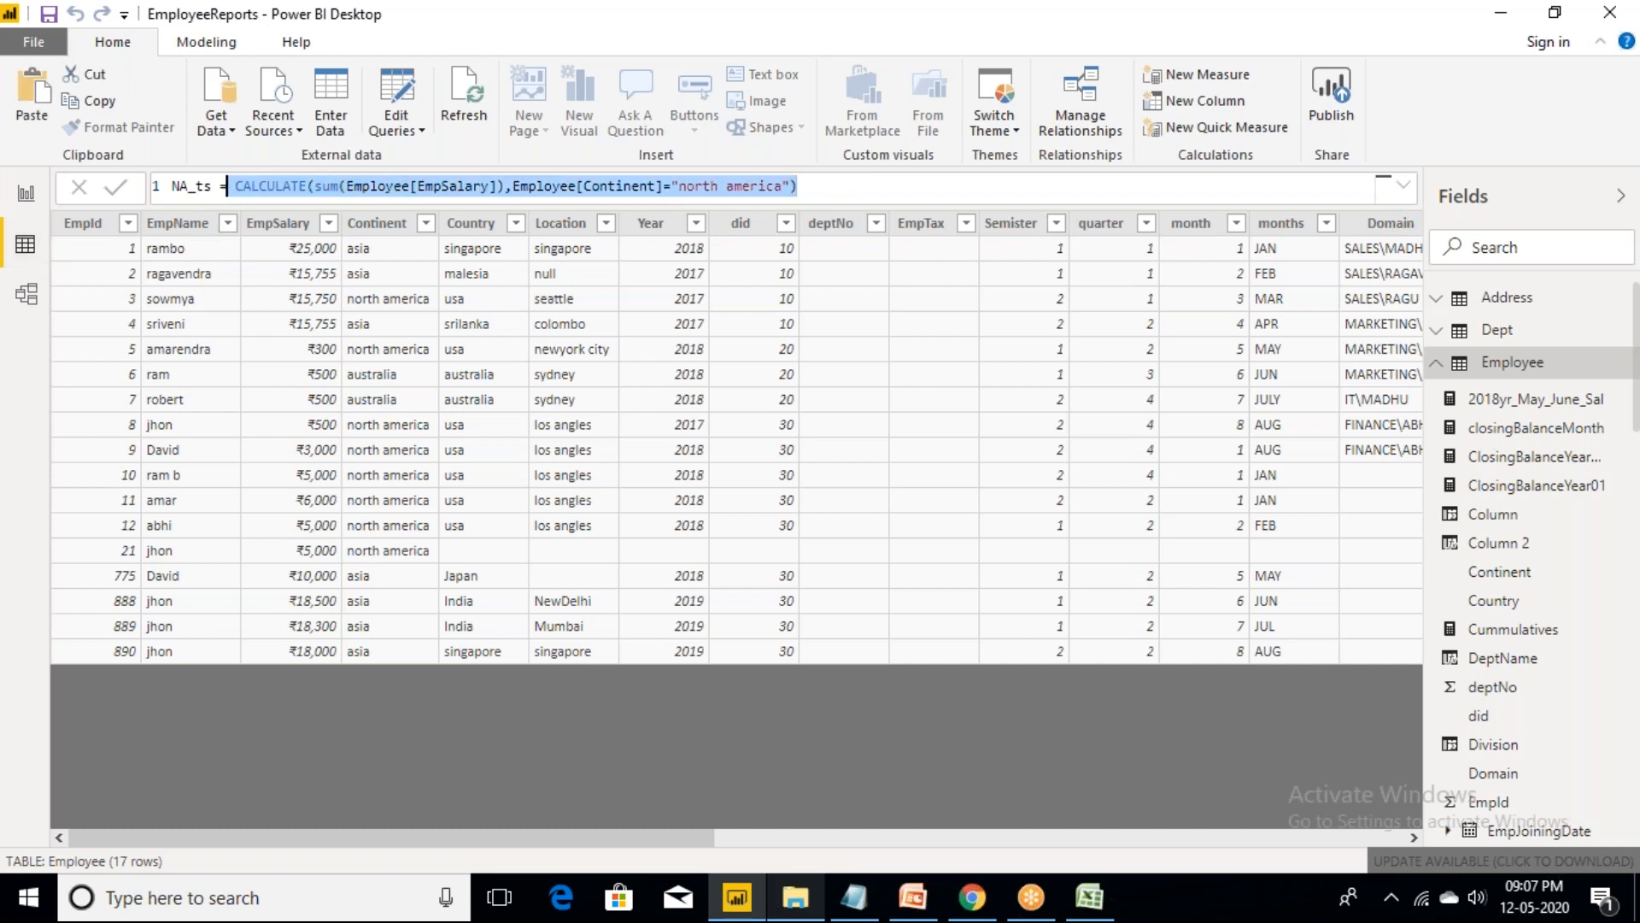
click(27, 295)
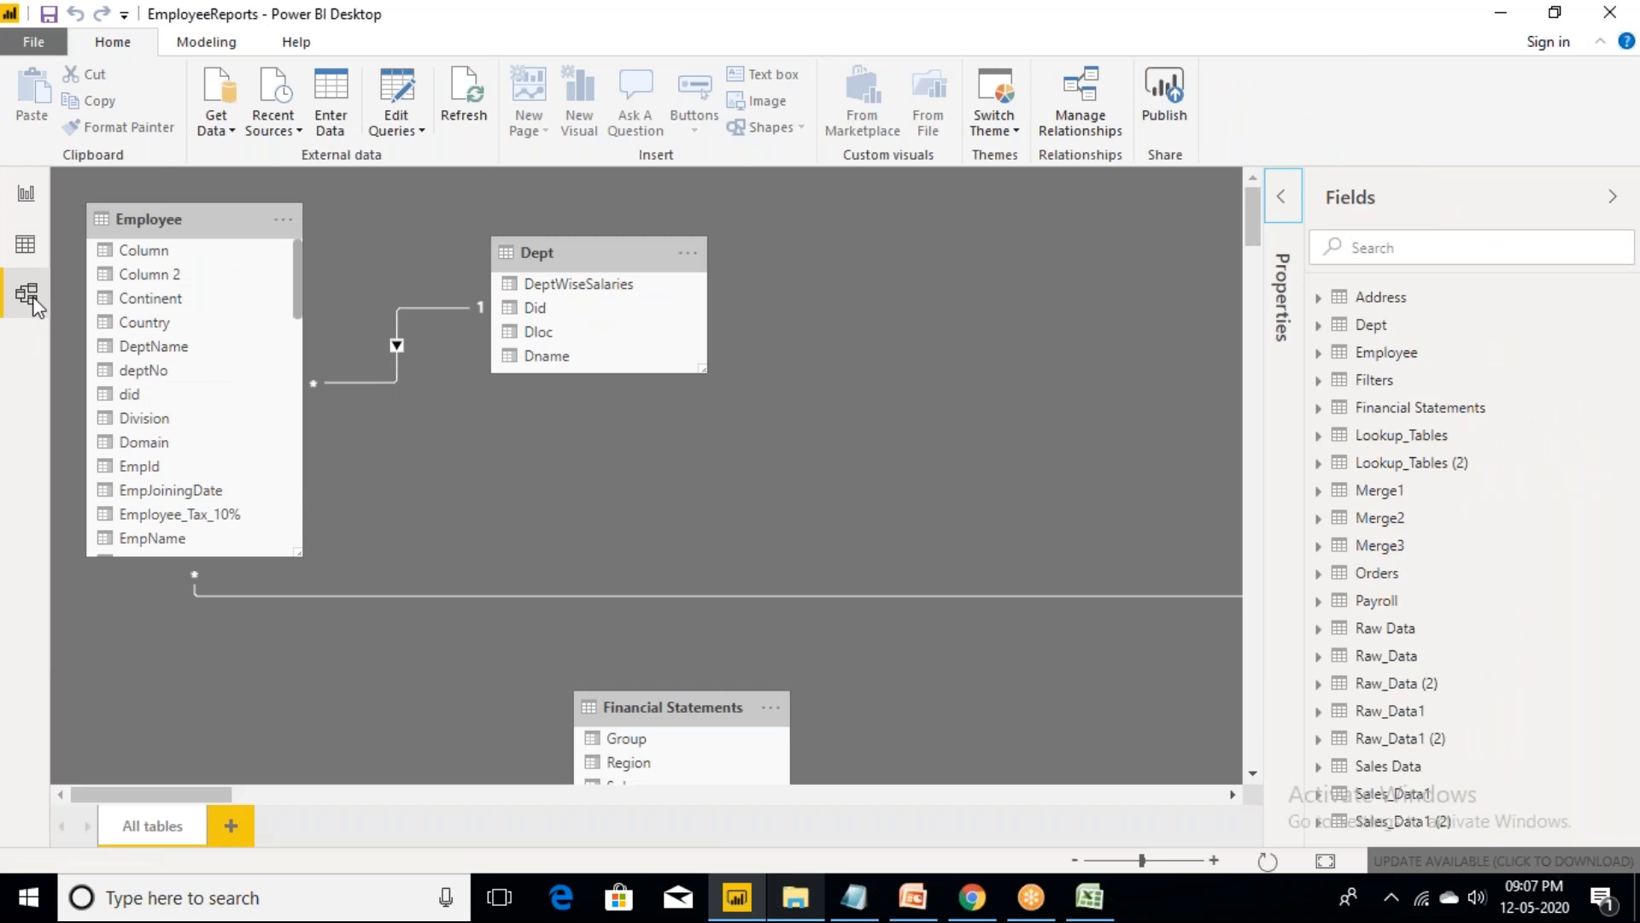
click(24, 247)
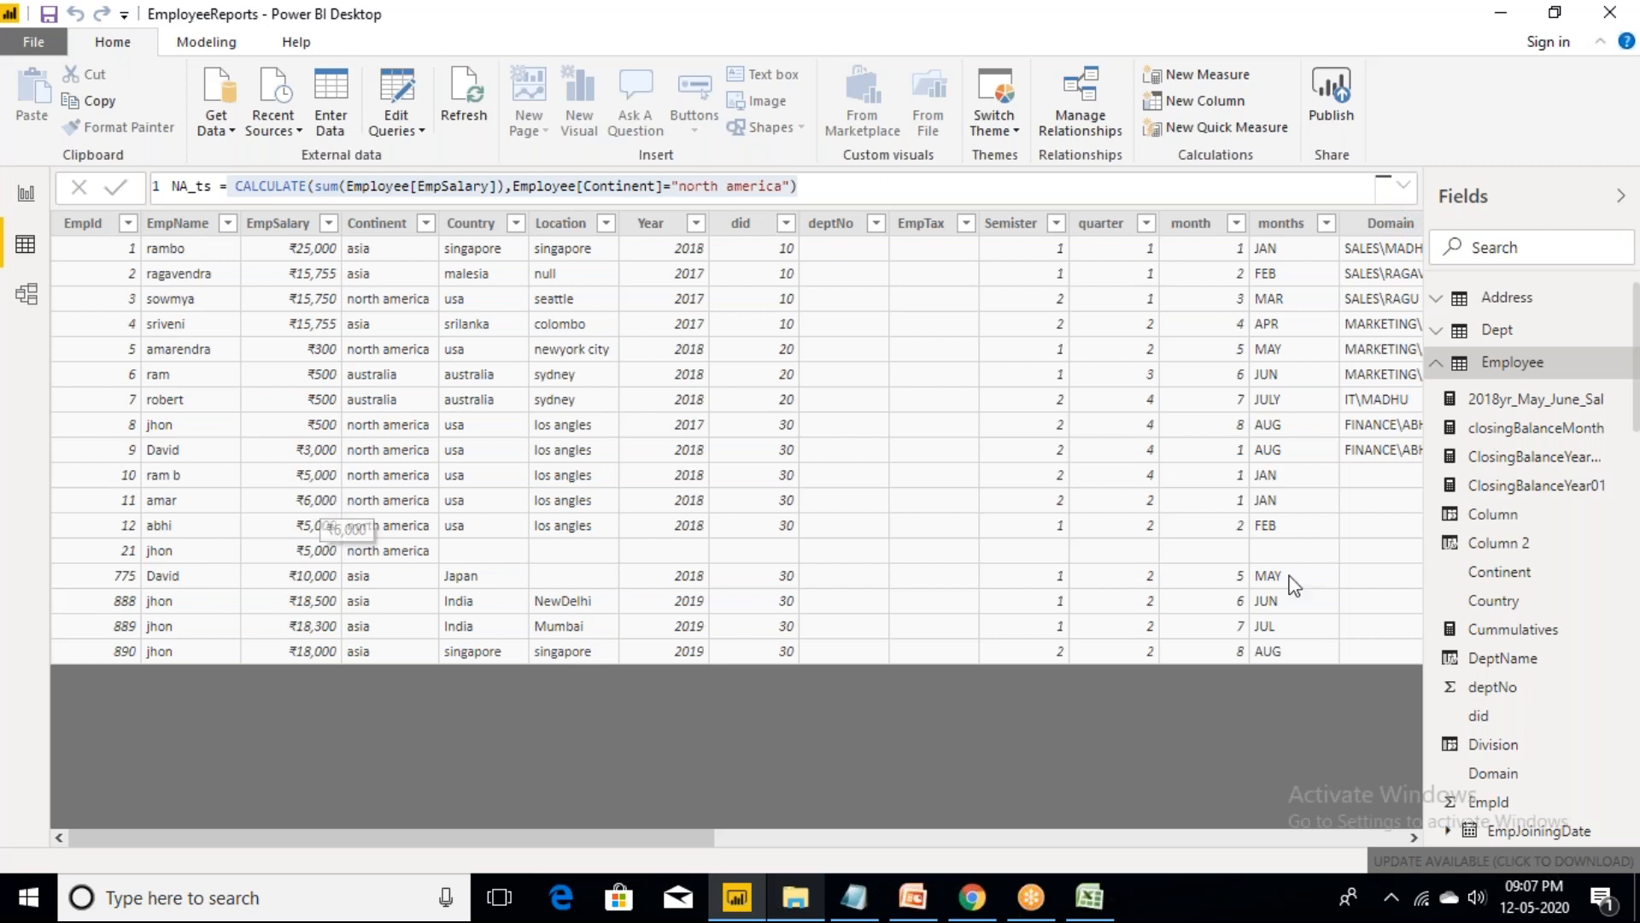
right_click(1501, 373)
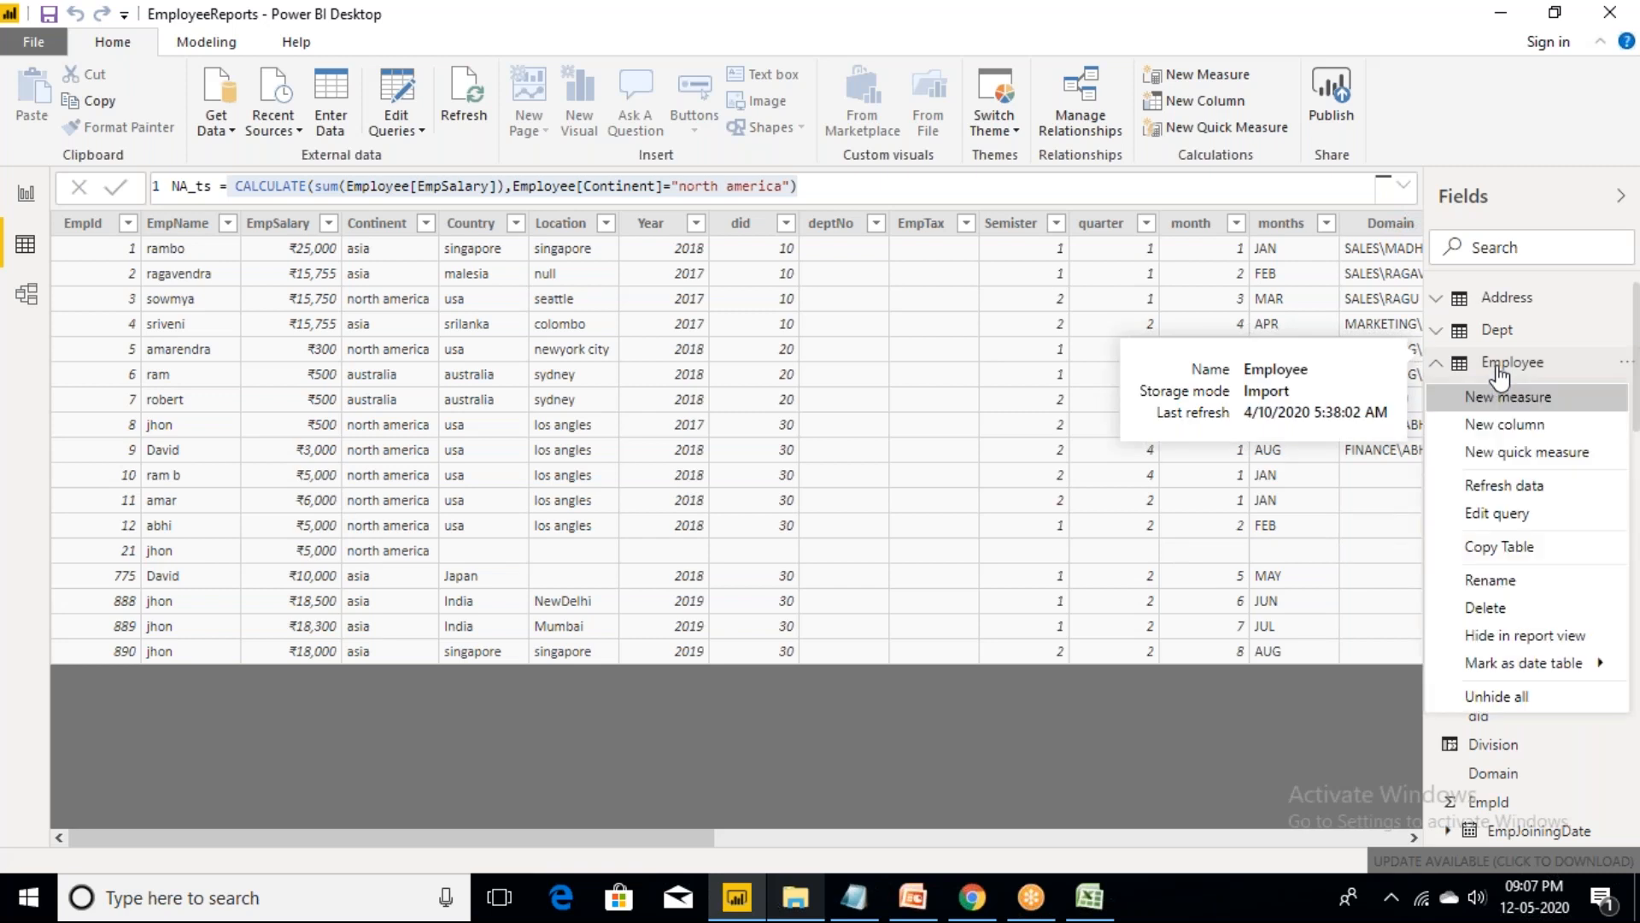
click(1503, 434)
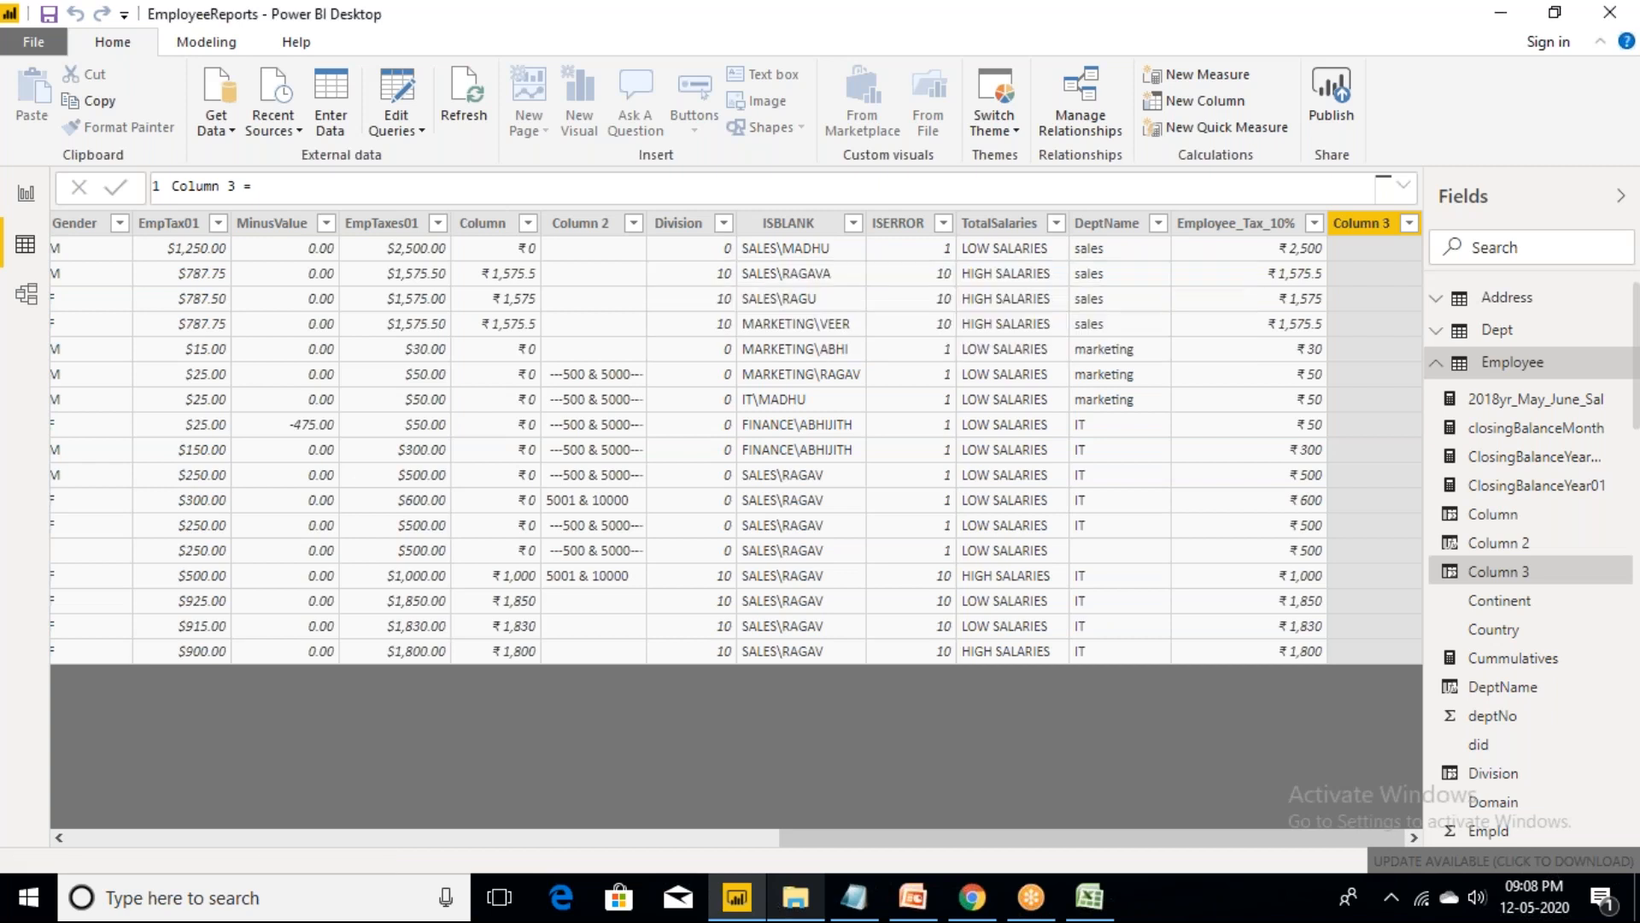
click(1512, 579)
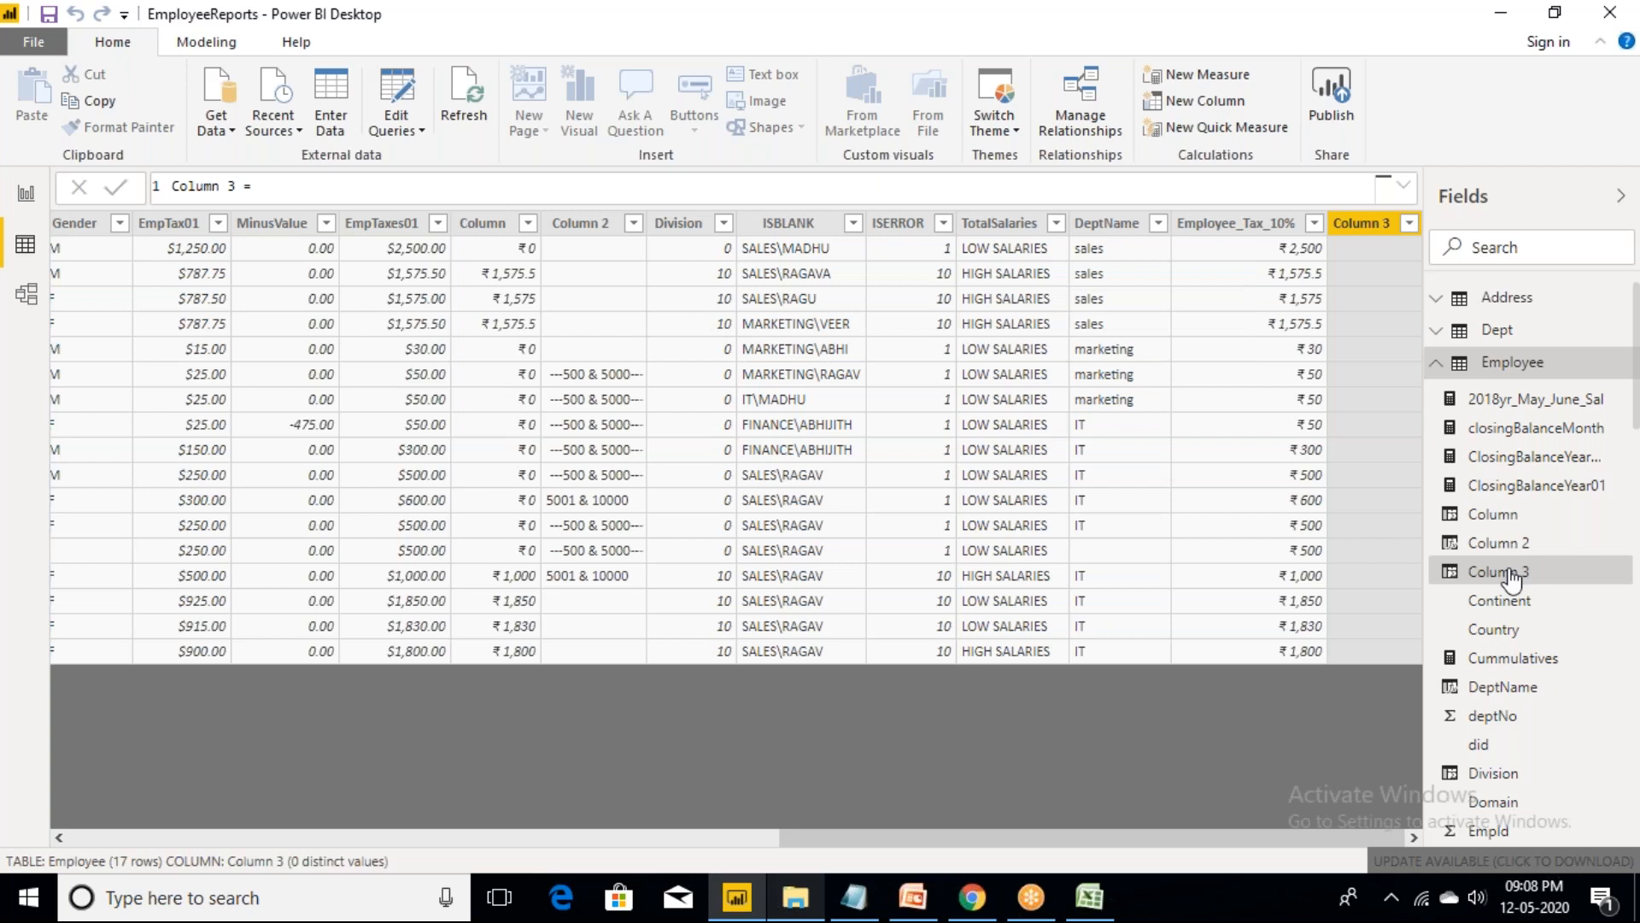
key(Delete)
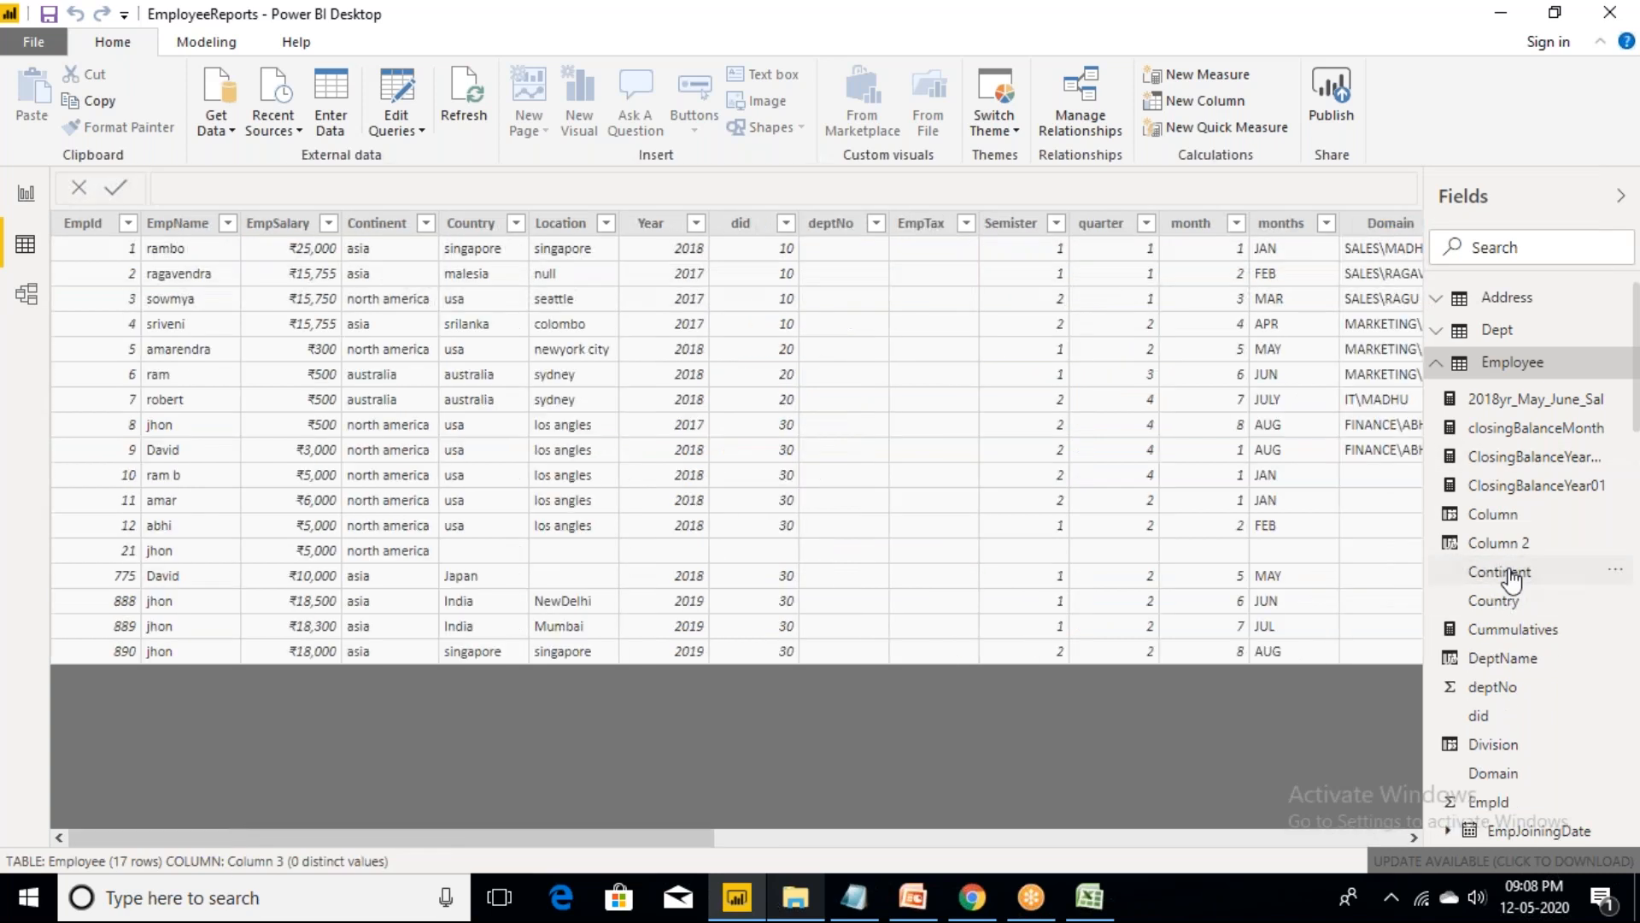
- Add a calculated column to the Employee table with the formula EmployeesTax01 = (10*Employee[EmpSalary])/100
right_click(1512, 369)
click(1535, 432)
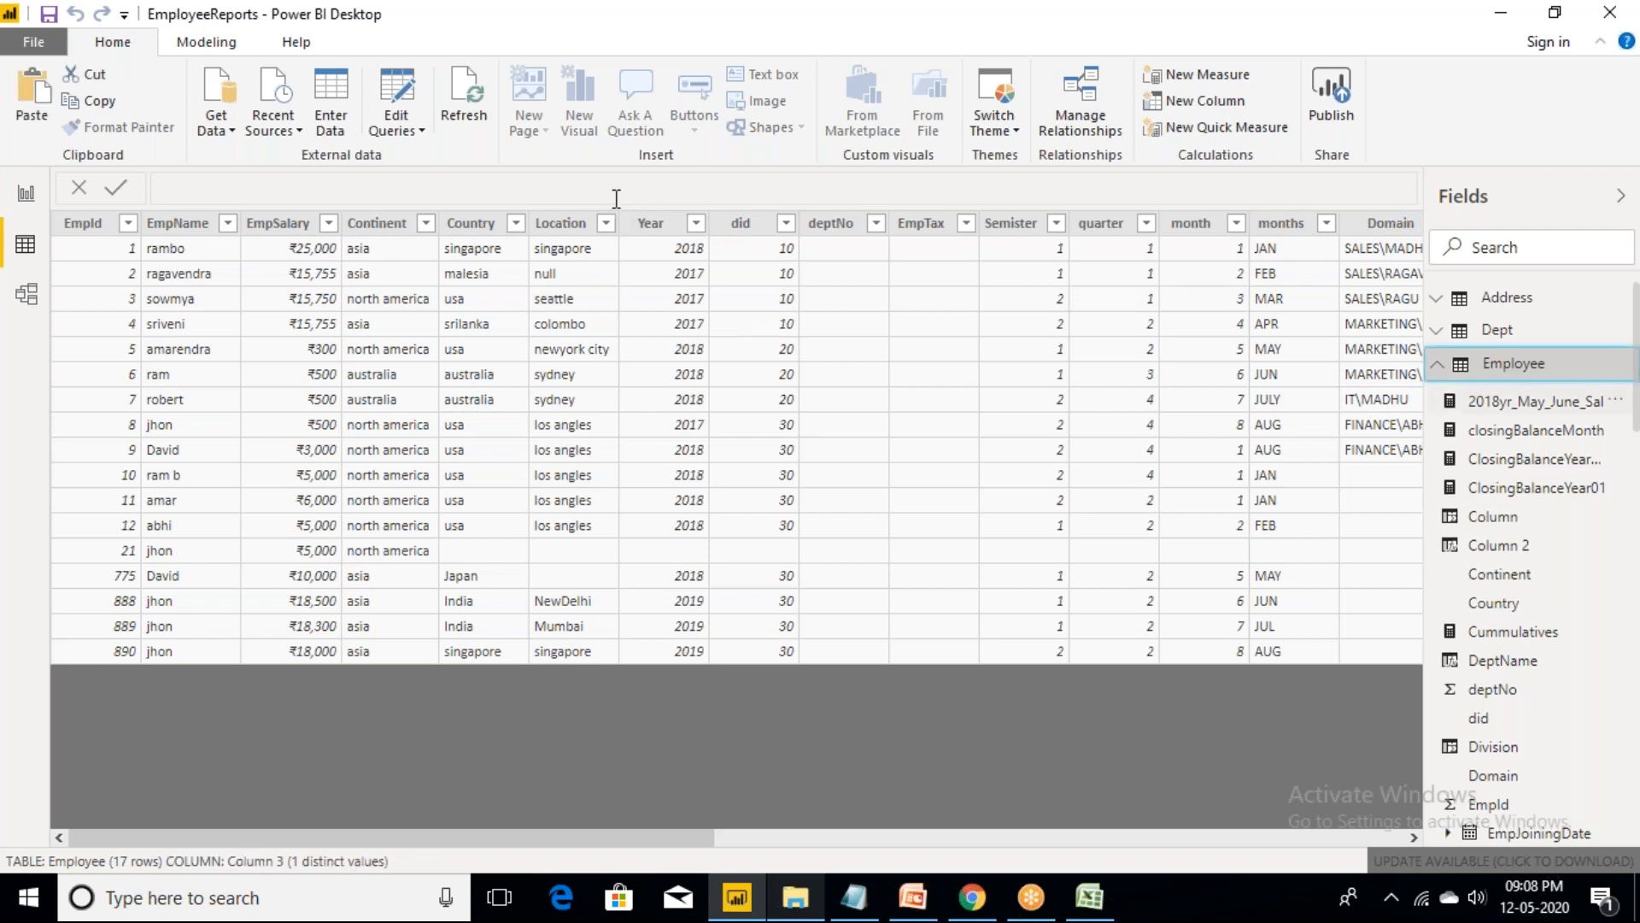
click(589, 195)
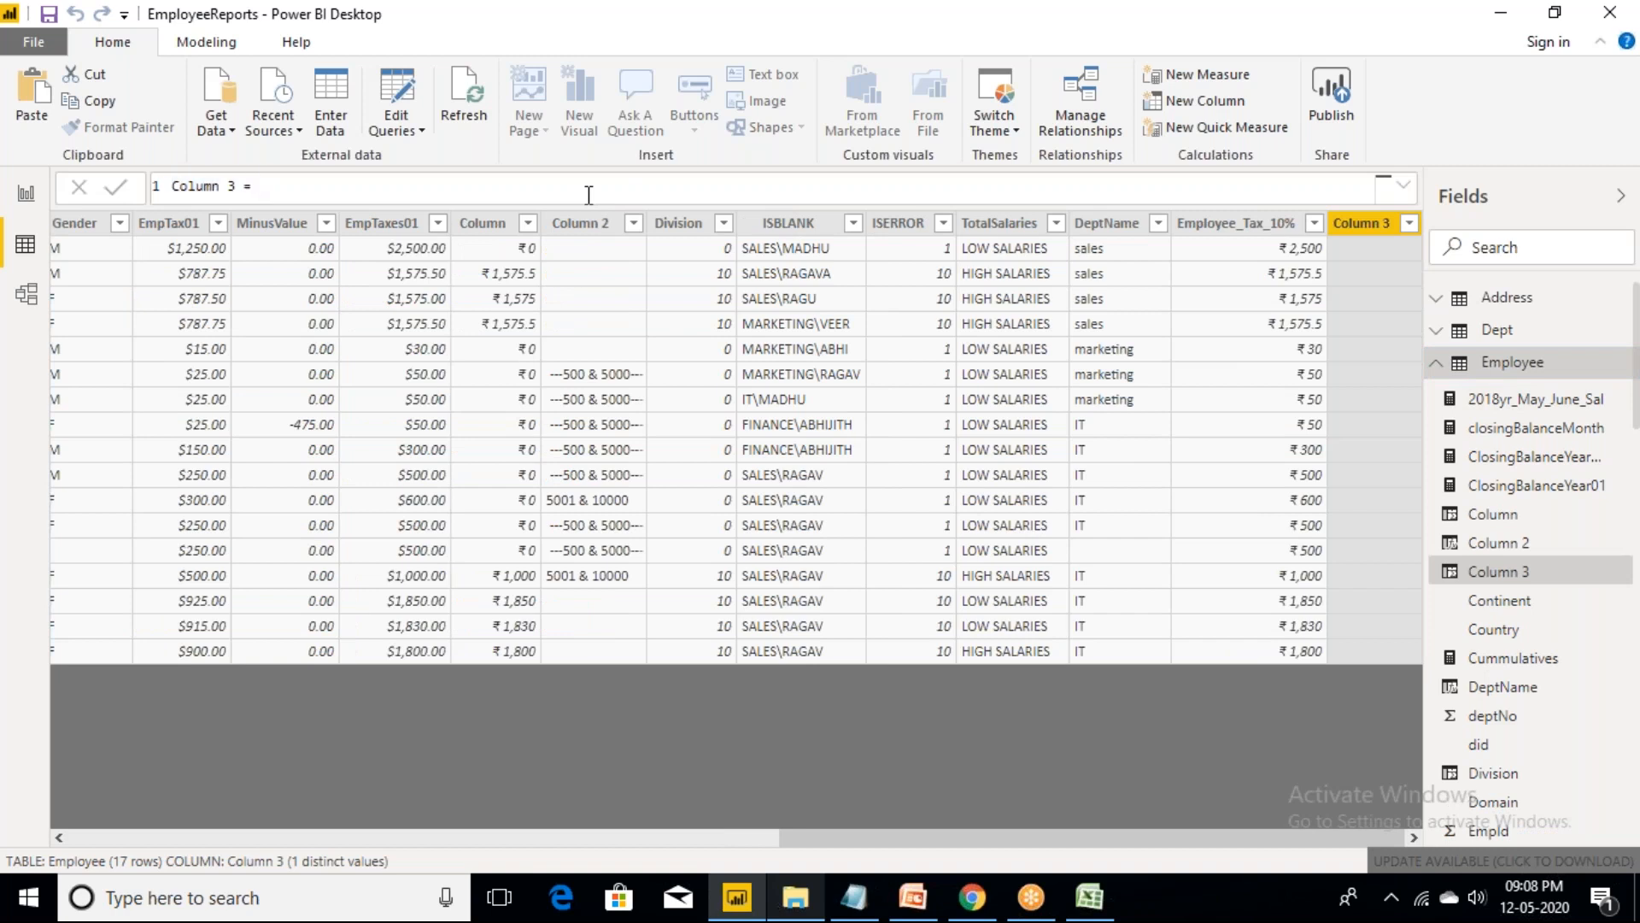
key(BackSpace)
key(BackSpace)
key(BackSpace)
key(BackSpace)
key(BackSpace)
key(BackSpace)
key(BackSpace)
key(BackSpace)
key(BackSpace)
key(BackSpace)
text(EmployeesTax01 = 10*Employee[EmpSalary])
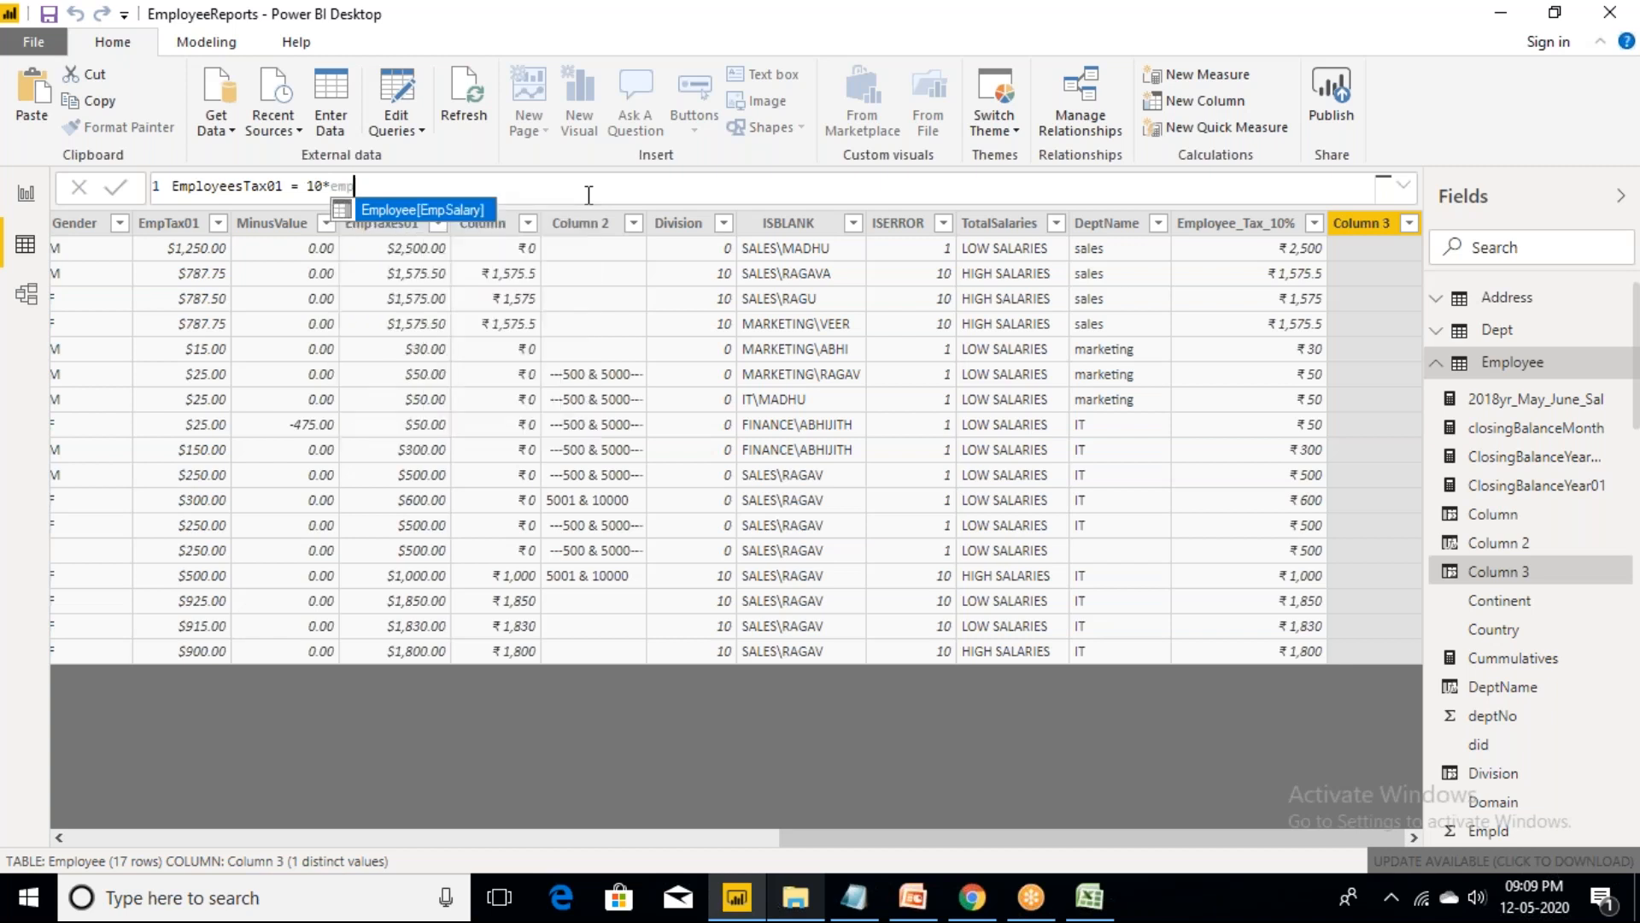
text()/100)
key(Left)
key(Left)
key(Left)
key(Left)
key(Left)
key(Left)
key(Left)
key(Left)
key(Left)
key(Left)
key(Left)
key(Left)
key(Left)
key(Left)
key(Left)
key(Left)
key(Left)
key(Left)
key(Left)
key(Left)
key(Left)
key(Left)
key(Left)
key(Left)
key(Left)
key(Left)
key(Left)
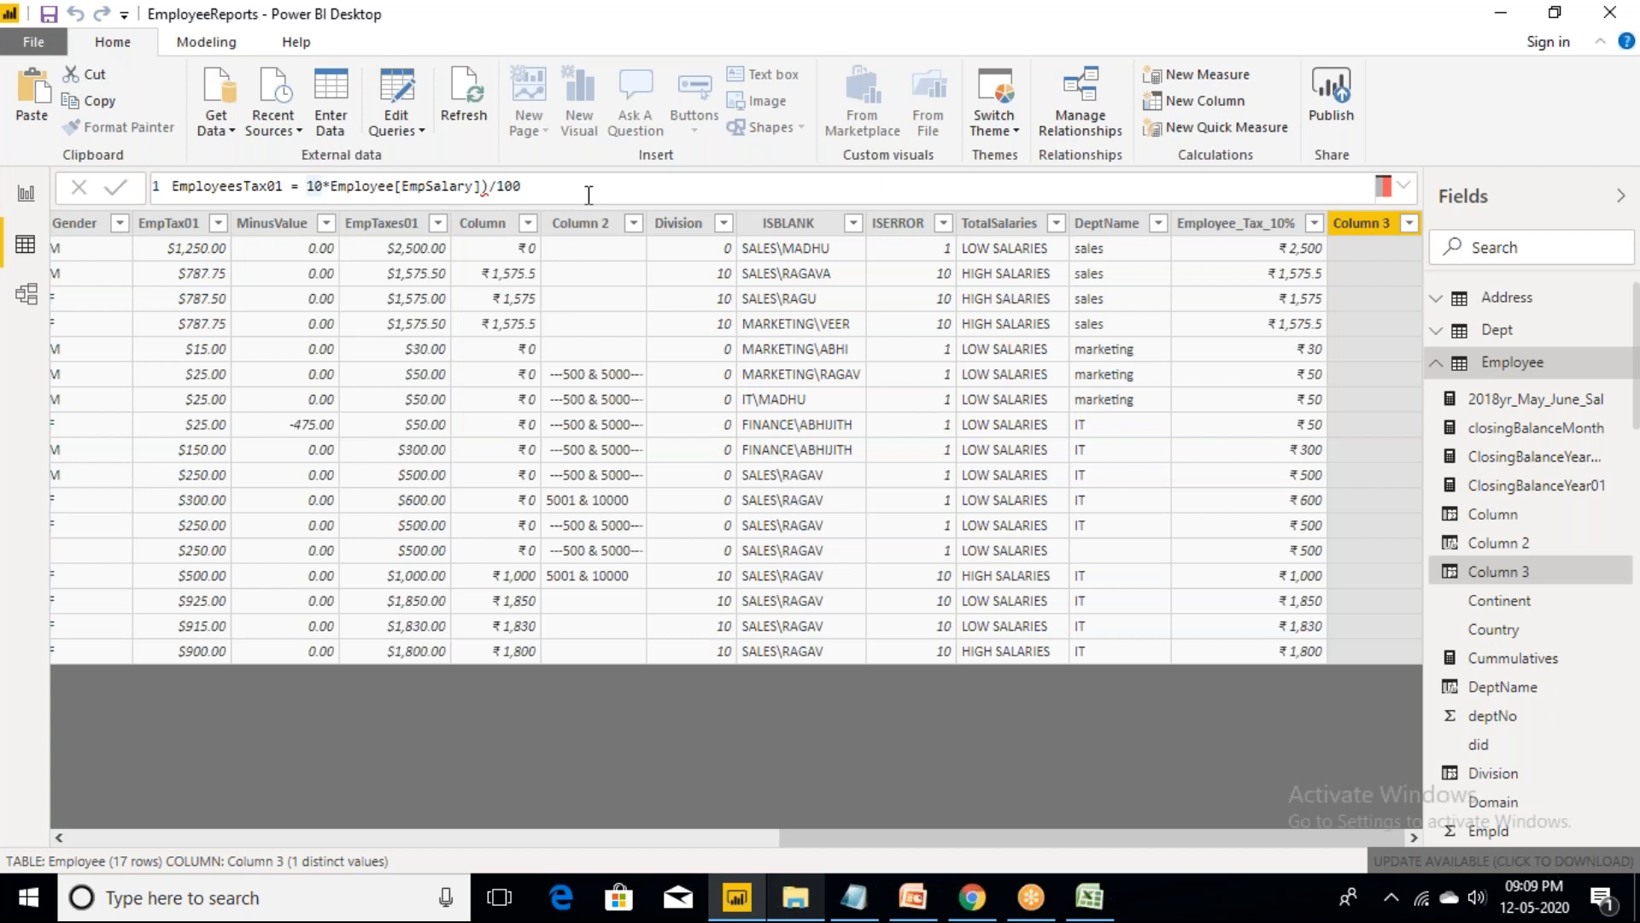
text(()
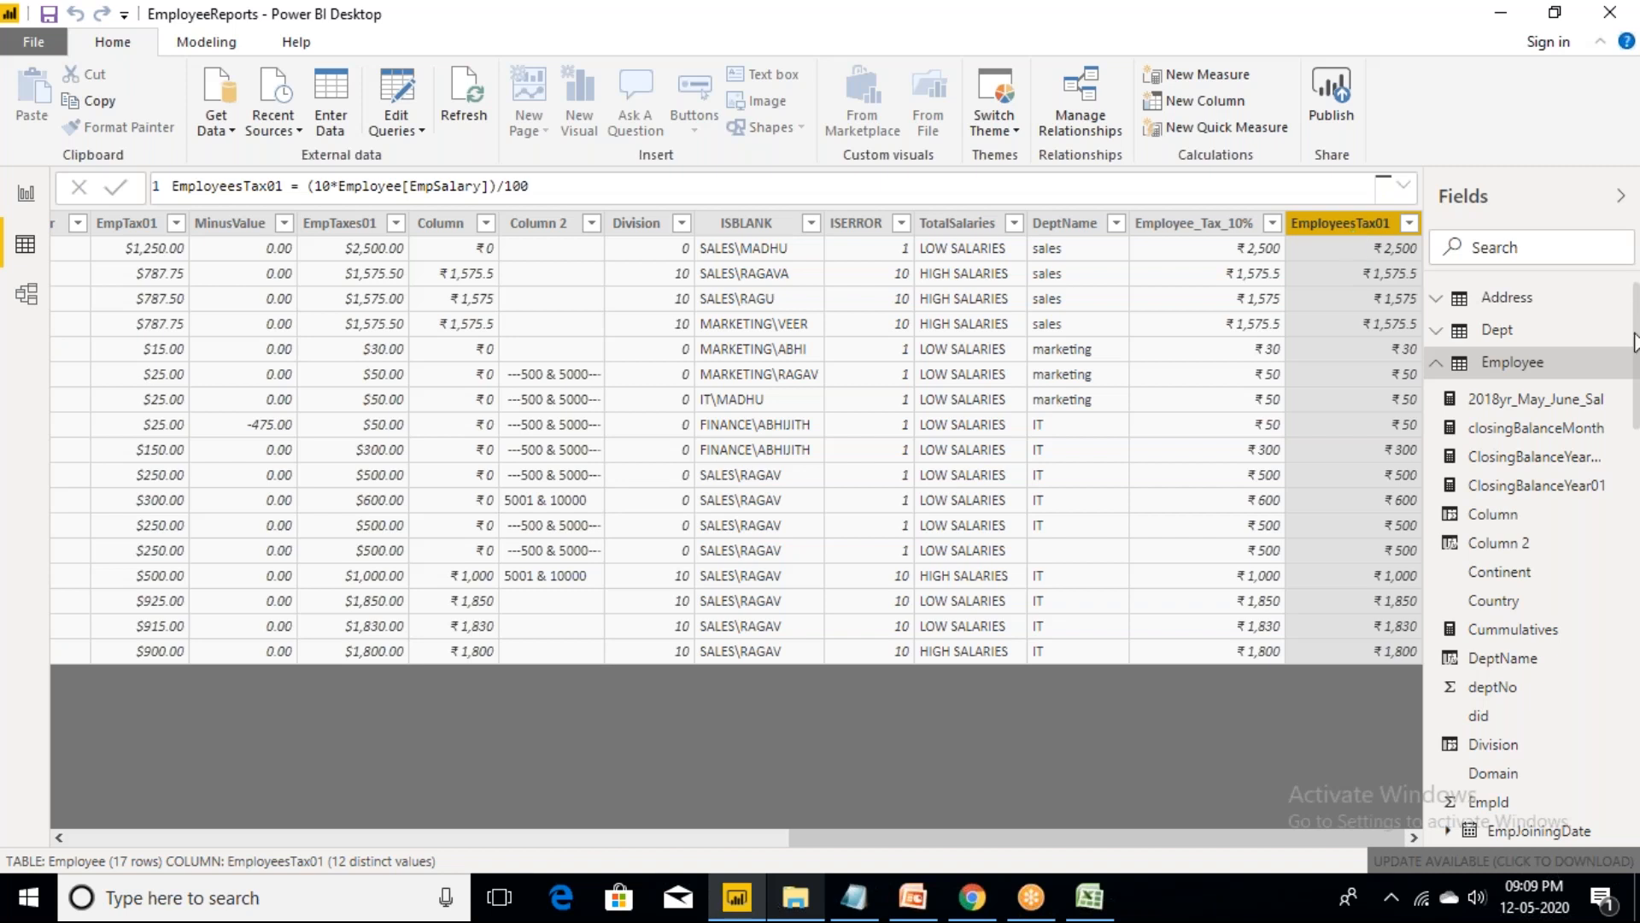
- Add a new measure to the Employee table with the formula empTotalSalaries01 = sum(Employee[EmpSalary])
right_click(1520, 369)
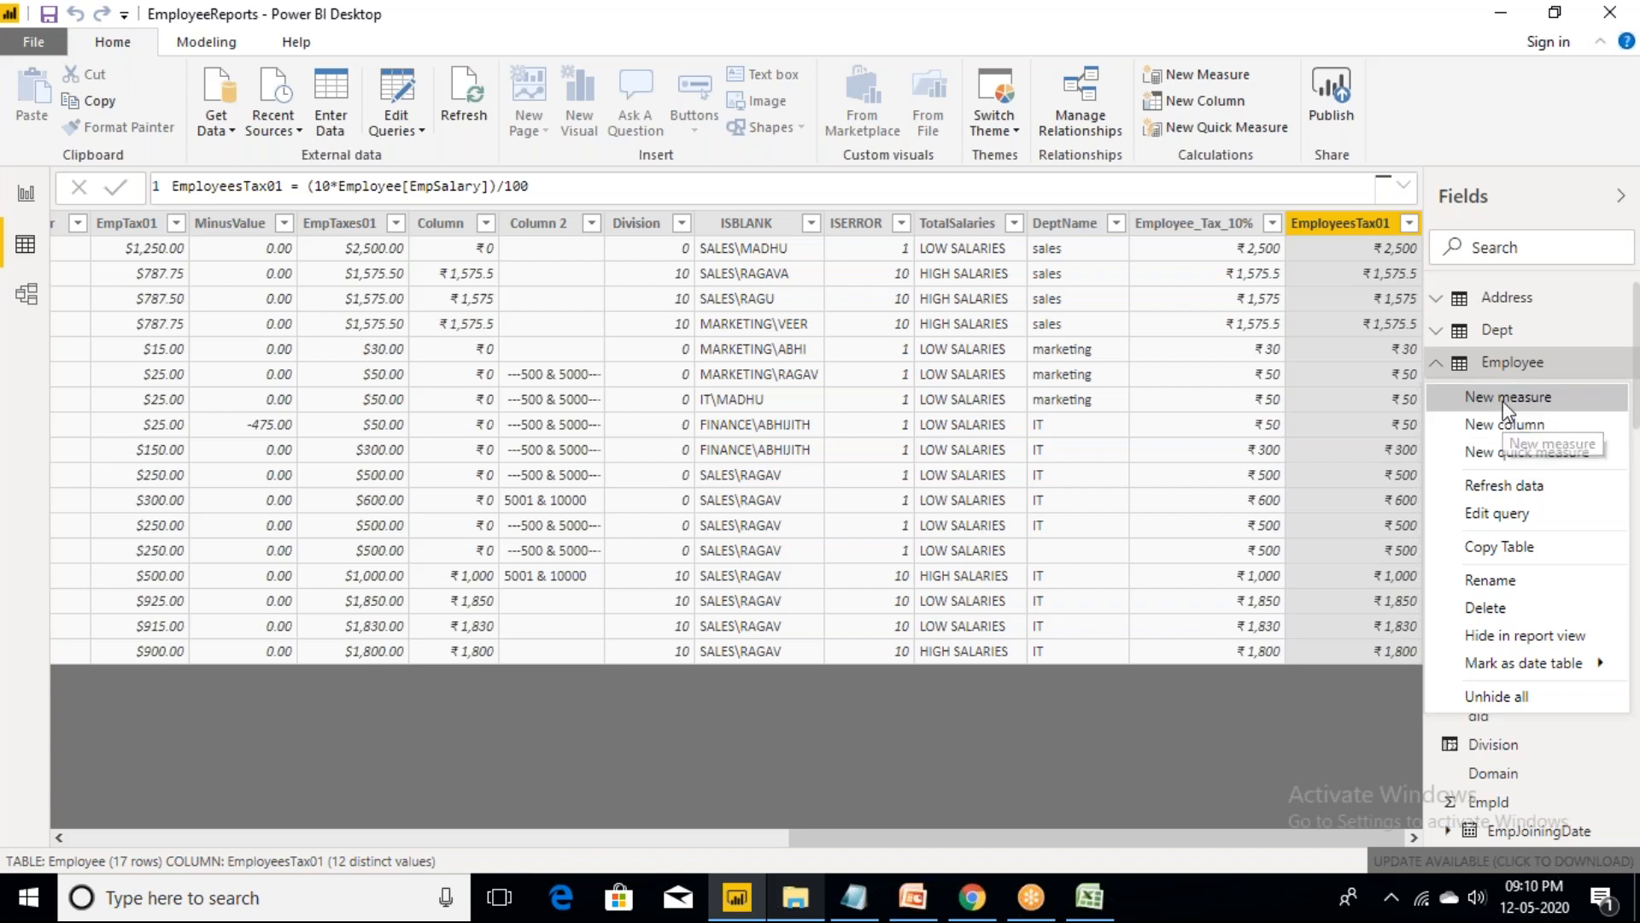
click(1503, 401)
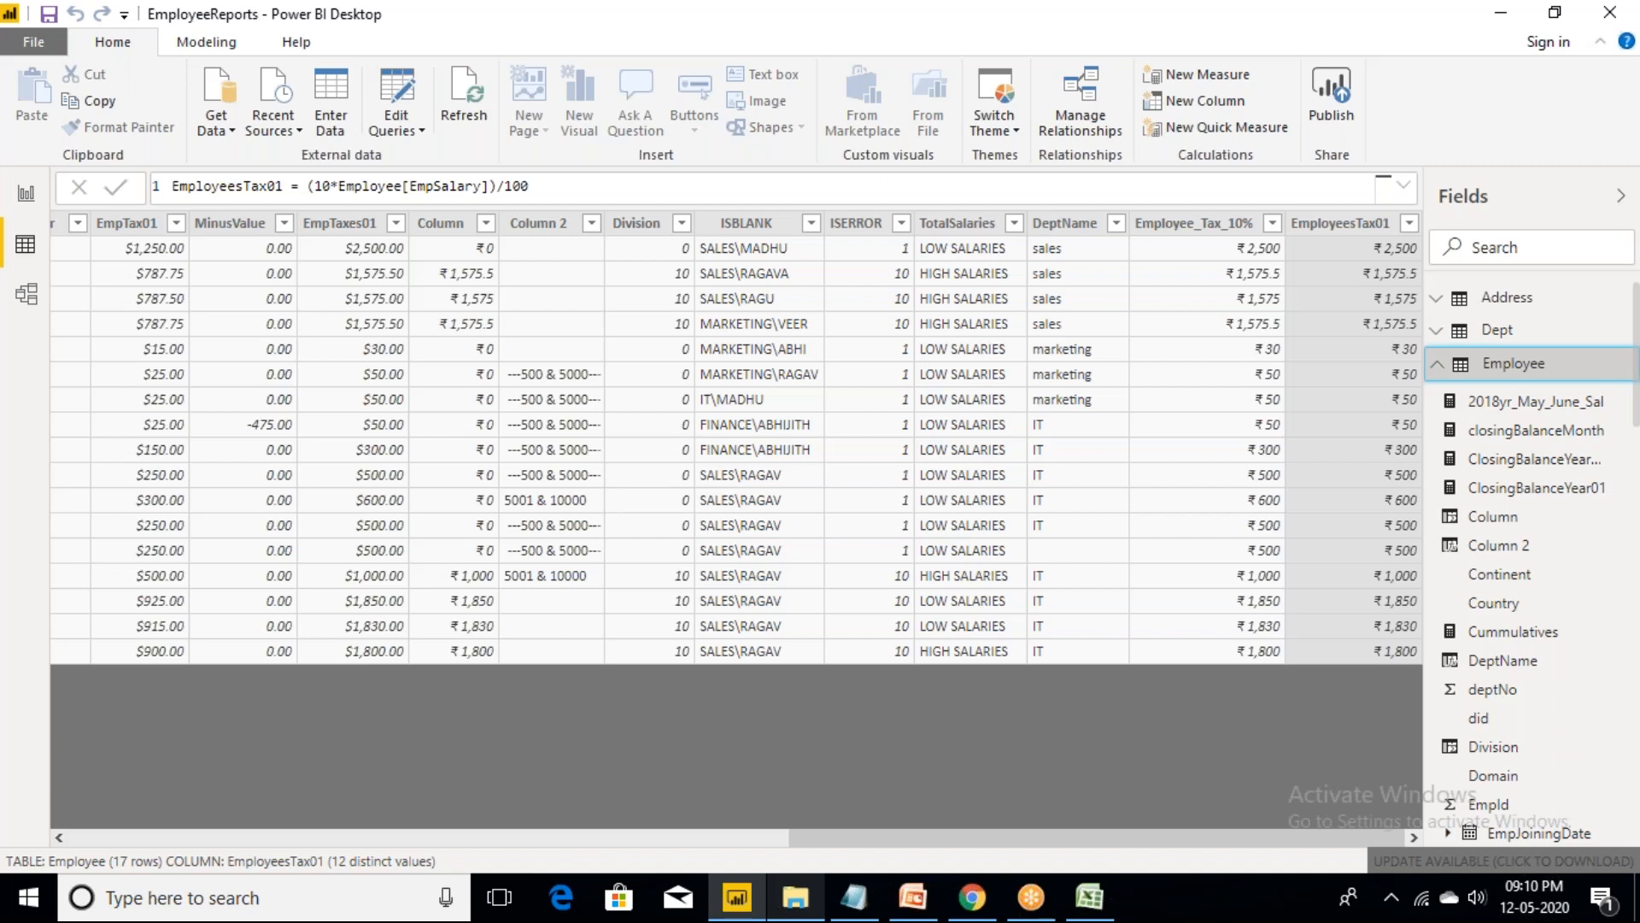
right_click(1517, 371)
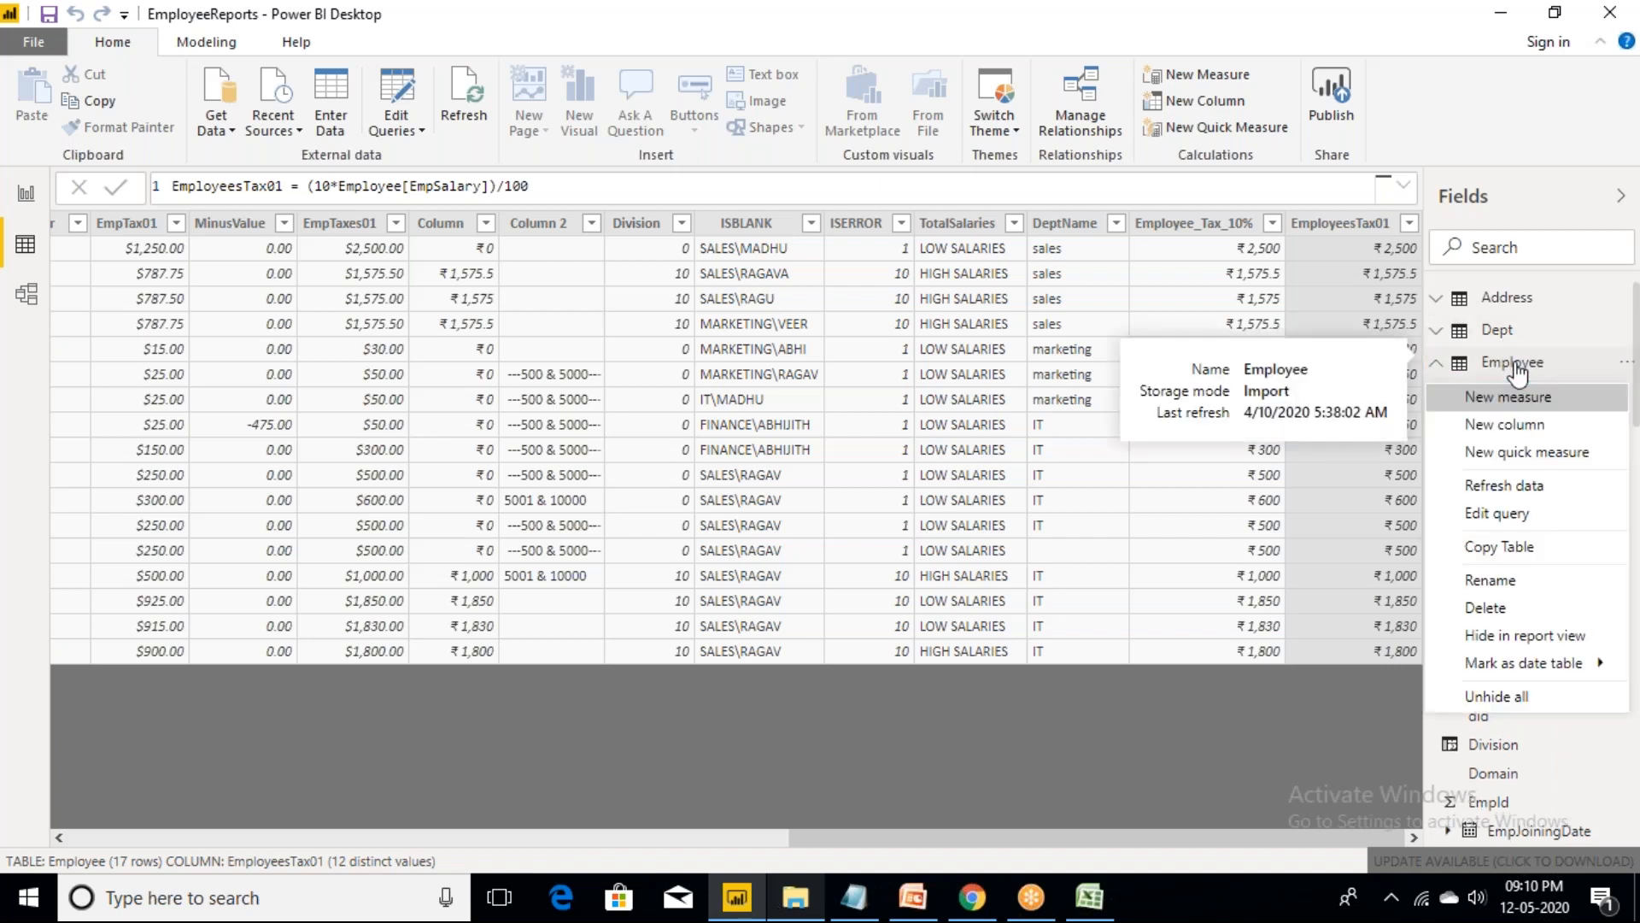
click(1526, 400)
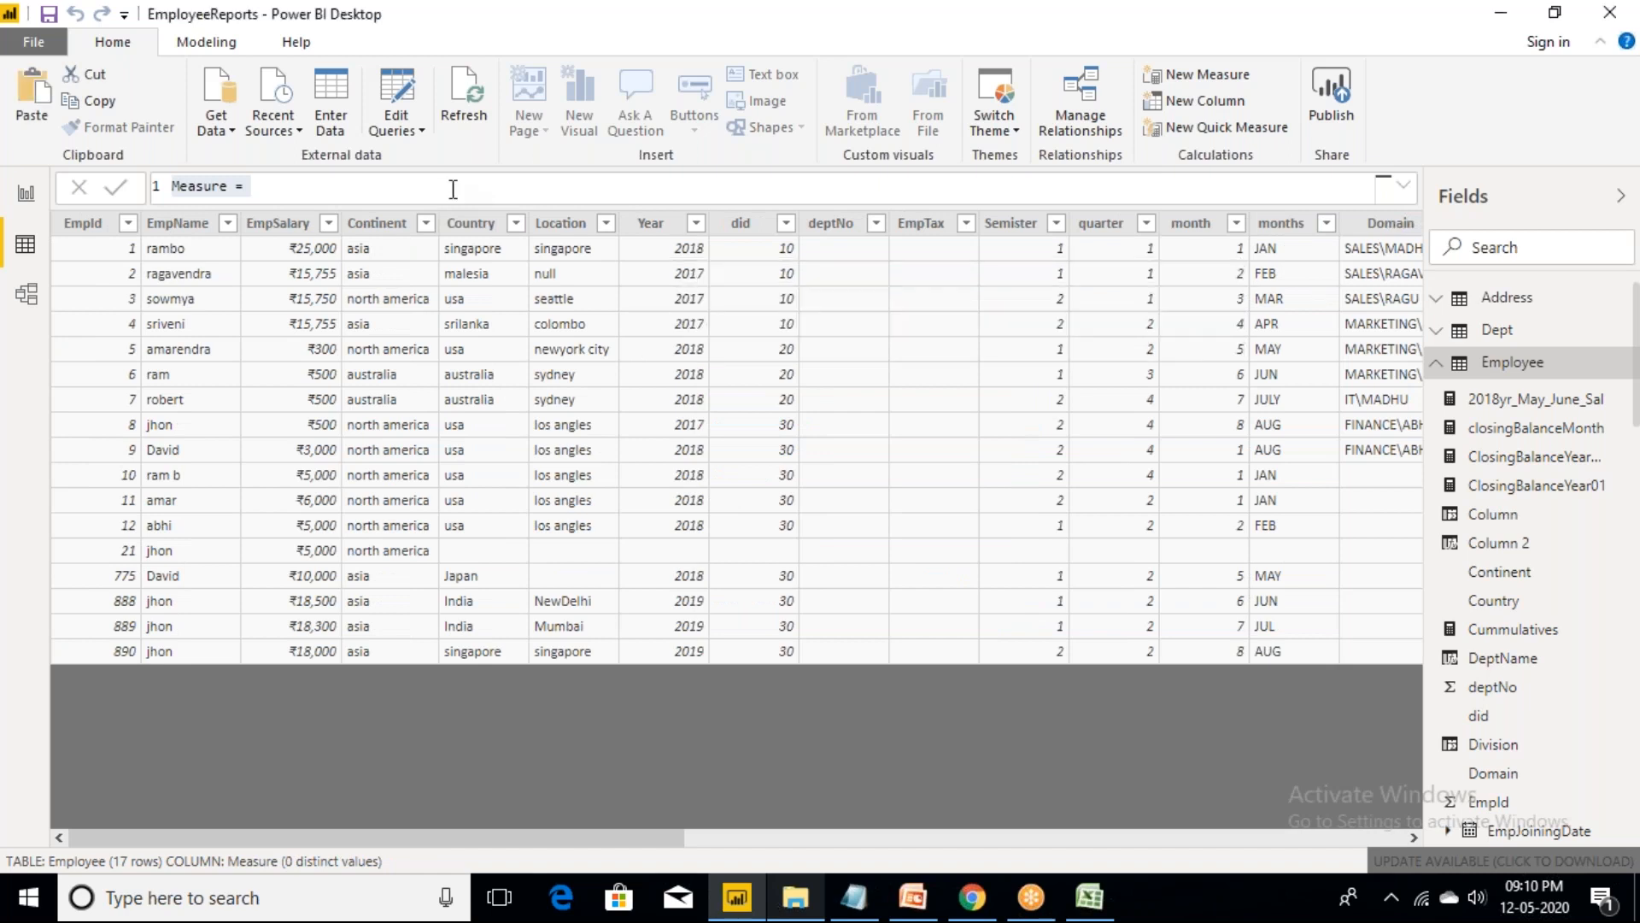
click(452, 189)
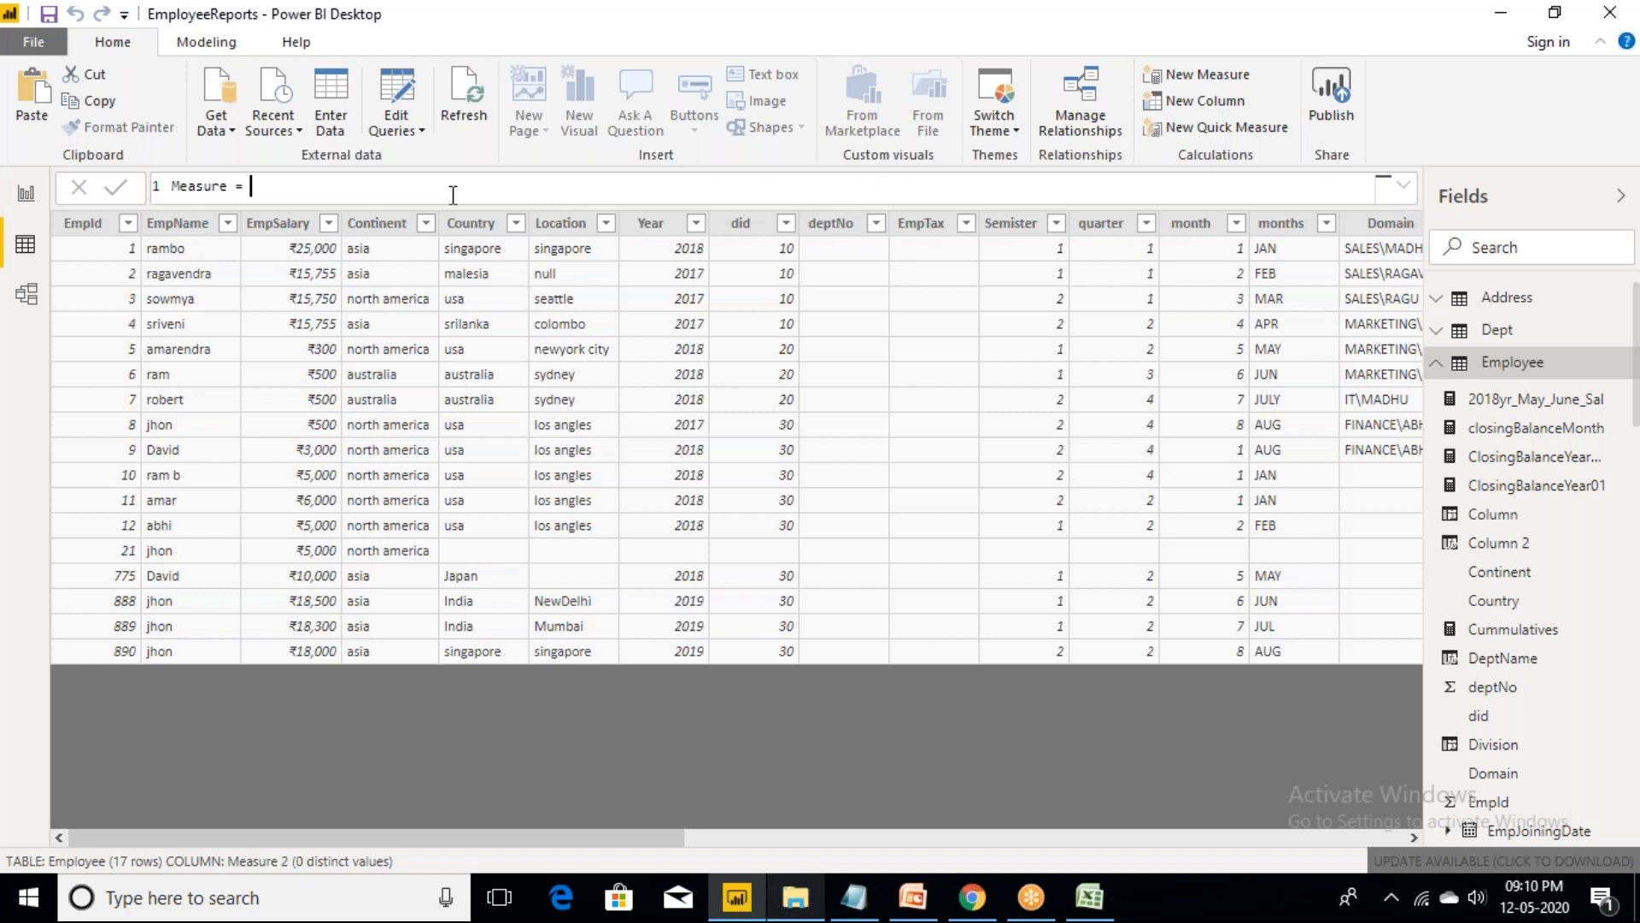
key(ctrl+a)
text(emp)
key(BackSpace)
key(BackSpace)
text(mp)
text(S)
key(BackSpace)
text(TotalSalaries01 = su)
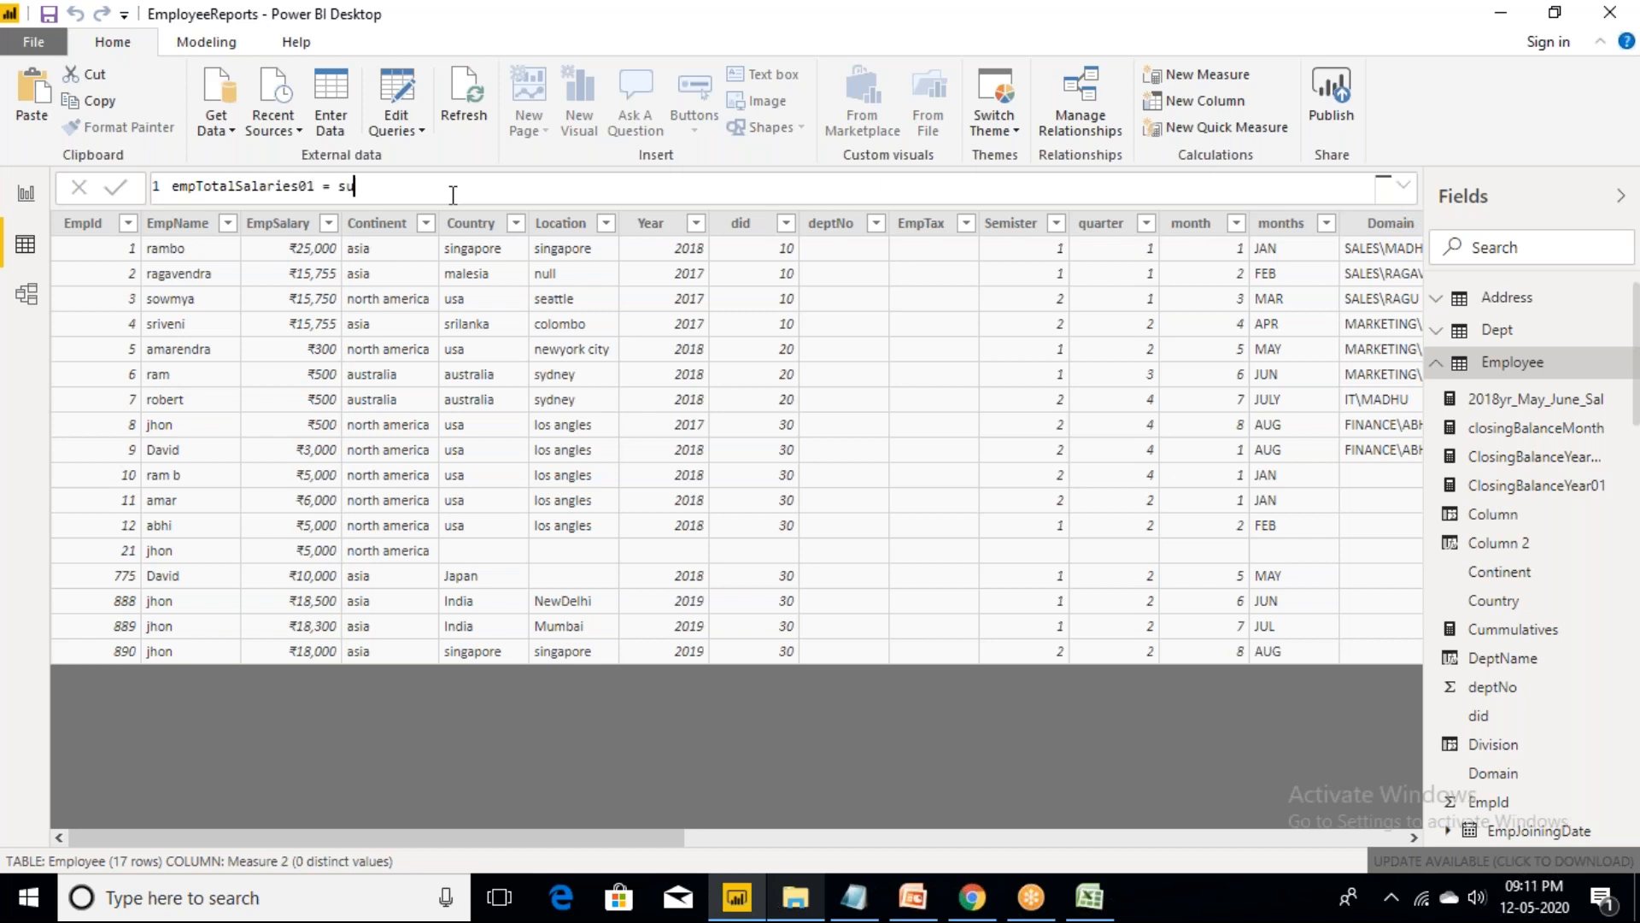
text(m()
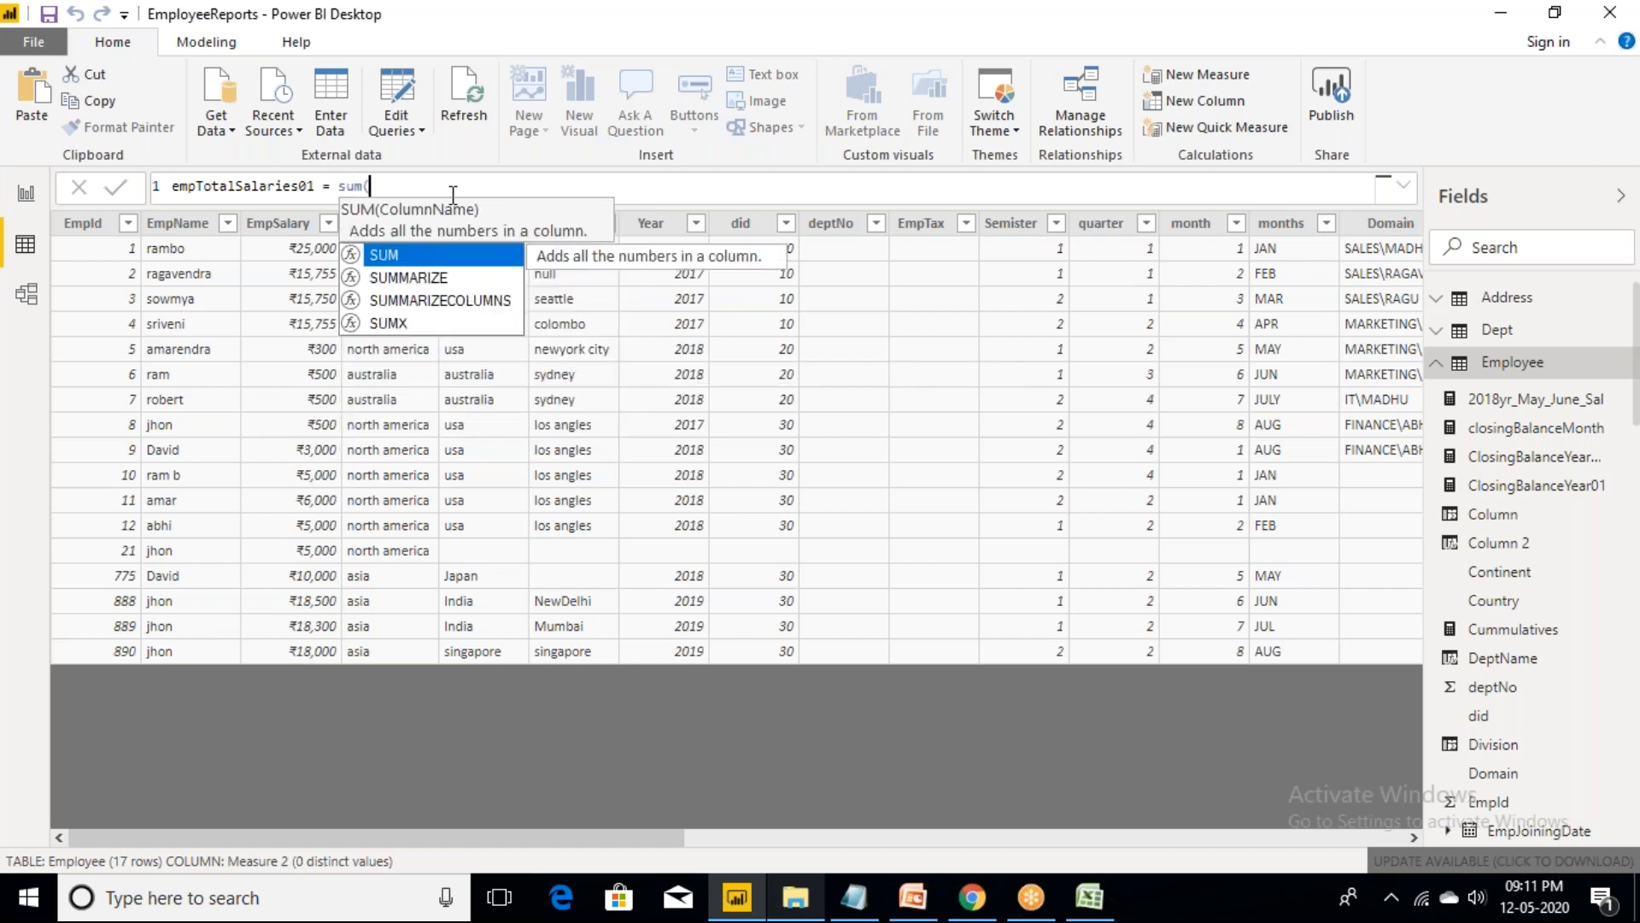
text(empp)
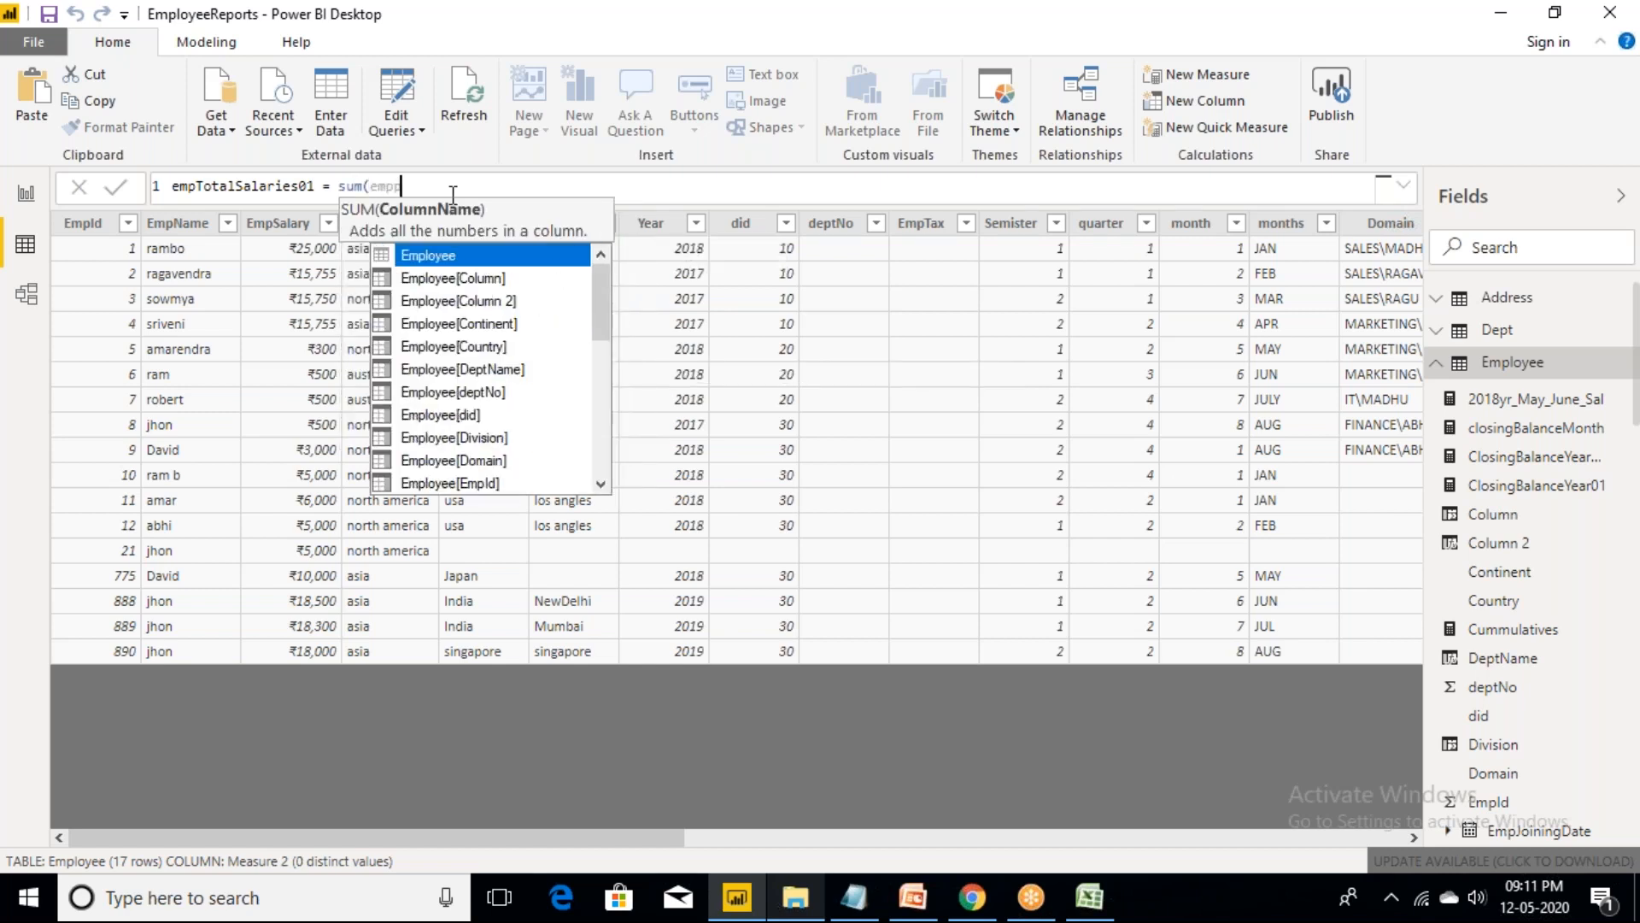
key(BackSpace)
text(sa)
key(Tab)
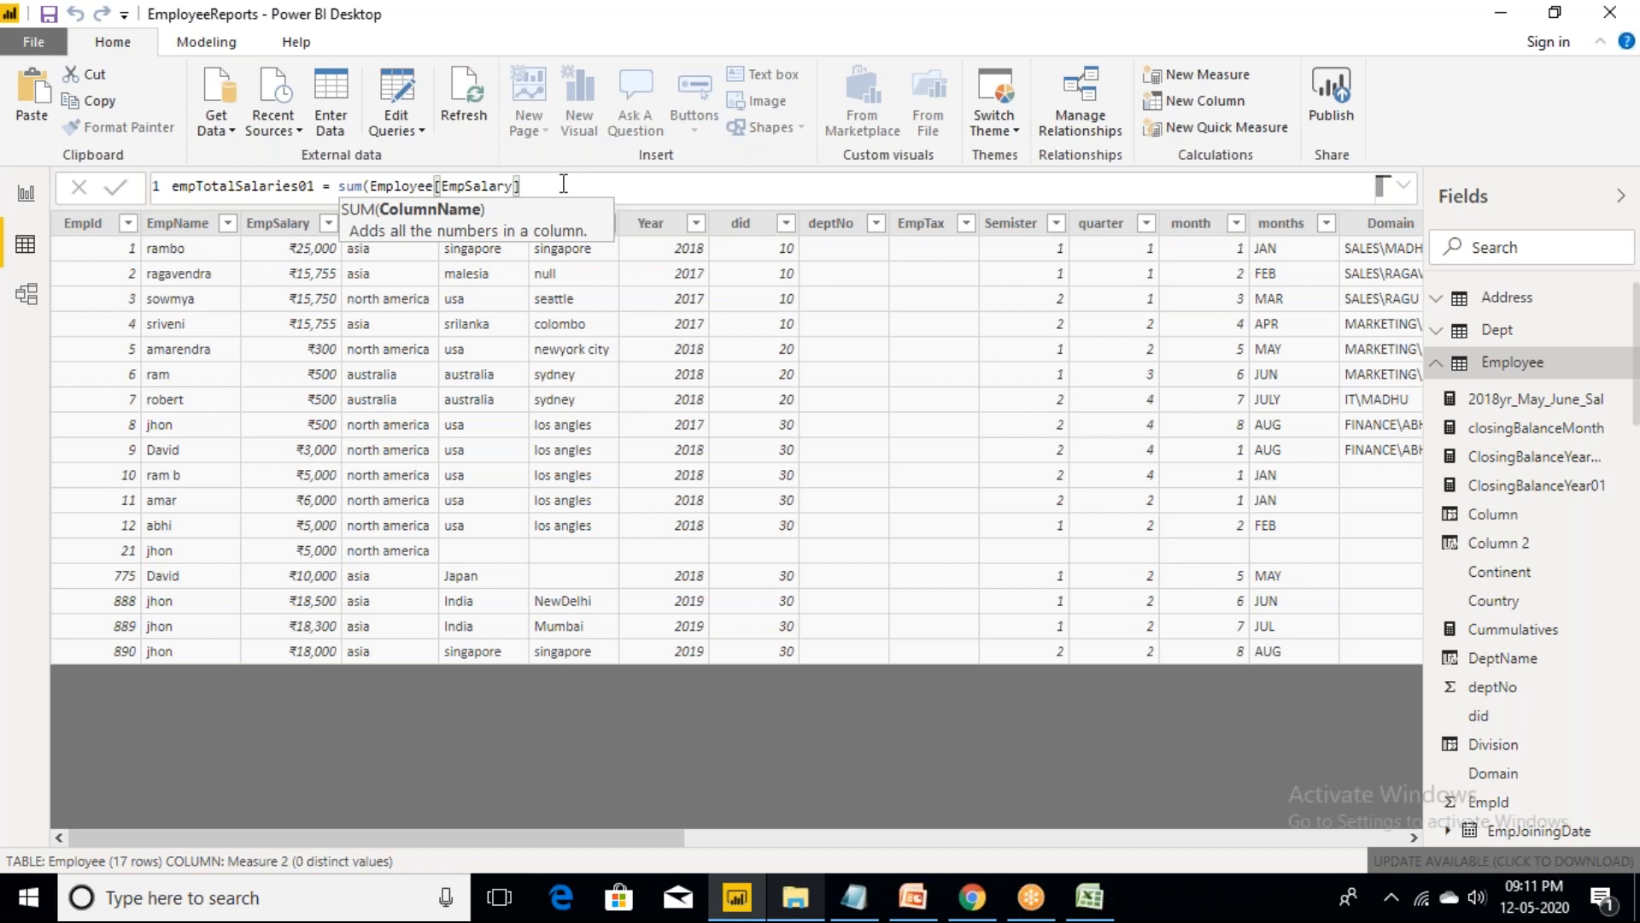
text())
key(Return)
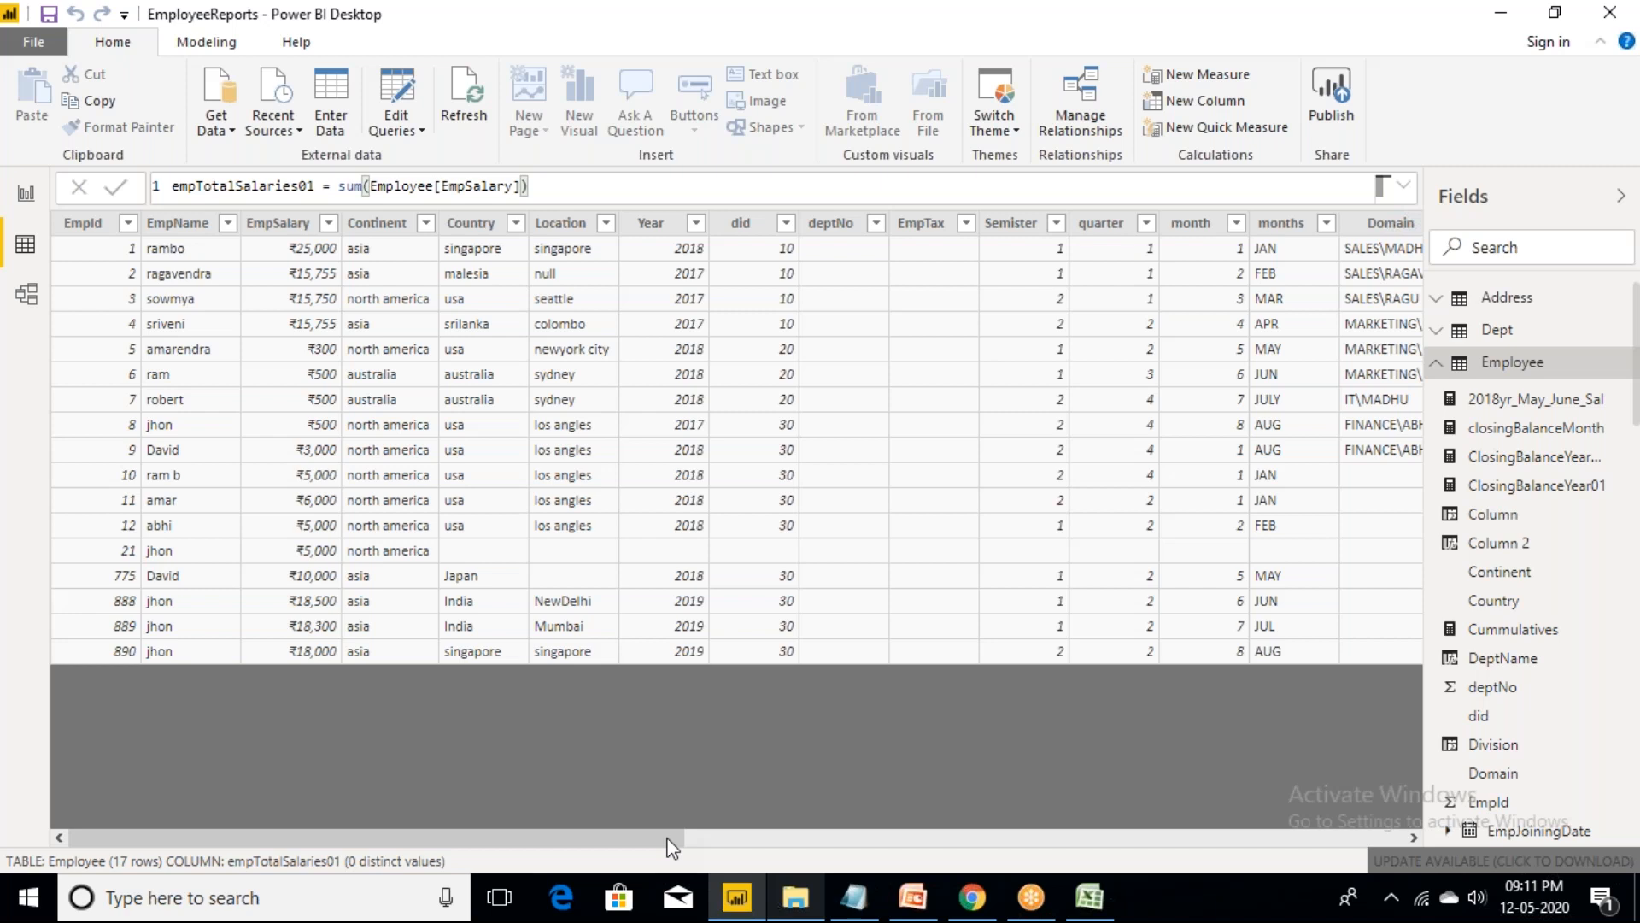
- Delete the TotalSalariesss and NA_ts cards from Page 8 of the report
mouse_move(667, 839)
mouse_down()
mouse_move(715, 838)
mouse_move(668, 838)
mouse_up()
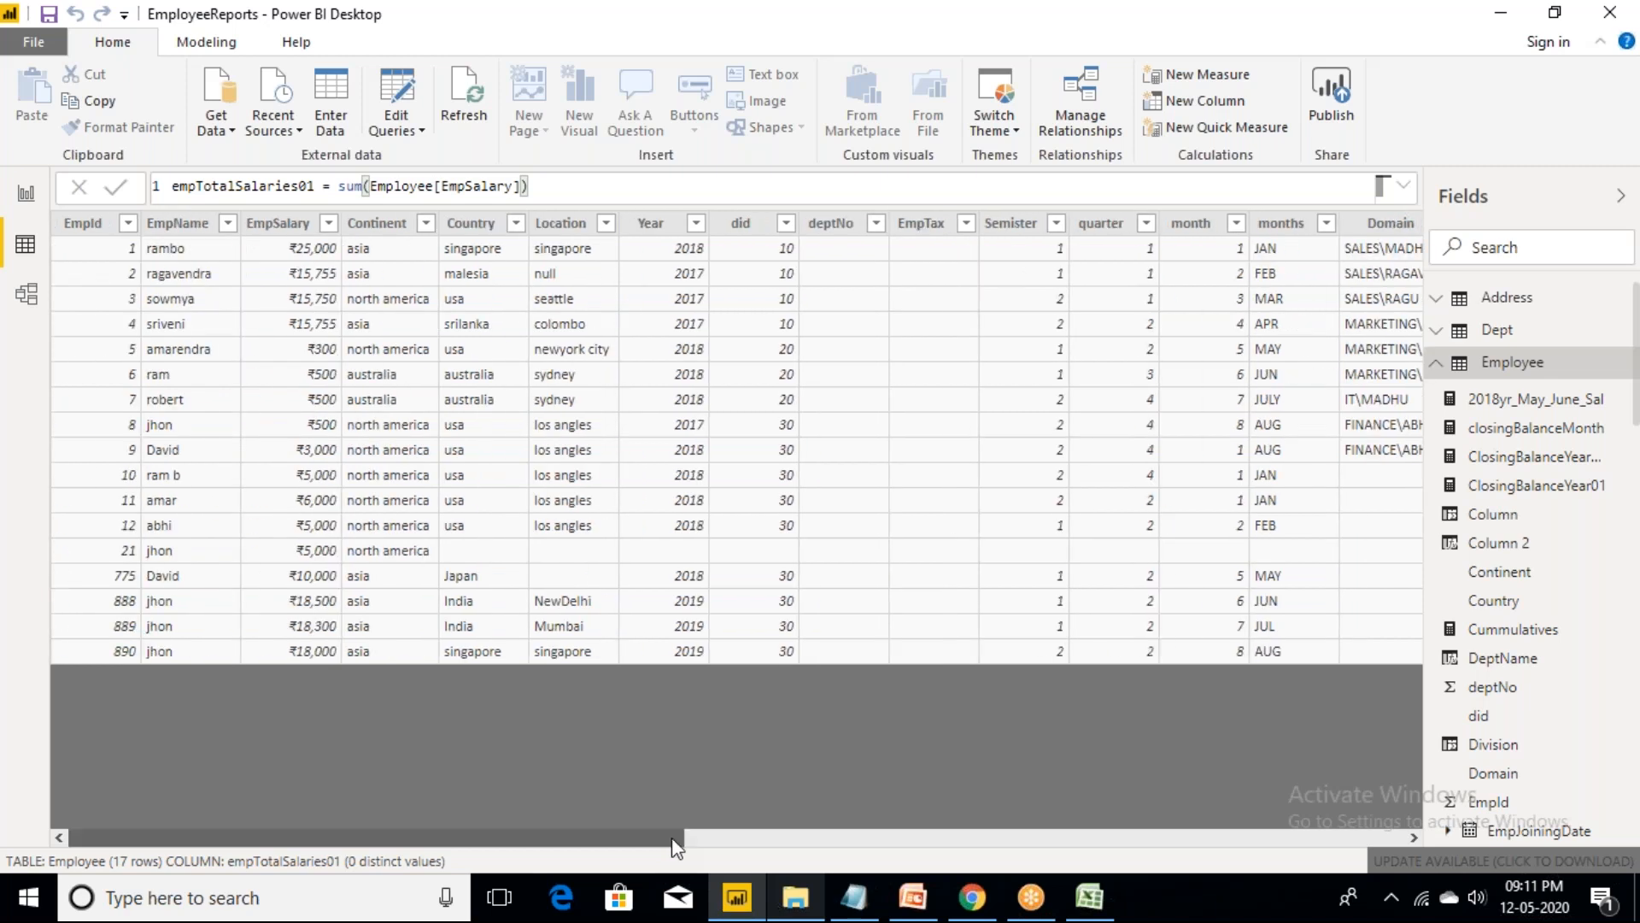
drag(979, 845, 1452, 847)
click(29, 200)
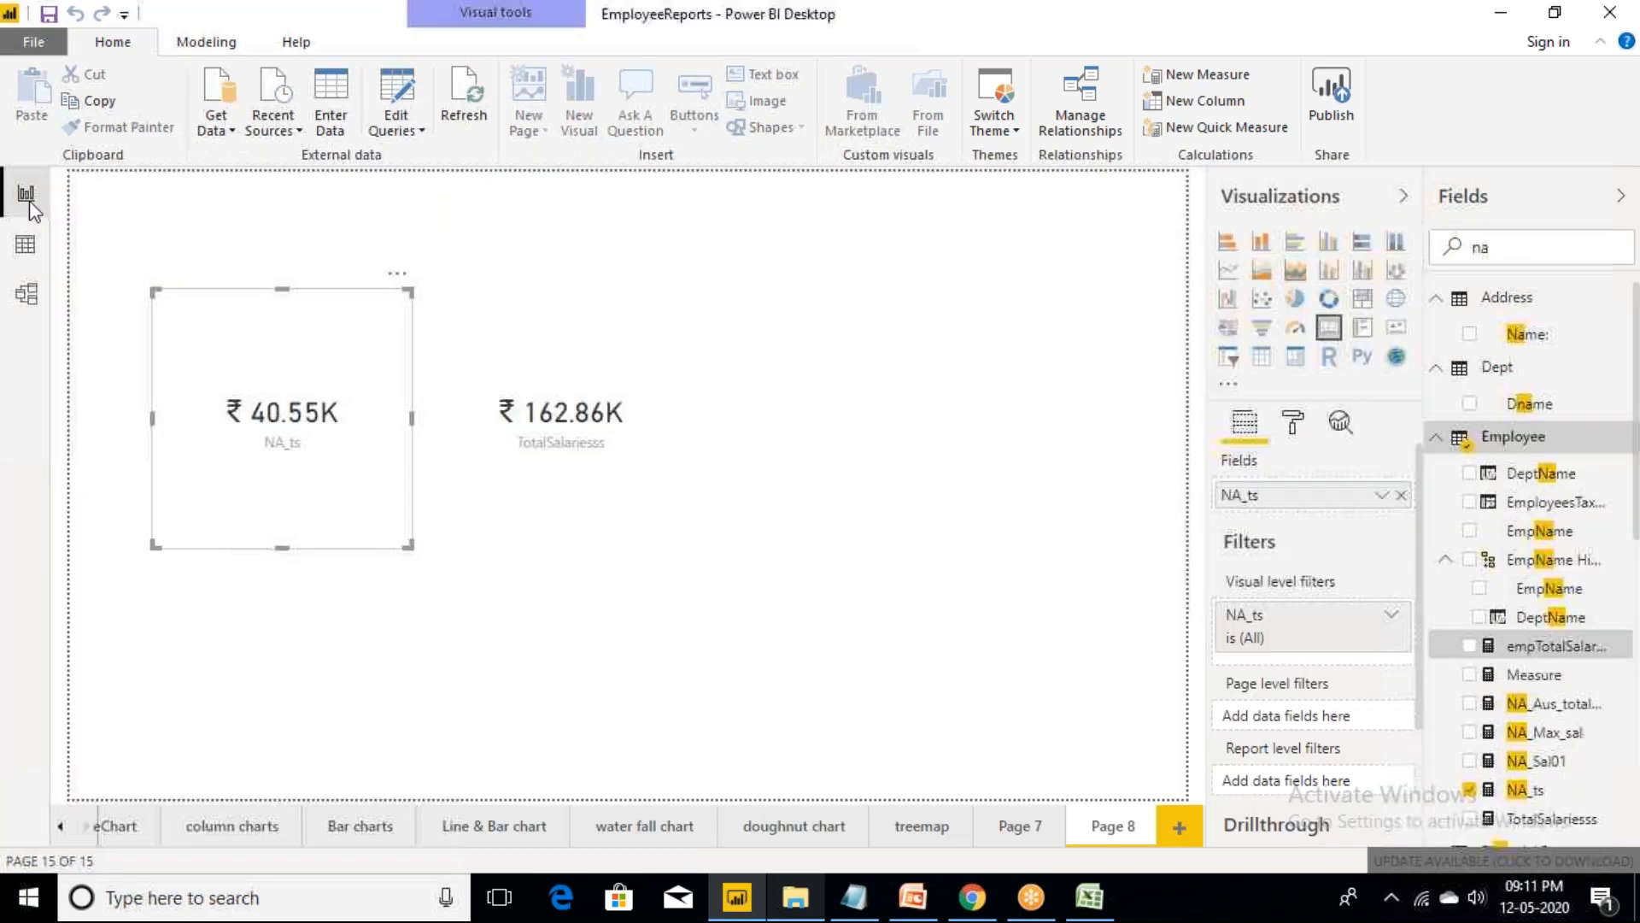
click(853, 429)
click(582, 360)
key(Delete)
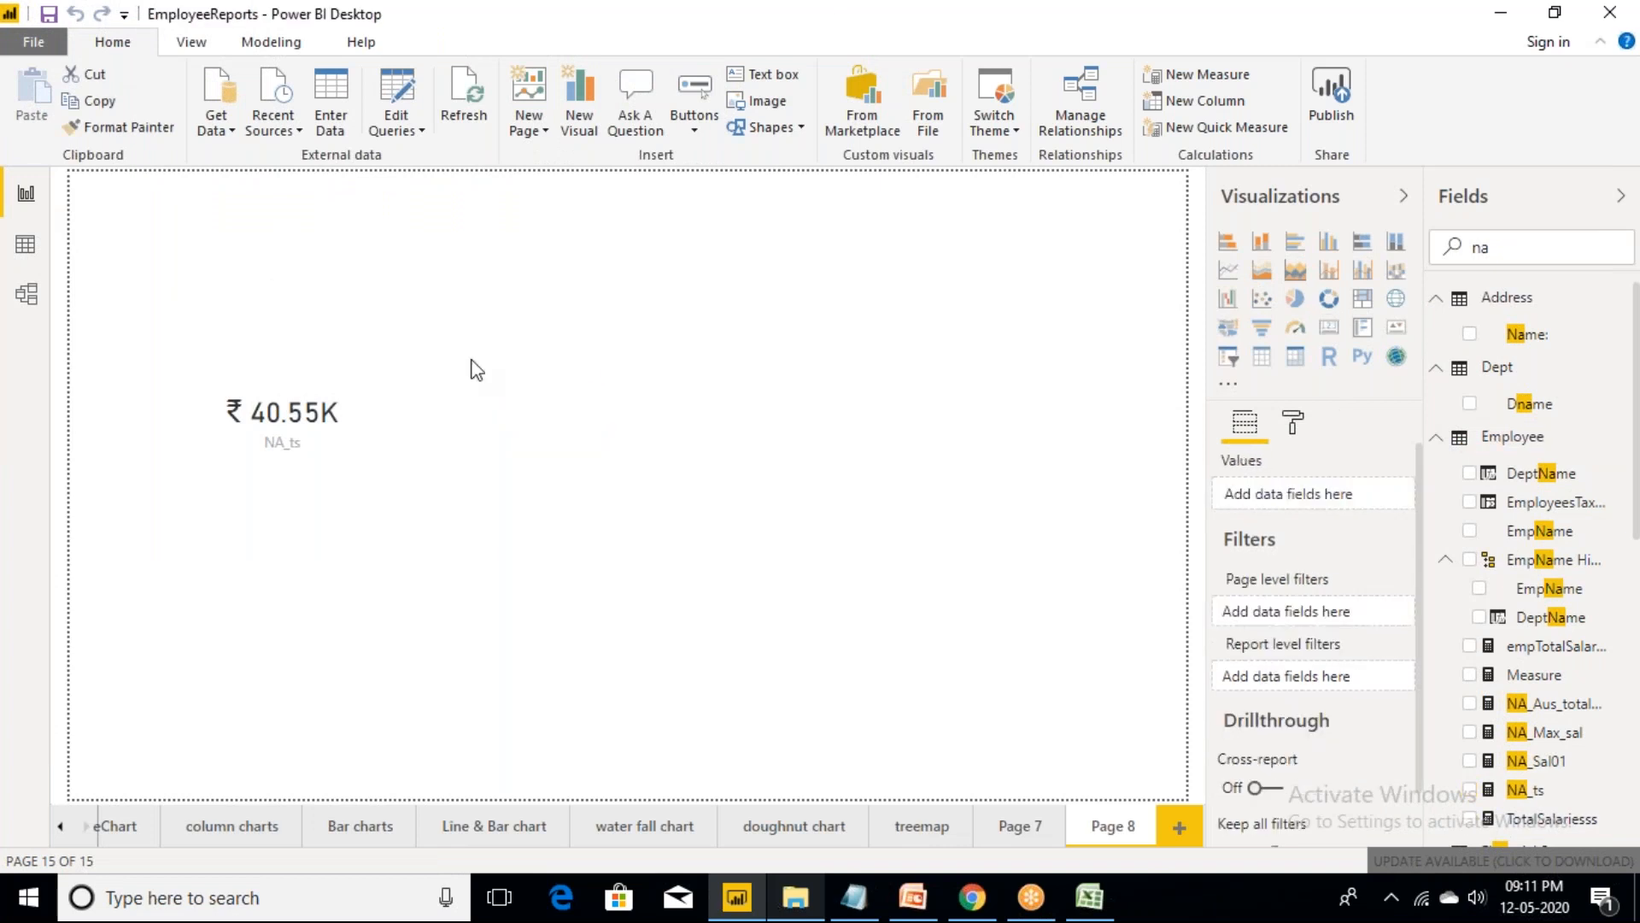
click(307, 363)
key(Delete)
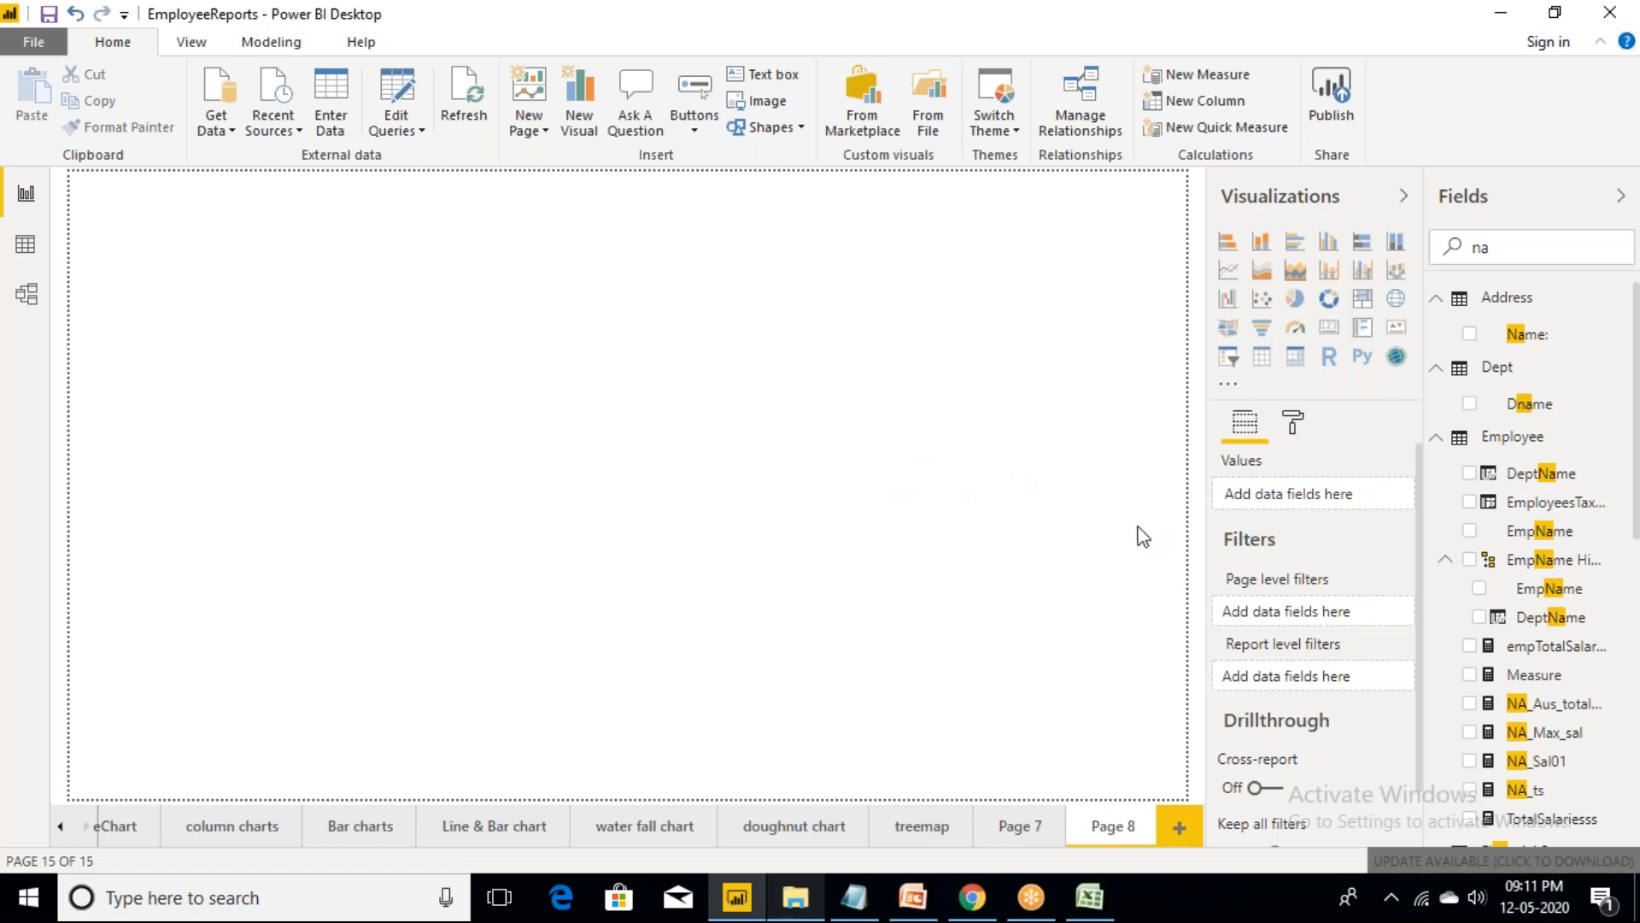
- Search the fields for "emptotal" and place the empTotalSalaries01 measure on Page 8 as a Card visual
click(1519, 250)
key(BackSpace)
key(BackSpace)
text(emptotal)
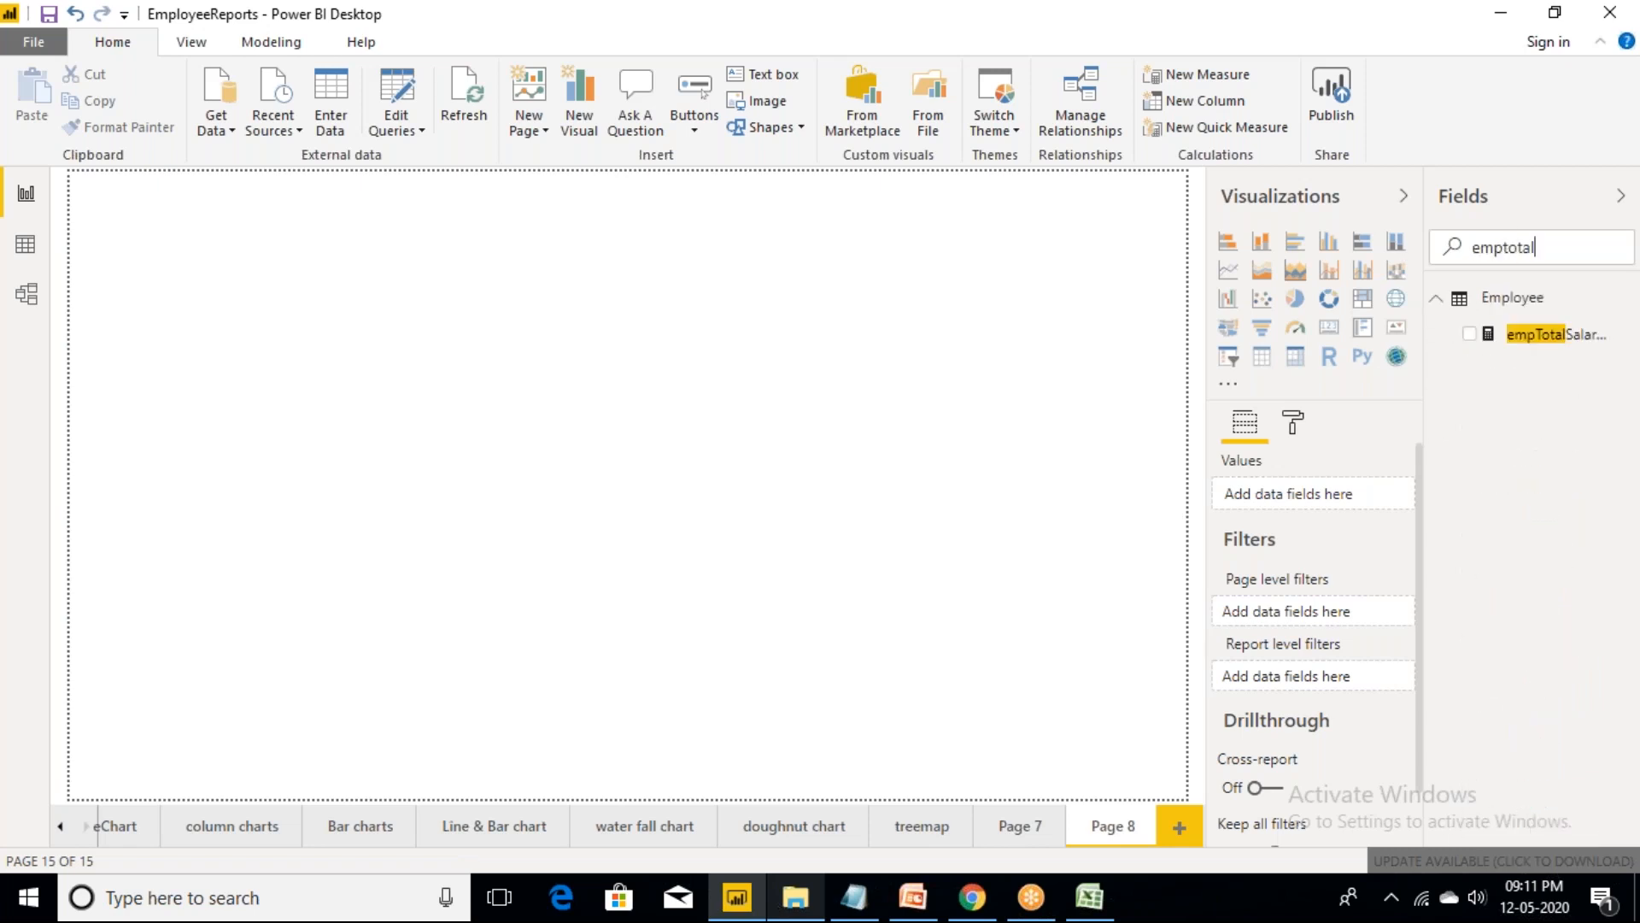
drag(1564, 337, 282, 341)
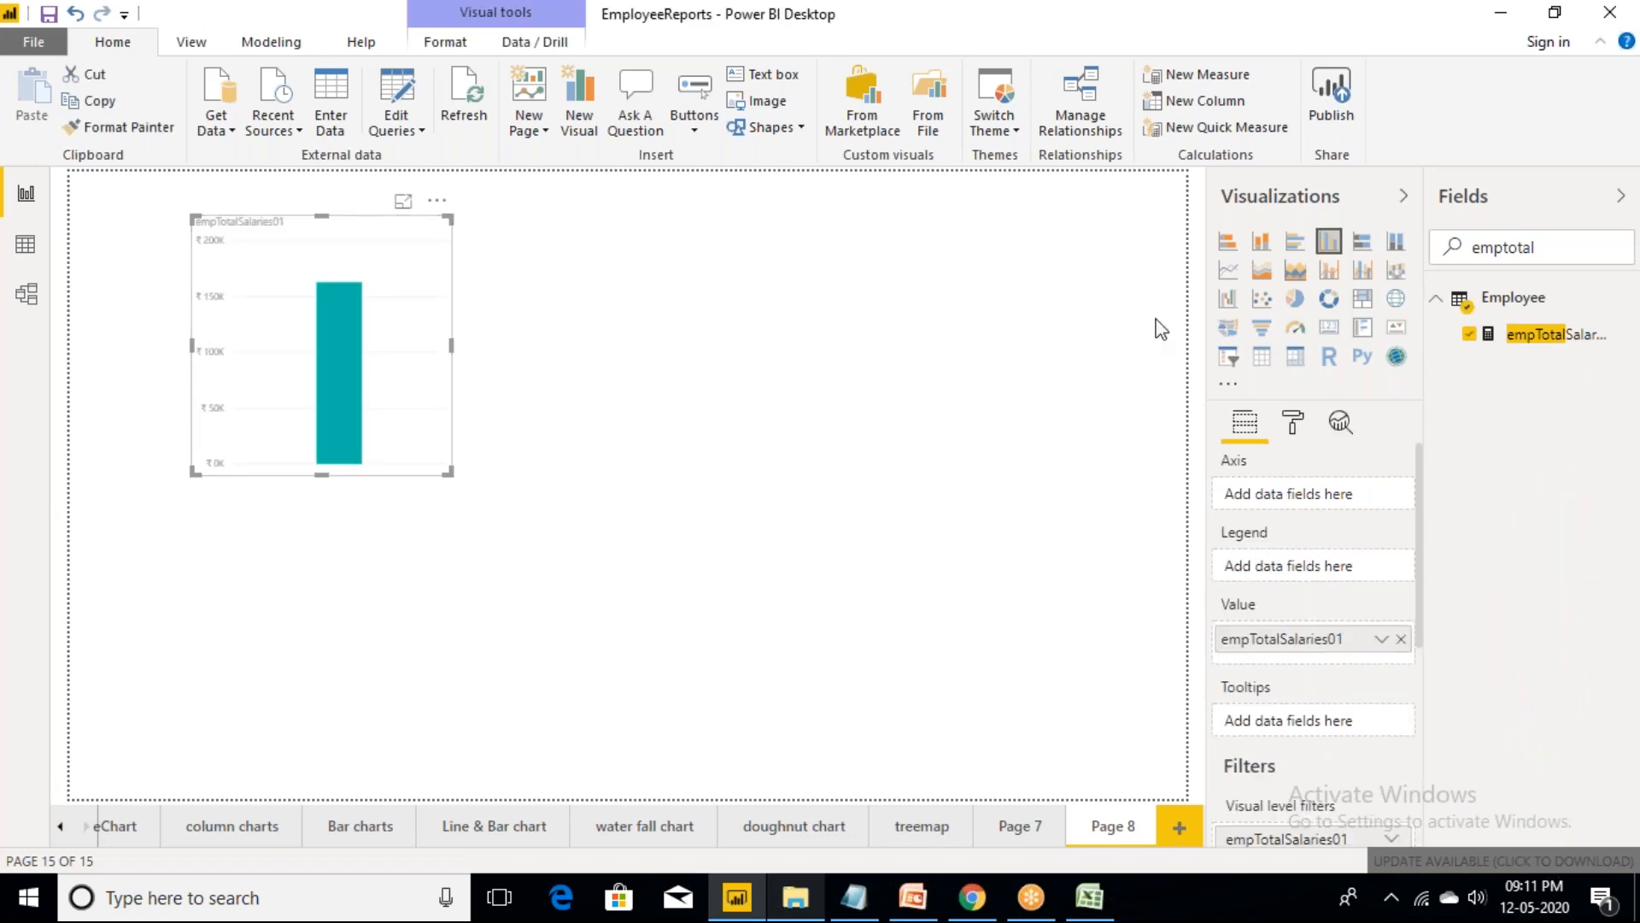
click(1335, 335)
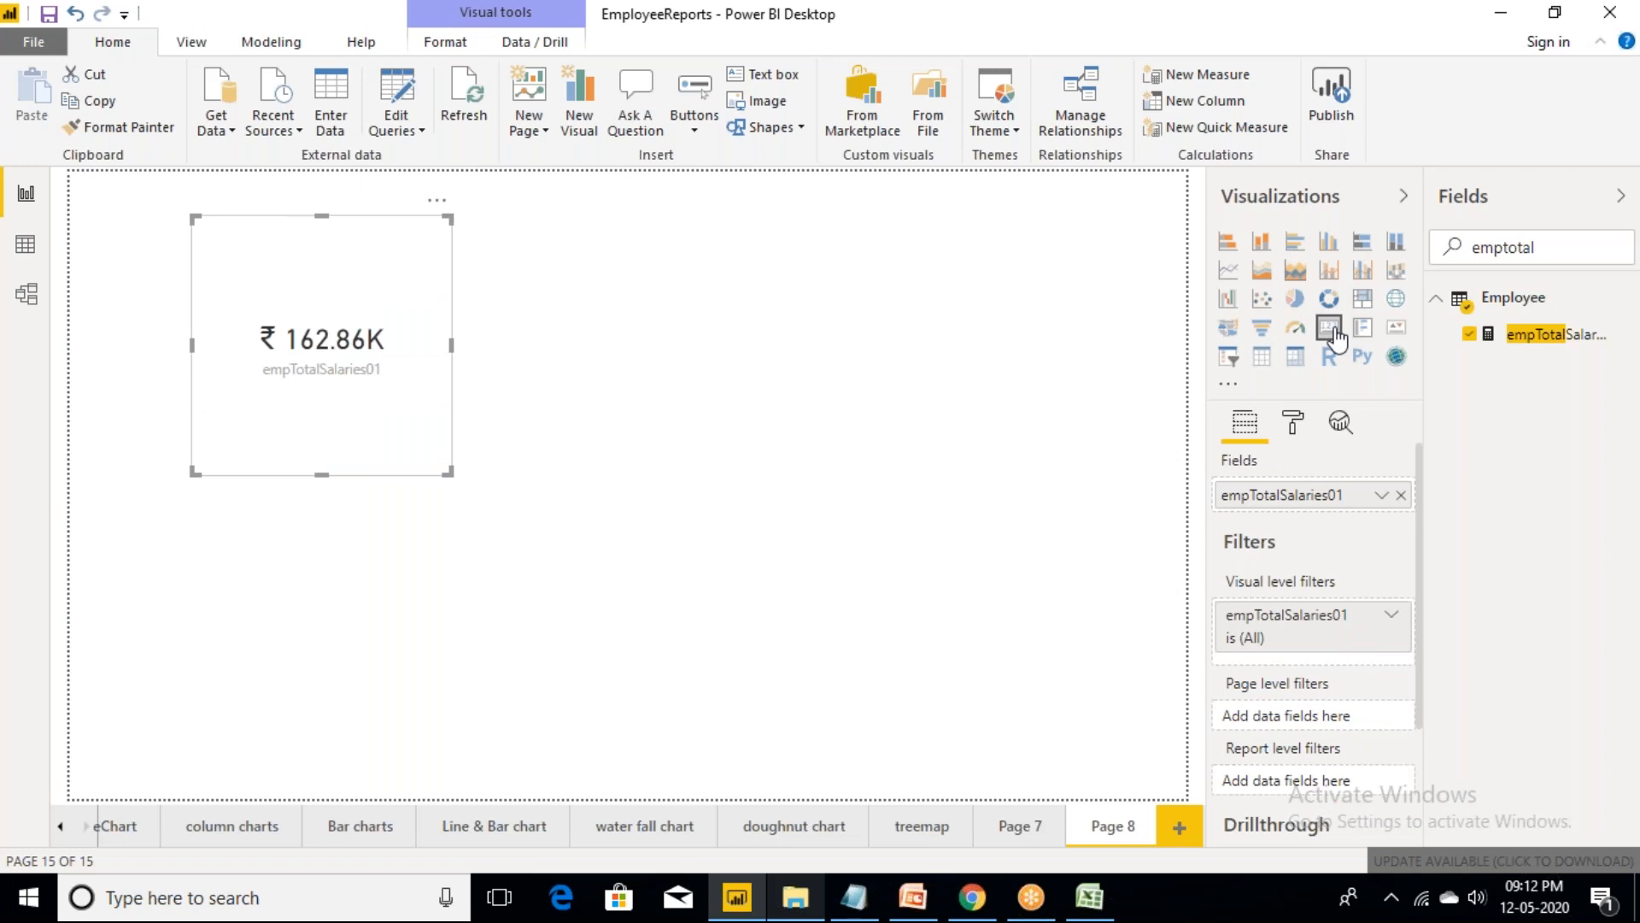
- Add a new measure to the Employee table with the formula AsiaTS001 = CALCULATE(SUM(Employee[EmpSalary]),Employee[Continent]="asia")
click(27, 246)
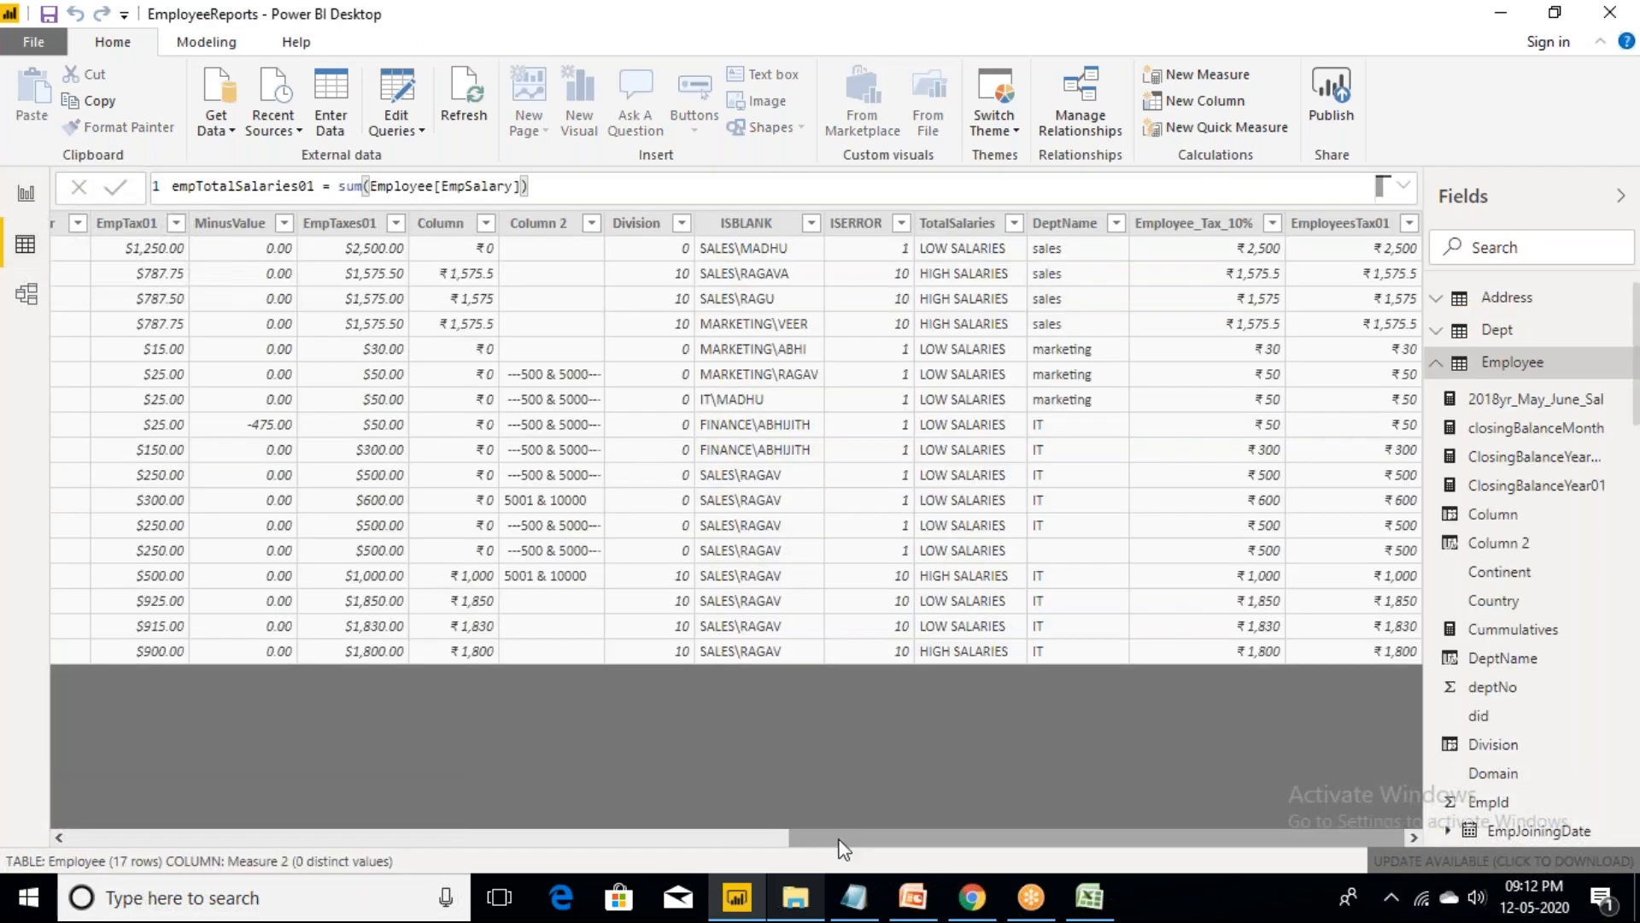
scroll(256, 807, left, 10)
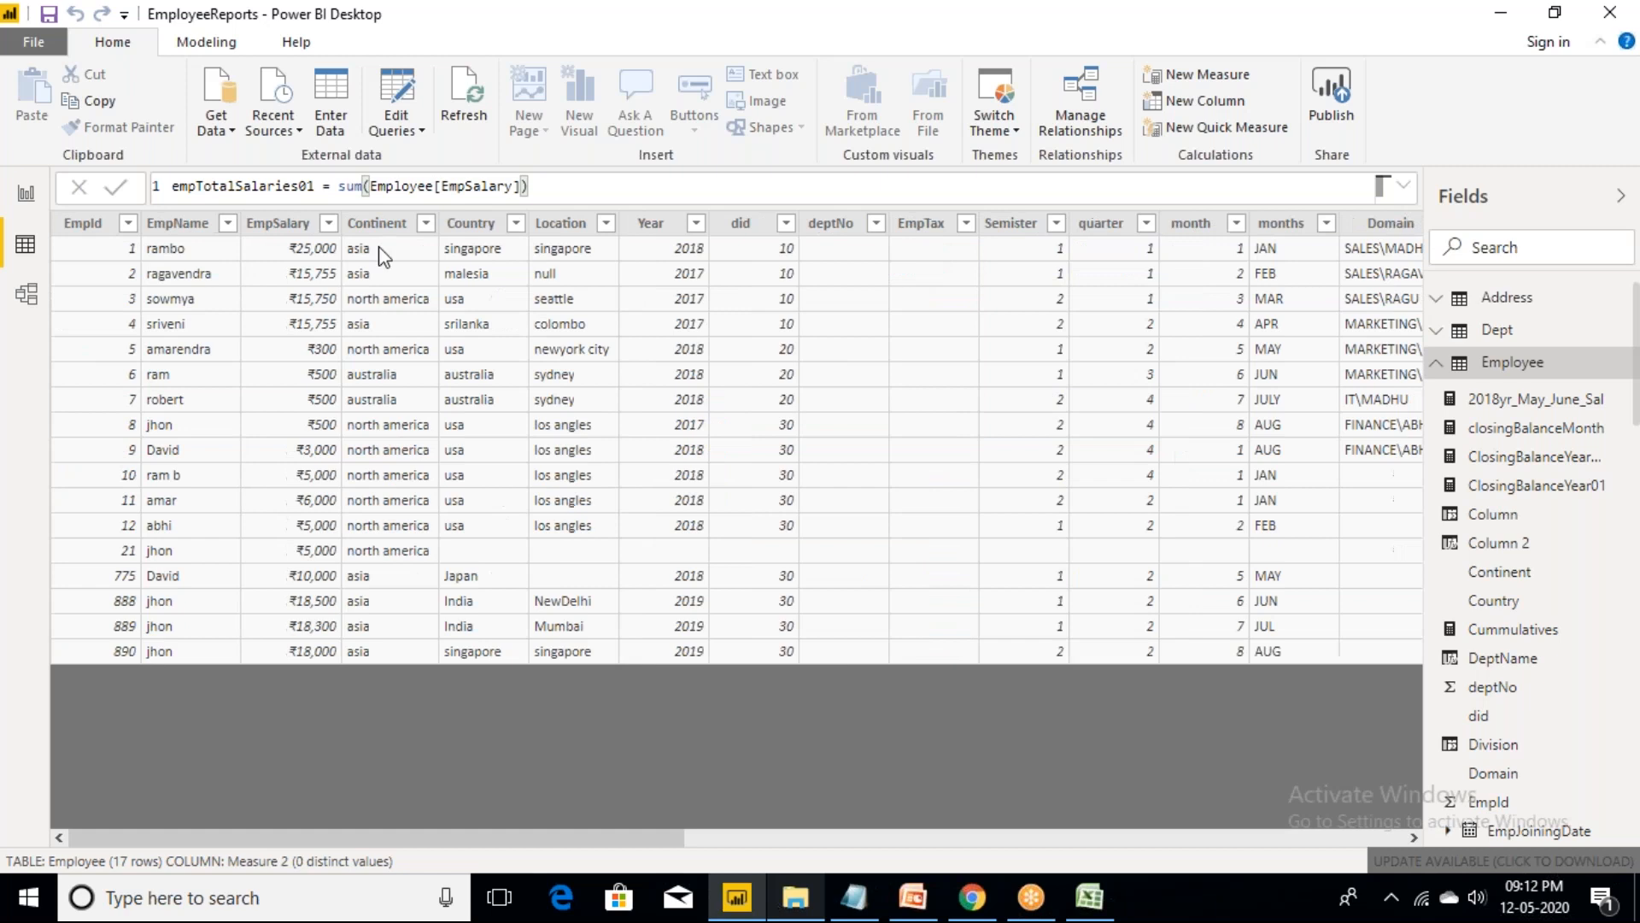
click(379, 227)
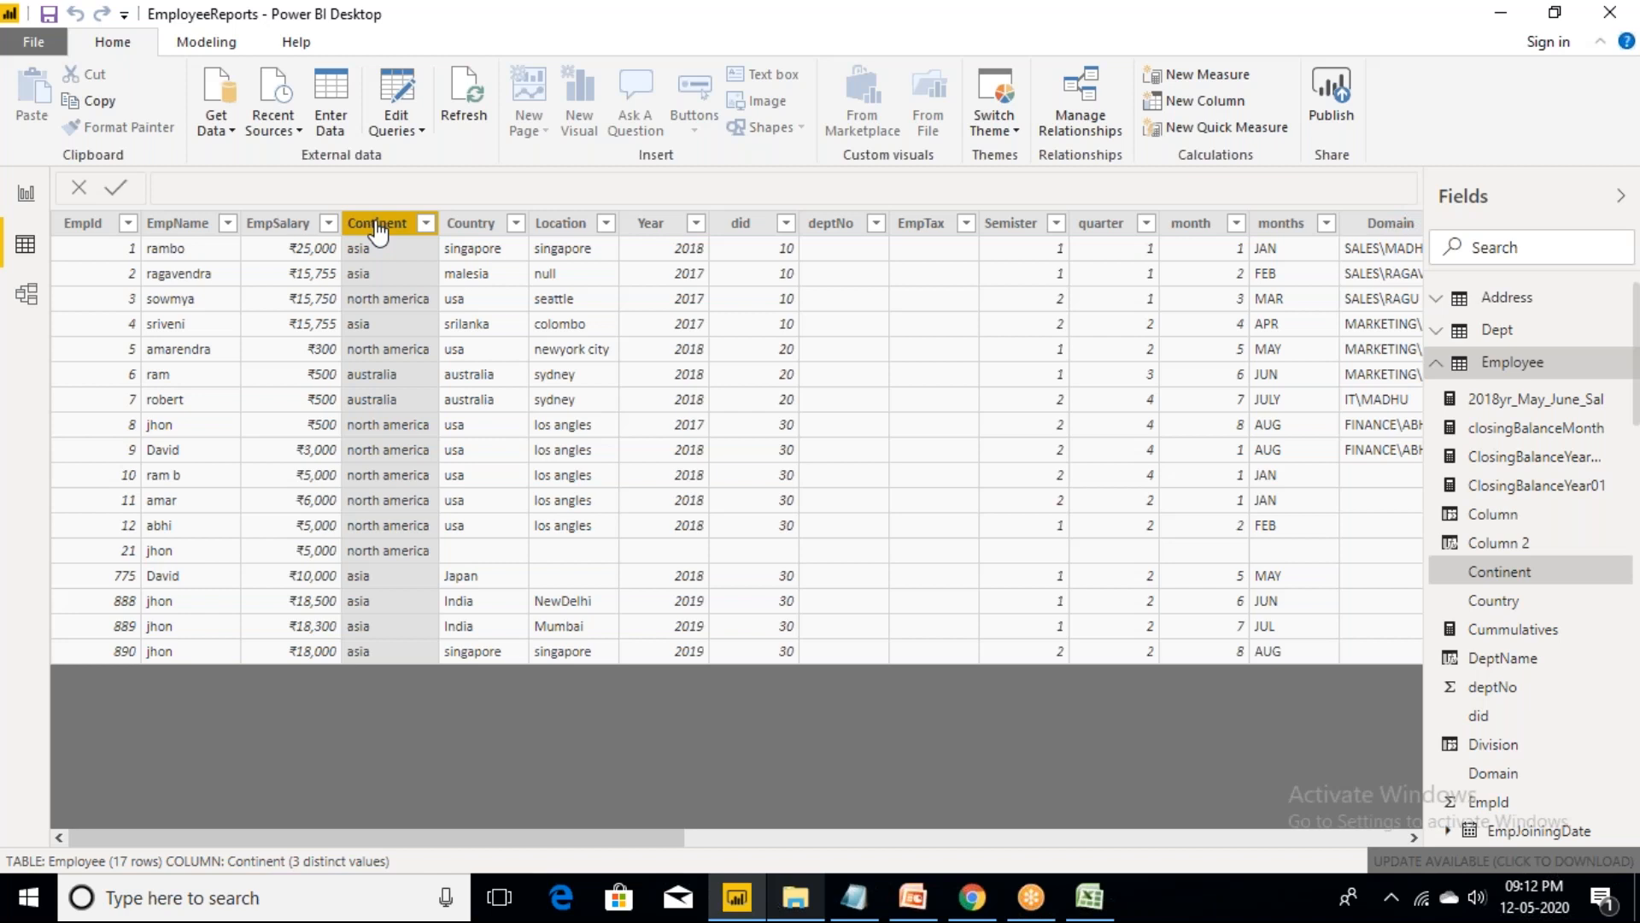
right_click(1542, 369)
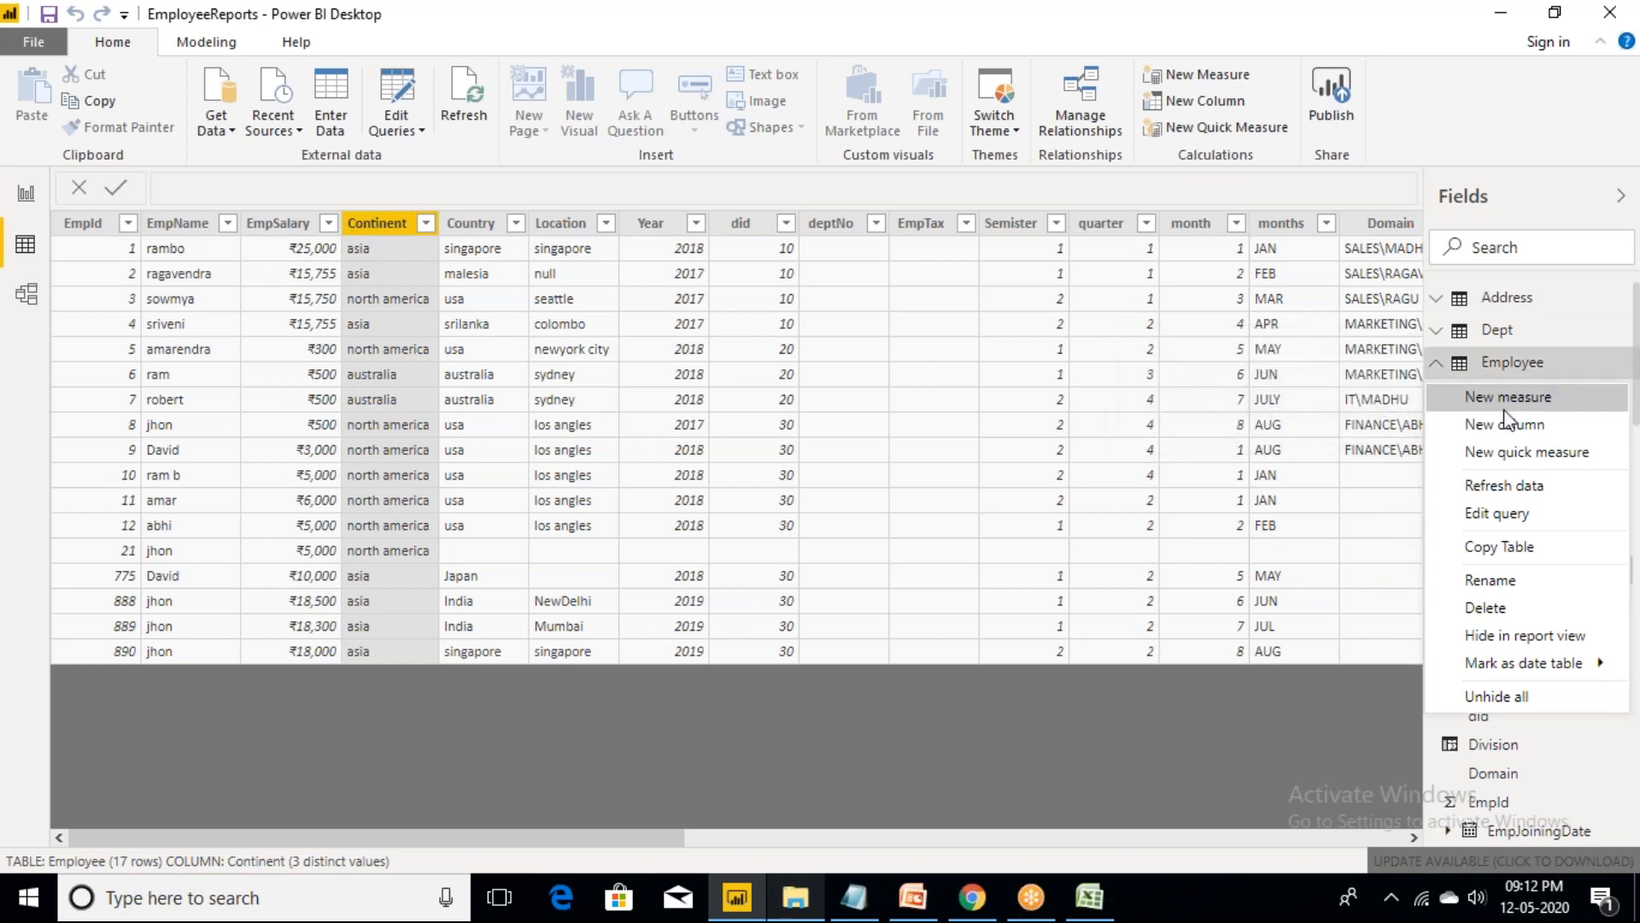
click(1506, 398)
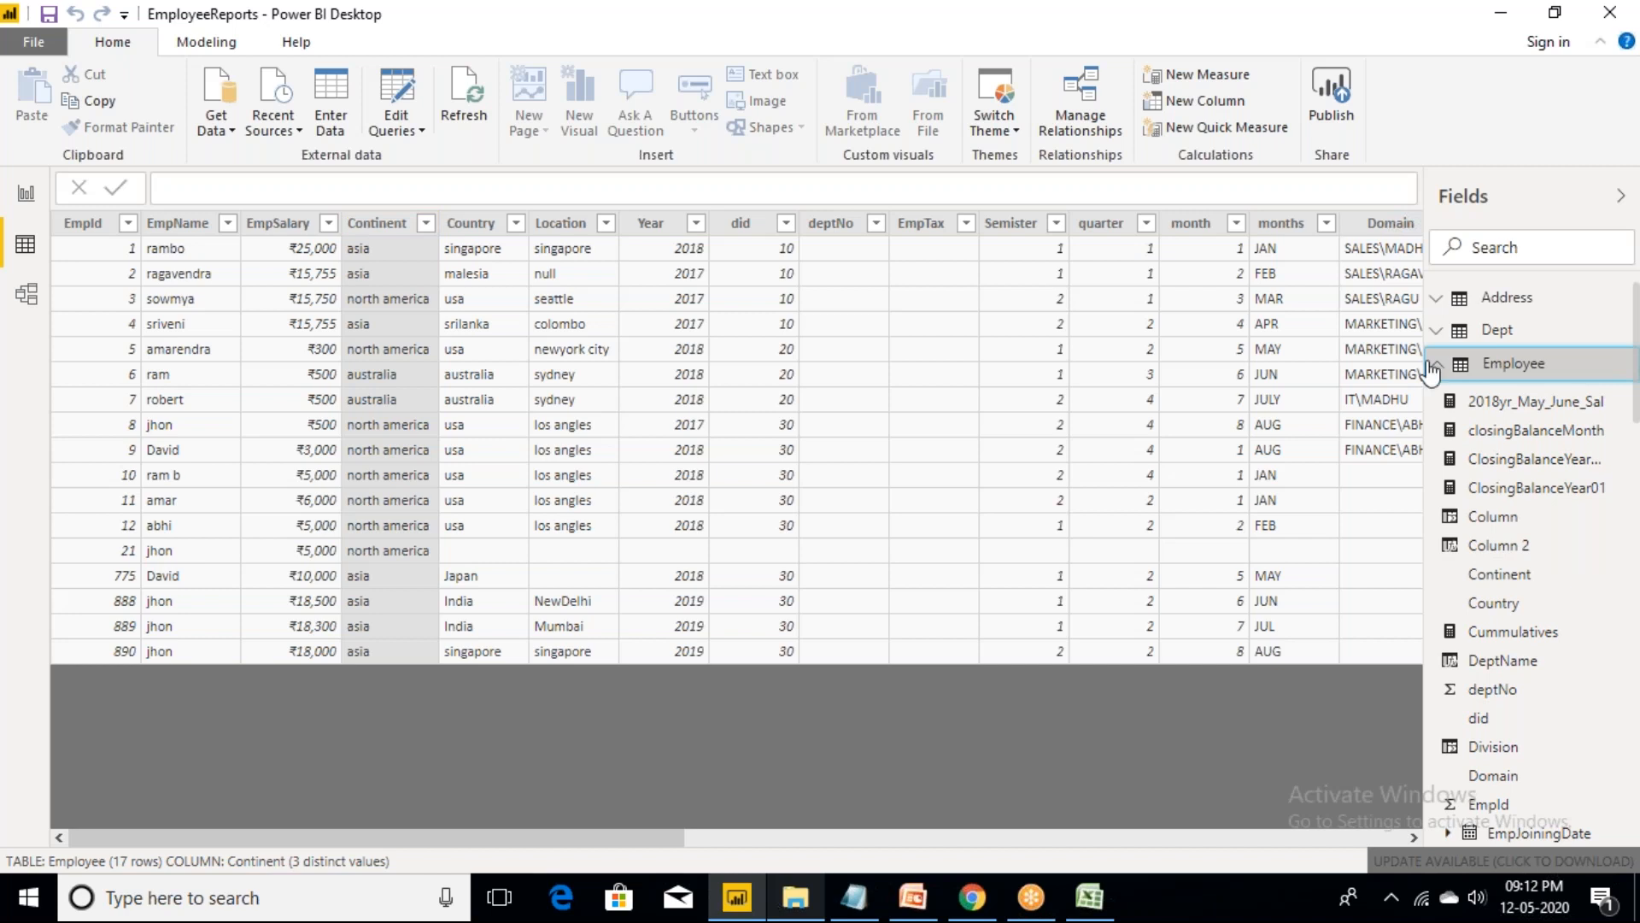
click(402, 190)
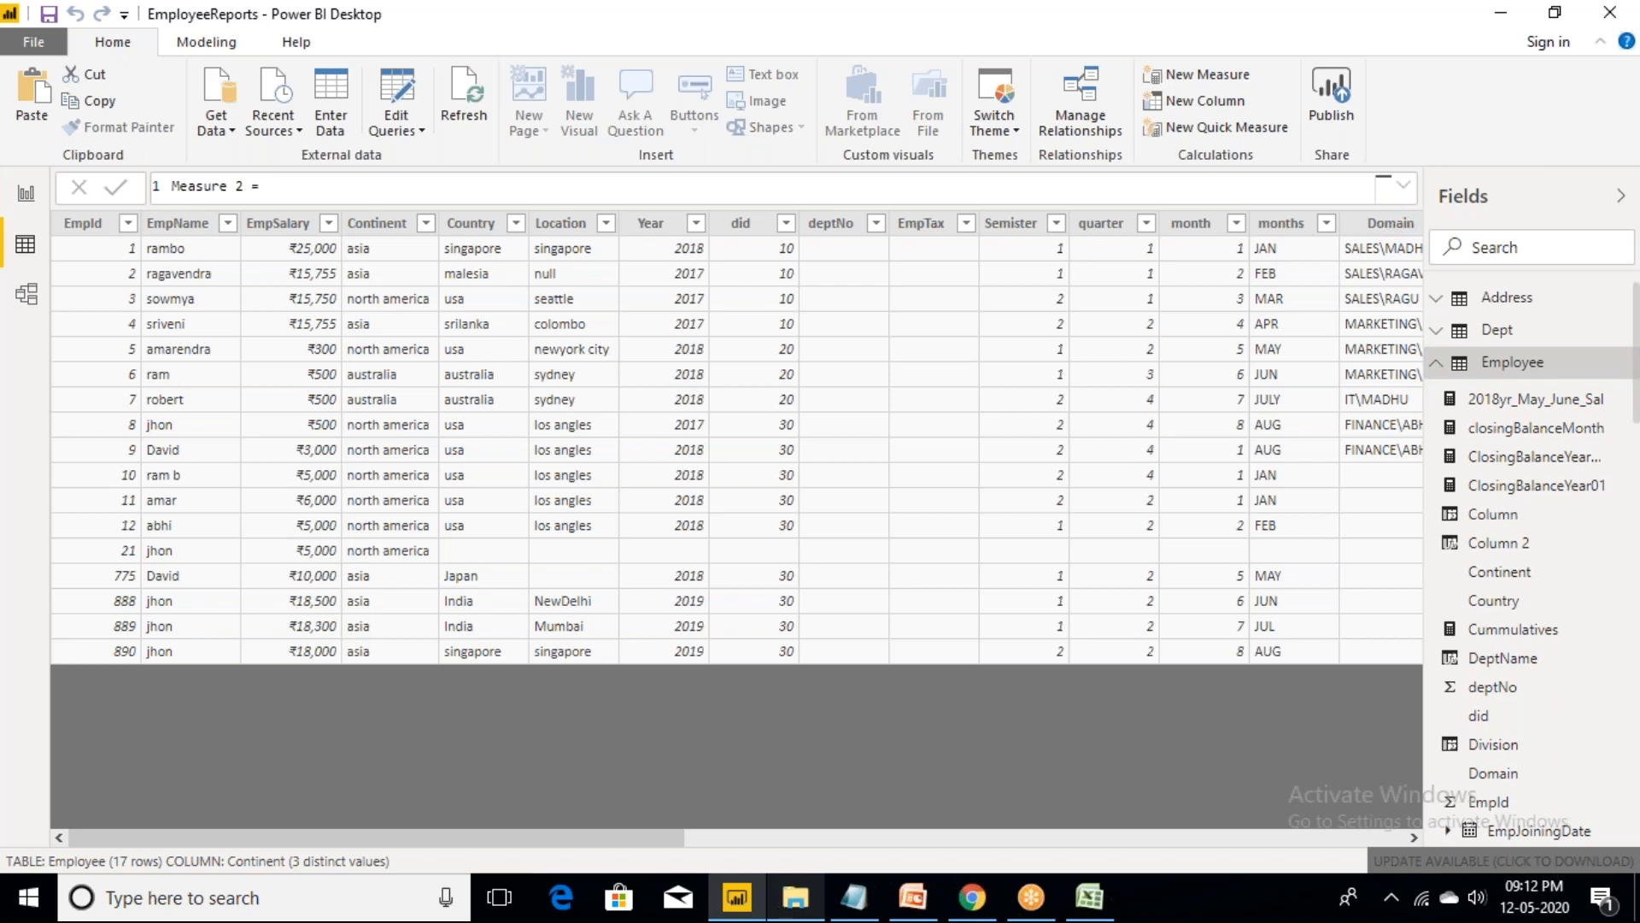
key(BackSpace)
key(BackSpace)
key(BackSpace)
key(BackSpace)
key(BackSpace)
key(BackSpace)
key(BackSpace)
key(BackSpace)
key(BackSpace)
key(BackSpace)
key(BackSpace)
text(Asi)
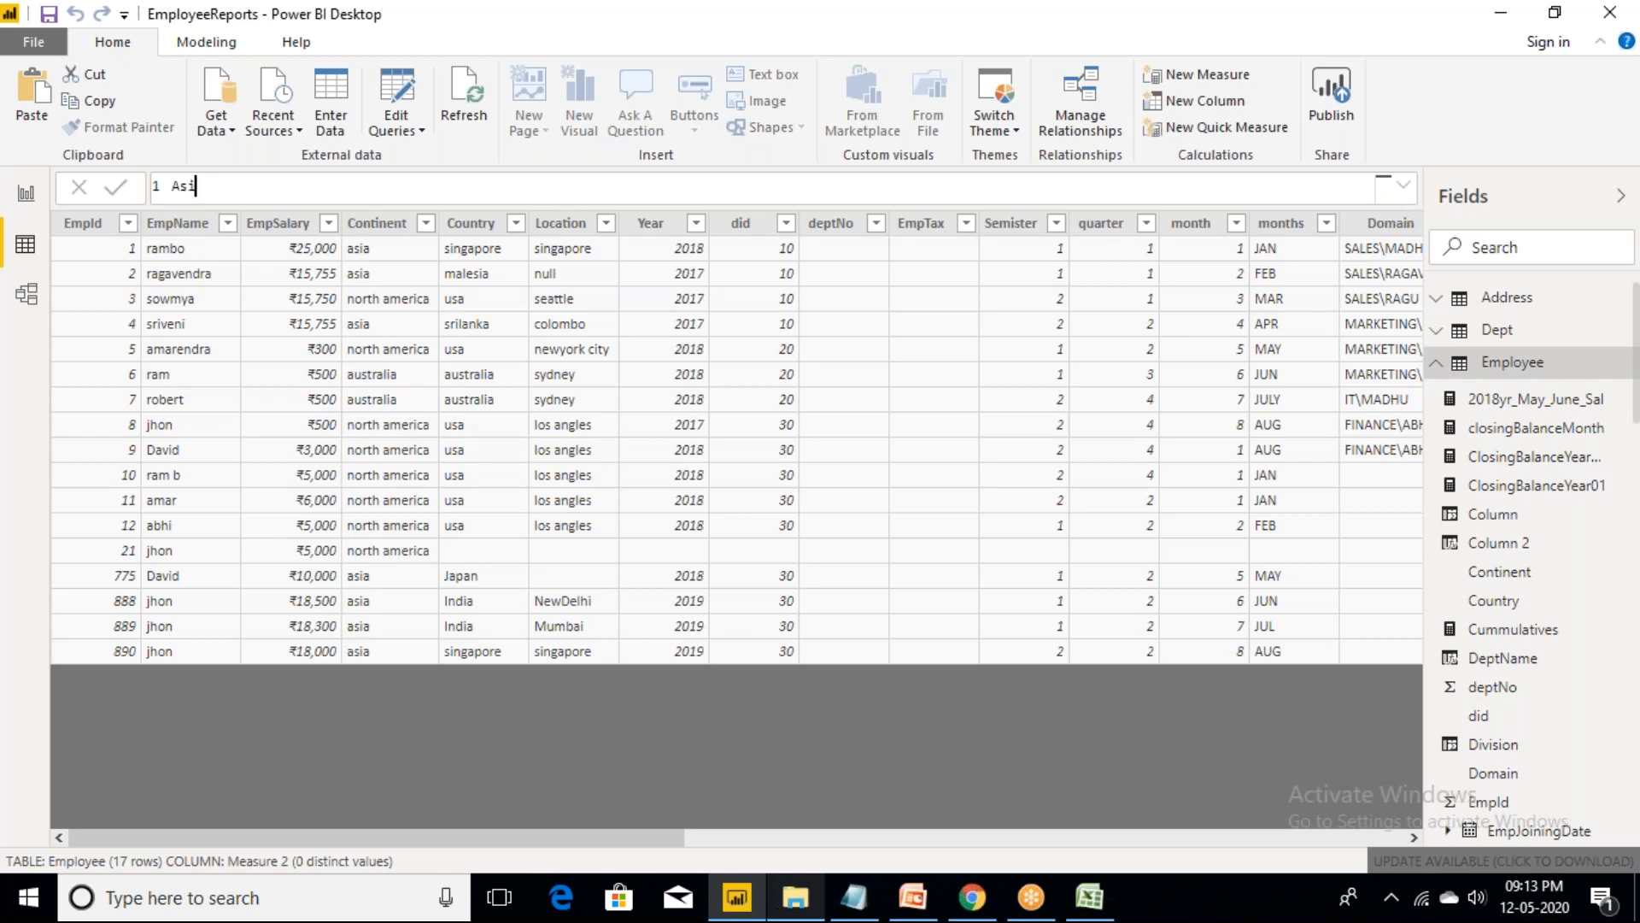
text(aTS001 = CALCULATE()
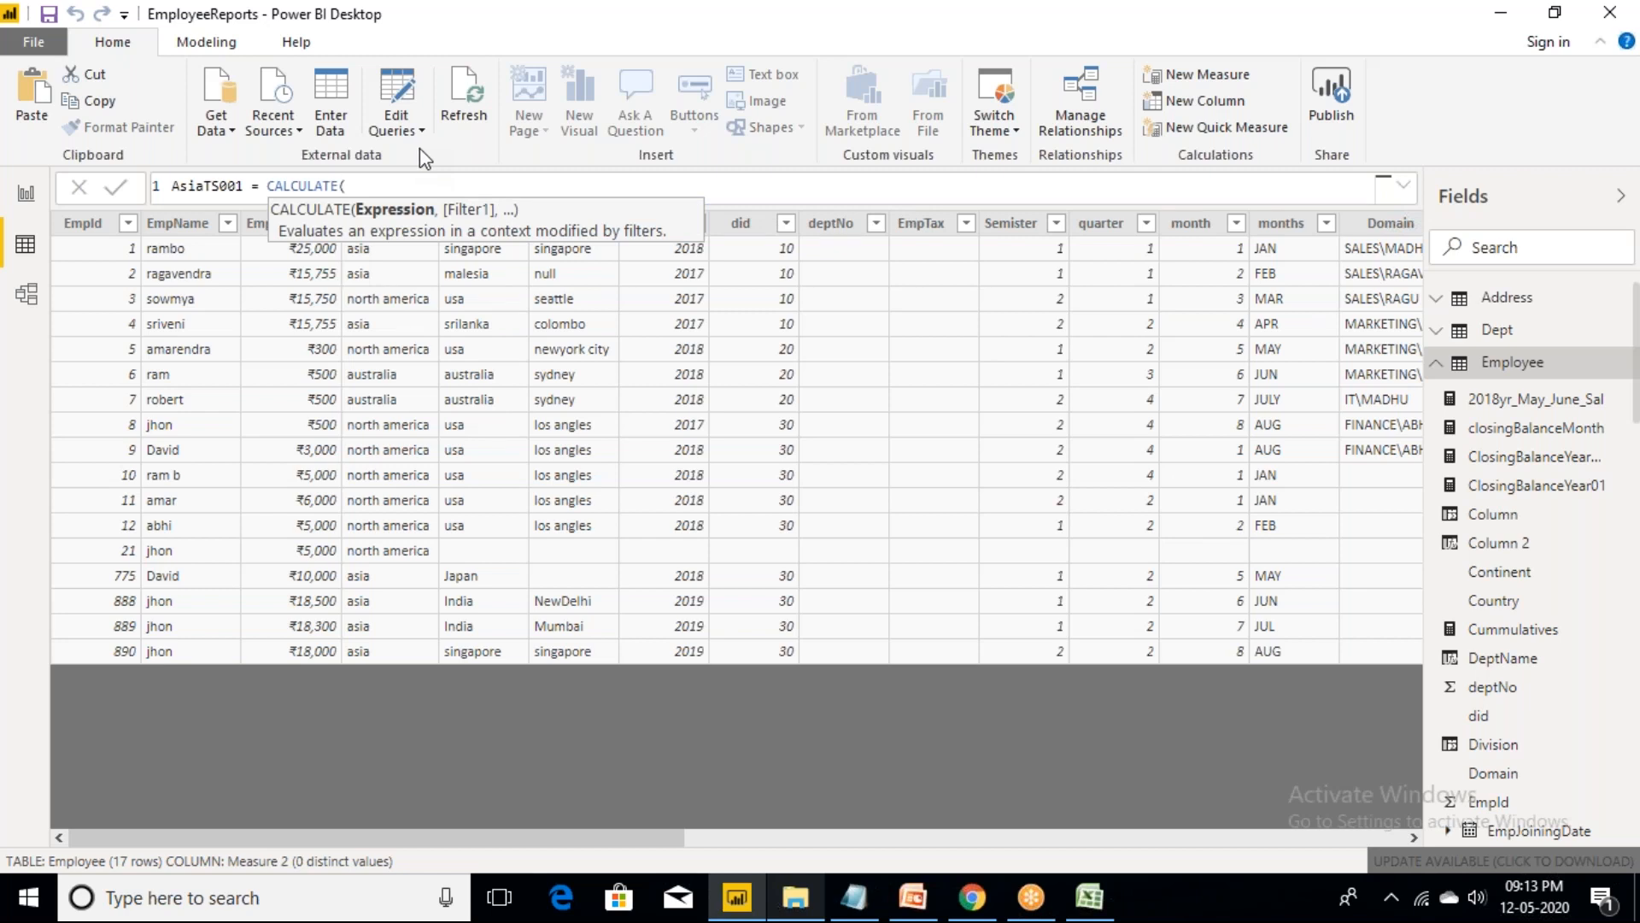
text(SUM)
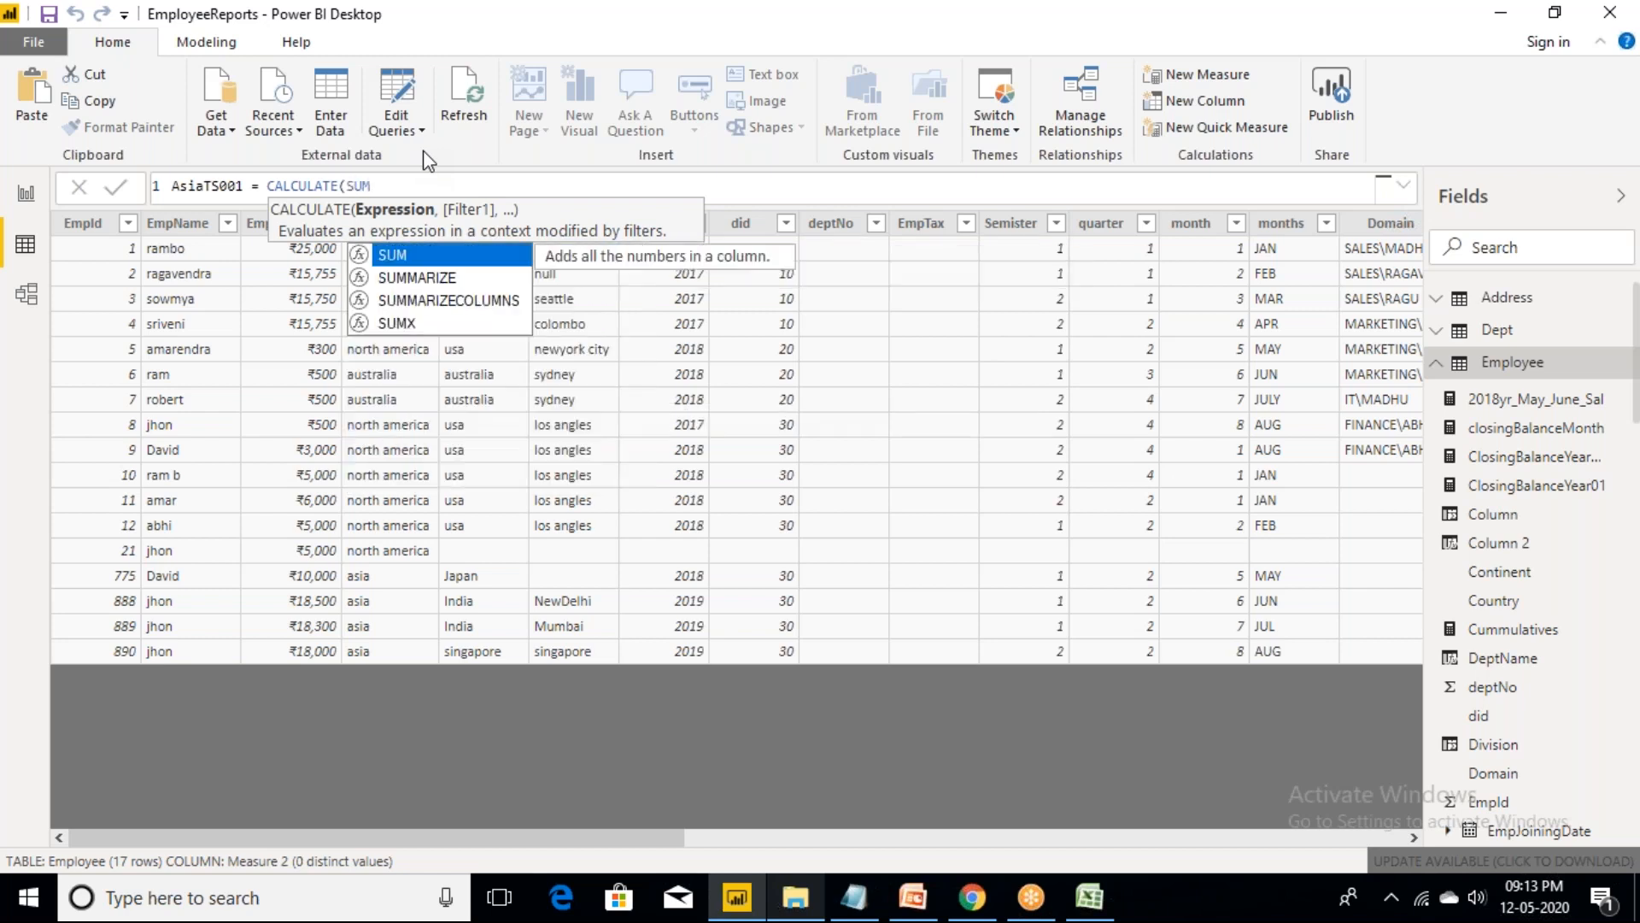
text(()
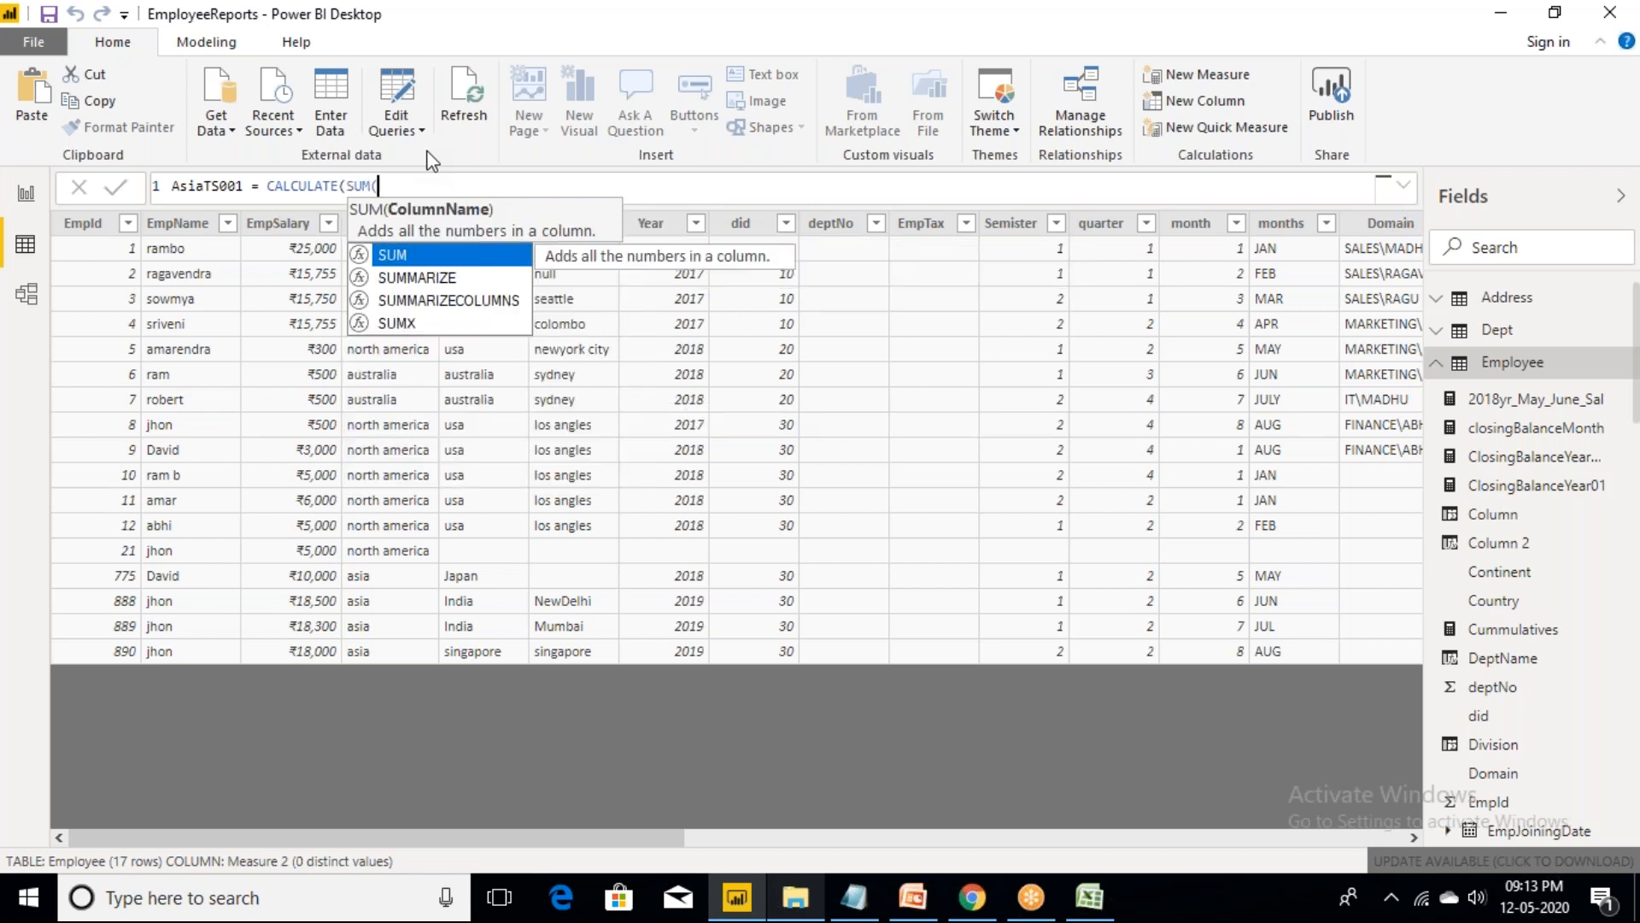
text(EMPS)
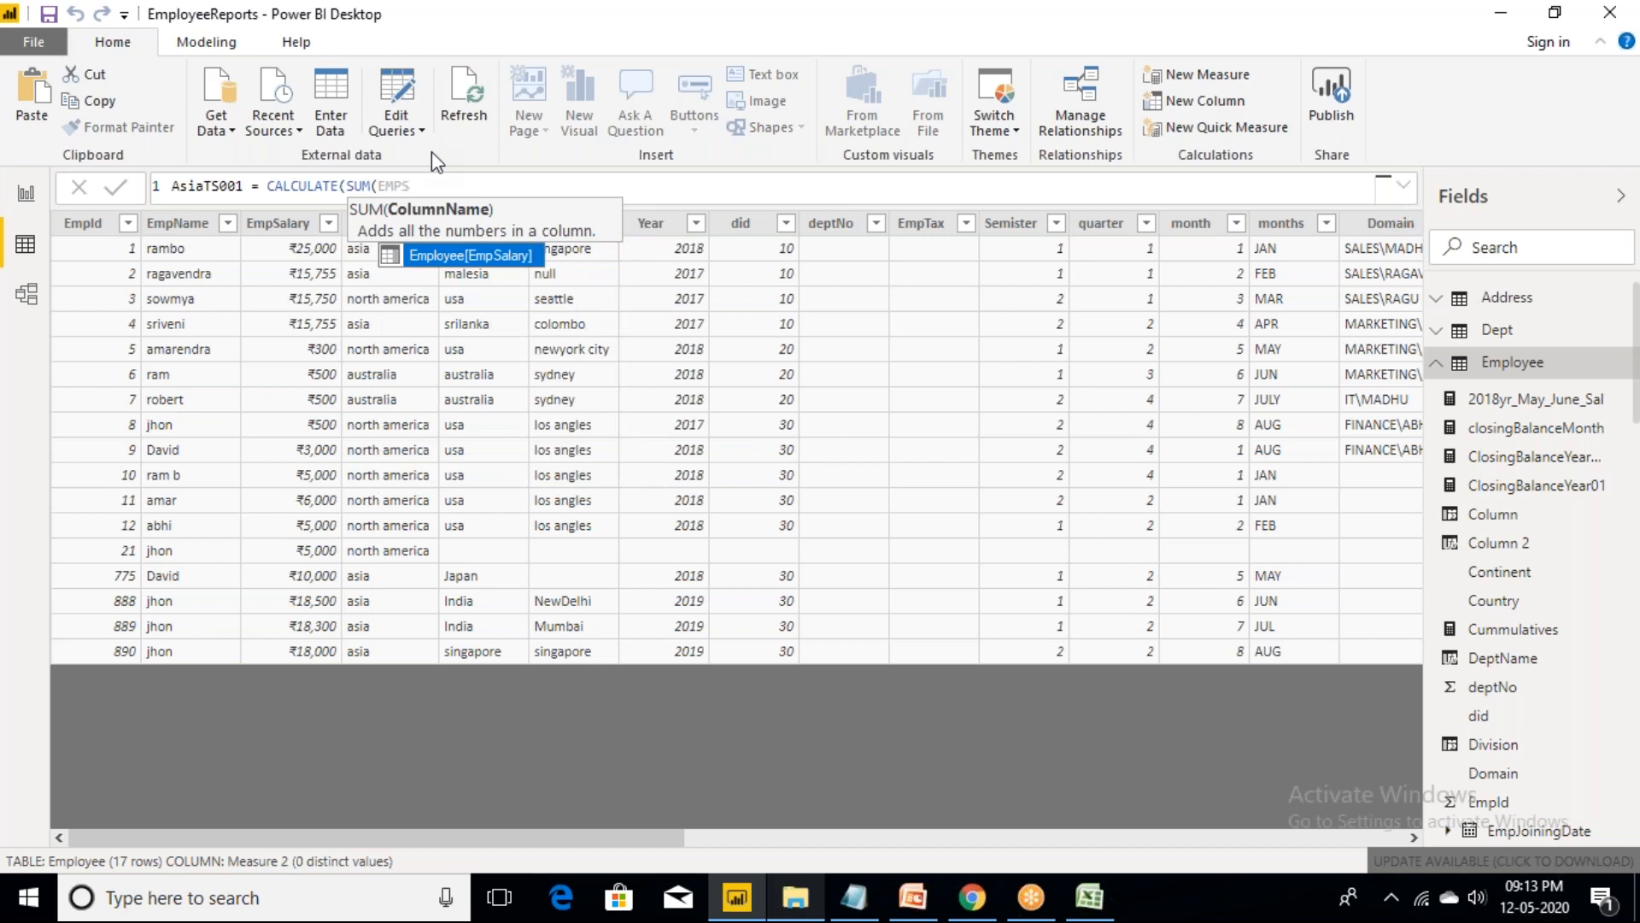
key(Tab)
text(),)
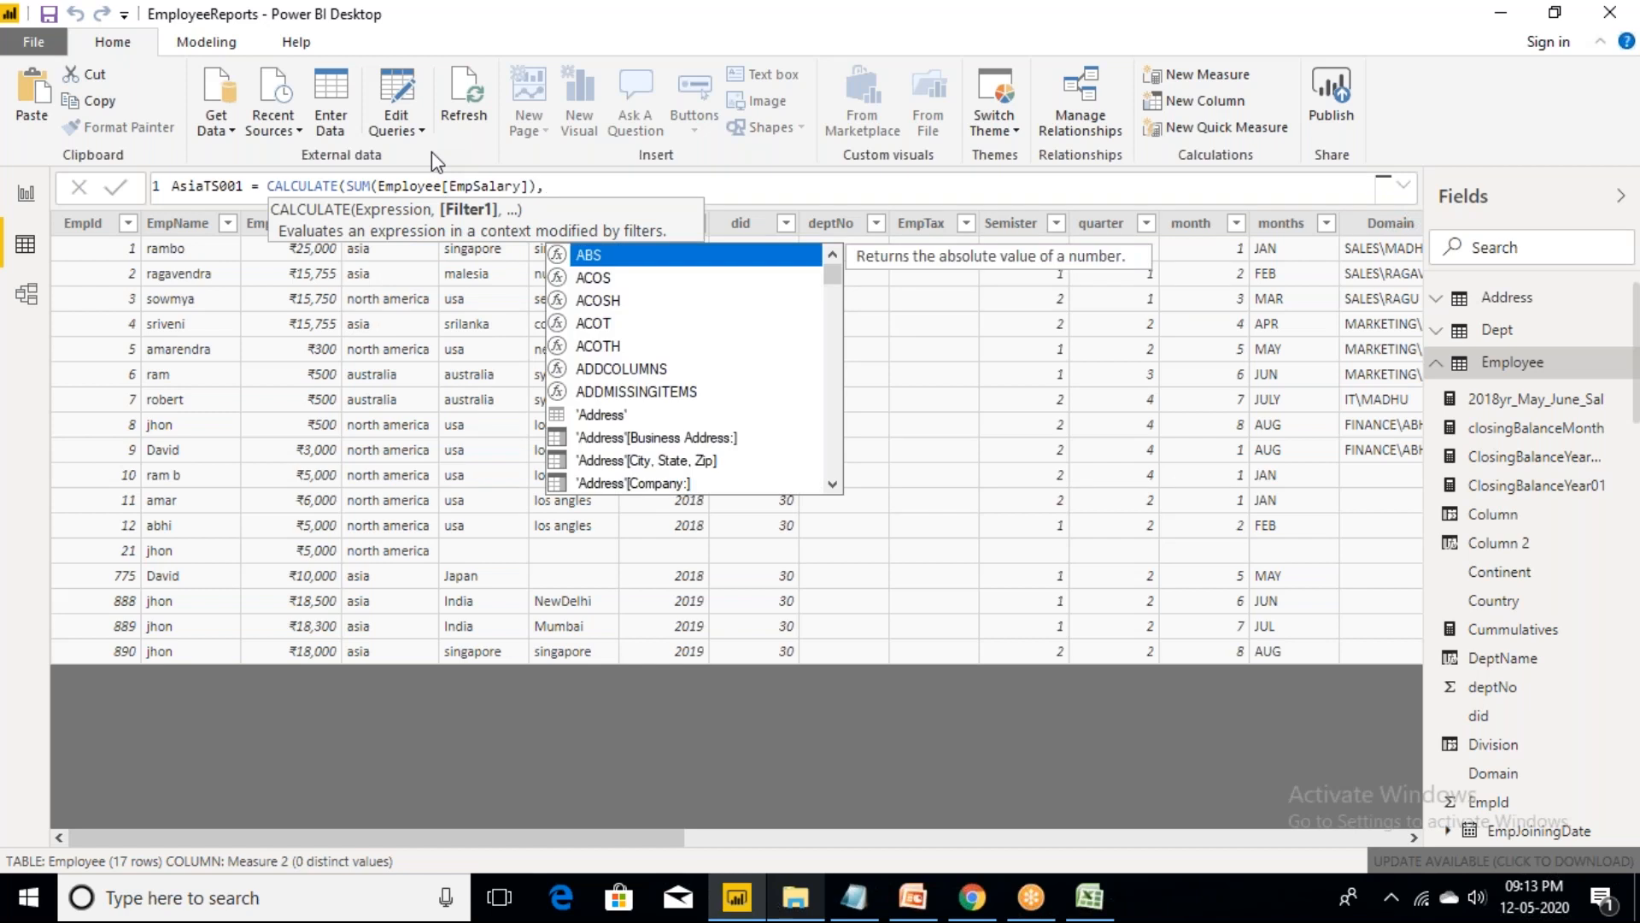
text(CONT)
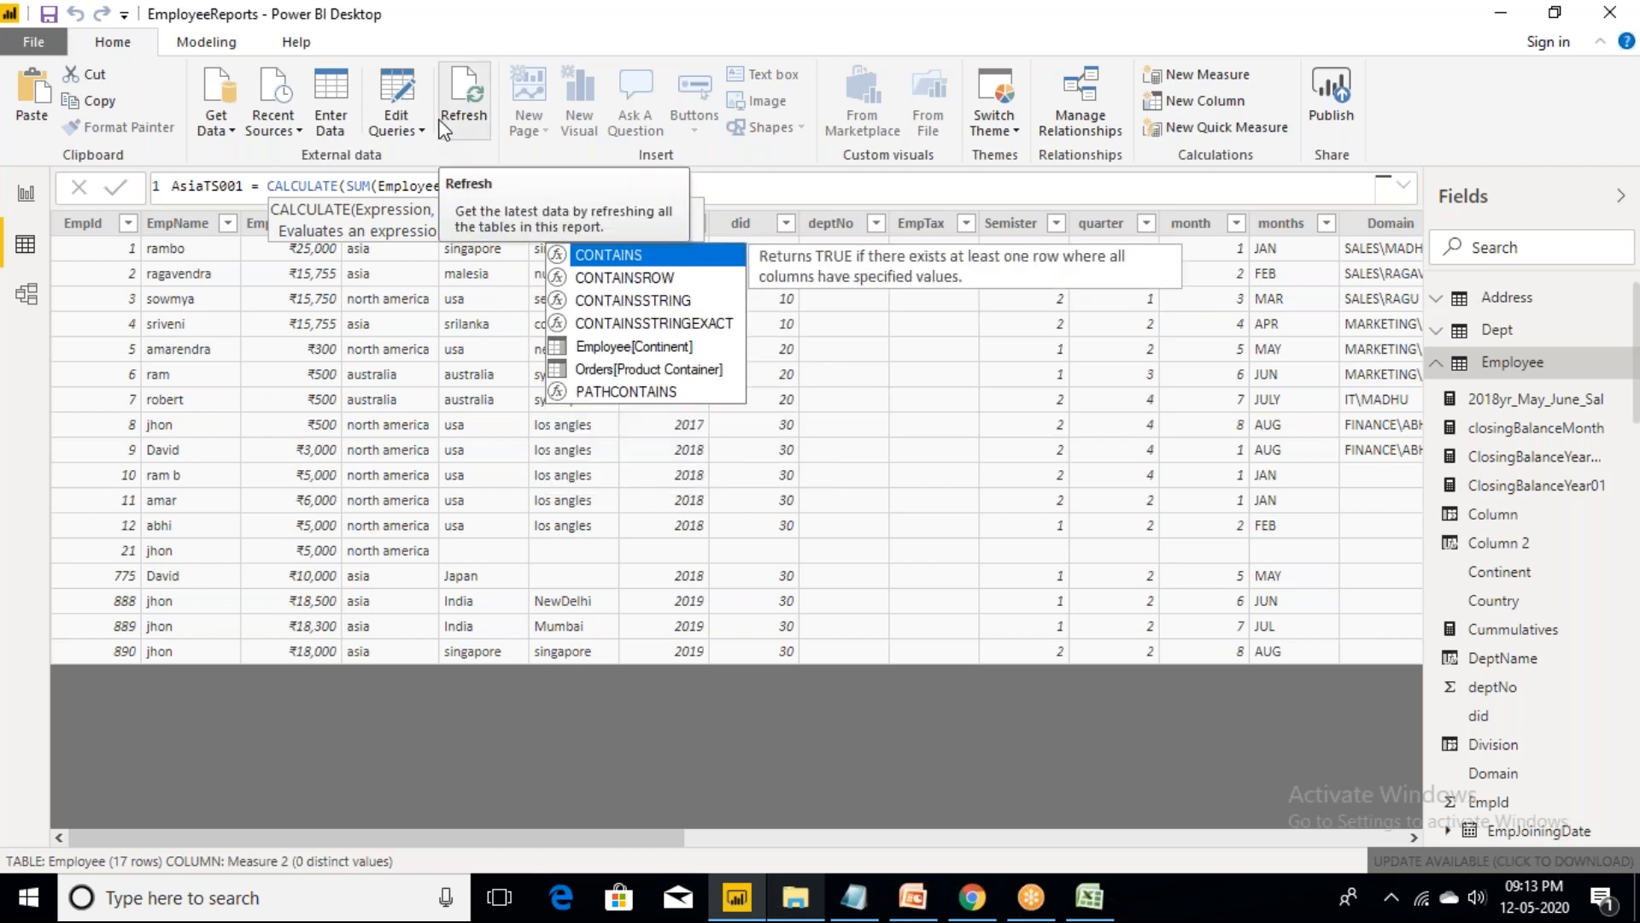
key(Down)
key(Down)
key(Down)
key(Down)
key(Tab)
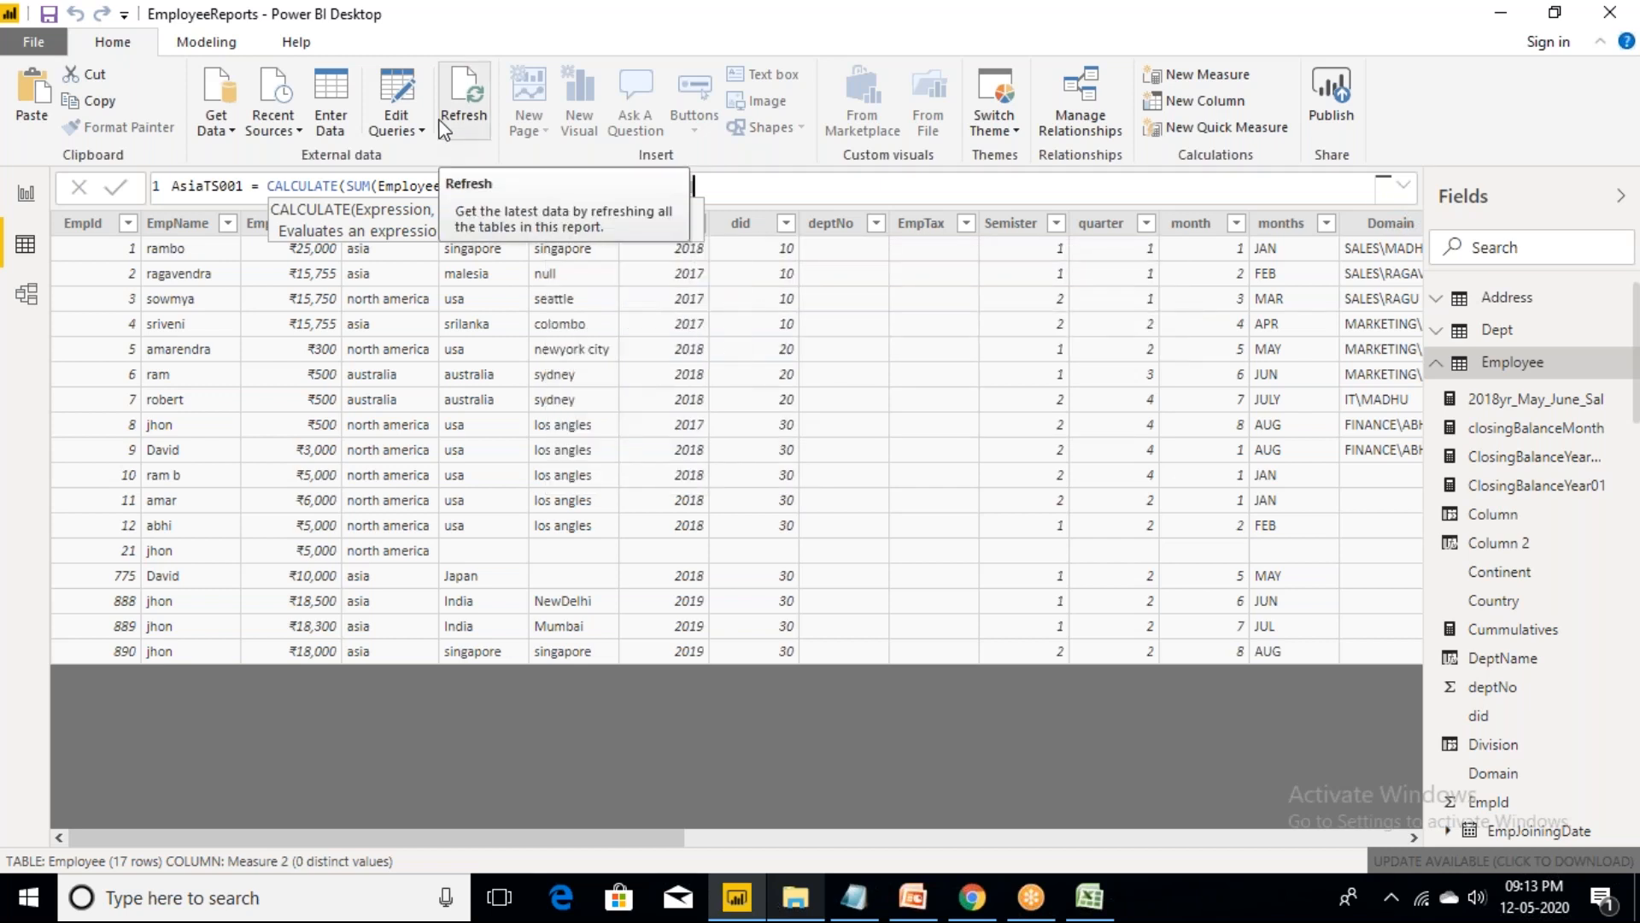
text(="A)
key(BackSpace)
text(asia"))
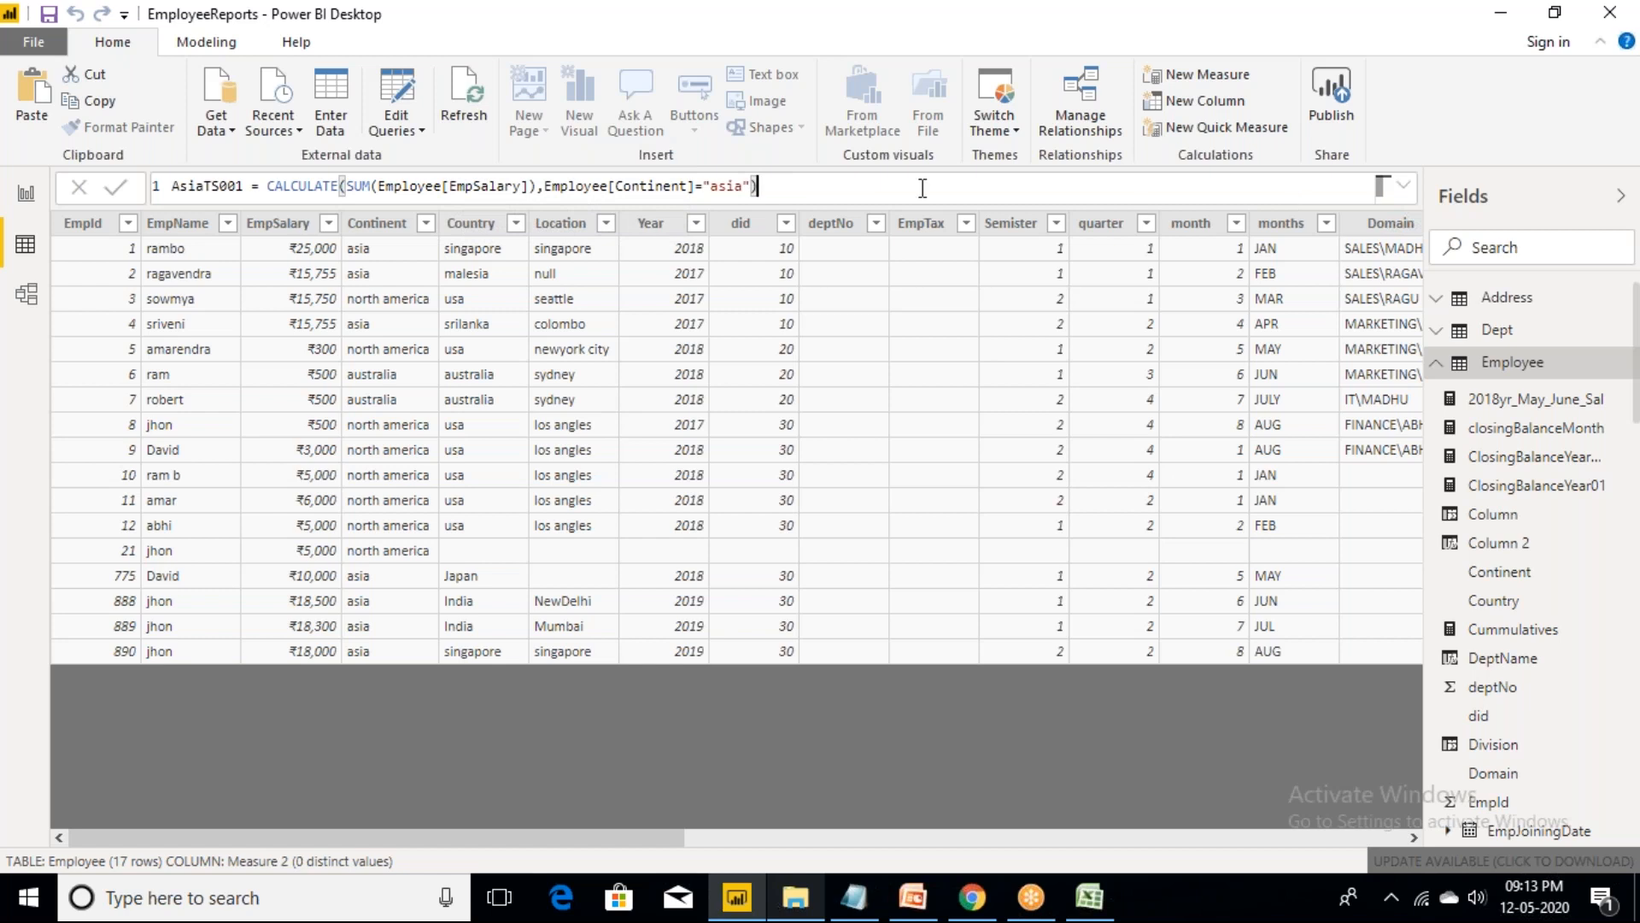
key(Return)
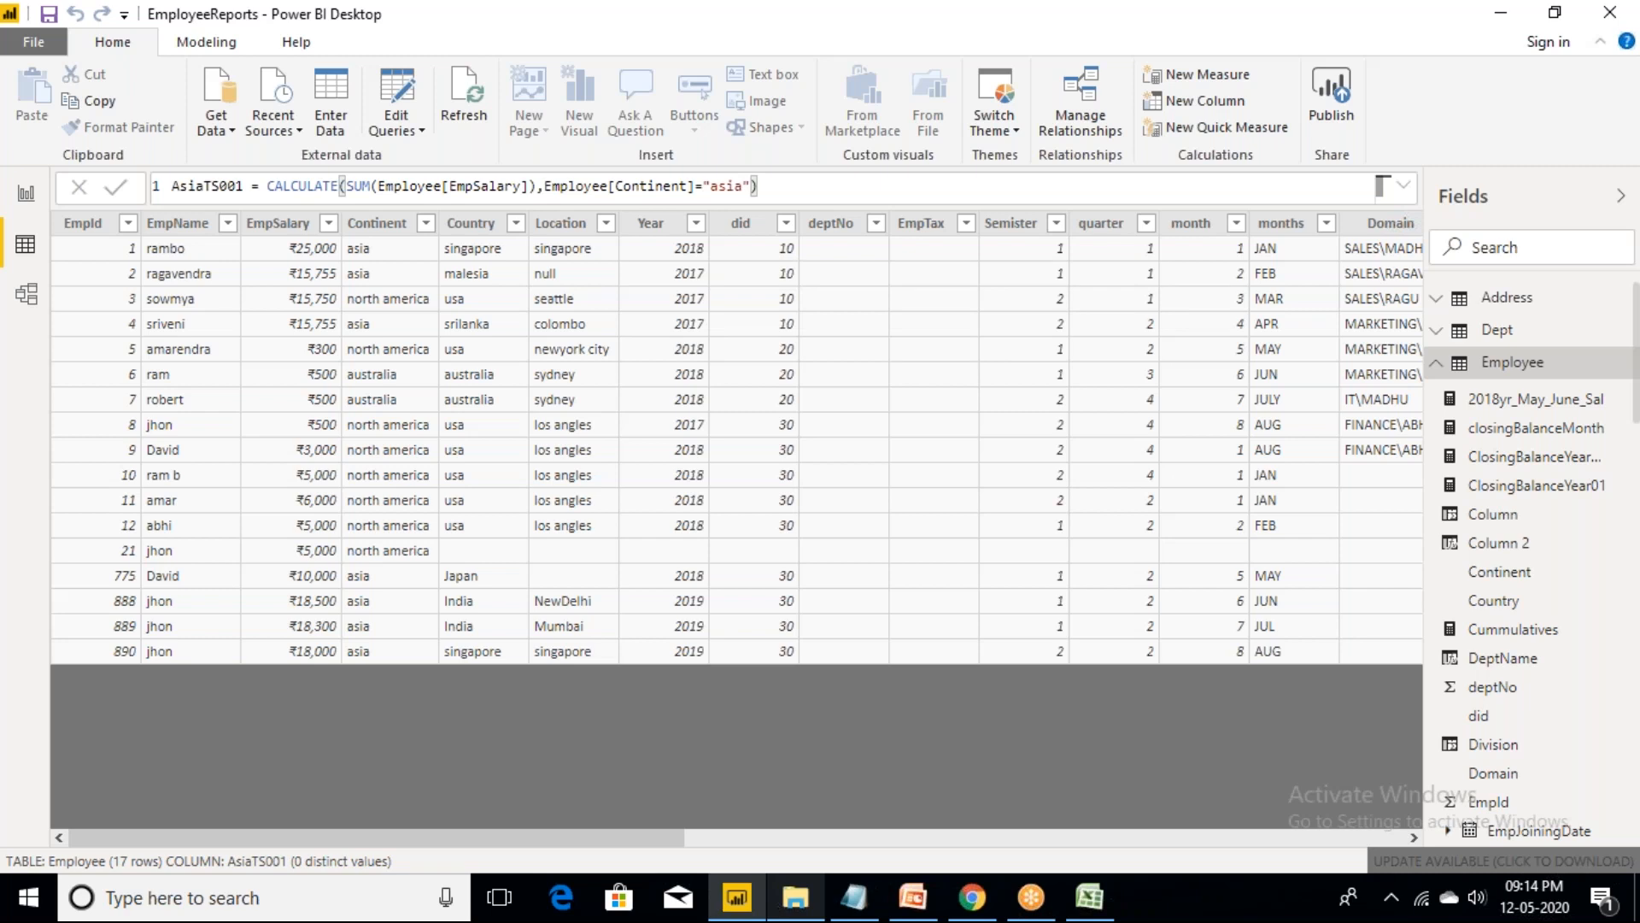
- Place the AsiaTS001 measure on Page 8 of the report as a Card visual beside the existing card
click(31, 193)
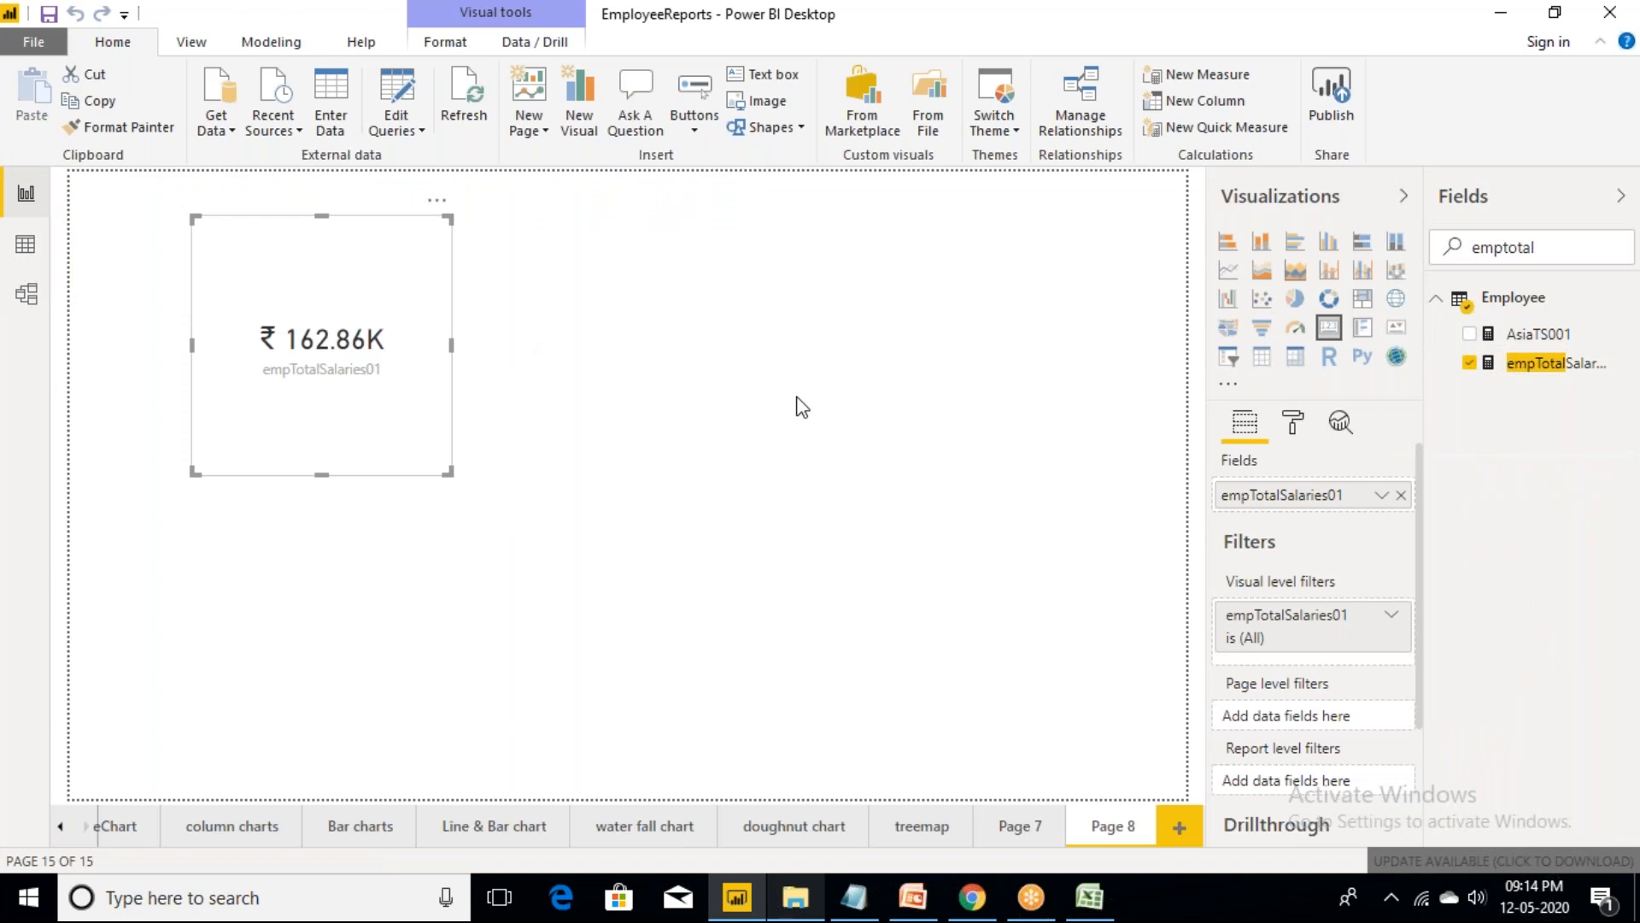
drag(1542, 335, 603, 358)
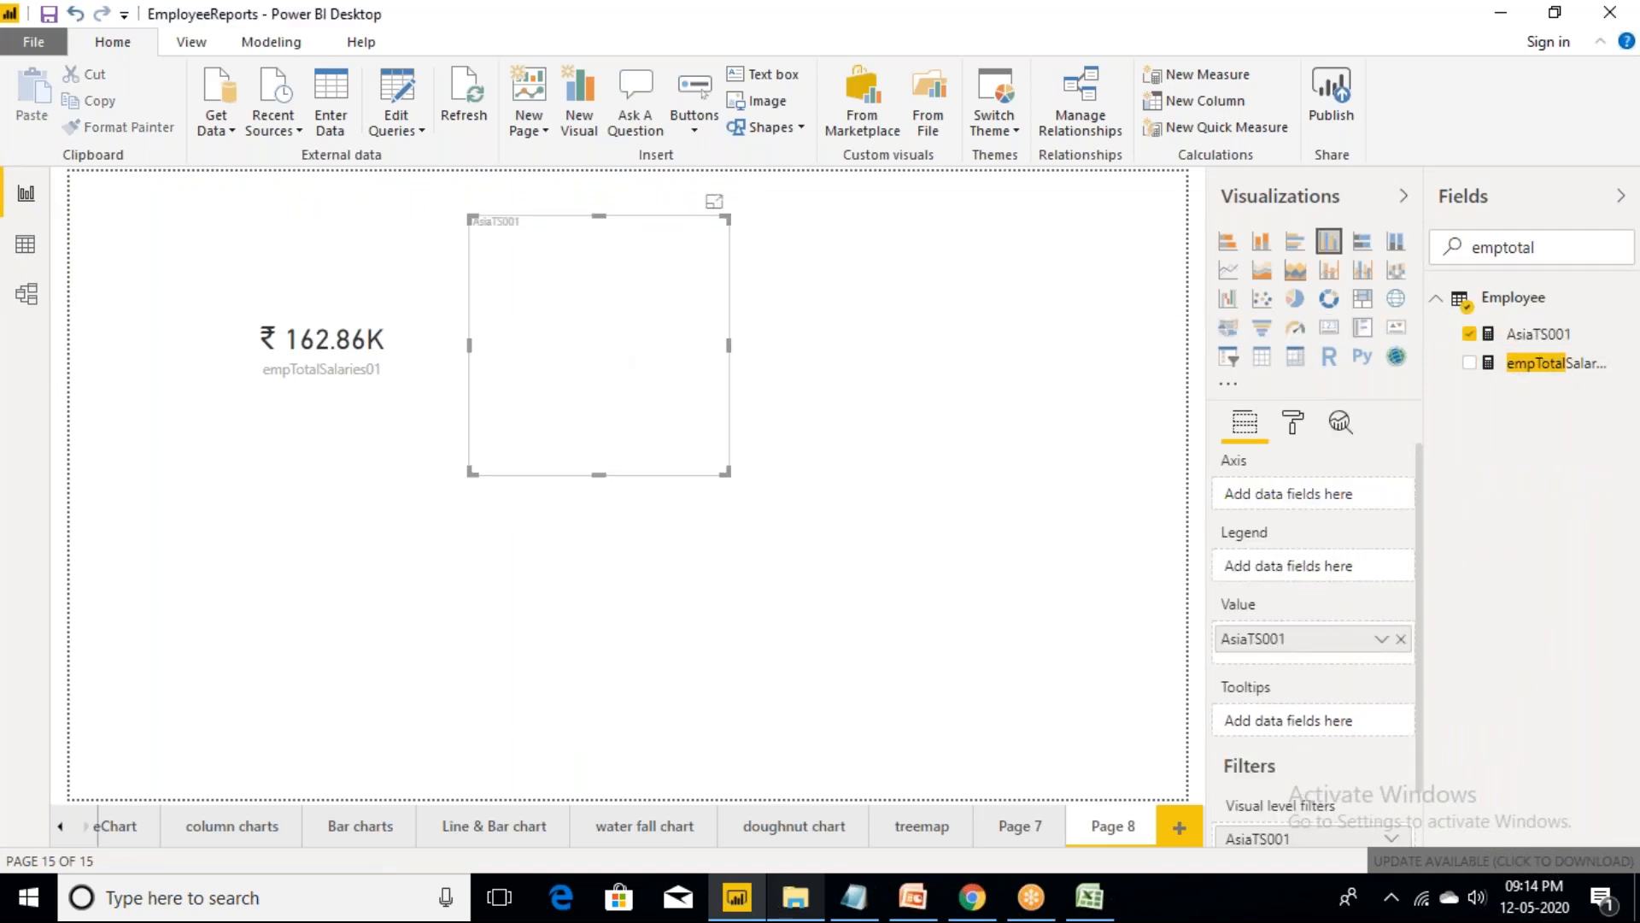
click(1329, 335)
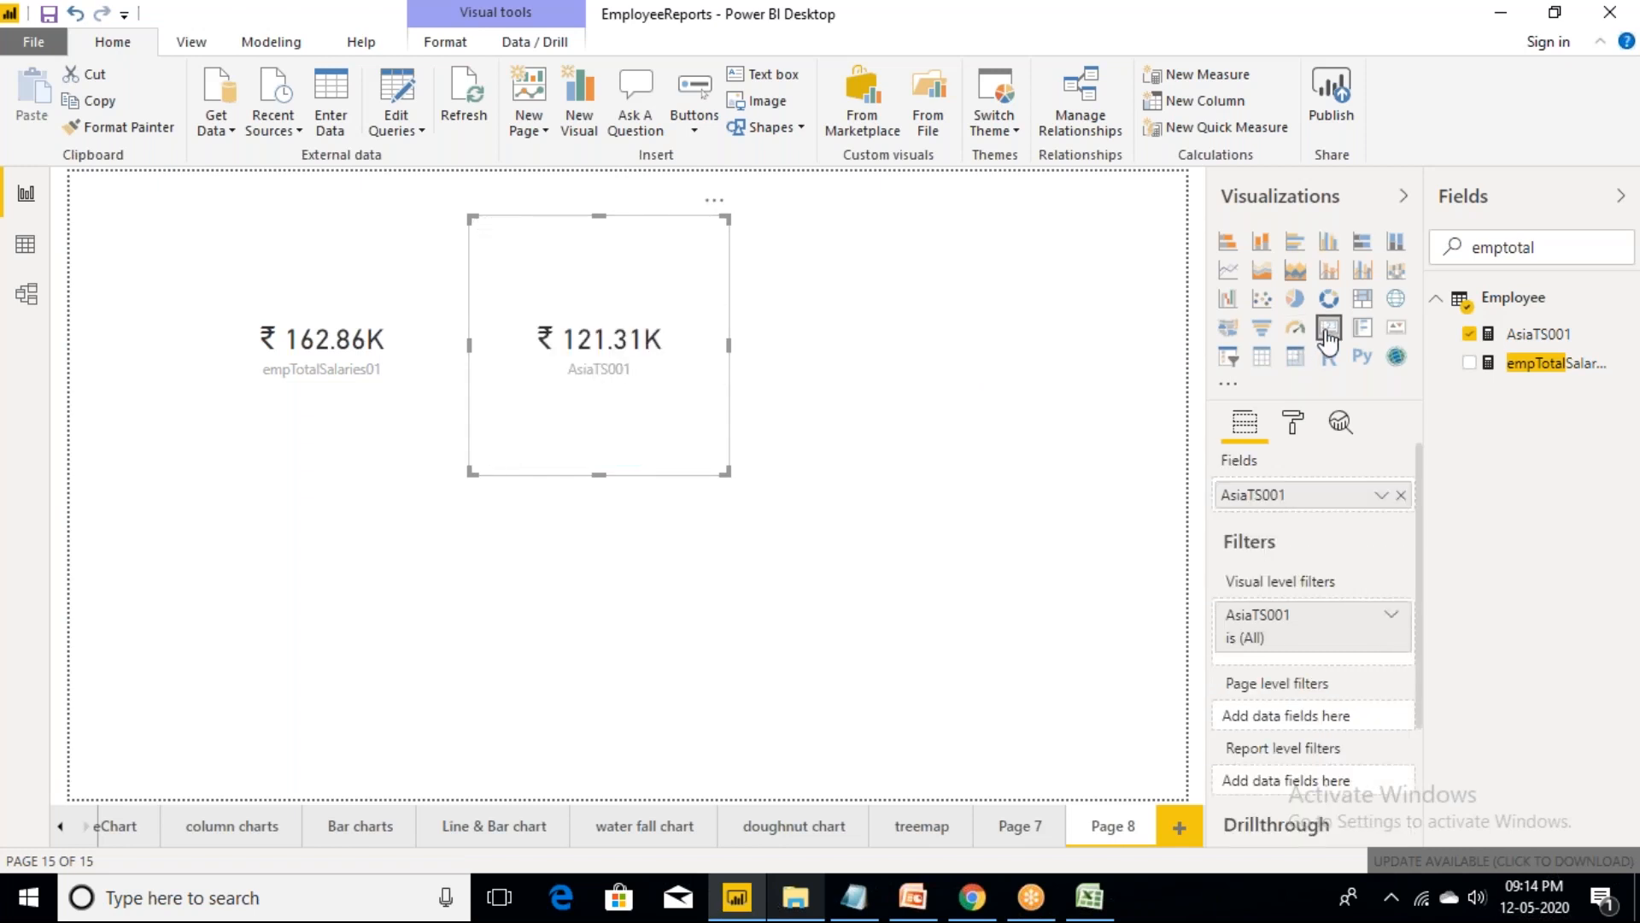
- Copy the AsiaTS001 formula into a new Employee measure and change the measure name to Asia & NA TS001
click(26, 245)
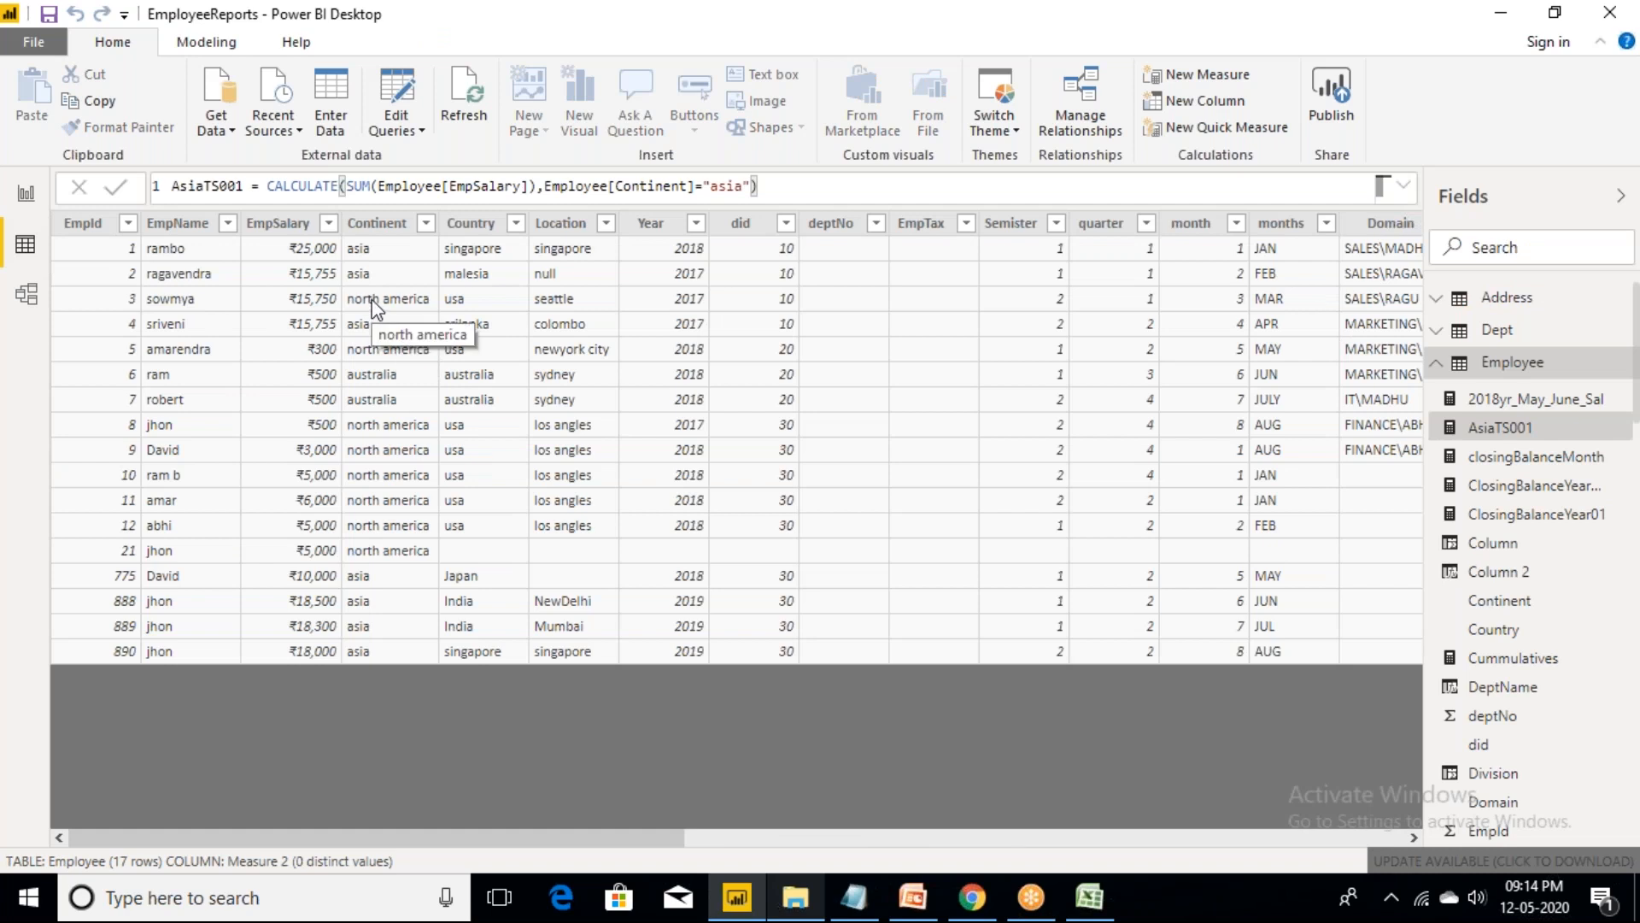
click(769, 183)
drag(769, 183, 173, 185)
key(ctrl+c)
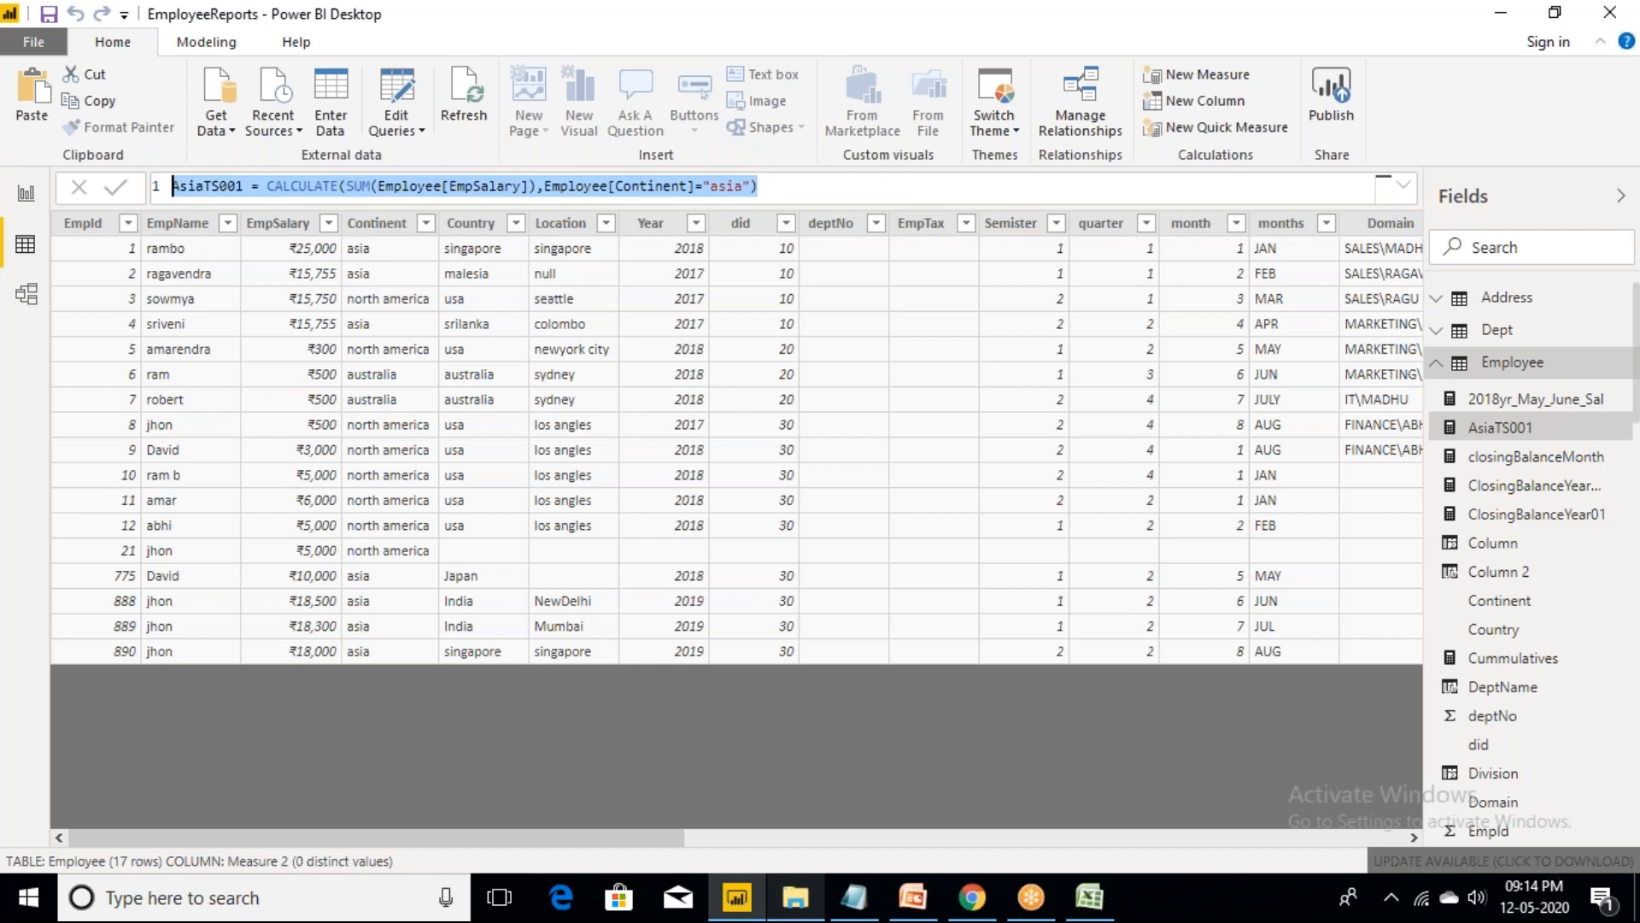
click(1507, 368)
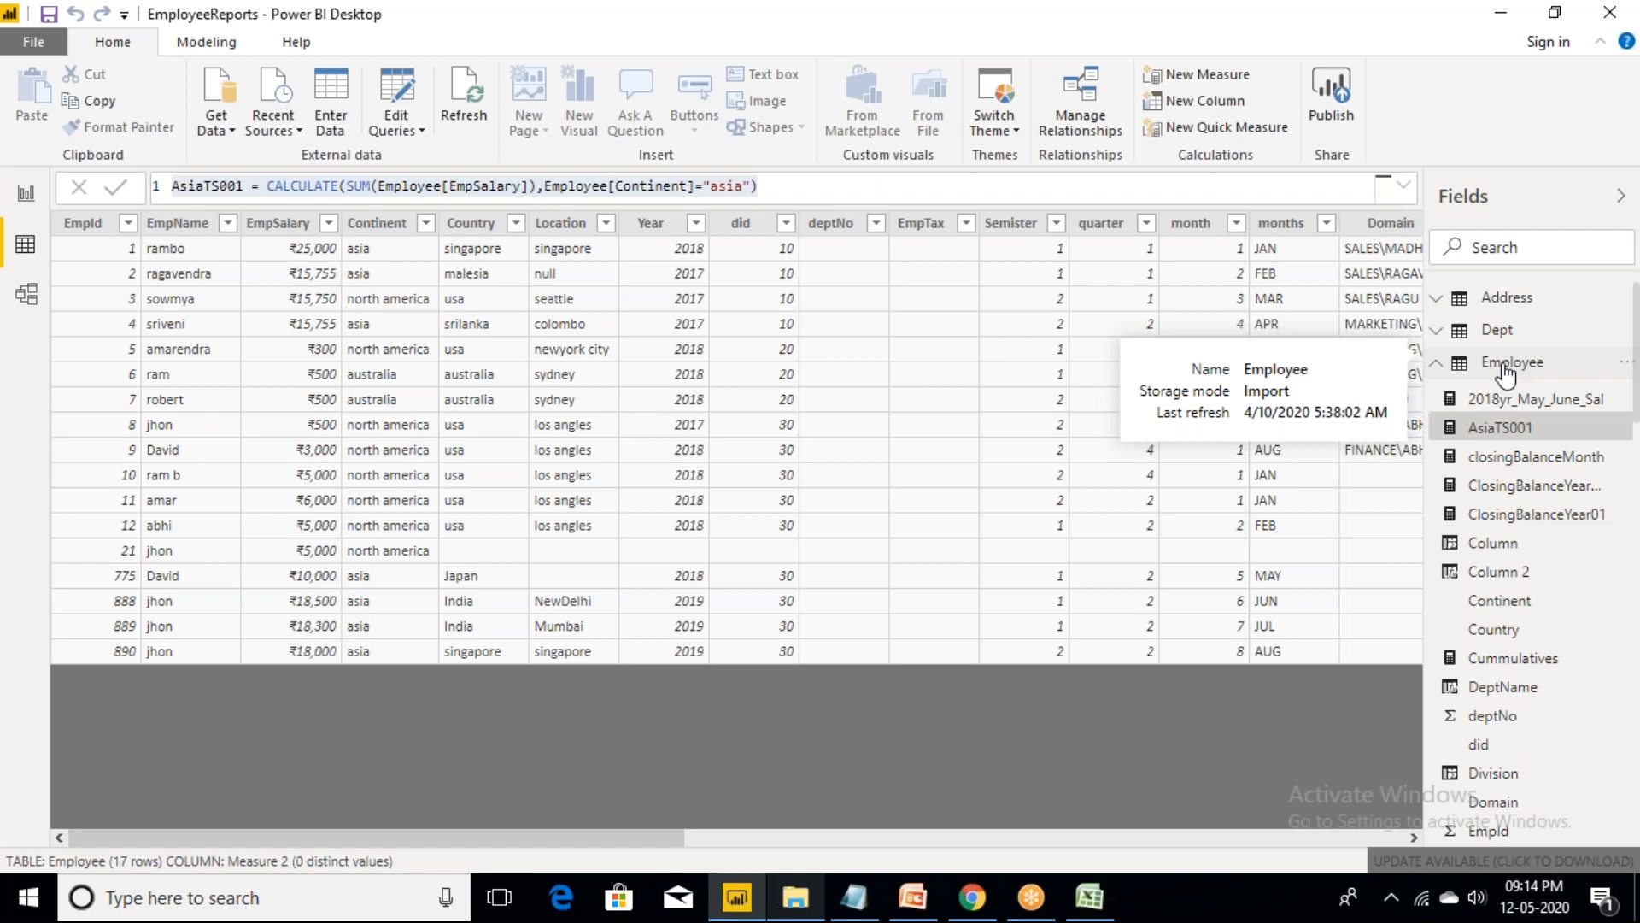
right_click(1506, 367)
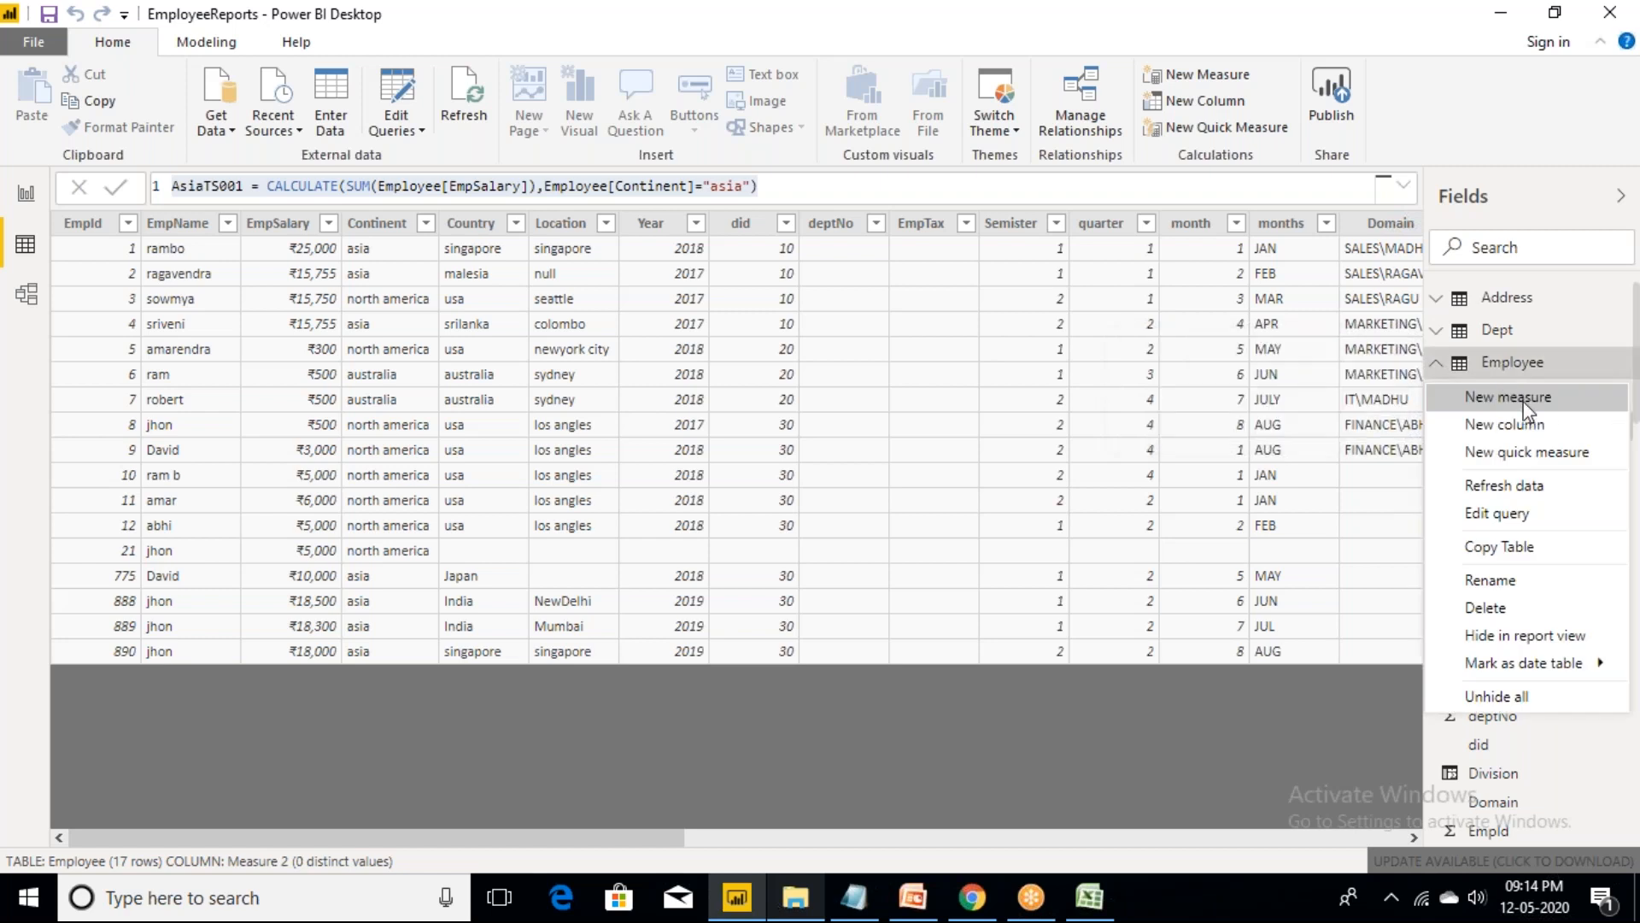
click(1524, 398)
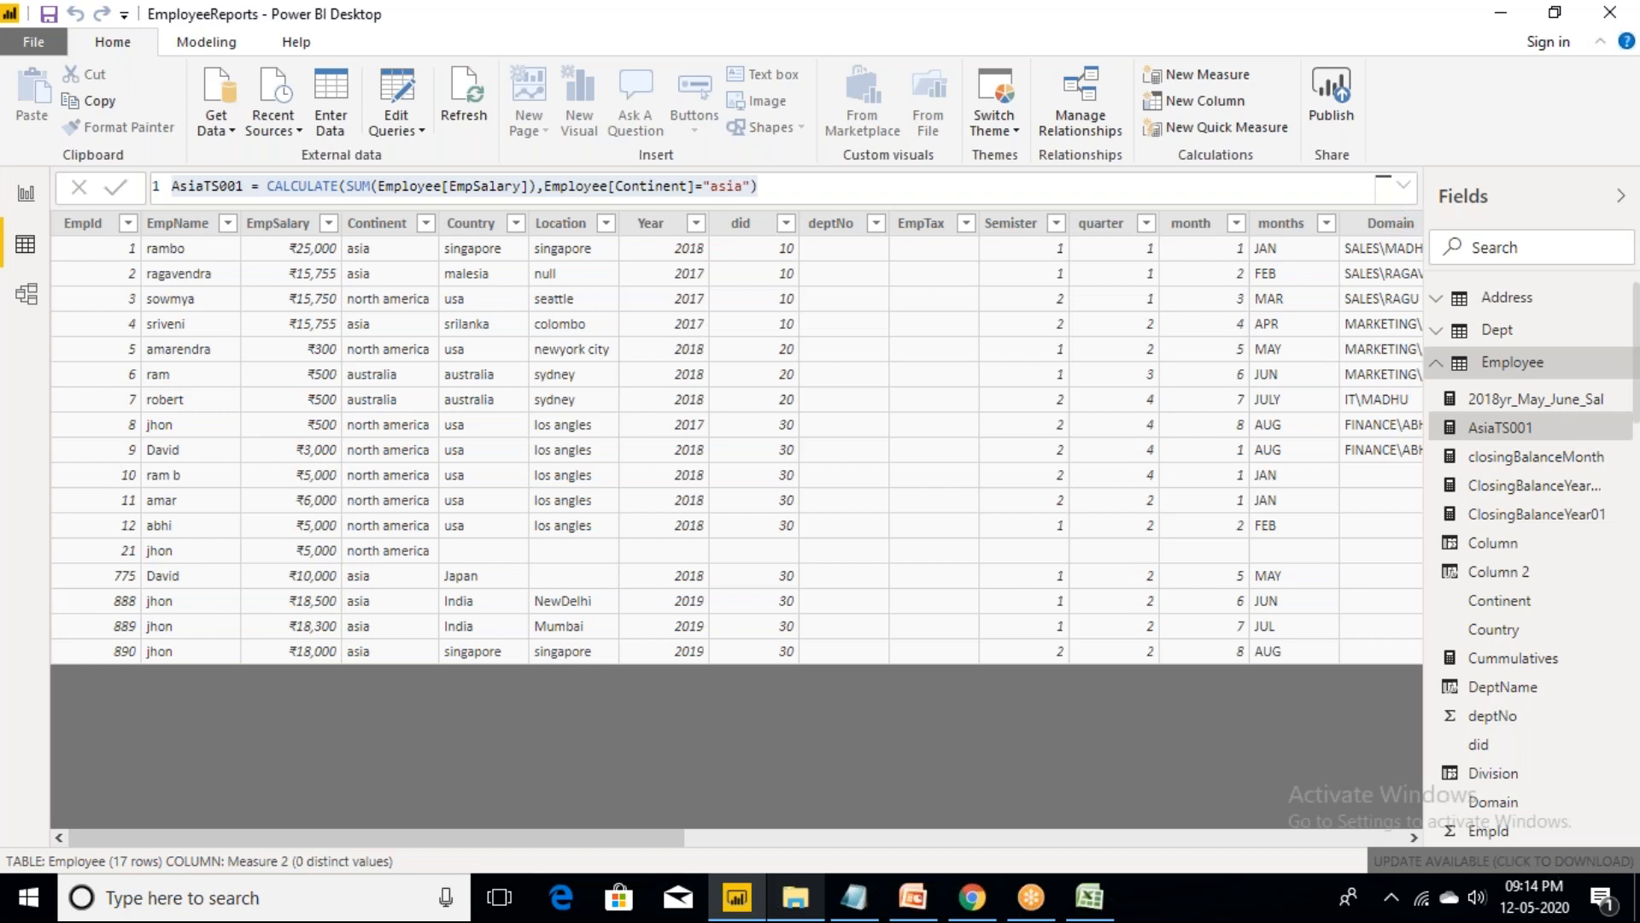
right_click(1513, 363)
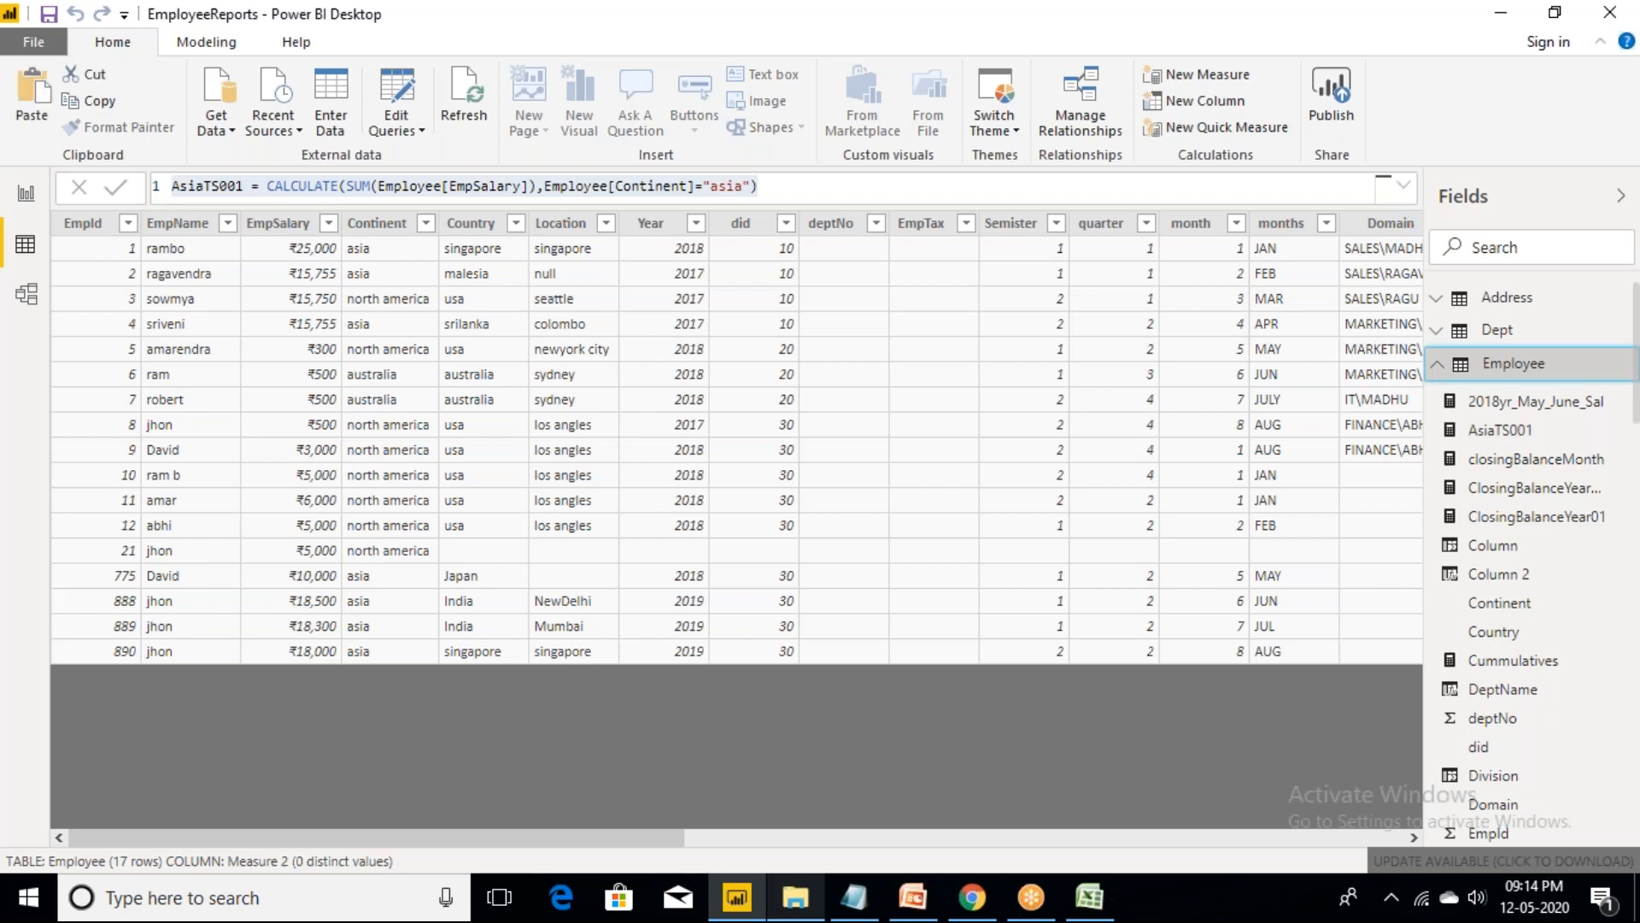
key(ctrl+v)
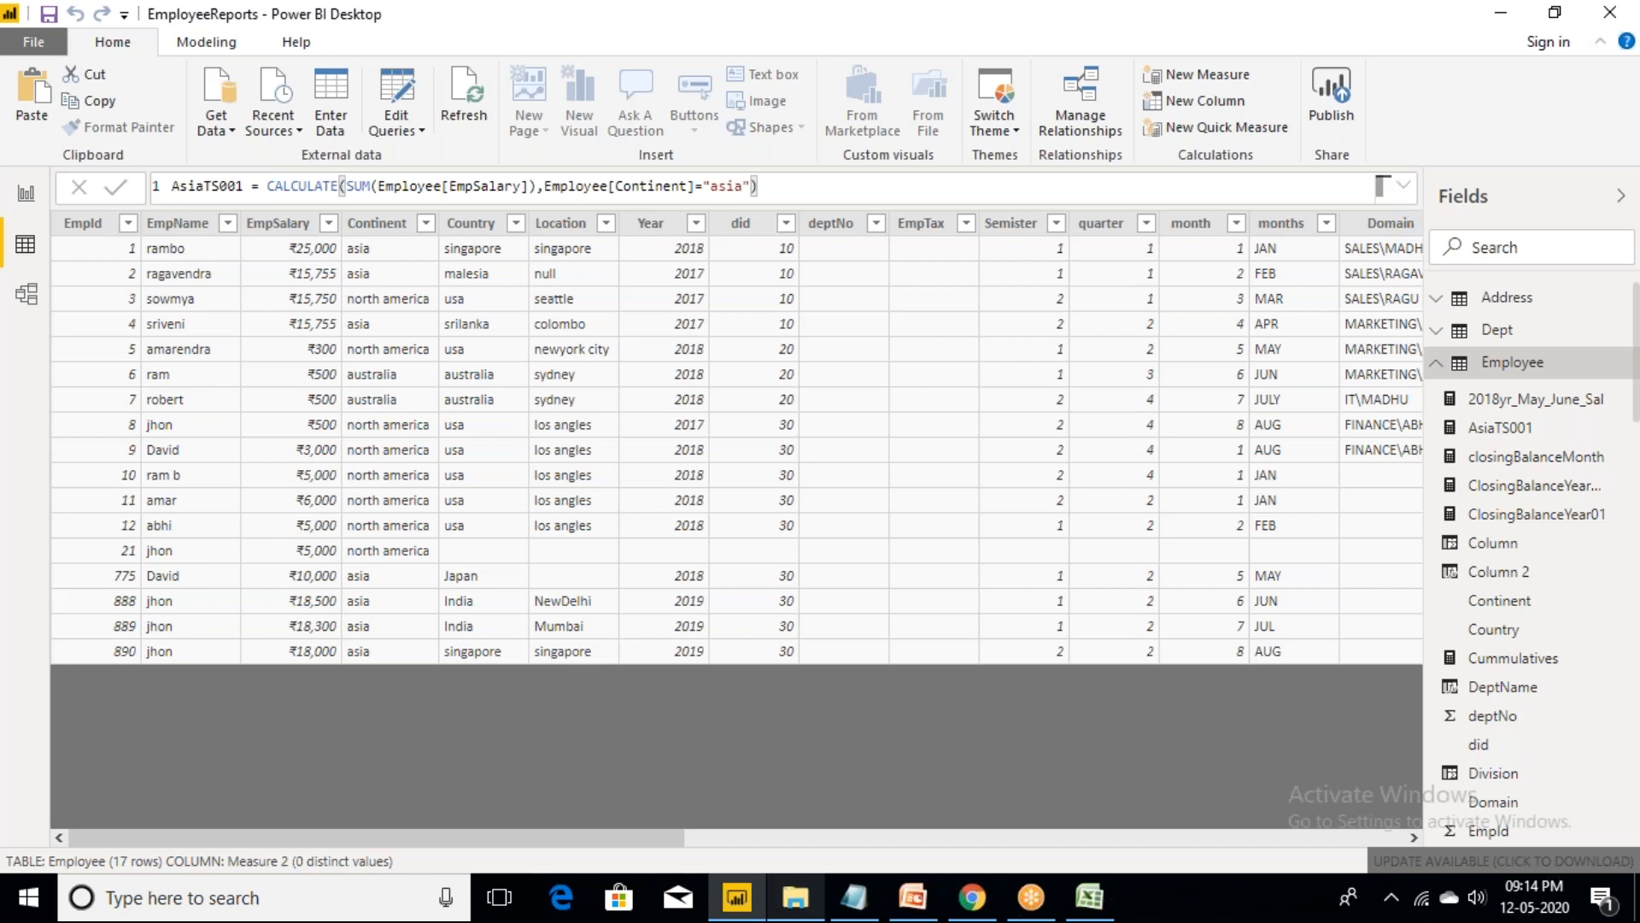
double_click(205, 187)
click(206, 186)
text(& NA)
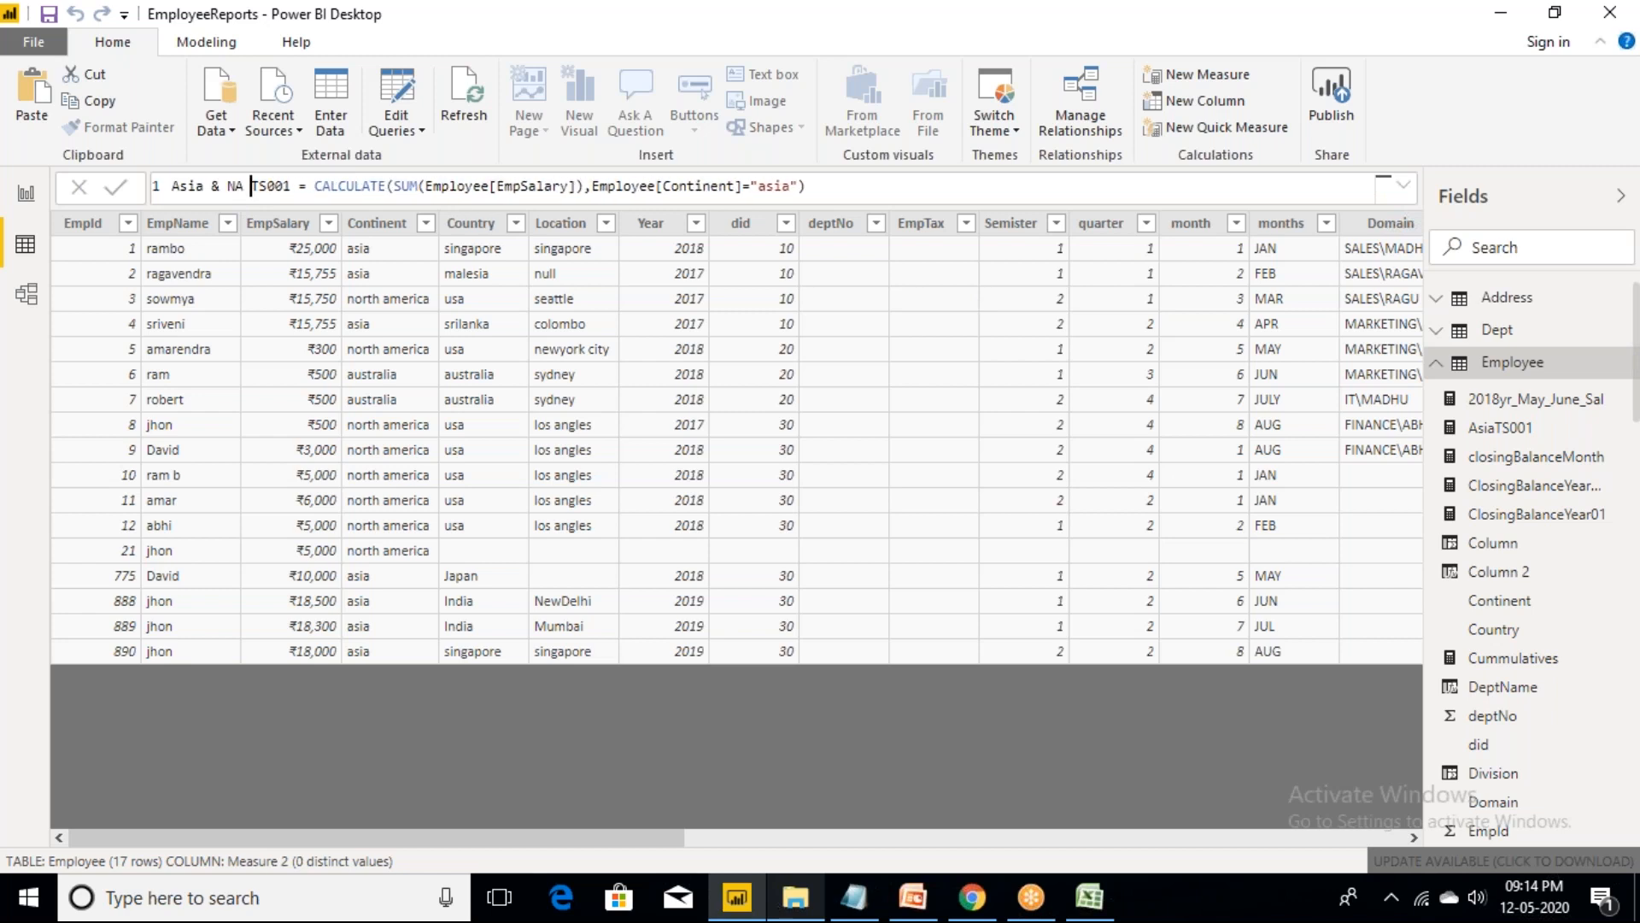
- Change the new measure's filter to Employee[Continent] in {"asia","north america"} and commit the formula
click(813, 187)
key(BackSpace)
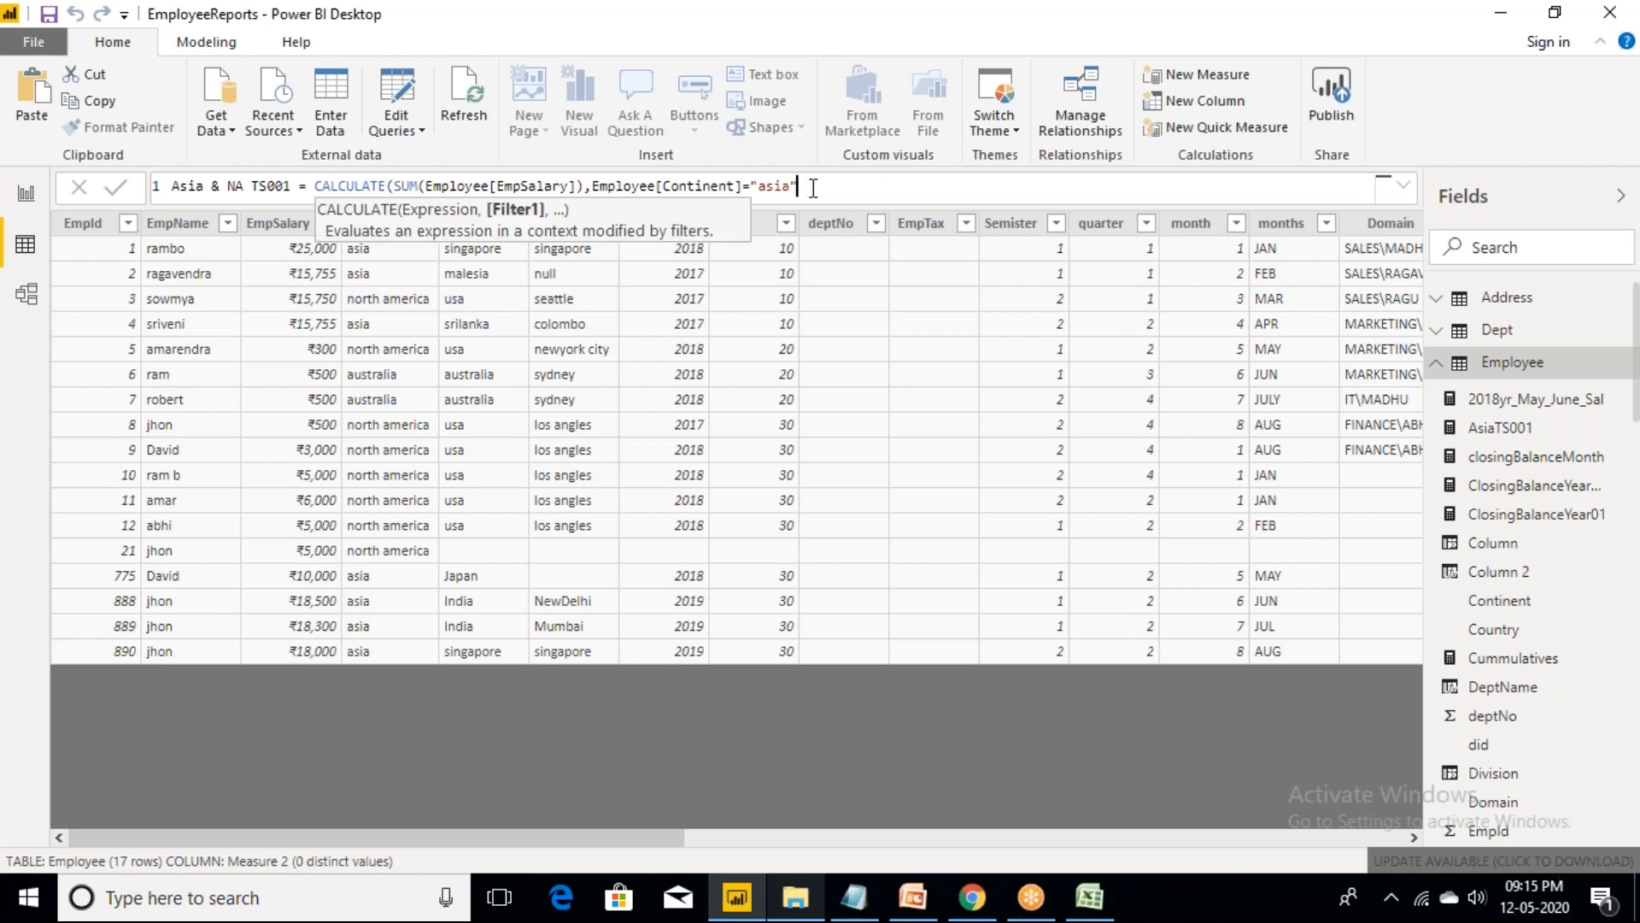
text(,")
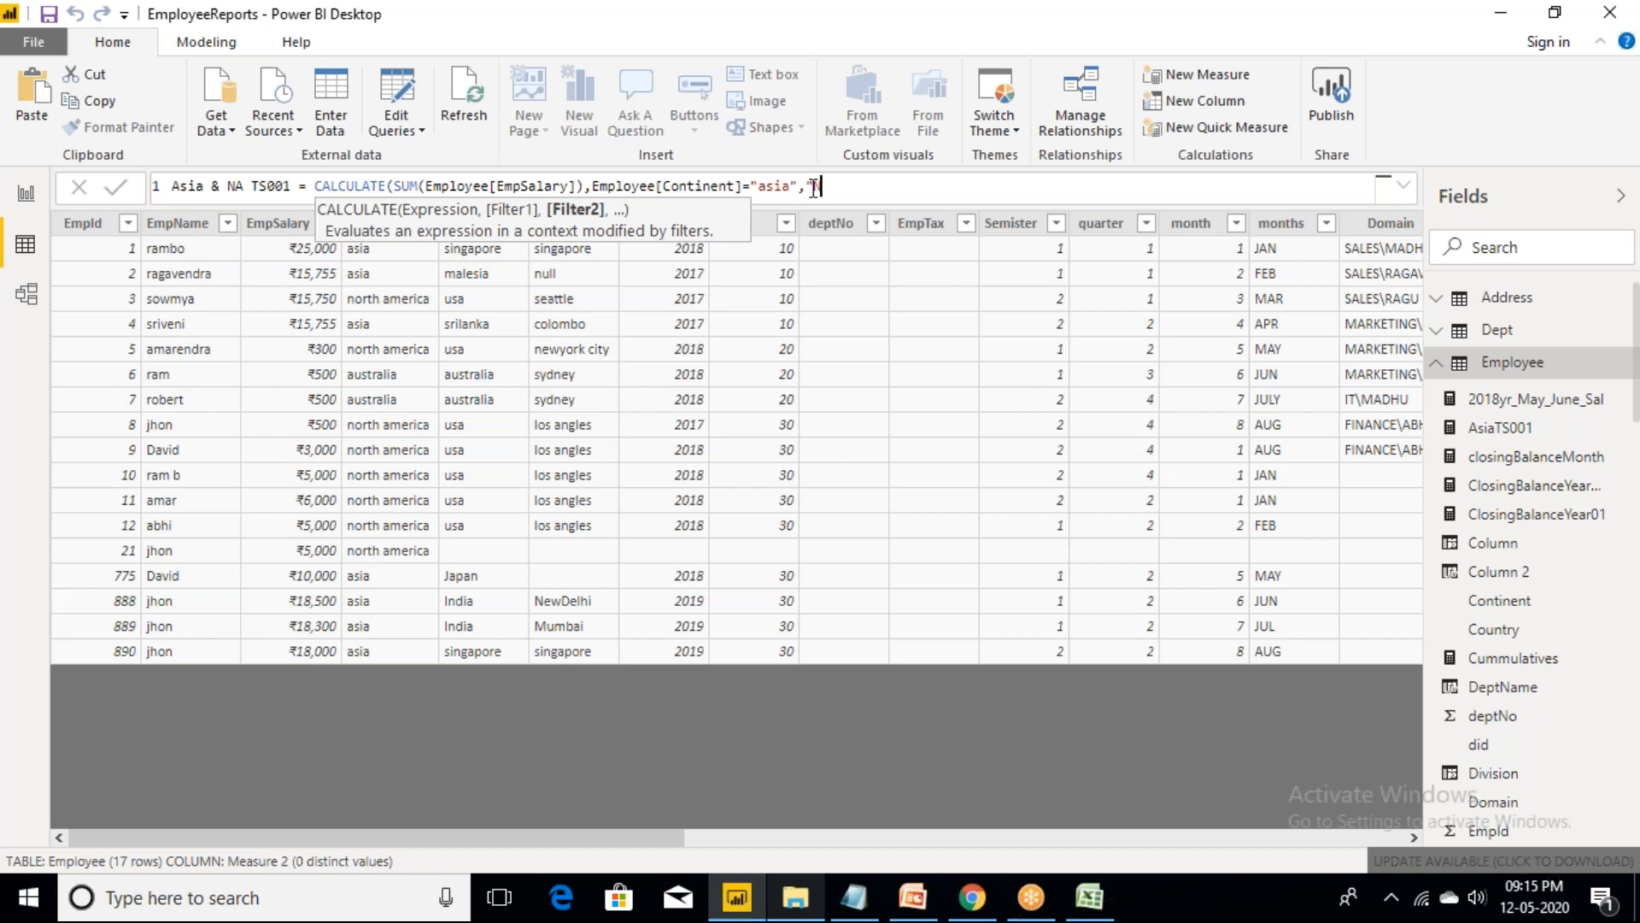
text(N)
key(BackSpace)
text(north america"))
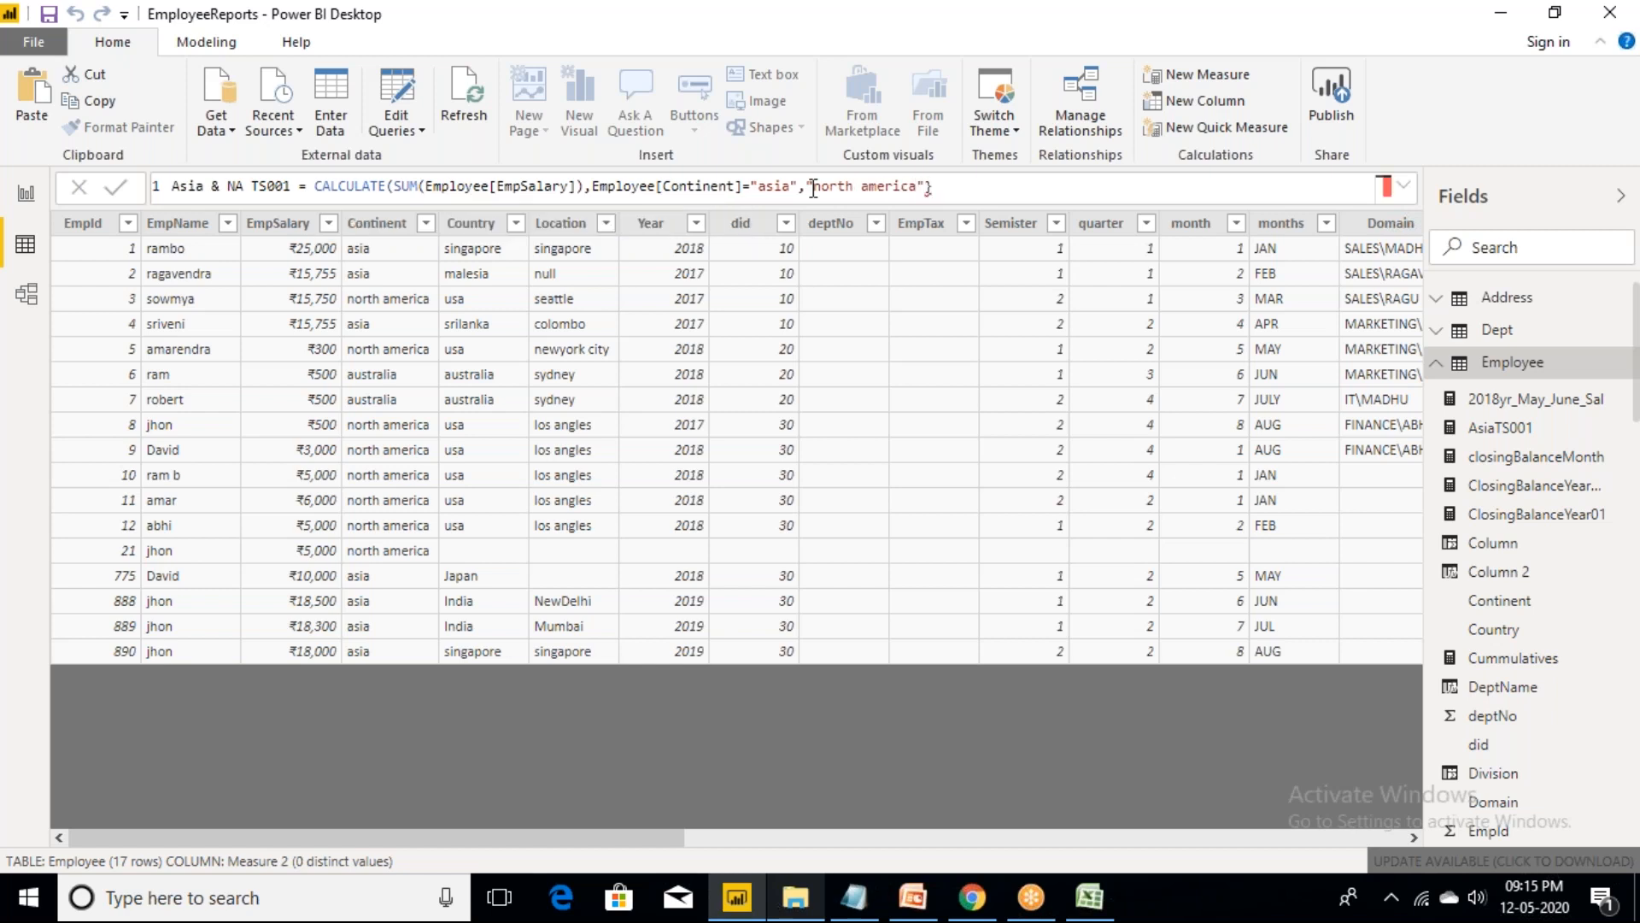
key(Left)
key(Left)
key(Left)
key(Left)
key(Left)
key(Left)
key(Left)
key(Left)
key(Left)
key(Left)
key(Left)
key(Left)
key(Left)
key(Left)
key(Left)
key(Left)
key(Left)
text({)
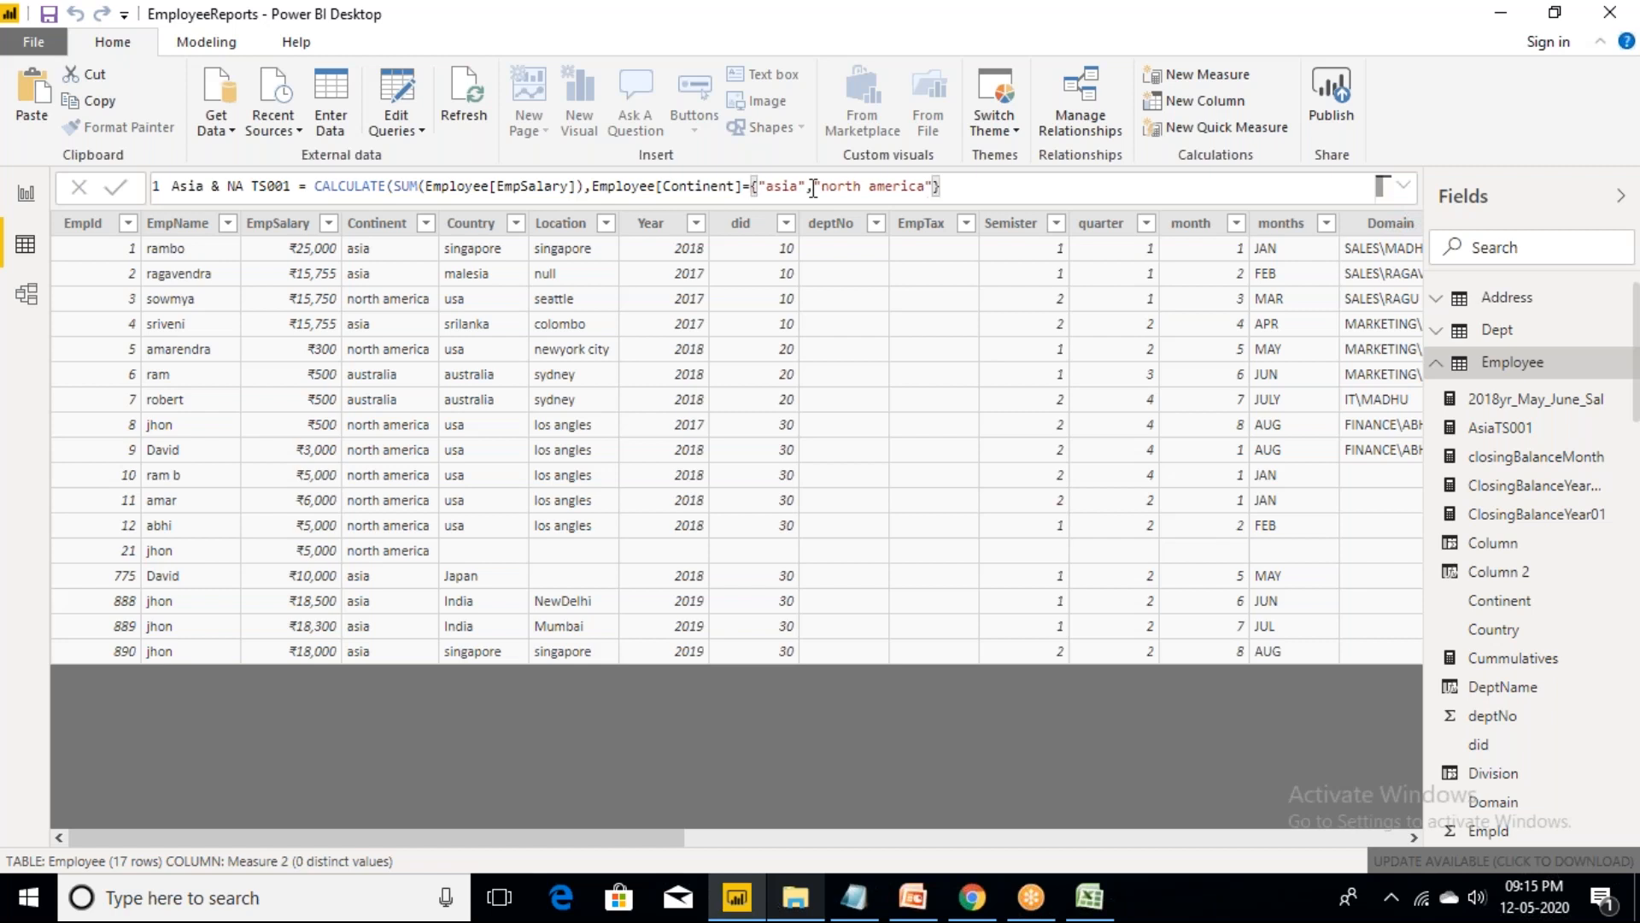
key(BackSpace)
text(in )
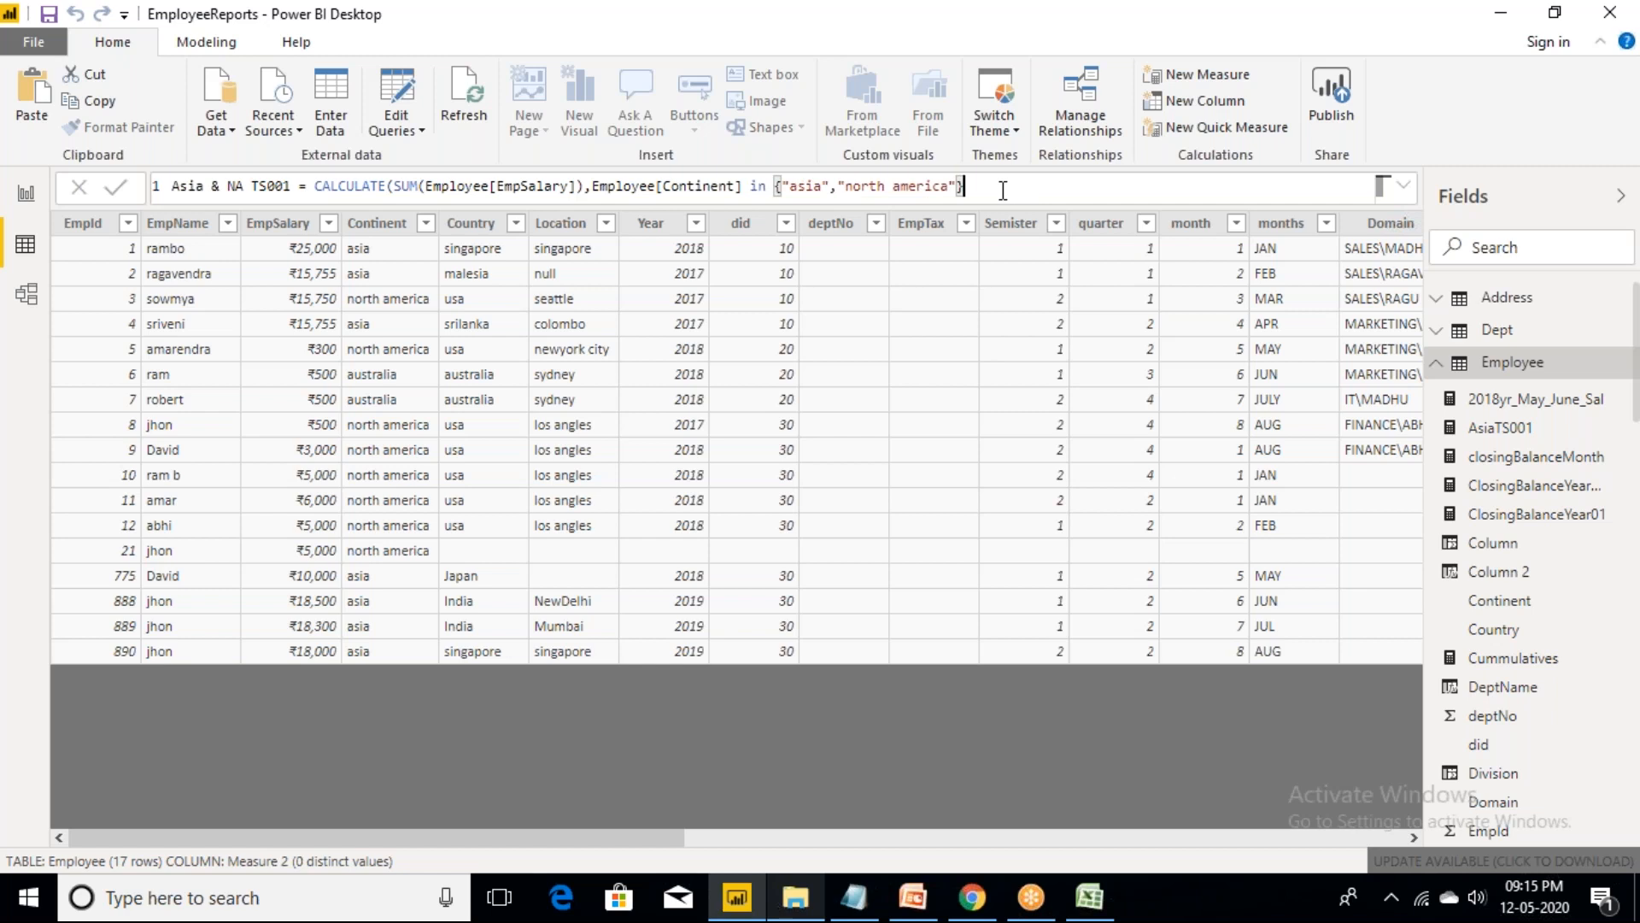
text())
key(Return)
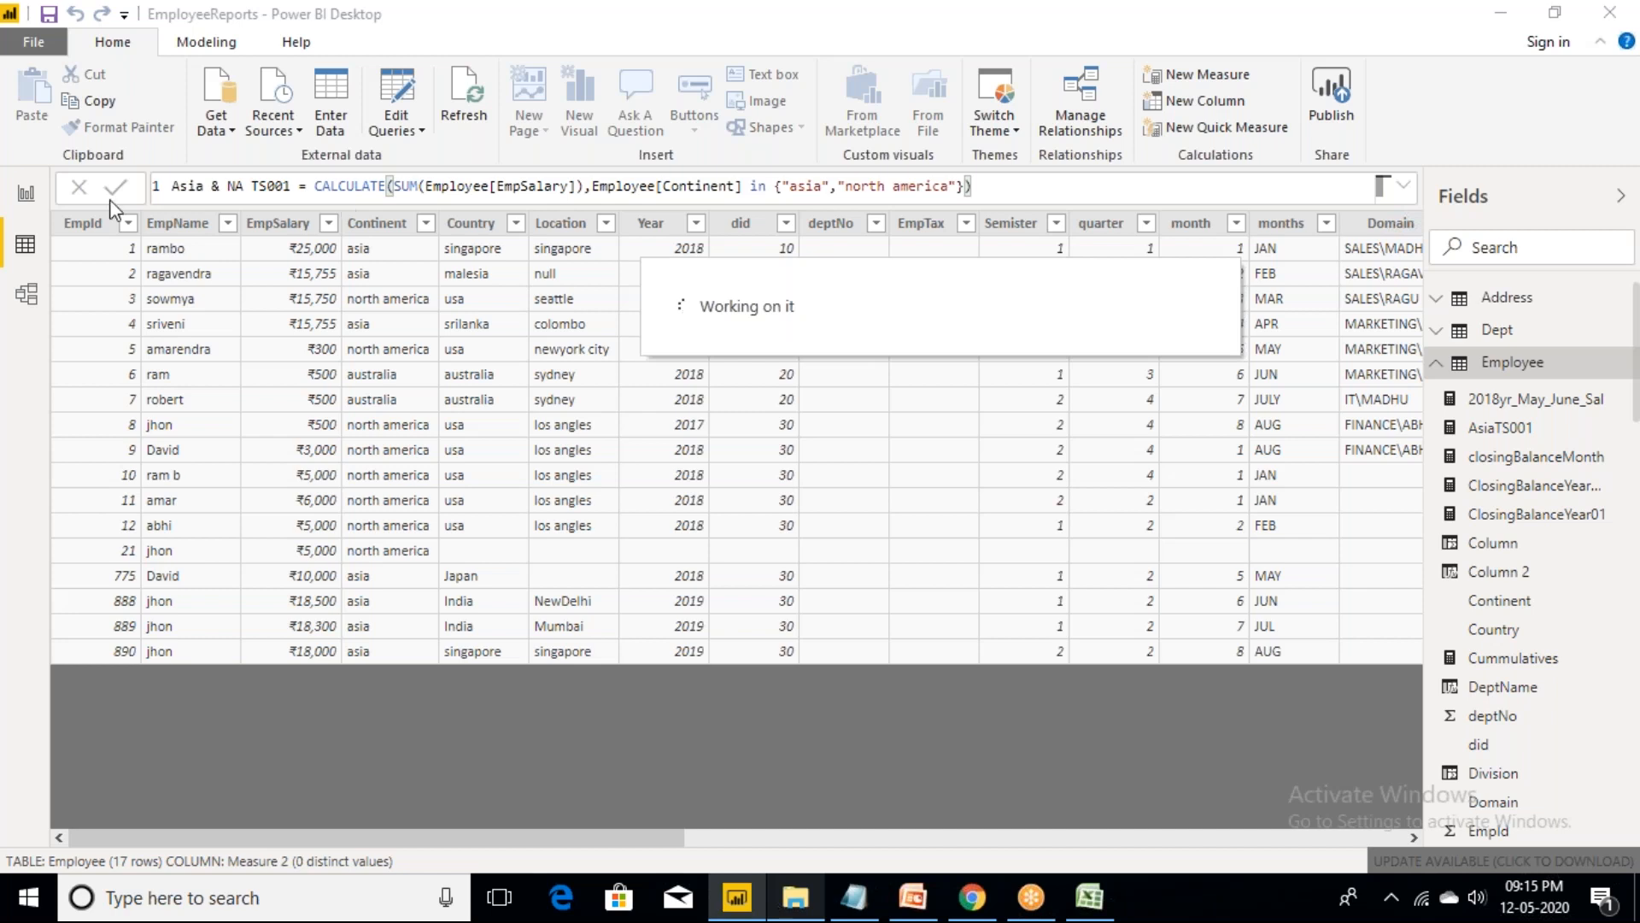
- Place the empTotalSalaries01 measure on Page 8 as another Card visual beside the AsiaTS001 card
click(27, 198)
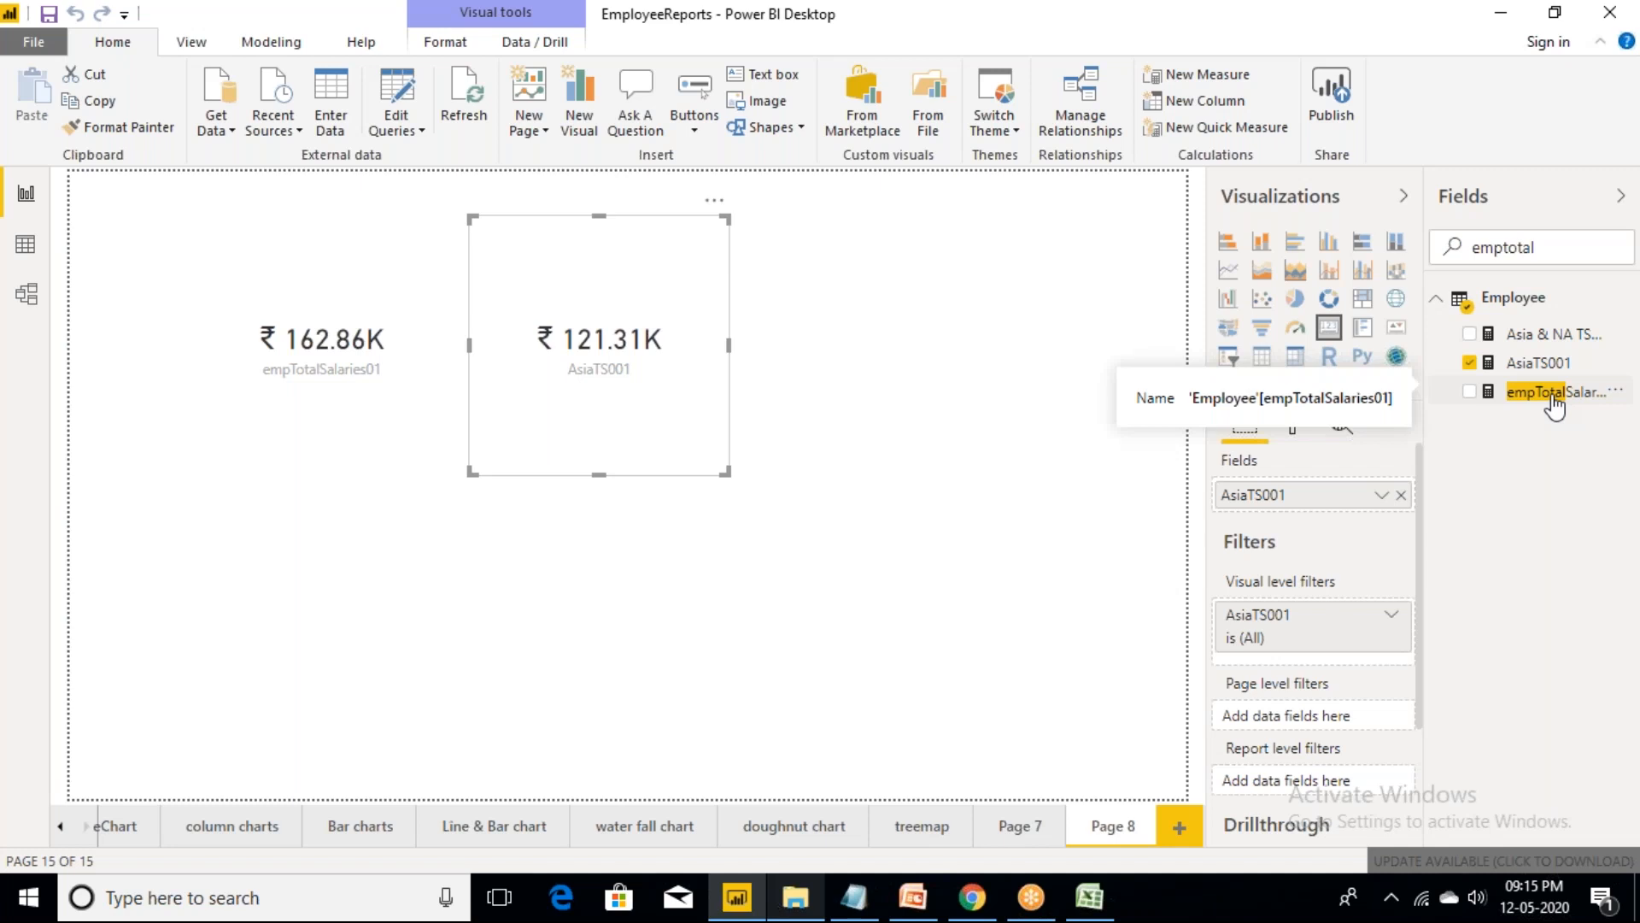
drag(1554, 397, 880, 367)
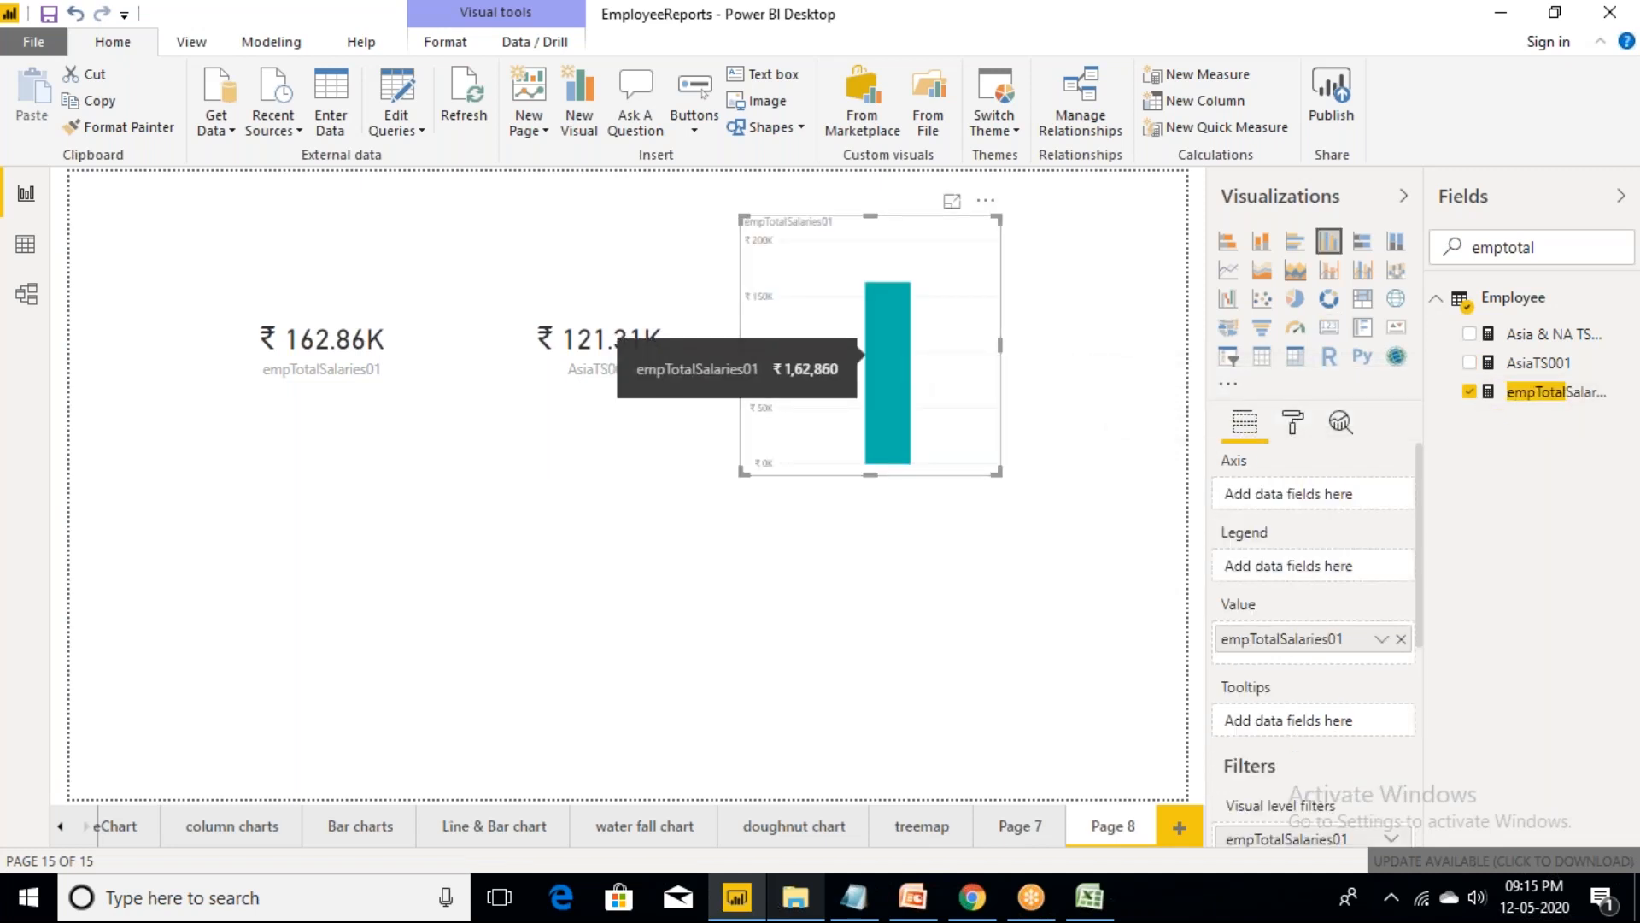
click(1331, 332)
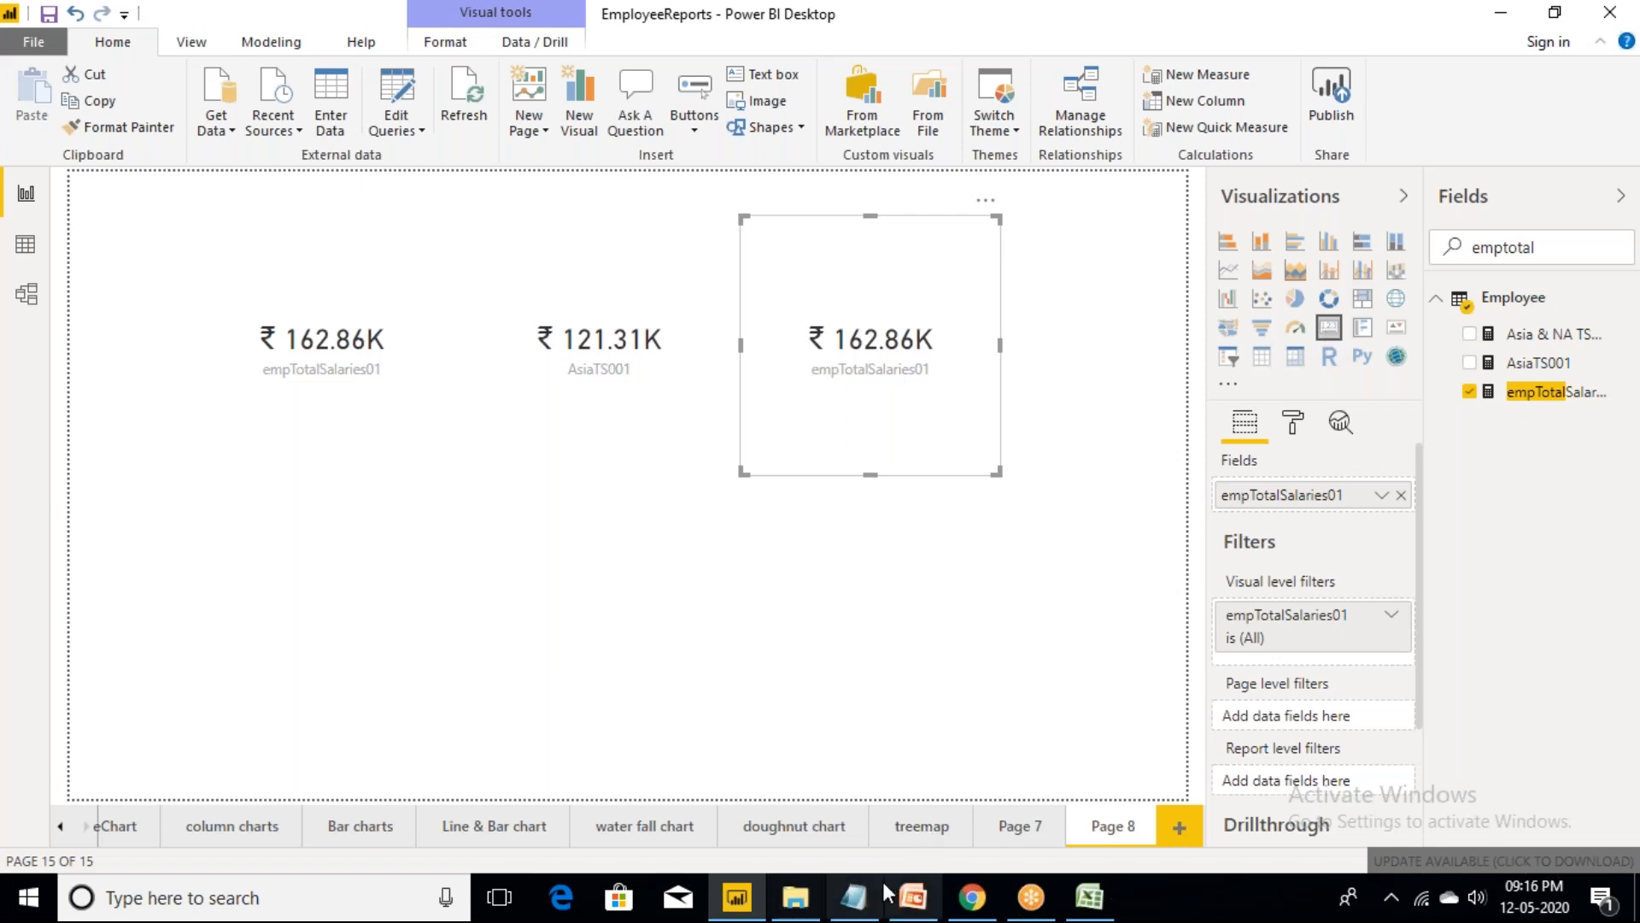
- Switch to the DAX presentation in PowerPoint
click(913, 899)
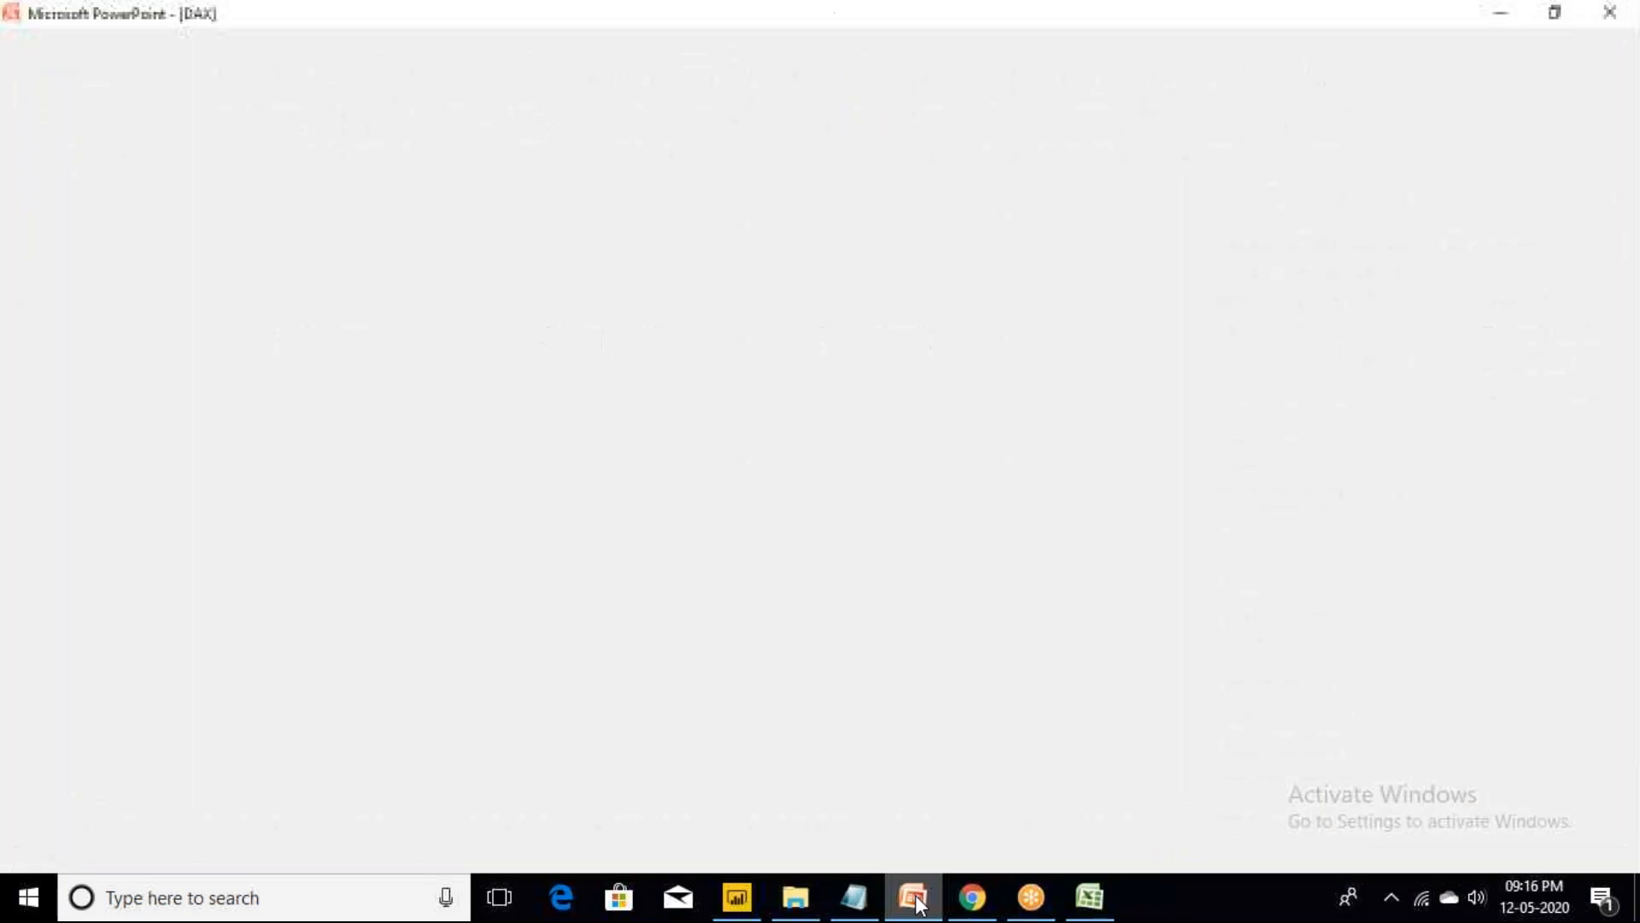